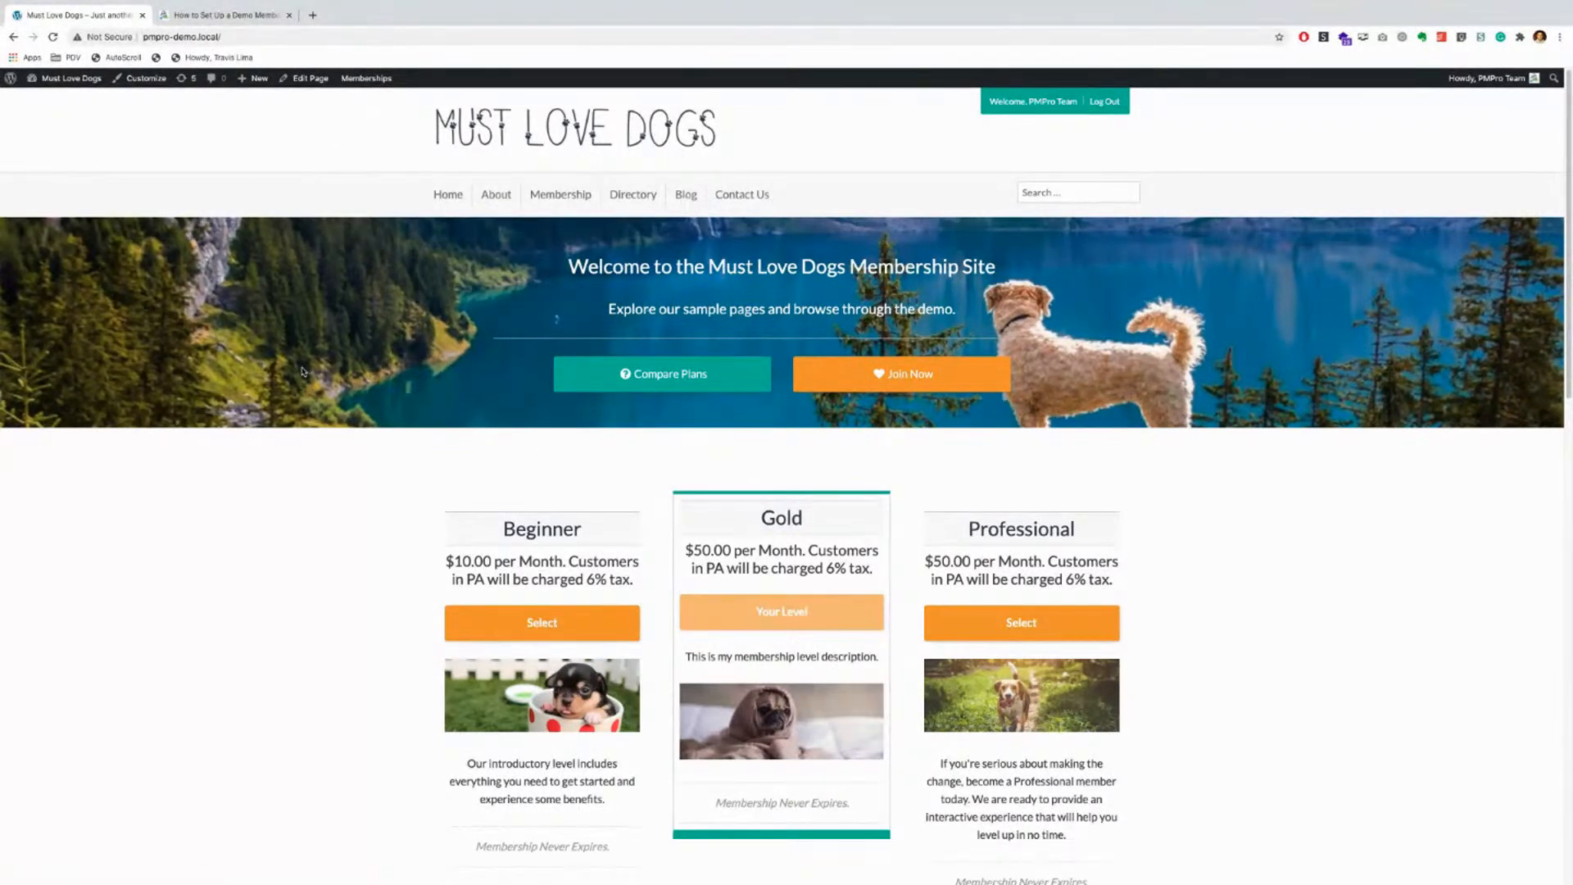
Step: Read the 'How to Set Up a Demo Membership Site' article, then close its tab
{"action": "left_click", "coordinate": [220, 15]}
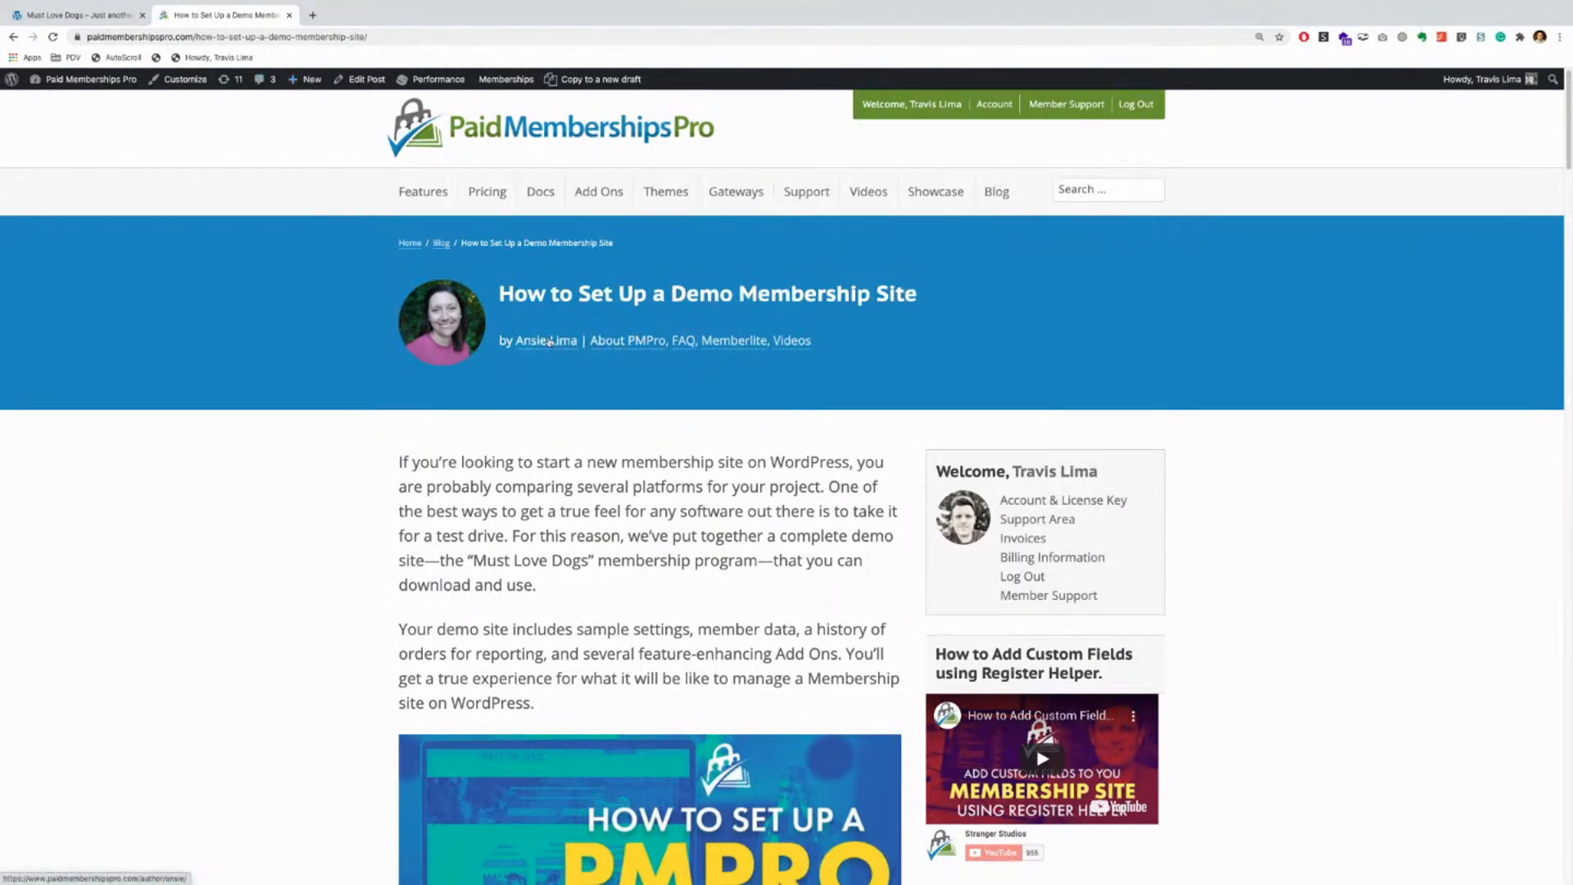
{"action": "scroll", "coordinate": [310, 404], "scroll_direction": "down", "scroll_amount": 3}
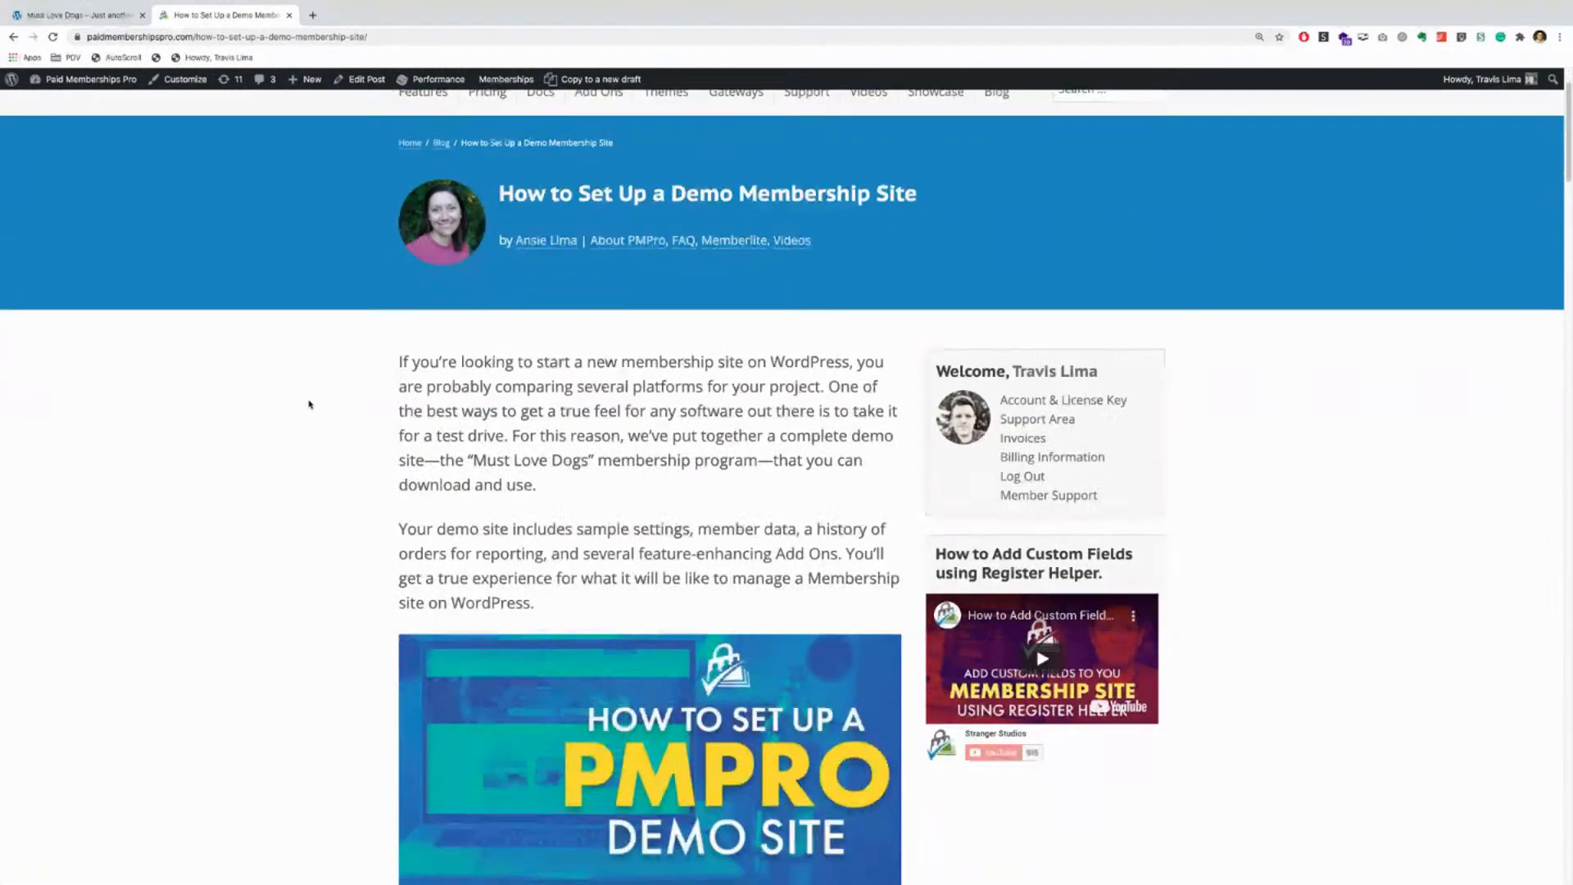
{"action": "scroll", "coordinate": [310, 404], "scroll_direction": "down", "scroll_amount": 4}
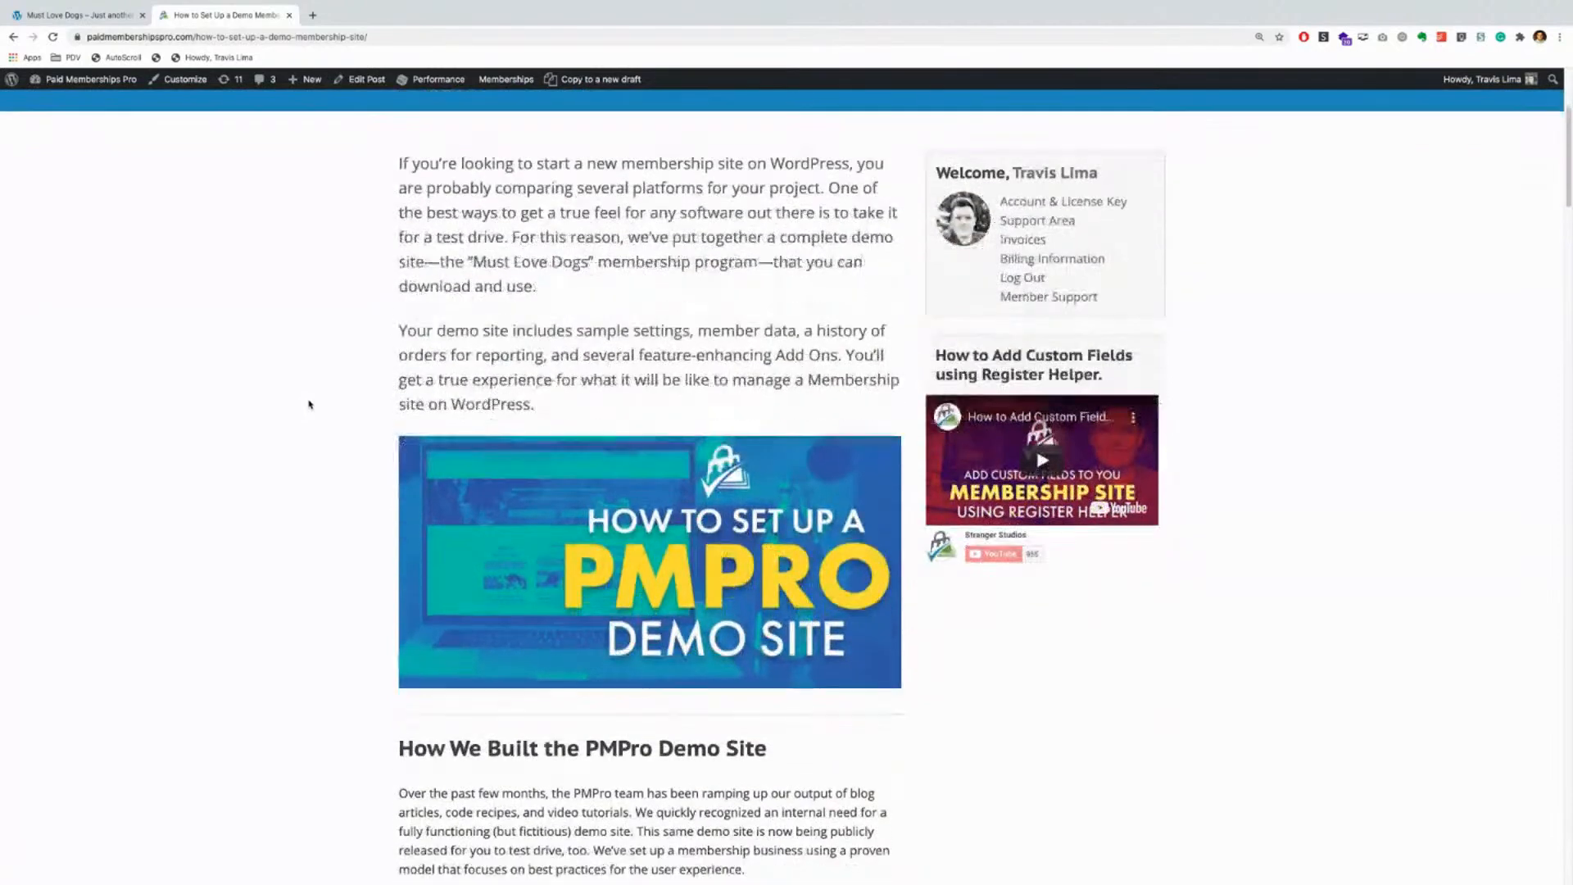
{"action": "scroll", "coordinate": [310, 404], "scroll_direction": "down", "scroll_amount": 8}
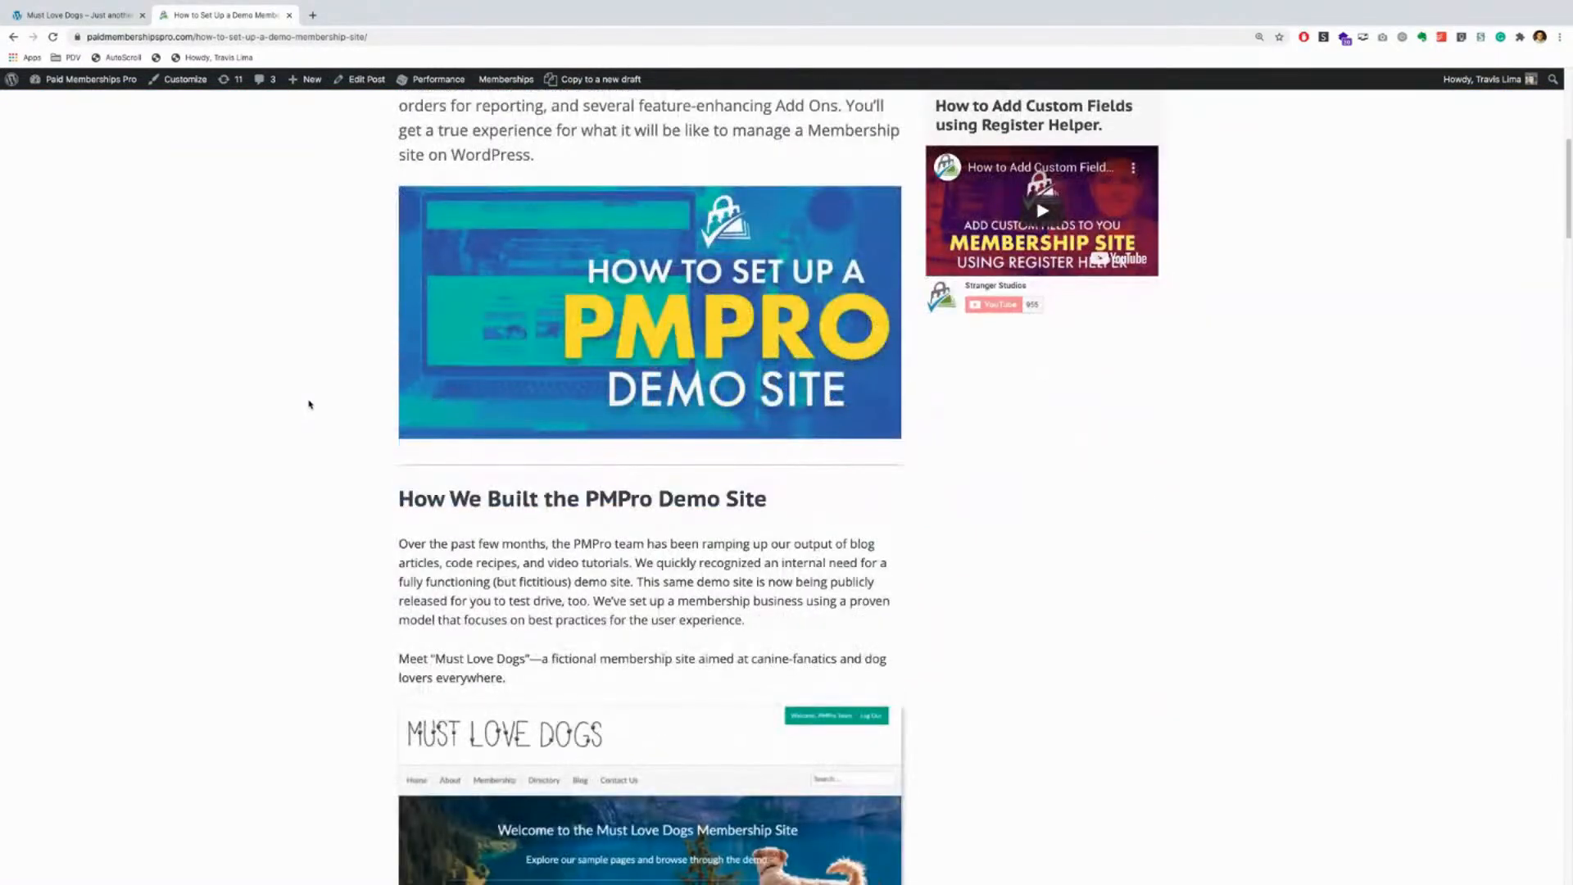
{"action": "scroll", "coordinate": [309, 404], "scroll_direction": "down", "scroll_amount": 1}
{"action": "scroll", "coordinate": [310, 404], "scroll_direction": "down", "scroll_amount": 6}
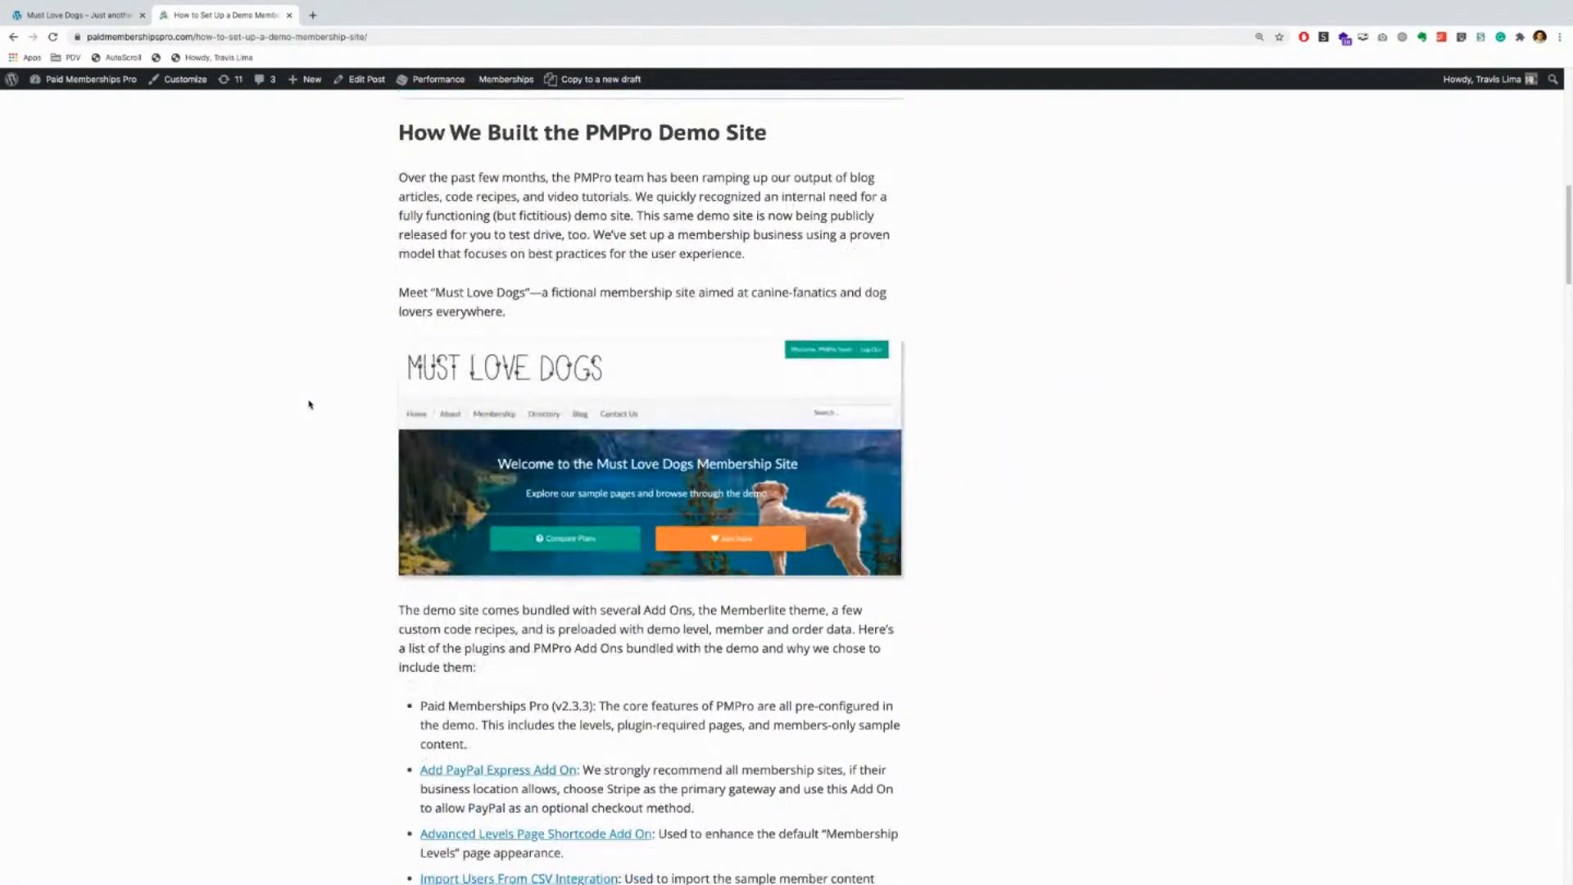
{"action": "scroll", "coordinate": [310, 404], "scroll_direction": "down", "scroll_amount": 5}
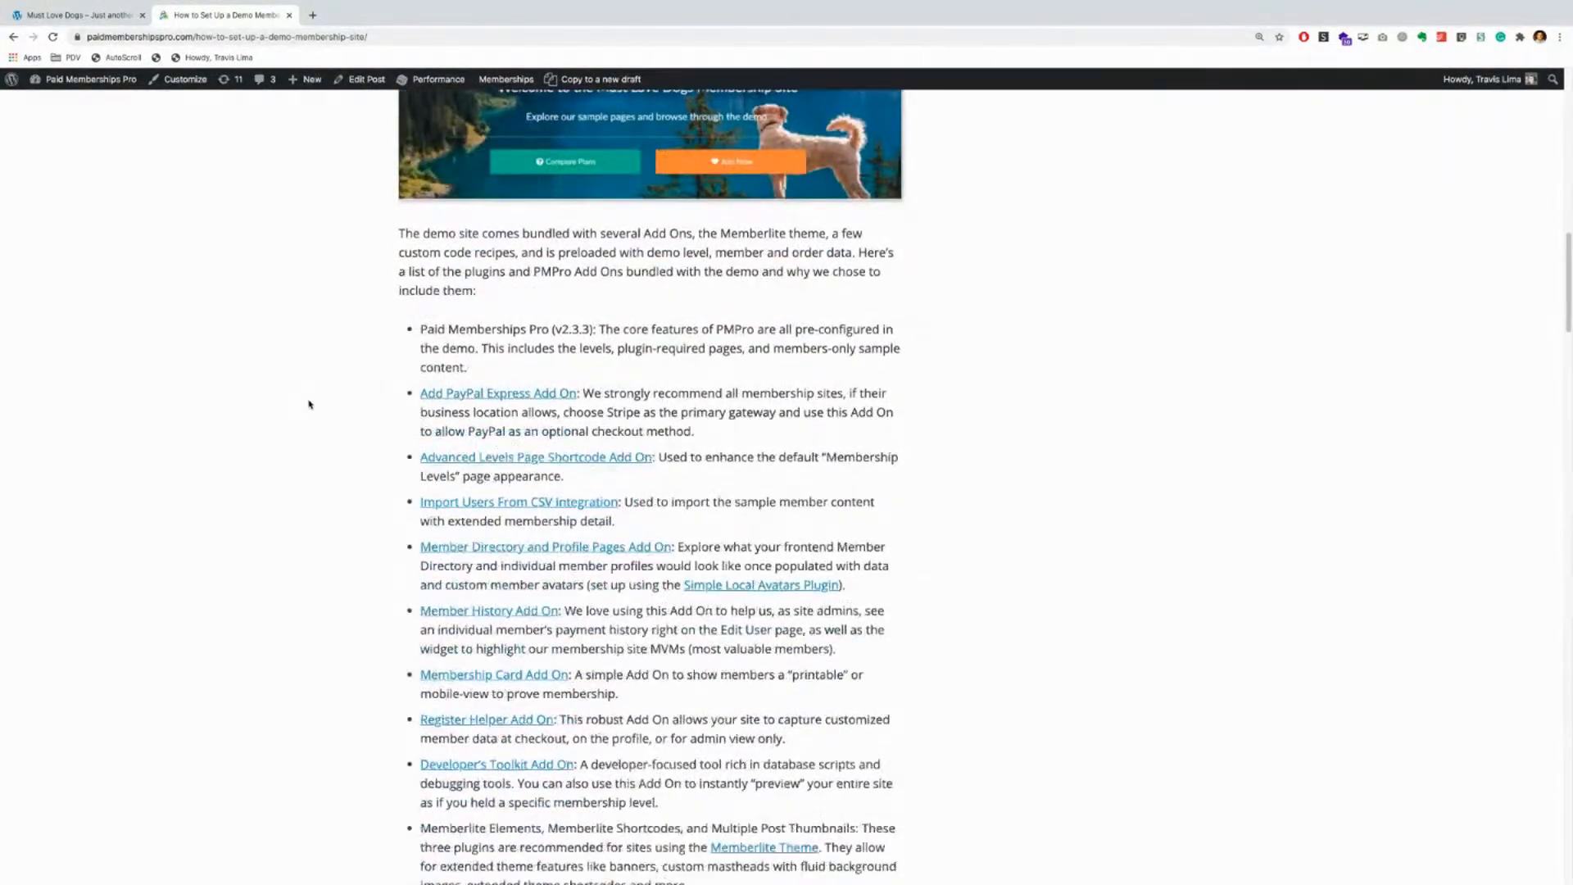
{"action": "scroll", "coordinate": [310, 404], "scroll_direction": "down", "scroll_amount": 14}
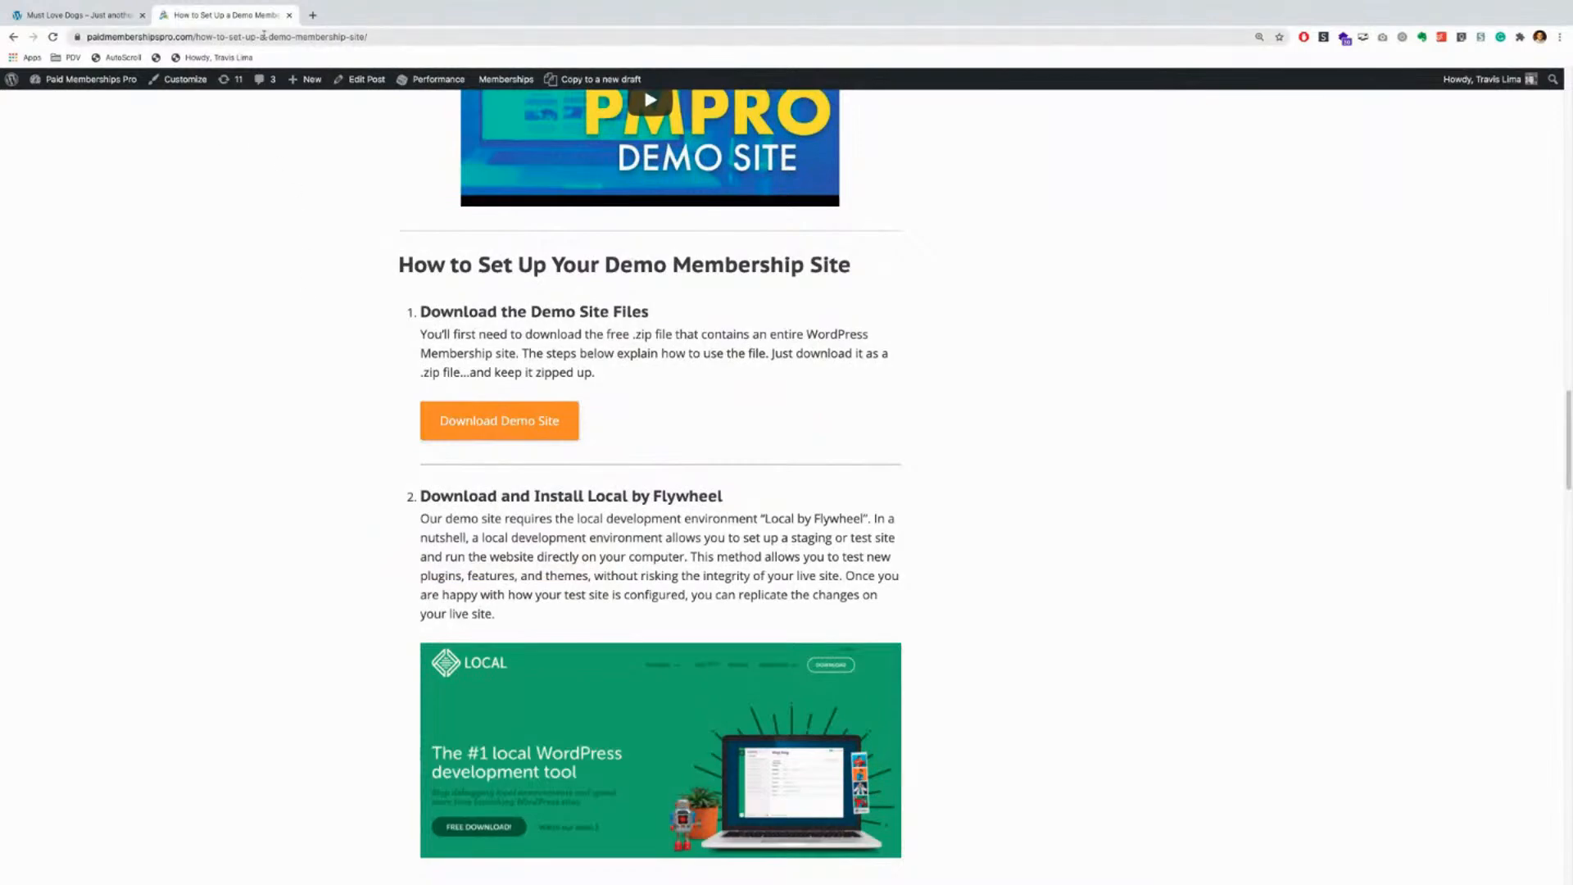
{"action": "scroll", "coordinate": [244, 345], "scroll_direction": "up", "scroll_amount": 7}
{"action": "scroll", "coordinate": [244, 344], "scroll_direction": "up", "scroll_amount": 20}
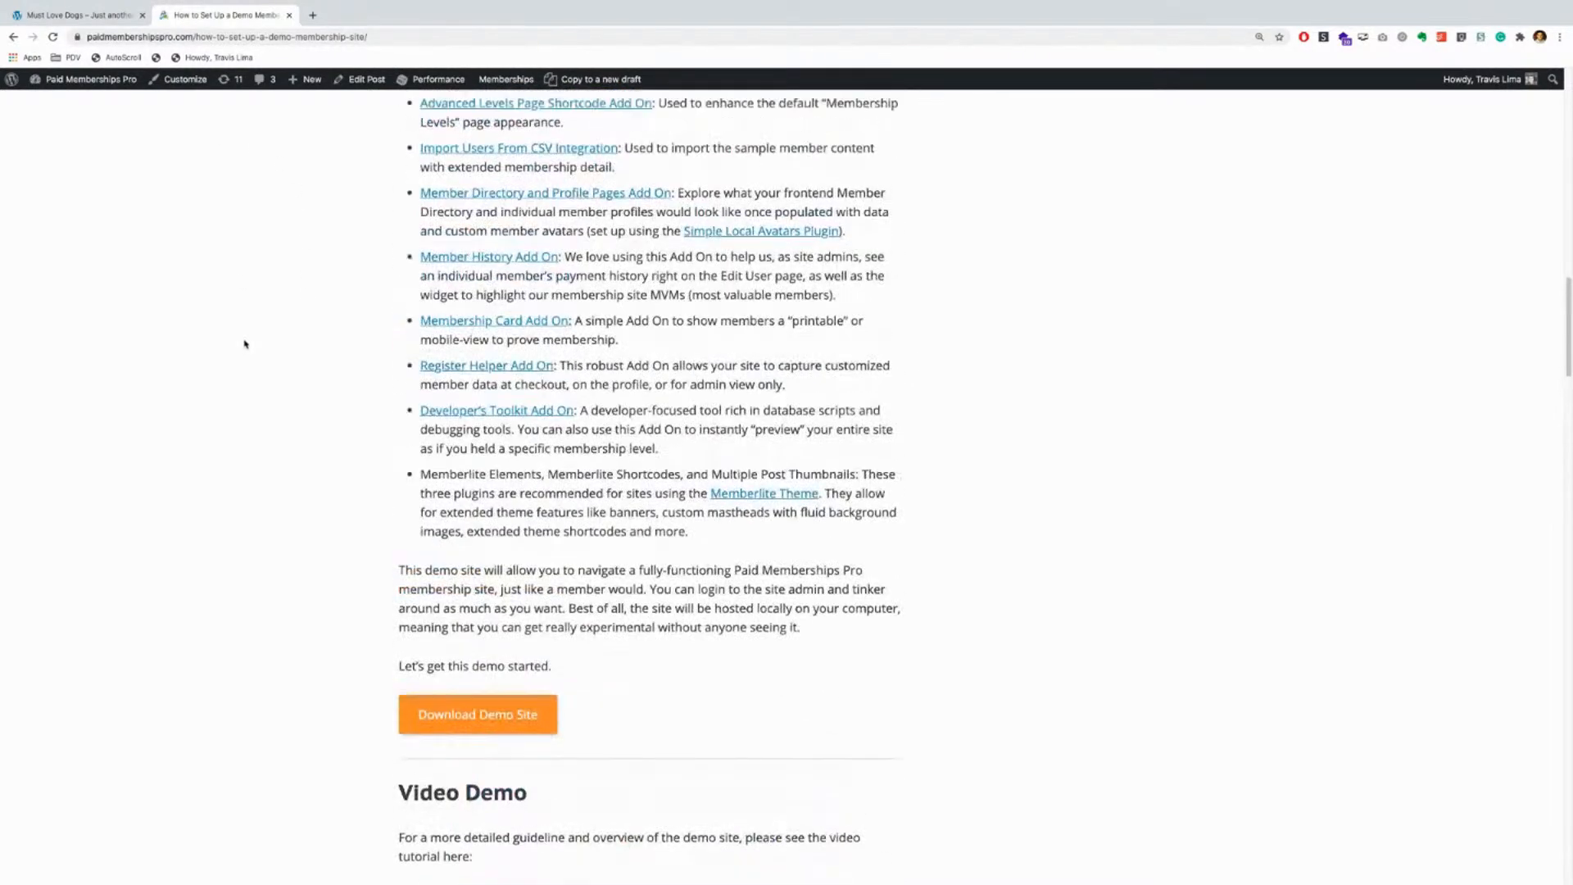
{"action": "scroll", "coordinate": [244, 344], "scroll_direction": "up", "scroll_amount": 7}
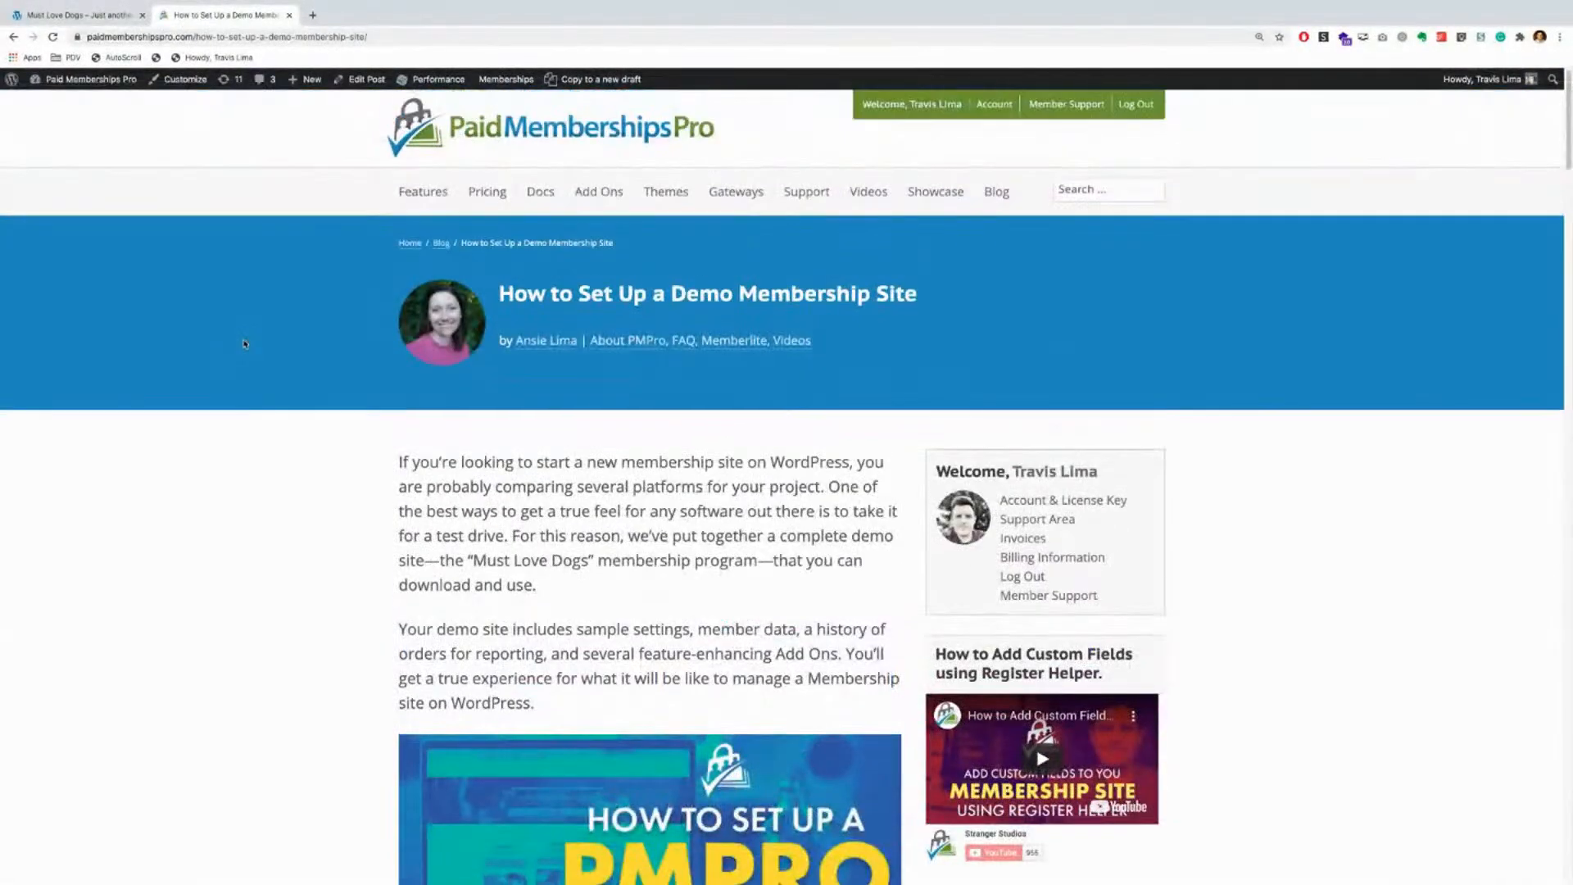
{"action": "triple_click", "coordinate": [520, 298]}
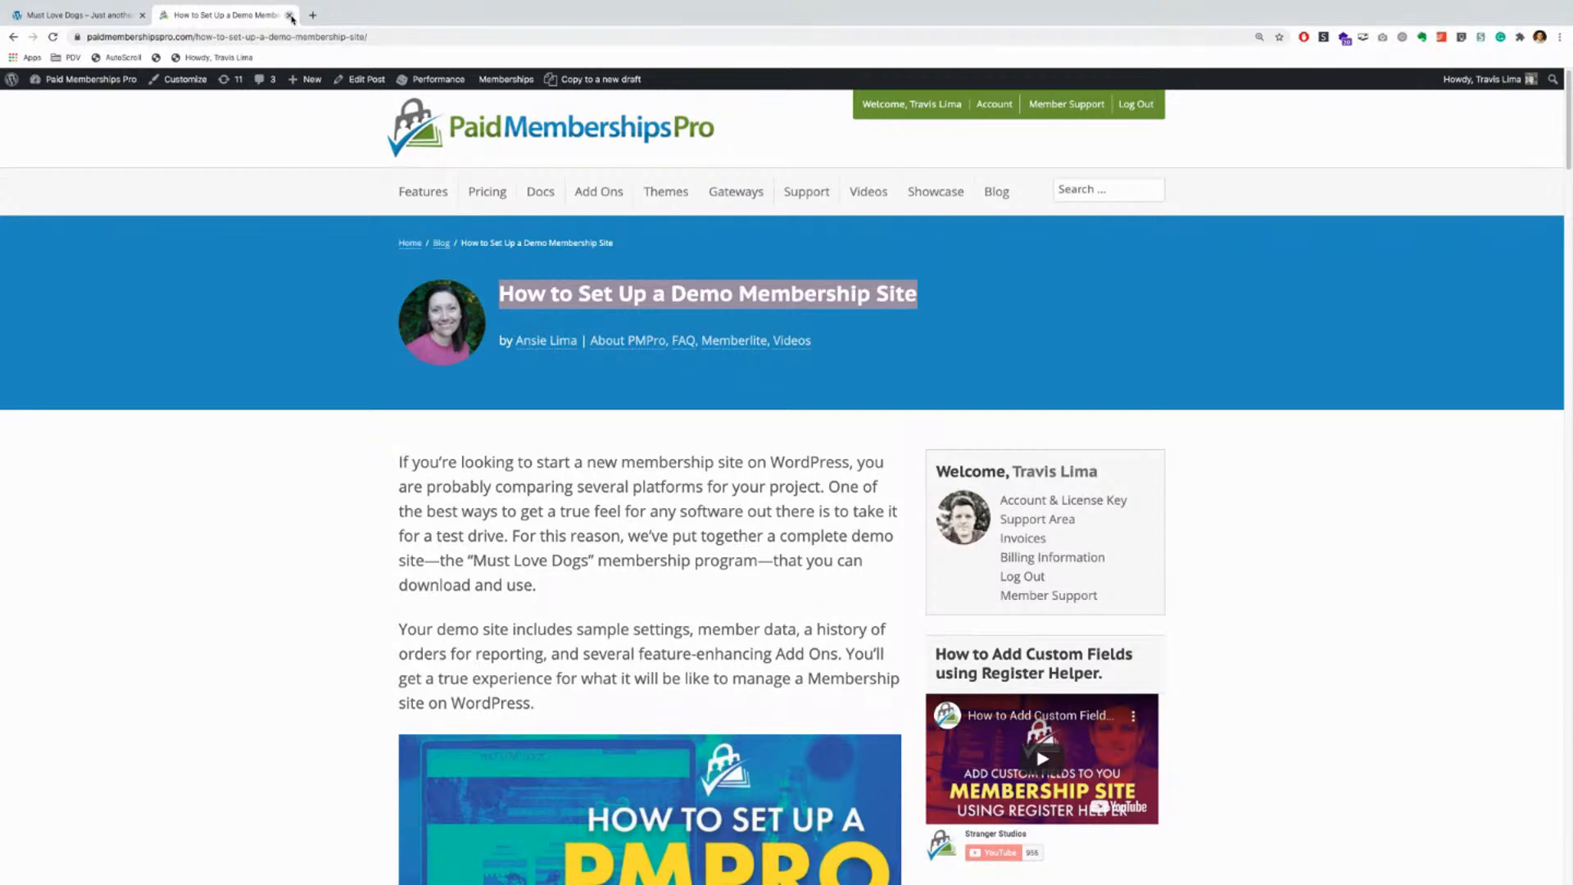
{"action": "left_click", "coordinate": [290, 15]}
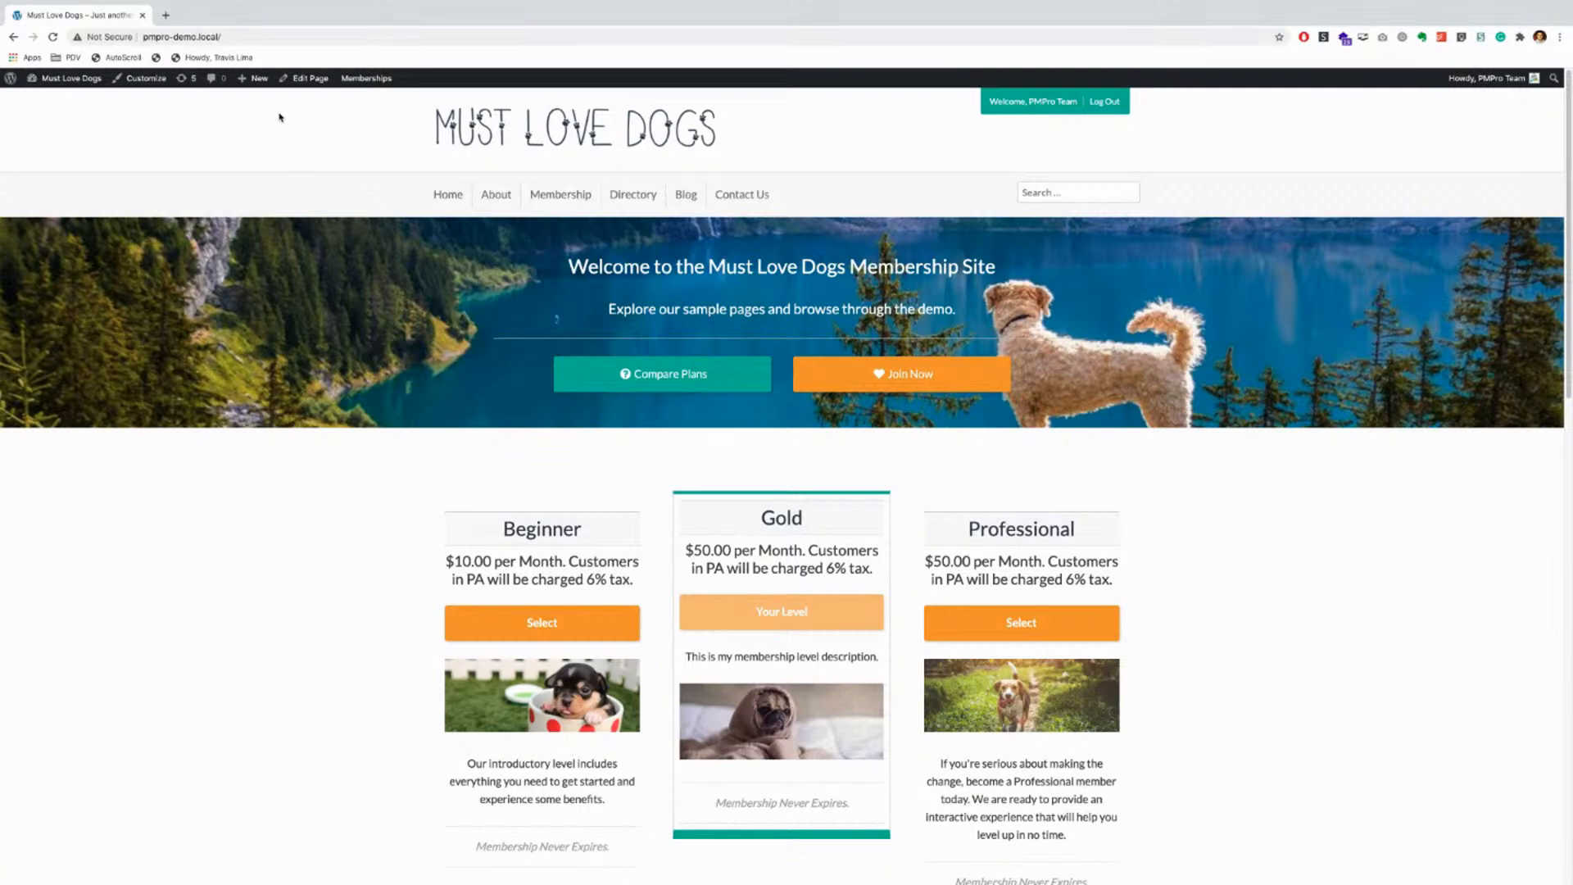
Step: Open the Must Love Dogs admin Dashboard from the site-name menu in the admin bar
{"action": "mouse_move", "coordinate": [59, 82]}
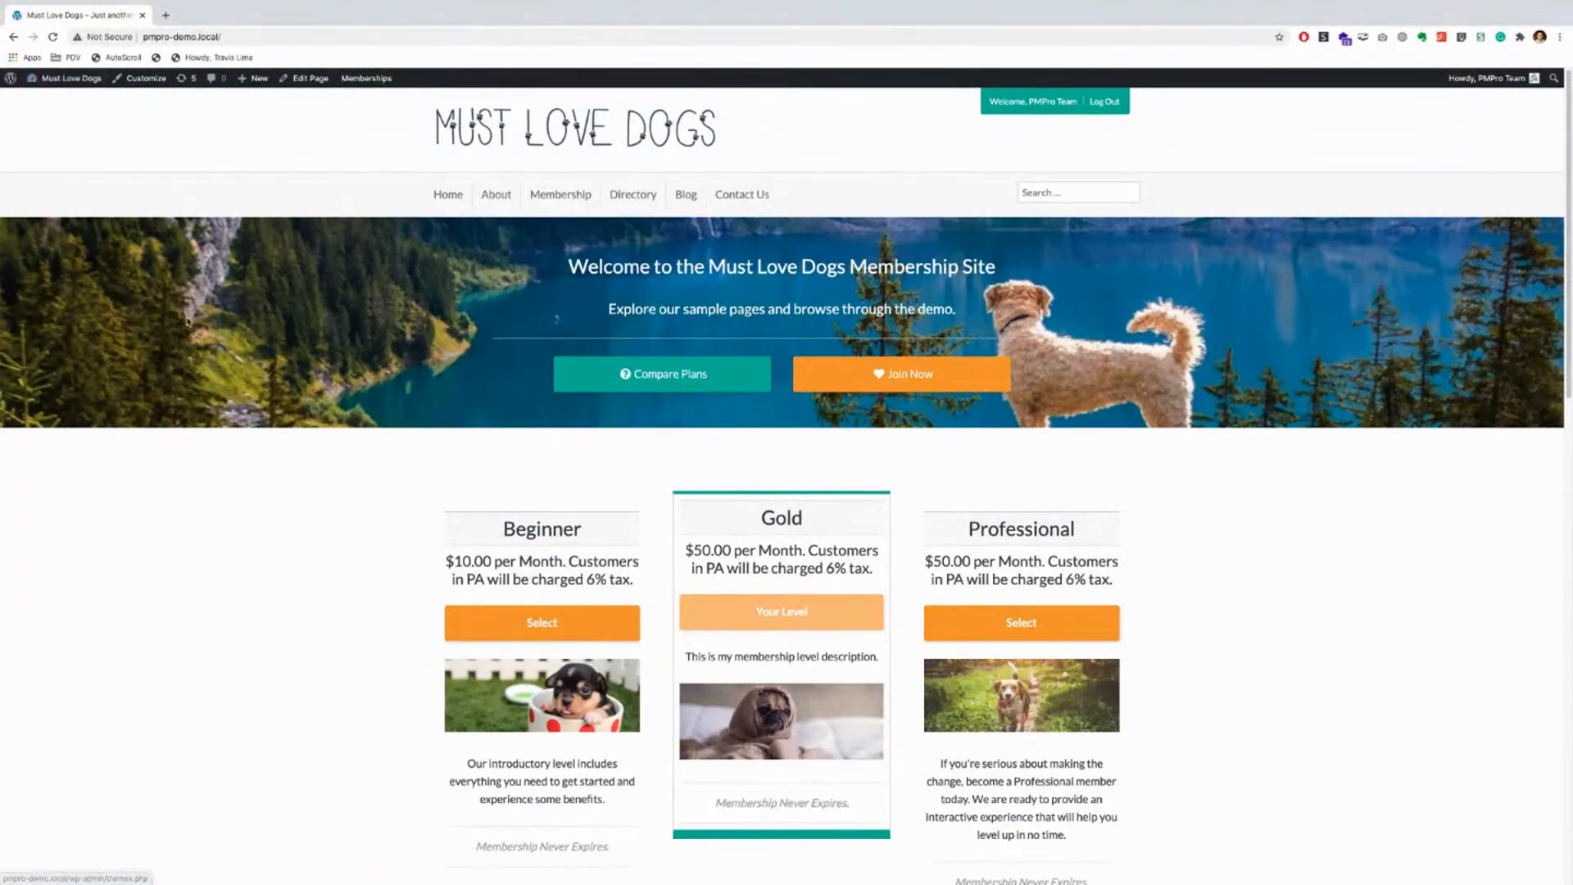
{"action": "scroll", "coordinate": [186, 321], "scroll_direction": "down", "scroll_amount": 4}
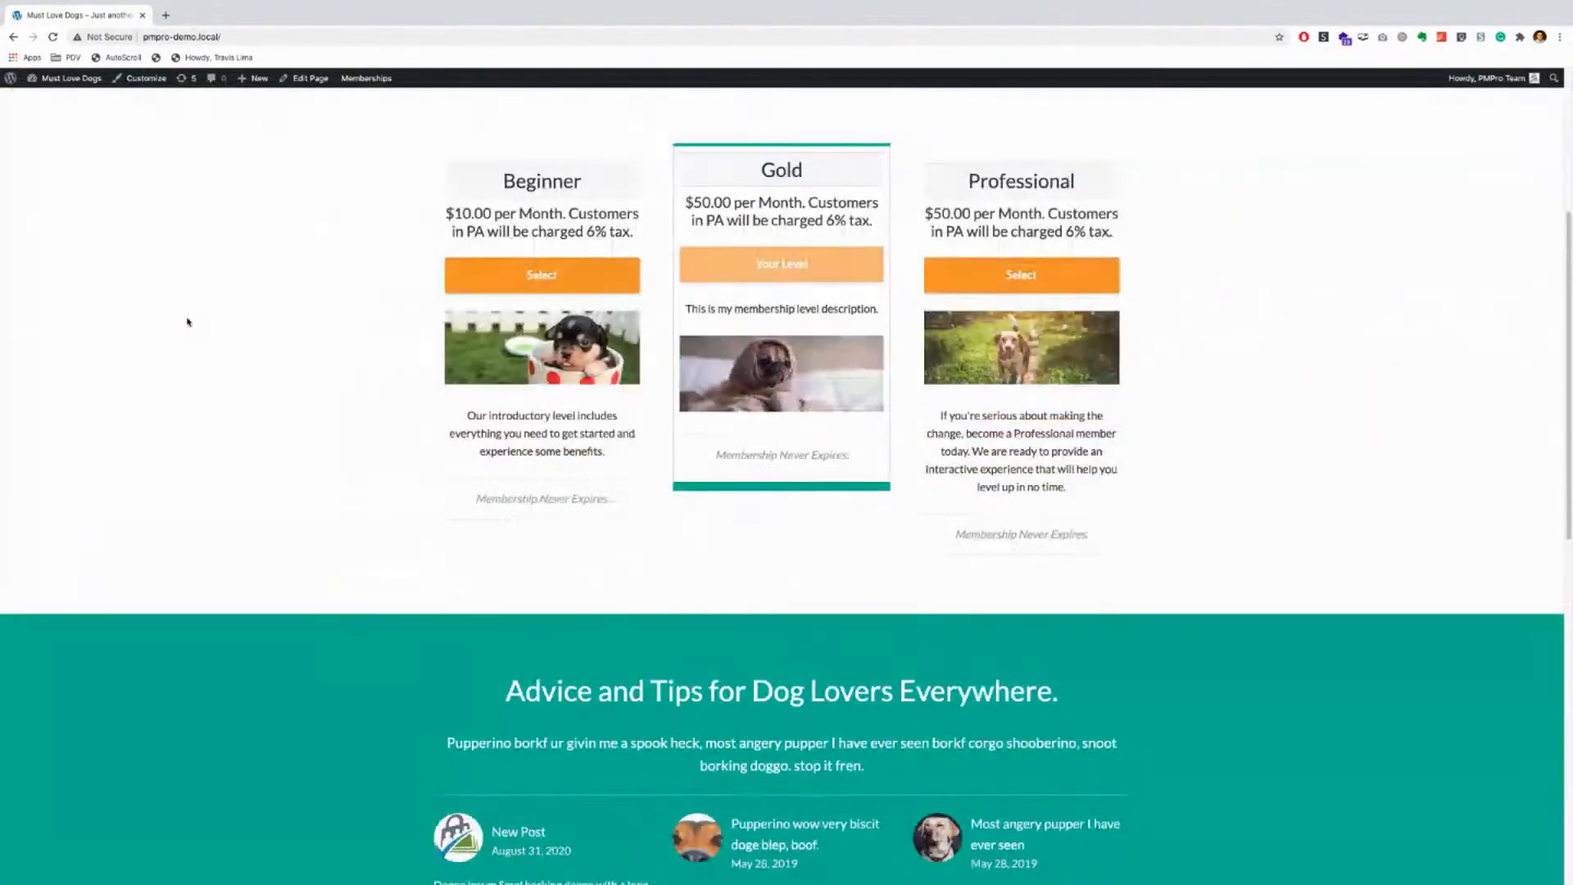
{"action": "scroll", "coordinate": [187, 322], "scroll_direction": "up", "scroll_amount": 4}
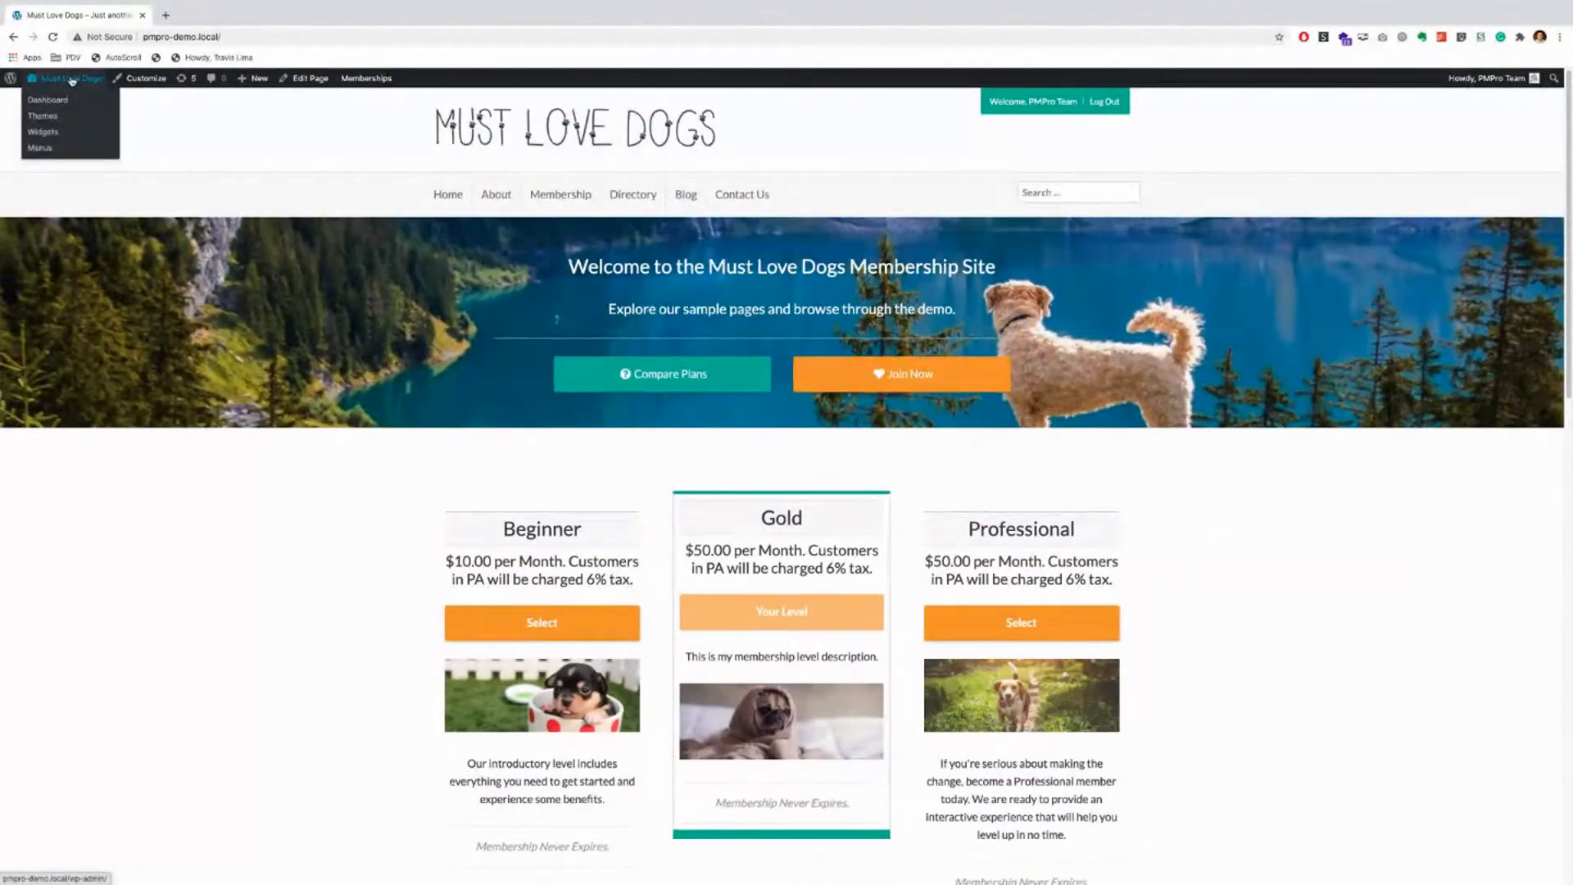
{"action": "left_click", "coordinate": [50, 102]}
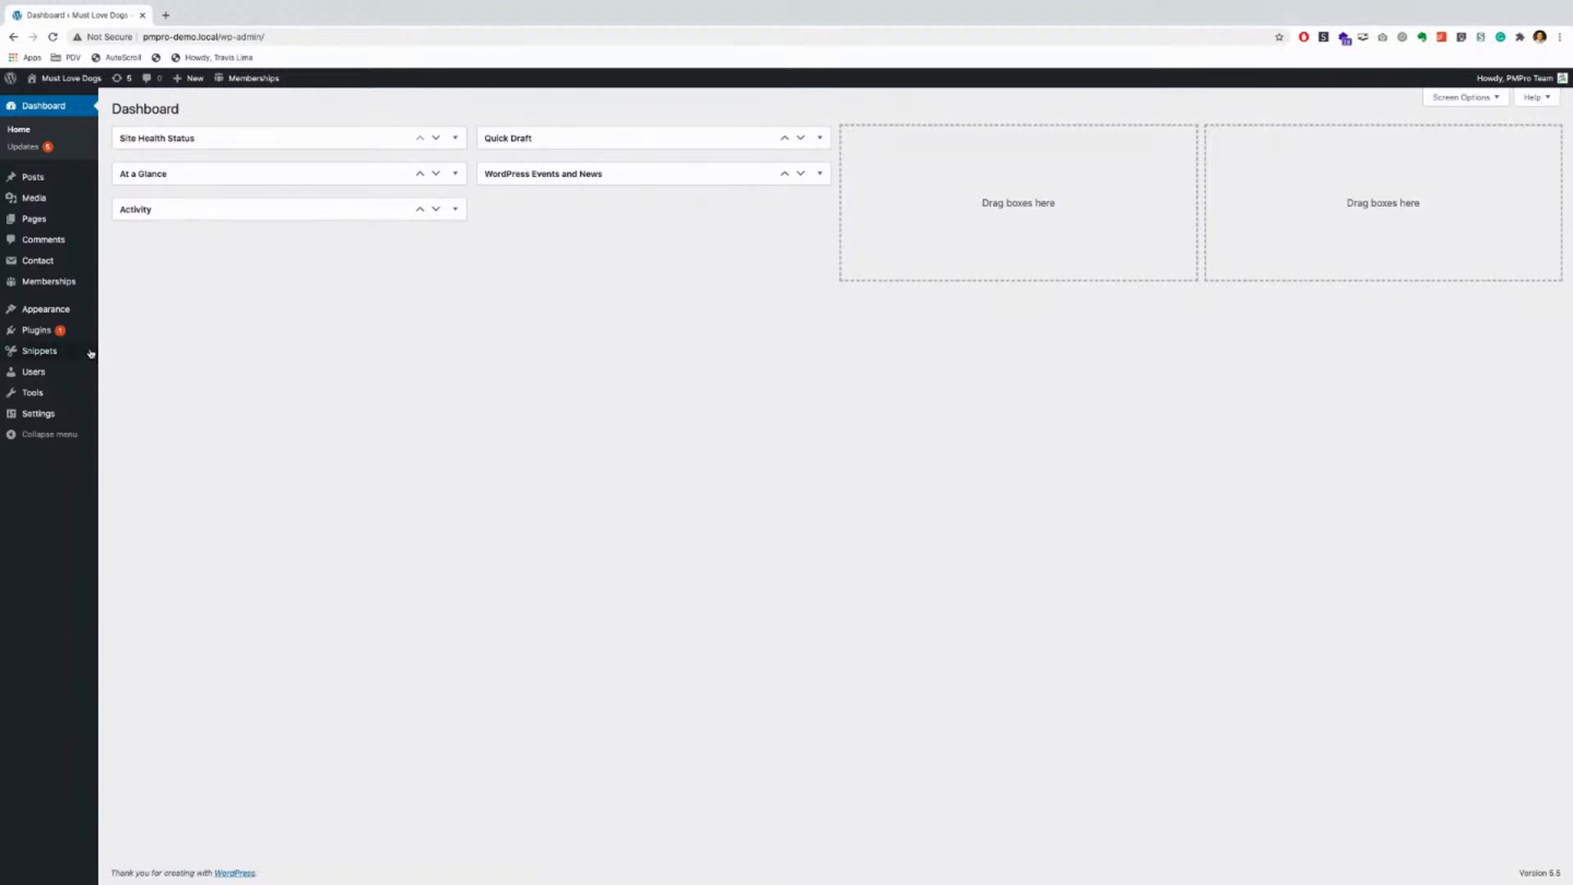
{"action": "mouse_move", "coordinate": [42, 333]}
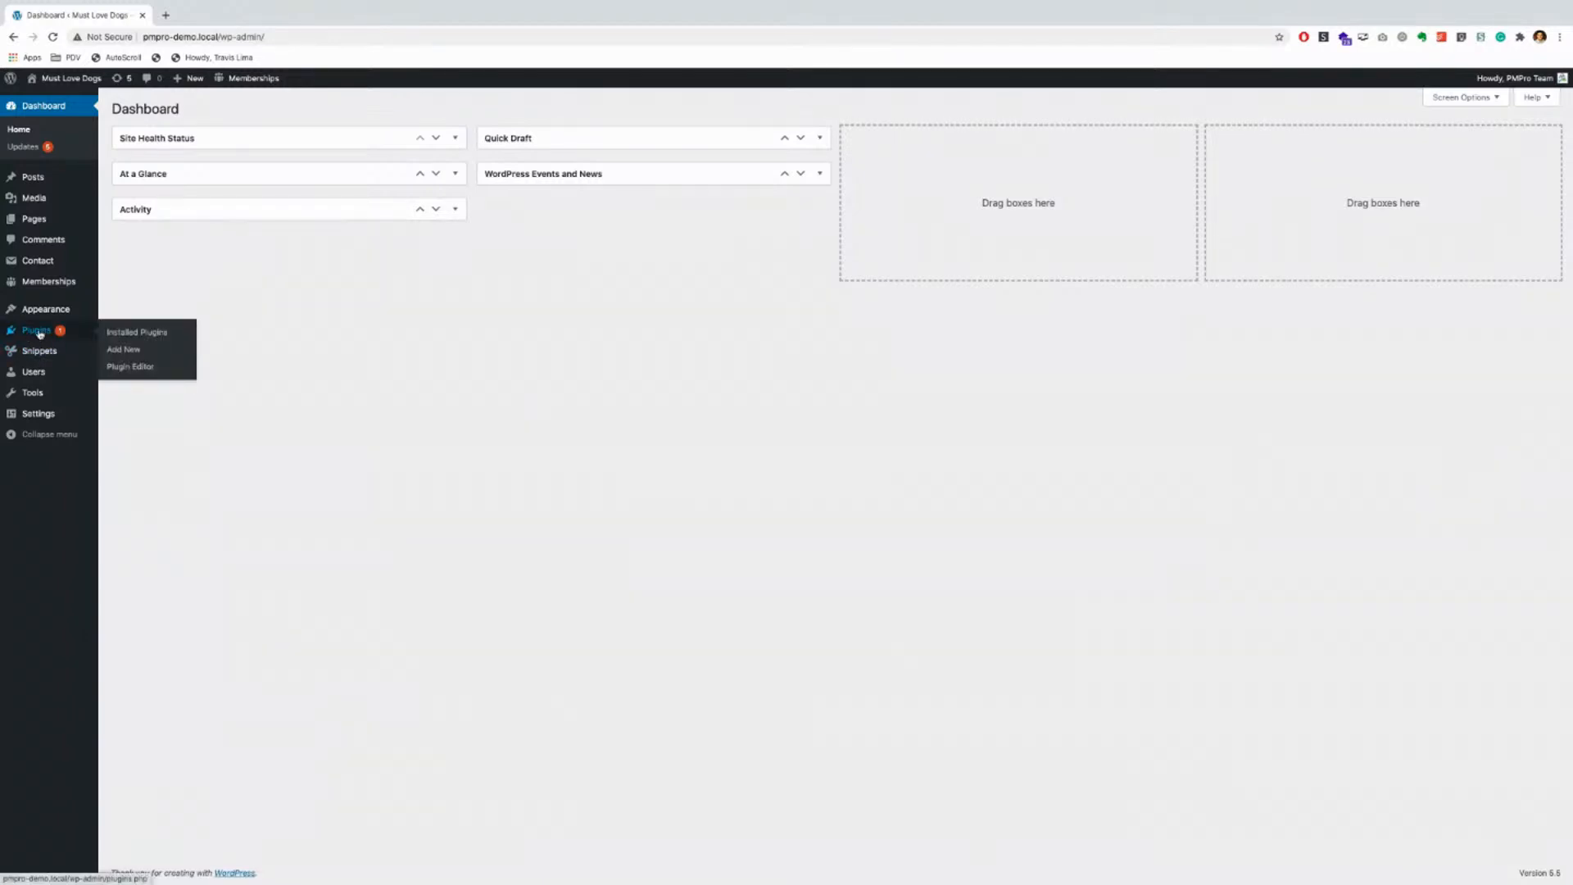
Step: Search Add Plugins for 'paid memberships pro' to confirm the plugin is already active
{"action": "left_click", "coordinate": [127, 352]}
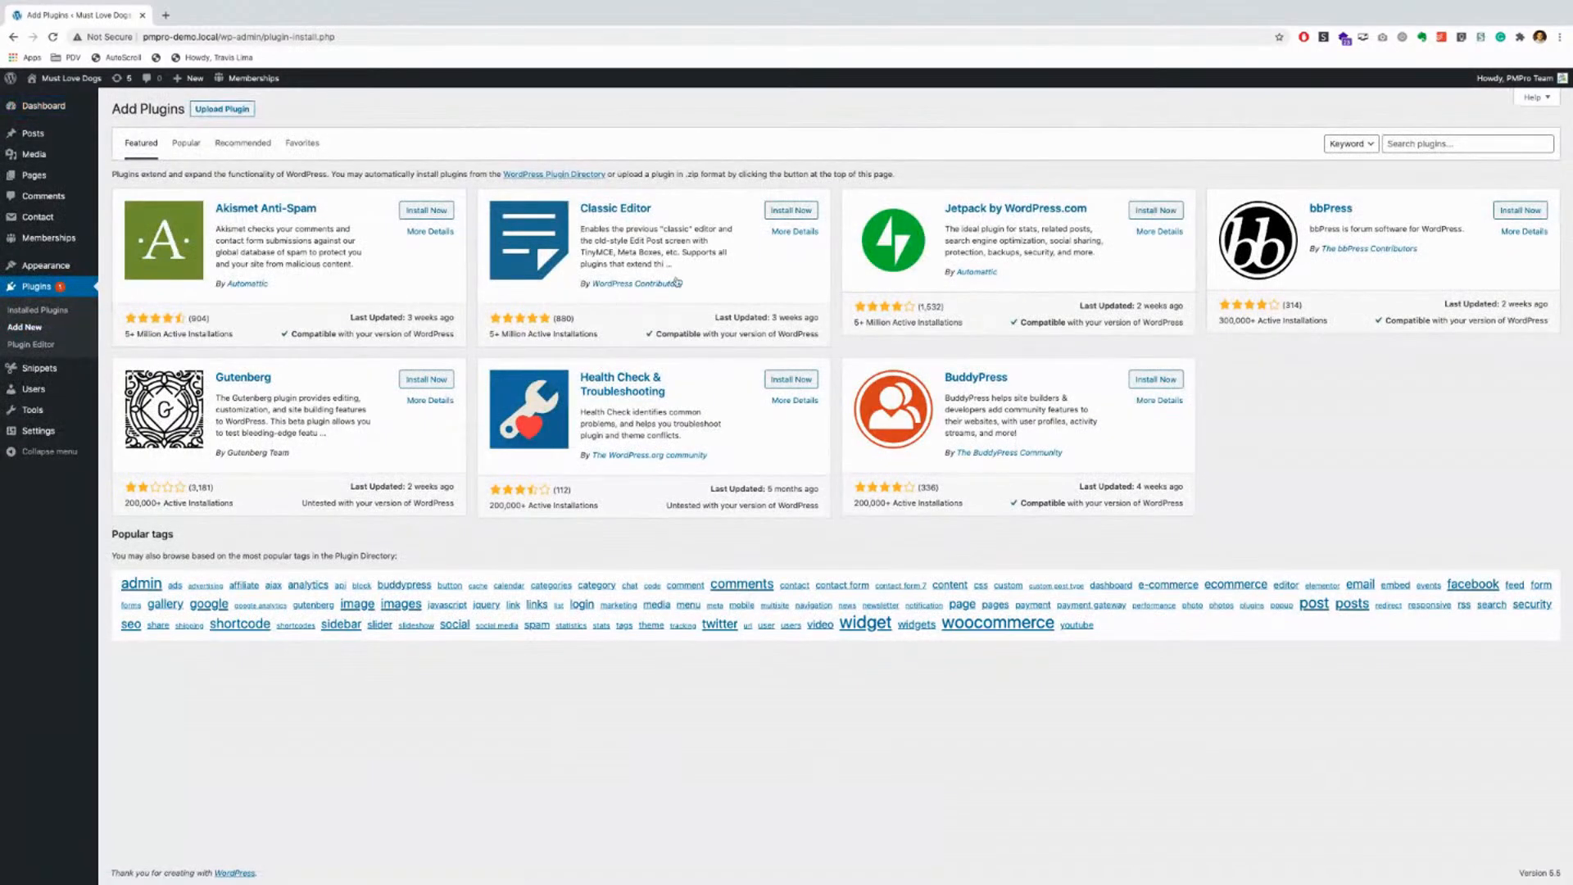
{"action": "left_click", "coordinate": [1423, 145]}
{"action": "type", "text": "paid memberships pro"}
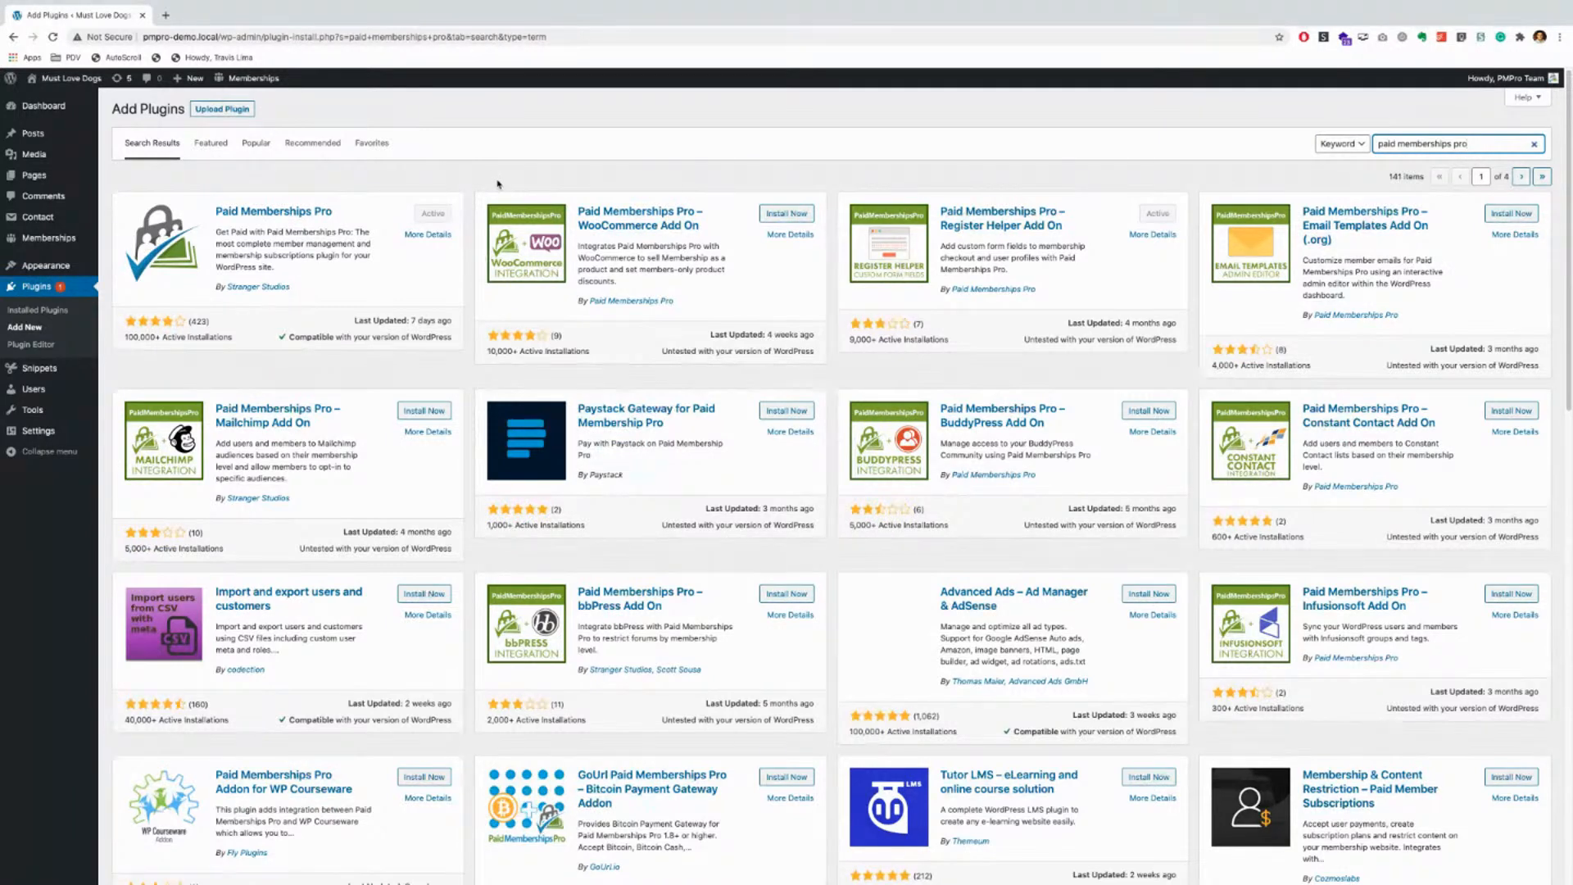
{"action": "mouse_move", "coordinate": [39, 109]}
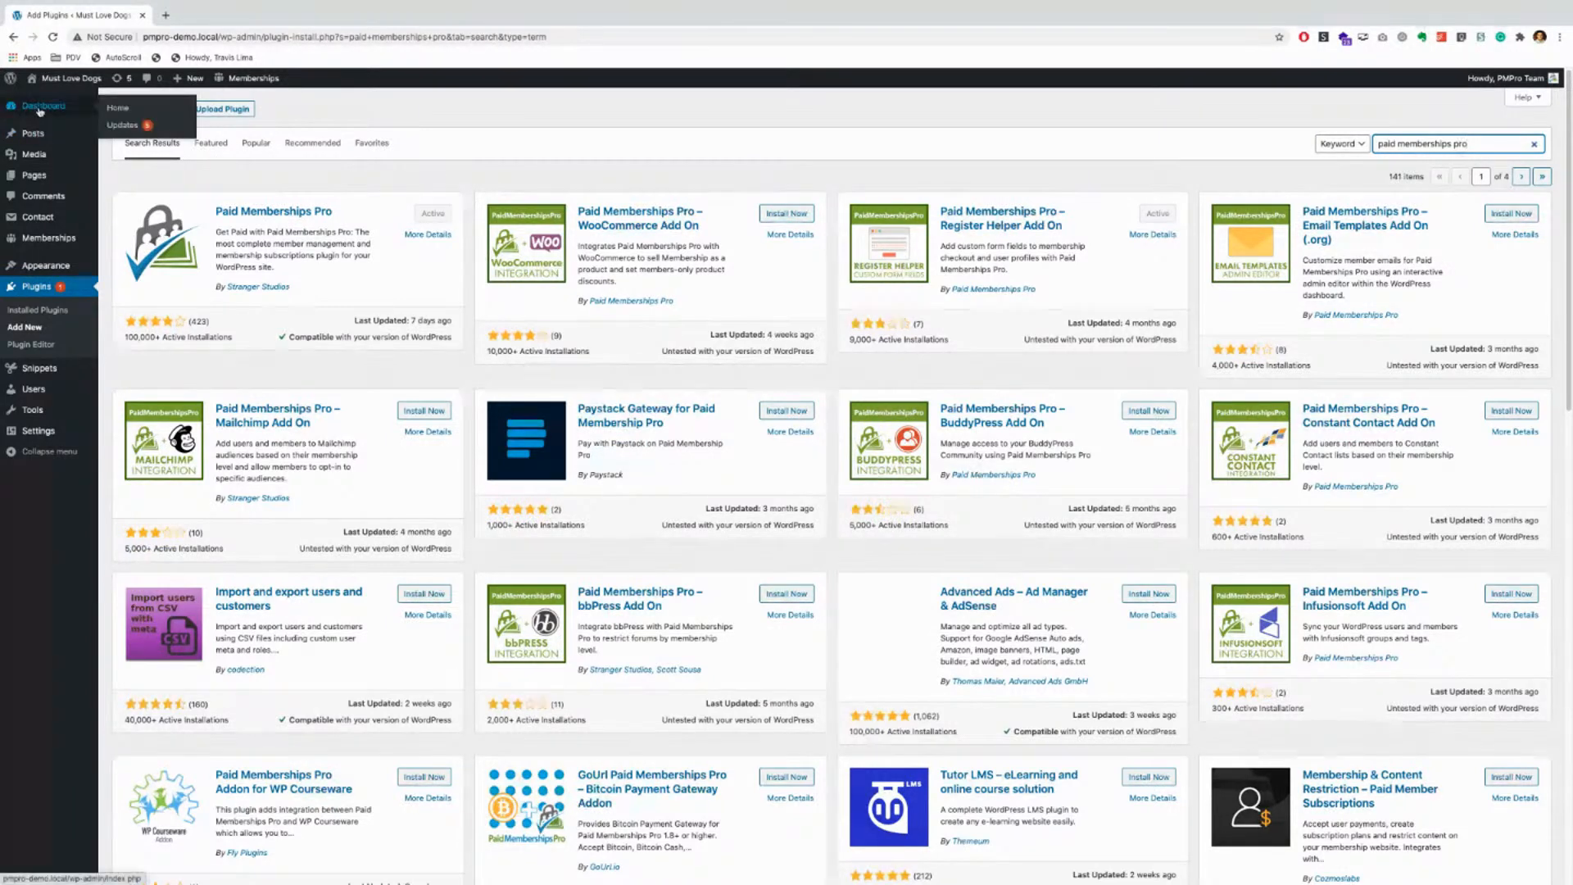
{"action": "mouse_move", "coordinate": [47, 245]}
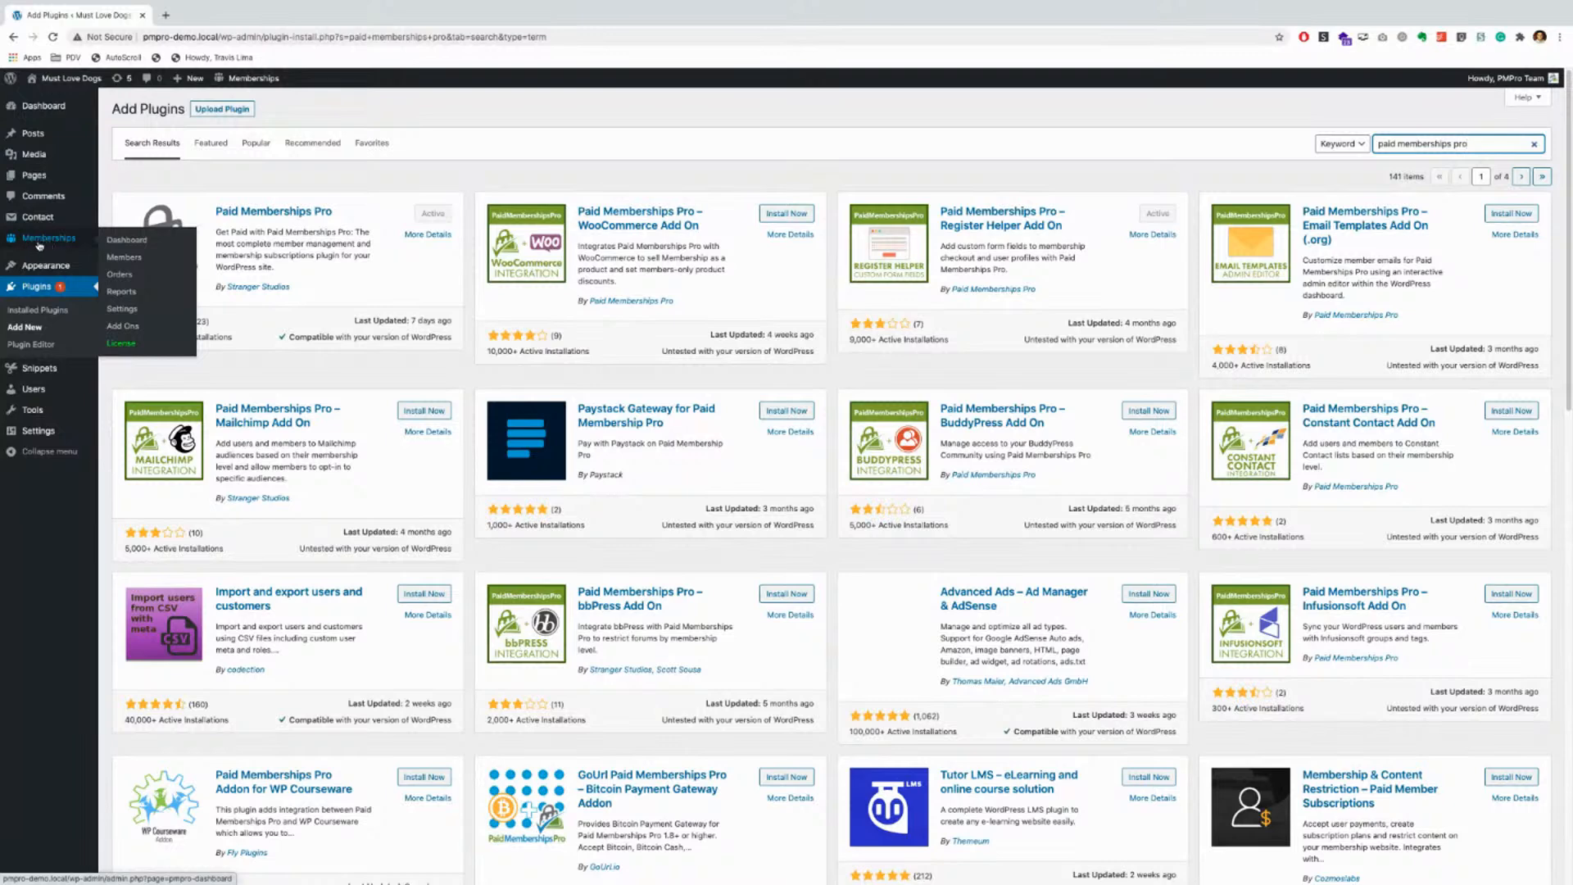
{"action": "mouse_move", "coordinate": [249, 84]}
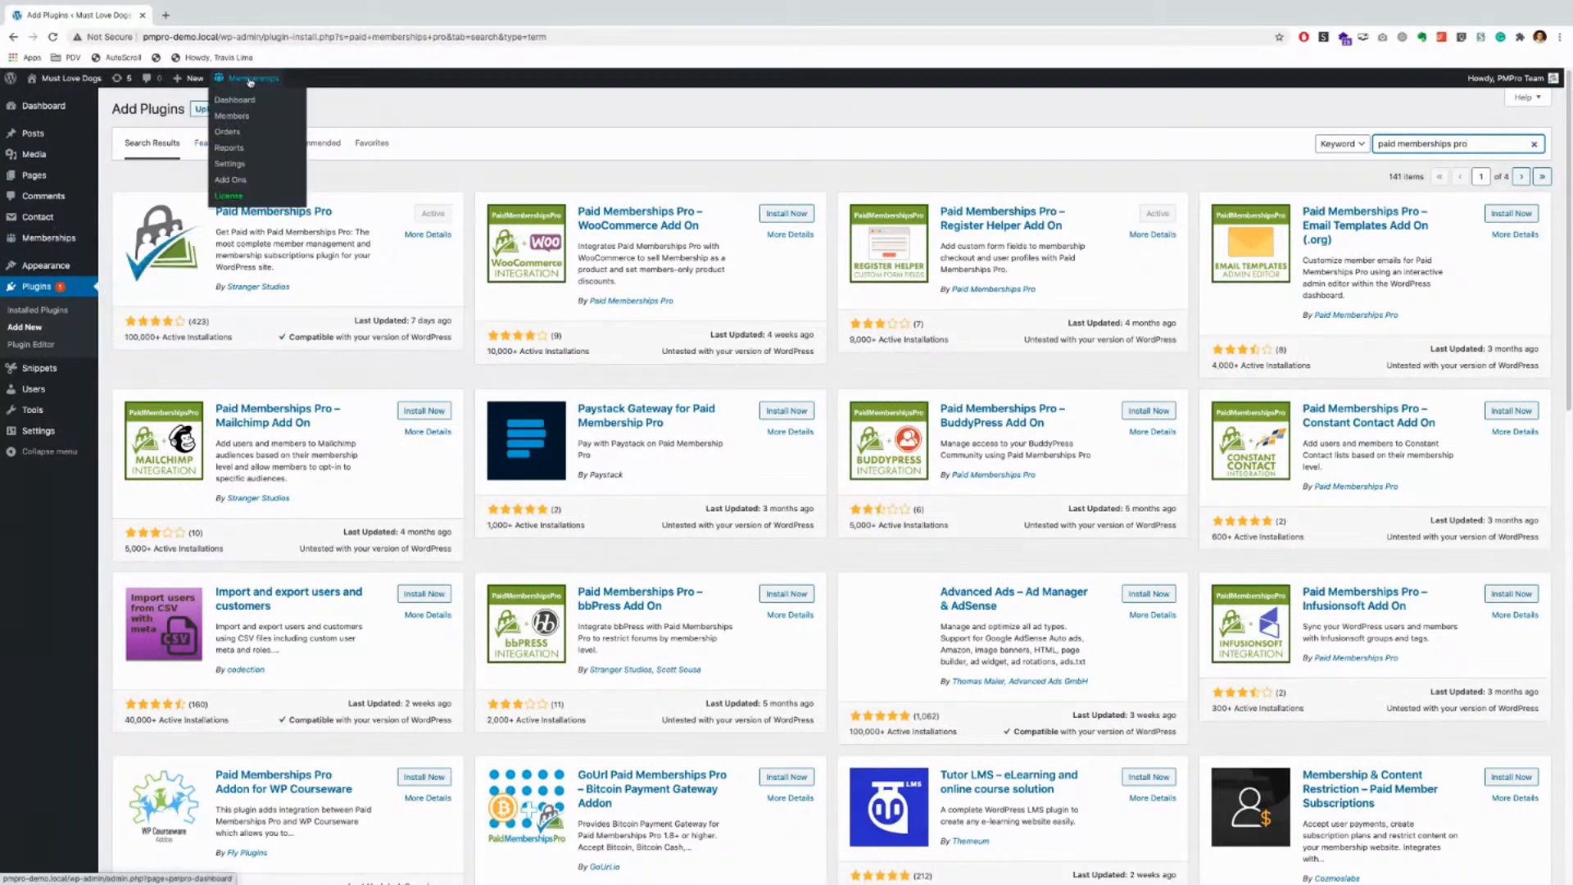
Step: Open the Paid Memberships Pro Dashboard from the admin-bar Memberships menu
{"action": "left_click", "coordinate": [122, 244]}
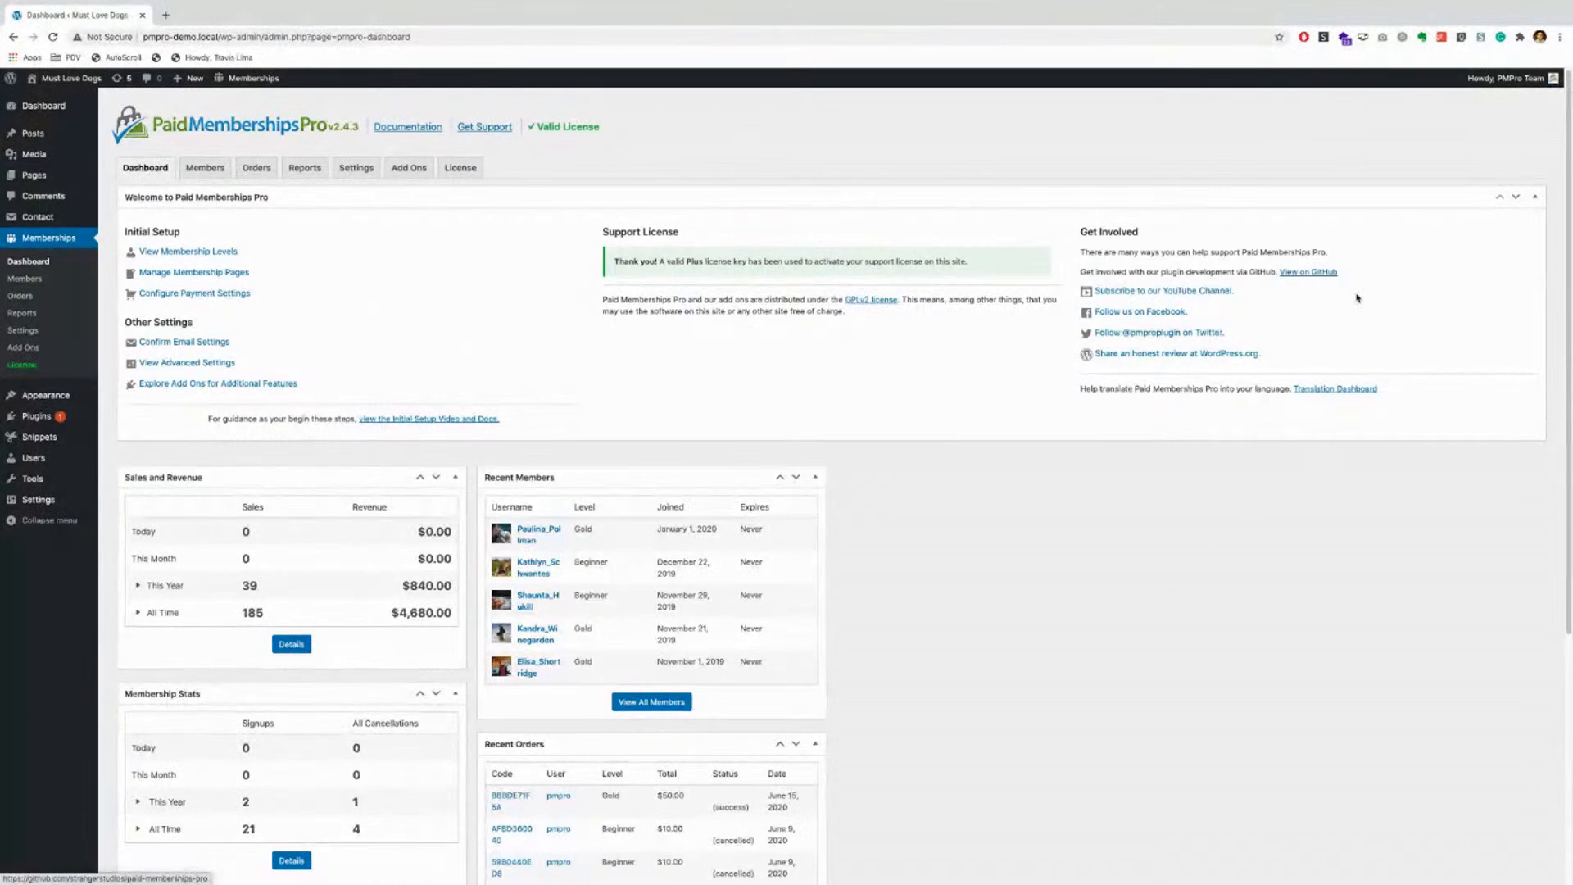
{"action": "scroll", "coordinate": [904, 483], "scroll_direction": "down", "scroll_amount": 3}
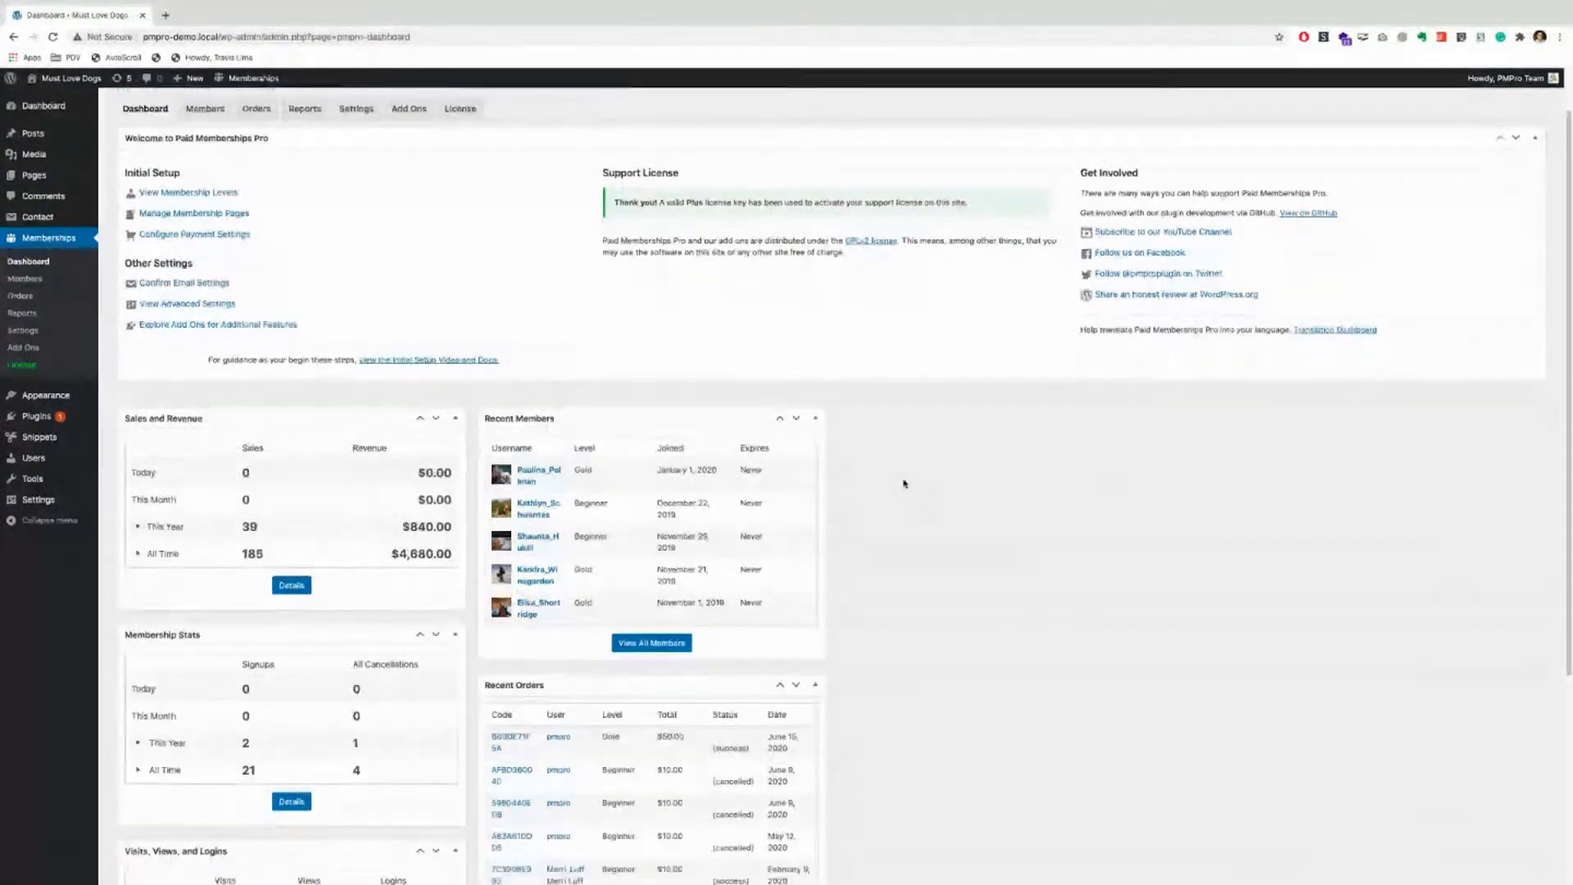
{"action": "scroll", "coordinate": [905, 483], "scroll_direction": "down", "scroll_amount": 2}
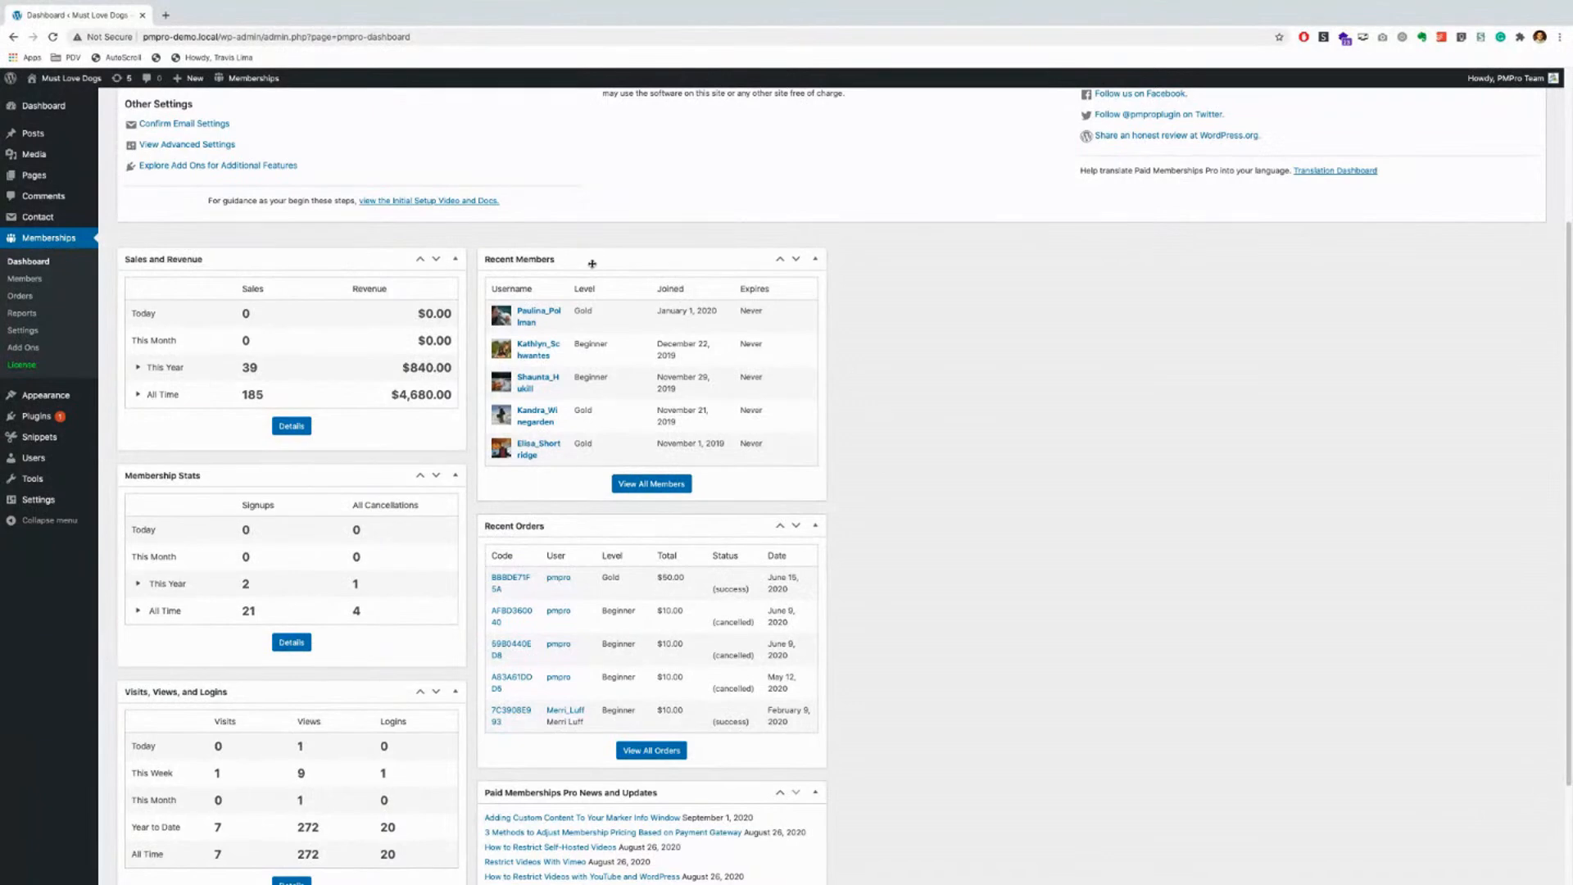
{"action": "scroll", "coordinate": [721, 516], "scroll_direction": "down", "scroll_amount": 1}
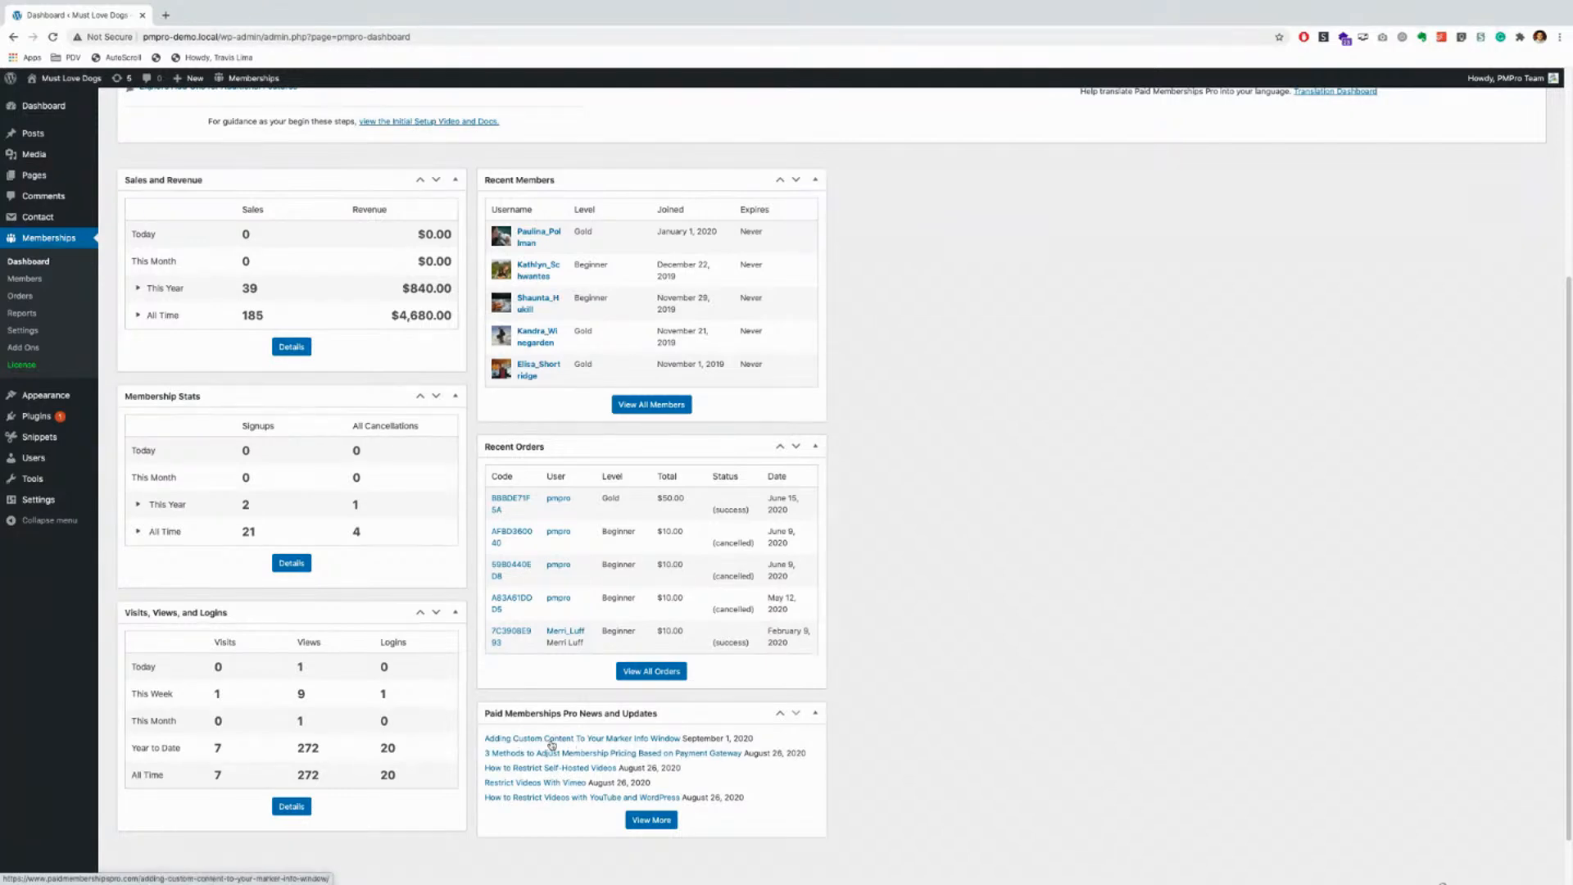
{"action": "scroll", "coordinate": [696, 640], "scroll_direction": "up", "scroll_amount": 1}
{"action": "scroll", "coordinate": [696, 640], "scroll_direction": "up", "scroll_amount": 4}
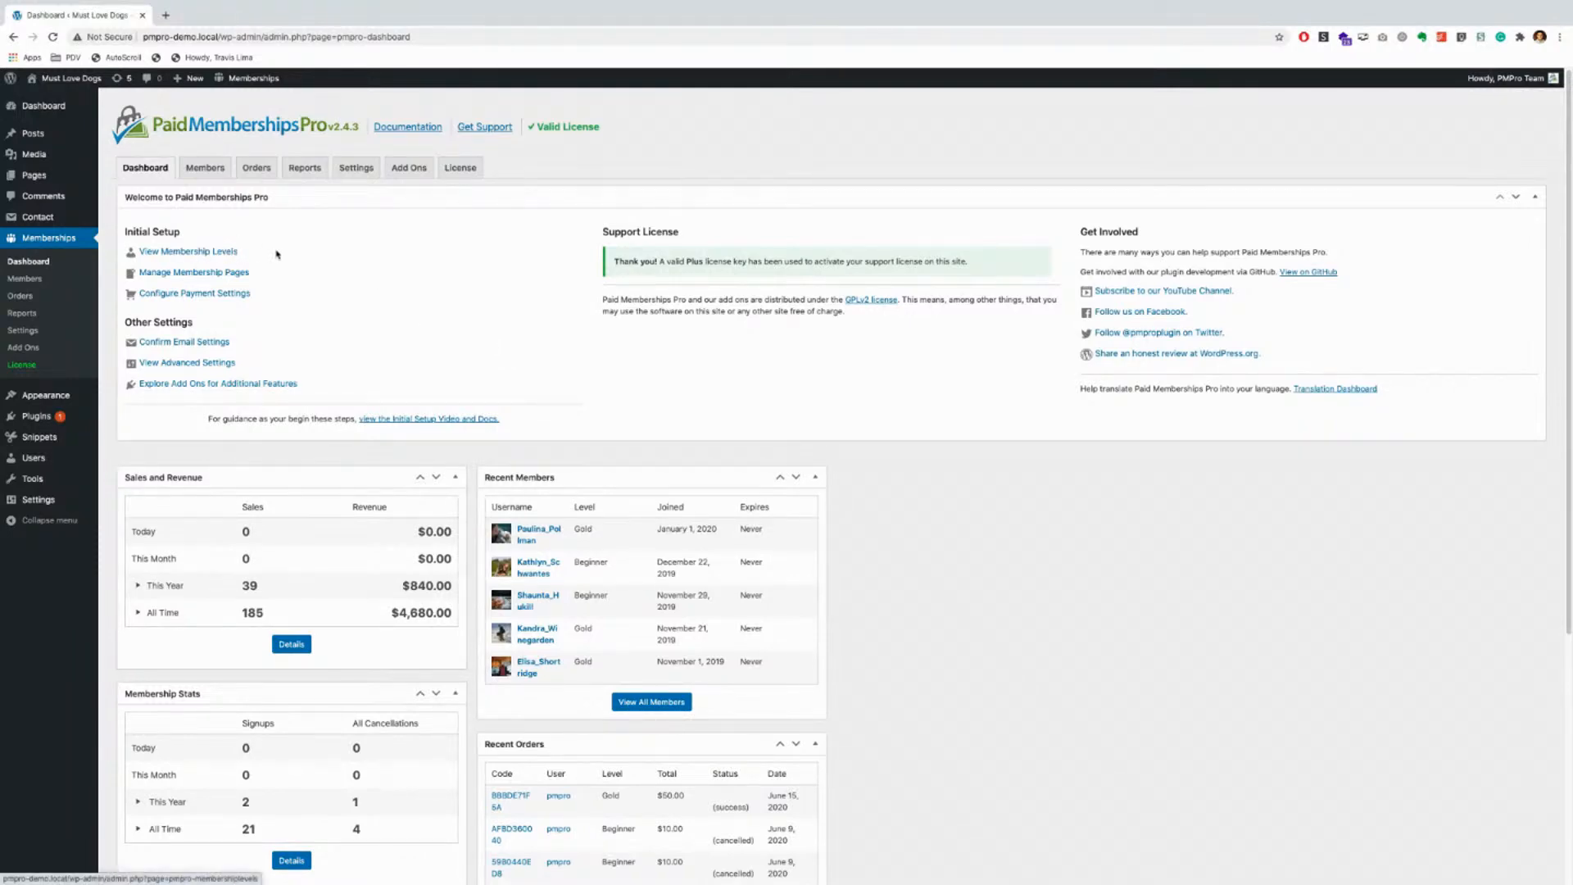
{"action": "left_click", "coordinate": [184, 256]}
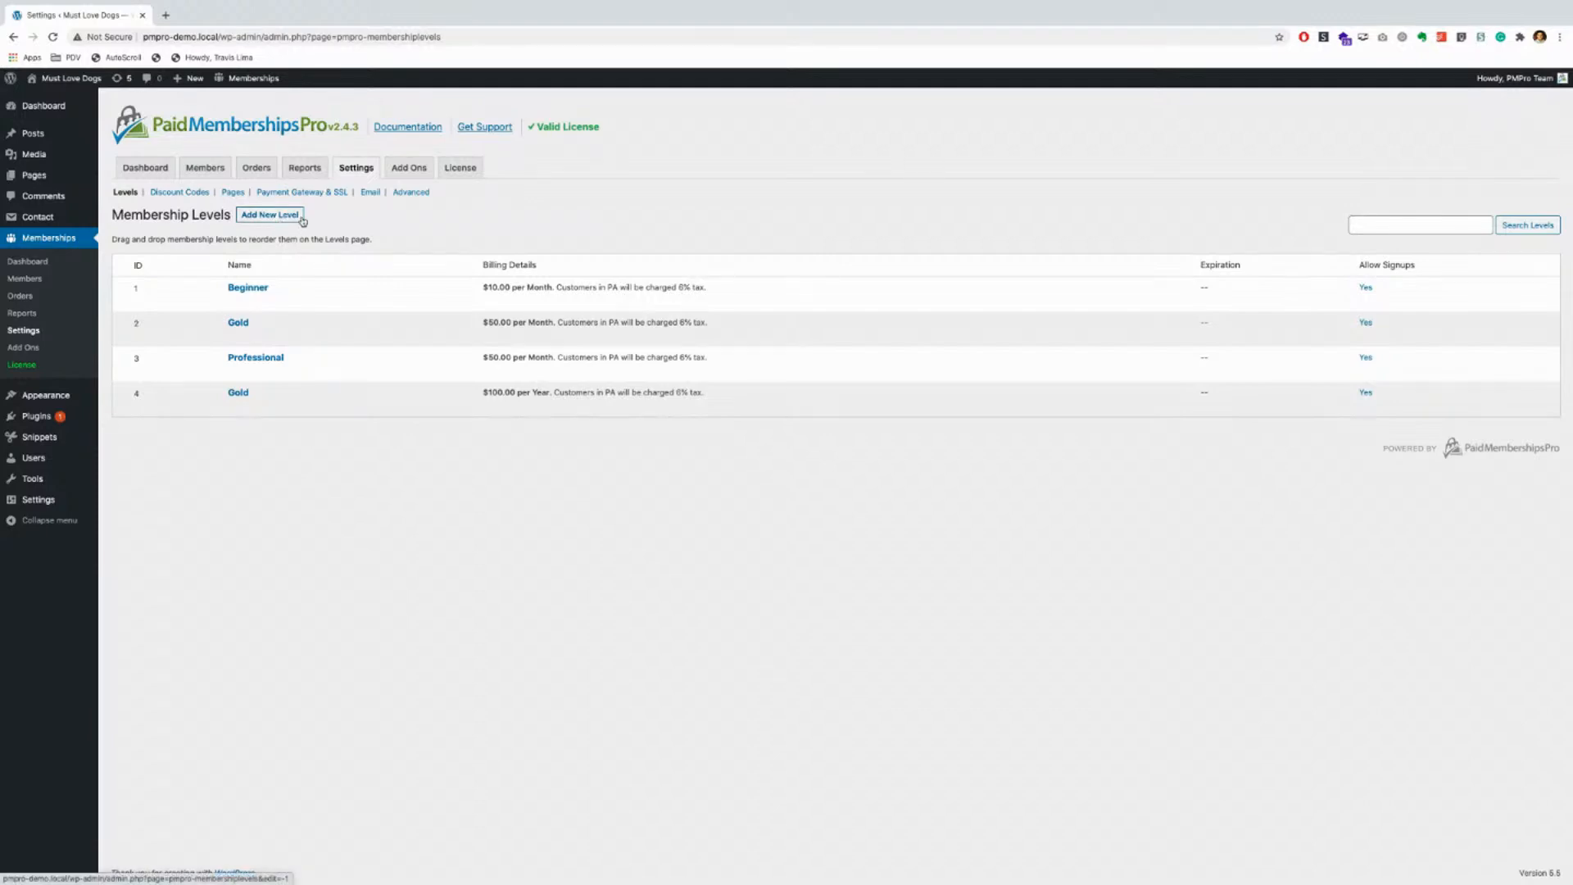
Step: Open the Gold membership level (ID 2) for editing from the Levels list
{"action": "left_click", "coordinate": [237, 337]}
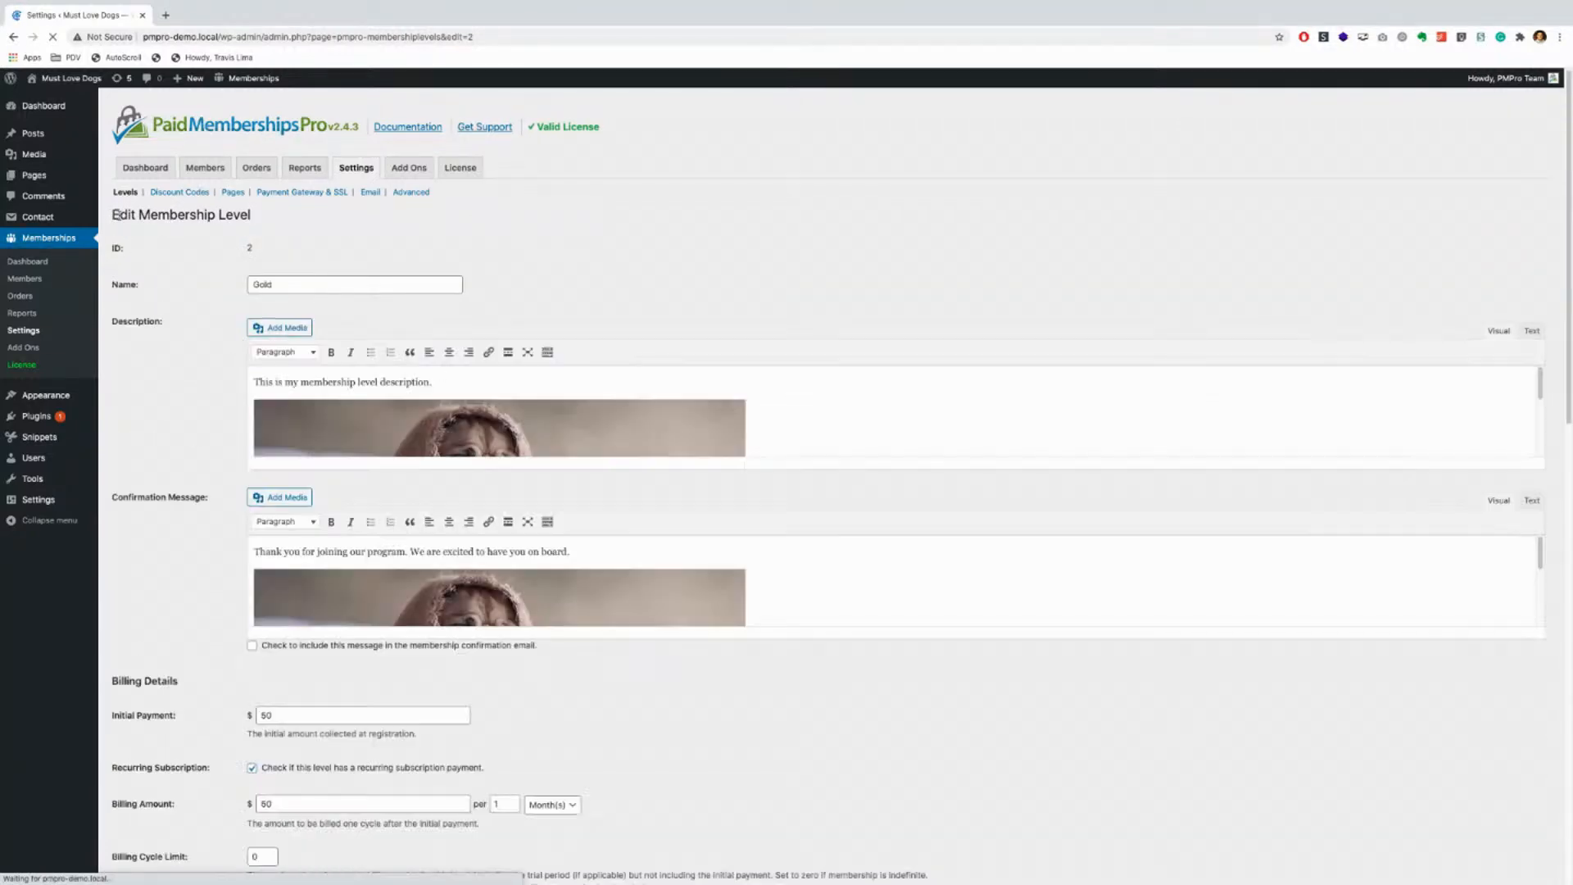
Step: Make the Gold level's description editor taller so its image shows in full
{"action": "double_click", "coordinate": [114, 217]}
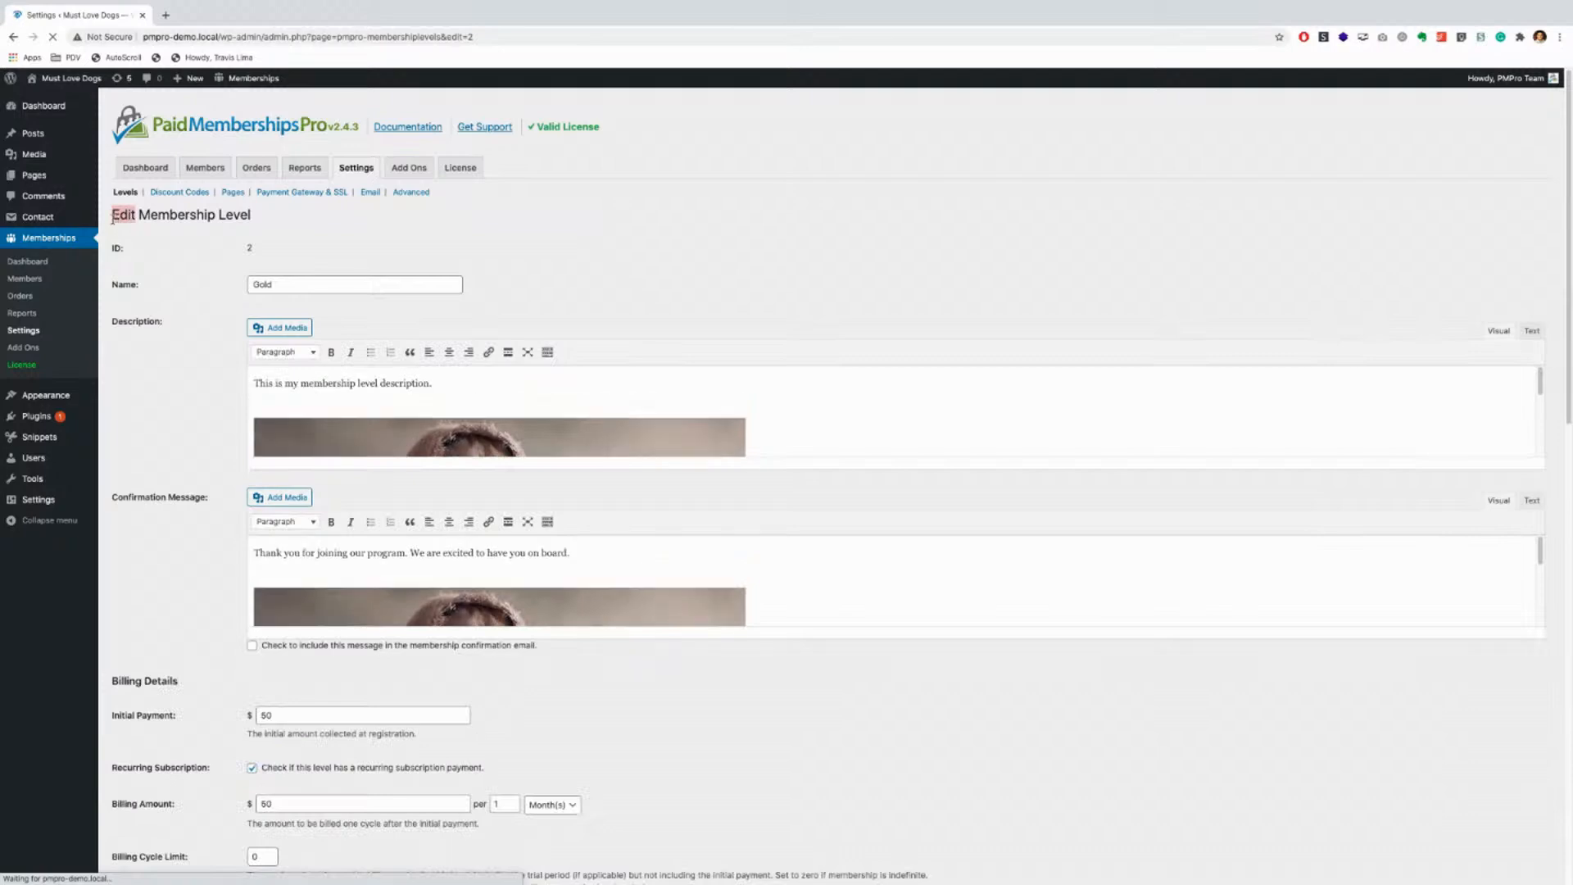
{"action": "left_click", "coordinate": [172, 252]}
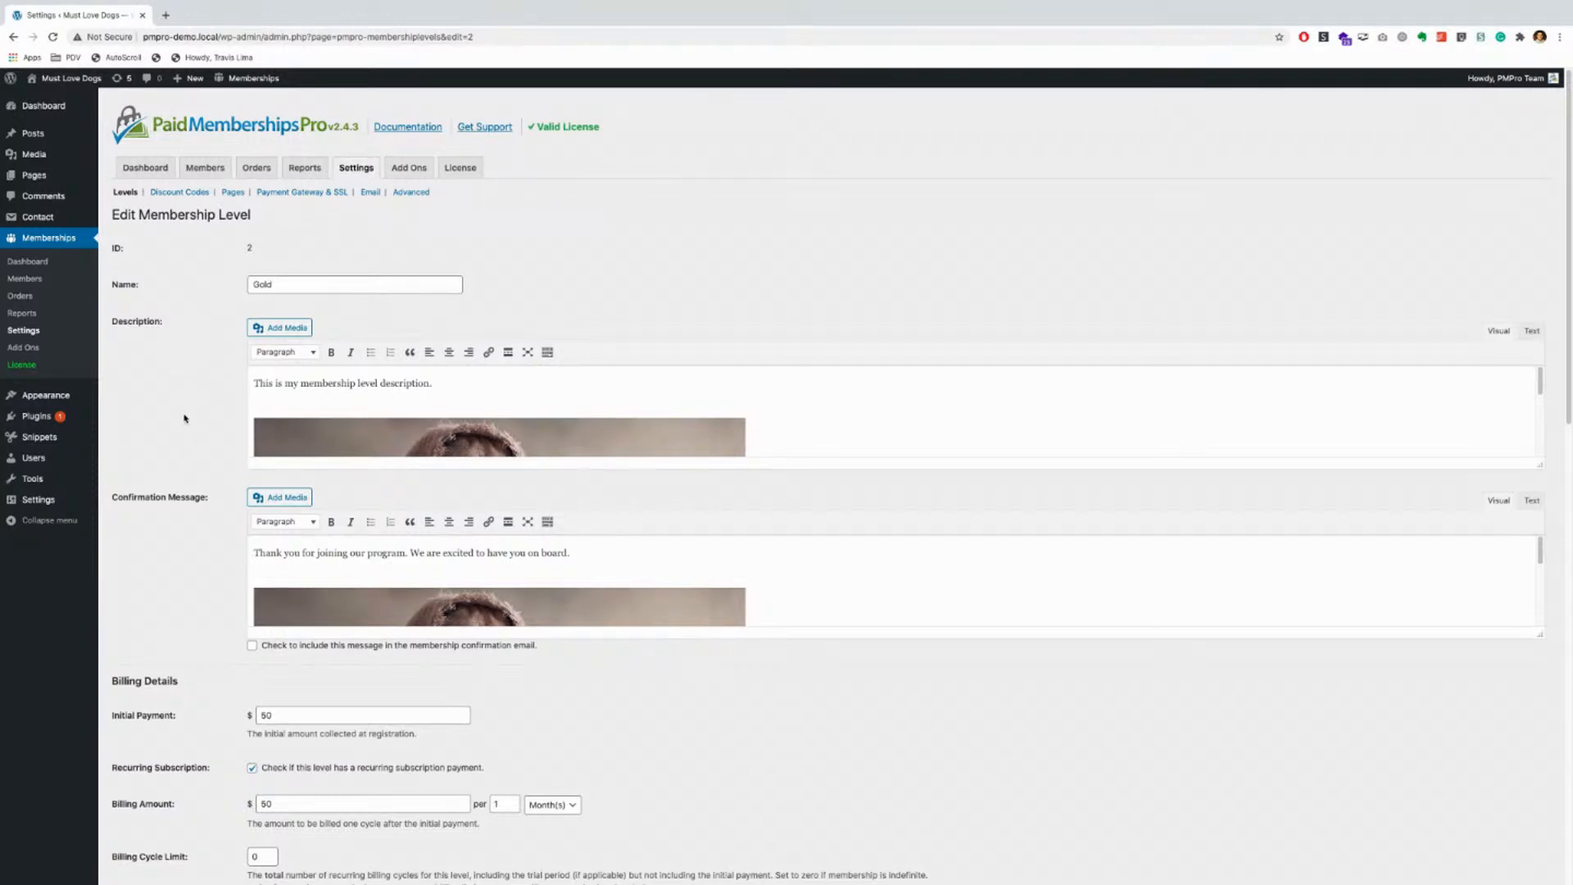
{"action": "left_click", "coordinate": [276, 288]}
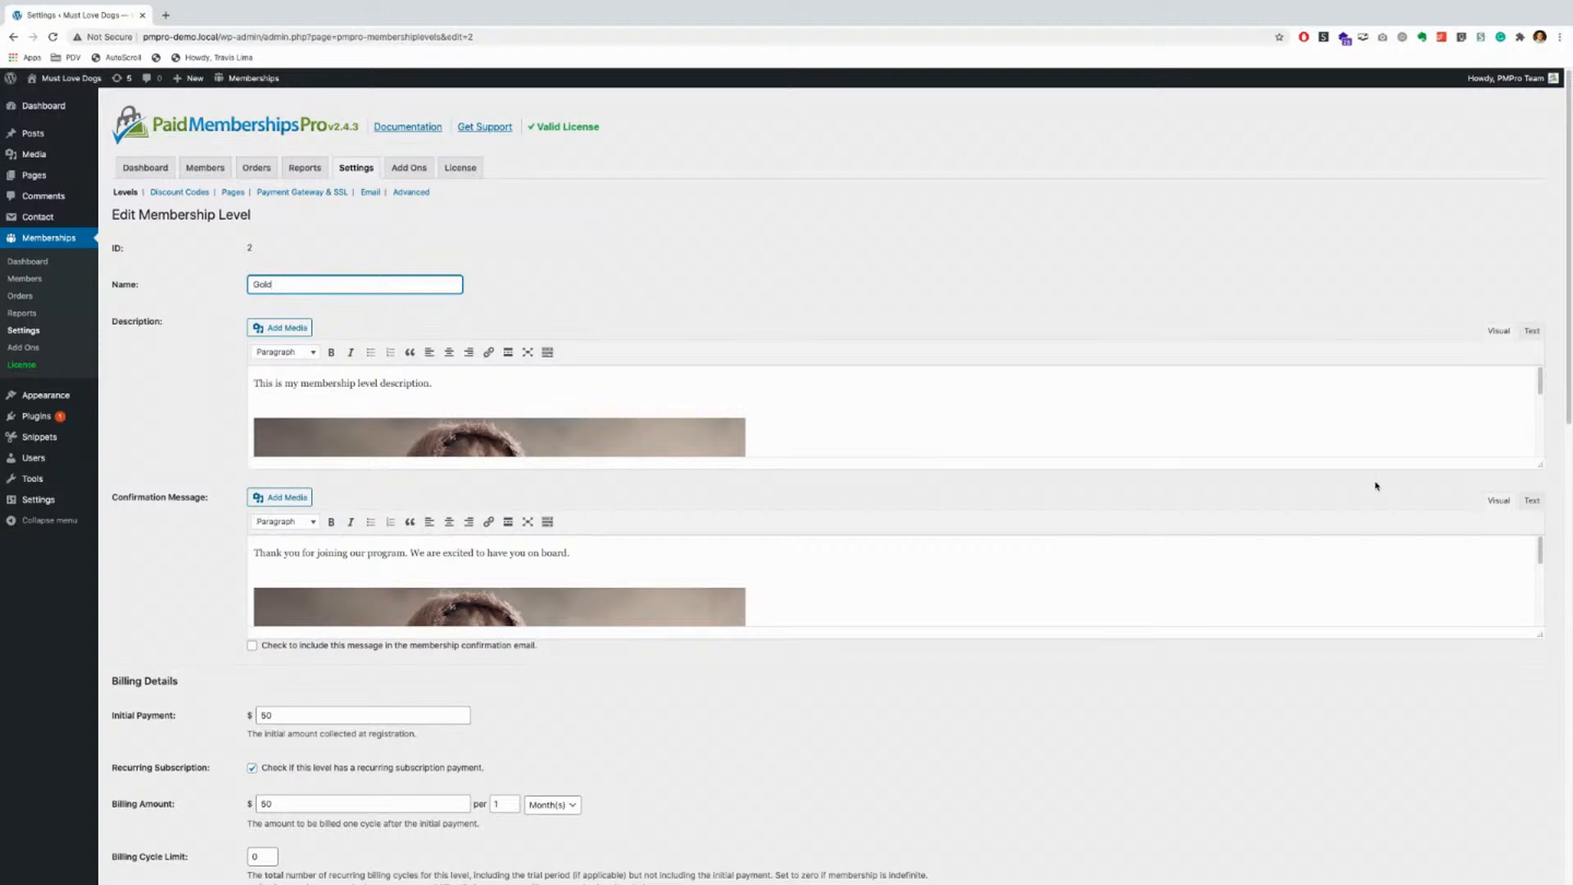
{"action": "left_click_drag", "start_coordinate": [1548, 468], "coordinate": [1540, 715]}
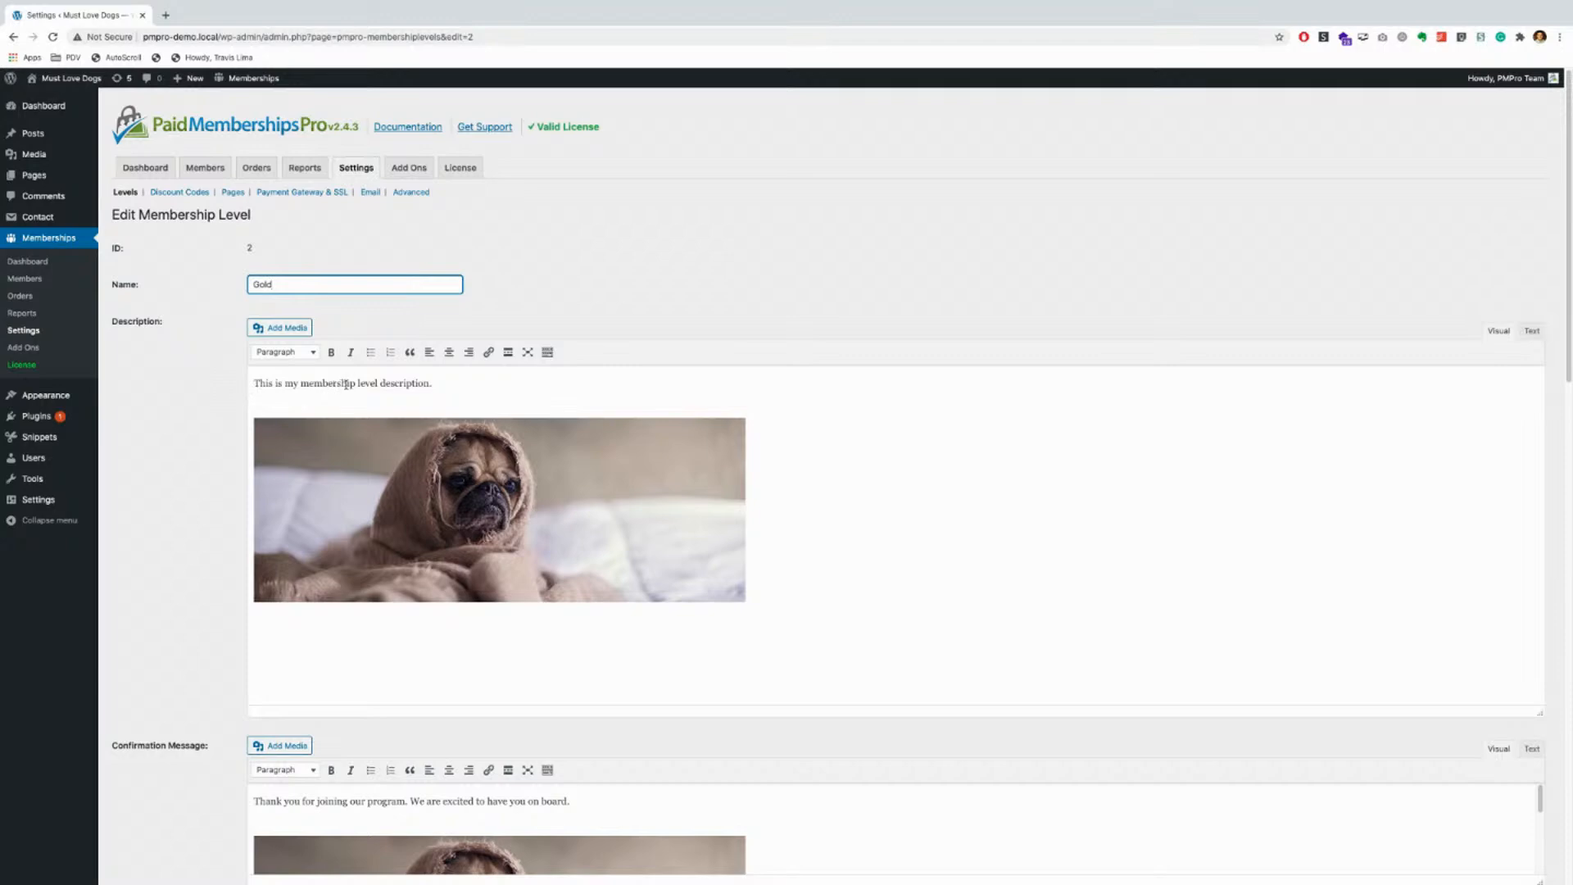
{"action": "left_click", "coordinate": [556, 486]}
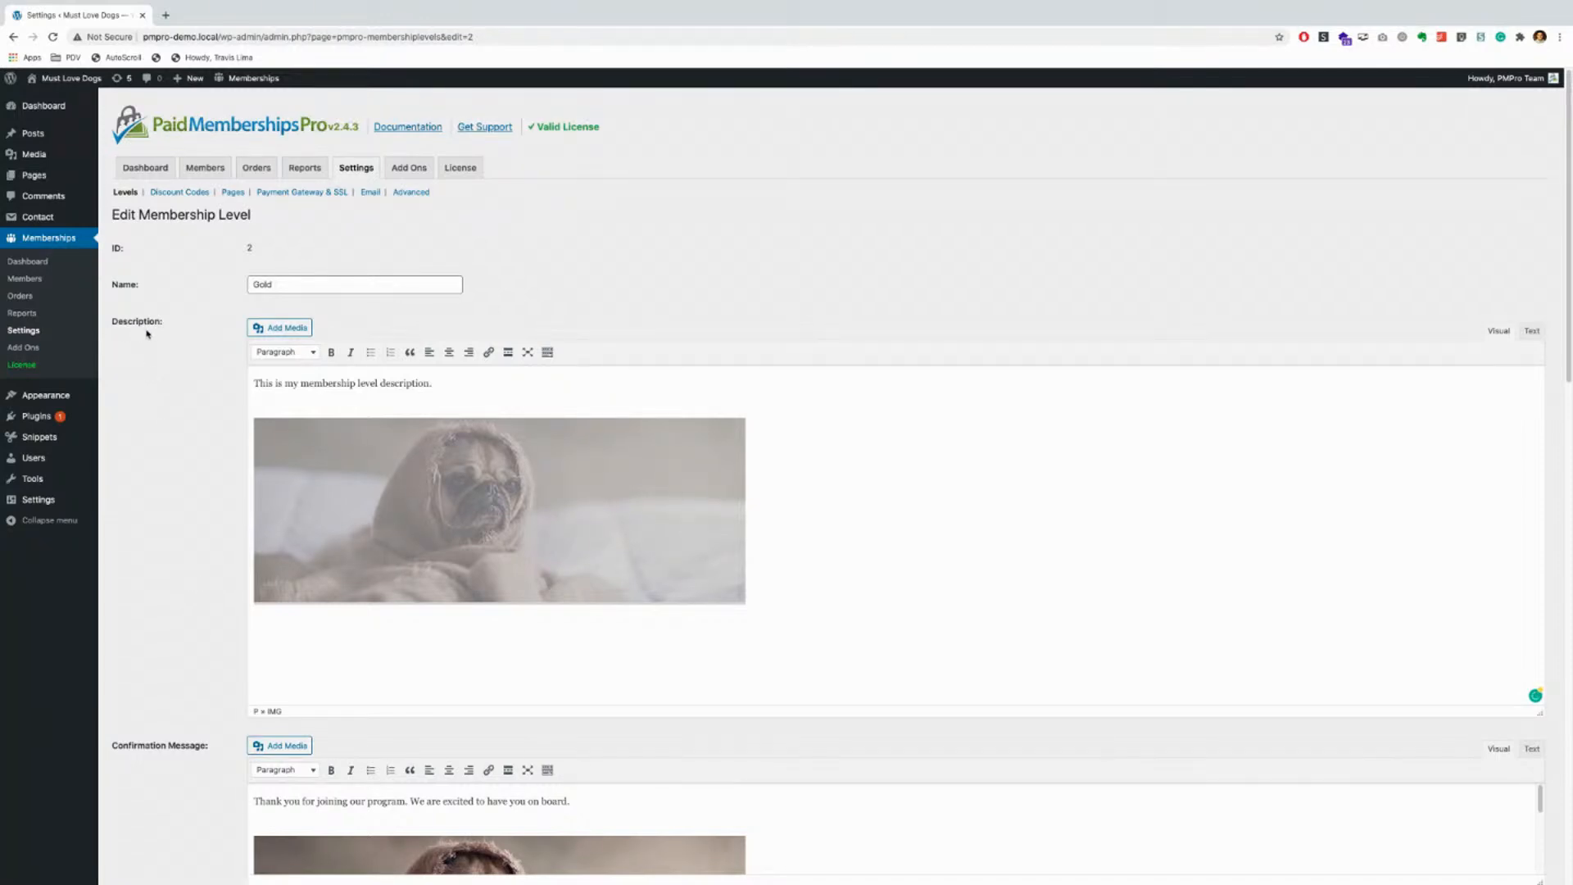
Step: Enlarge the Confirmation Message editor to show the whole pug image
{"action": "scroll", "coordinate": [217, 501], "scroll_direction": "down", "scroll_amount": 1}
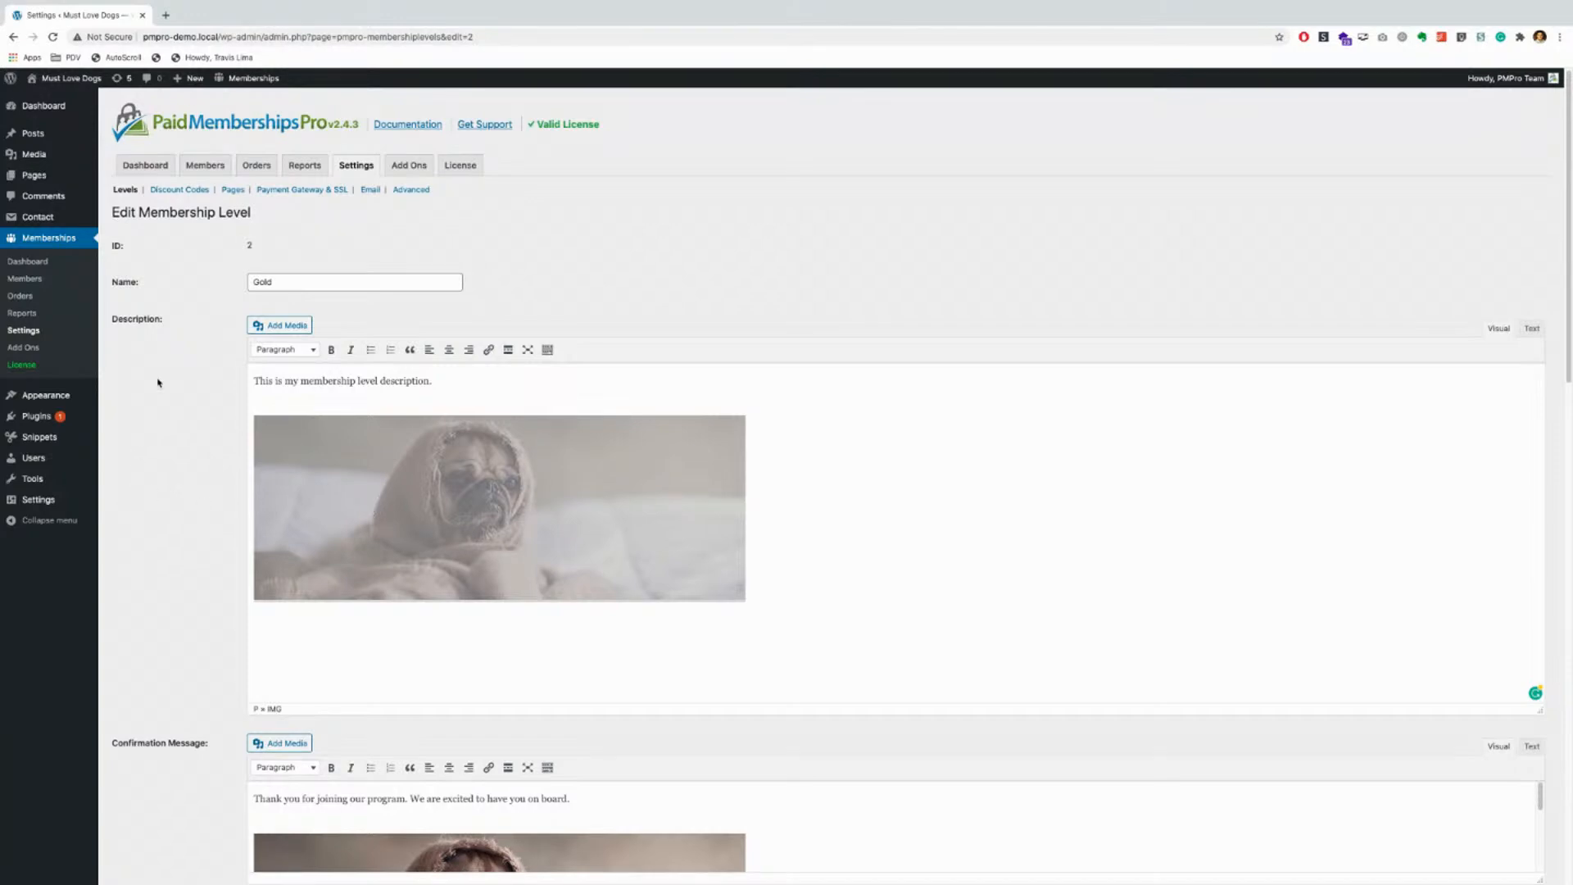
{"action": "scroll", "coordinate": [144, 560], "scroll_direction": "down", "scroll_amount": 5}
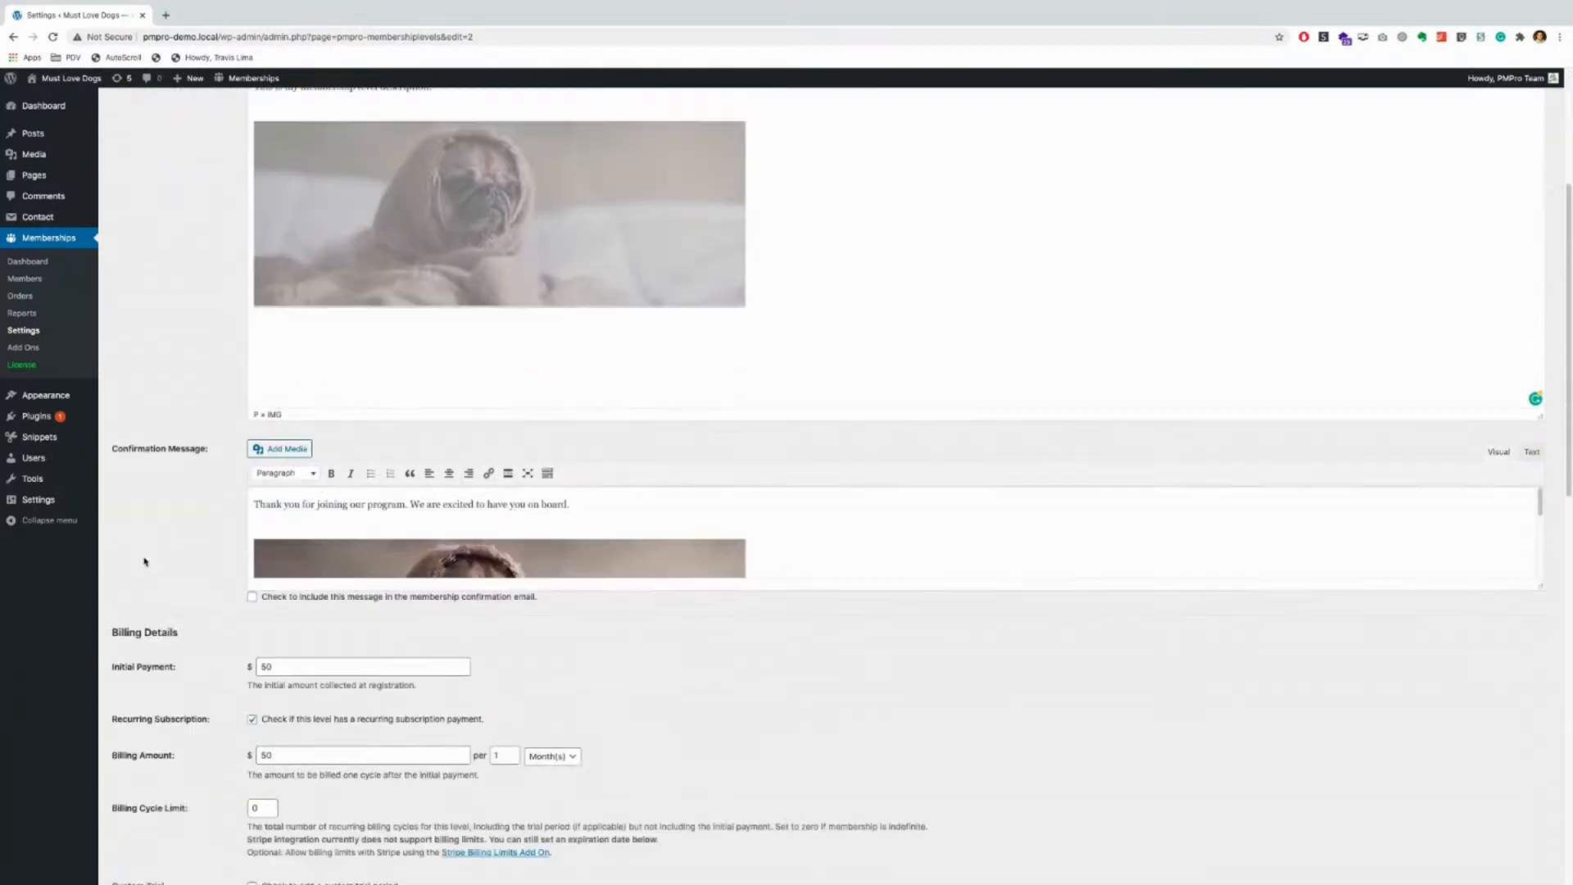
{"action": "scroll", "coordinate": [144, 561], "scroll_direction": "down", "scroll_amount": 2}
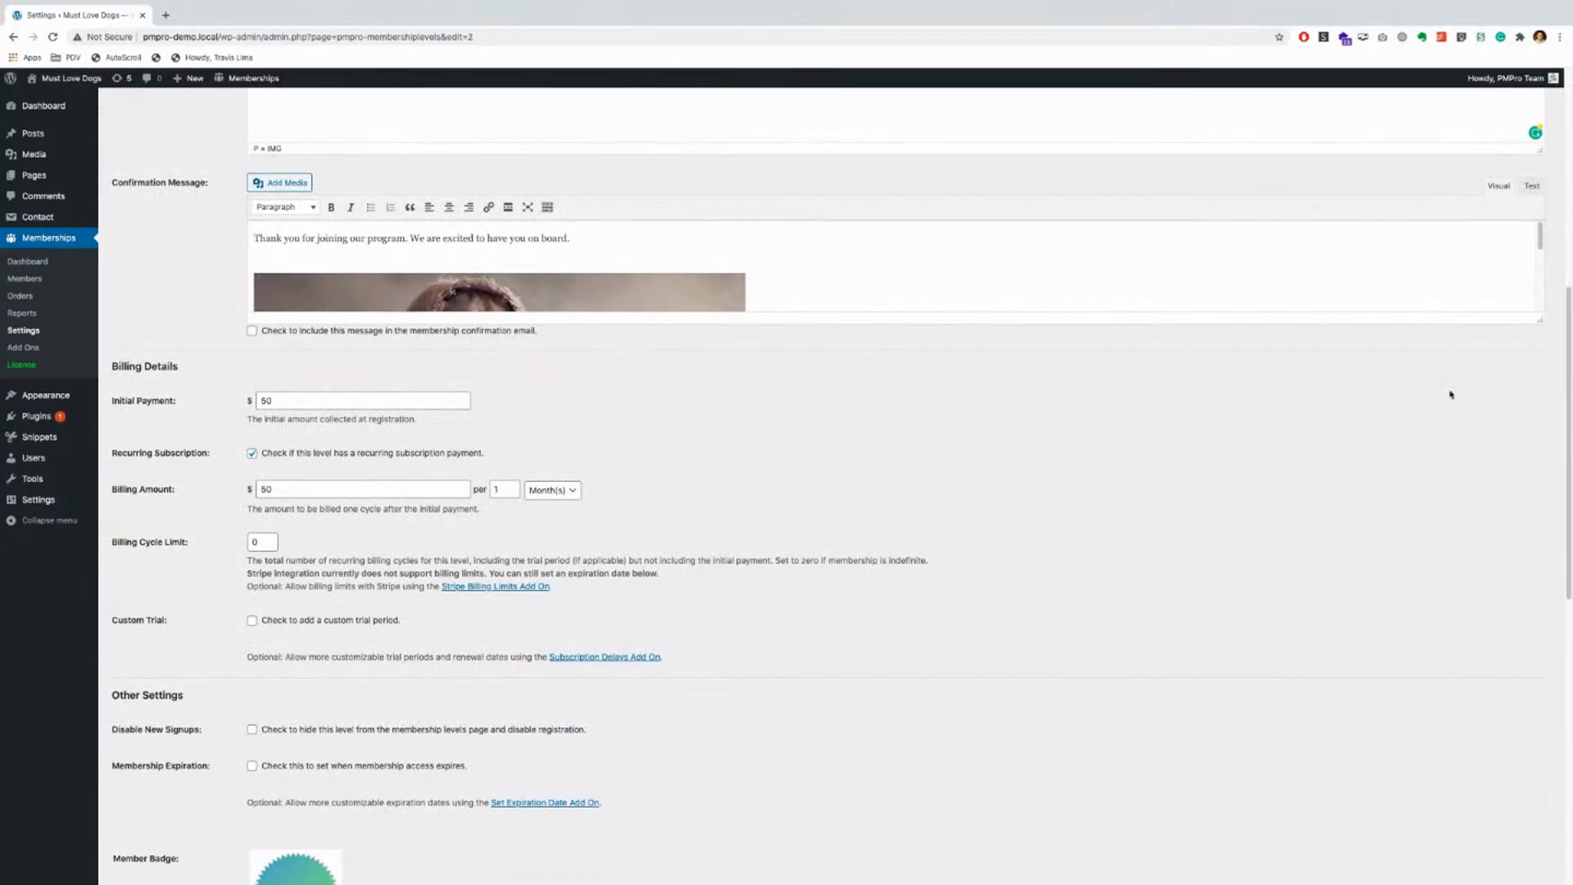
{"action": "left_click_drag", "start_coordinate": [1541, 320], "coordinate": [1544, 681]}
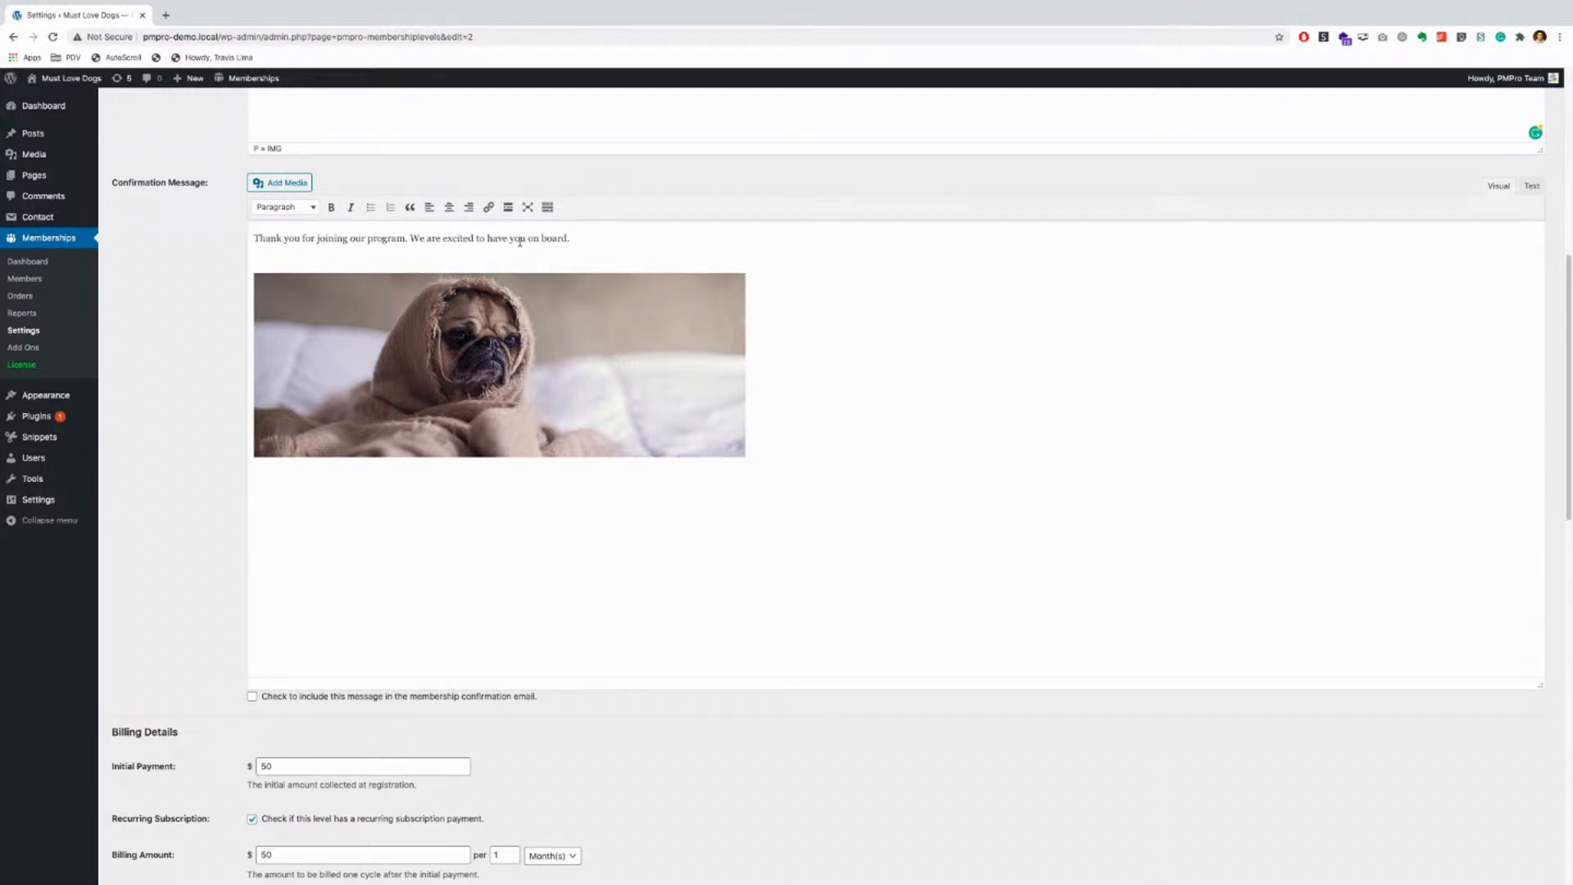
{"action": "left_click", "coordinate": [637, 370]}
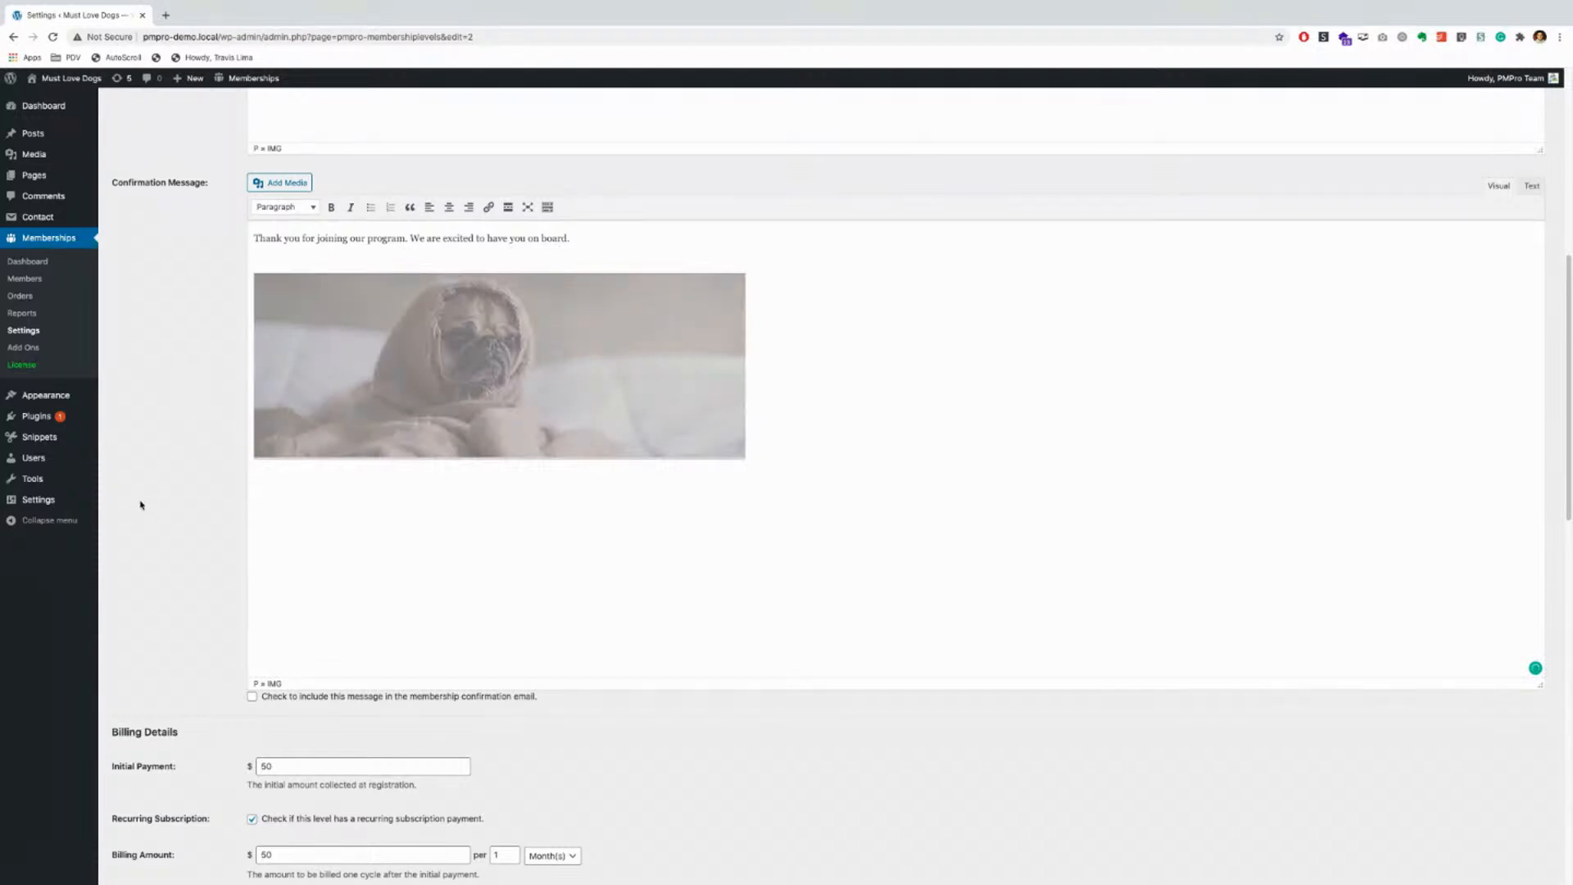
Step: Tick, then untick, including the message in the membership confirmation email
{"action": "scroll", "coordinate": [217, 489], "scroll_direction": "down", "scroll_amount": 3}
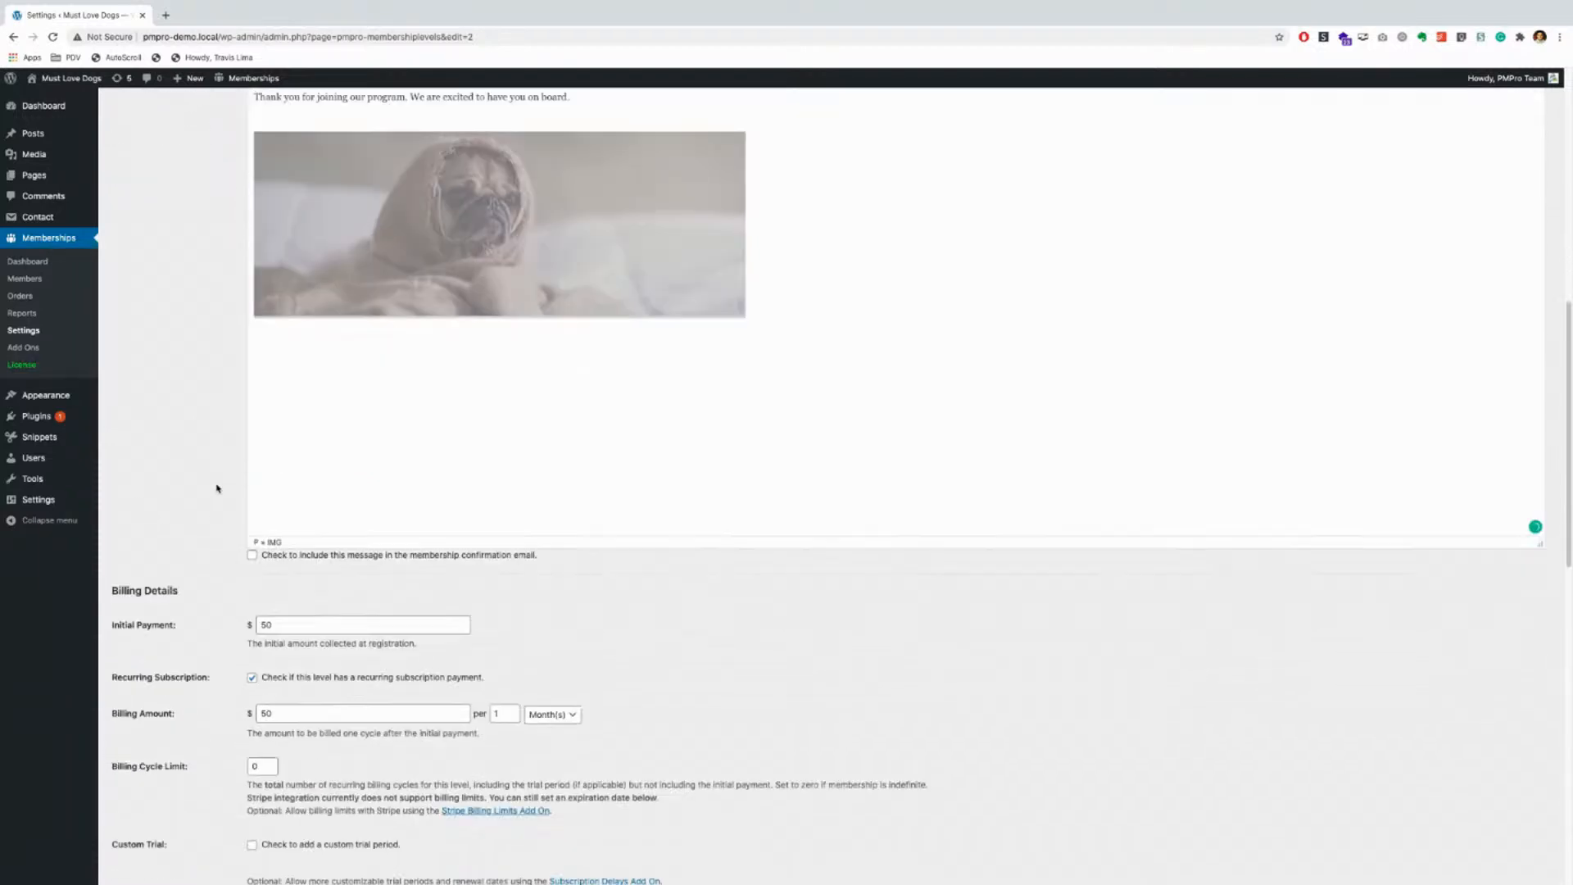
{"action": "scroll", "coordinate": [217, 488], "scroll_direction": "down", "scroll_amount": 2}
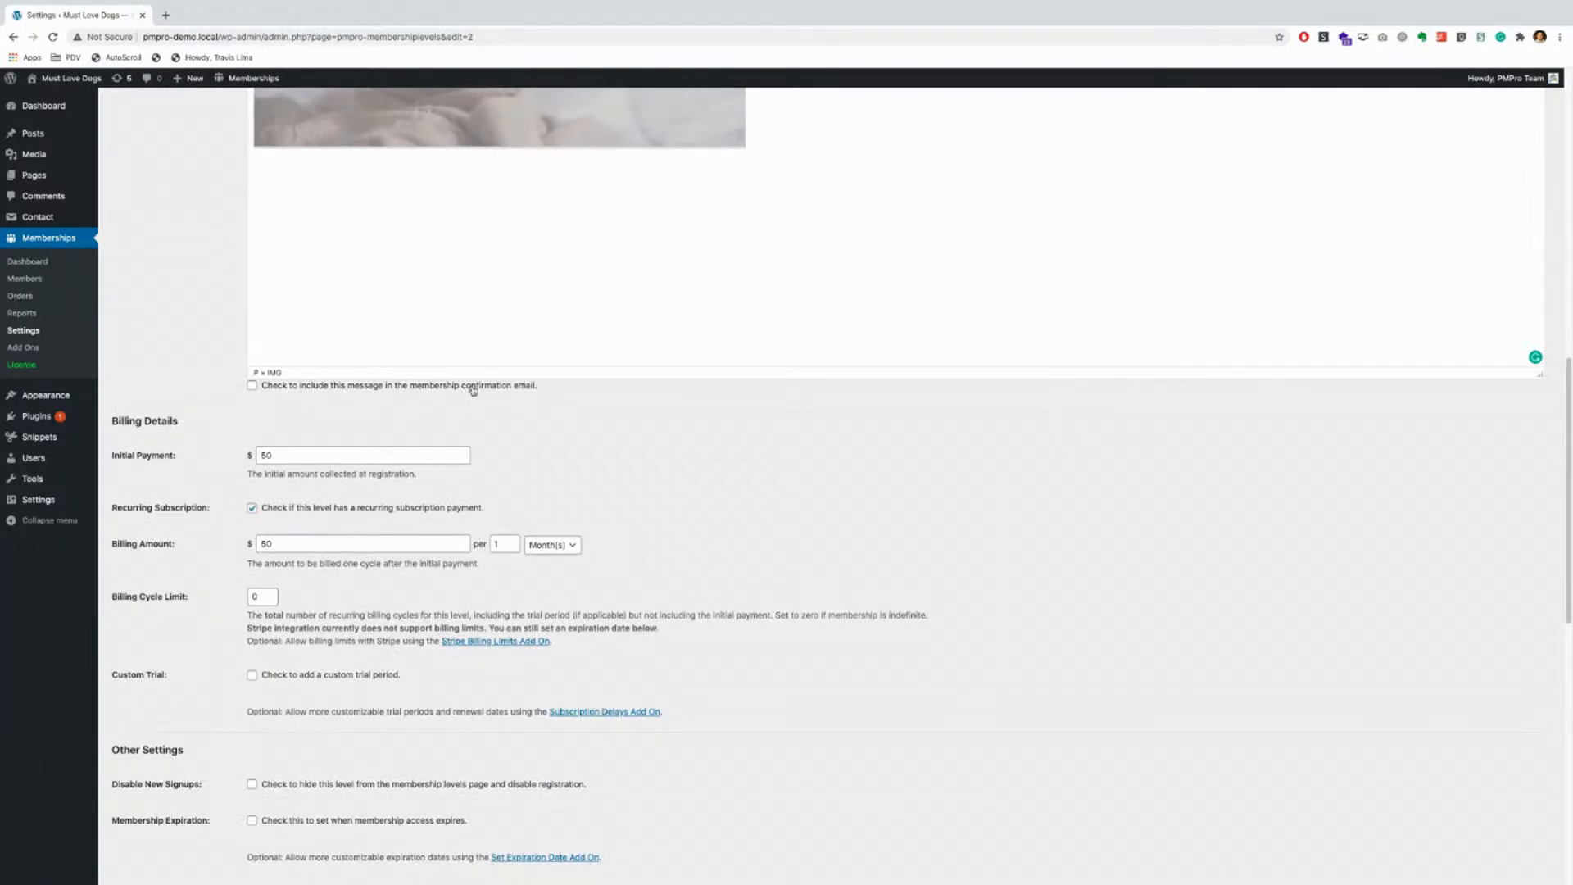
{"action": "left_click", "coordinate": [253, 385]}
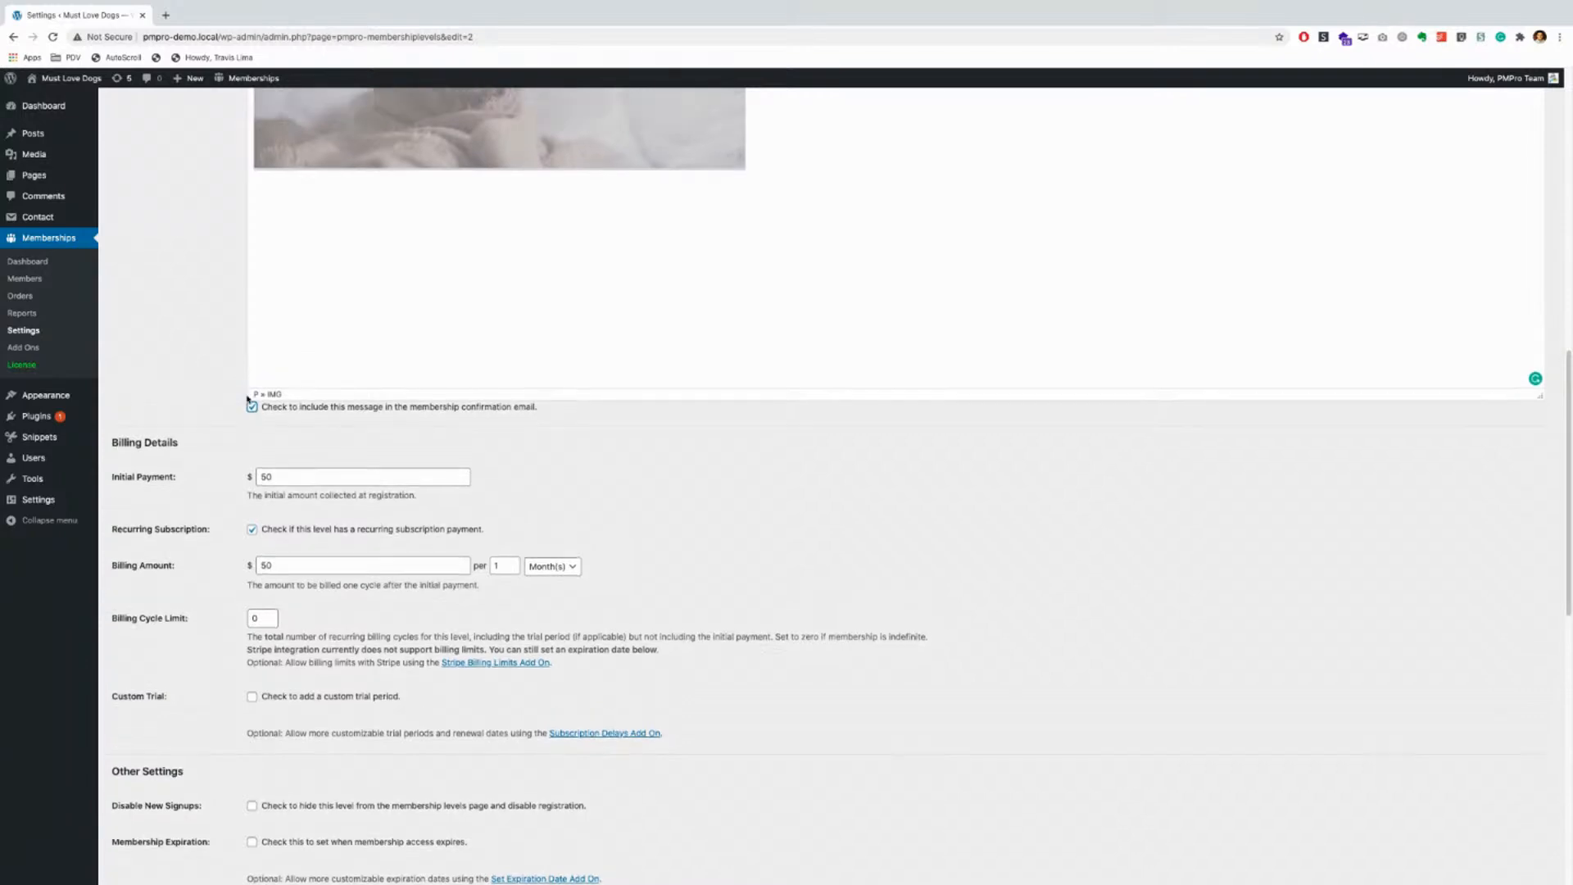
{"action": "scroll", "coordinate": [270, 337], "scroll_direction": "up", "scroll_amount": 4}
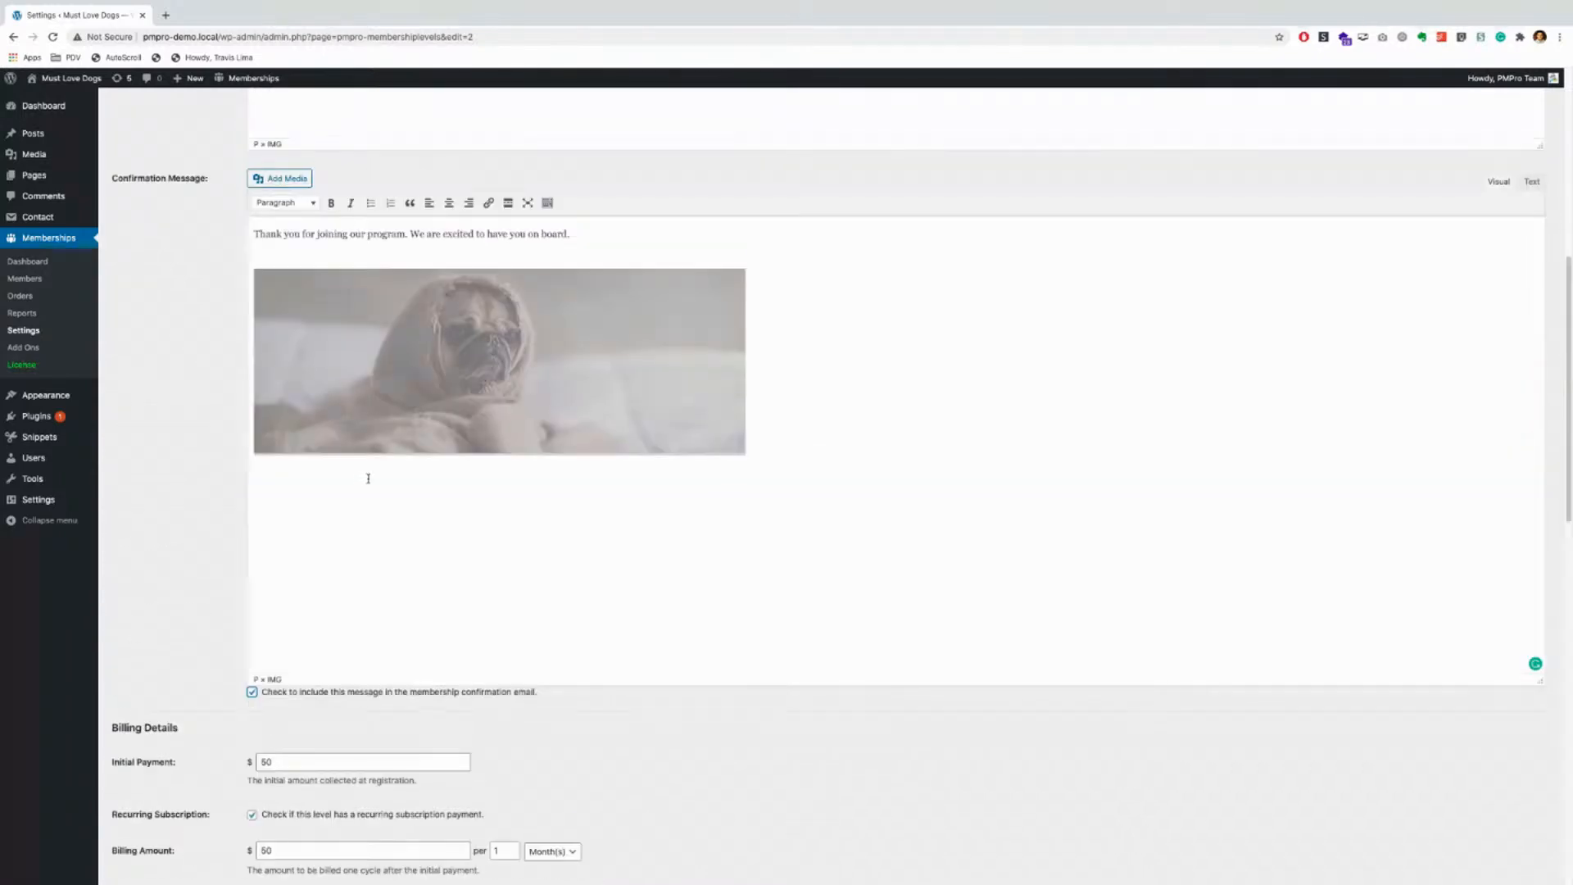
{"action": "scroll", "coordinate": [368, 478], "scroll_direction": "down", "scroll_amount": 2}
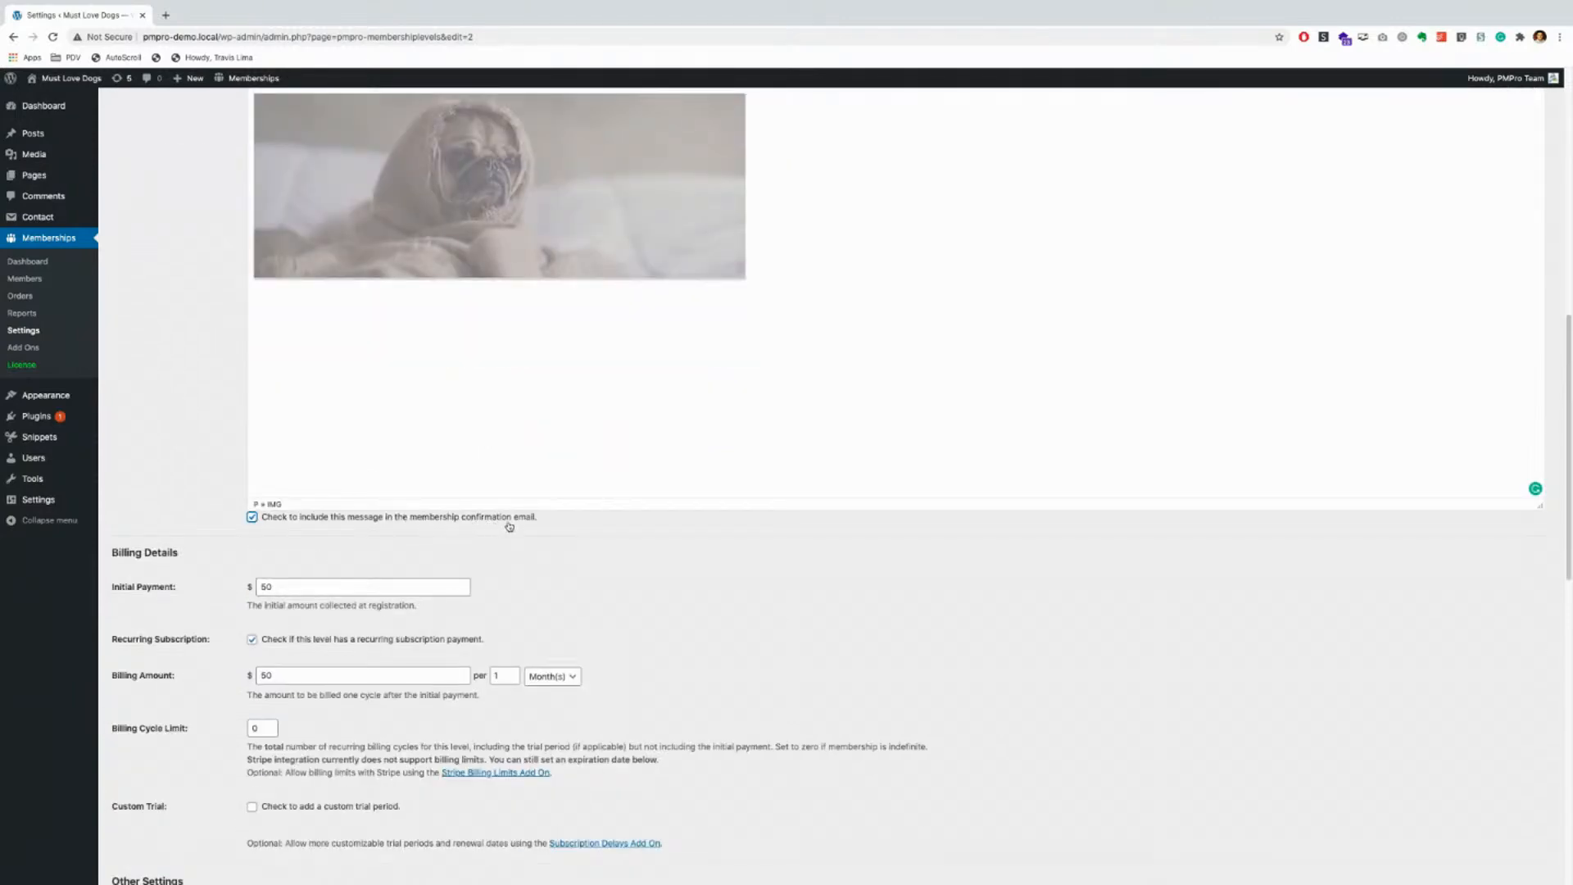
{"action": "left_click", "coordinate": [252, 517]}
{"action": "scroll", "coordinate": [173, 513], "scroll_direction": "down", "scroll_amount": 1}
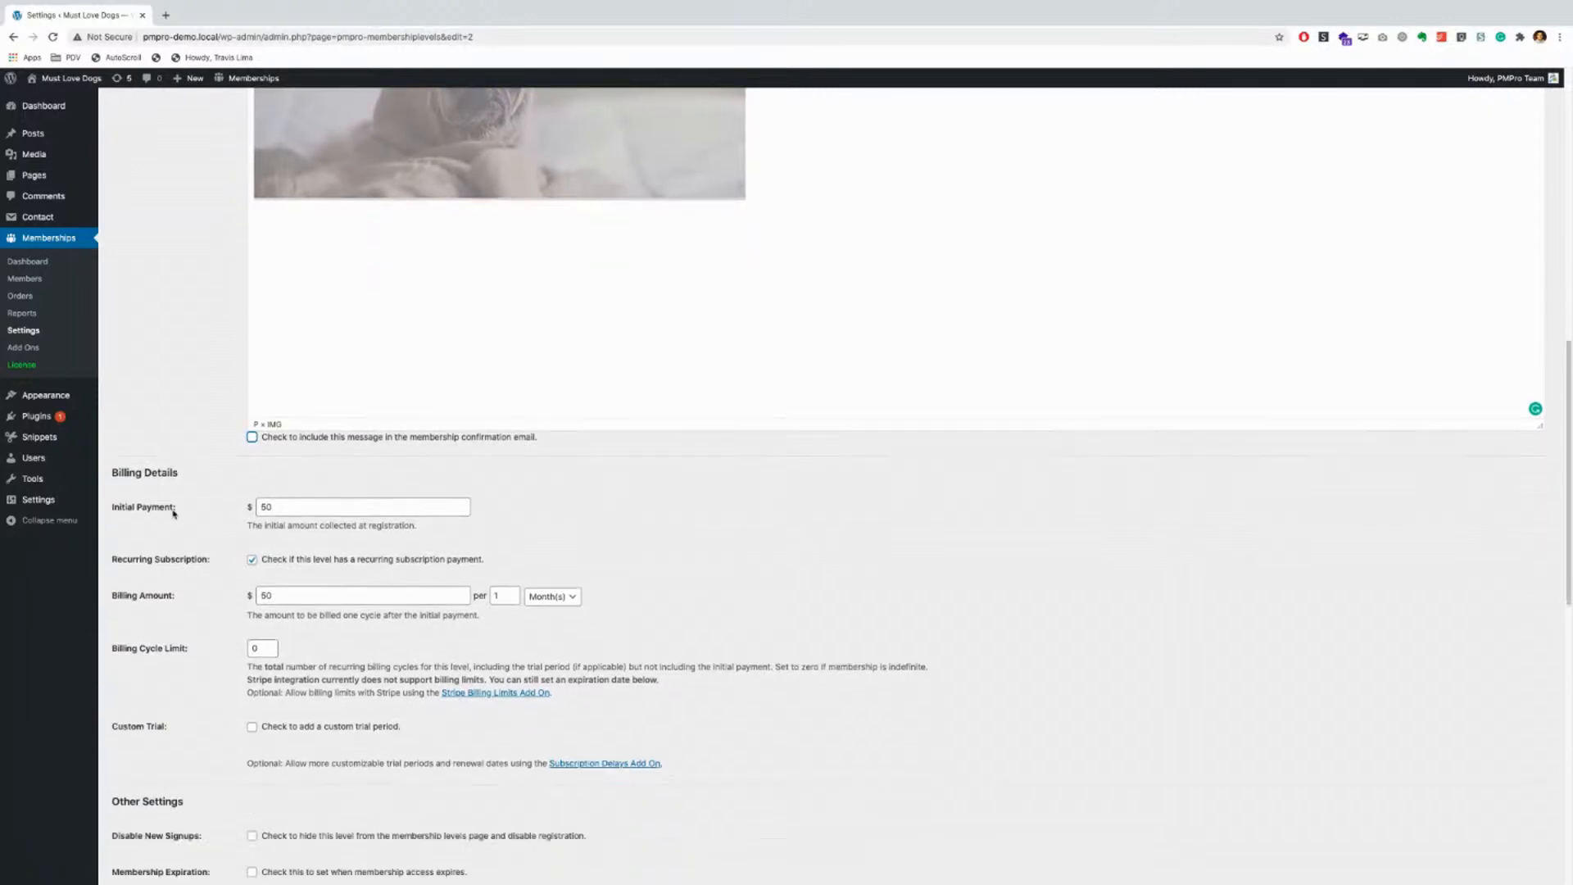
{"action": "scroll", "coordinate": [174, 514], "scroll_direction": "down", "scroll_amount": 2}
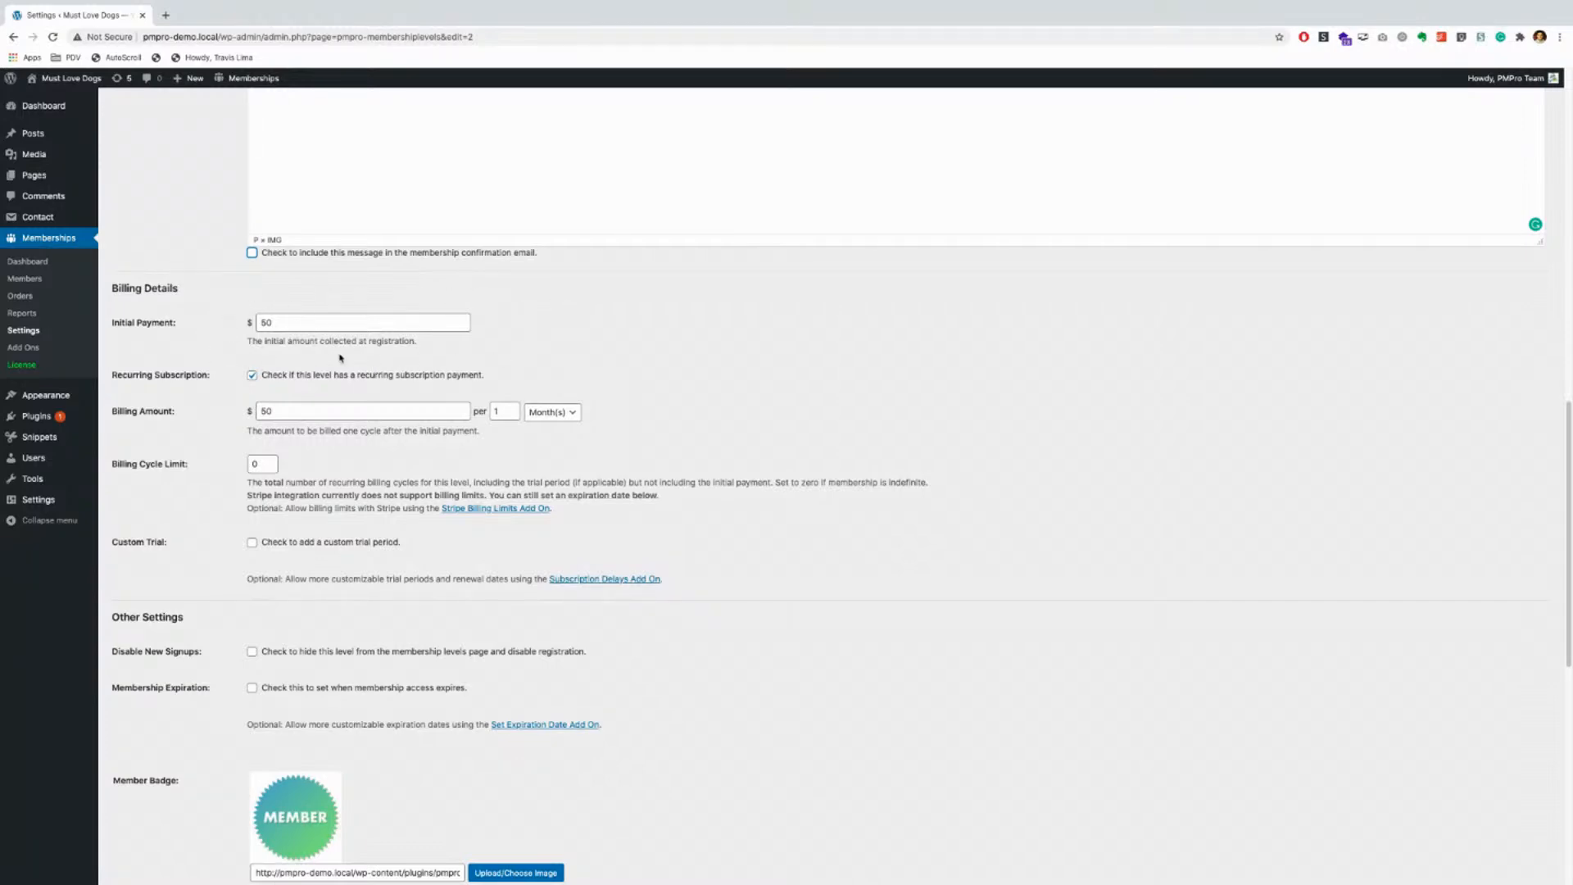
{"action": "key", "text": "Tab"}
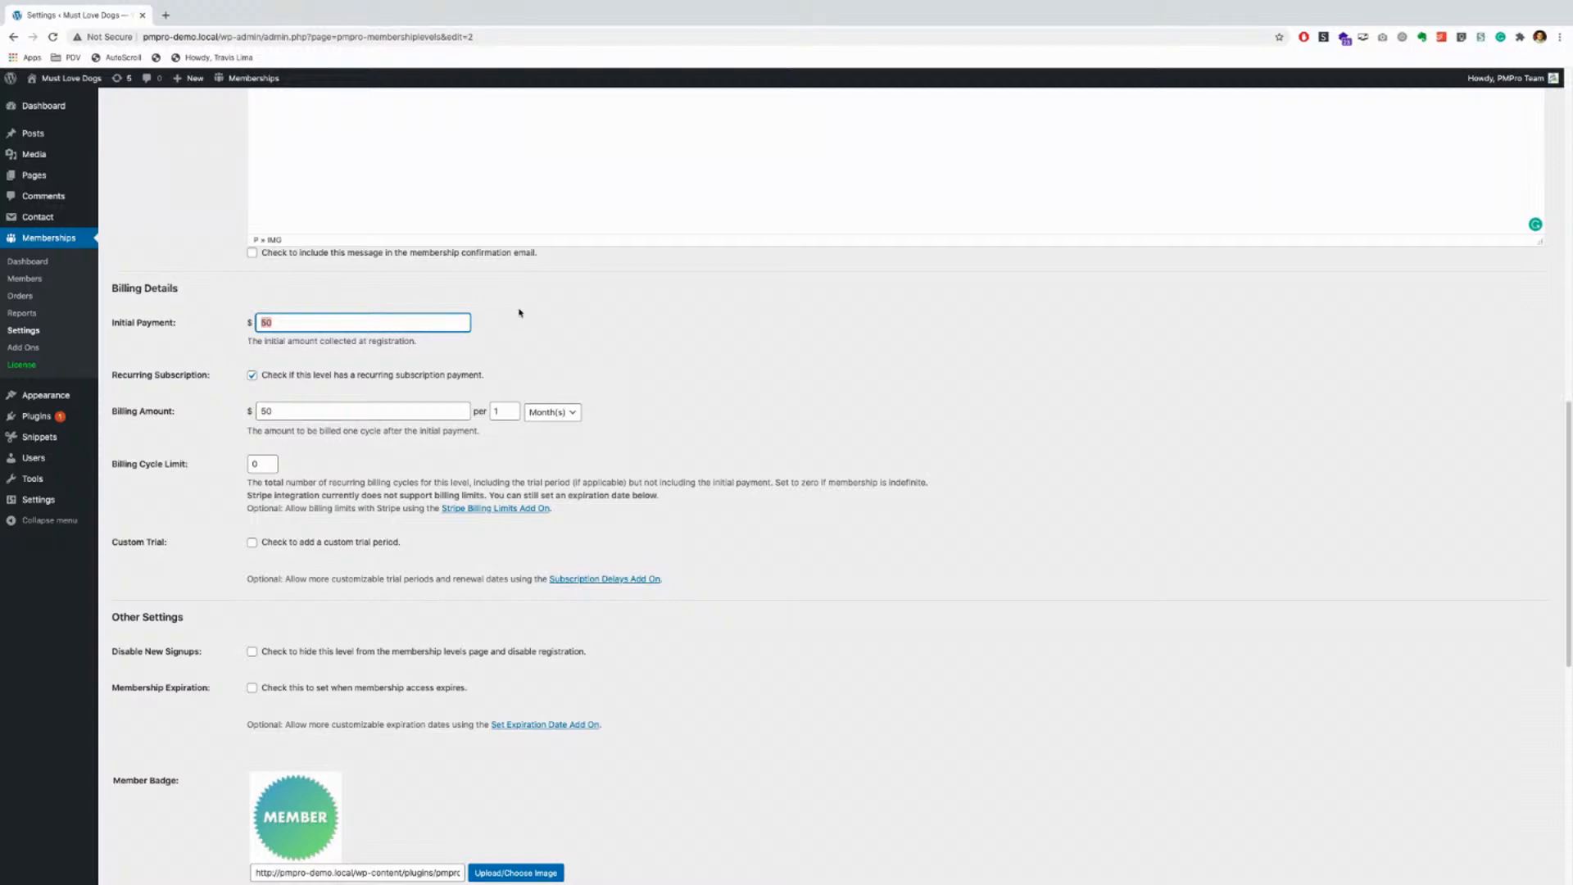
{"action": "left_click", "coordinate": [405, 351]}
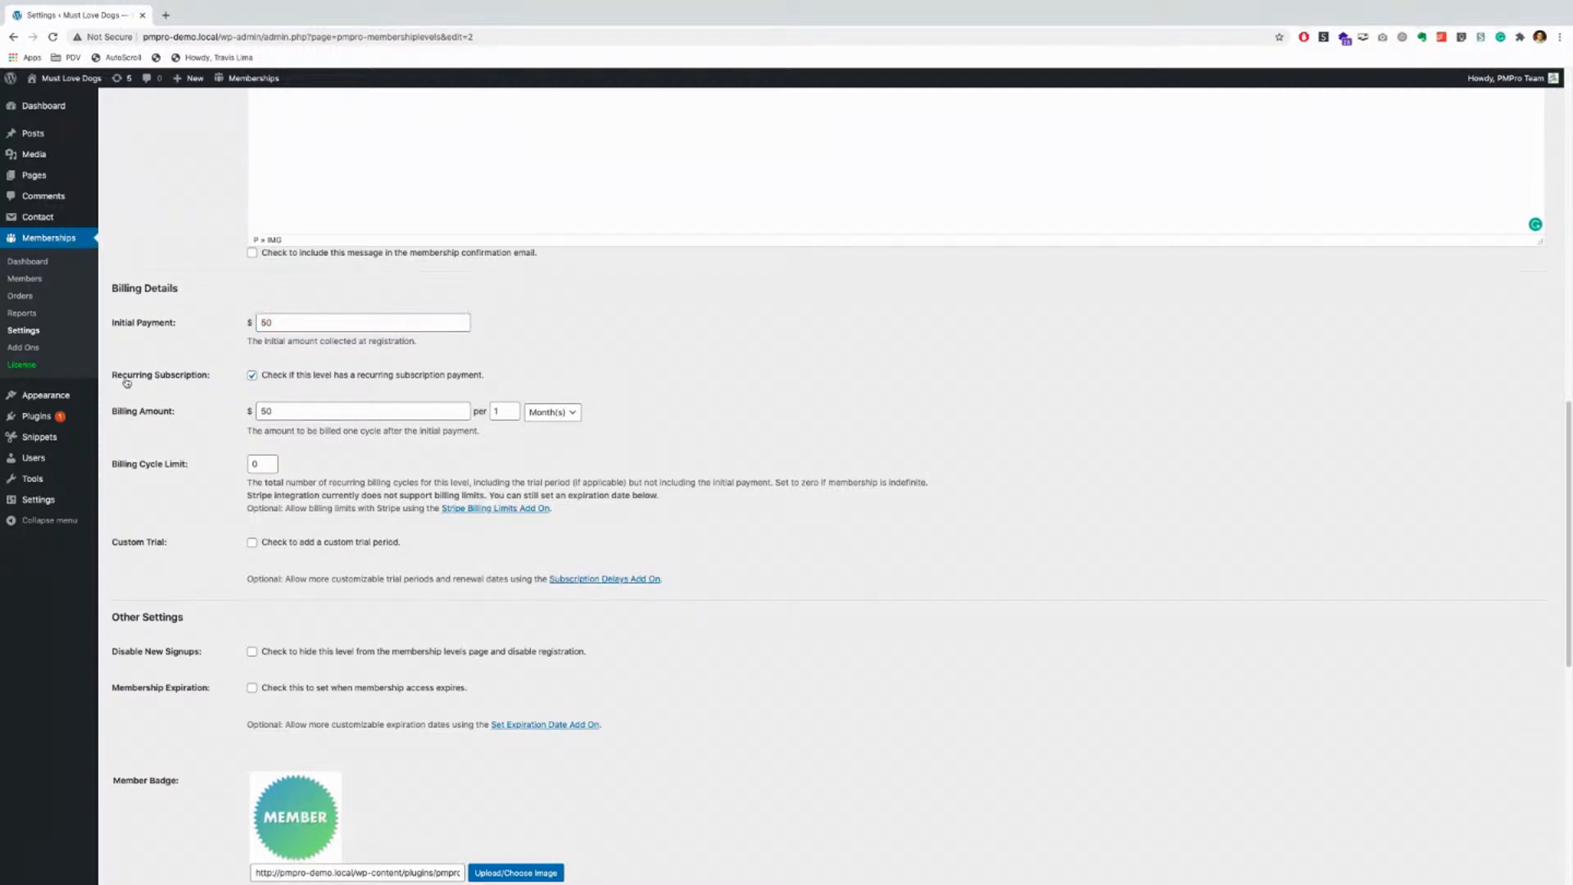
{"action": "left_click", "coordinate": [253, 375]}
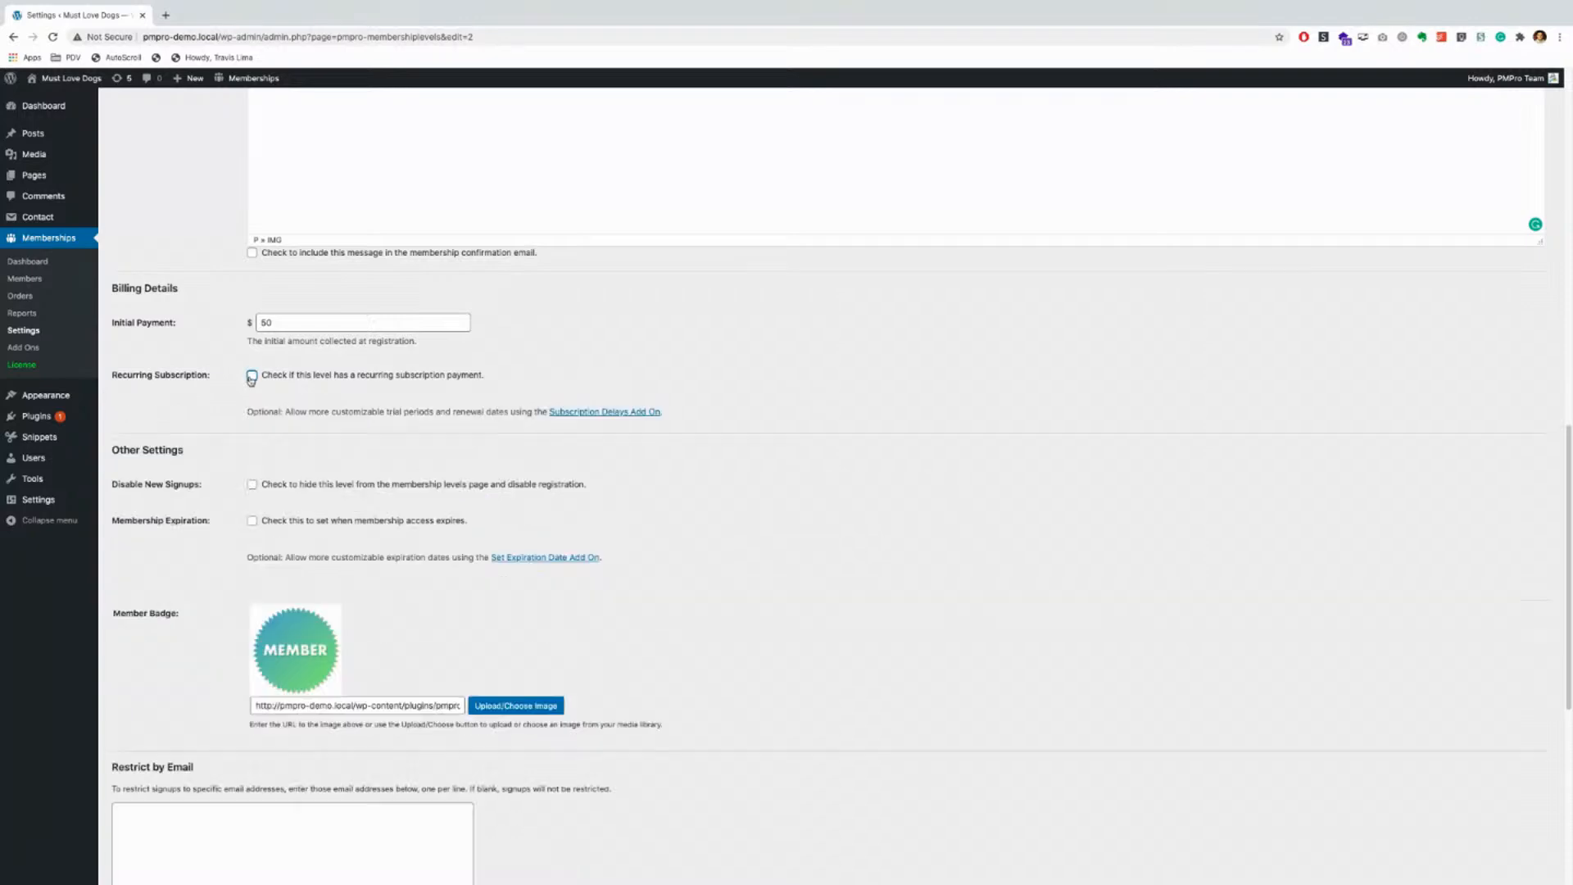
{"action": "left_click", "coordinate": [252, 376]}
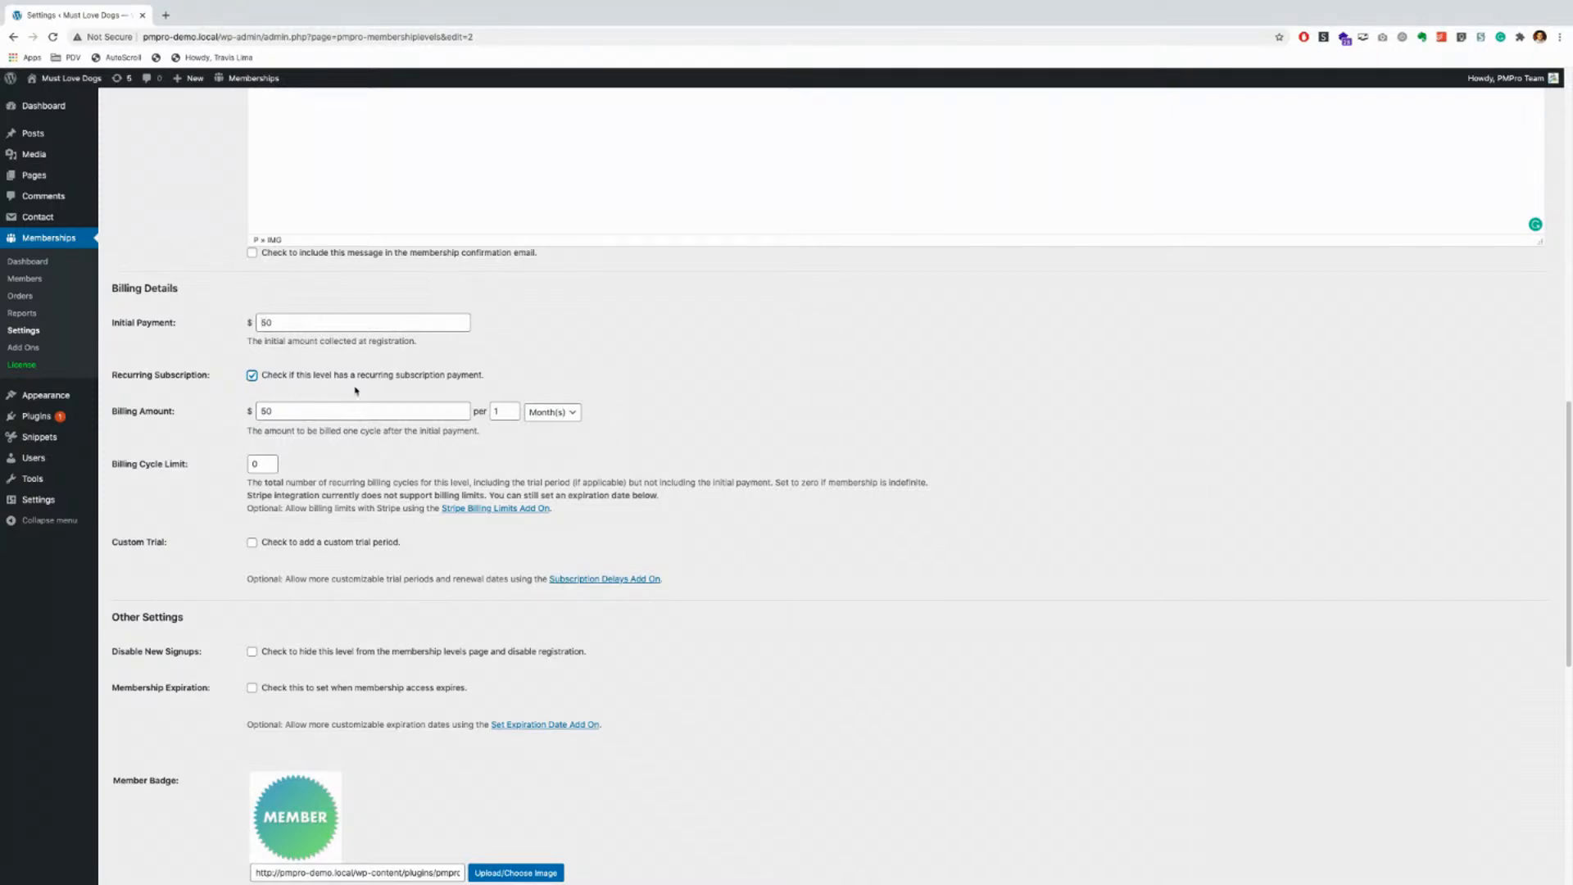
{"action": "left_click", "coordinate": [547, 412]}
{"action": "left_click", "coordinate": [489, 354]}
{"action": "double_click", "coordinate": [506, 410]}
{"action": "left_click", "coordinate": [561, 418]}
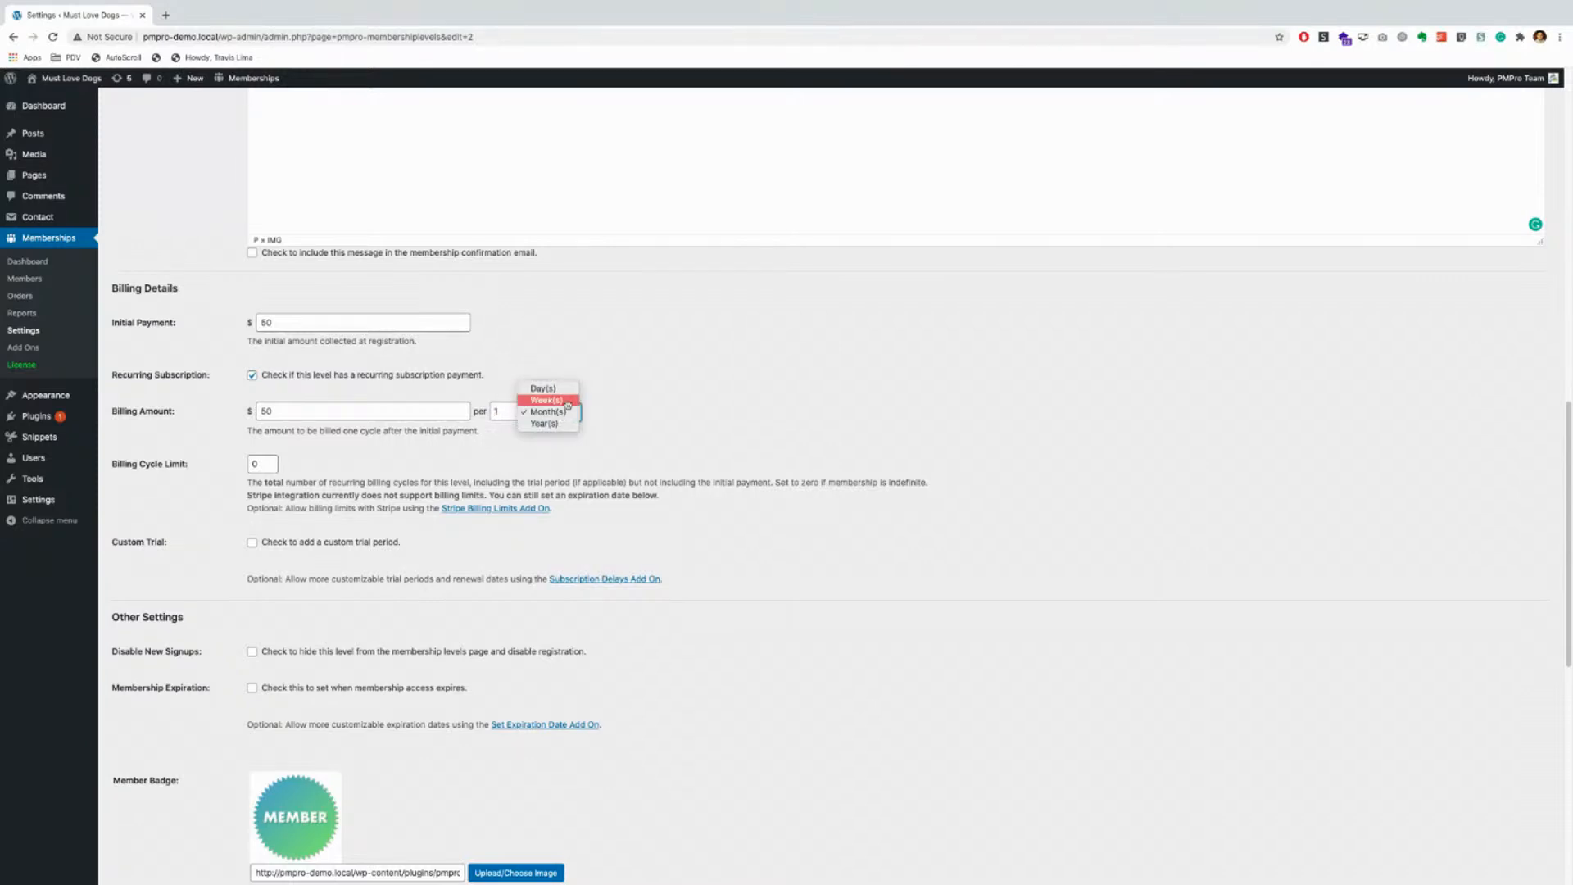
{"action": "key", "text": "Down"}
{"action": "key", "text": "Return"}
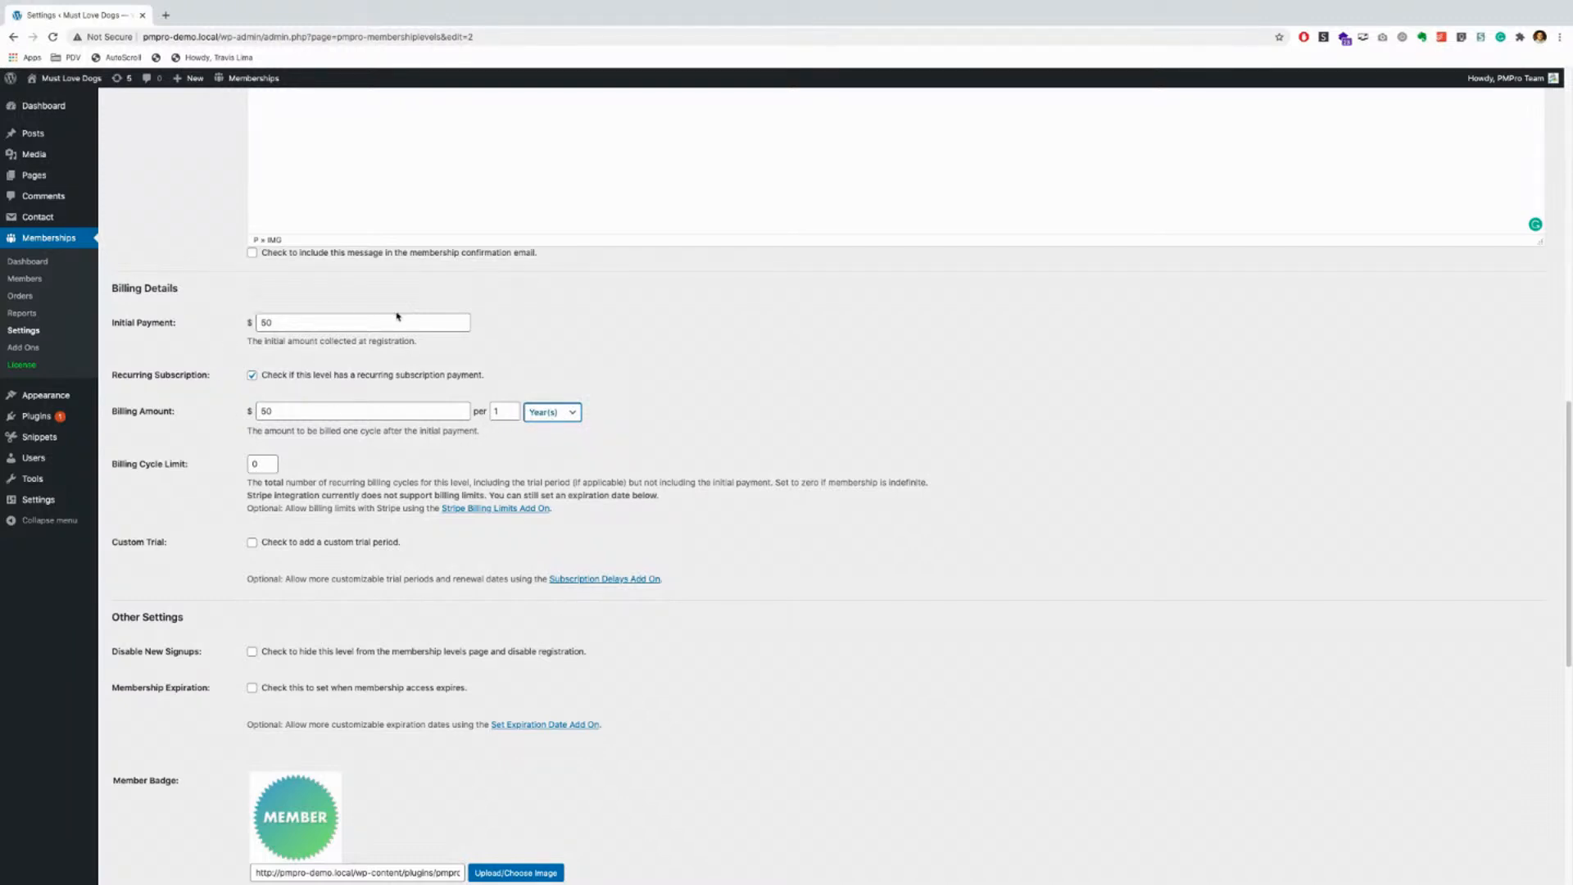
{"action": "left_click", "coordinate": [532, 415]}
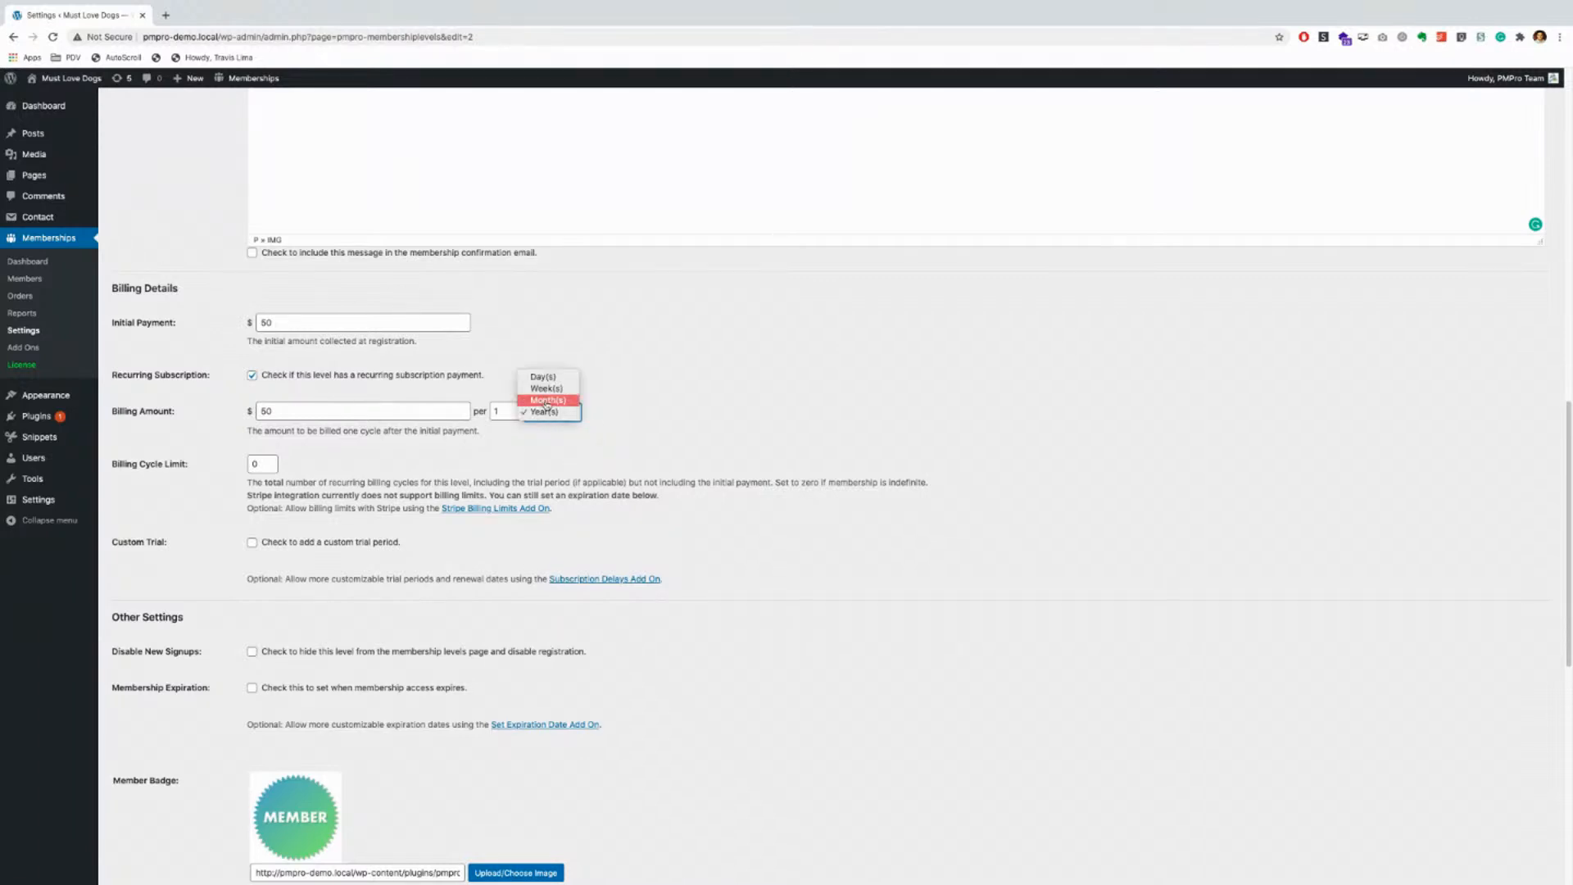
{"action": "left_click", "coordinate": [546, 400]}
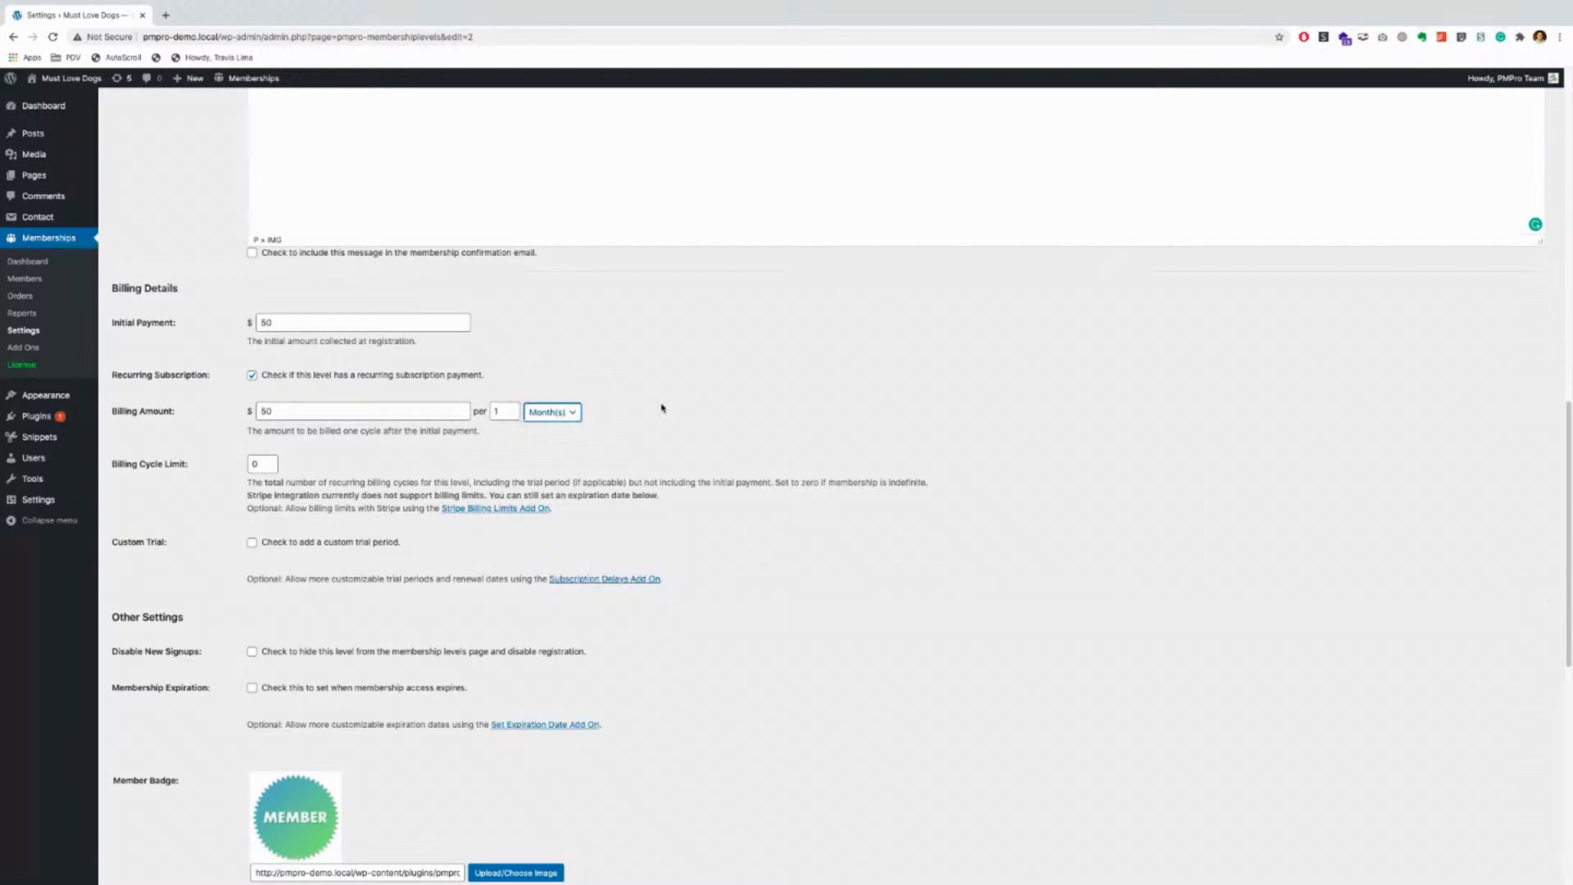
{"action": "left_click", "coordinate": [648, 430]}
{"action": "scroll", "coordinate": [565, 521], "scroll_direction": "down", "scroll_amount": 1}
{"action": "scroll", "coordinate": [564, 520], "scroll_direction": "down", "scroll_amount": 2}
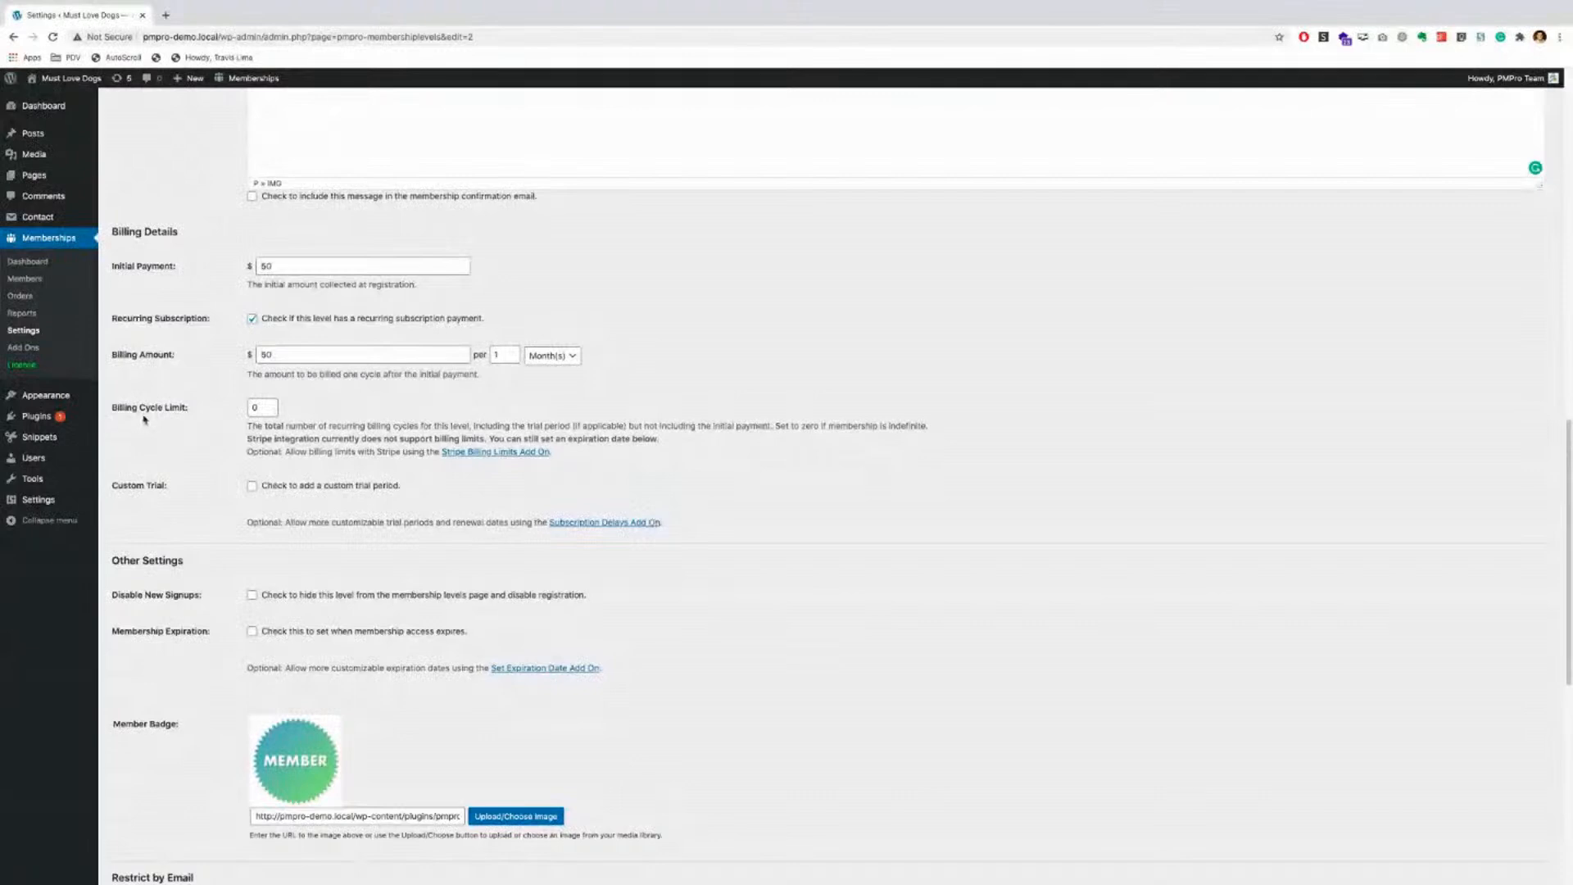
{"action": "left_click", "coordinate": [250, 408]}
{"action": "left_click", "coordinate": [805, 332]}
{"action": "left_click_drag", "start_coordinate": [246, 441], "coordinate": [319, 440]}
{"action": "scroll", "coordinate": [239, 528], "scroll_direction": "down", "scroll_amount": 1}
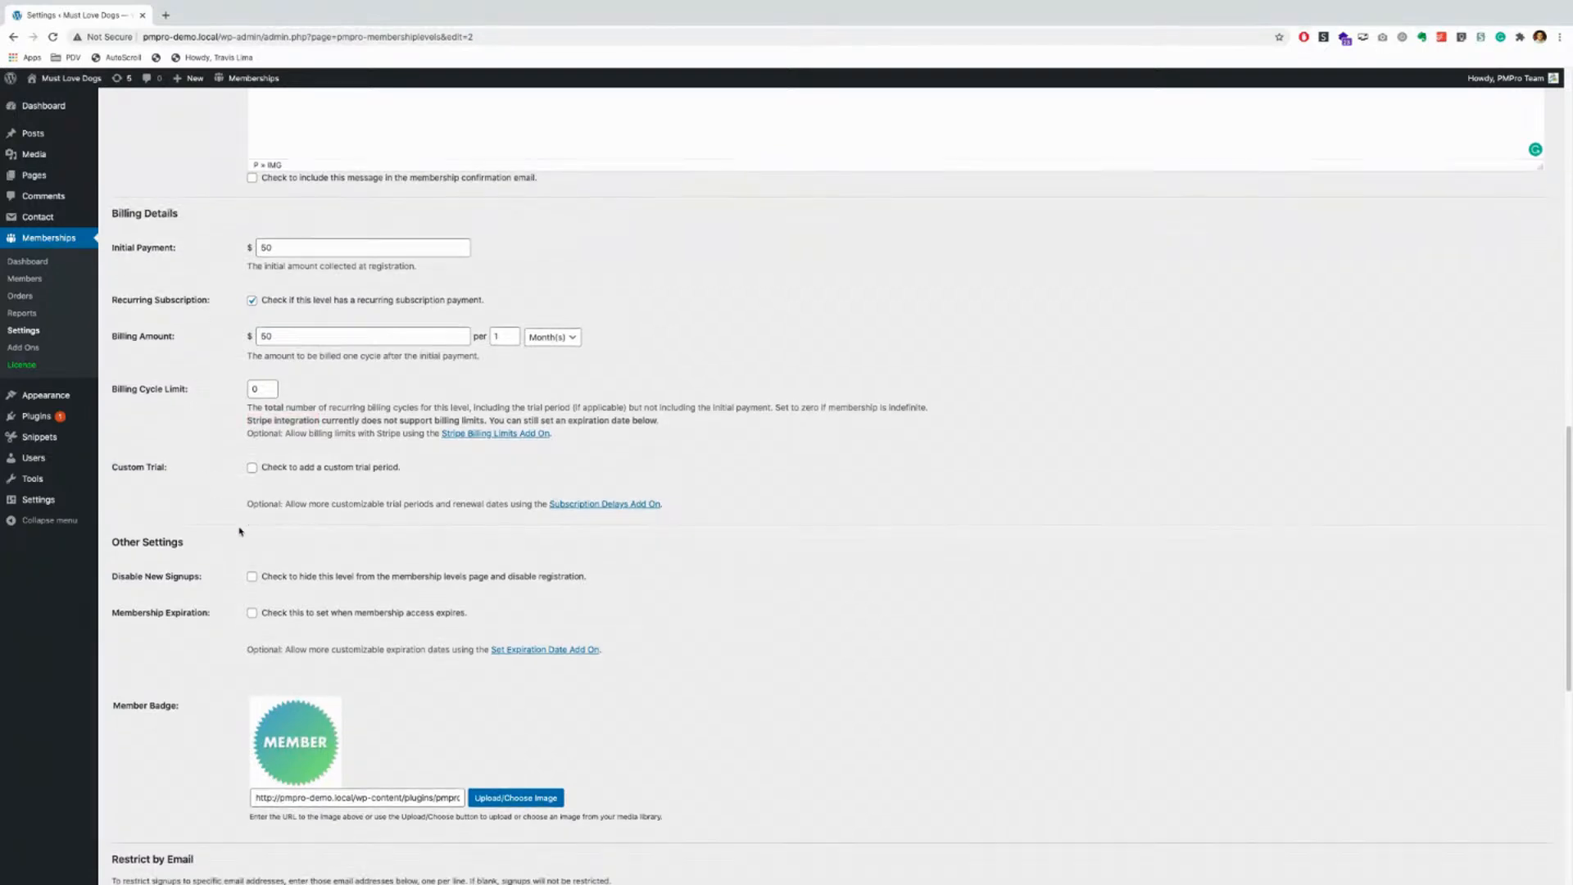
{"action": "scroll", "coordinate": [239, 531], "scroll_direction": "down", "scroll_amount": 2}
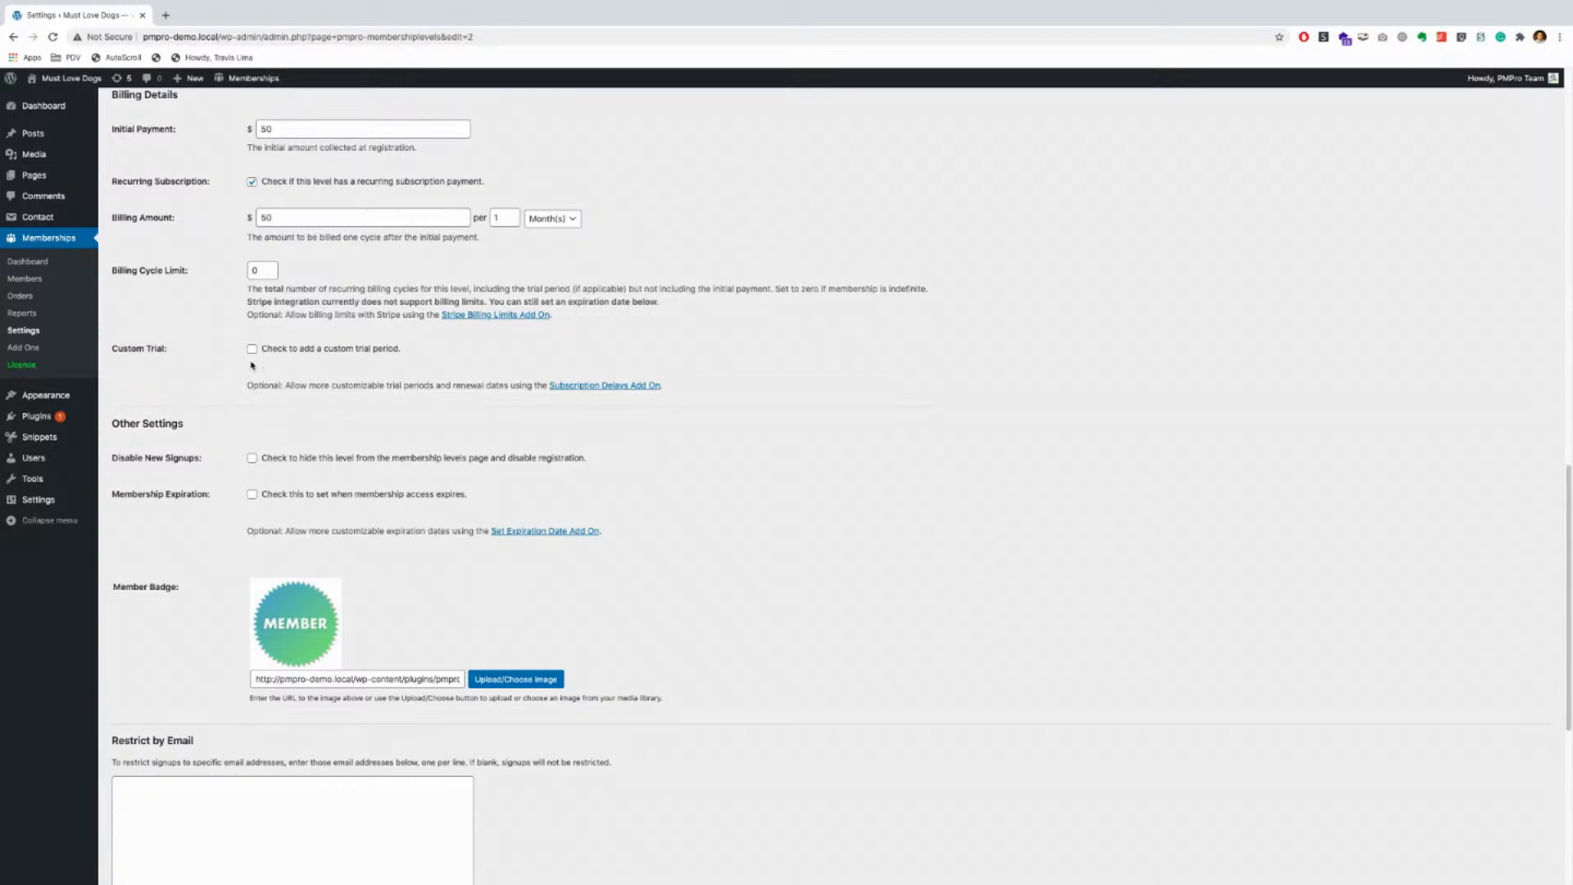
{"action": "left_click", "coordinate": [252, 350]}
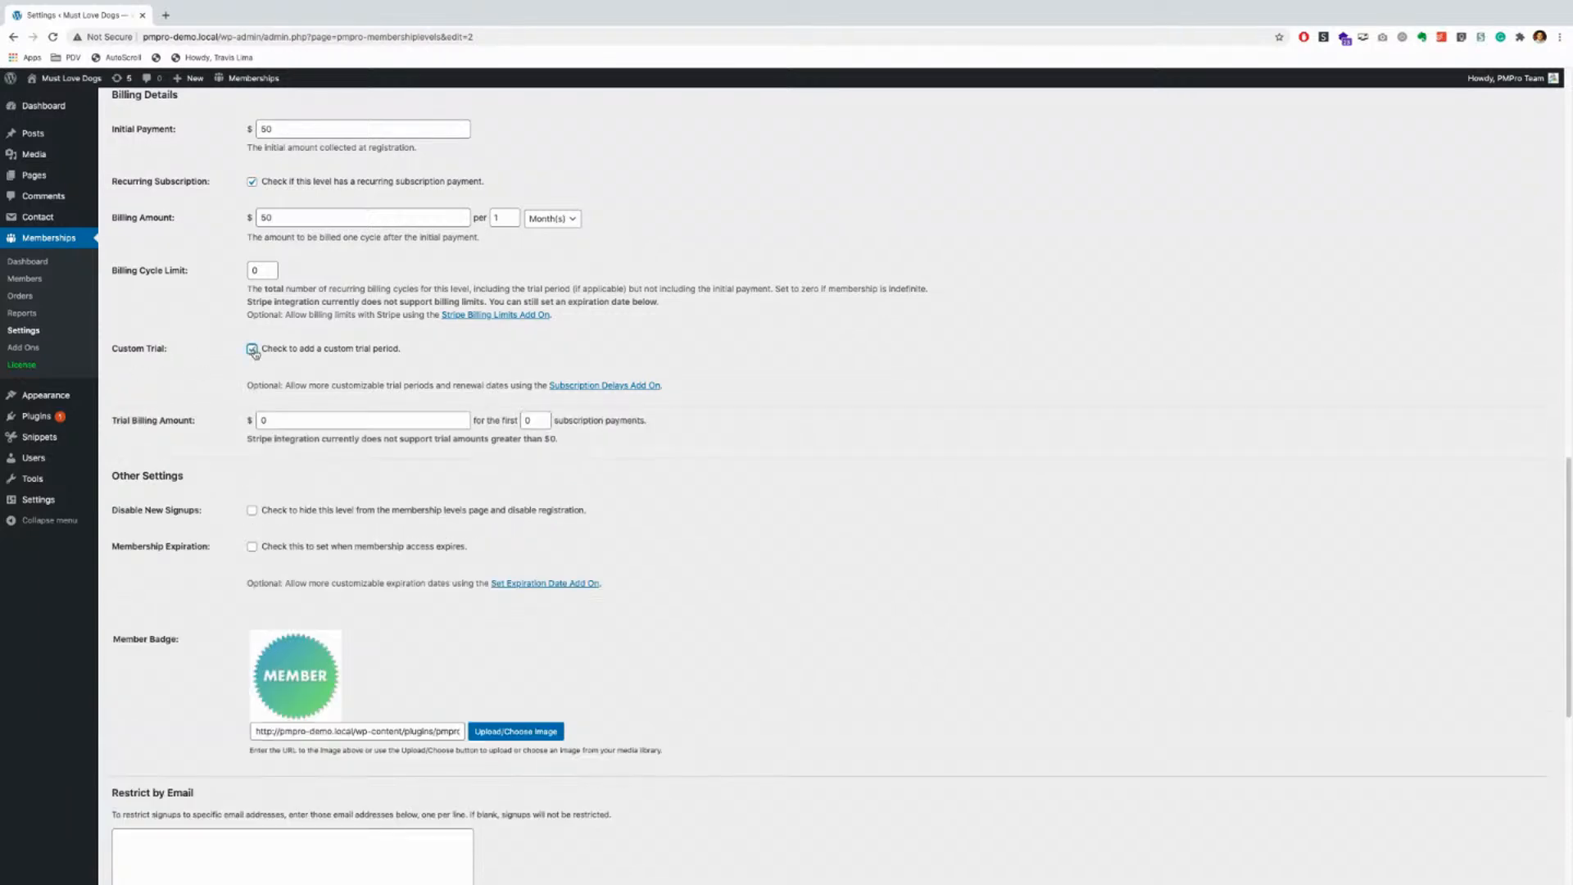
{"action": "left_click", "coordinate": [261, 420]}
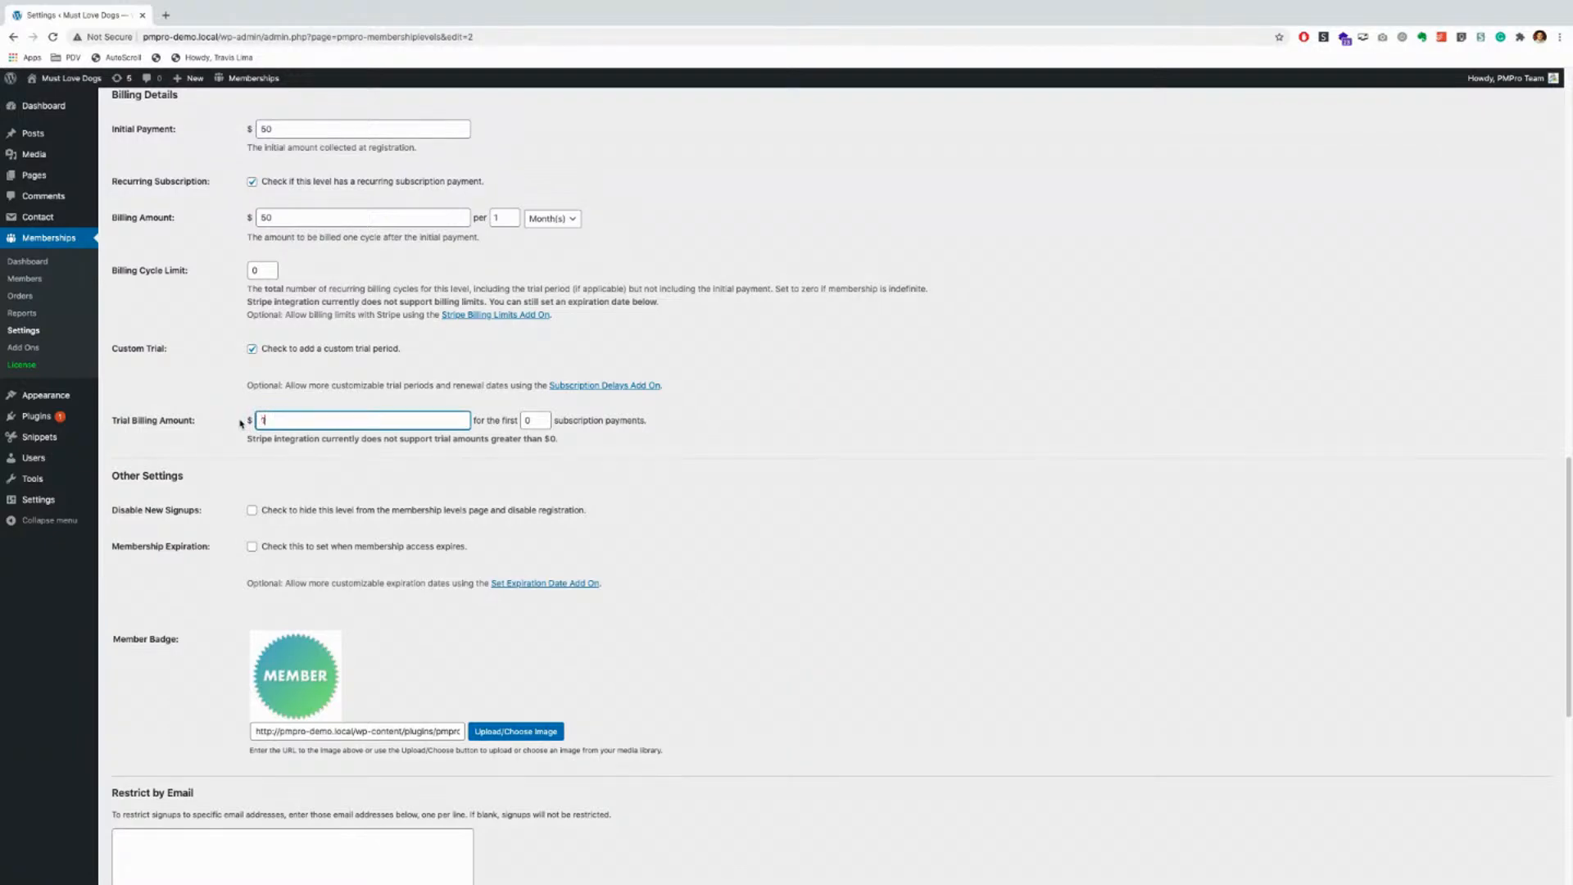
{"action": "type", "text": "10"}
{"action": "left_click", "coordinate": [534, 421]}
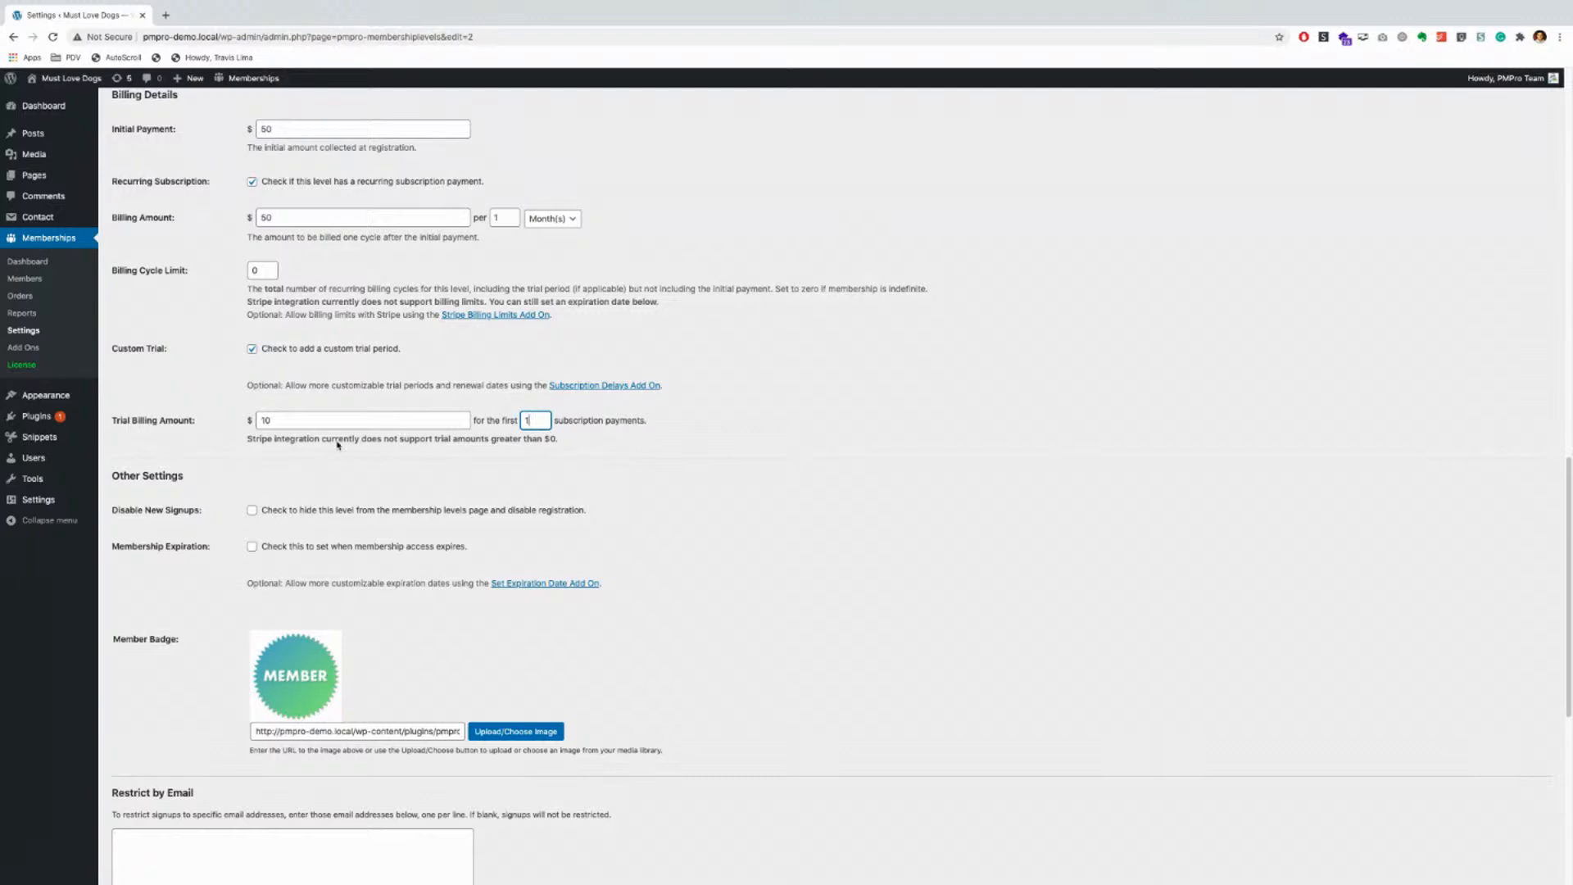
{"action": "left_click", "coordinate": [257, 421]}
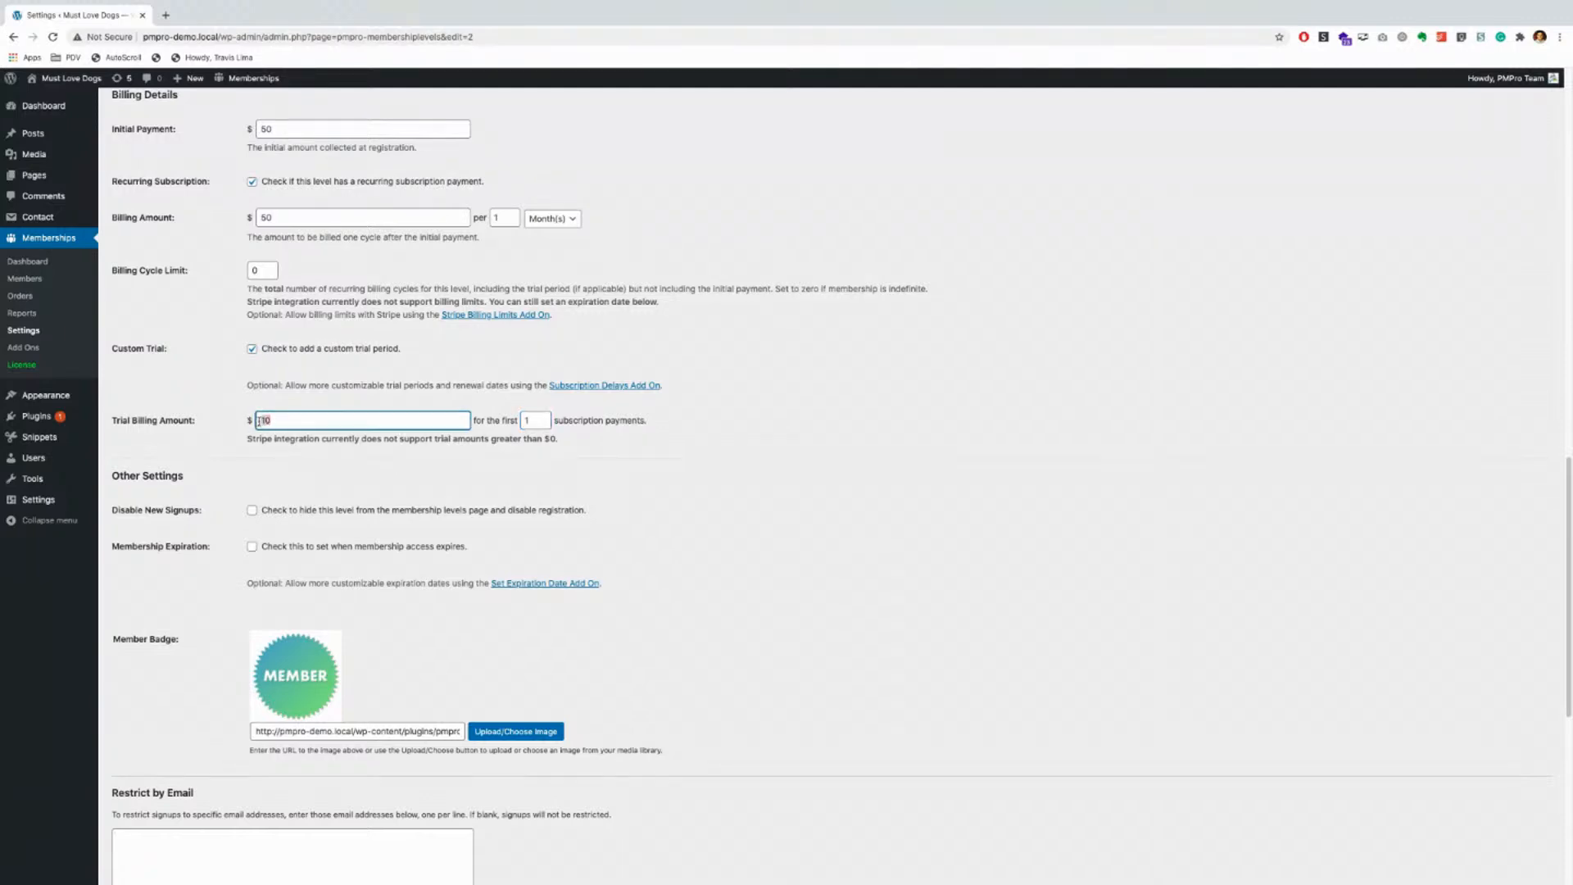
{"action": "key", "text": "BackSpace"}
{"action": "key", "text": "Tab"}
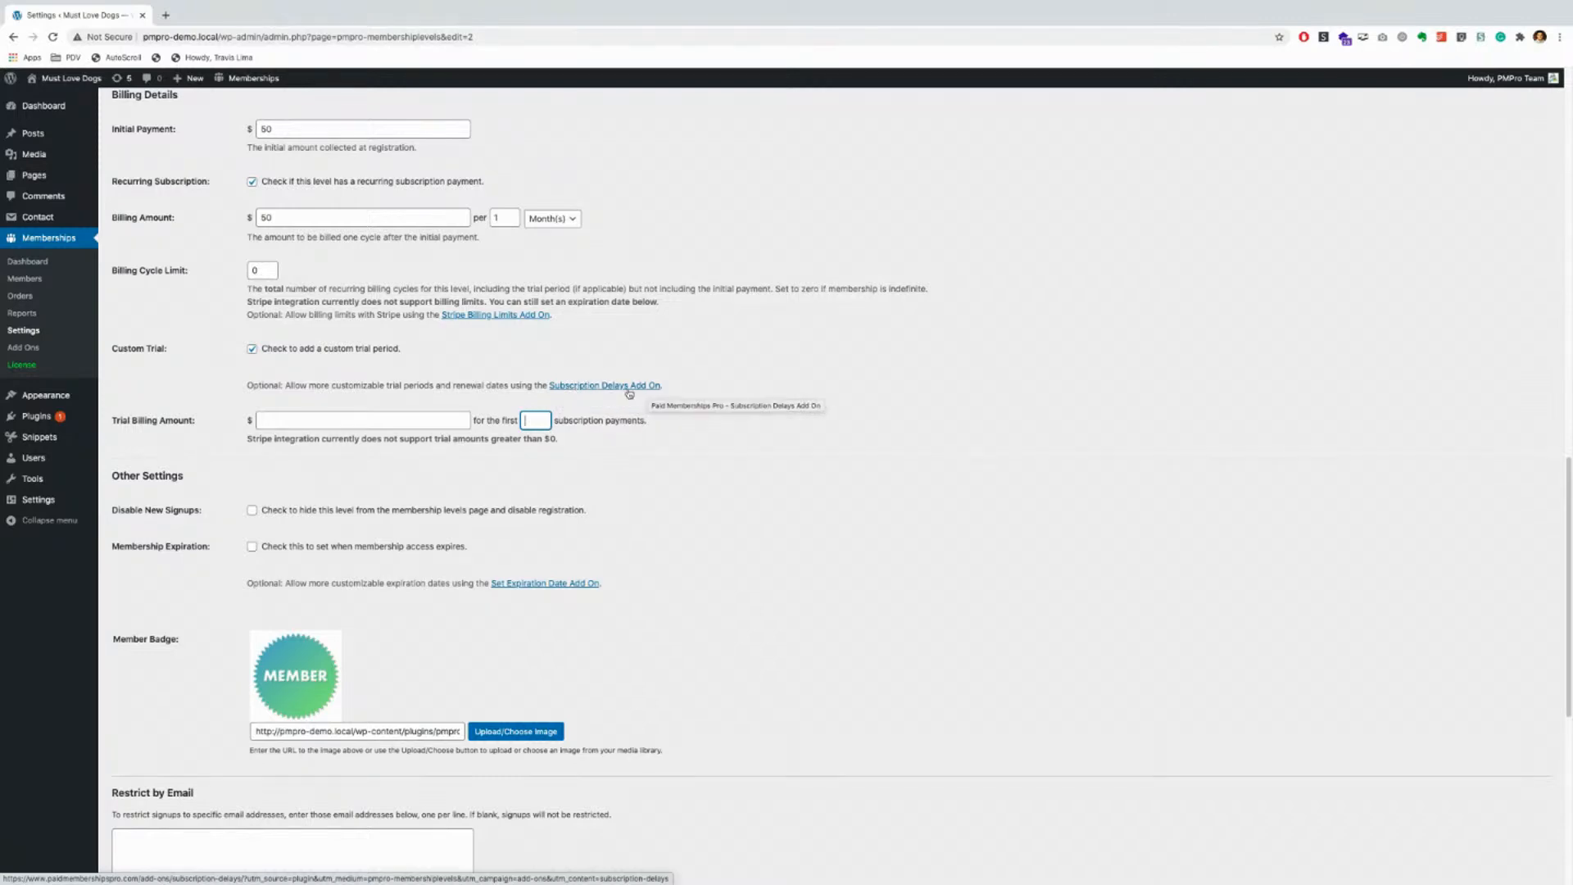
{"action": "left_click", "coordinate": [253, 351]}
{"action": "left_click", "coordinate": [253, 351]}
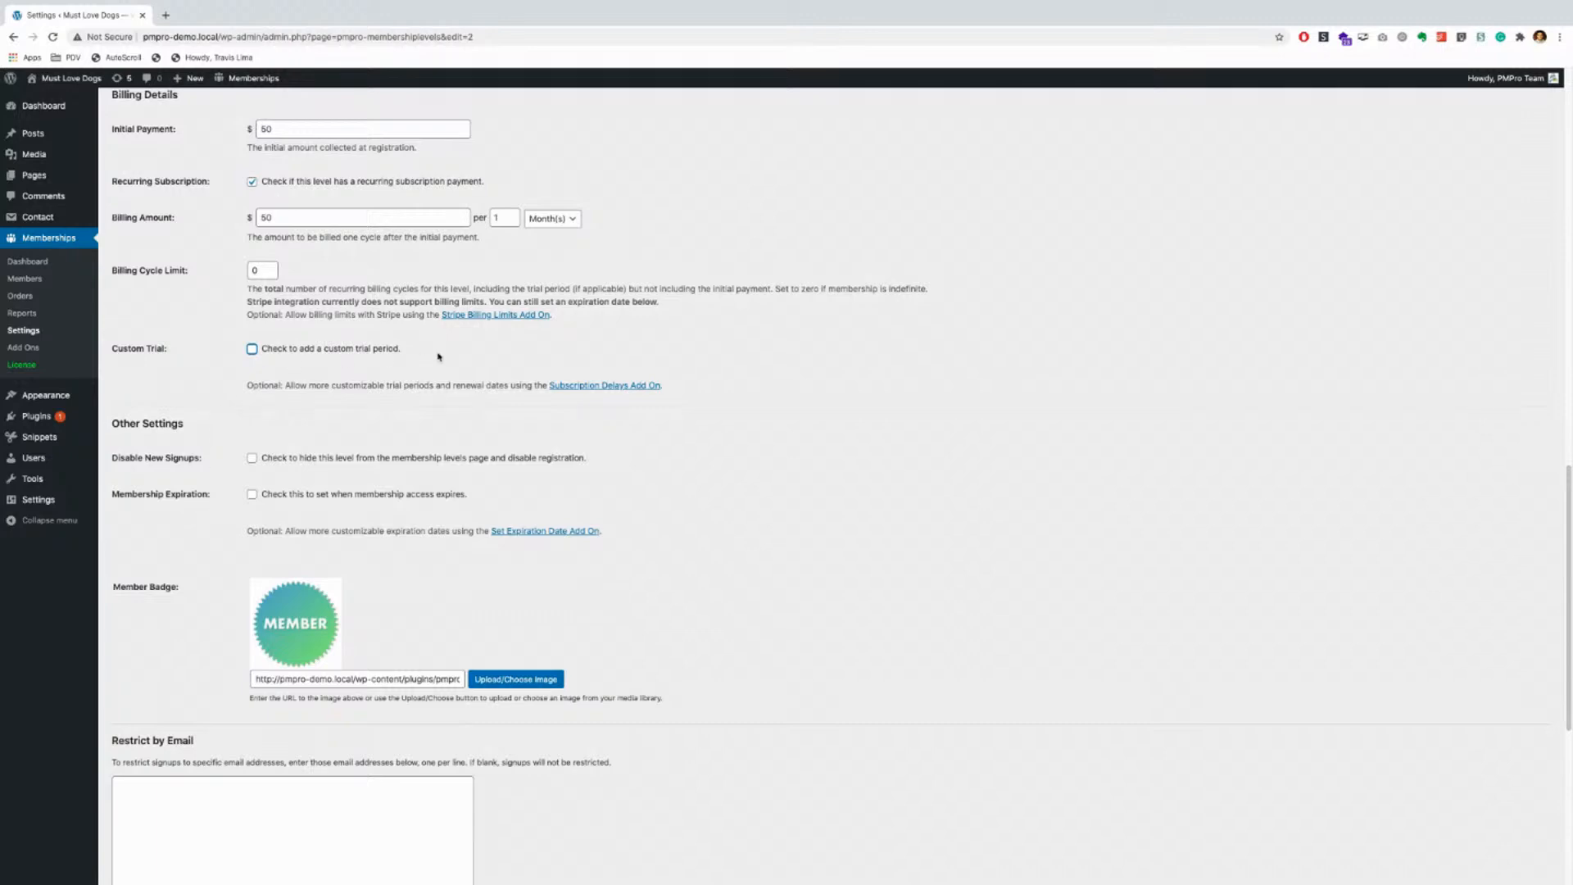
{"action": "scroll", "coordinate": [202, 584], "scroll_direction": "down", "scroll_amount": 1}
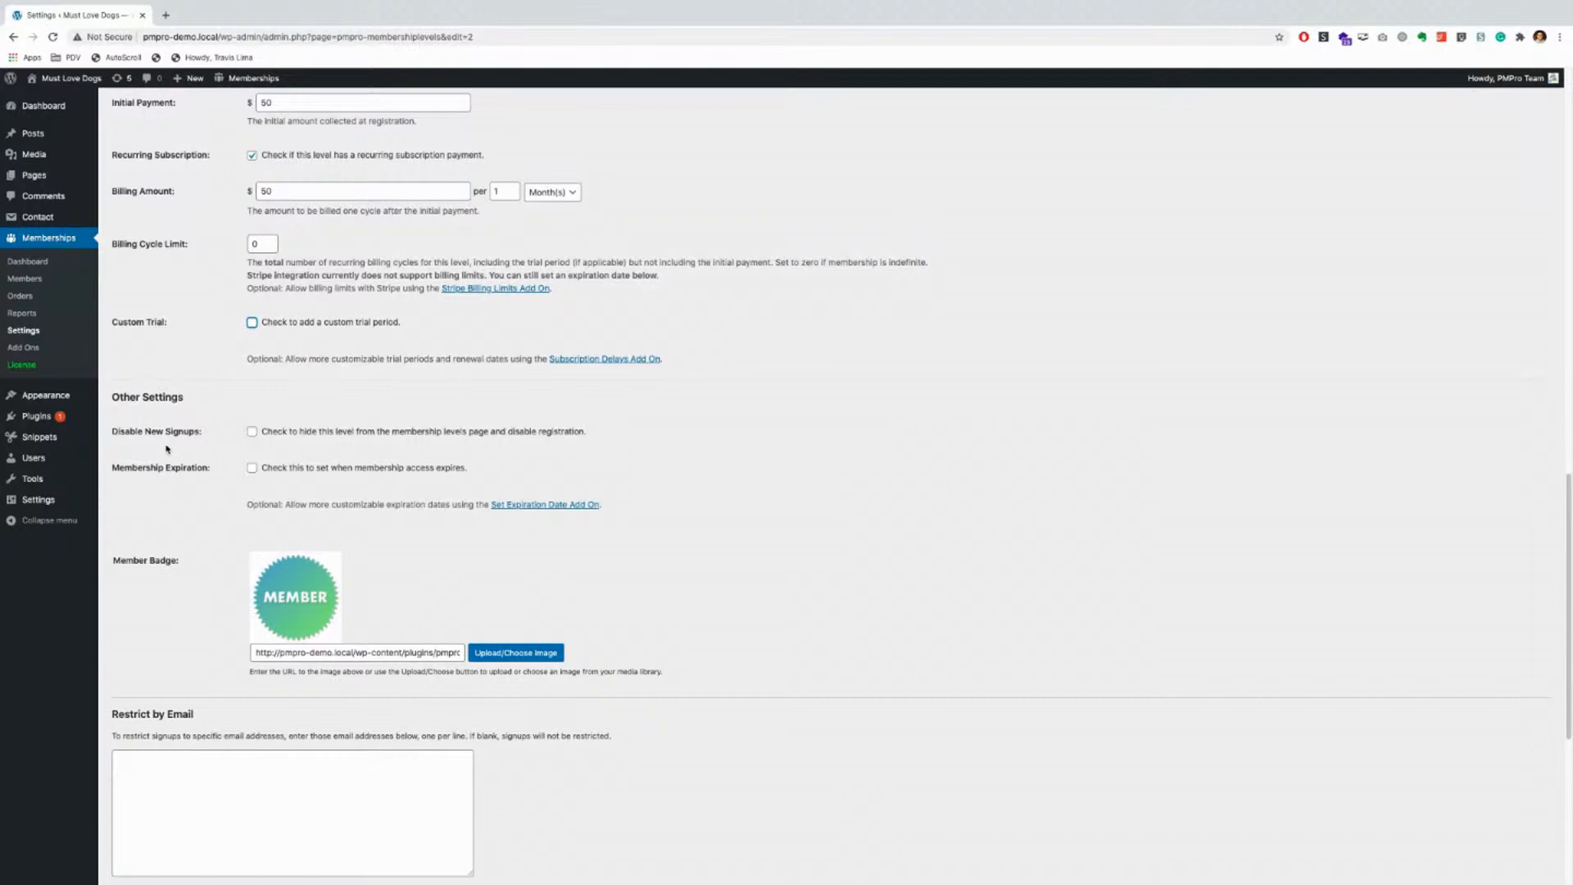
{"action": "left_click", "coordinate": [253, 435]}
{"action": "left_click", "coordinate": [253, 433]}
{"action": "left_click", "coordinate": [253, 433]}
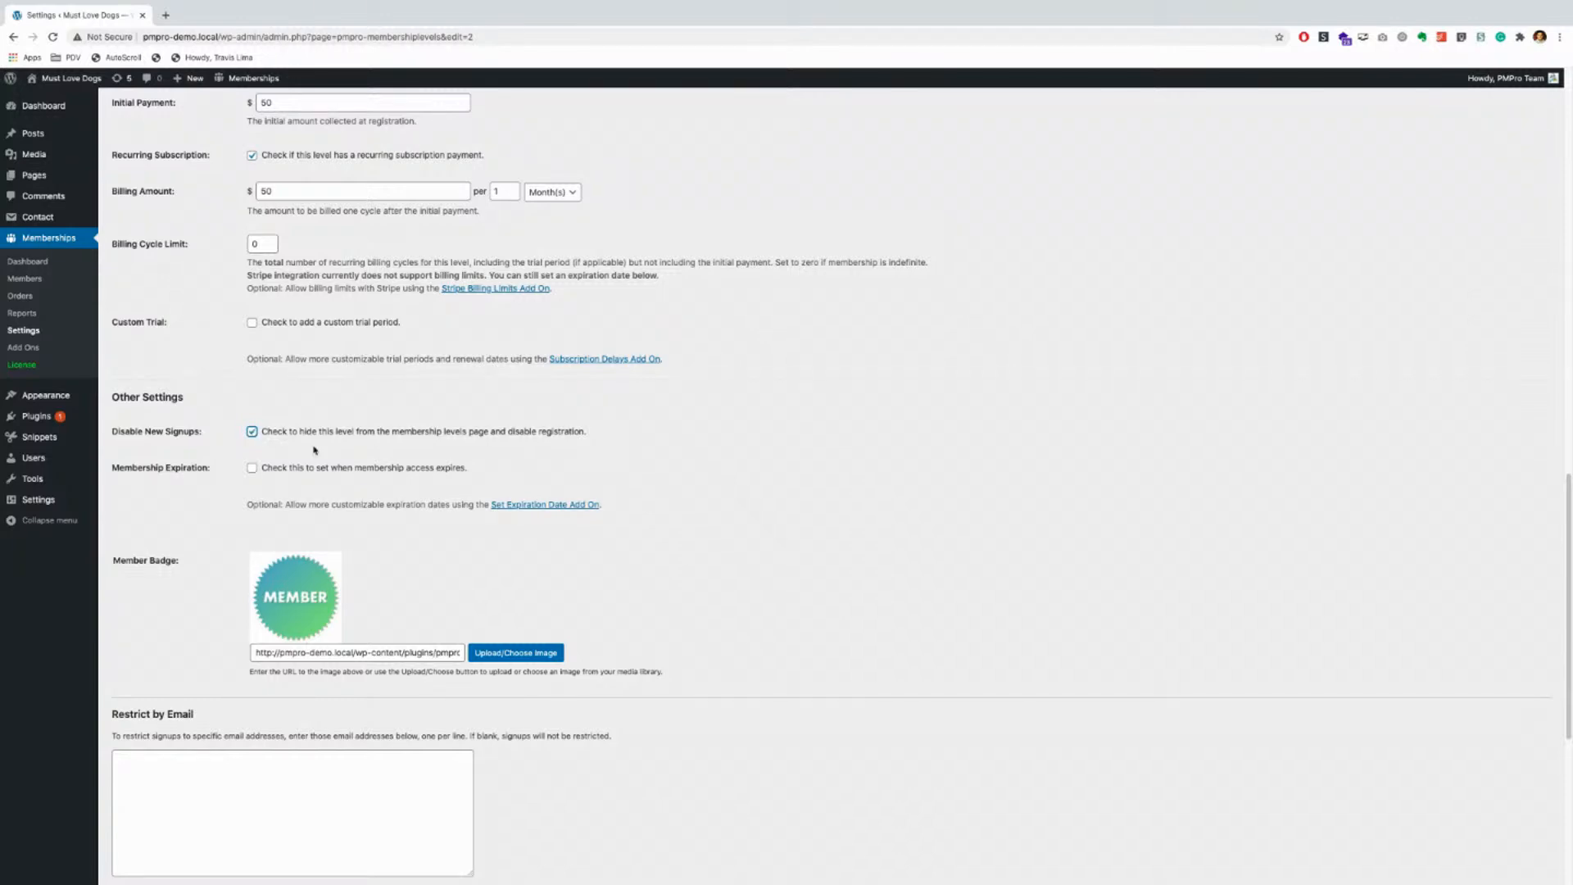
{"action": "left_click", "coordinate": [252, 433]}
{"action": "scroll", "coordinate": [231, 503], "scroll_direction": "down", "scroll_amount": 1}
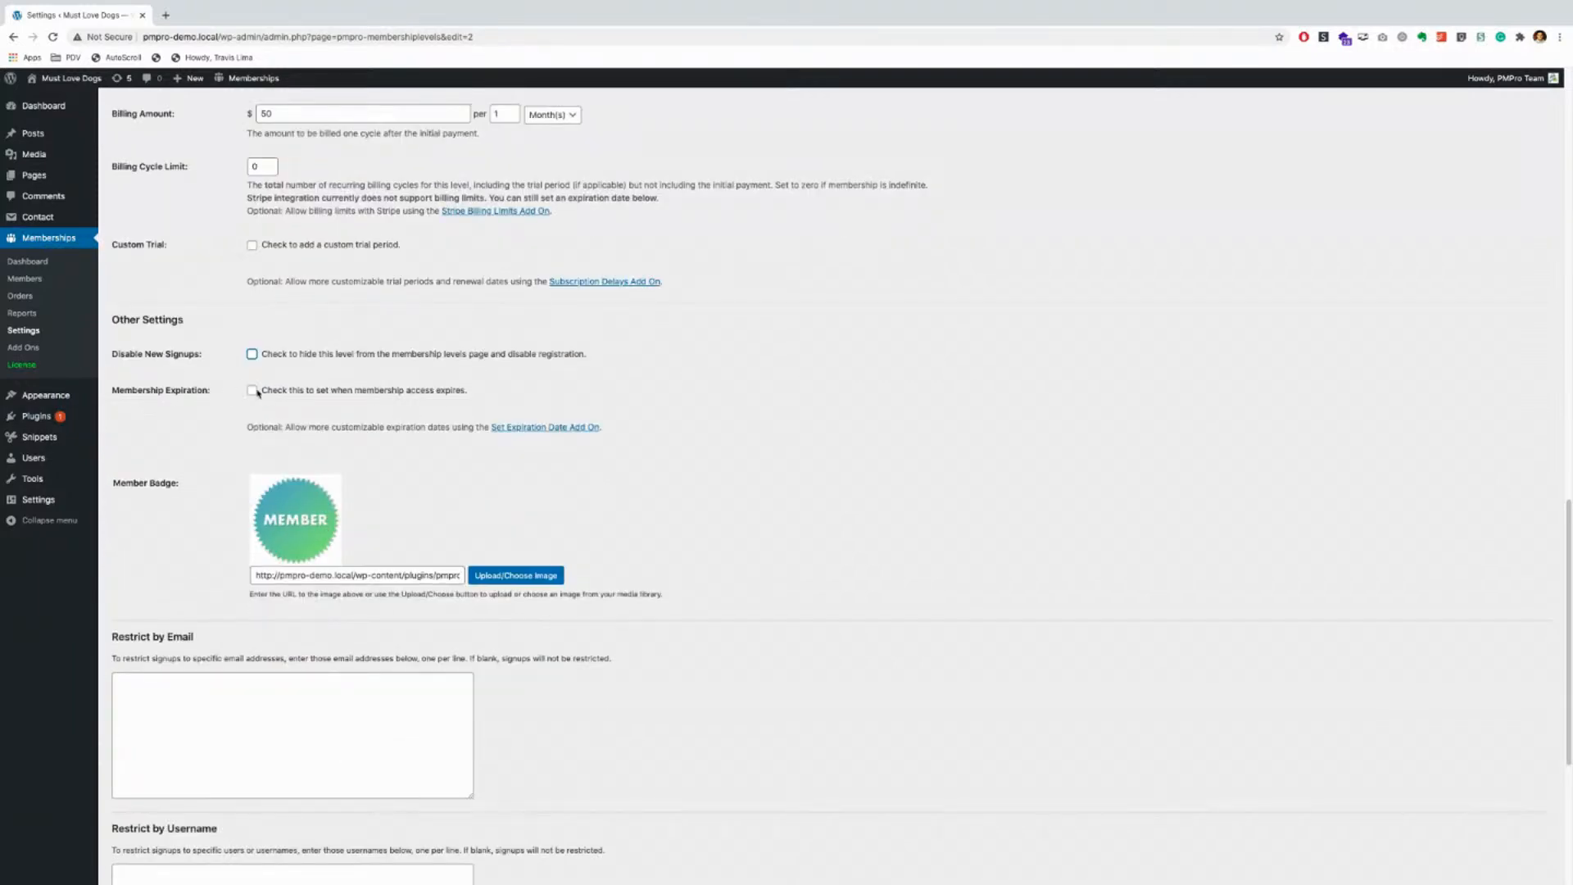
{"action": "left_click", "coordinate": [252, 391]}
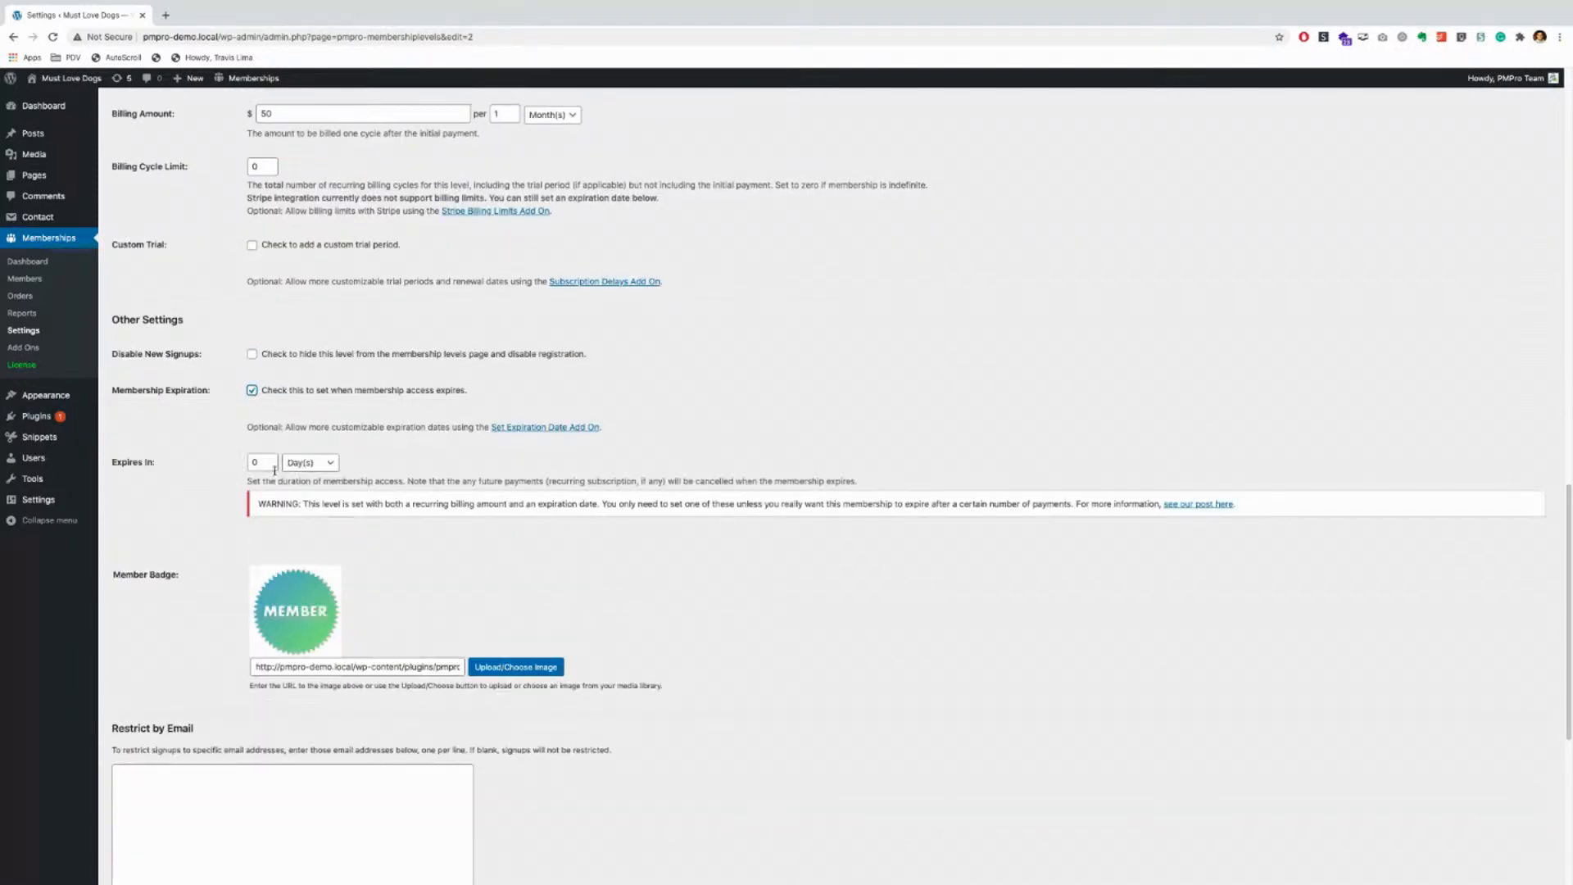
{"action": "left_click_drag", "start_coordinate": [271, 462], "coordinate": [200, 465]}
{"action": "type", "text": "30"}
{"action": "left_click", "coordinate": [355, 455]}
{"action": "left_click", "coordinate": [266, 464]}
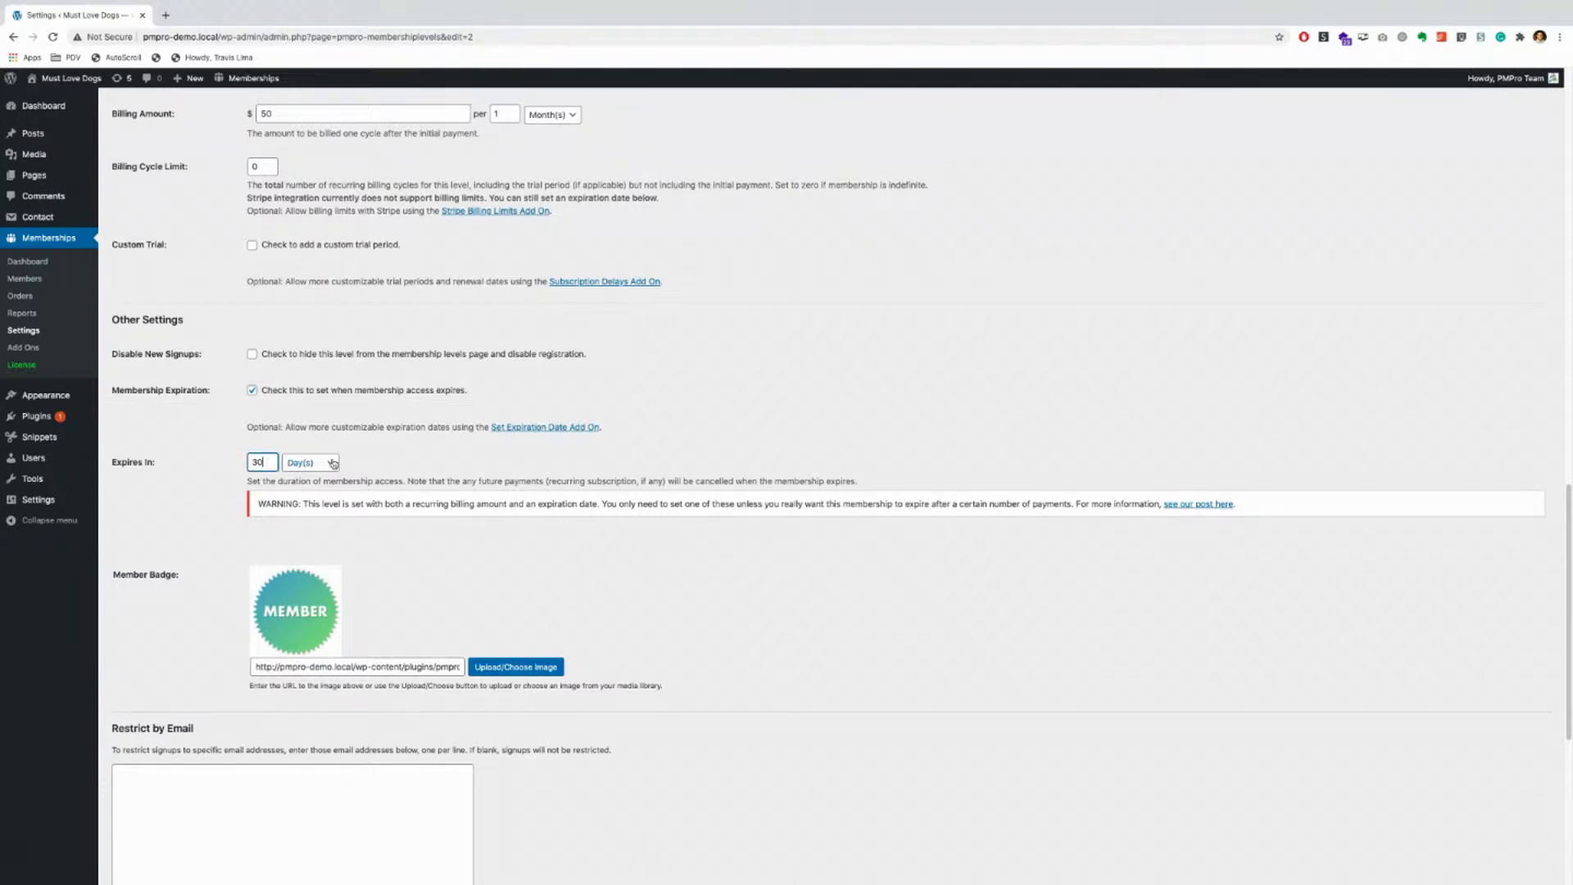
{"action": "left_click", "coordinate": [333, 464]}
{"action": "left_click", "coordinate": [328, 474]}
{"action": "left_click", "coordinate": [331, 464]}
{"action": "left_click", "coordinate": [325, 475]}
{"action": "left_click_drag", "start_coordinate": [267, 463], "coordinate": [217, 456]}
{"action": "type", "text": "1"}
{"action": "left_click", "coordinate": [328, 464]}
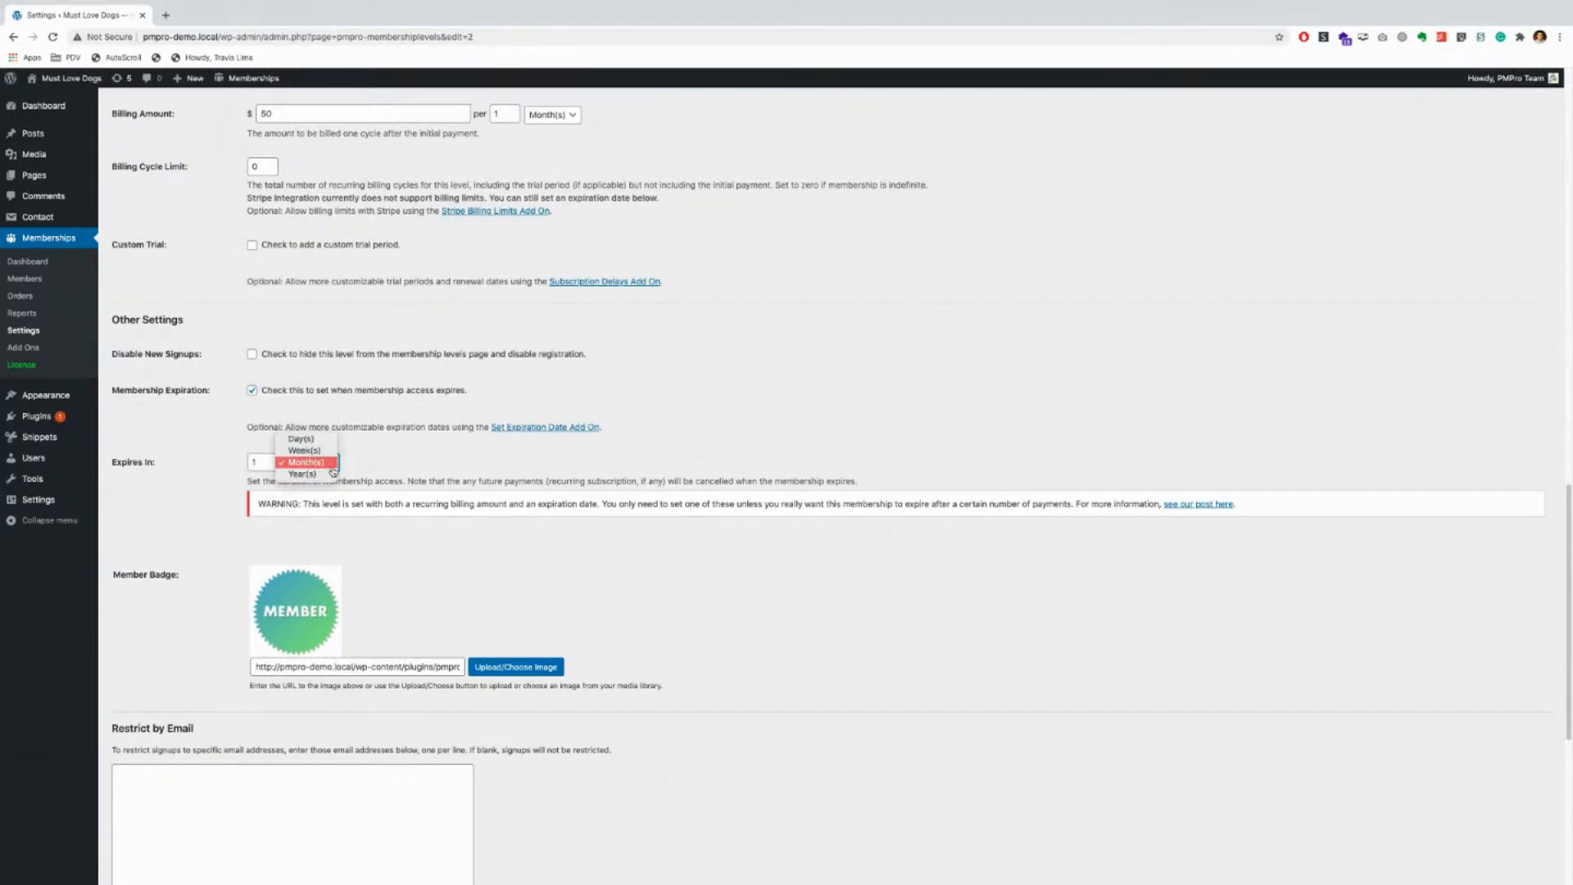
{"action": "left_click", "coordinate": [332, 475]}
{"action": "left_click", "coordinate": [439, 455]}
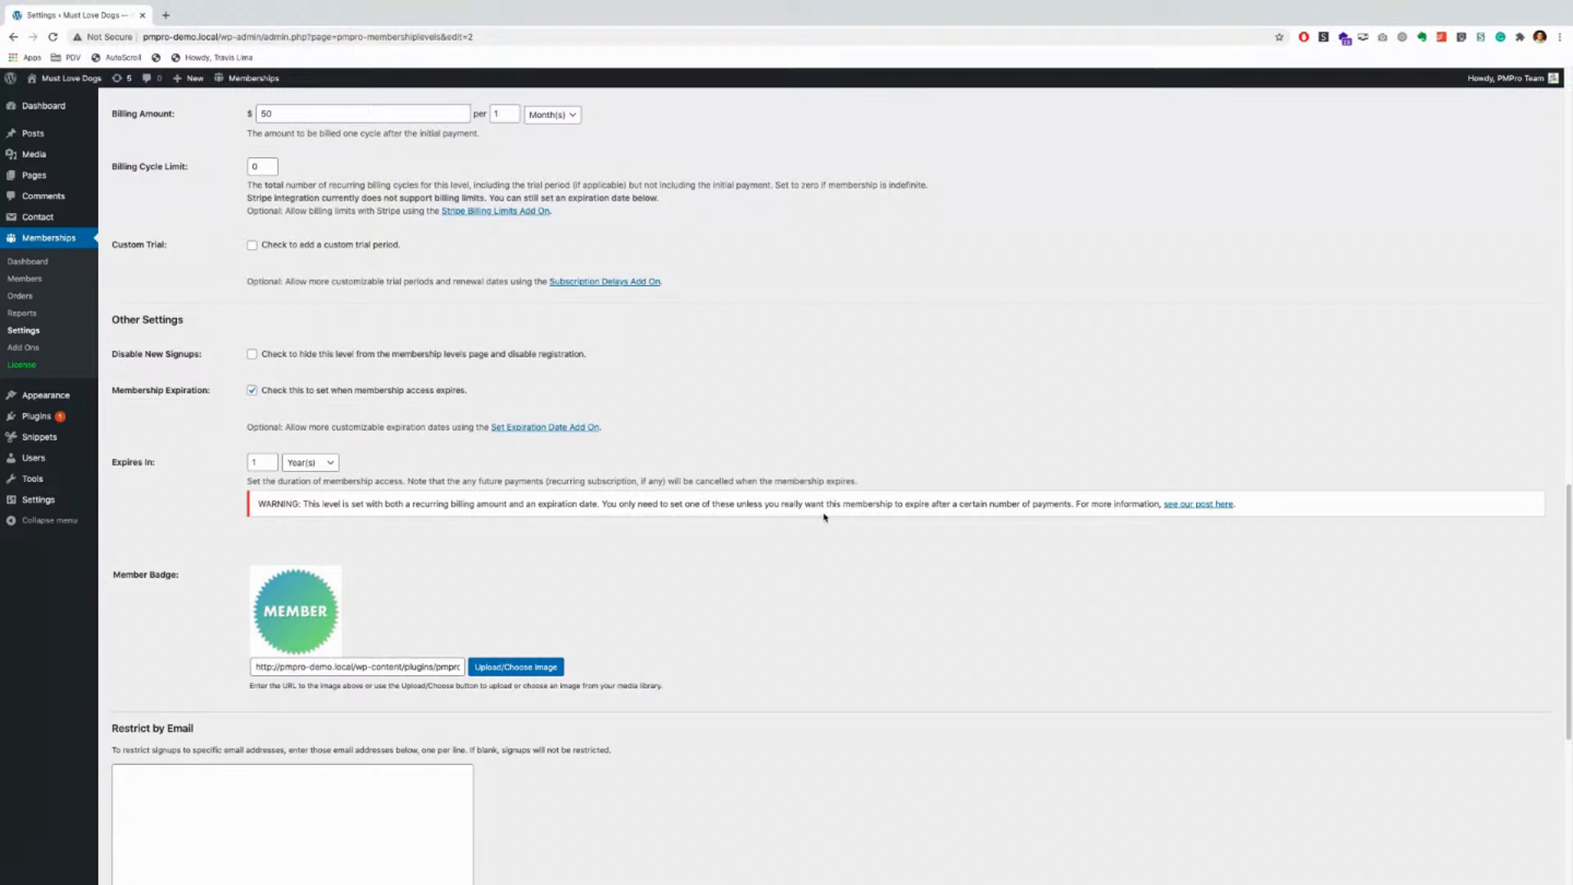
{"action": "left_click", "coordinate": [251, 390]}
{"action": "scroll", "coordinate": [334, 457], "scroll_direction": "up", "scroll_amount": 2}
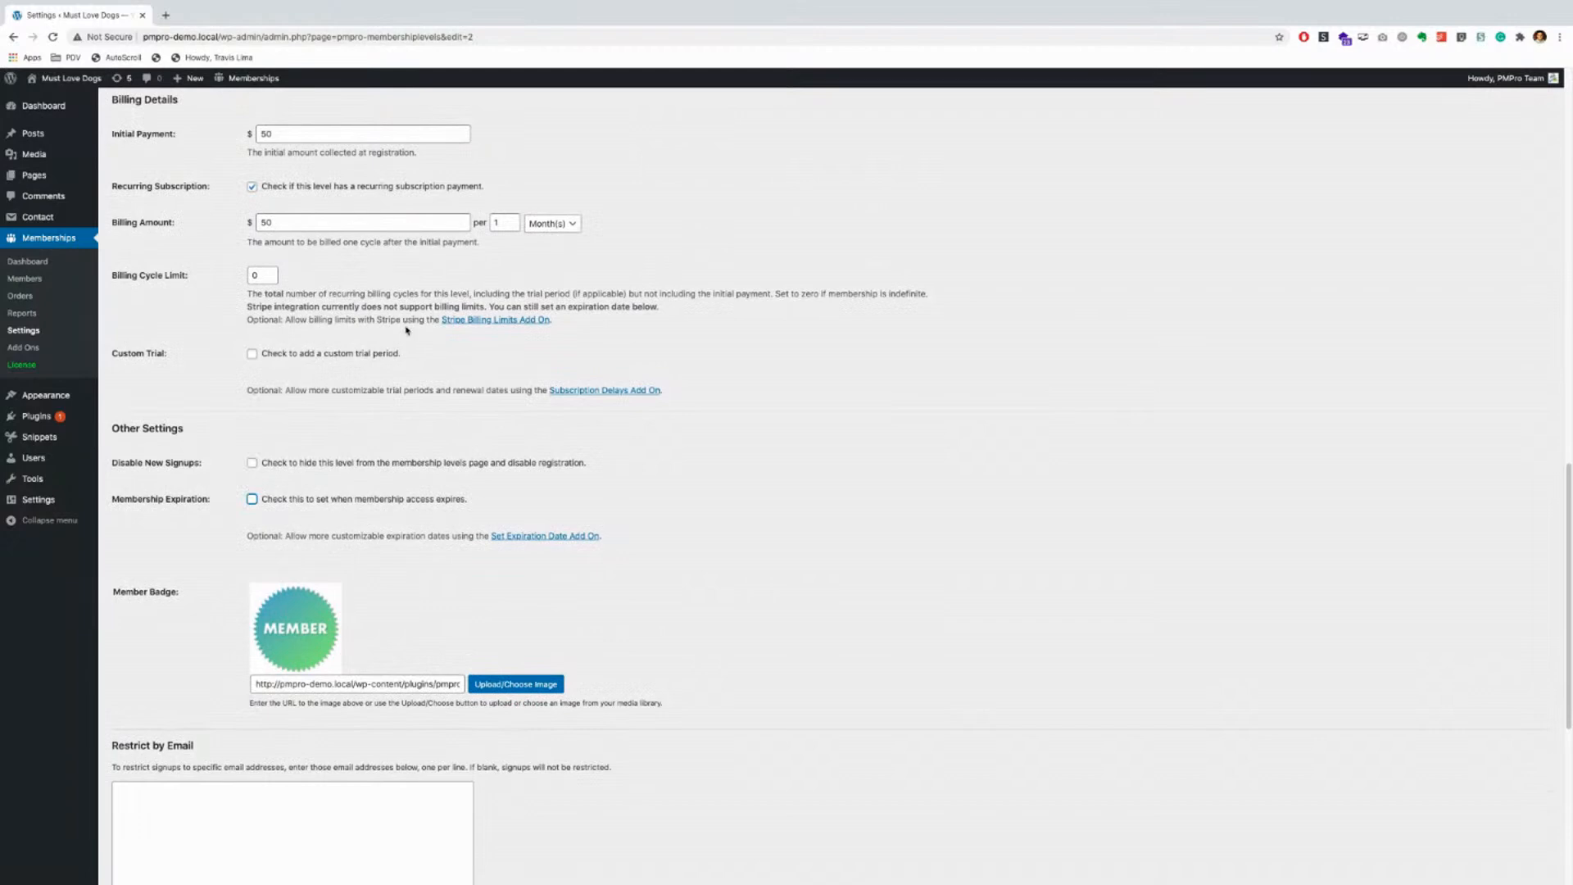
{"action": "scroll", "coordinate": [408, 330], "scroll_direction": "up", "scroll_amount": 1}
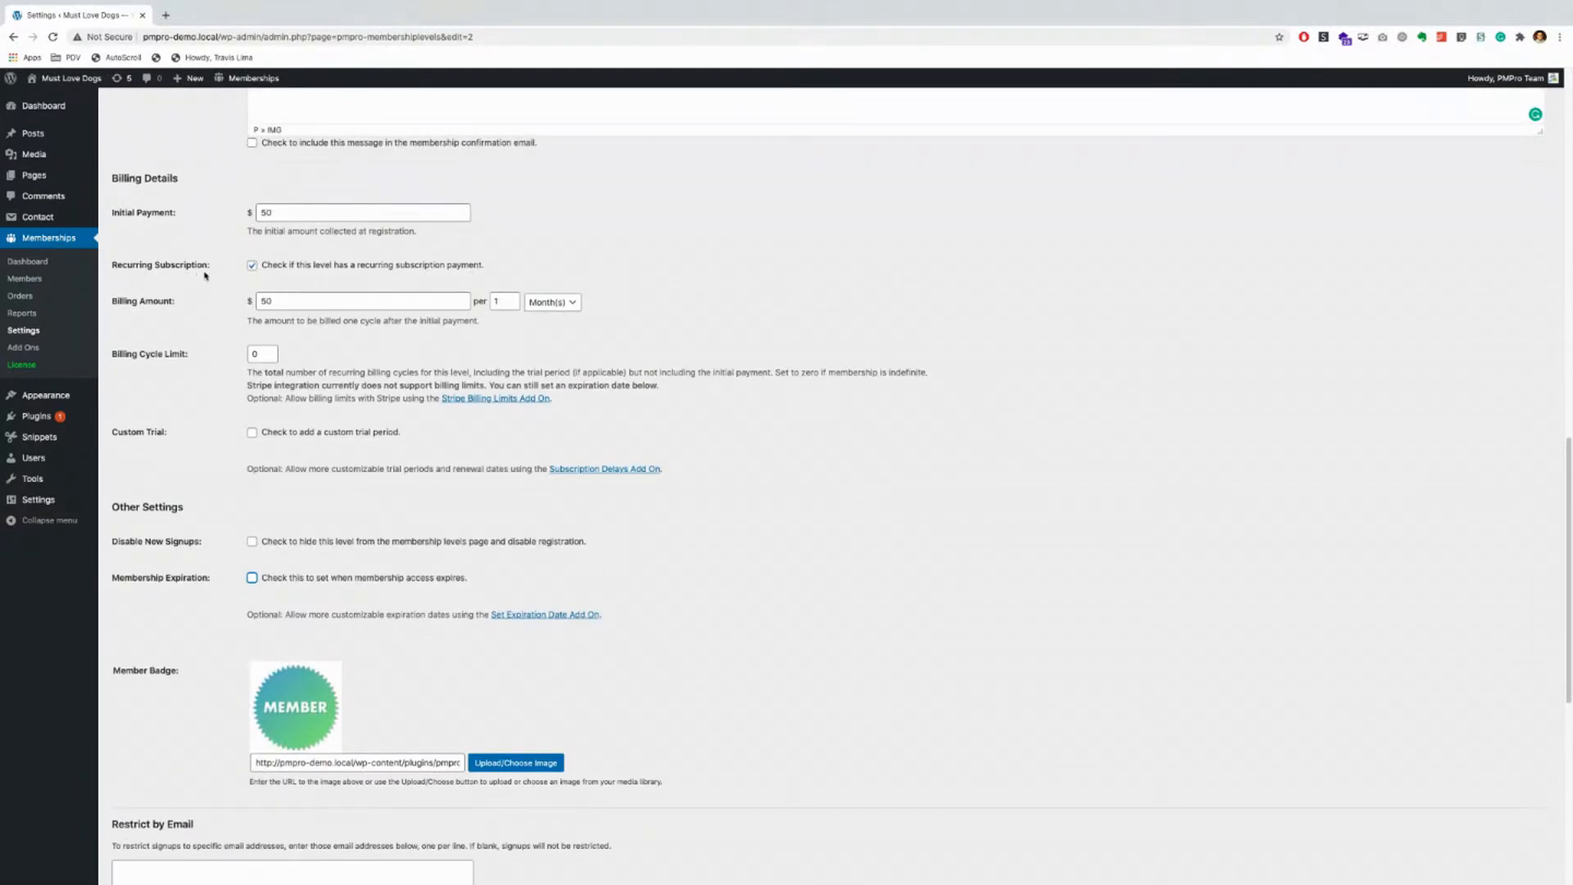
{"action": "scroll", "coordinate": [331, 460], "scroll_direction": "down", "scroll_amount": 1}
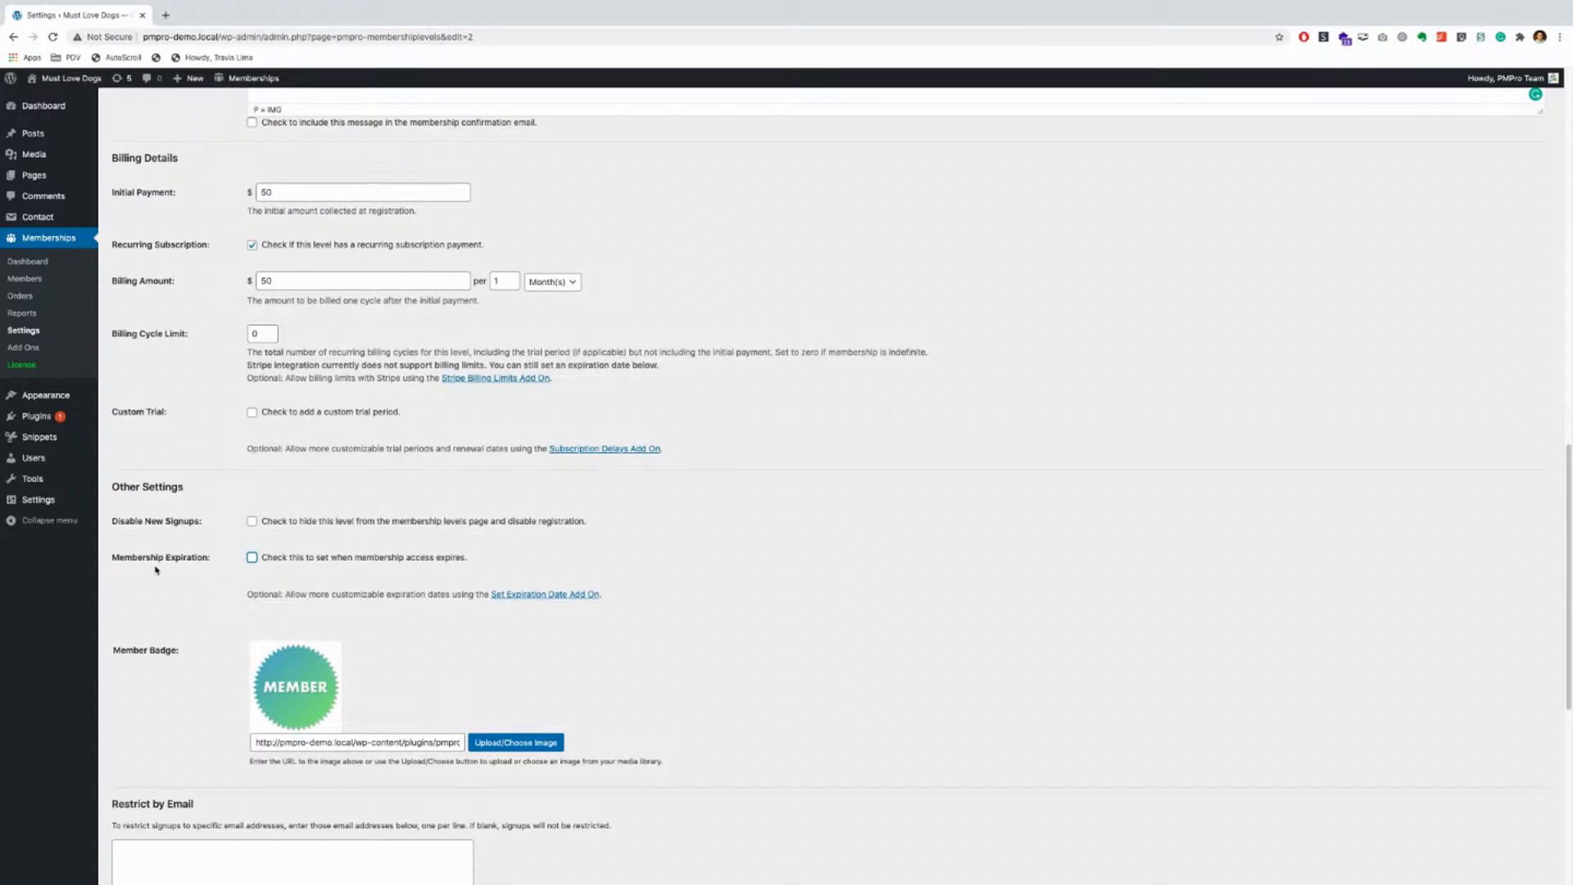
{"action": "scroll", "coordinate": [175, 573], "scroll_direction": "down", "scroll_amount": 1}
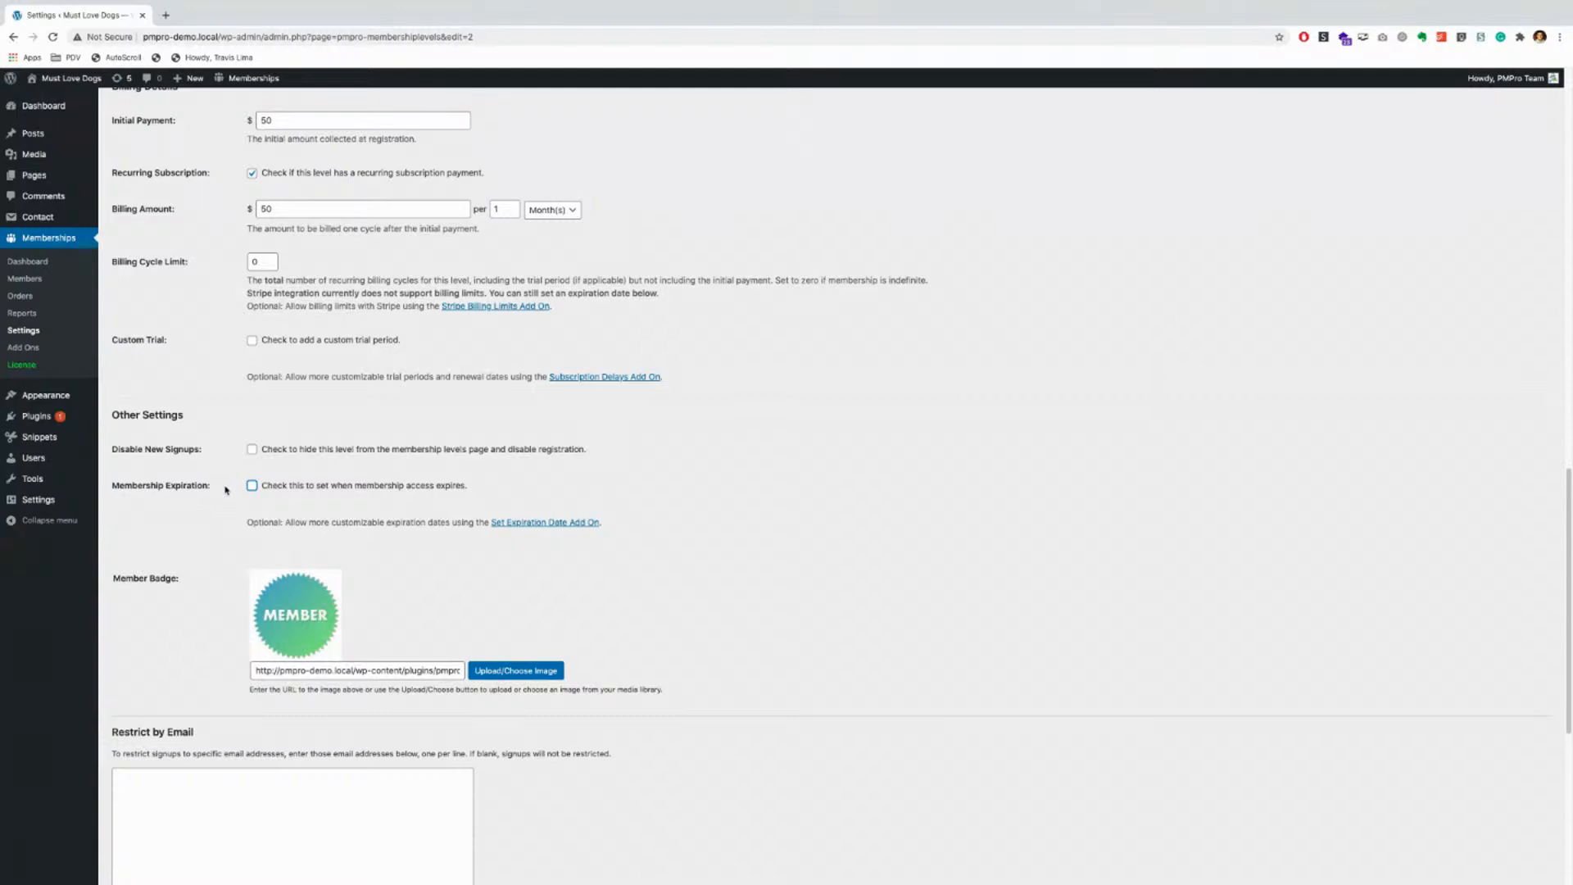
{"action": "scroll", "coordinate": [218, 494], "scroll_direction": "down", "scroll_amount": 1}
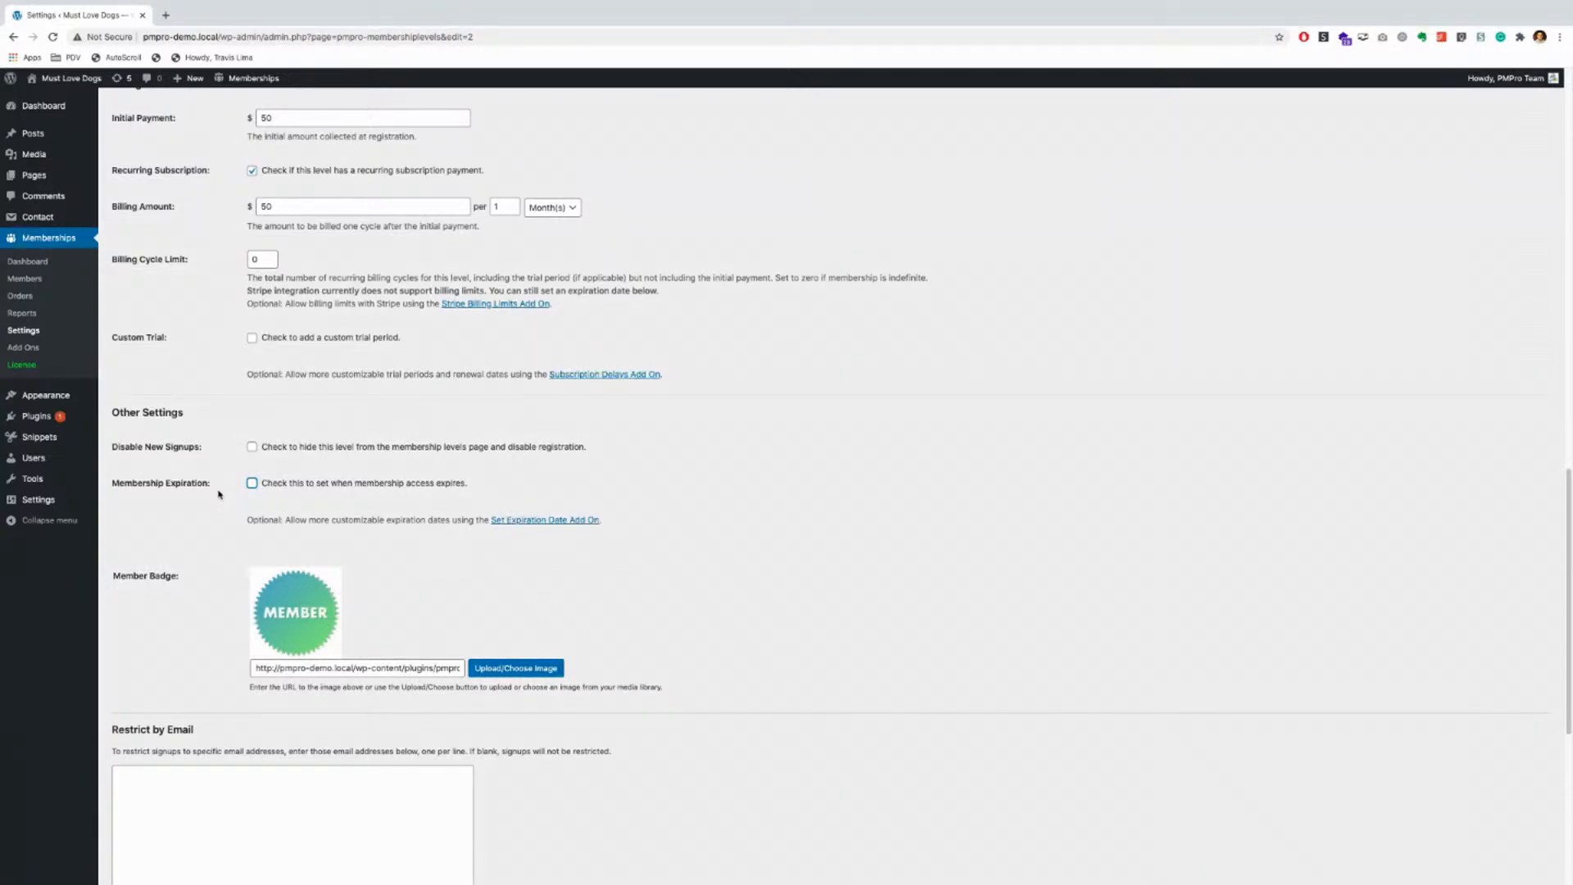
{"action": "scroll", "coordinate": [218, 494], "scroll_direction": "down", "scroll_amount": 1}
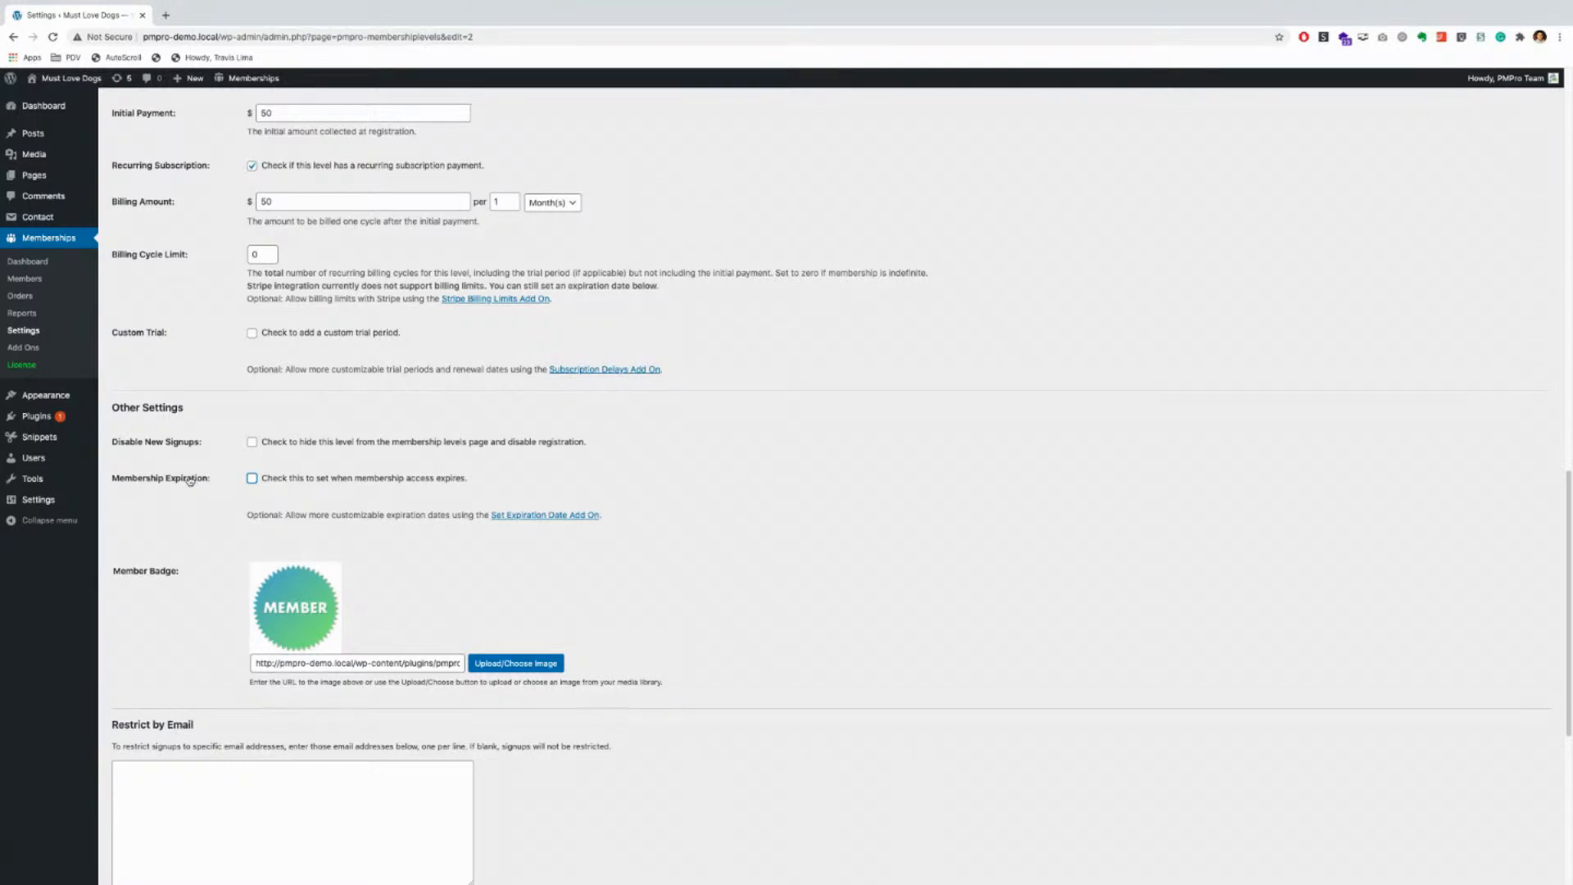
{"action": "left_click", "coordinate": [252, 480]}
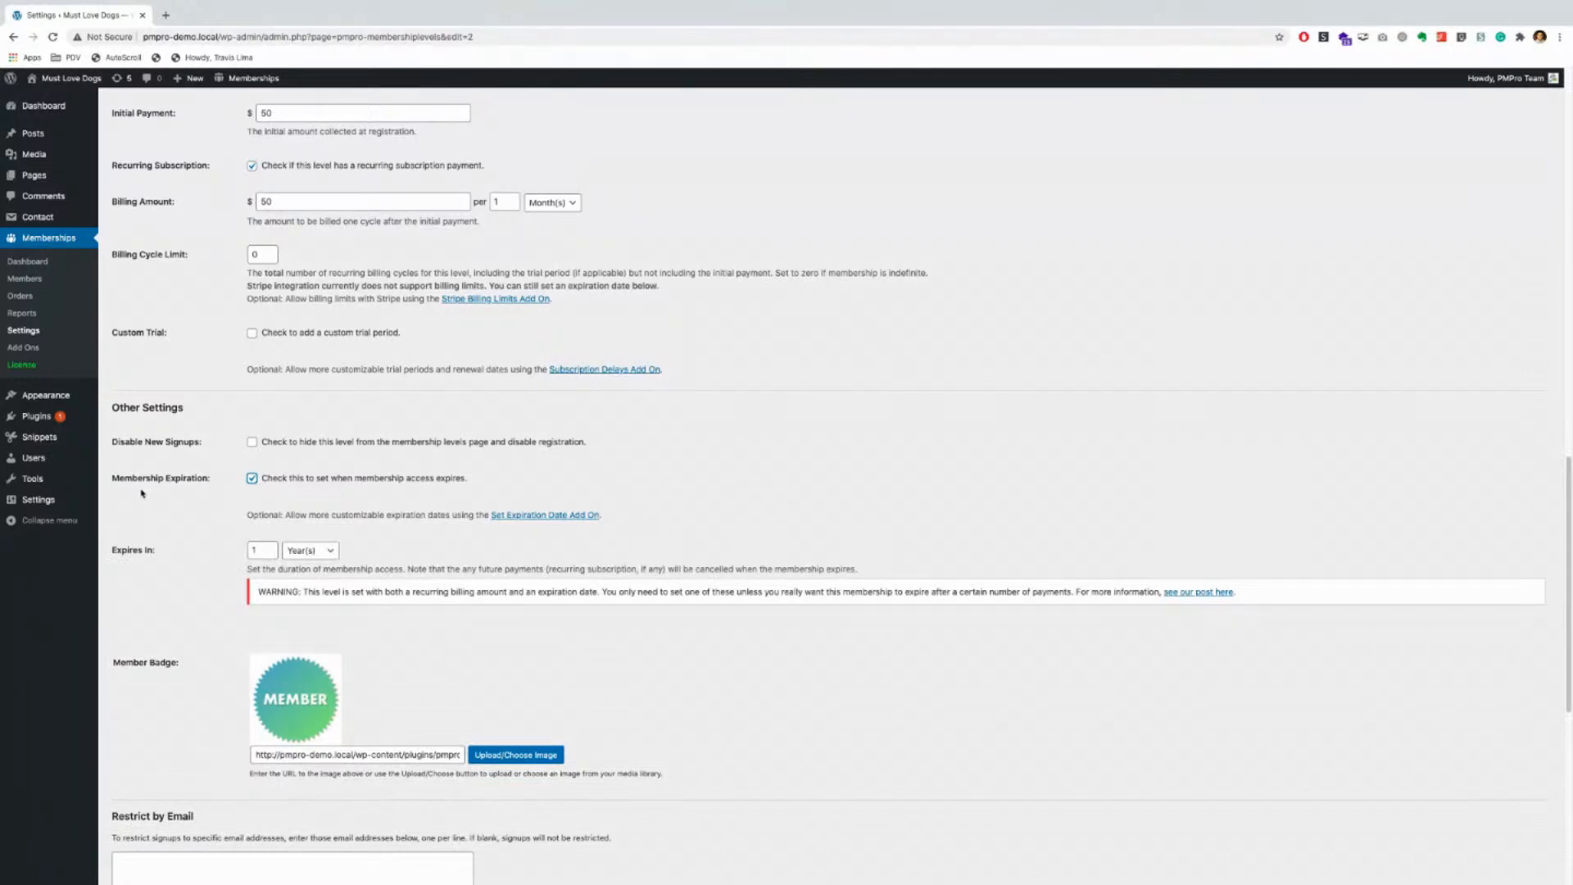
{"action": "left_click", "coordinate": [252, 479]}
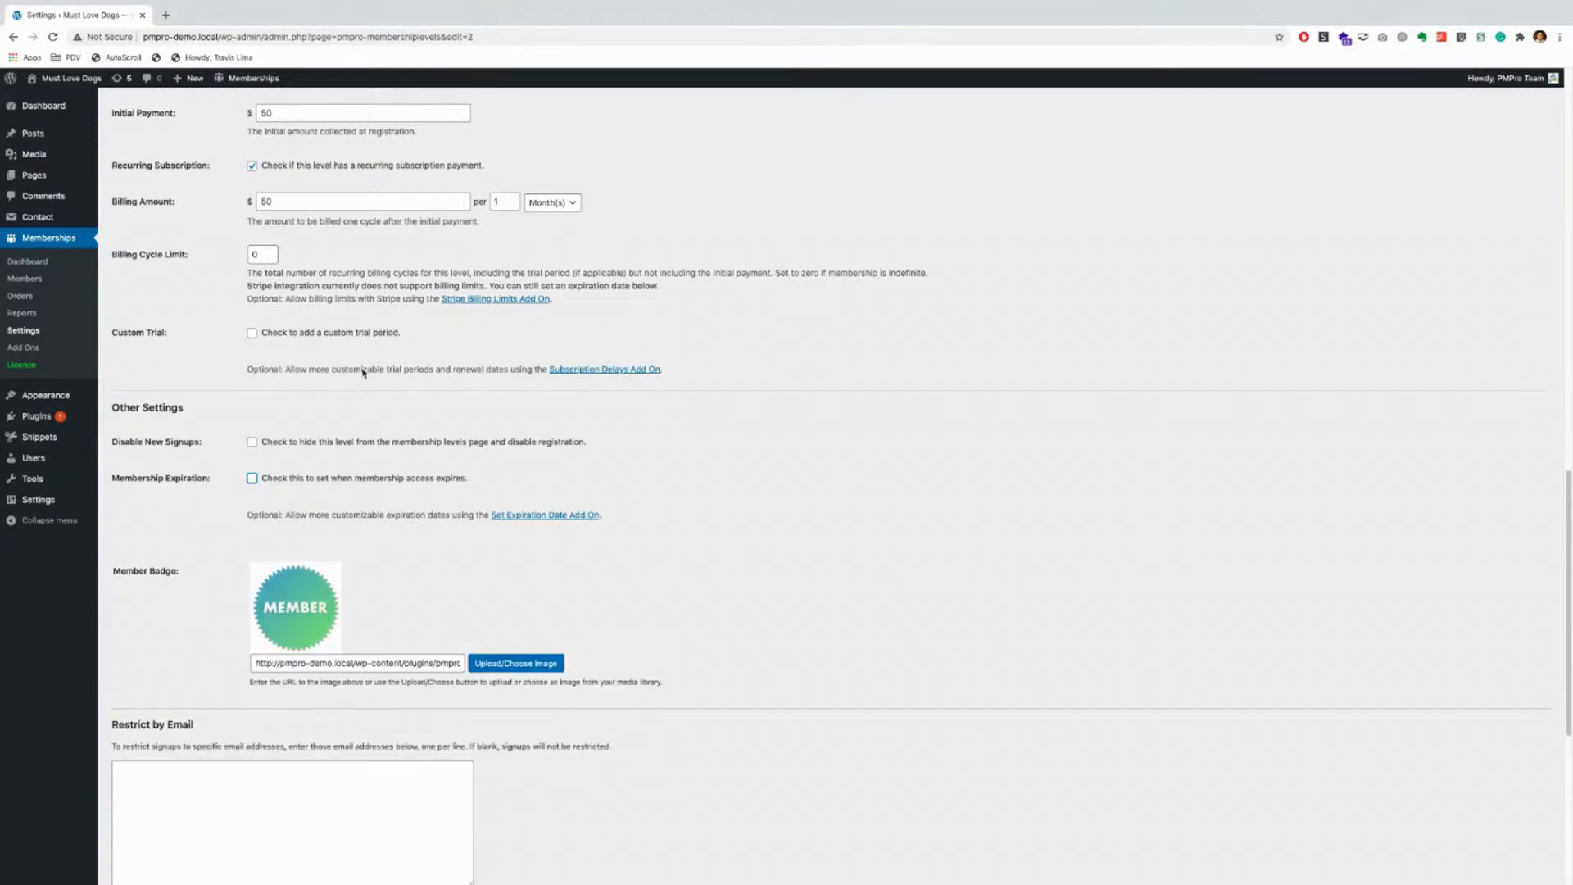
Step: Leave the Restrict by Email and Restrict by Username lists empty
{"action": "scroll", "coordinate": [941, 567], "scroll_direction": "down", "scroll_amount": 2}
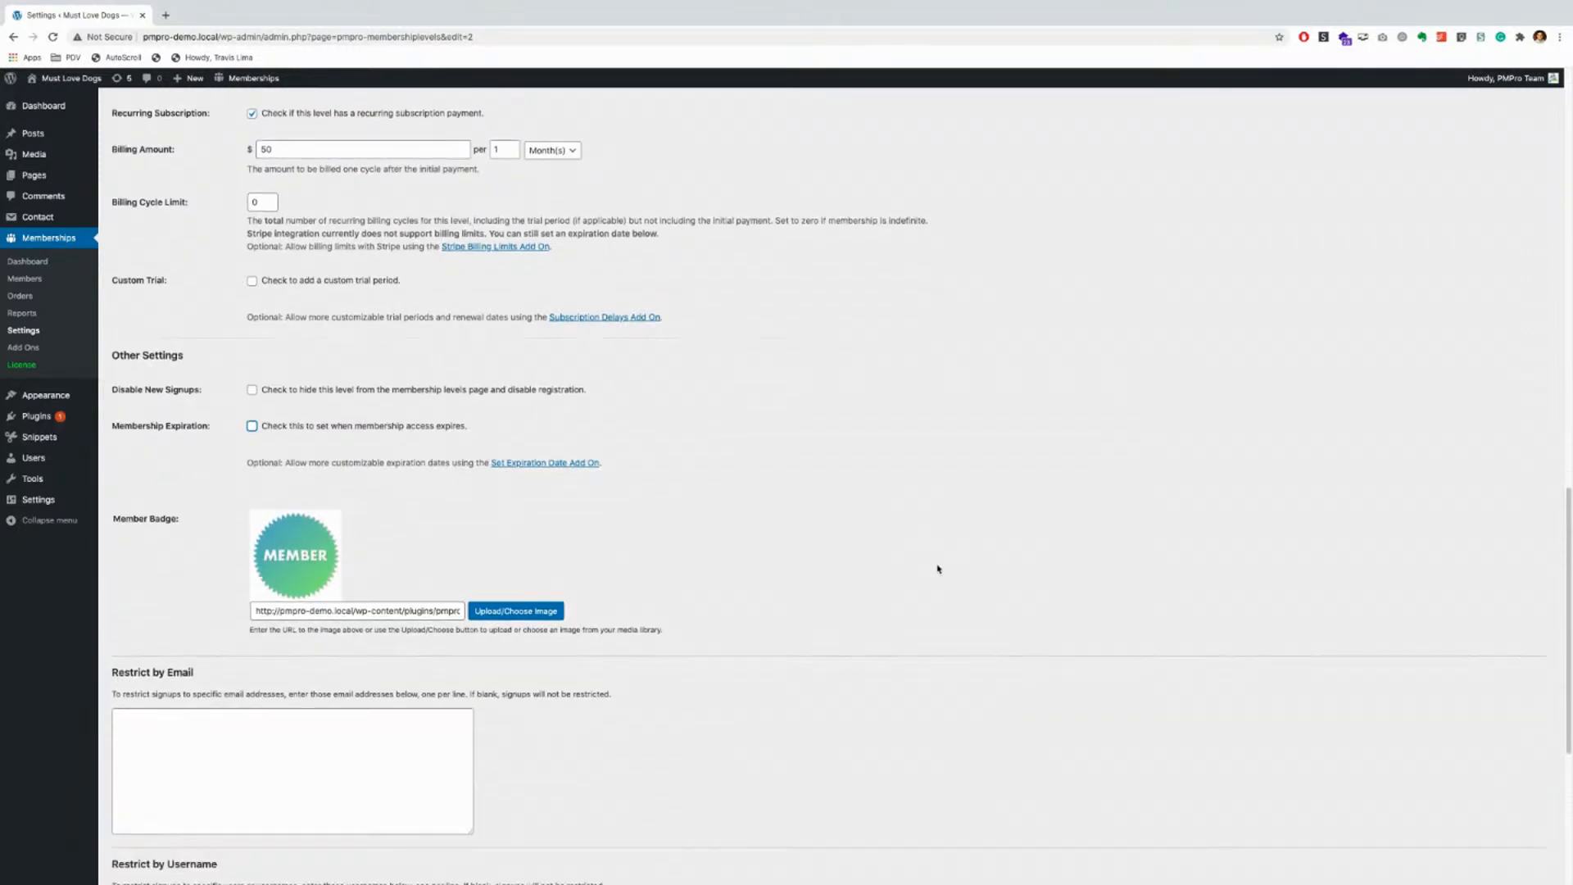
{"action": "scroll", "coordinate": [940, 571], "scroll_direction": "down", "scroll_amount": 2}
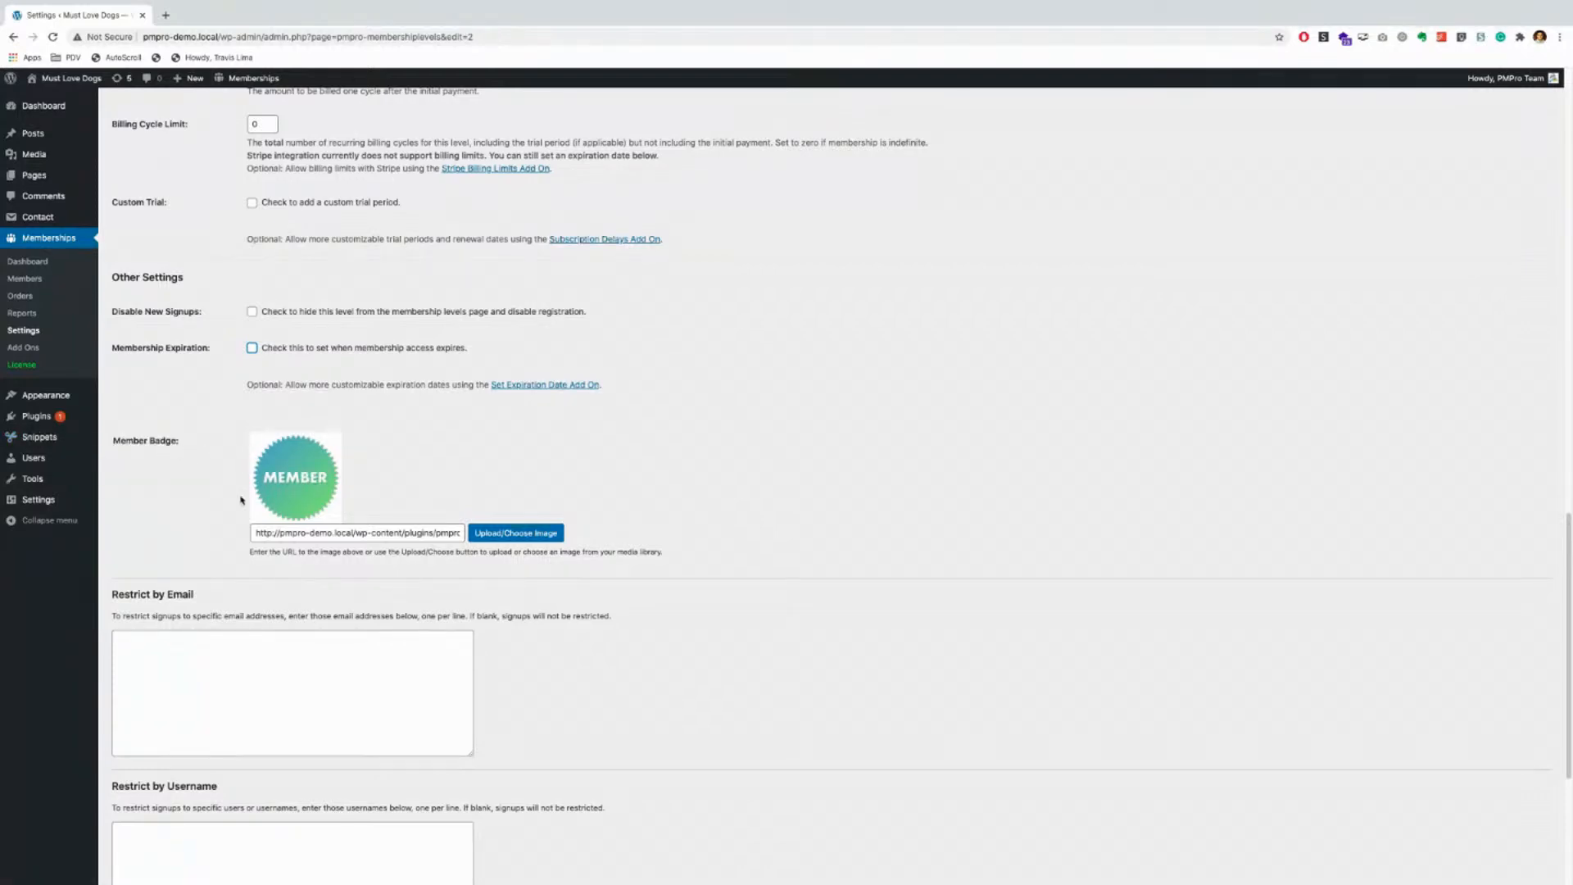
{"action": "scroll", "coordinate": [356, 602], "scroll_direction": "down", "scroll_amount": 3}
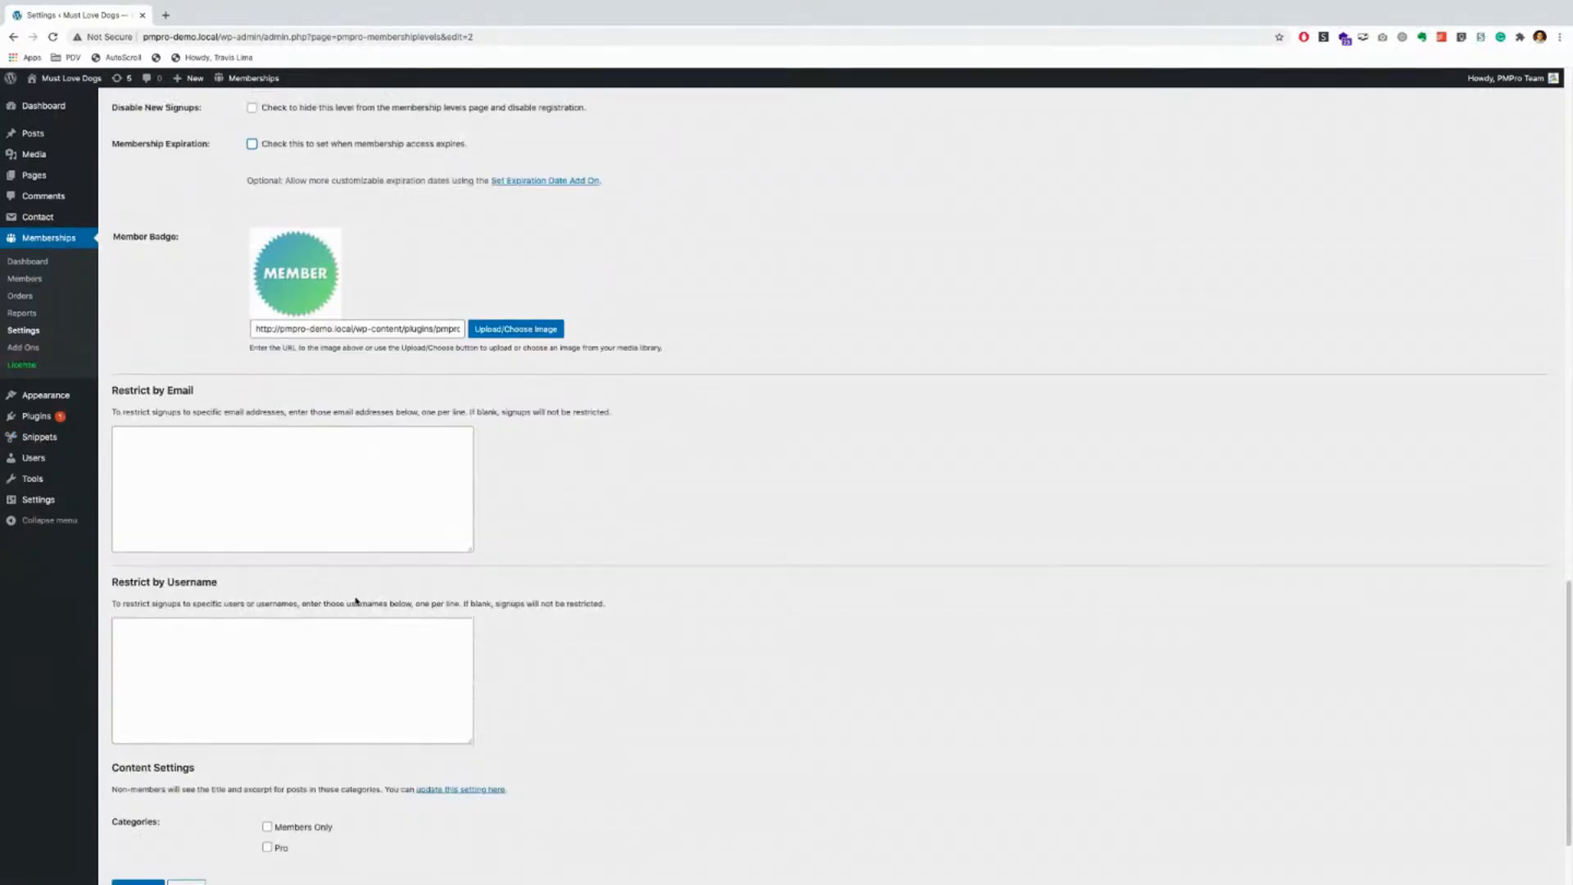
{"action": "left_click", "coordinate": [217, 404]}
{"action": "left_click", "coordinate": [235, 587]}
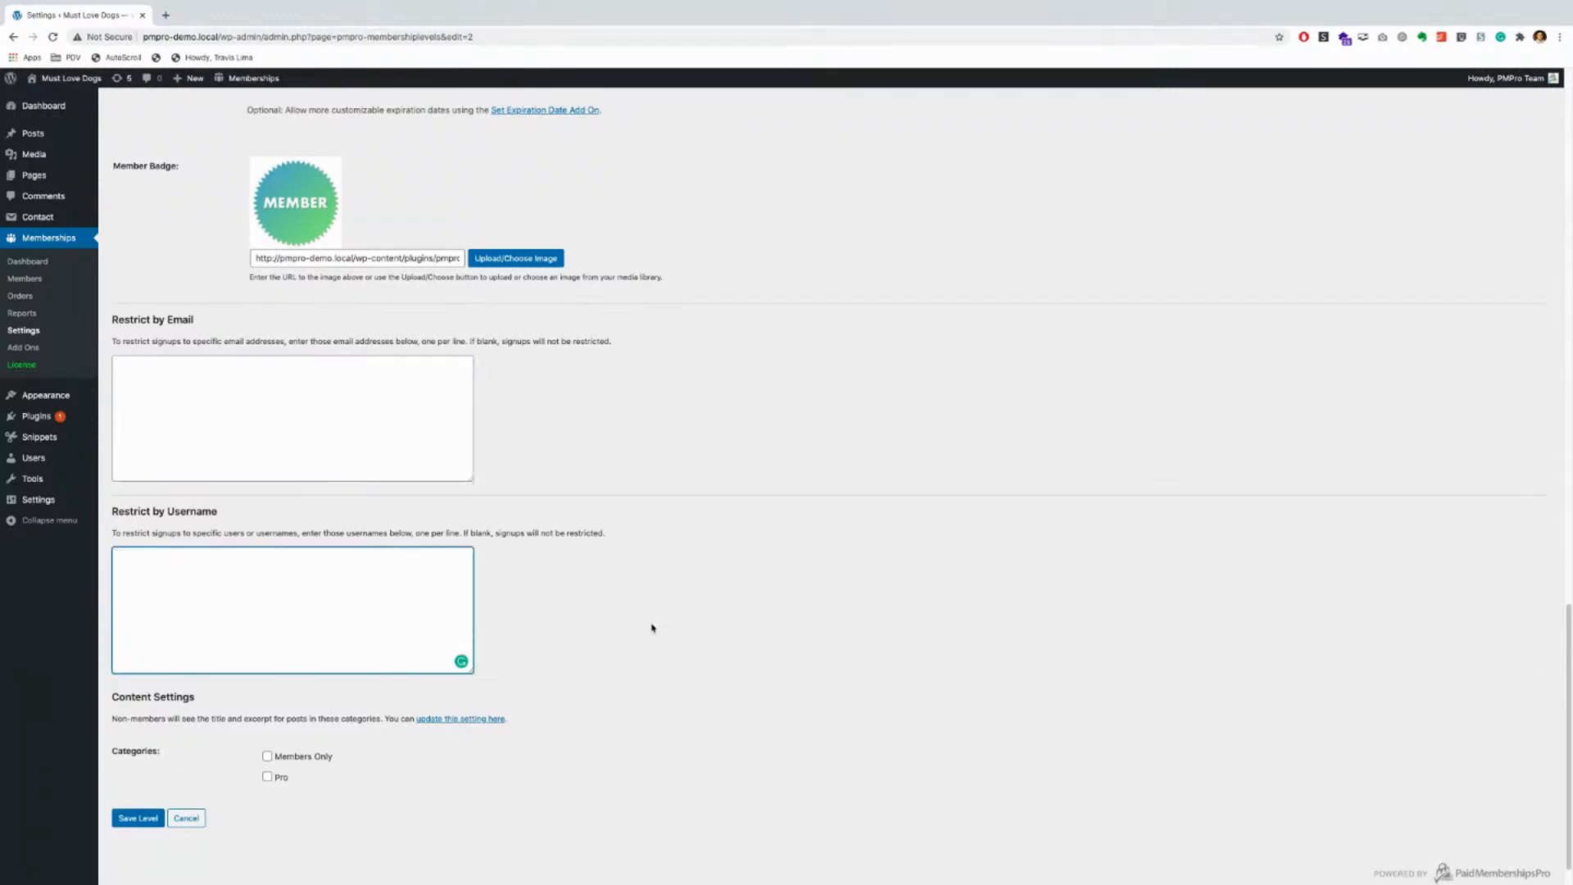
{"action": "scroll", "coordinate": [484, 567], "scroll_direction": "down", "scroll_amount": 1}
{"action": "scroll", "coordinate": [836, 580], "scroll_direction": "down", "scroll_amount": 1}
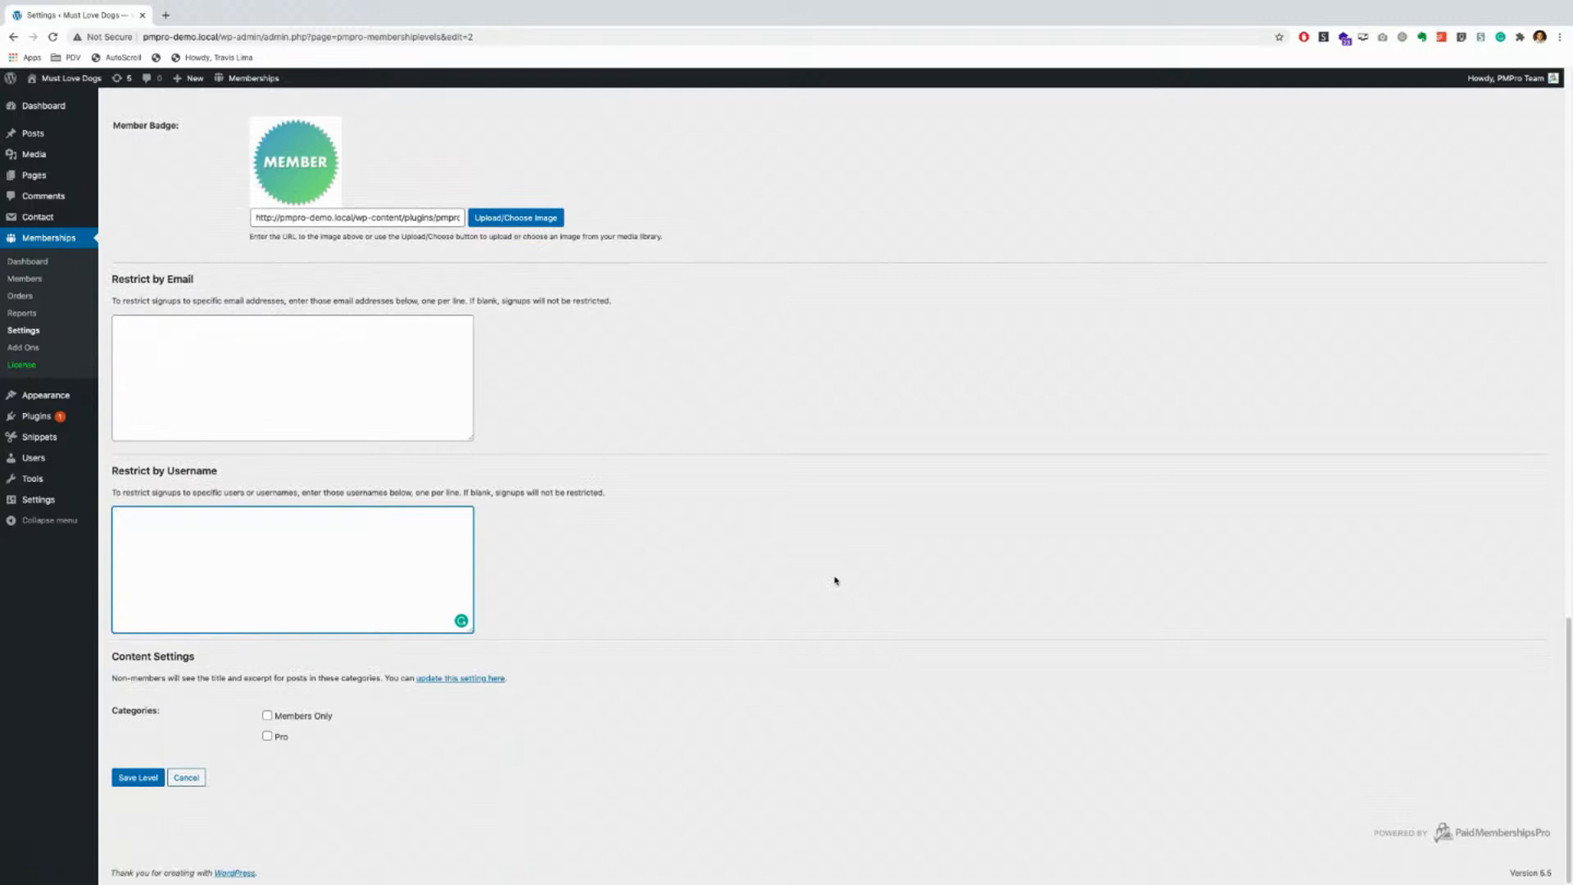
{"action": "left_click", "coordinate": [754, 662]}
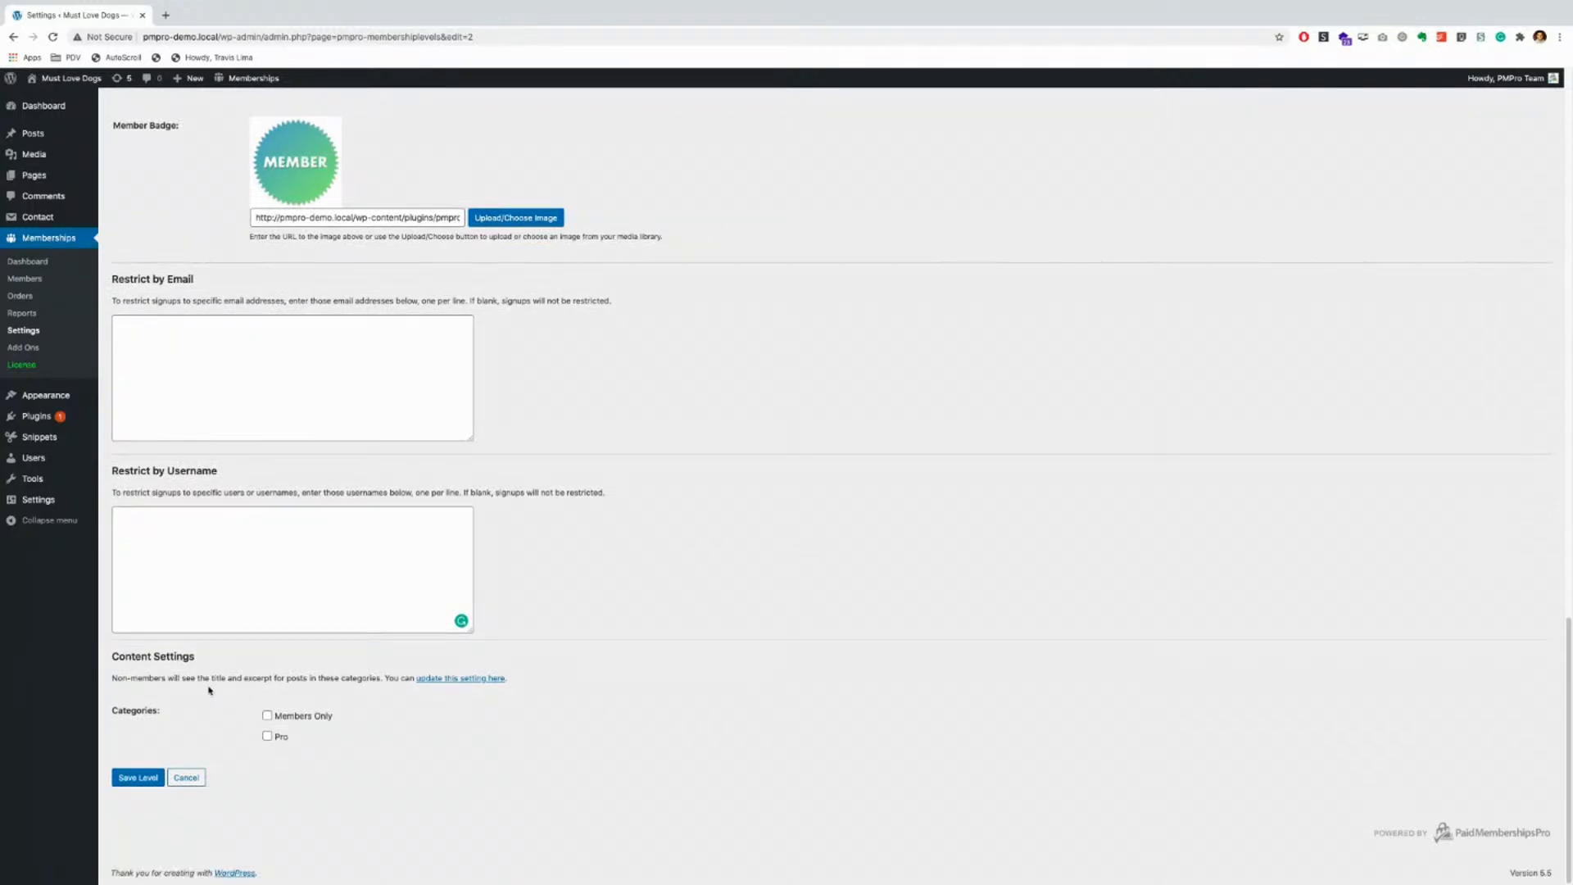
Step: Restrict the Members Only category to the Gold level under Content Settings
{"action": "left_click_drag", "start_coordinate": [112, 658], "coordinate": [207, 663]}
{"action": "left_click", "coordinate": [244, 706]}
{"action": "left_click", "coordinate": [267, 718]}
{"action": "mouse_move", "coordinate": [36, 137]}
Step: Untick Members Only and return to the Paid Memberships Pro Dashboard without saving the Gold level
{"action": "scroll", "coordinate": [204, 752], "scroll_direction": "up", "scroll_amount": 20}
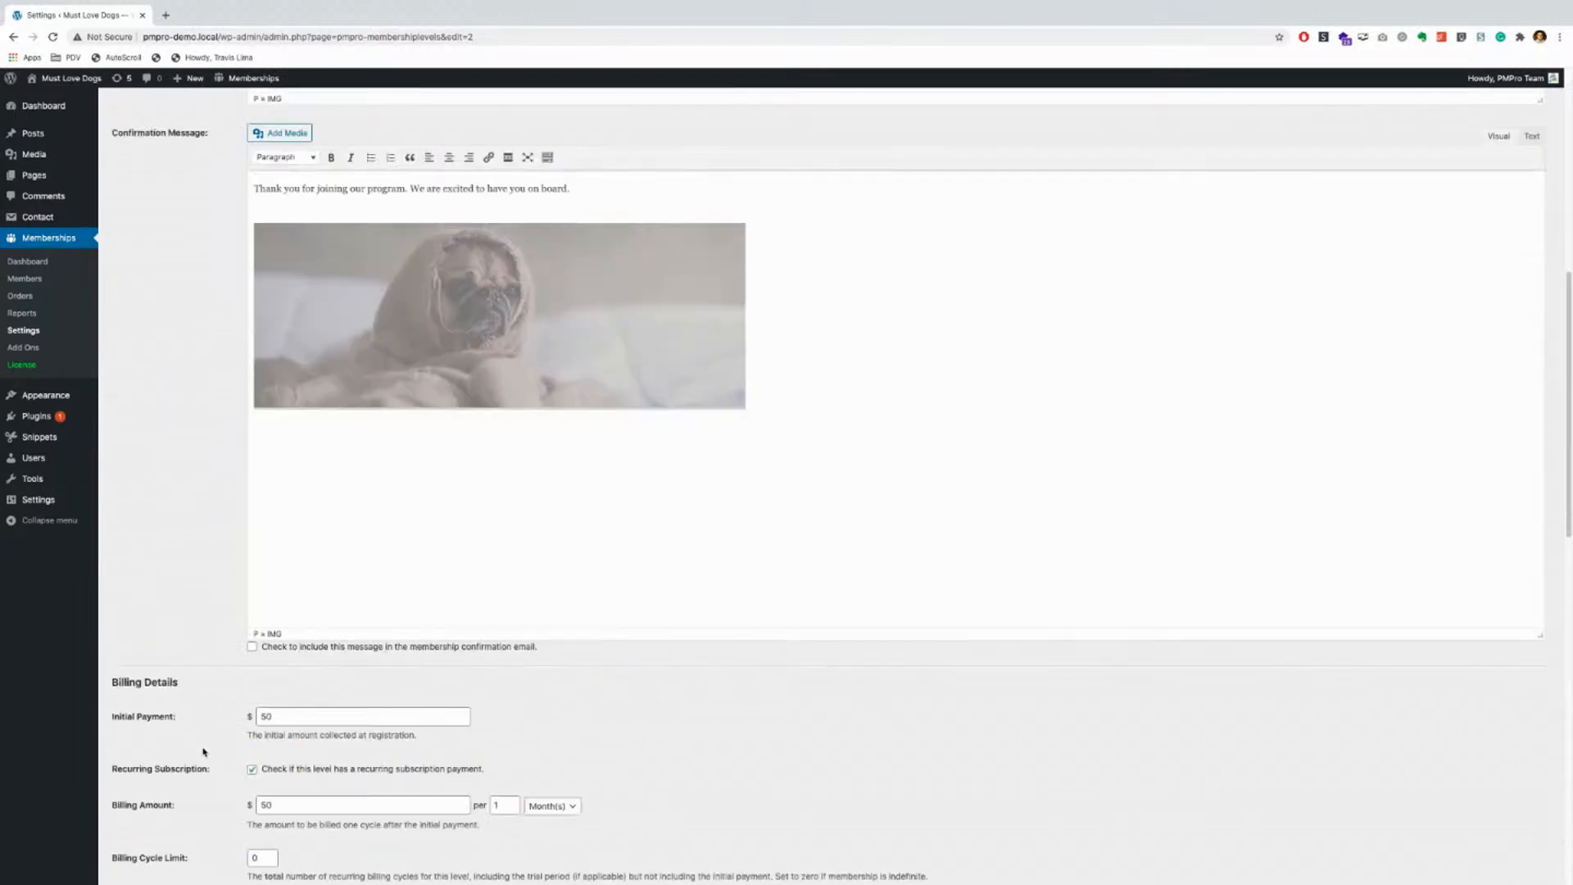
{"action": "scroll", "coordinate": [204, 751], "scroll_direction": "up", "scroll_amount": 2}
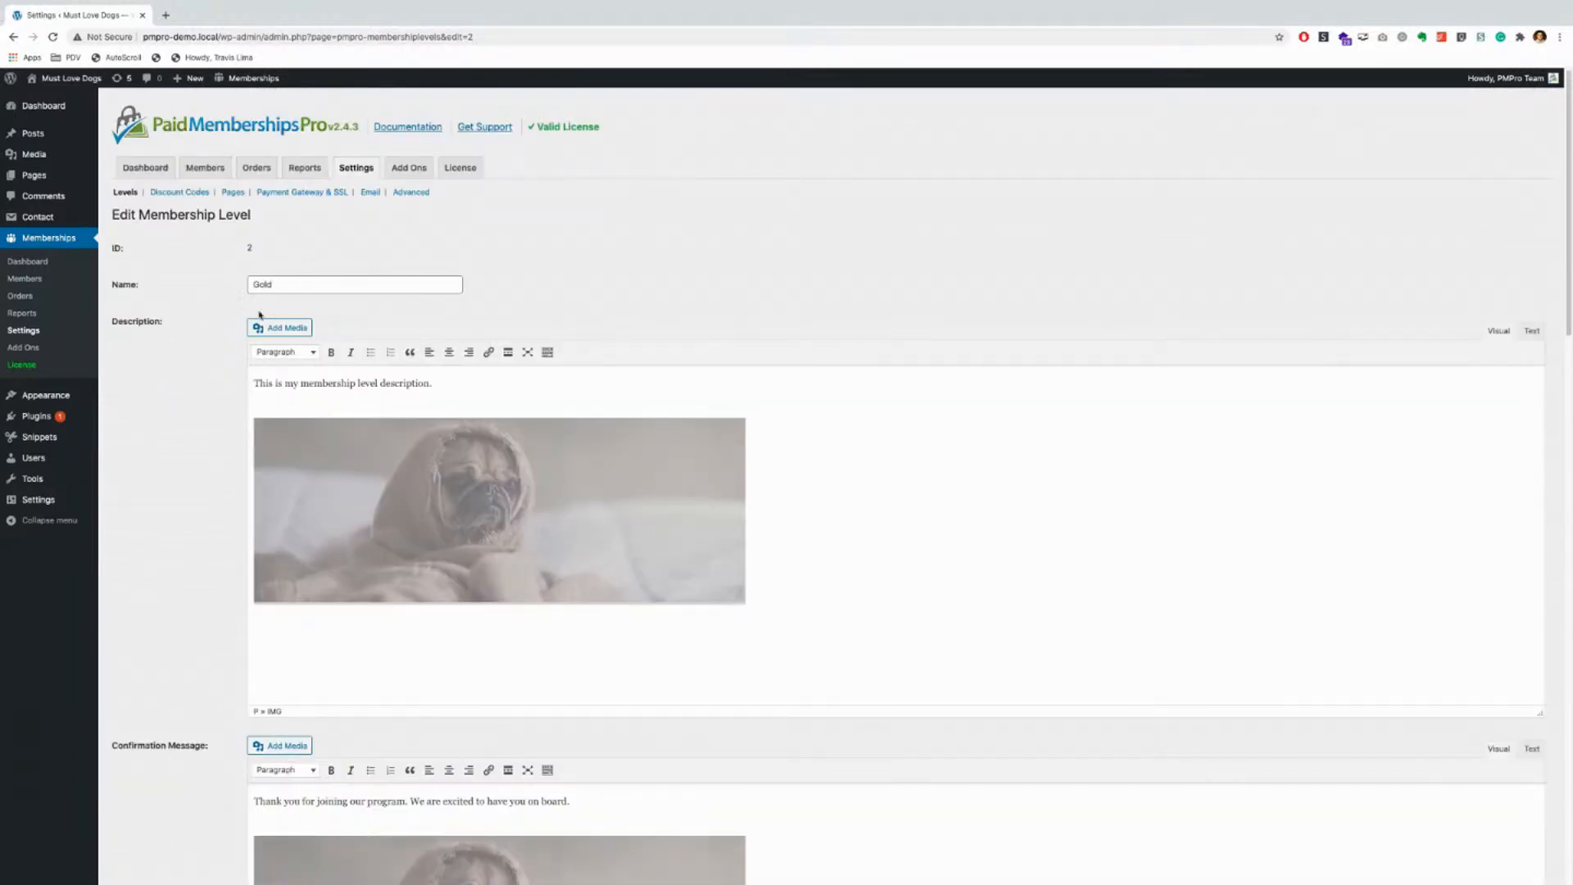
{"action": "scroll", "coordinate": [215, 578], "scroll_direction": "down", "scroll_amount": 20}
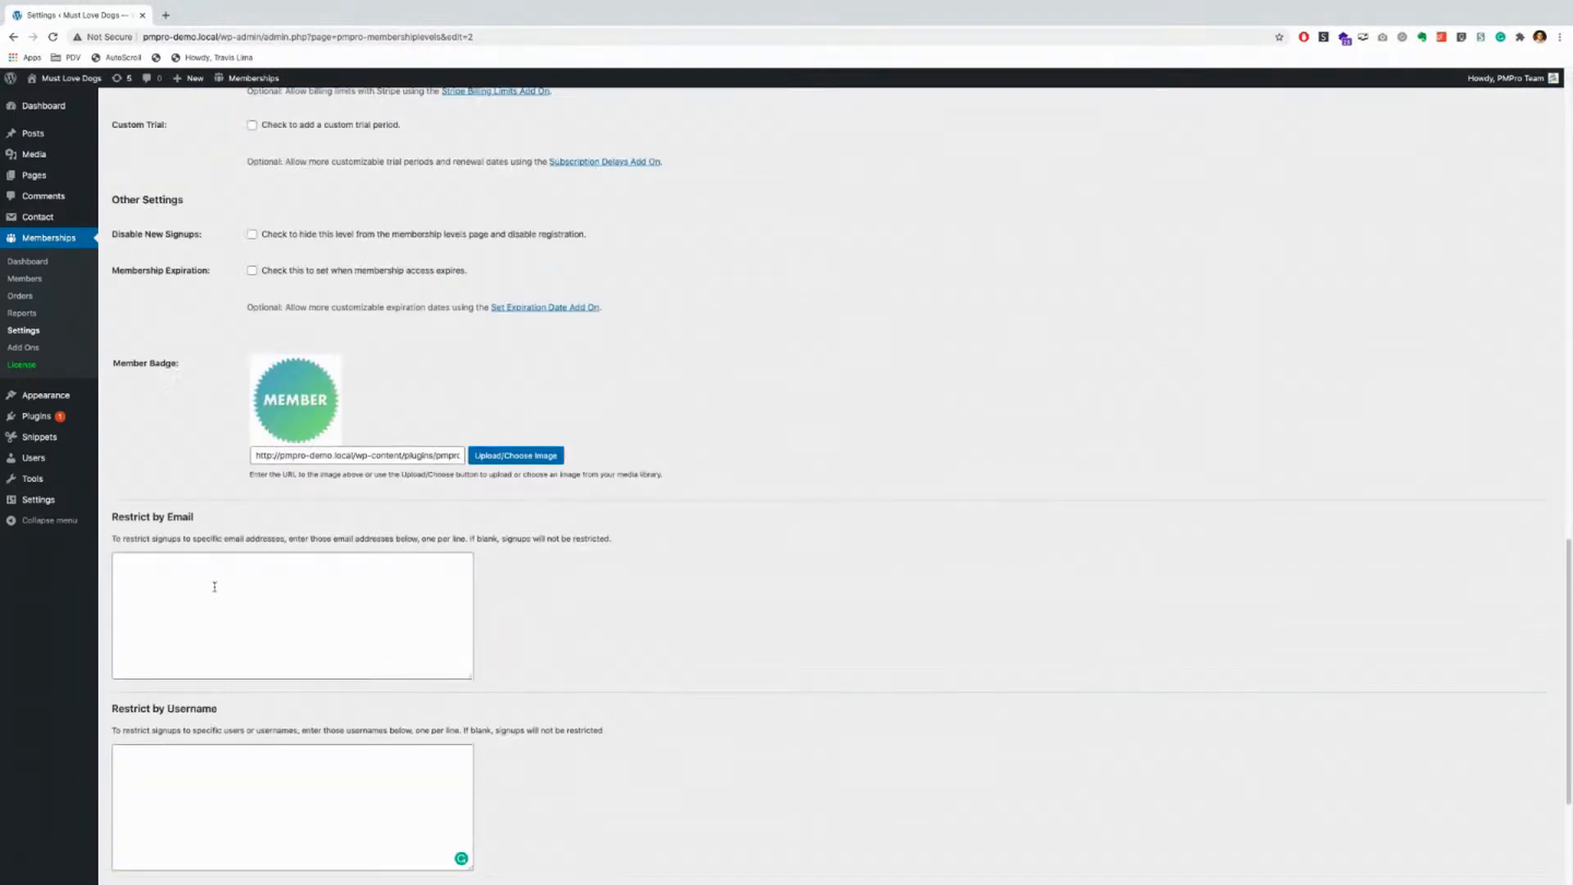
{"action": "left_click", "coordinate": [267, 715]}
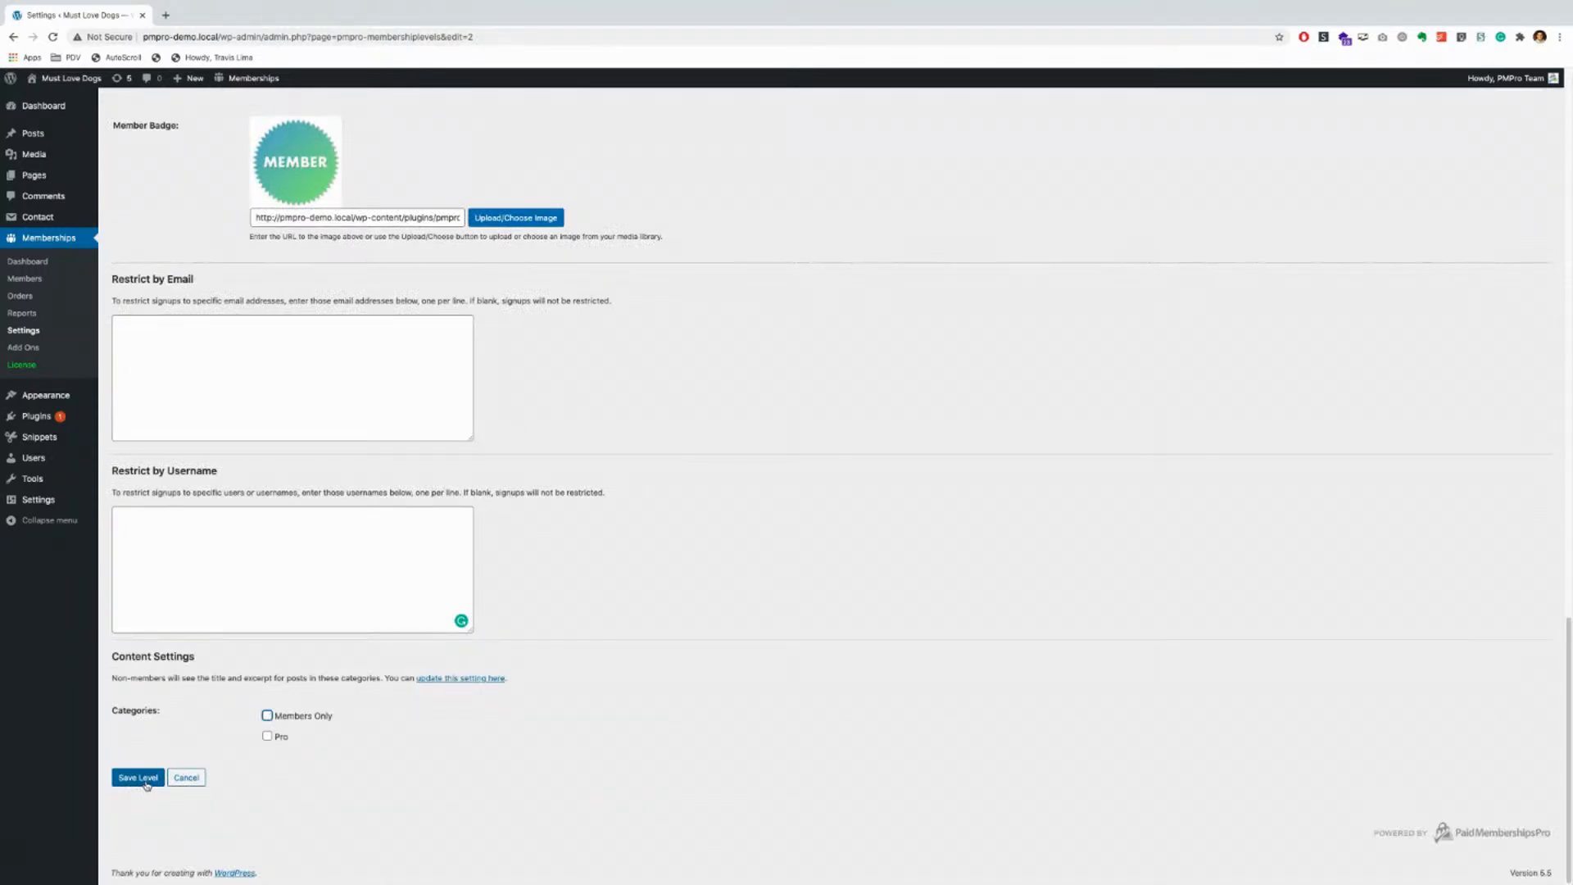
{"action": "scroll", "coordinate": [148, 784], "scroll_direction": "up", "scroll_amount": 5}
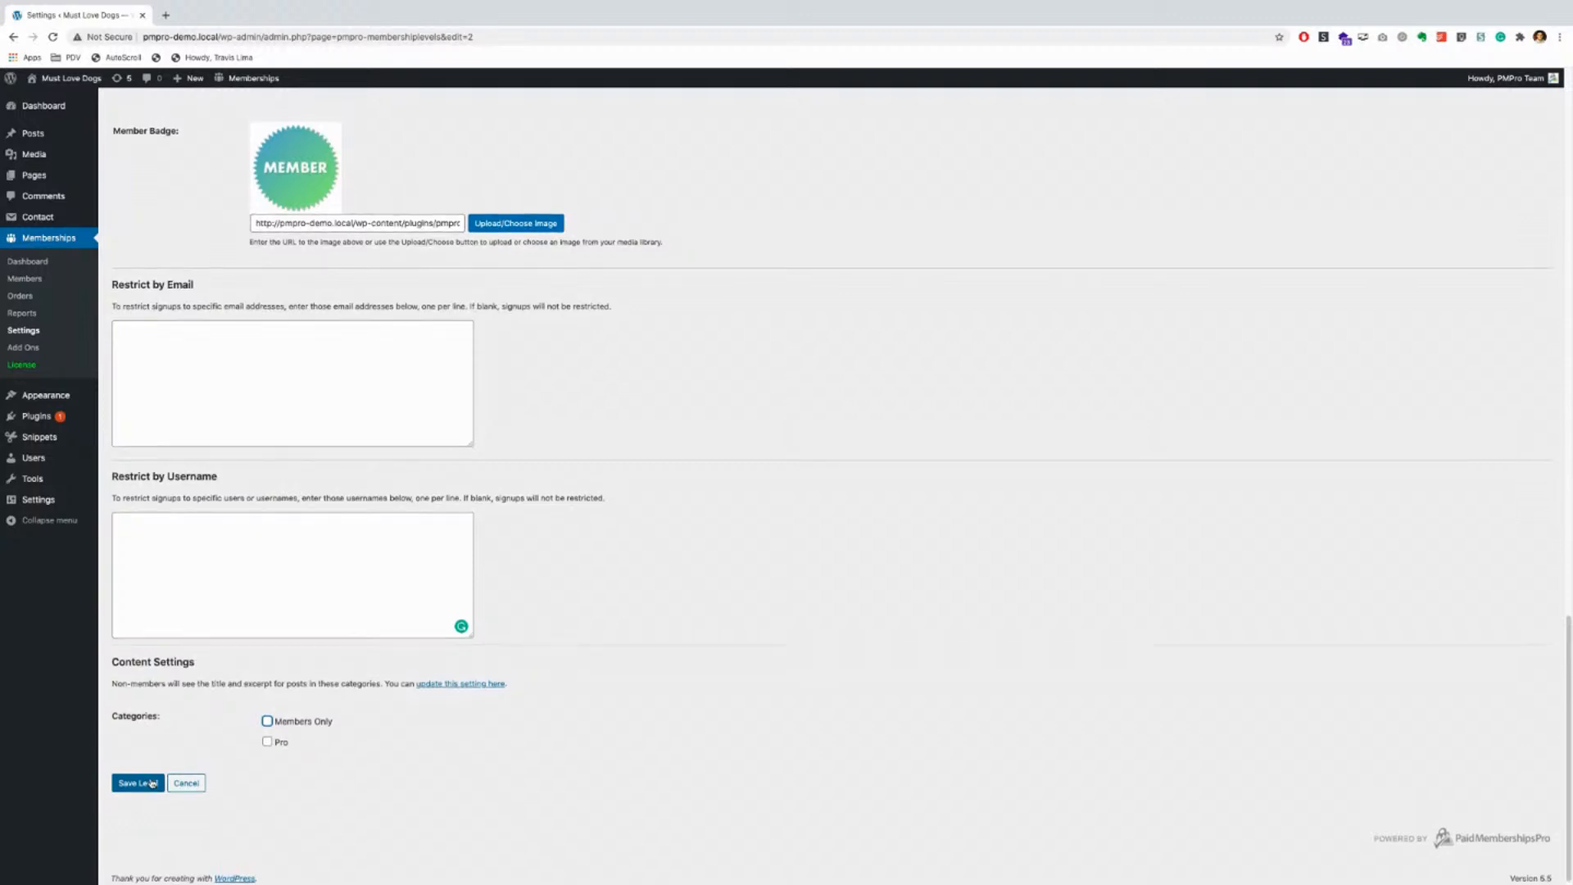
{"action": "scroll", "coordinate": [152, 783], "scroll_direction": "up", "scroll_amount": 15}
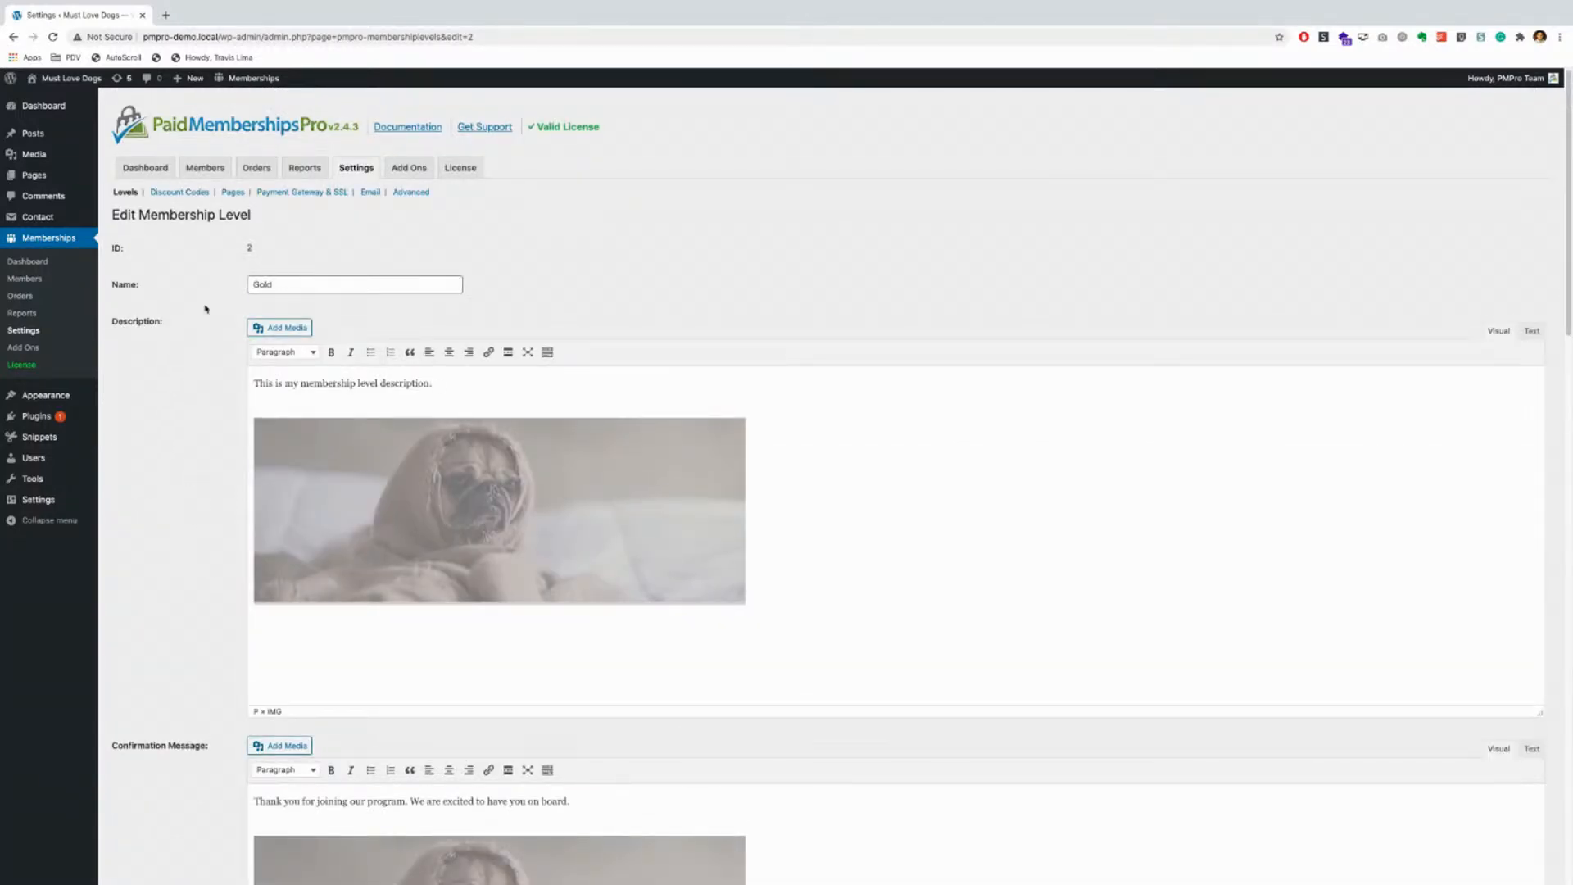
{"action": "left_click", "coordinate": [153, 172]}
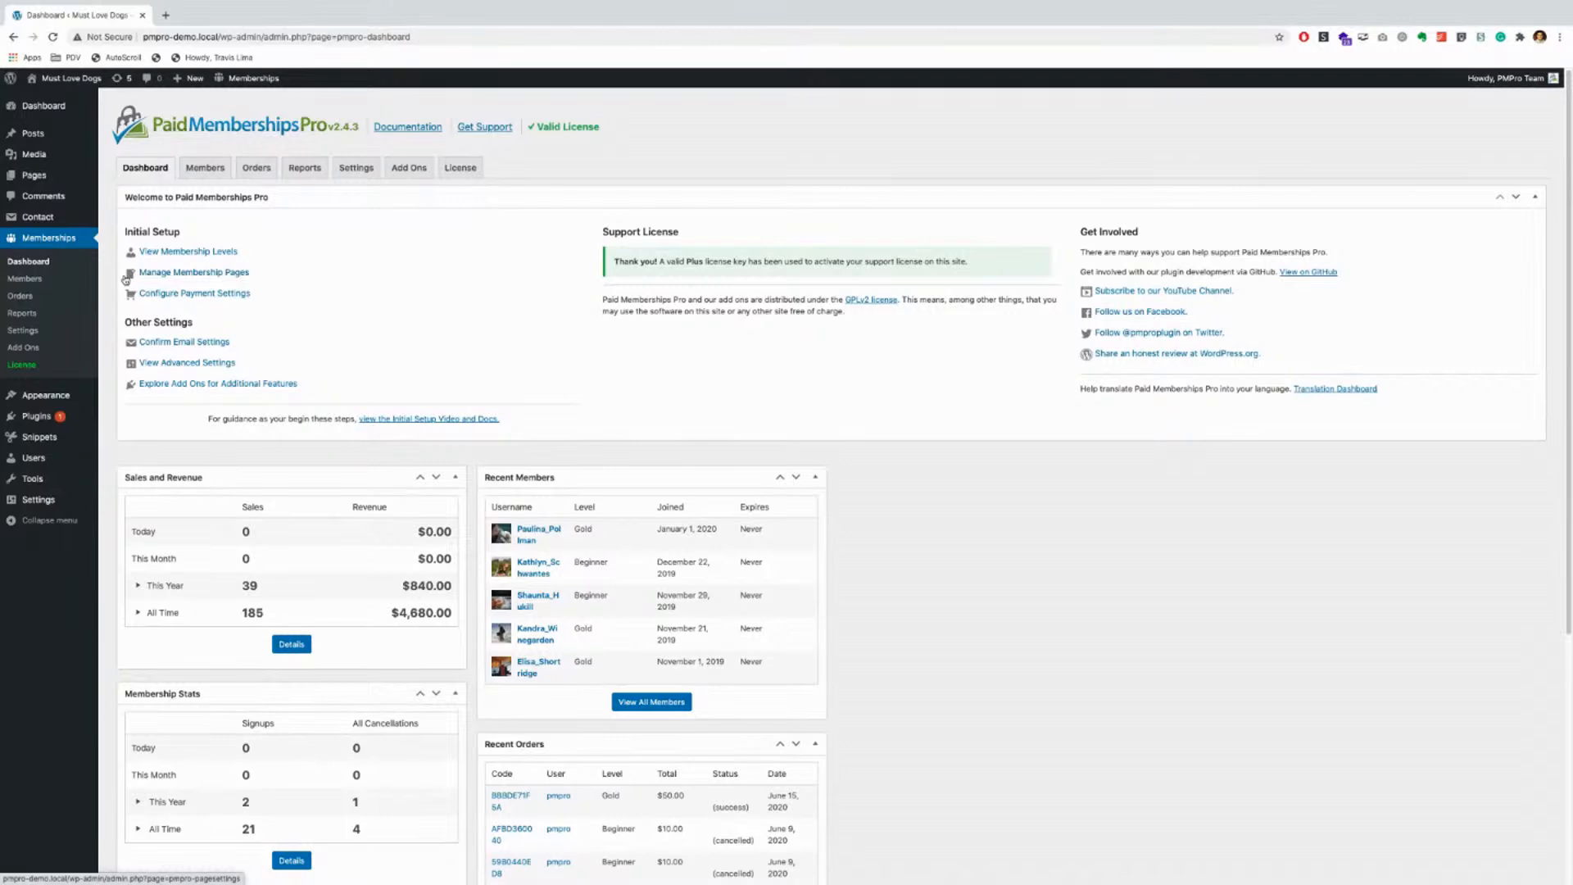
Step: Open Page Settings via Manage Membership Pages under Initial Setup
{"action": "left_click", "coordinate": [205, 273]}
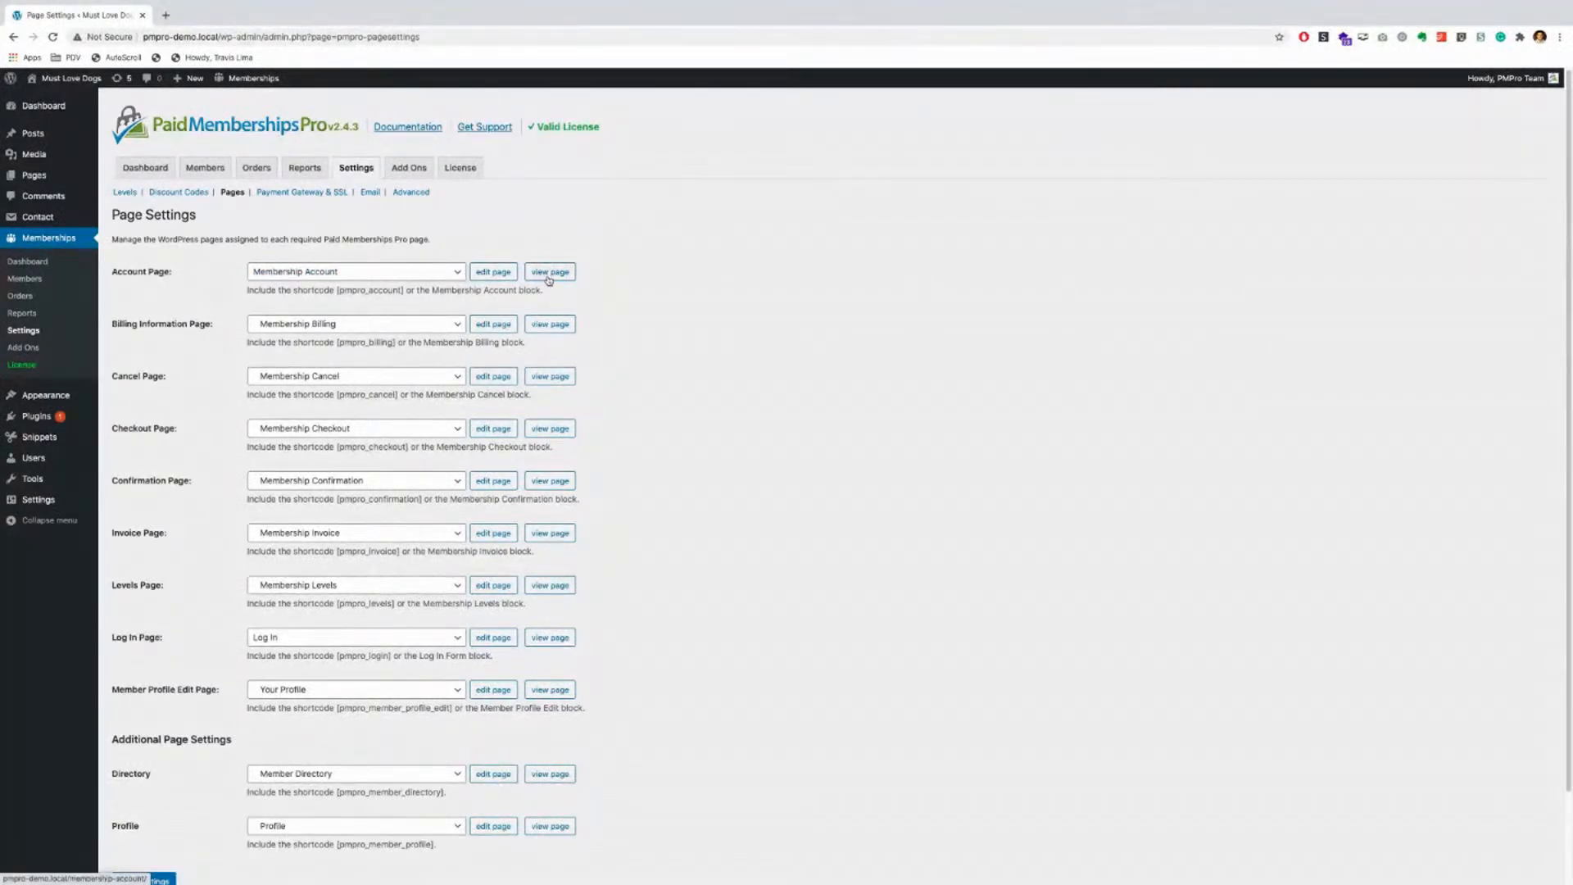
Step: Keep Membership Account as the Account Page and view that page in a new tab
{"action": "left_click", "coordinate": [443, 271]}
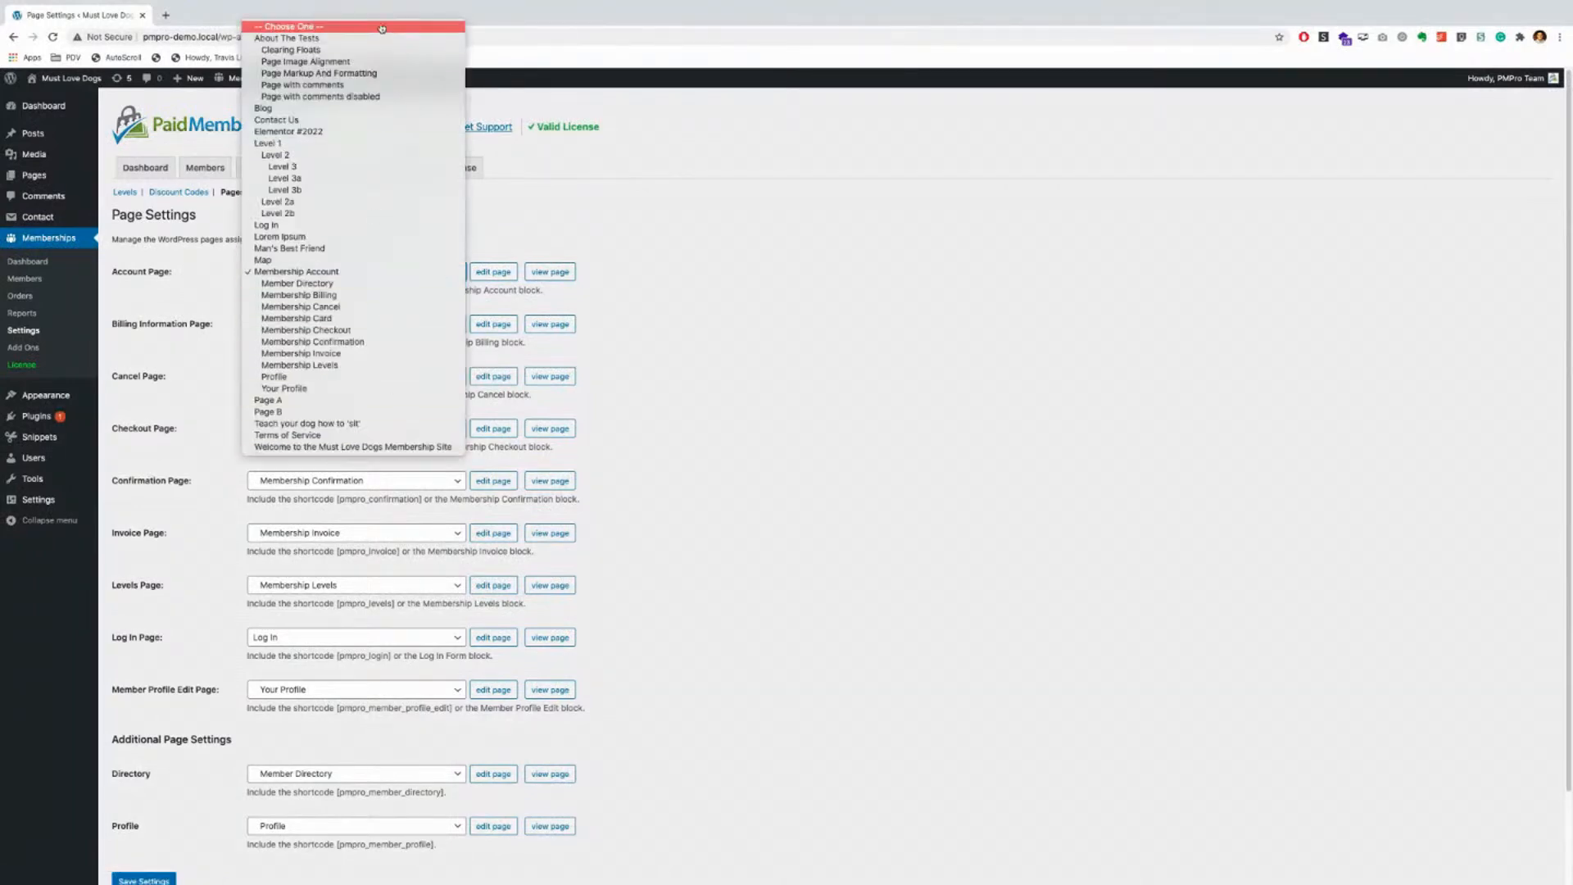
{"action": "left_click", "coordinate": [698, 286]}
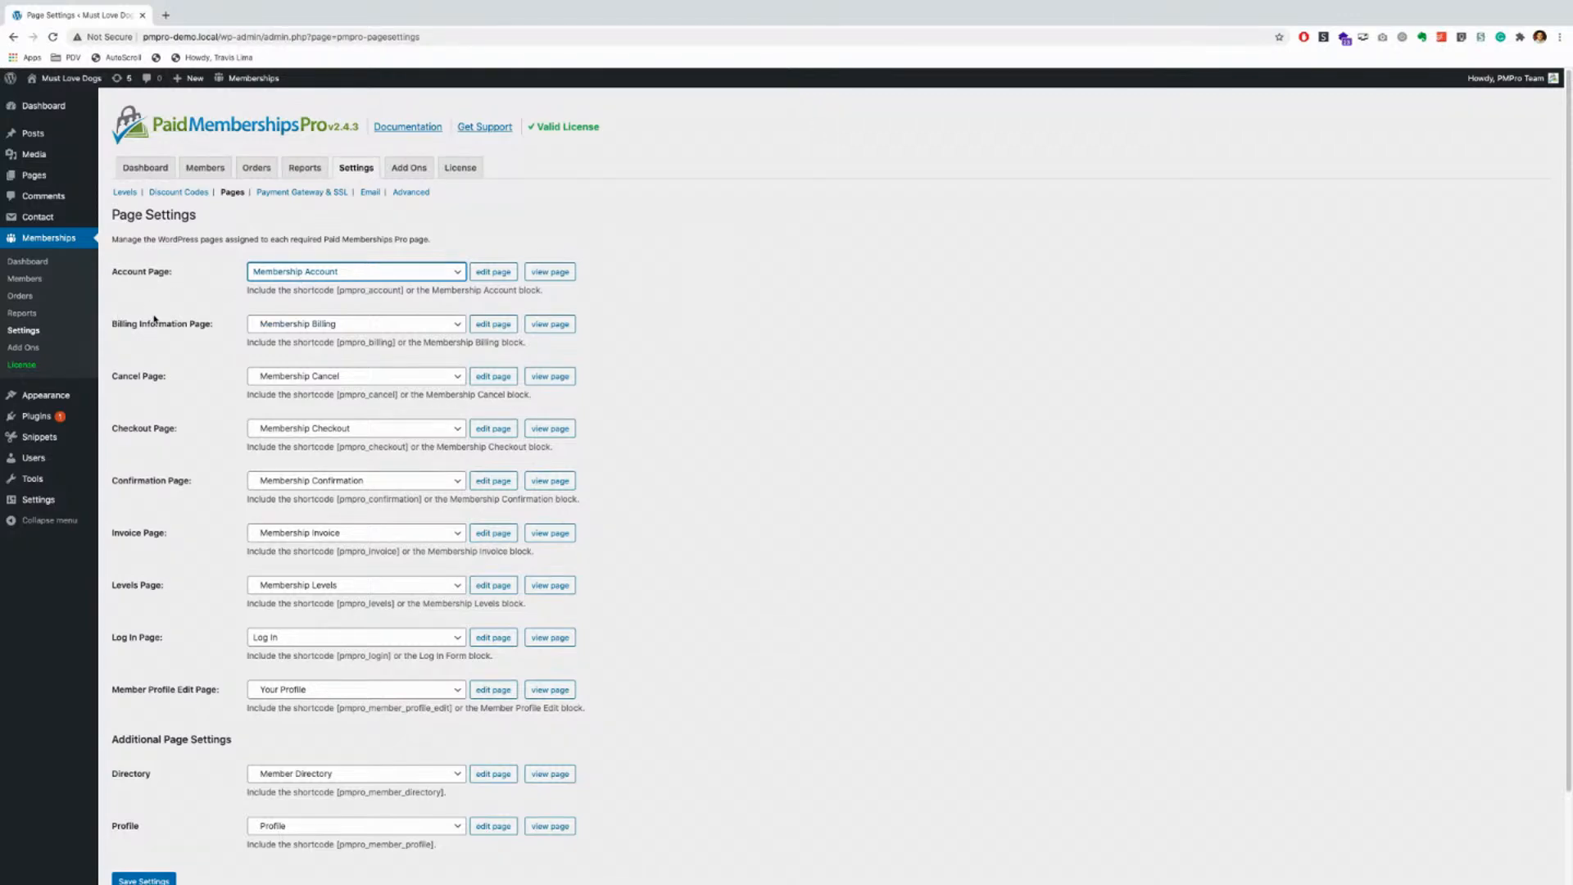
{"action": "scroll", "coordinate": [162, 343], "scroll_direction": "down", "scroll_amount": 1}
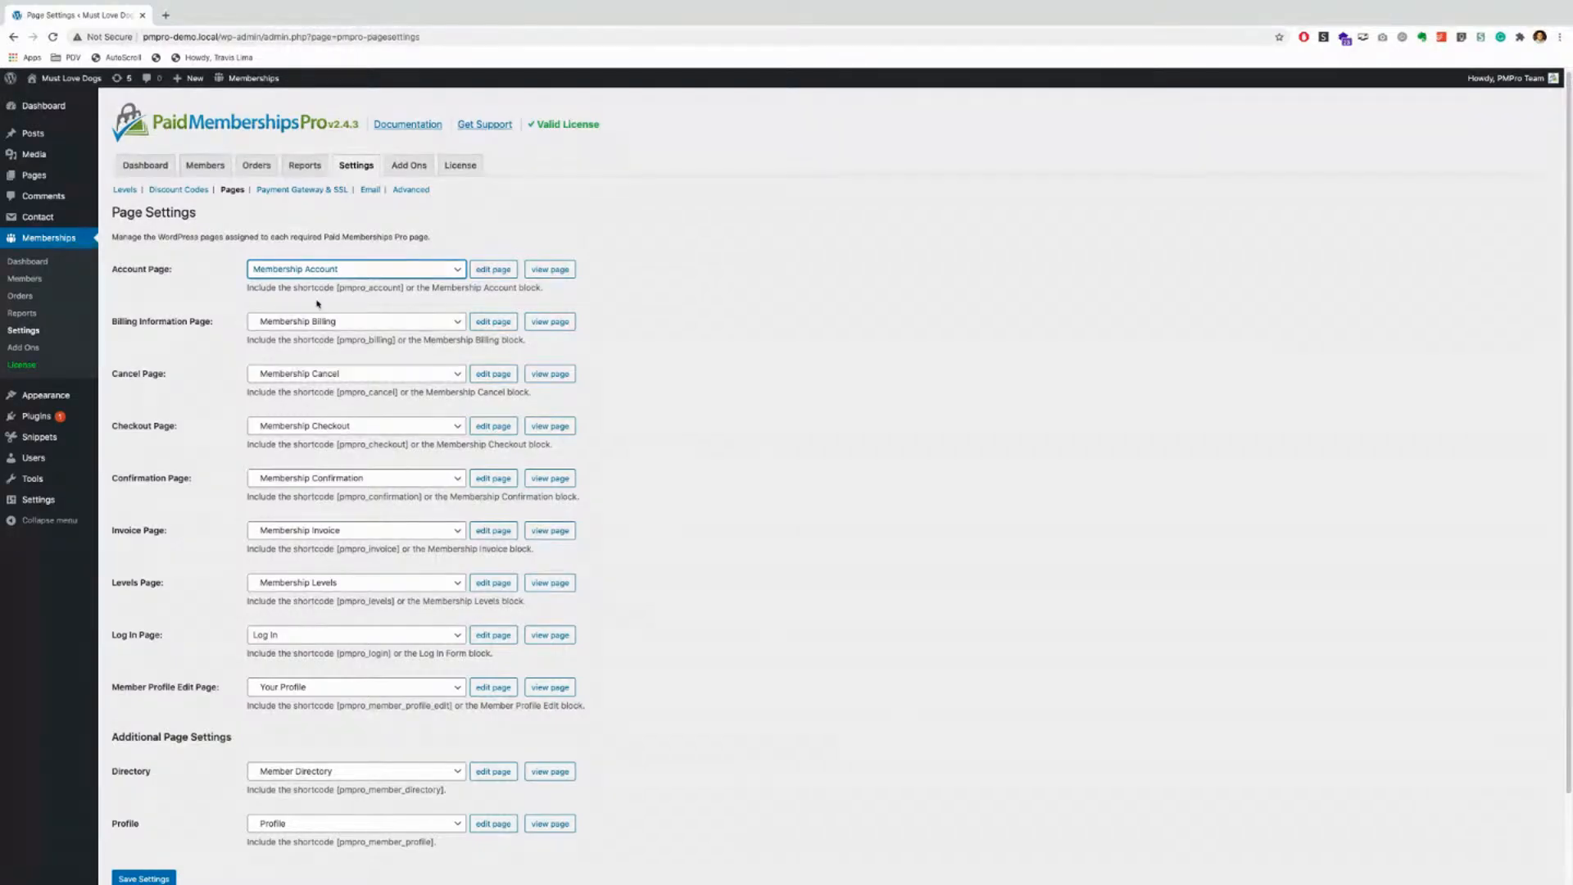
{"action": "left_click", "coordinate": [553, 271]}
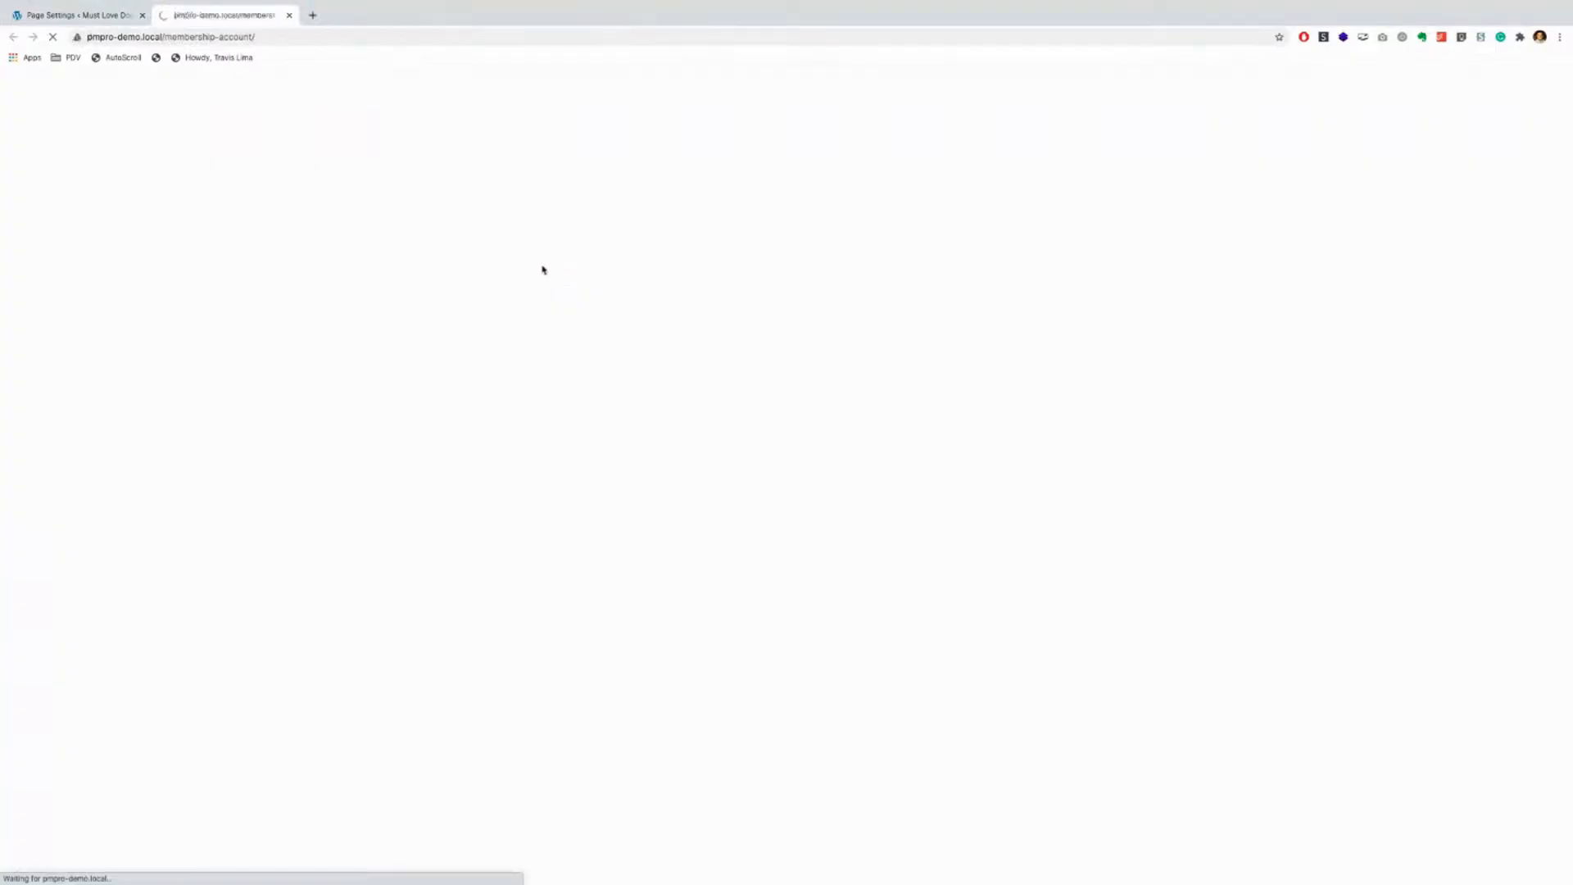
Step: Look over the front-end Membership Account page, then close its tab to return to Page Settings
{"action": "scroll", "coordinate": [288, 278], "scroll_direction": "down", "scroll_amount": 2}
{"action": "scroll", "coordinate": [288, 277], "scroll_direction": "down", "scroll_amount": 5}
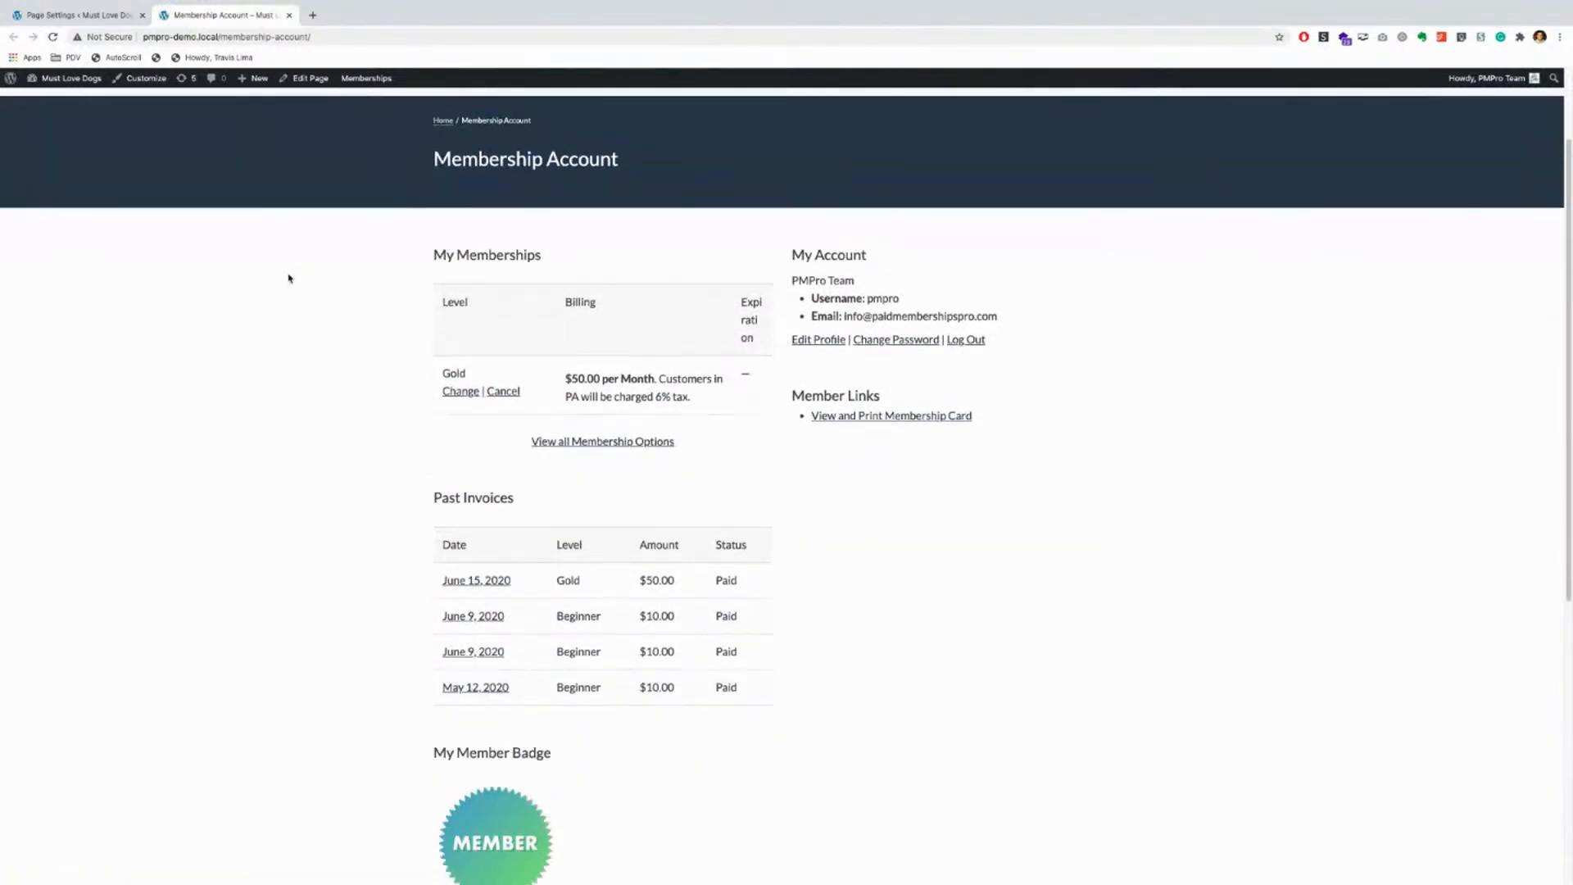
{"action": "scroll", "coordinate": [288, 278], "scroll_direction": "up", "scroll_amount": 2}
{"action": "scroll", "coordinate": [289, 278], "scroll_direction": "up", "scroll_amount": 2}
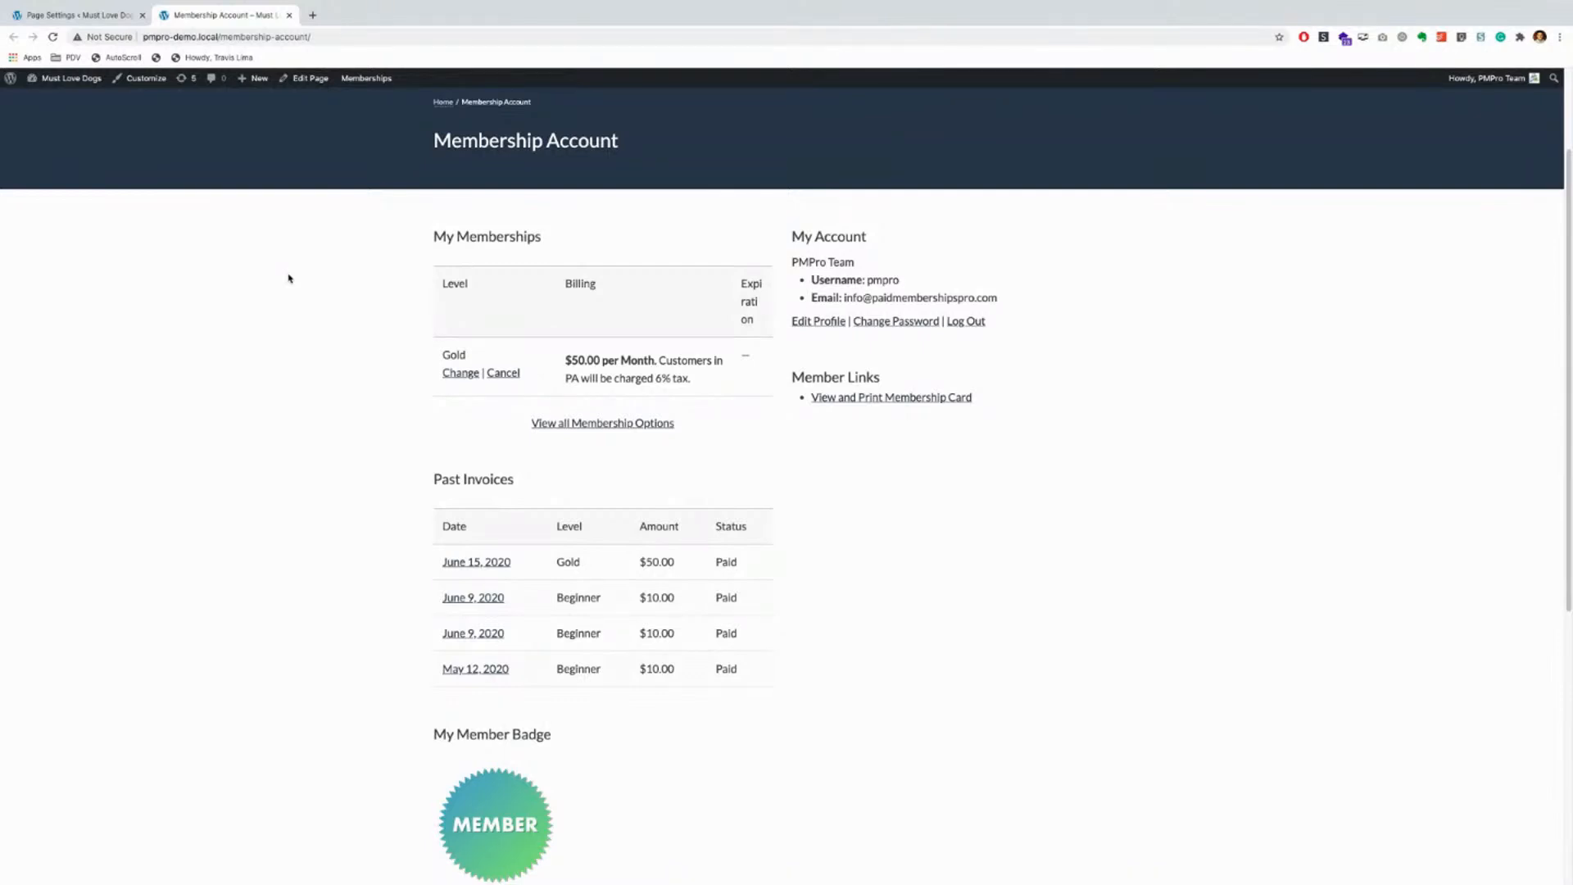
{"action": "scroll", "coordinate": [288, 278], "scroll_direction": "up", "scroll_amount": 3}
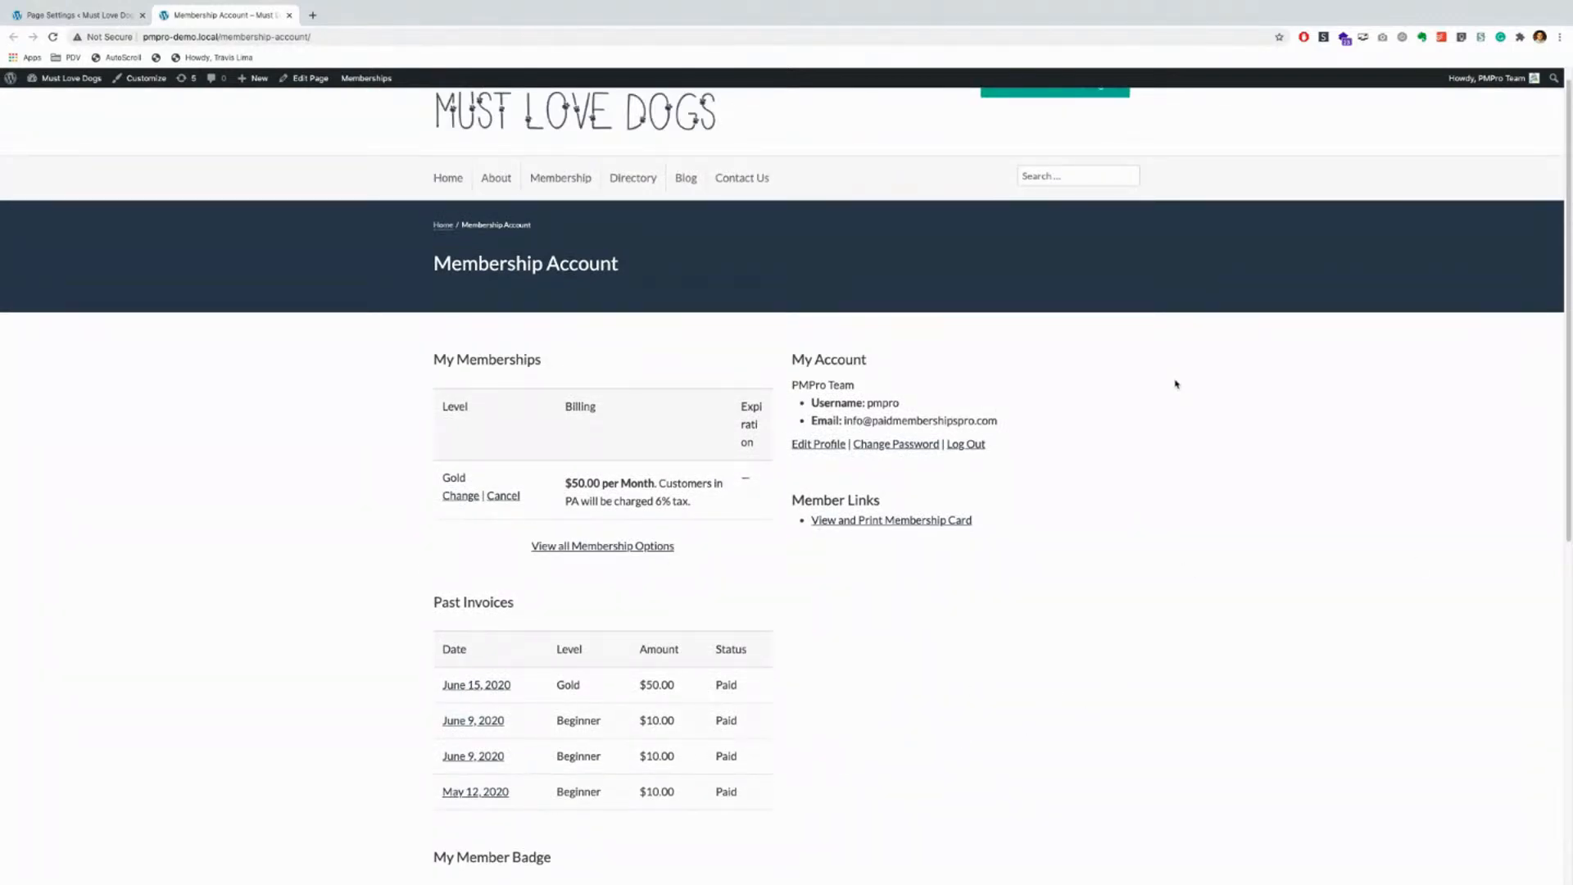
{"action": "scroll", "coordinate": [1135, 465], "scroll_direction": "down", "scroll_amount": 1}
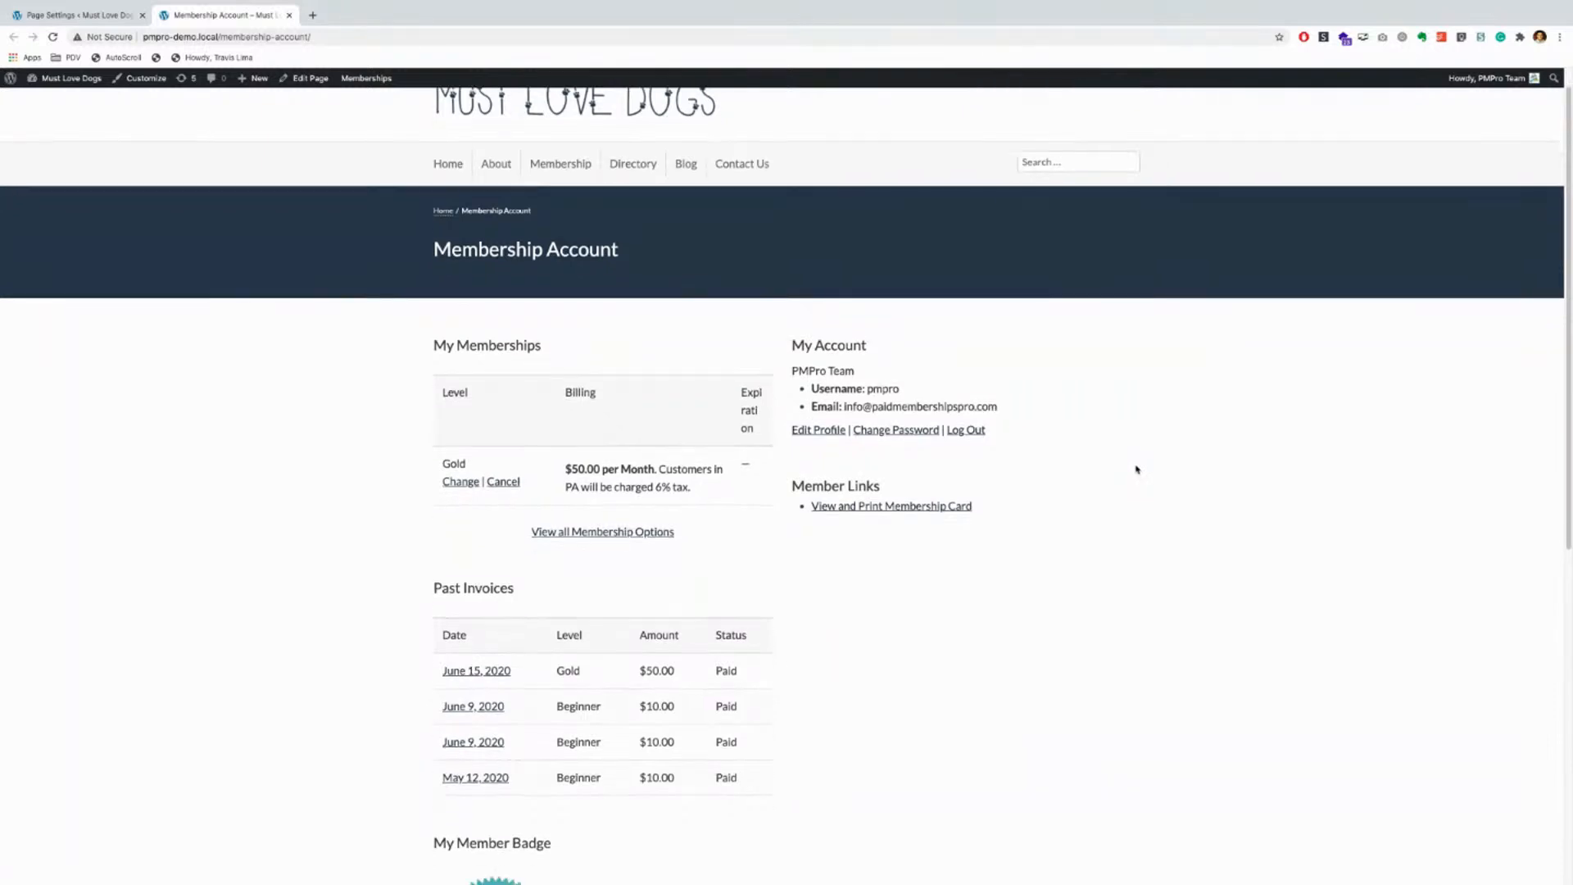
{"action": "scroll", "coordinate": [1137, 469], "scroll_direction": "down", "scroll_amount": 1}
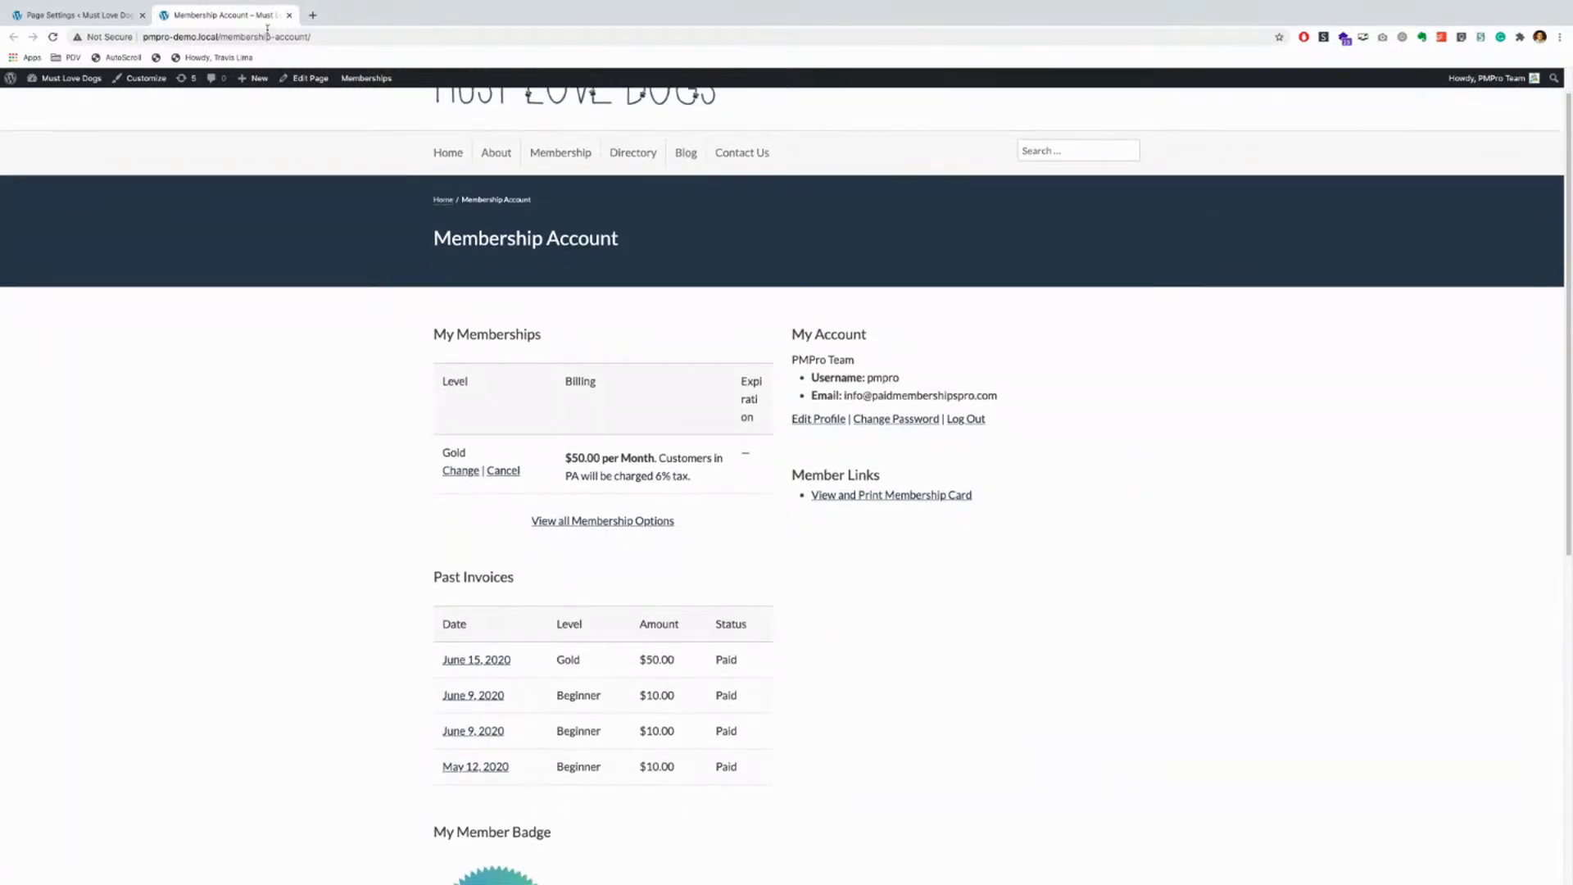
{"action": "left_click", "coordinate": [289, 15]}
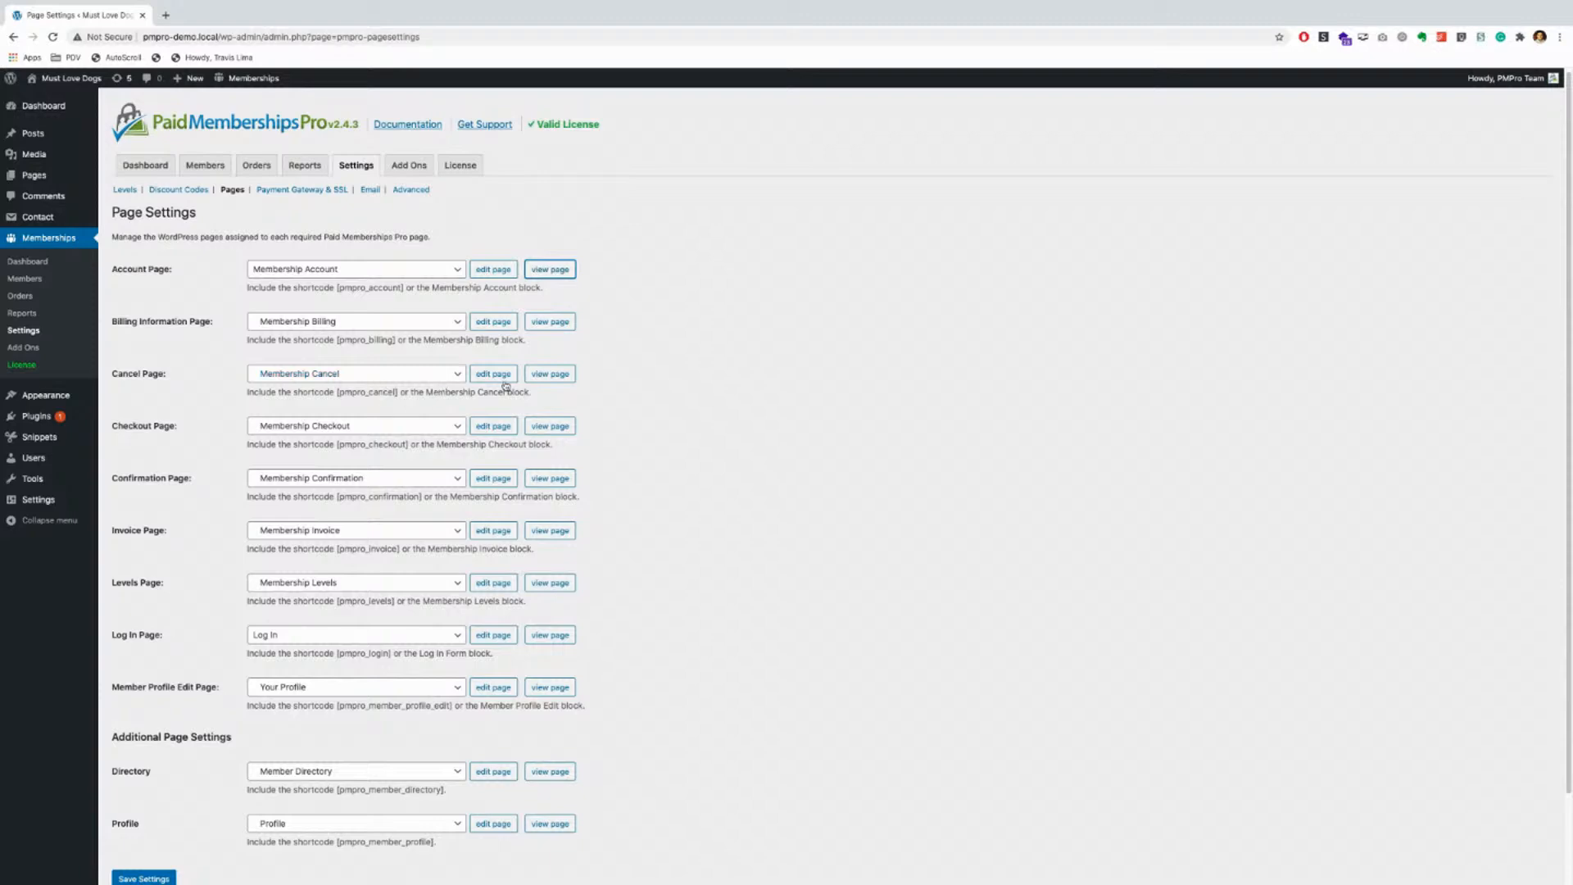
Step: Assign About The Tests as the Cancel Page, replacing Membership Cancel
{"action": "left_click", "coordinate": [408, 374]}
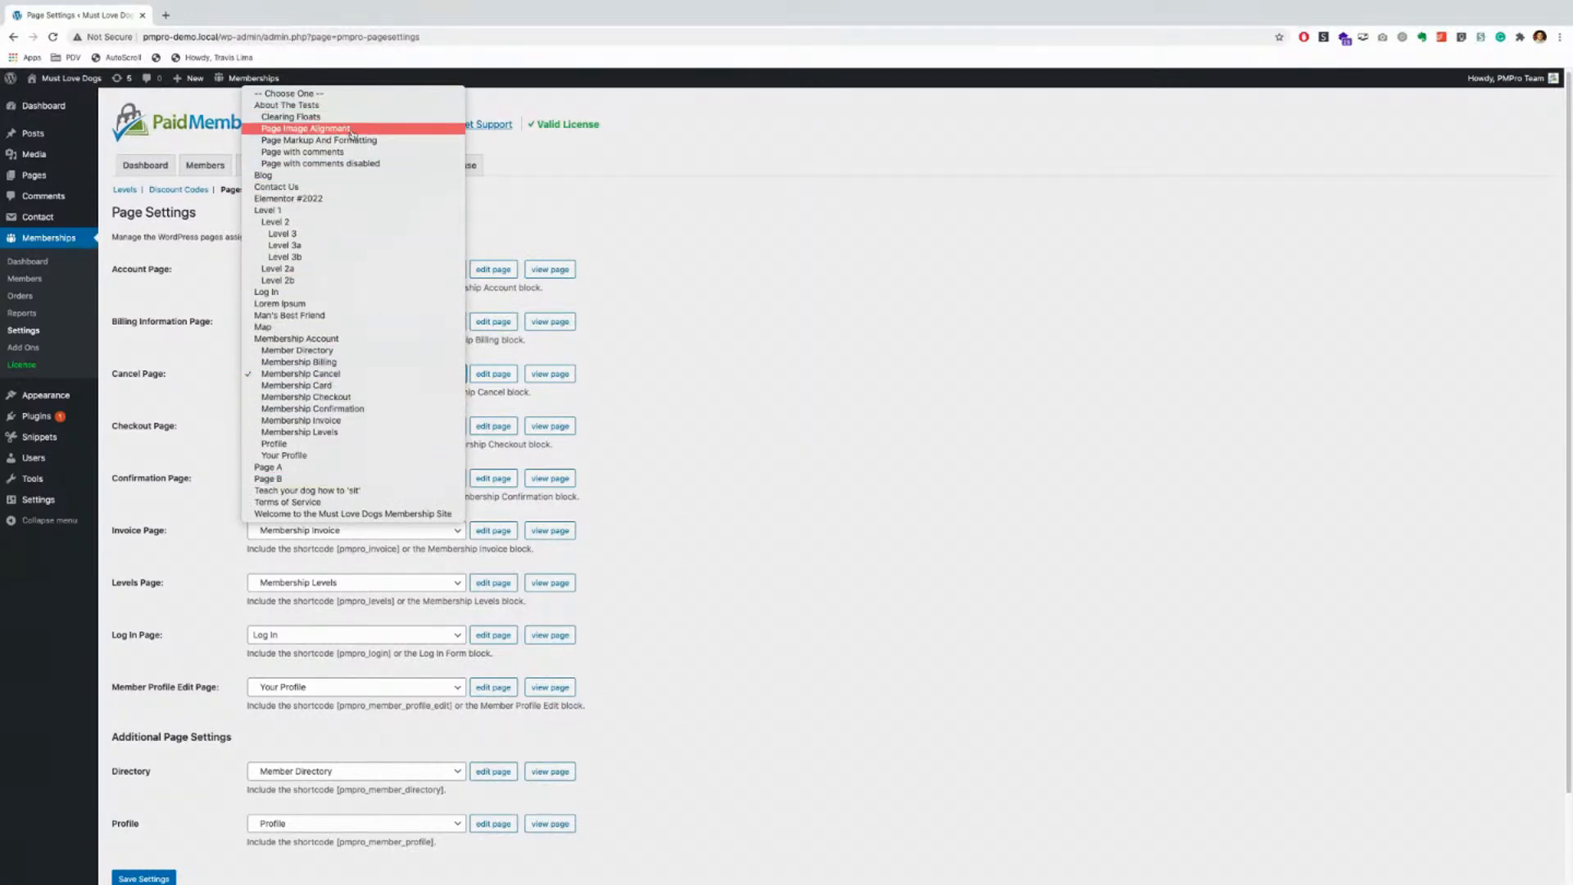
{"action": "left_click", "coordinate": [712, 275]}
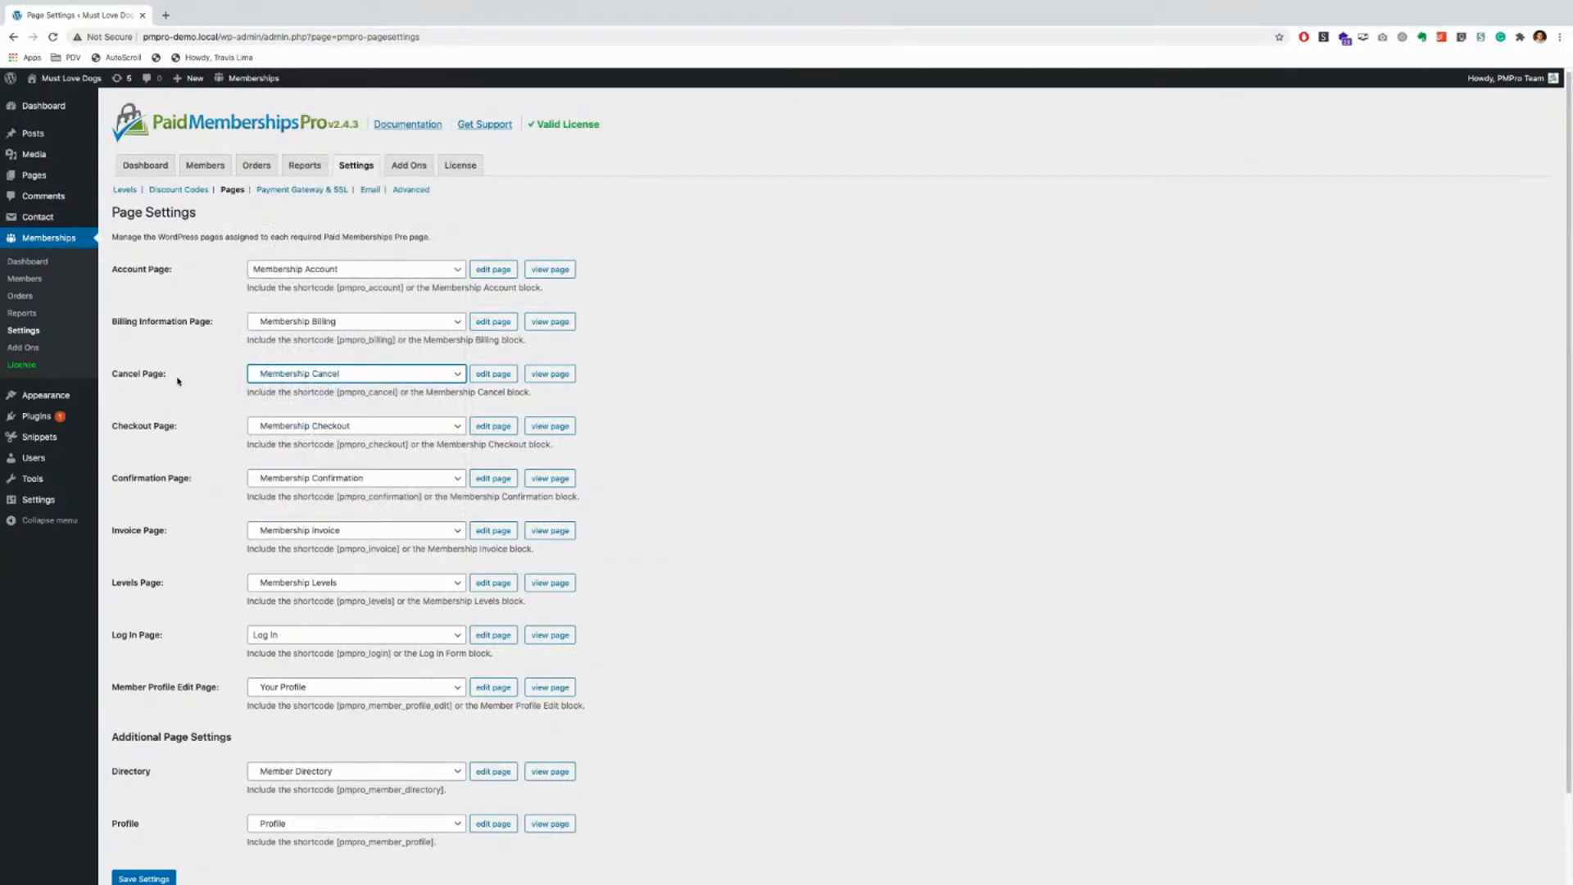
{"action": "left_click", "coordinate": [336, 375]}
{"action": "left_click", "coordinate": [313, 105]}
{"action": "scroll", "coordinate": [205, 501], "scroll_direction": "down", "scroll_amount": 2}
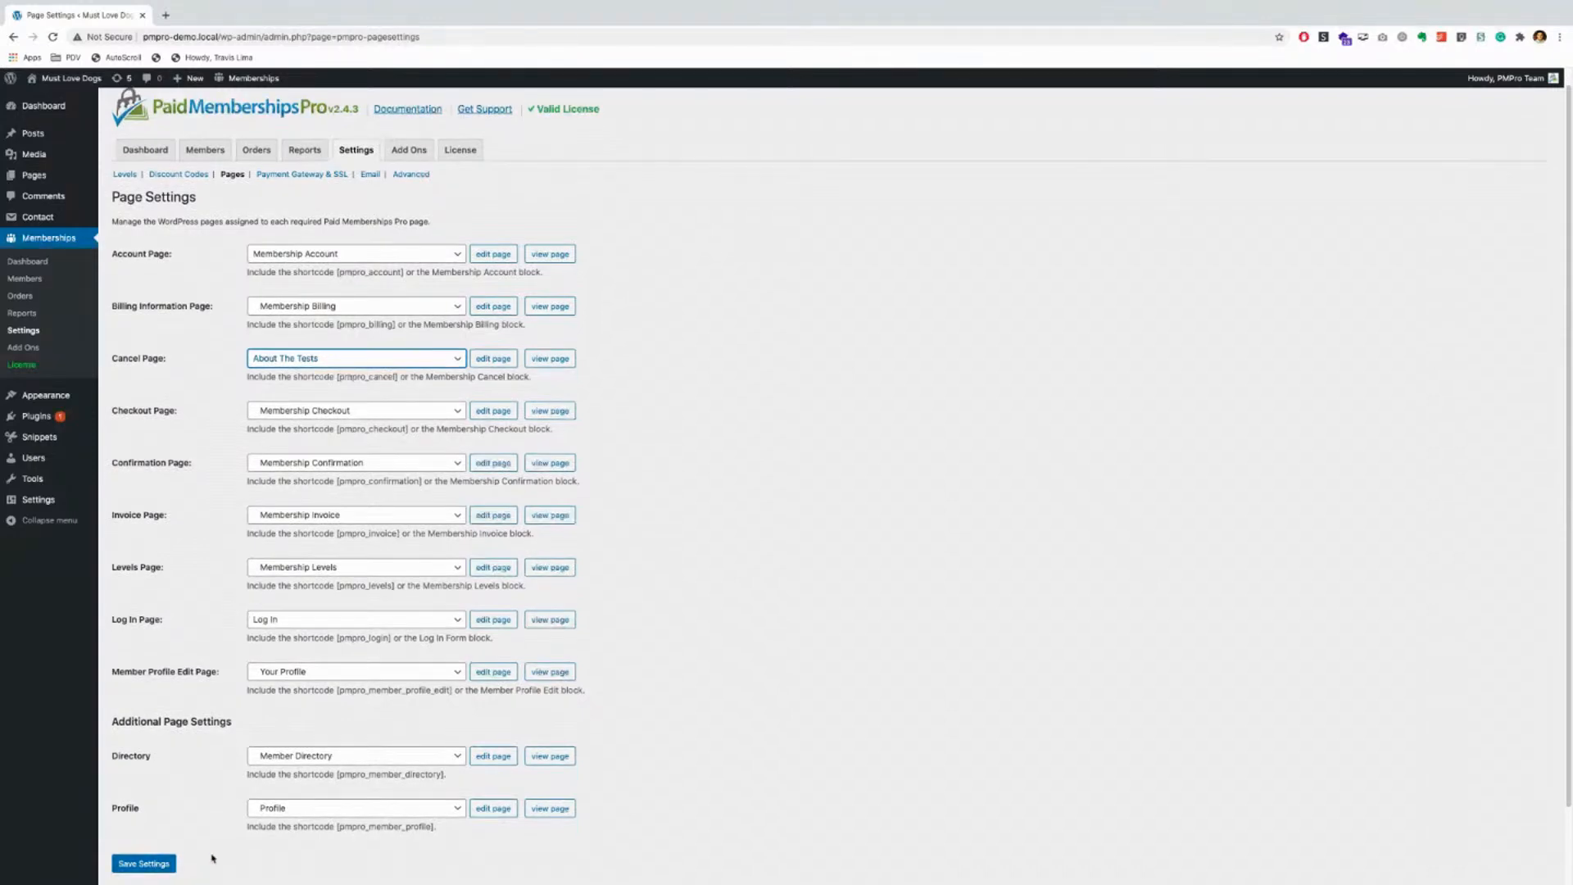
{"action": "scroll", "coordinate": [204, 487], "scroll_direction": "up", "scroll_amount": 1}
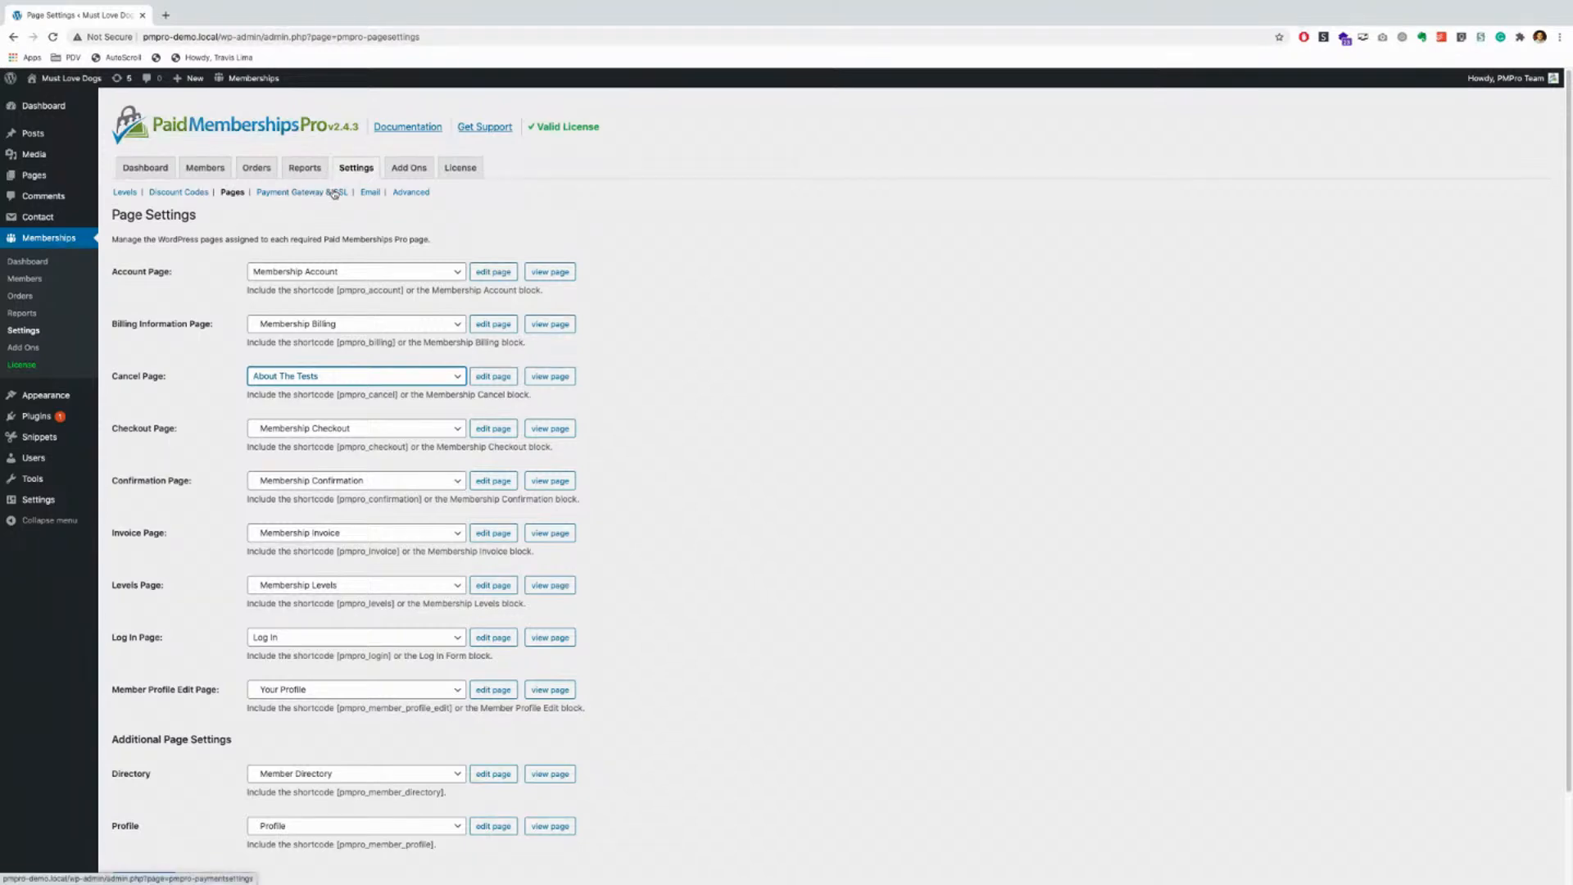
Step: Open Payment Gateway & SSL settings and review the gateway list, keeping Stripe
{"action": "left_click", "coordinate": [286, 195]}
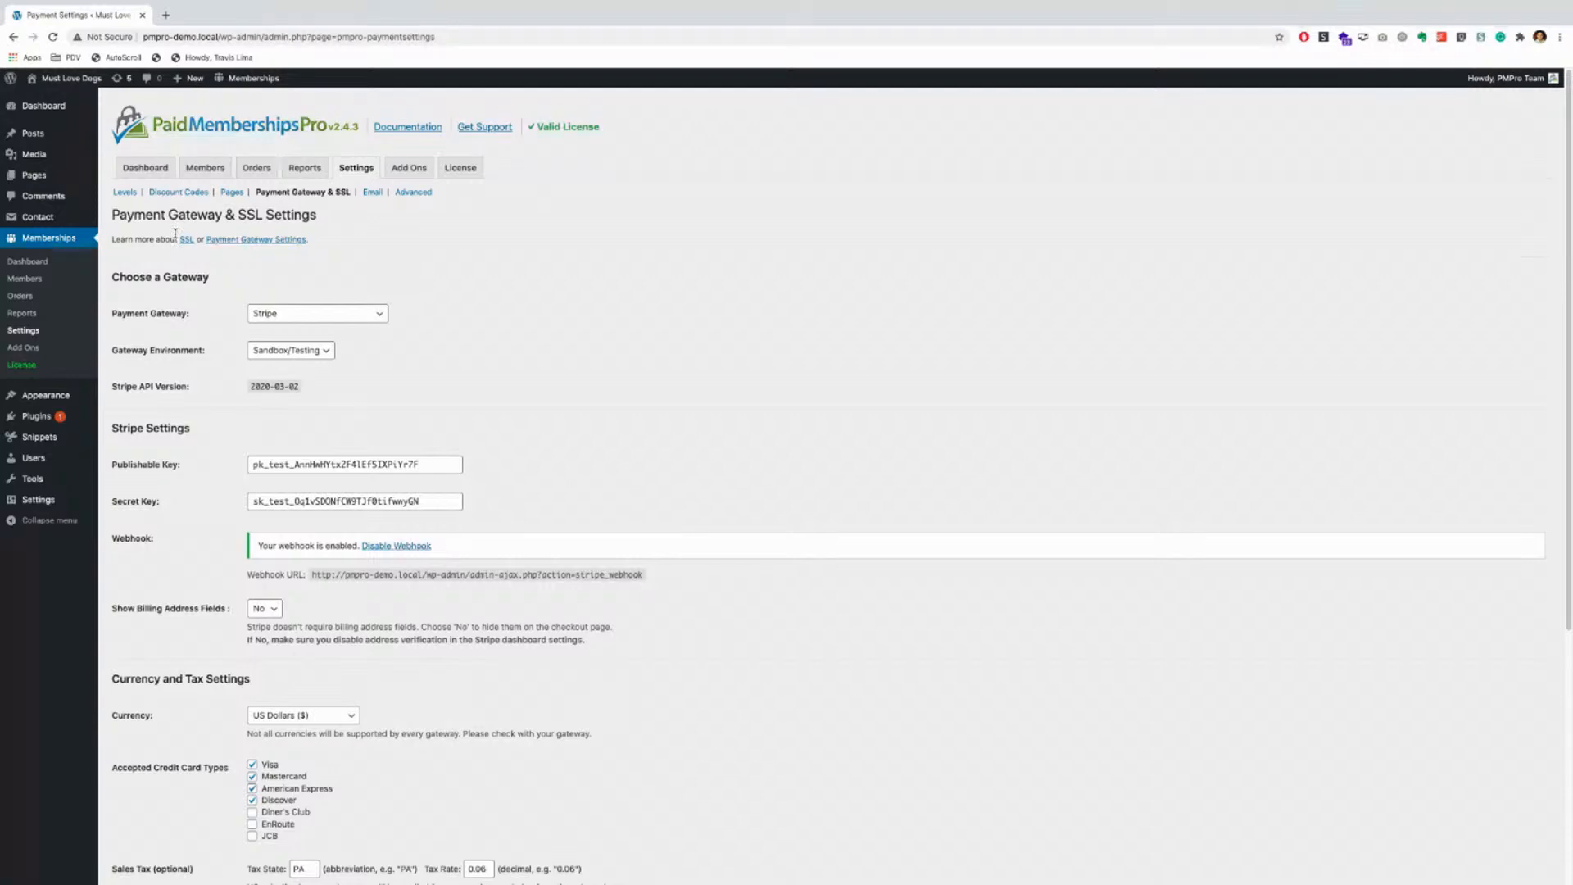
{"action": "left_click", "coordinate": [328, 315]}
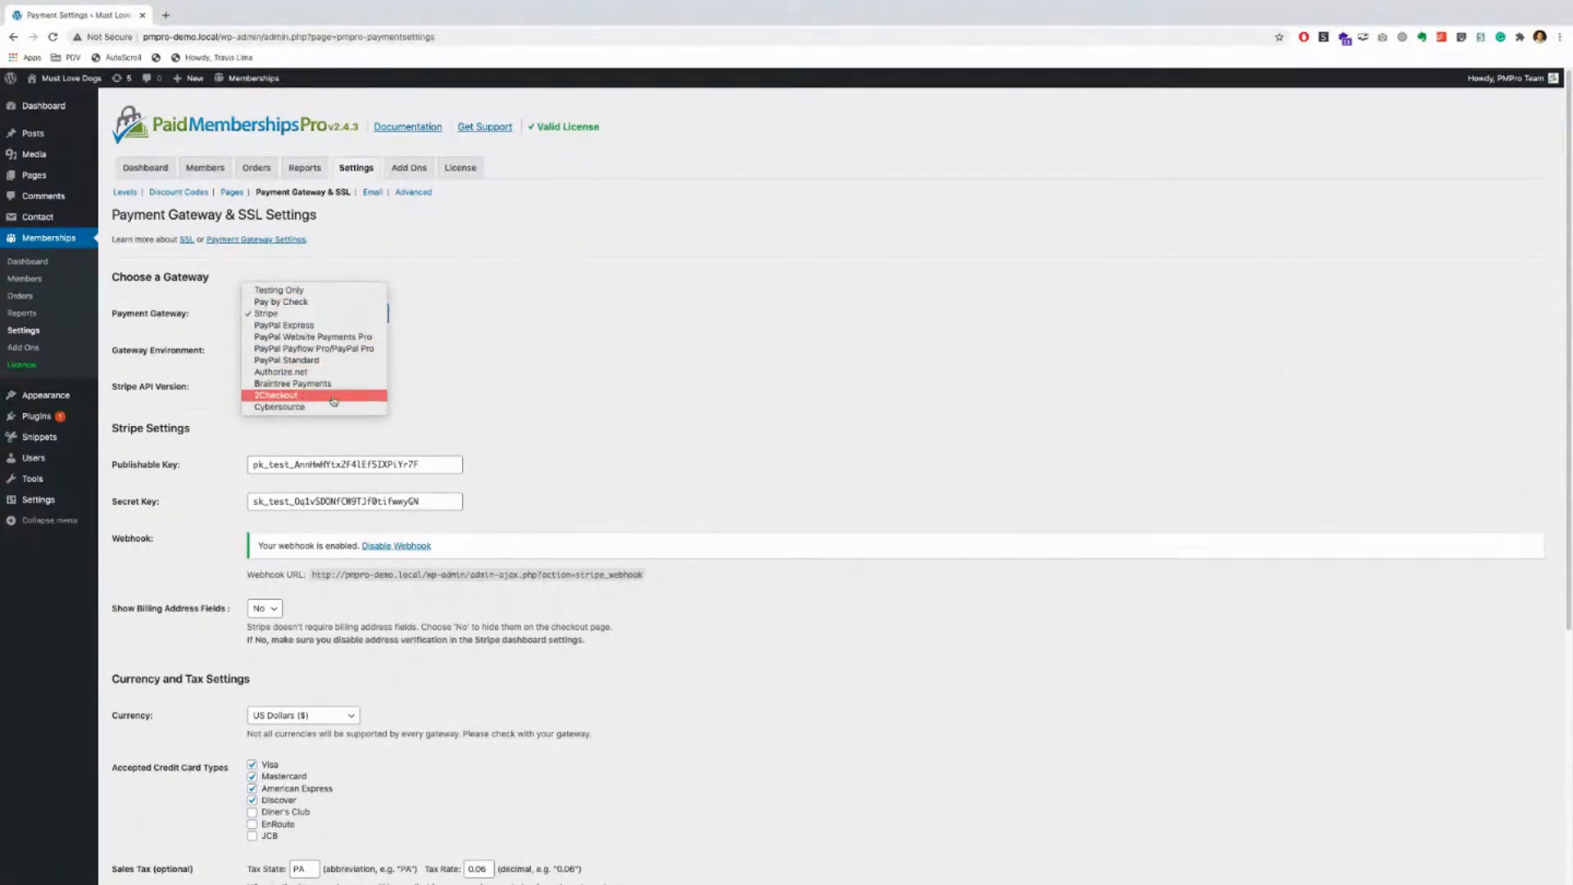
{"action": "left_click", "coordinate": [488, 316]}
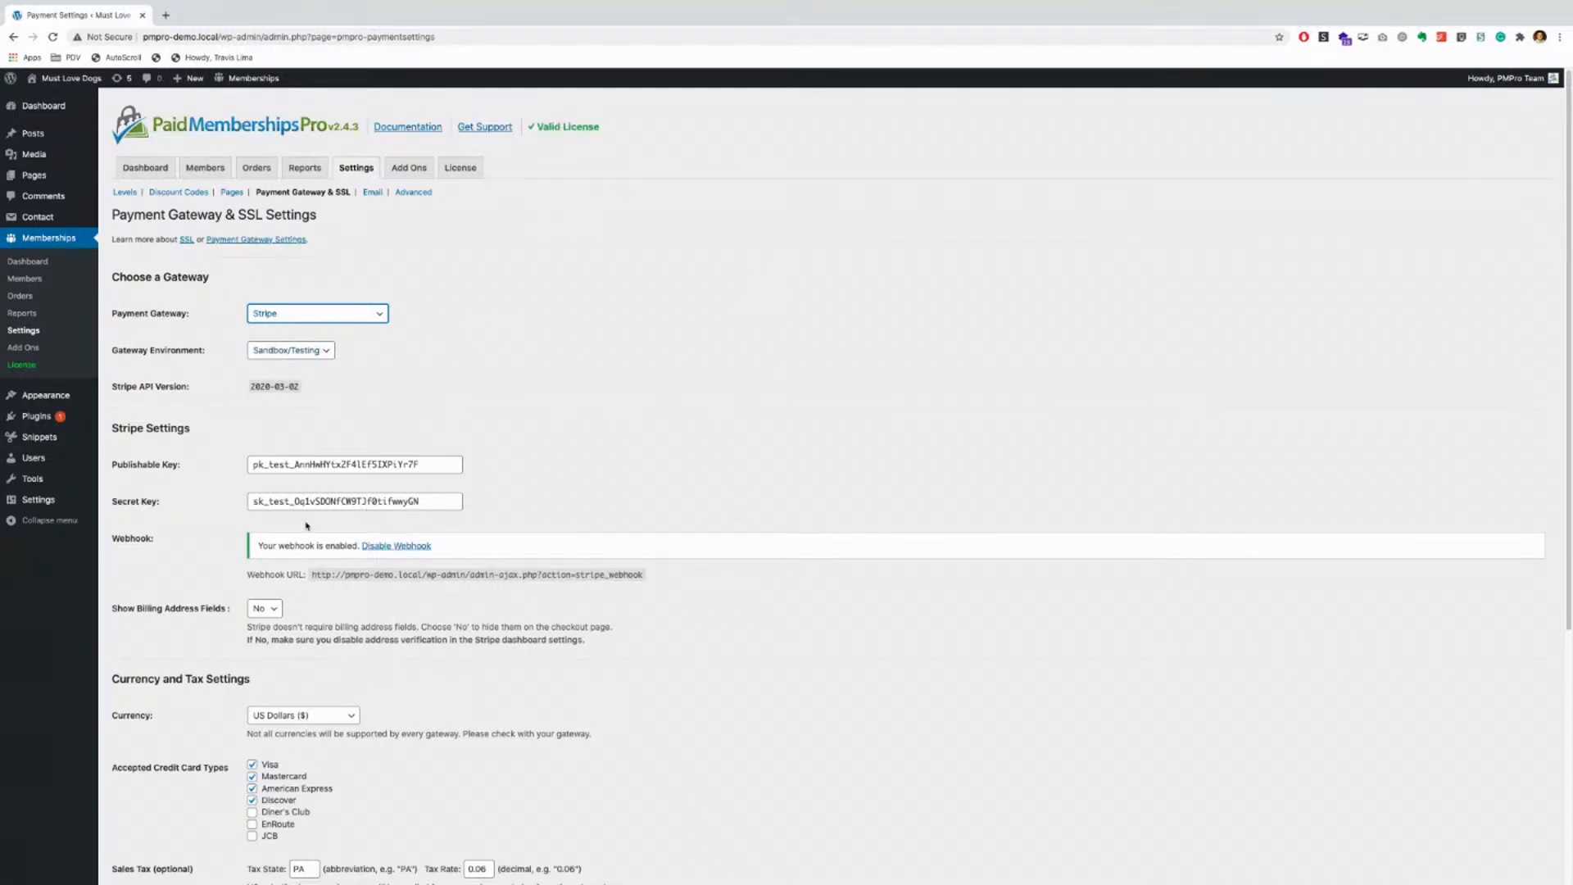
Step: Try Live/Production as the gateway environment, then set it back to Sandbox/Testing
{"action": "left_click", "coordinate": [267, 353]}
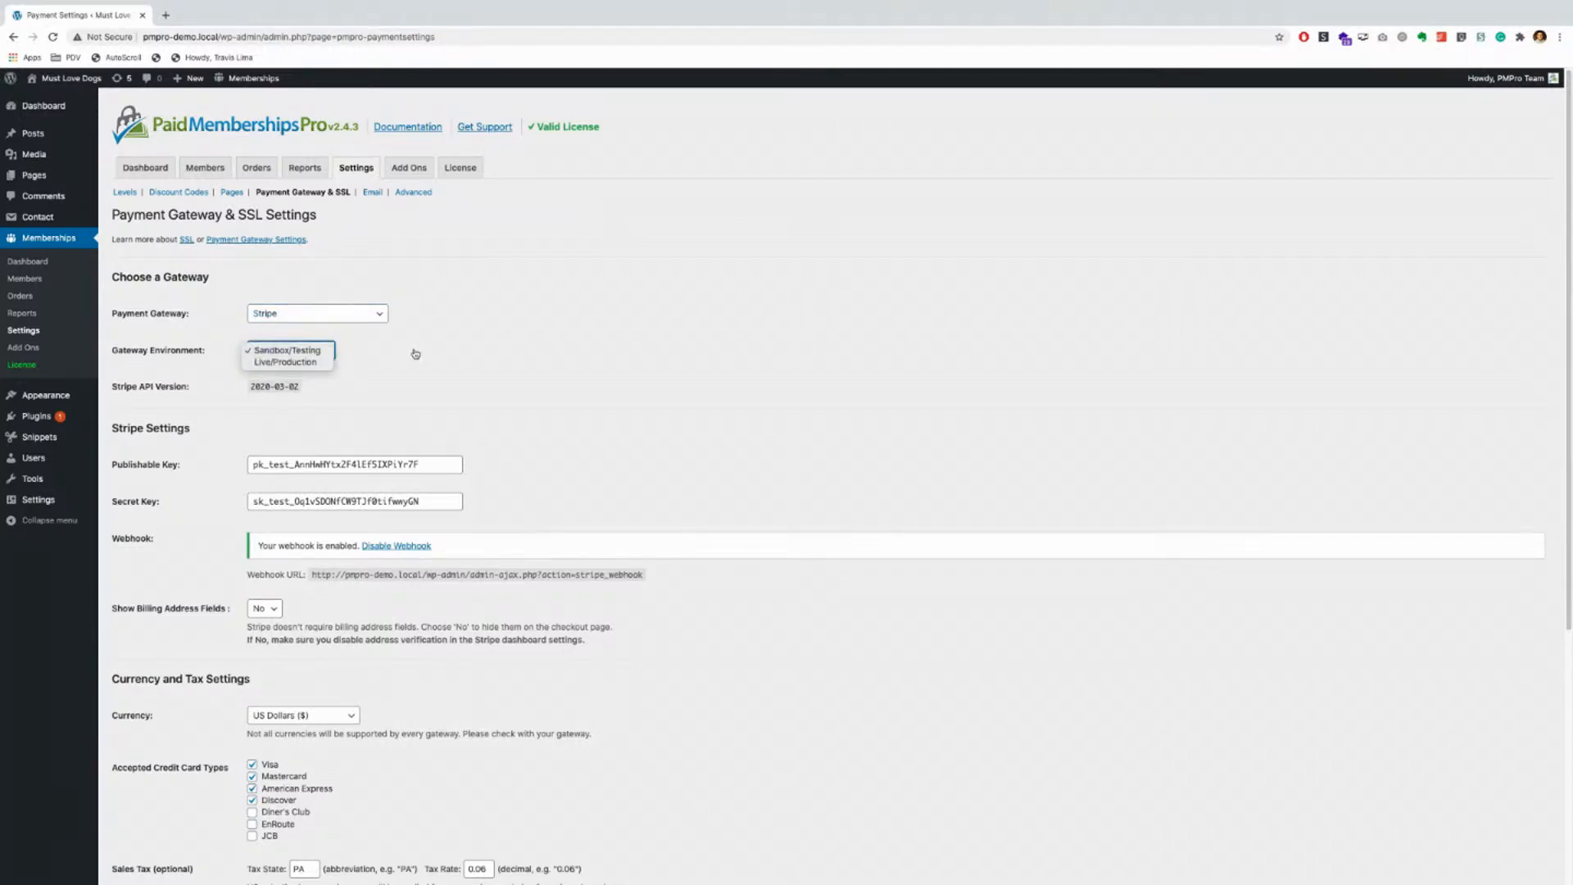
{"action": "left_click", "coordinate": [325, 354]}
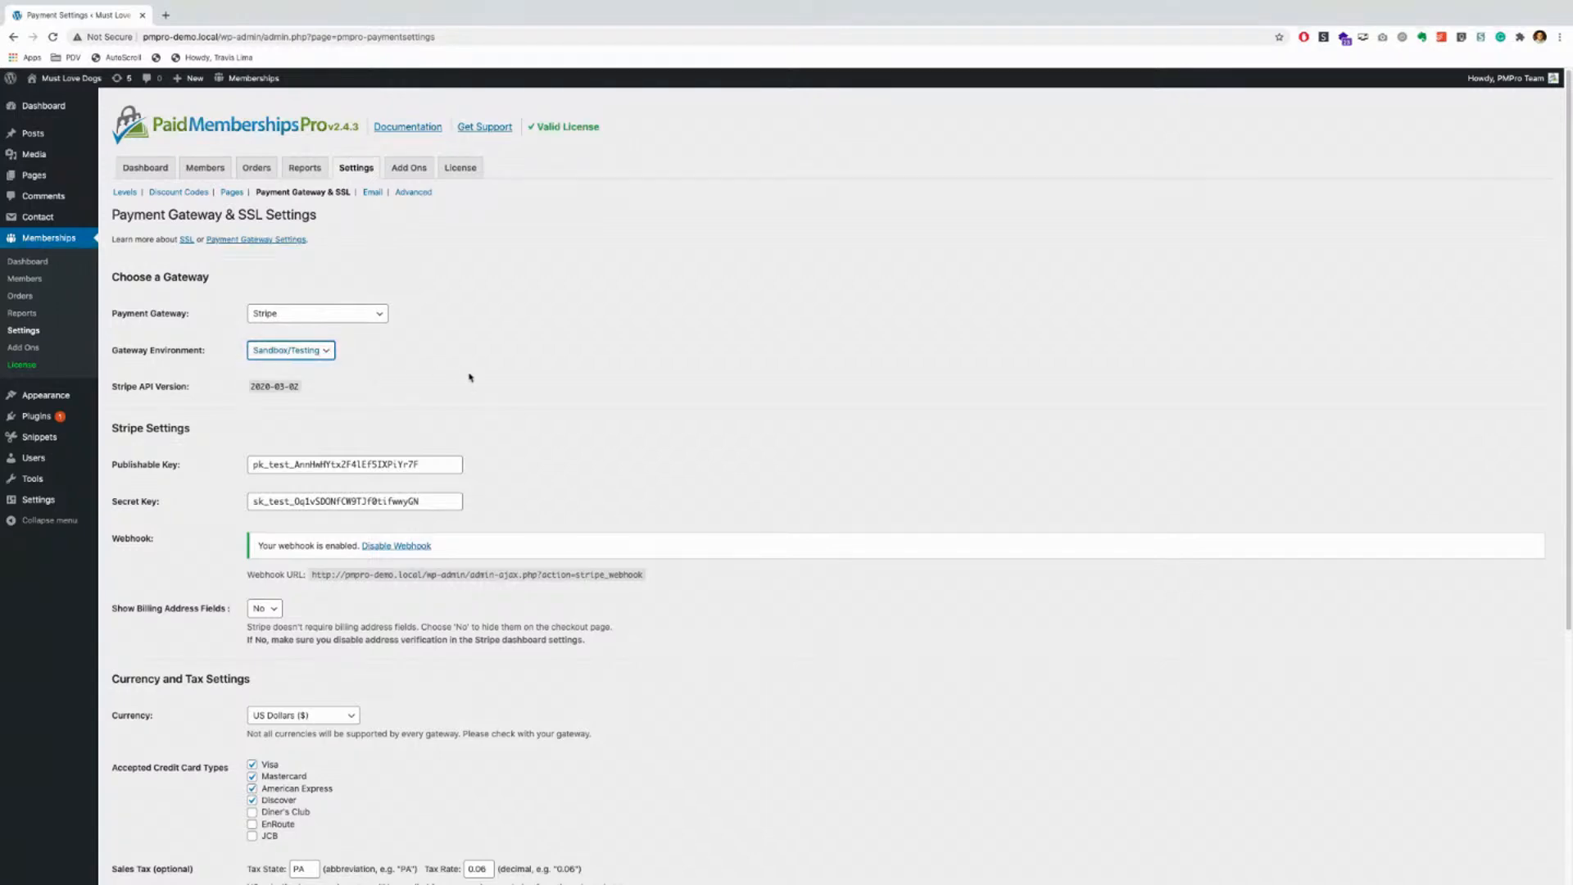
{"action": "left_click", "coordinate": [321, 354]}
{"action": "left_click", "coordinate": [320, 362]}
{"action": "left_click", "coordinate": [272, 360]}
{"action": "left_click", "coordinate": [286, 338]}
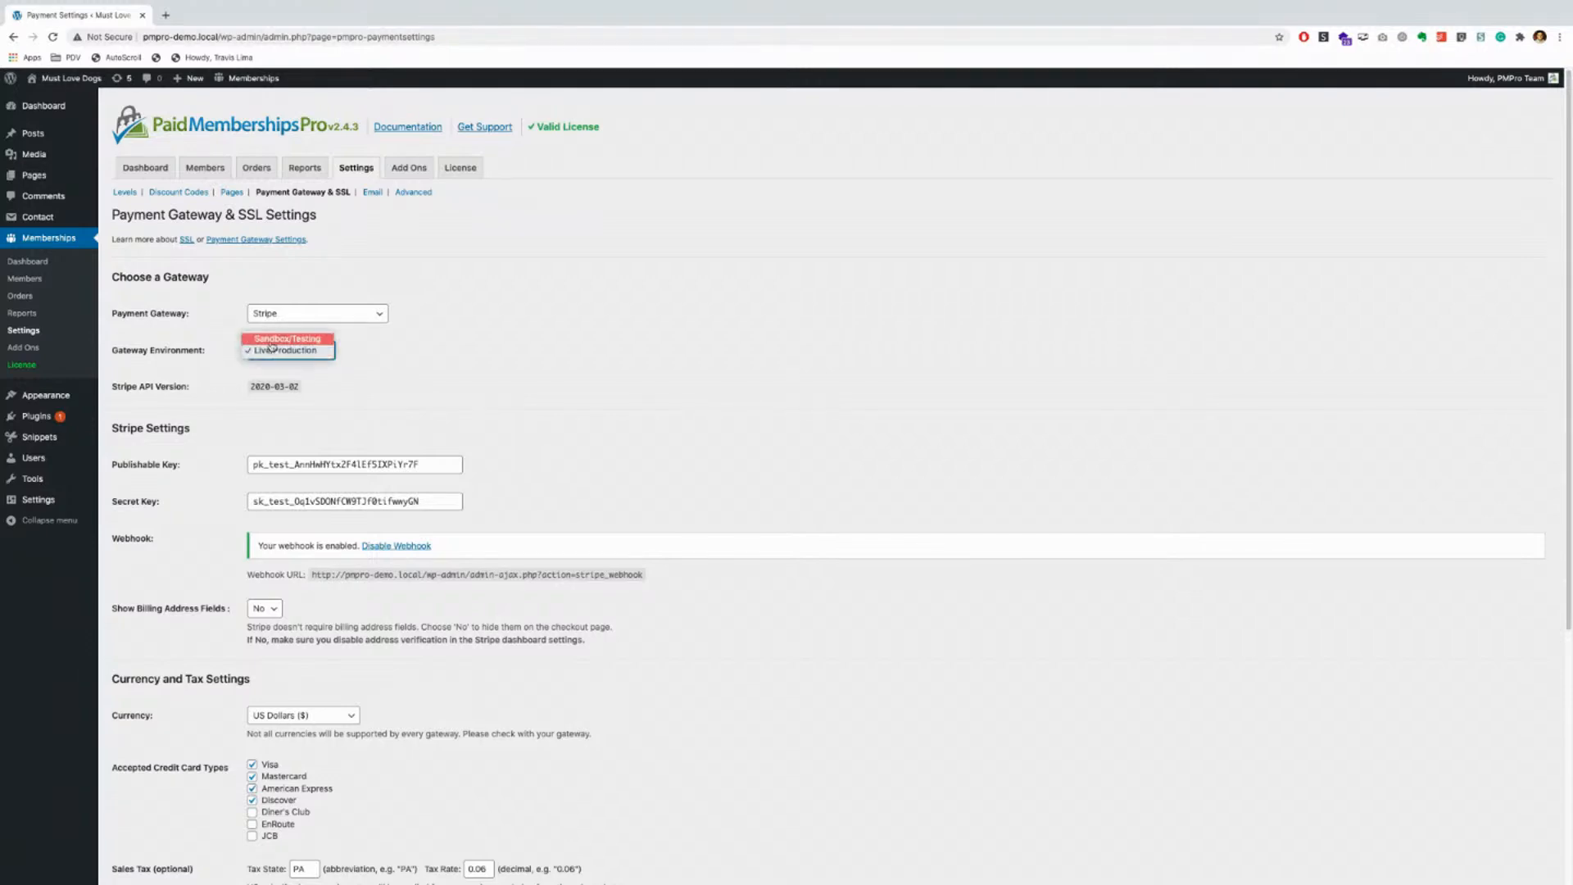
{"action": "scroll", "coordinate": [517, 369], "scroll_direction": "down", "scroll_amount": 2}
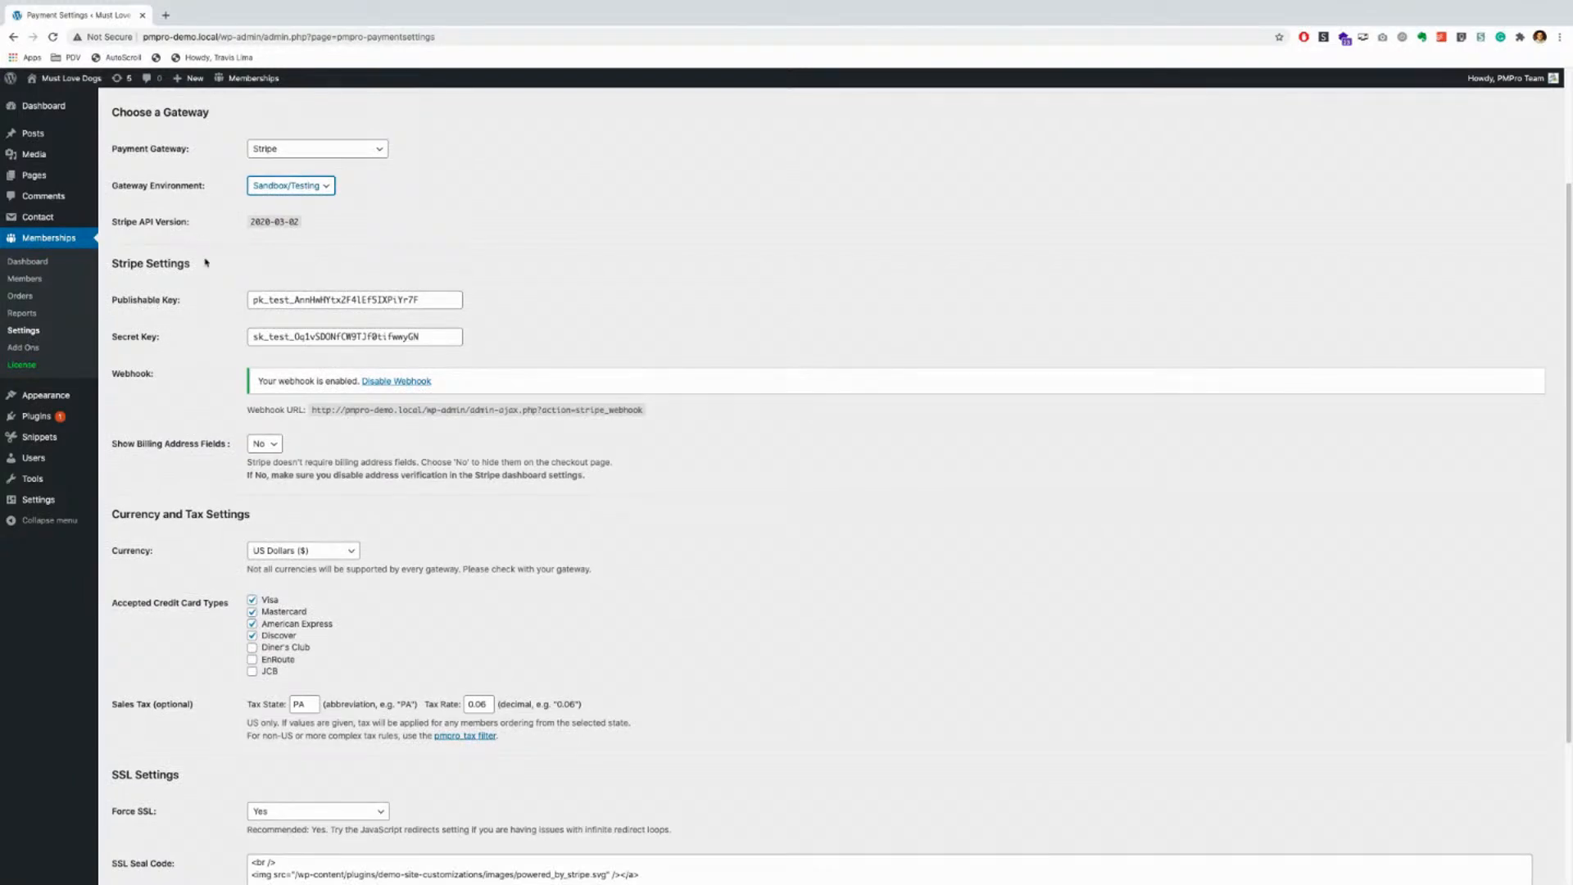
{"action": "scroll", "coordinate": [222, 333], "scroll_direction": "up", "scroll_amount": 1}
{"action": "scroll", "coordinate": [173, 240], "scroll_direction": "up", "scroll_amount": 1}
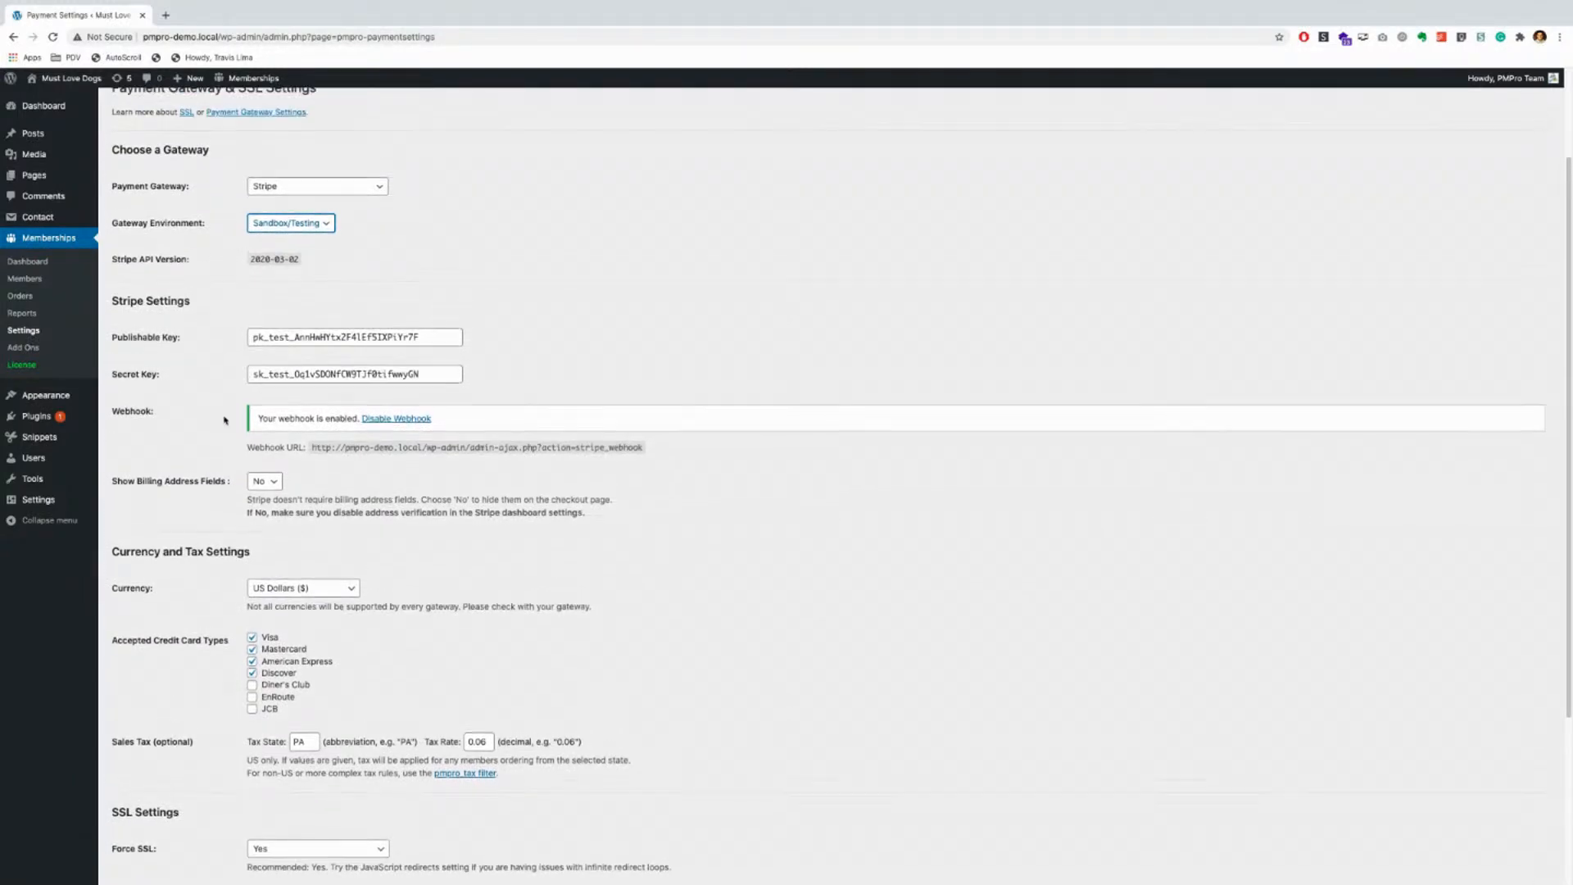
{"action": "left_click", "coordinate": [319, 193]}
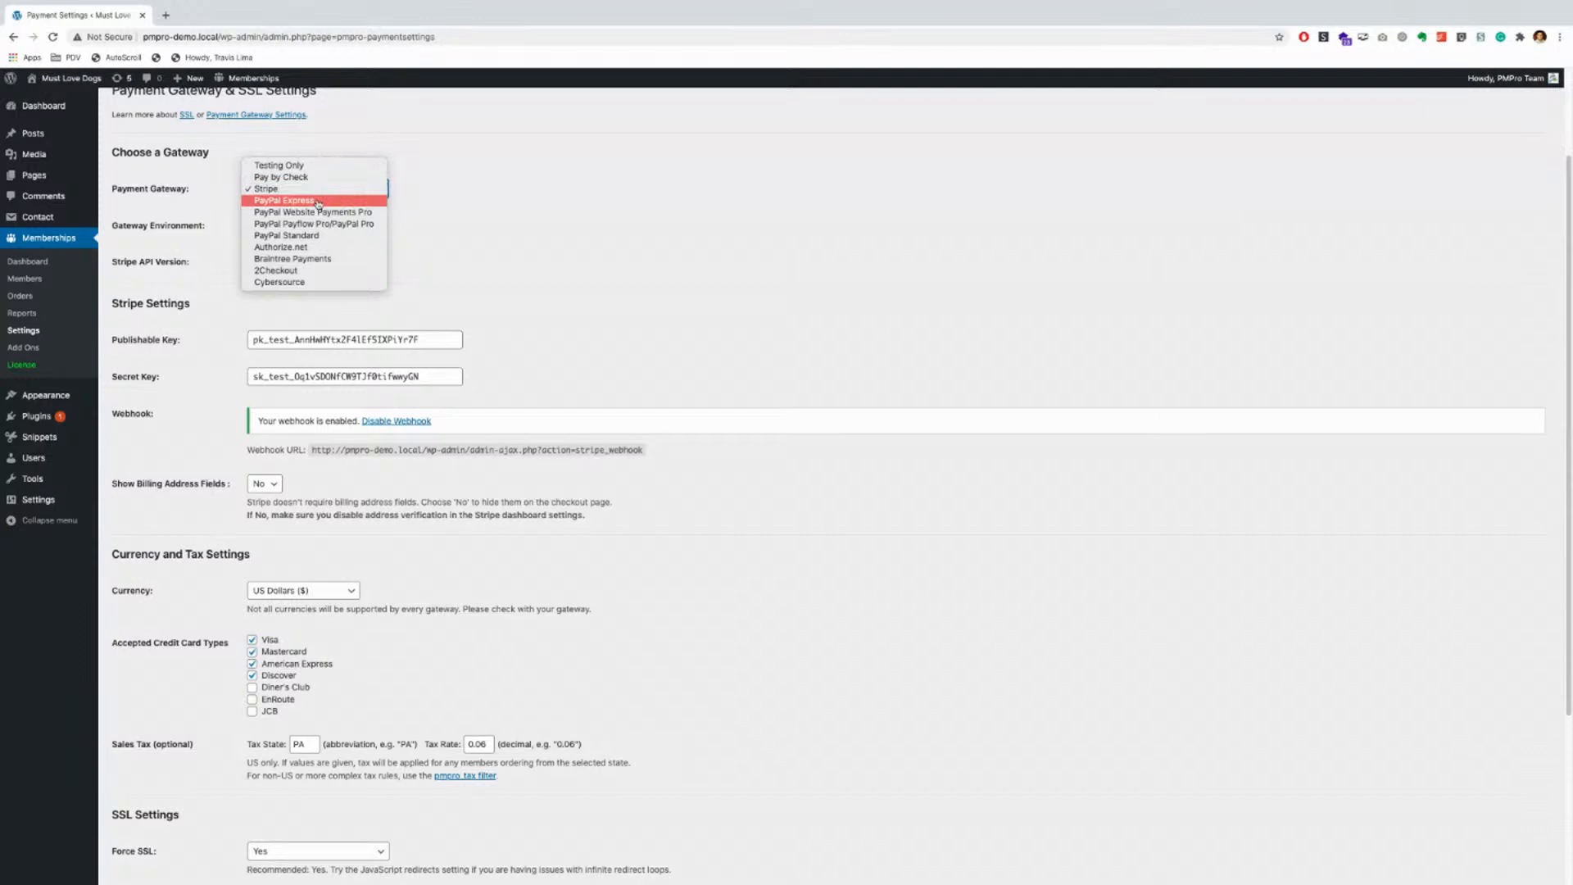
{"action": "left_click", "coordinate": [318, 204]}
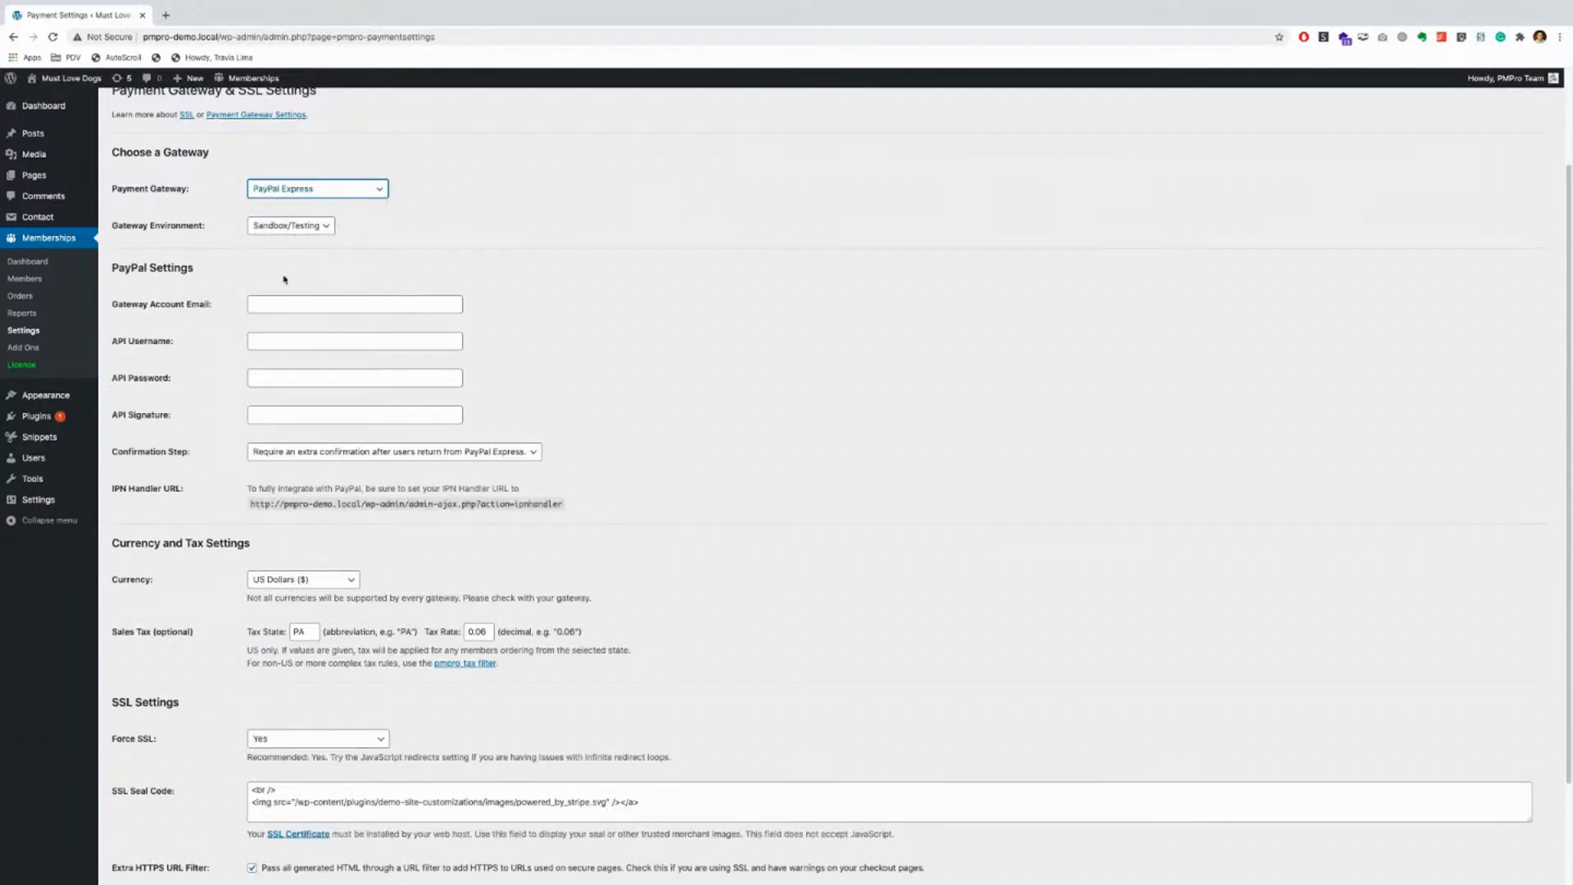
{"action": "left_click", "coordinate": [312, 303]}
{"action": "left_click", "coordinate": [305, 341]}
{"action": "left_click", "coordinate": [287, 377]}
{"action": "left_click", "coordinate": [280, 414]}
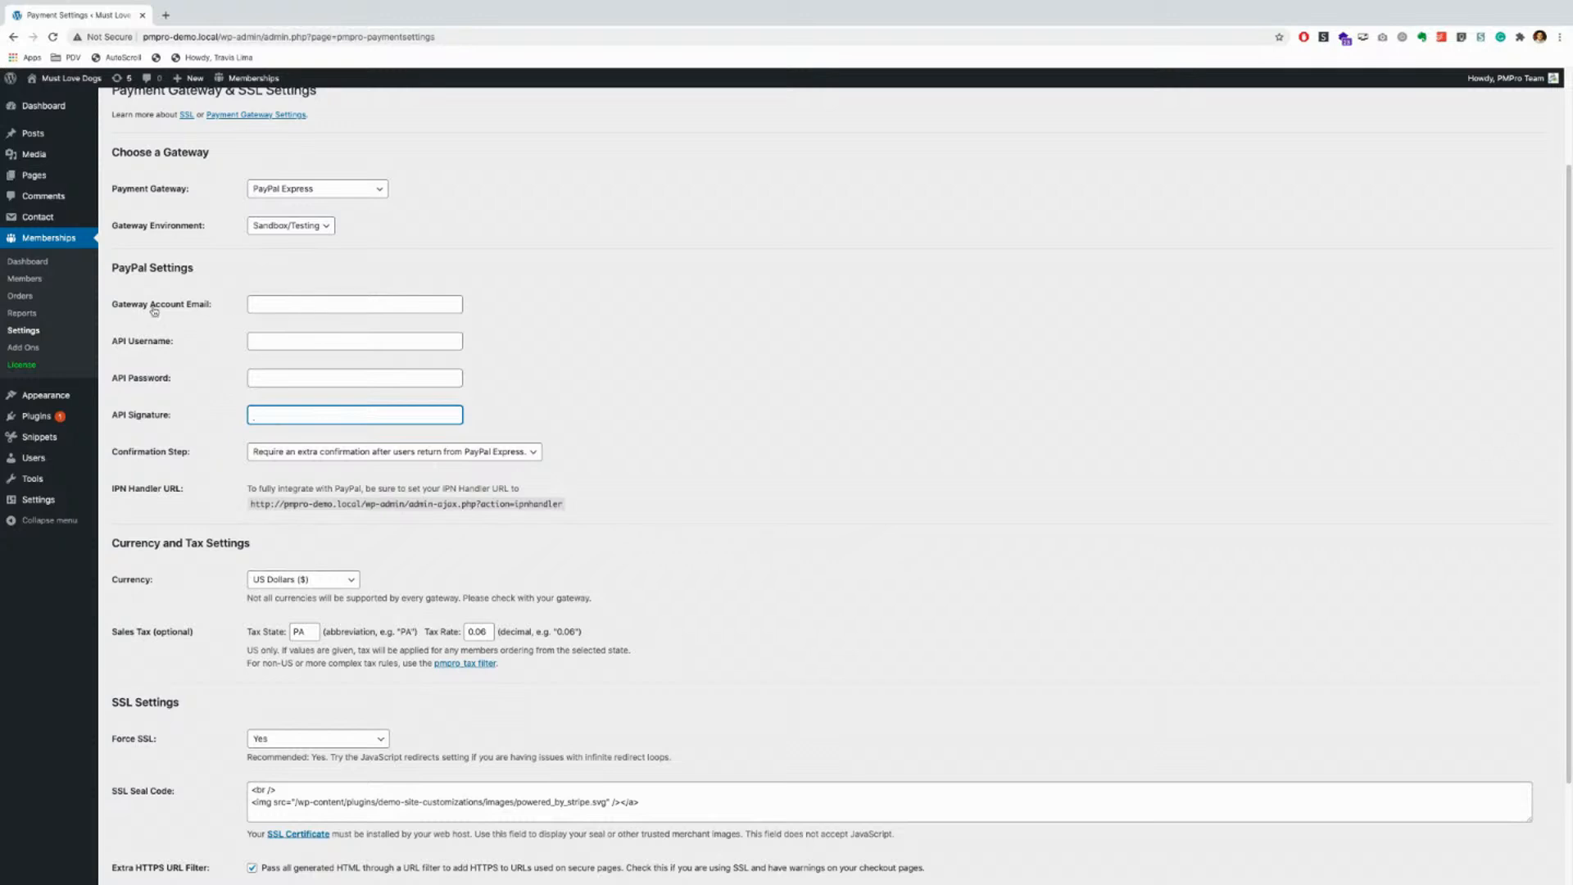
{"action": "left_click", "coordinate": [115, 270]}
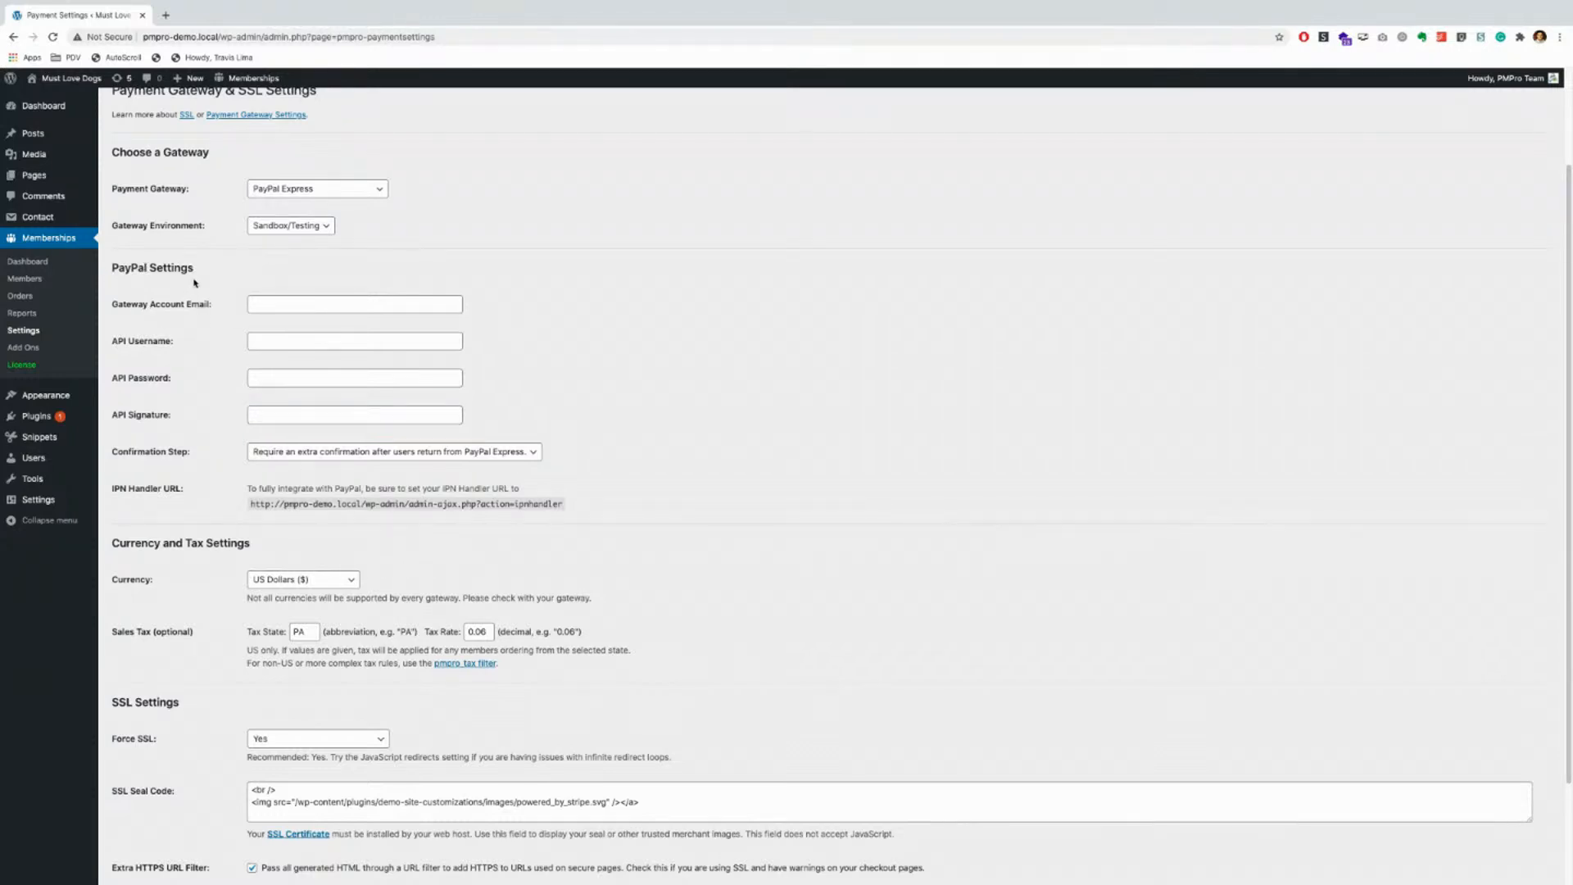
{"action": "left_click", "coordinate": [309, 190]}
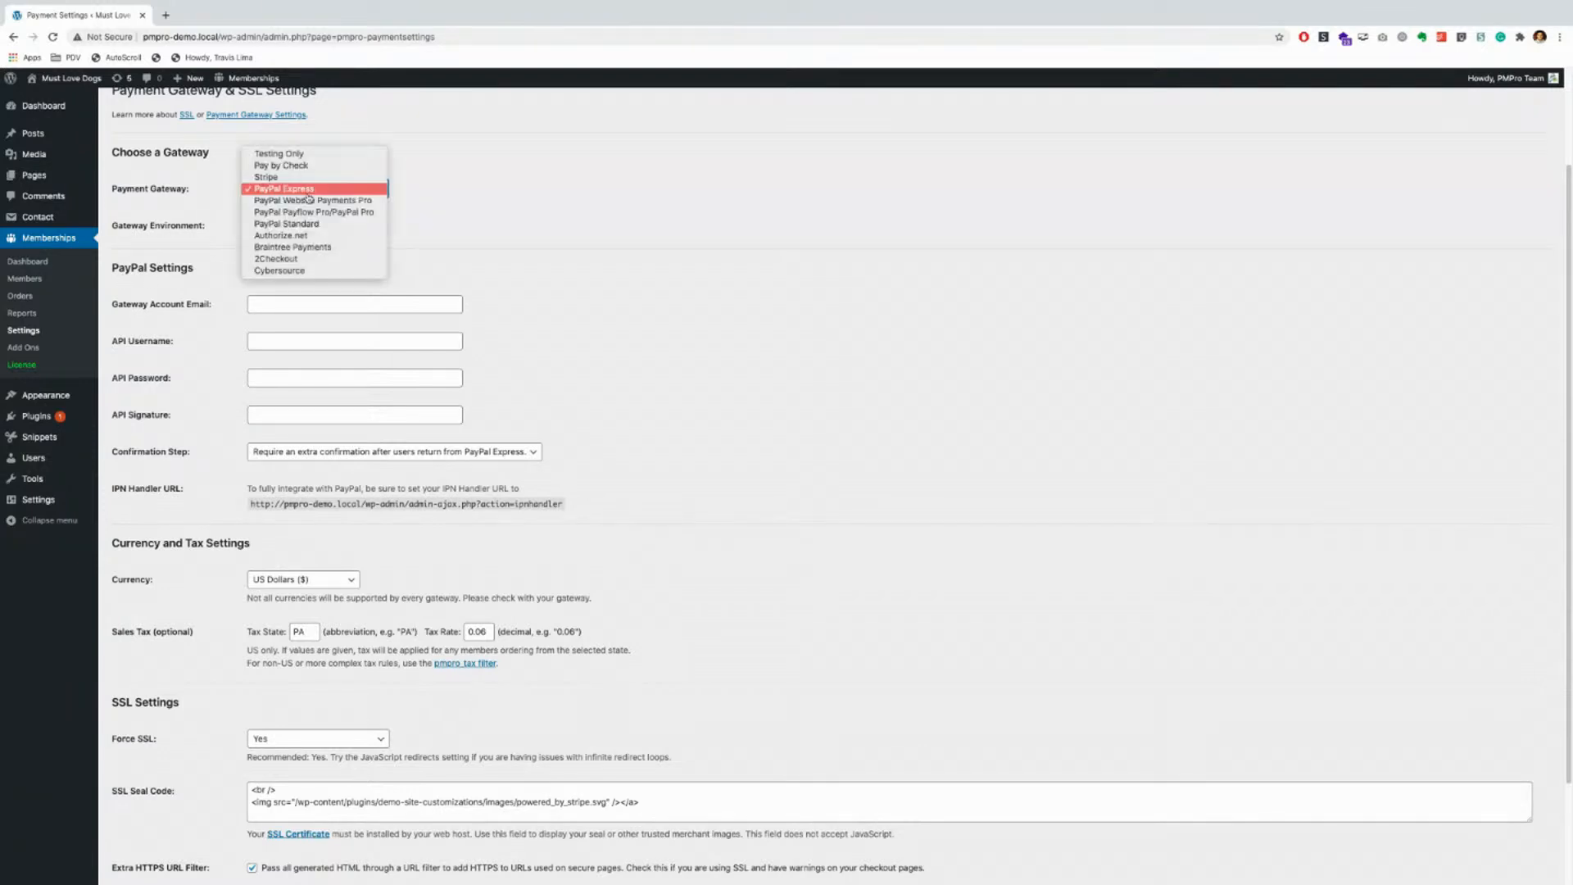
{"action": "left_click", "coordinate": [289, 177]}
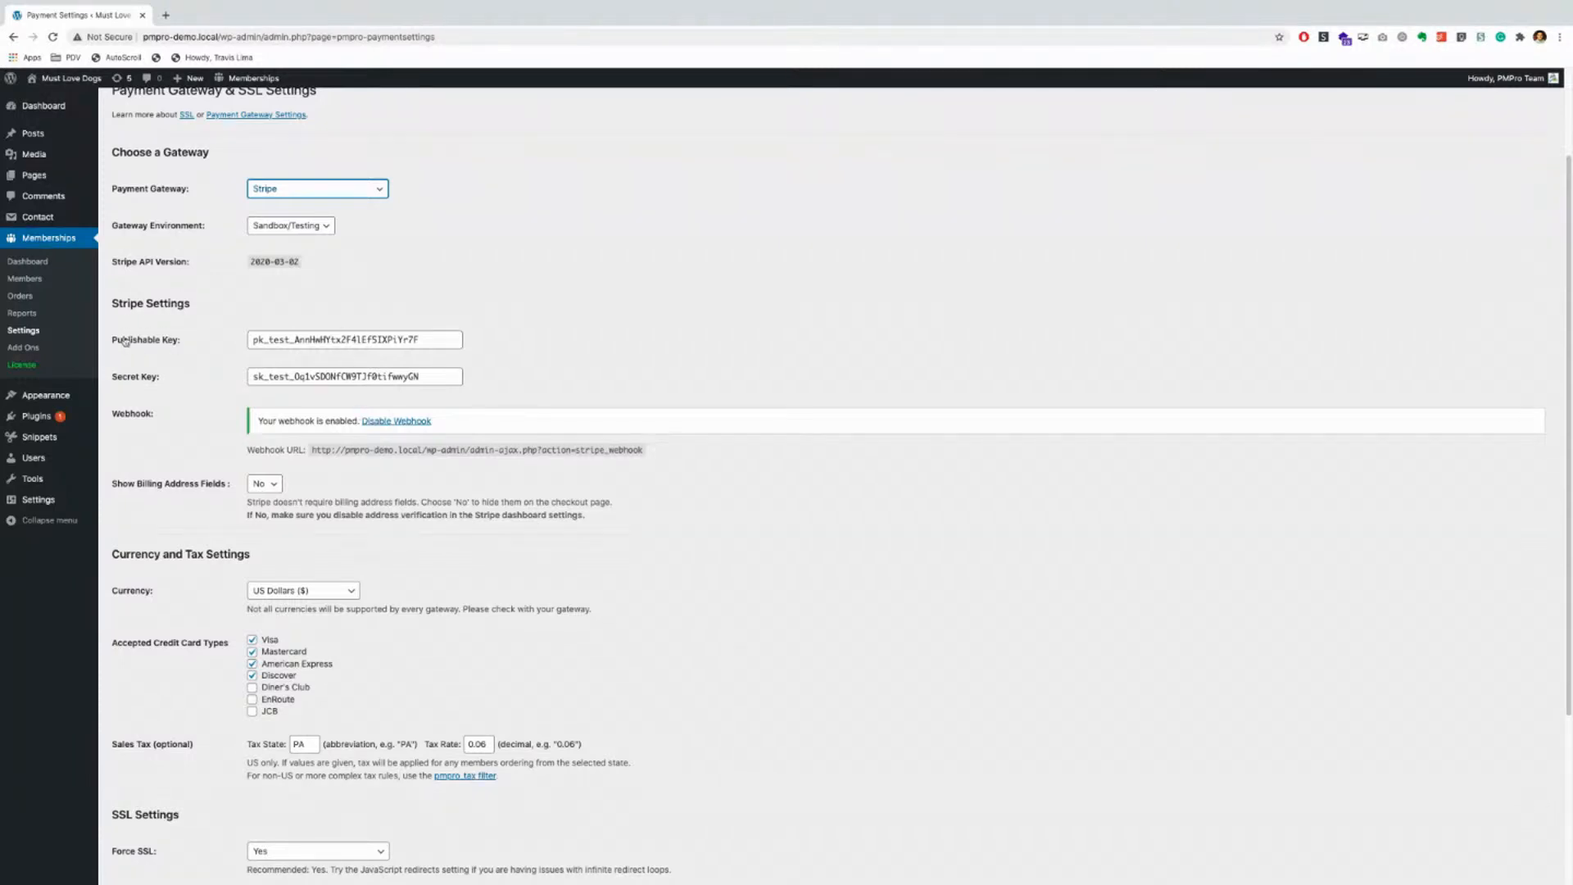
Step: Highlight the Stripe Settings heading and the Publishable Key value, then open a new browser tab
{"action": "left_click_drag", "start_coordinate": [110, 304], "coordinate": [187, 304]}
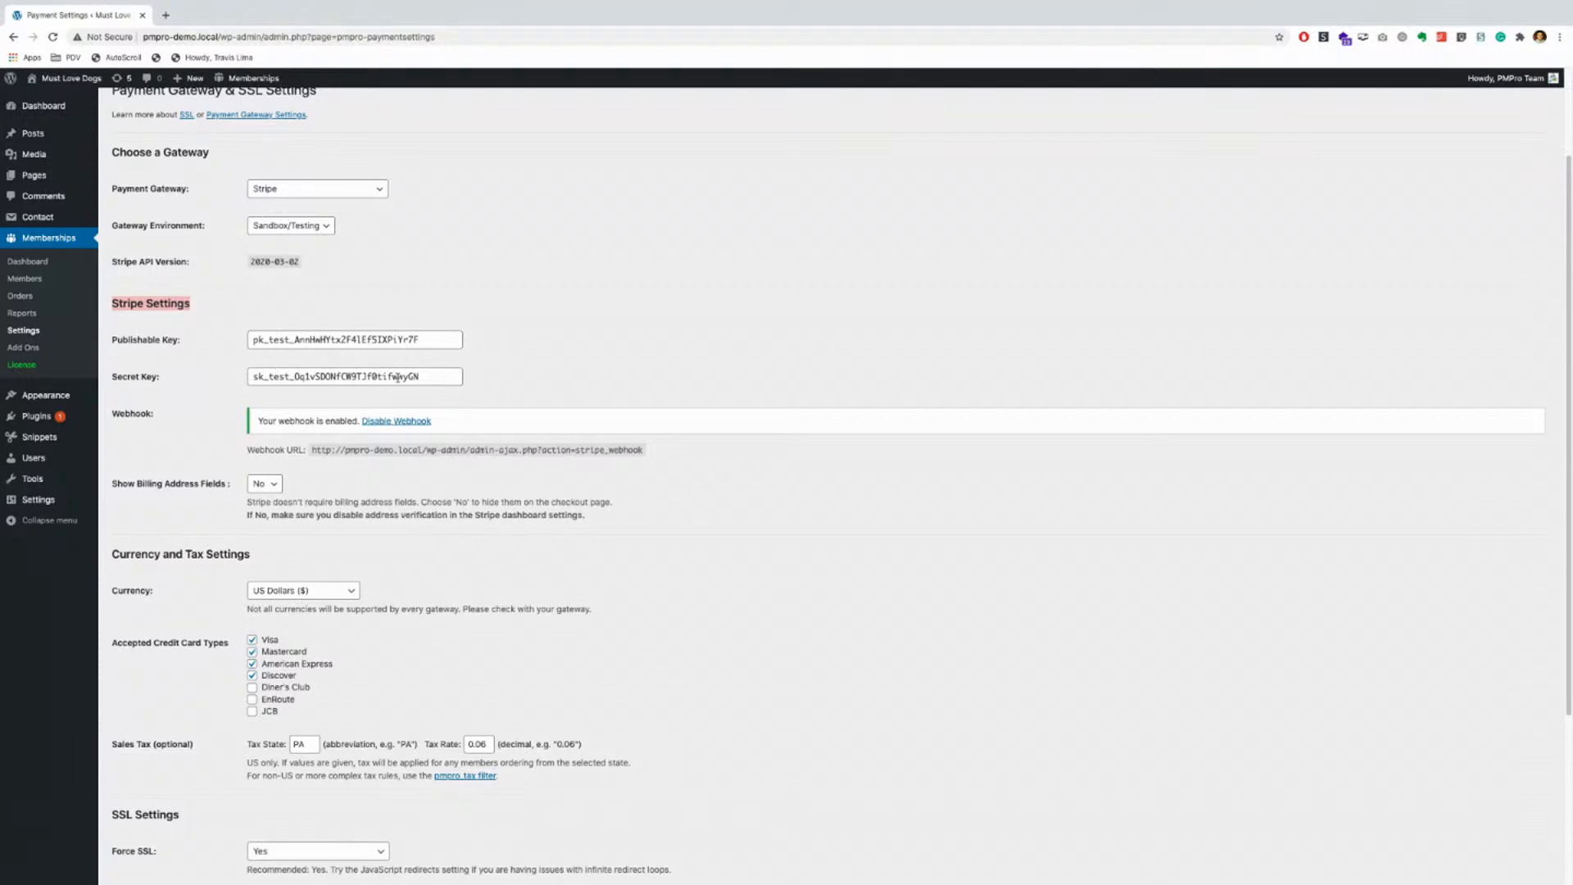
{"action": "left_click", "coordinate": [153, 355]}
{"action": "left_click_drag", "start_coordinate": [447, 339], "coordinate": [222, 339]}
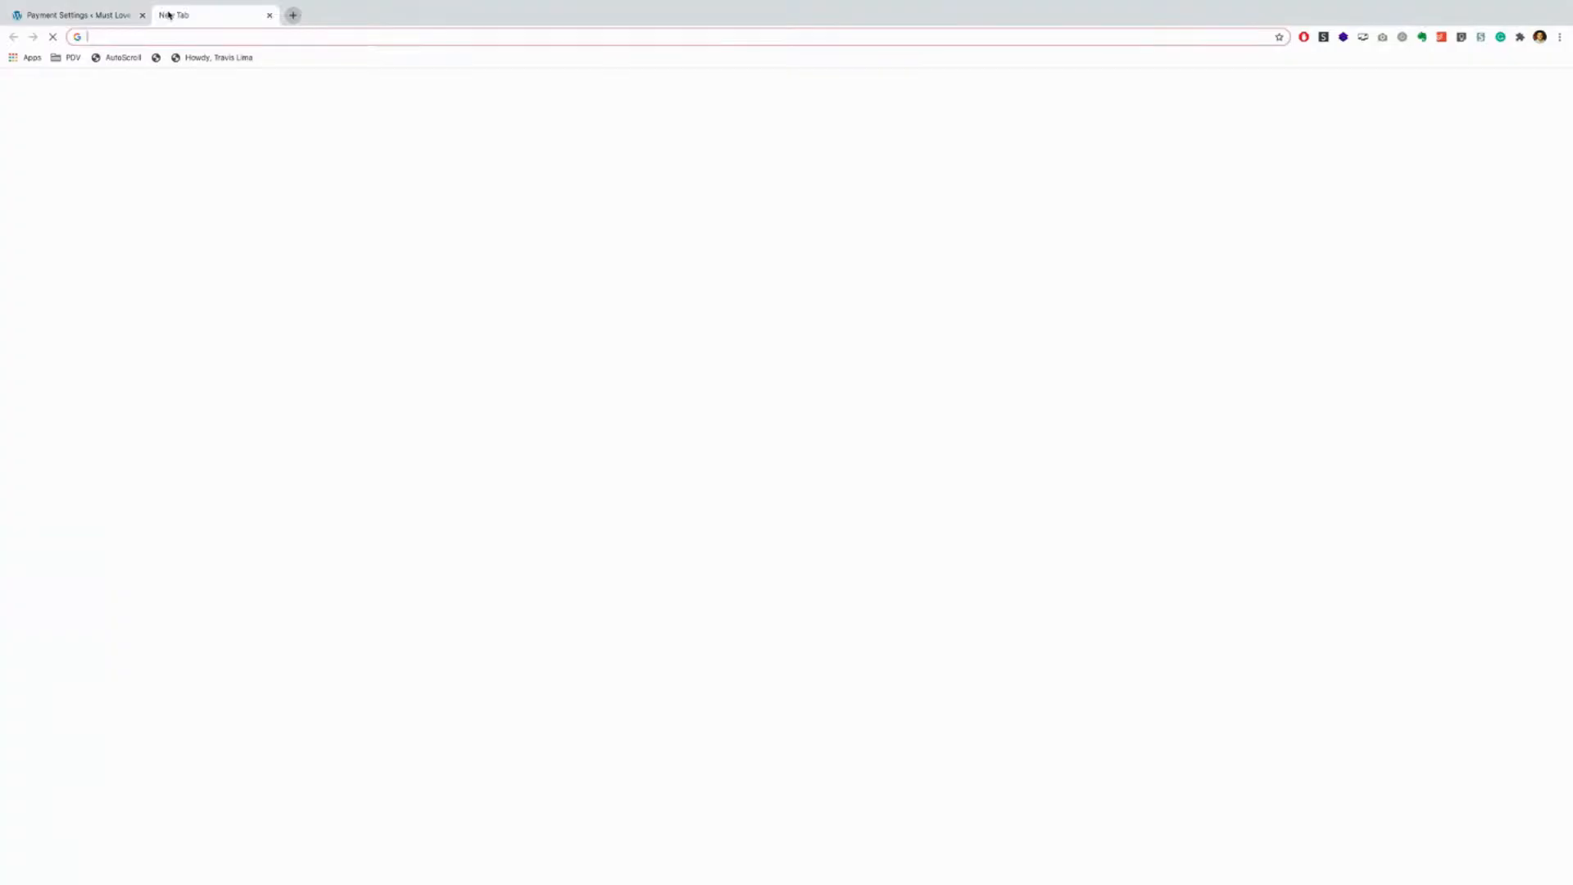
{"action": "left_click", "coordinate": [166, 15]}
Step: Load paidmembershipspro.com in the new tab and open its Gateways > Stripe page
{"action": "type", "text": "paidmembershipspro.com"}
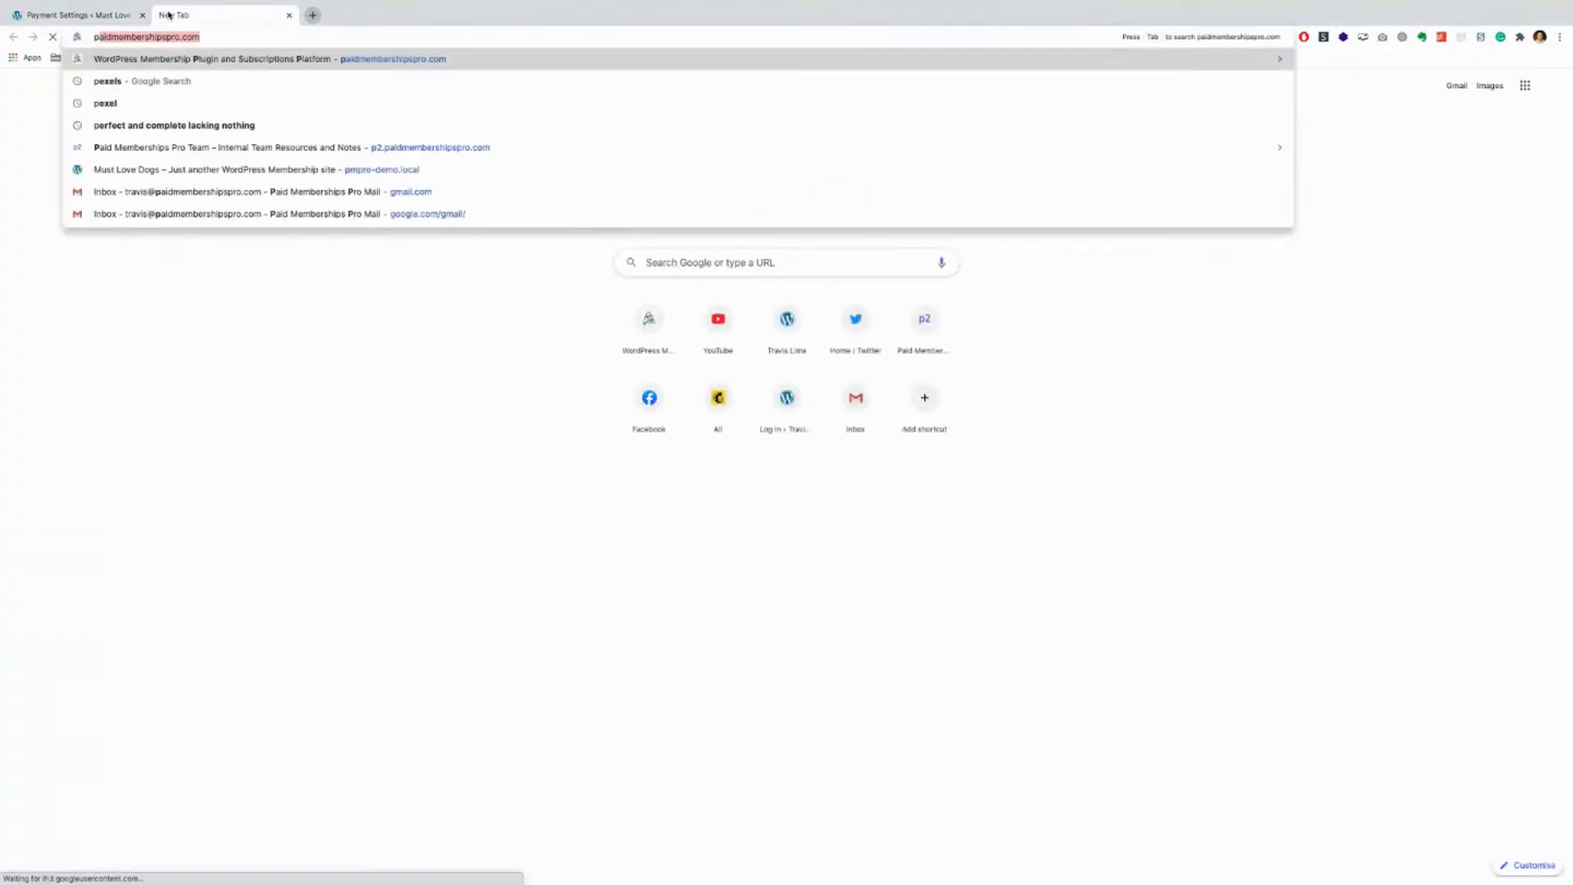
{"action": "key", "text": "Return"}
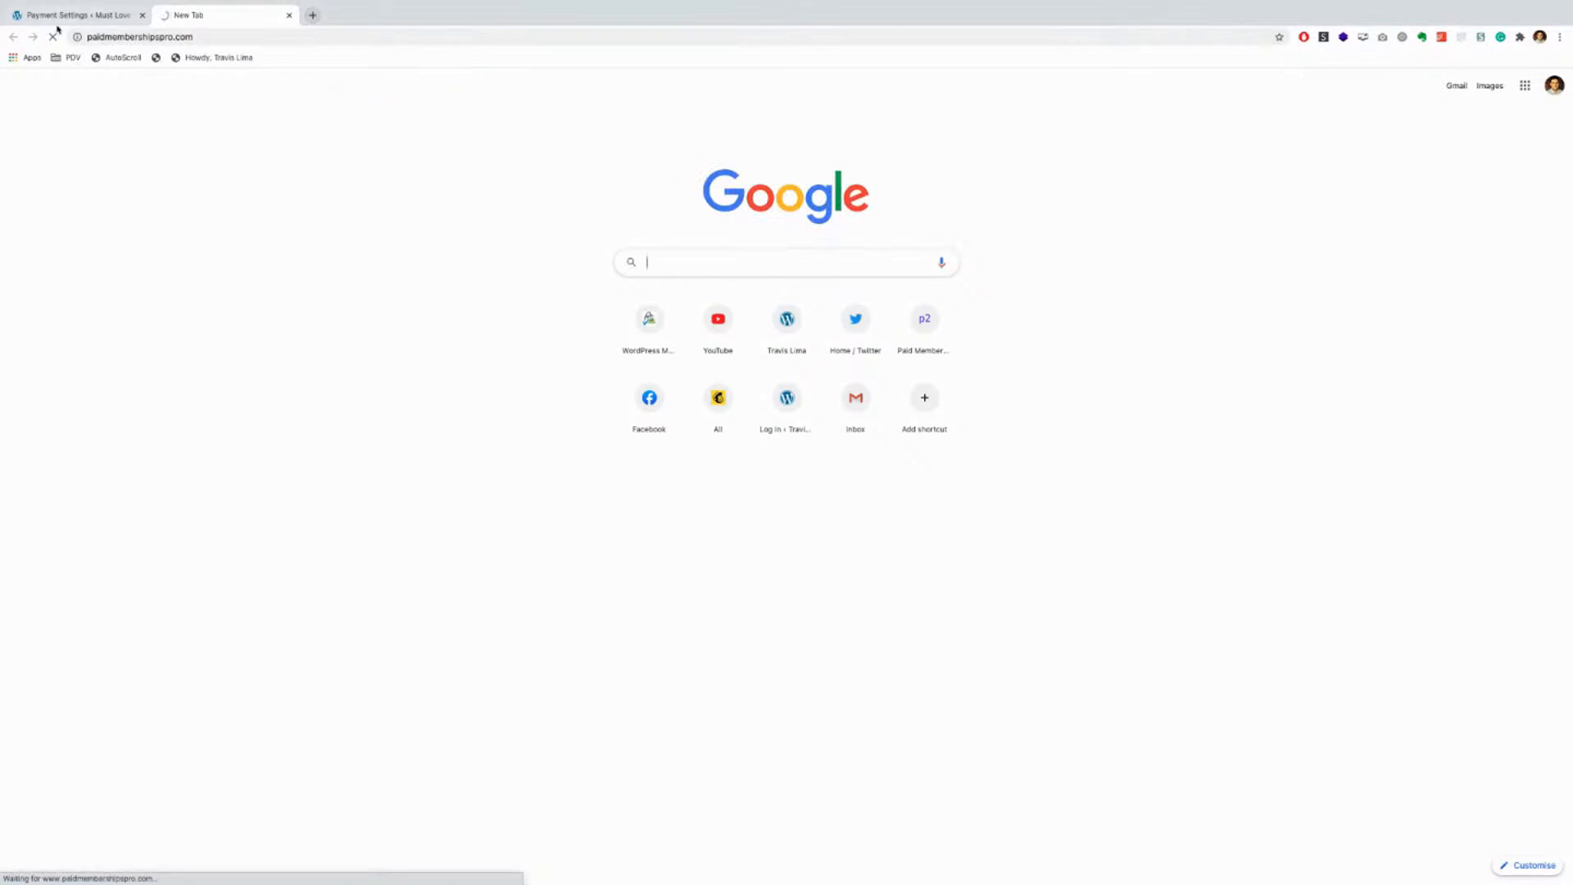
{"action": "left_click", "coordinate": [56, 21]}
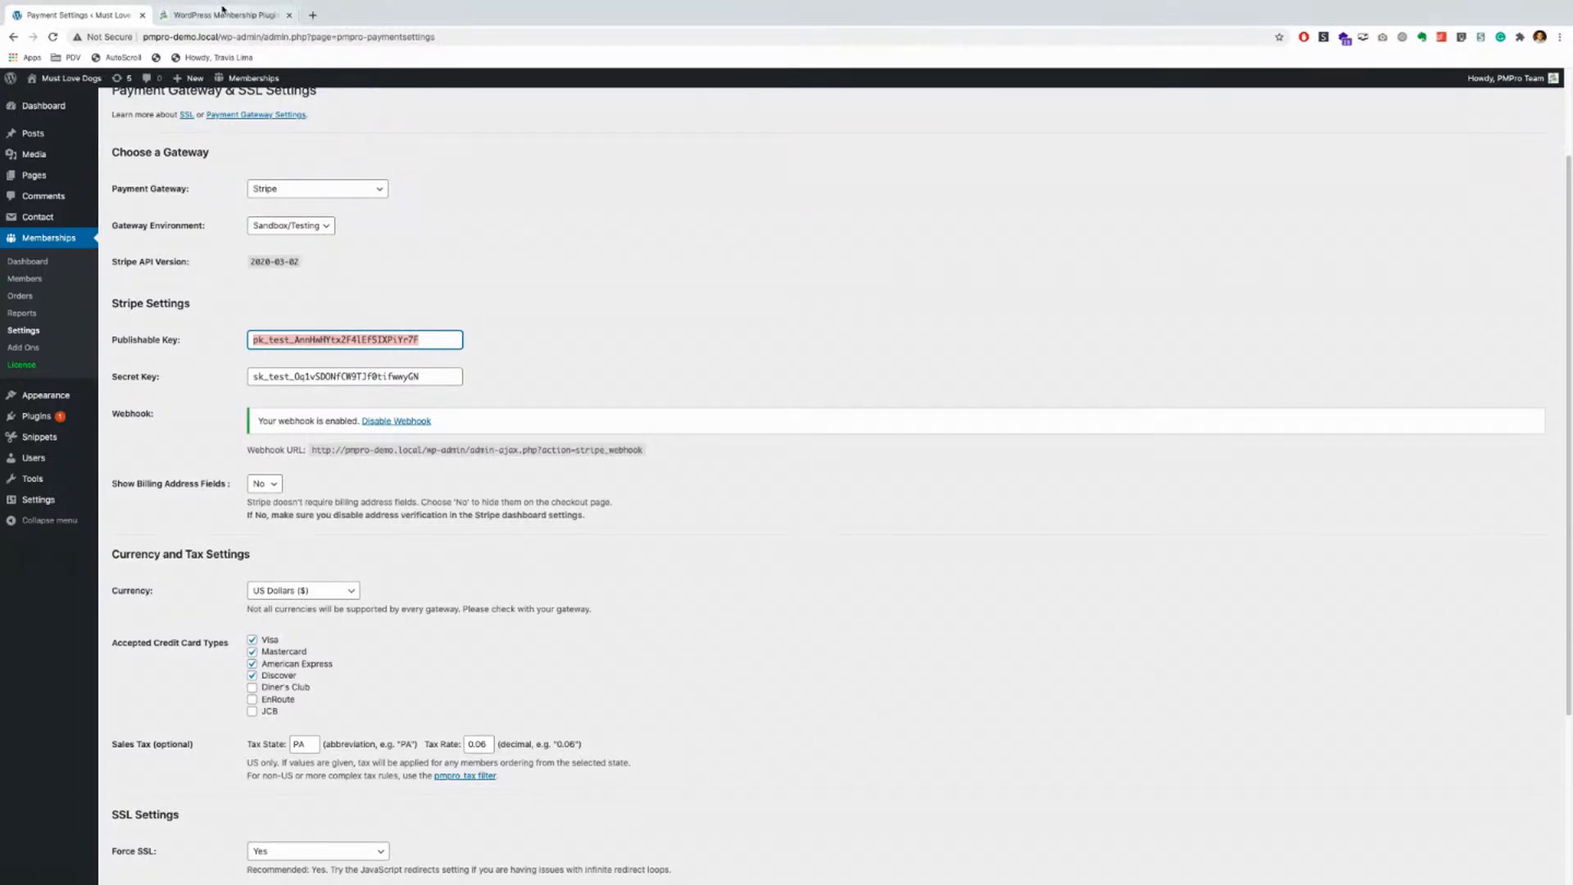
{"action": "left_click", "coordinate": [220, 22]}
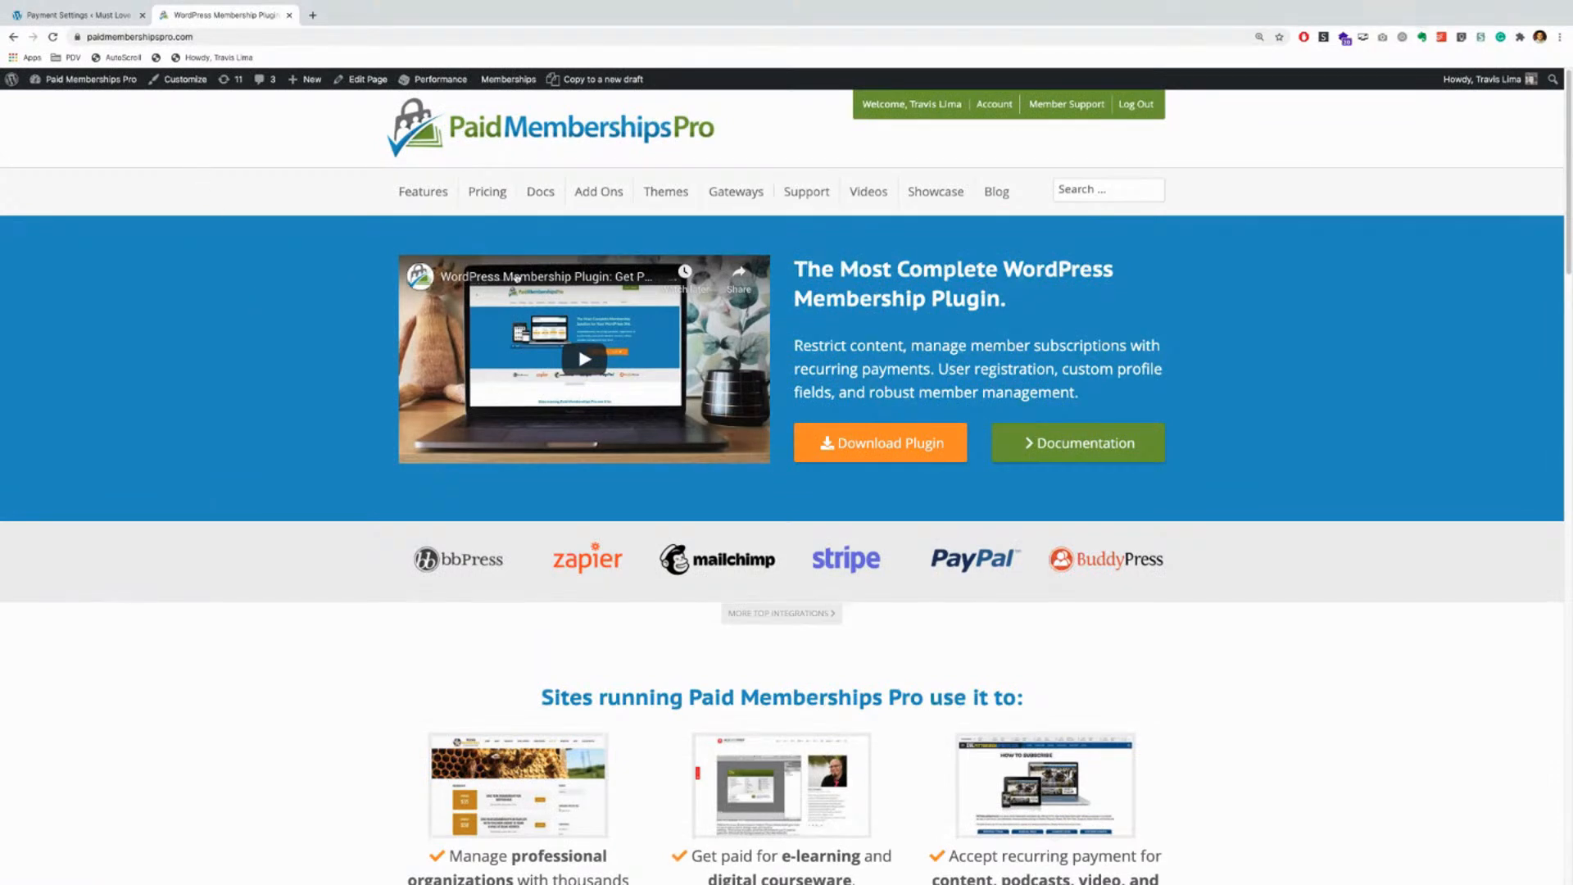
{"action": "mouse_move", "coordinate": [733, 195]}
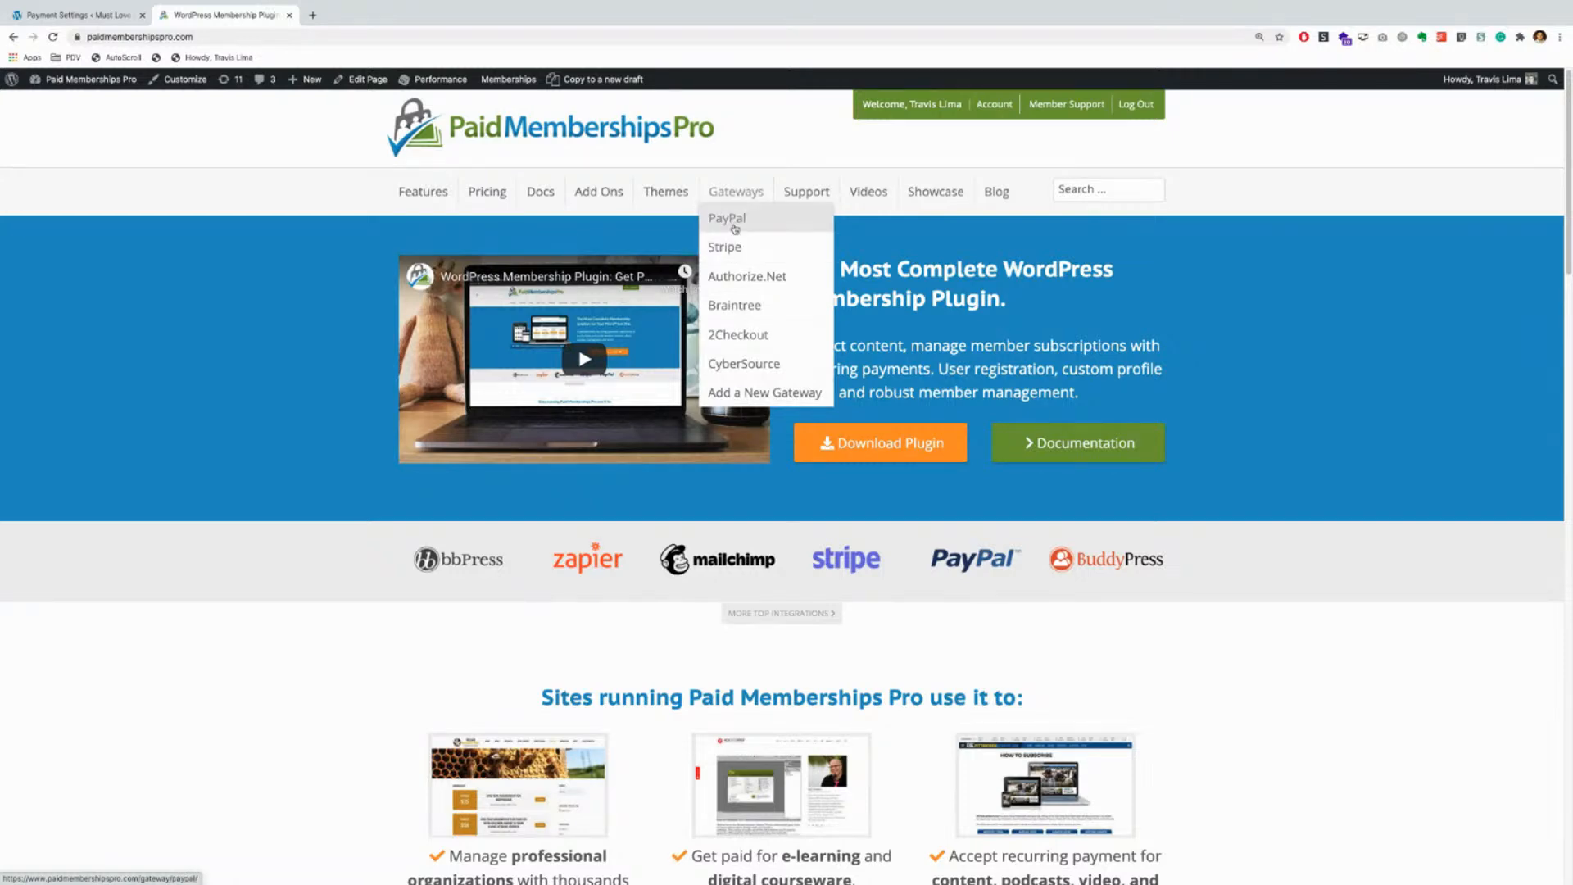
{"action": "left_click", "coordinate": [737, 247]}
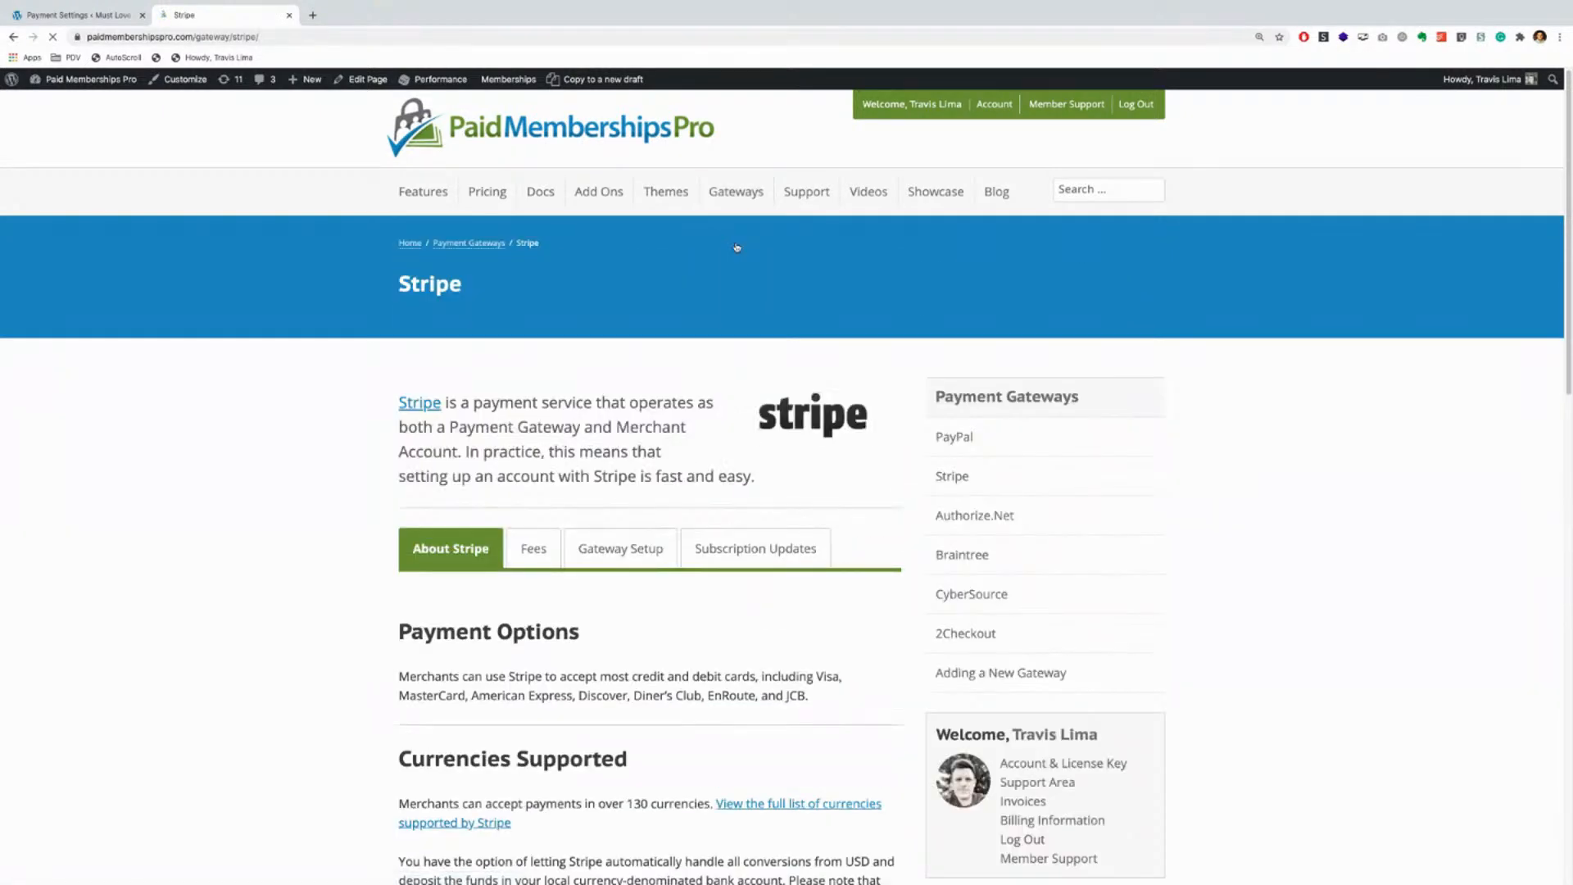
Step: Review the Stripe page's Fees, Gateway Setup and Subscription Updates sections
{"action": "scroll", "coordinate": [400, 343], "scroll_direction": "down", "scroll_amount": 2}
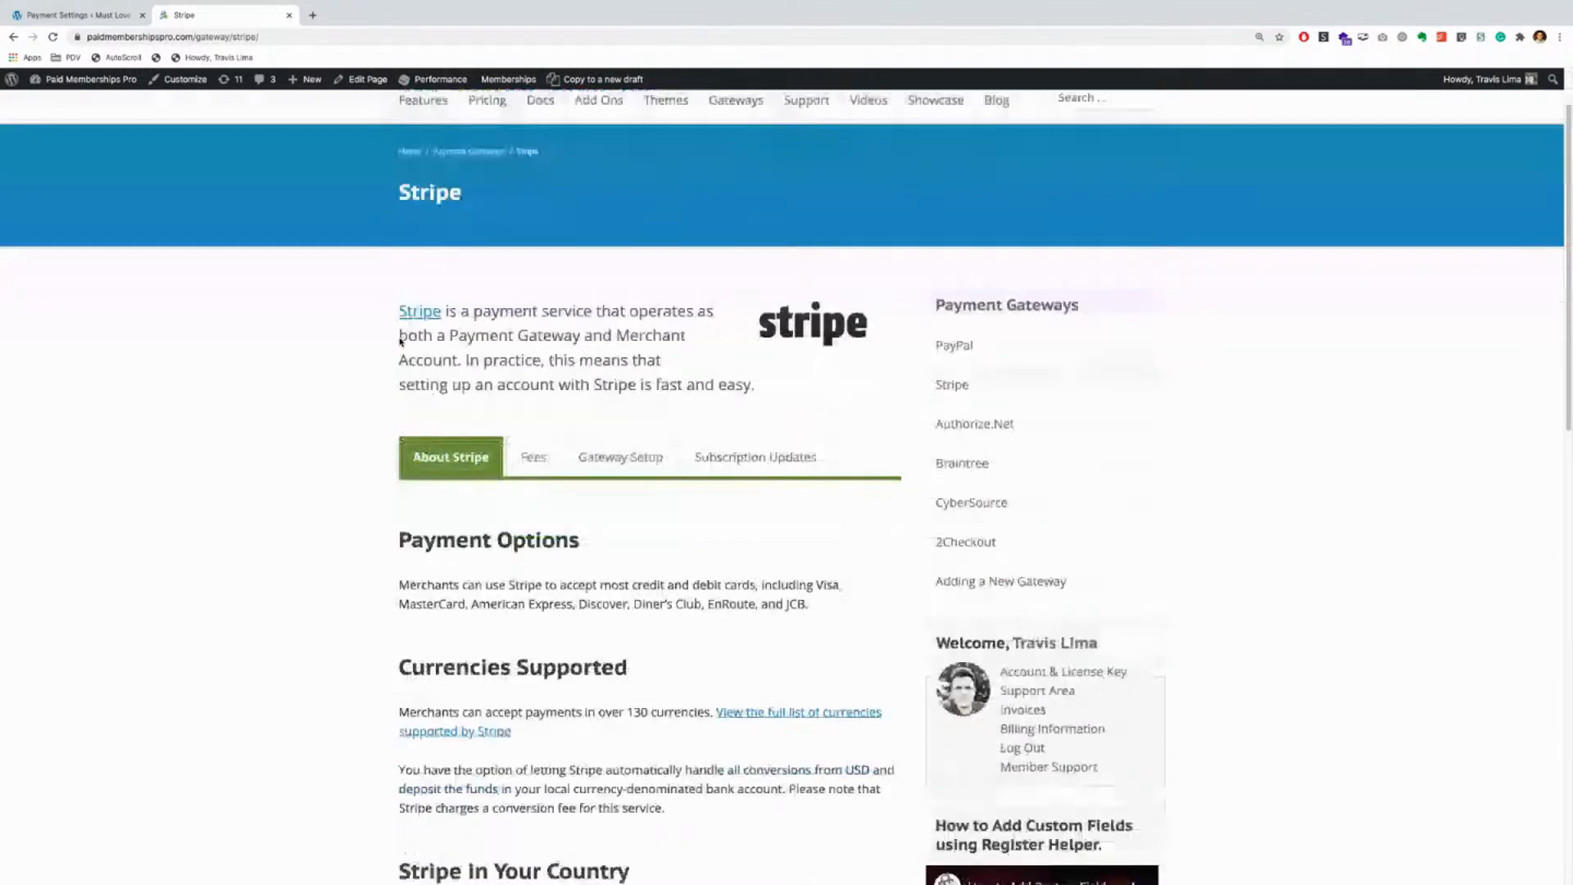
{"action": "scroll", "coordinate": [401, 343], "scroll_direction": "down", "scroll_amount": 2}
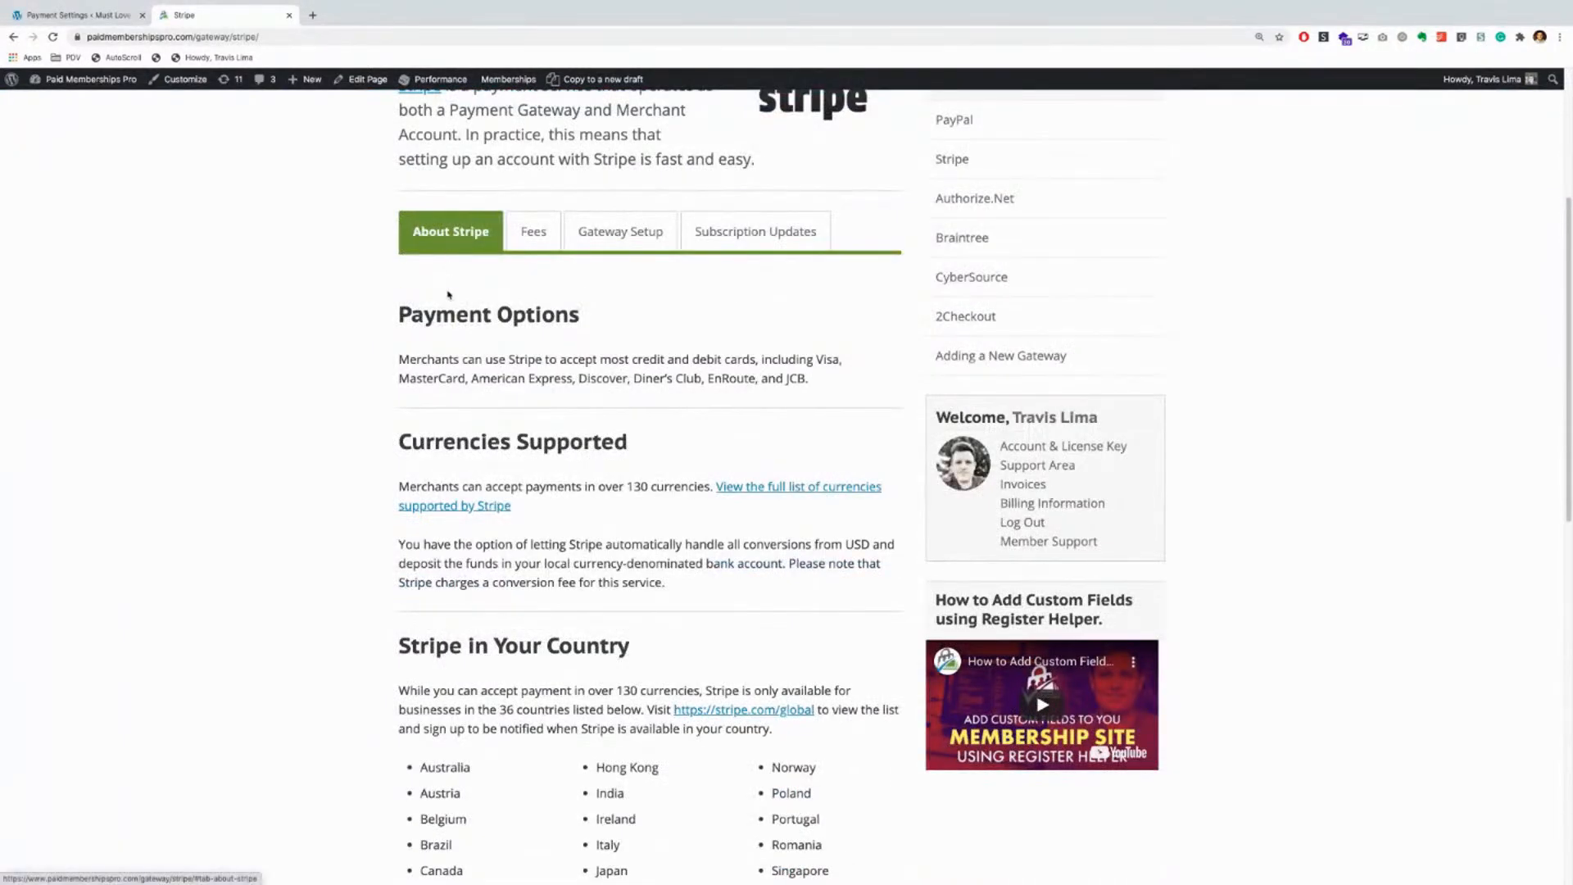
{"action": "scroll", "coordinate": [447, 341], "scroll_direction": "down", "scroll_amount": 2}
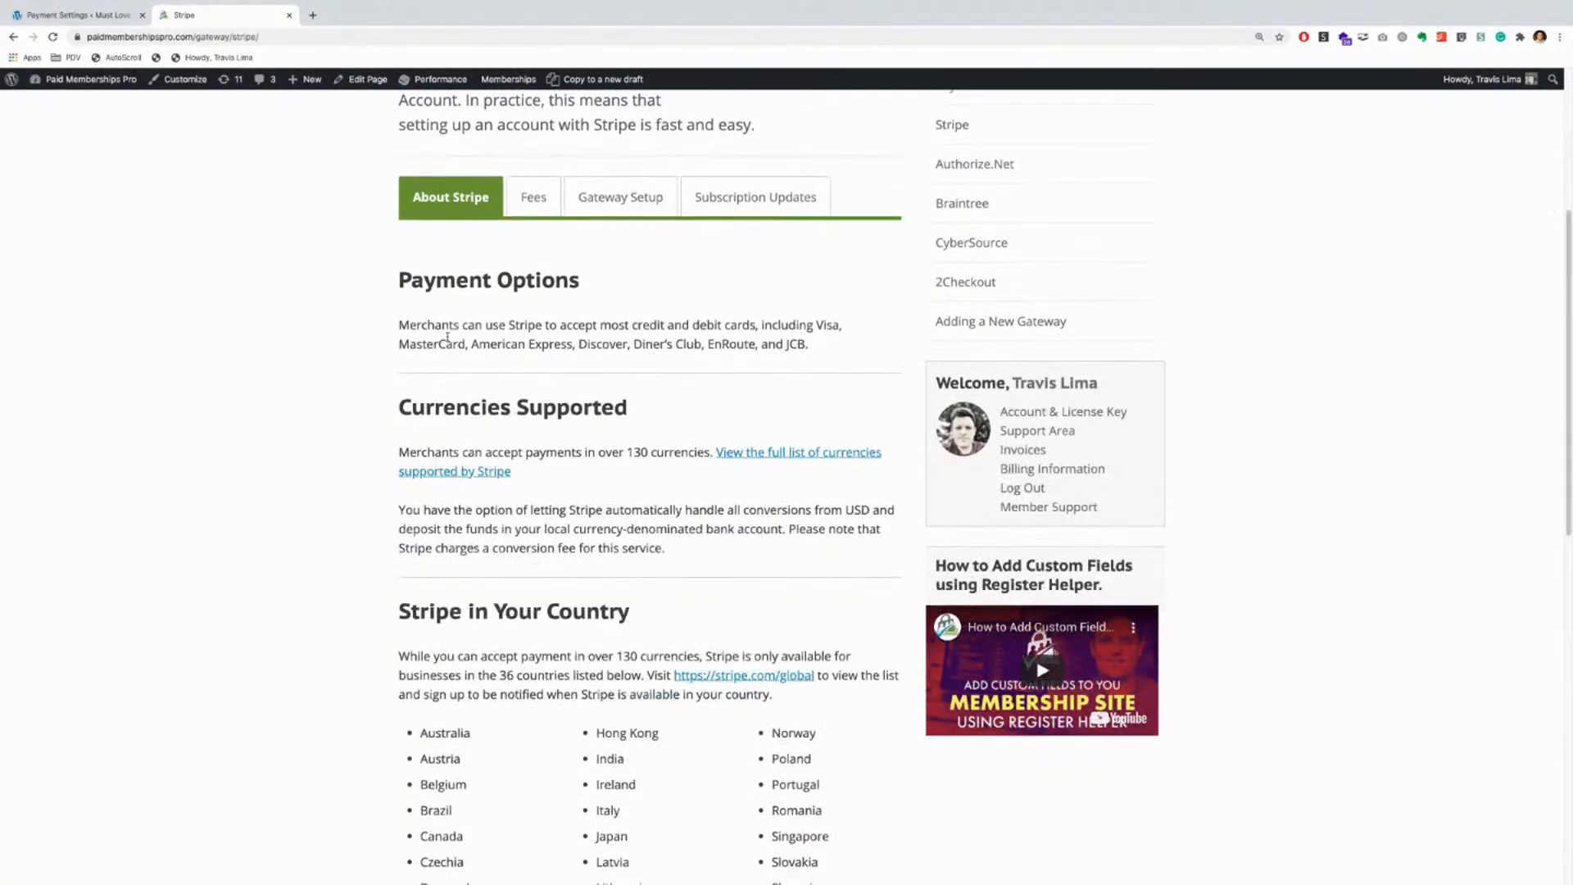
{"action": "scroll", "coordinate": [476, 351], "scroll_direction": "down", "scroll_amount": 1}
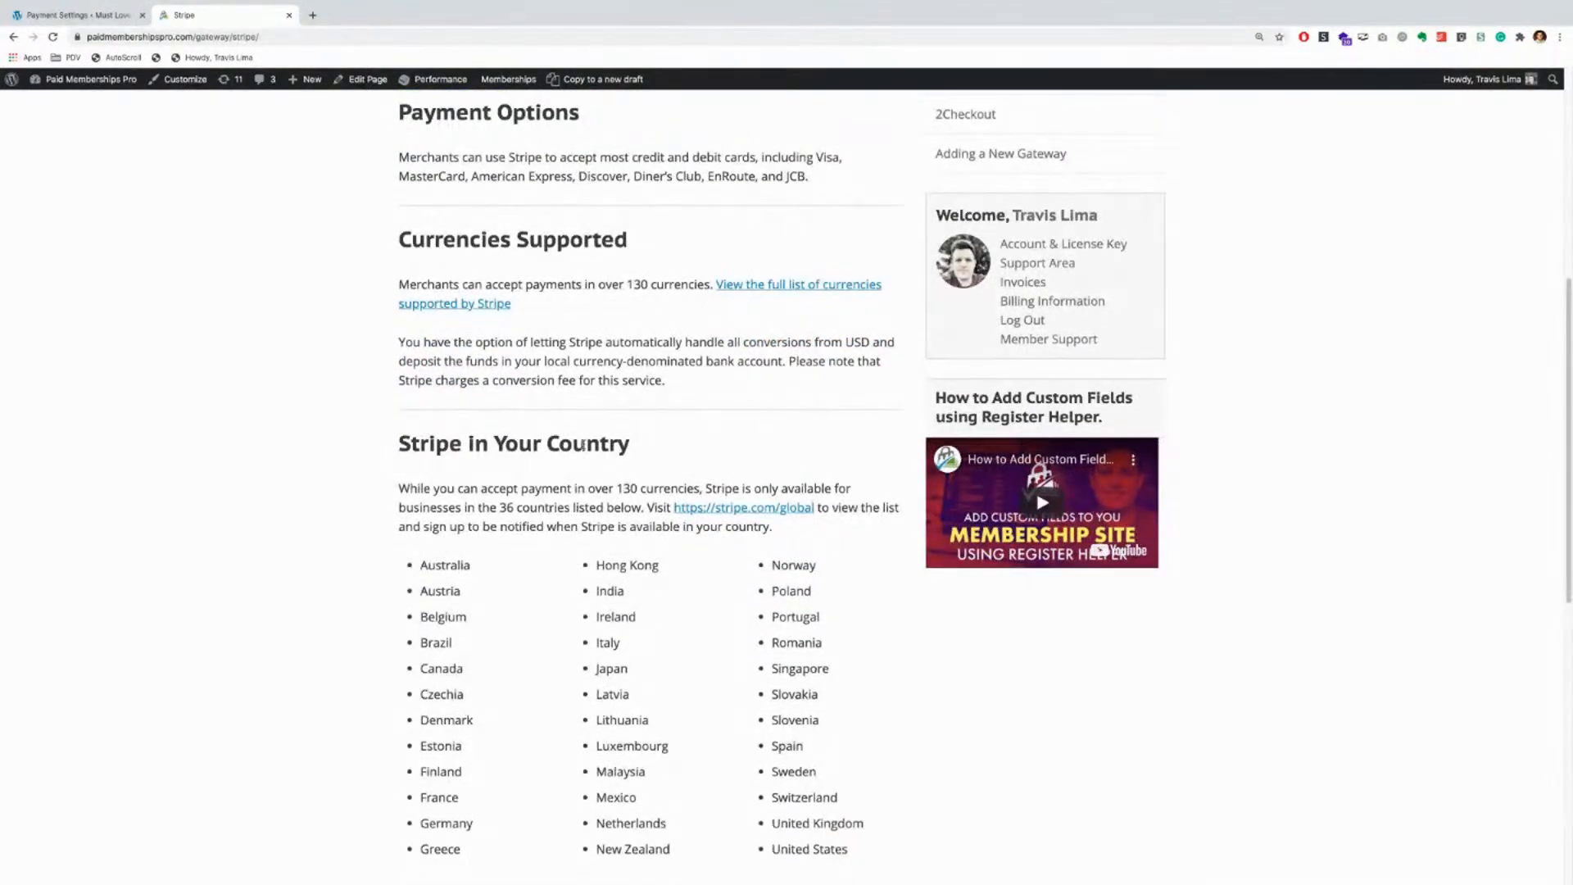
{"action": "scroll", "coordinate": [686, 551], "scroll_direction": "down", "scroll_amount": 1}
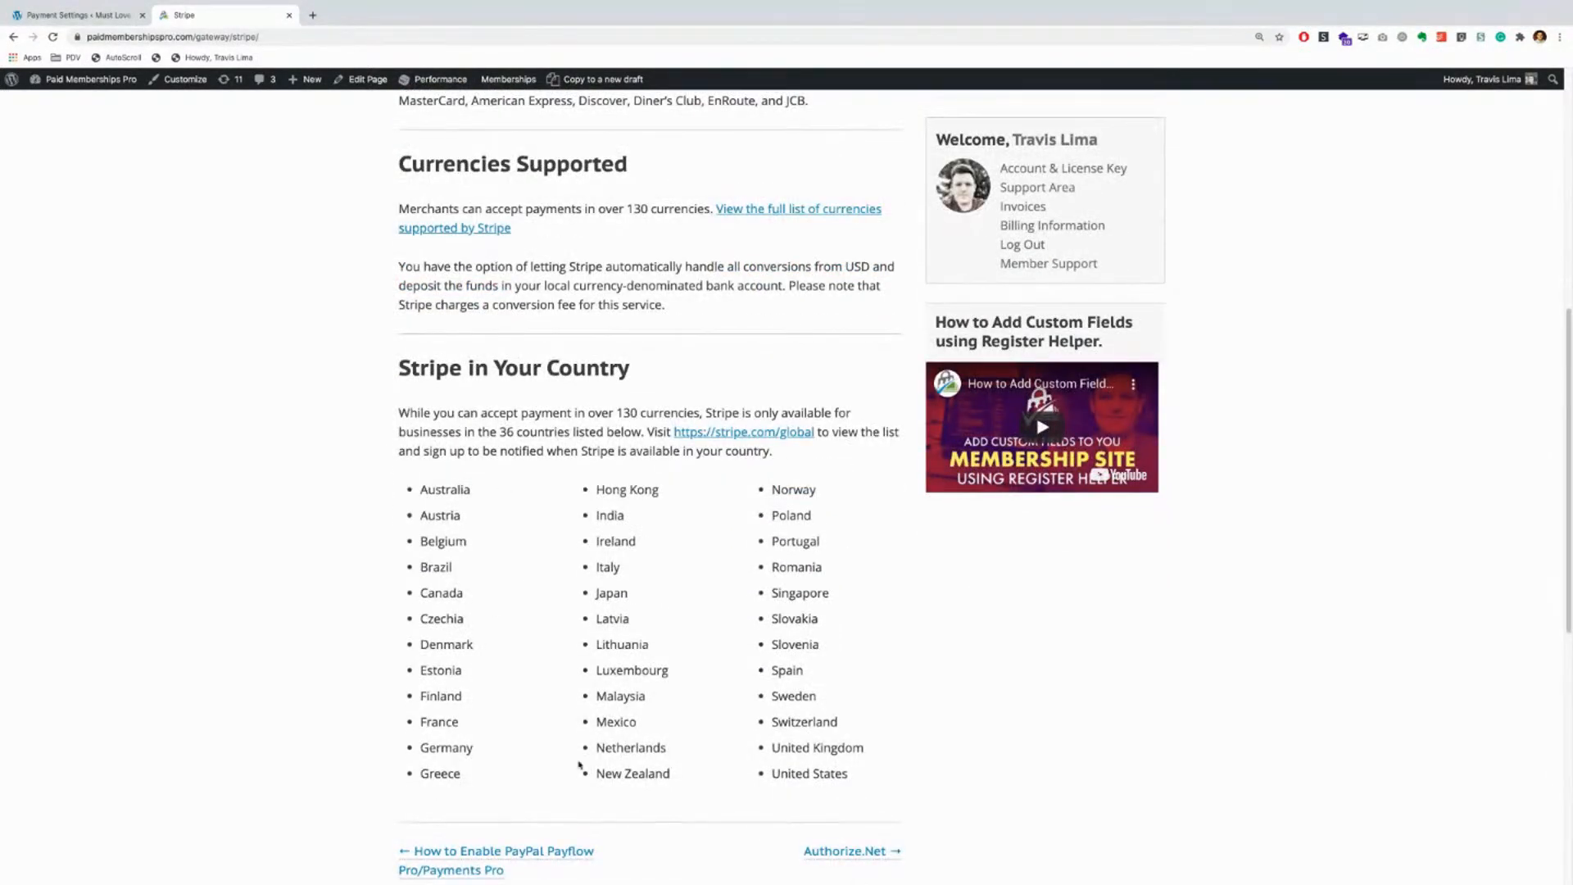
{"action": "scroll", "coordinate": [795, 574], "scroll_direction": "up", "scroll_amount": 4}
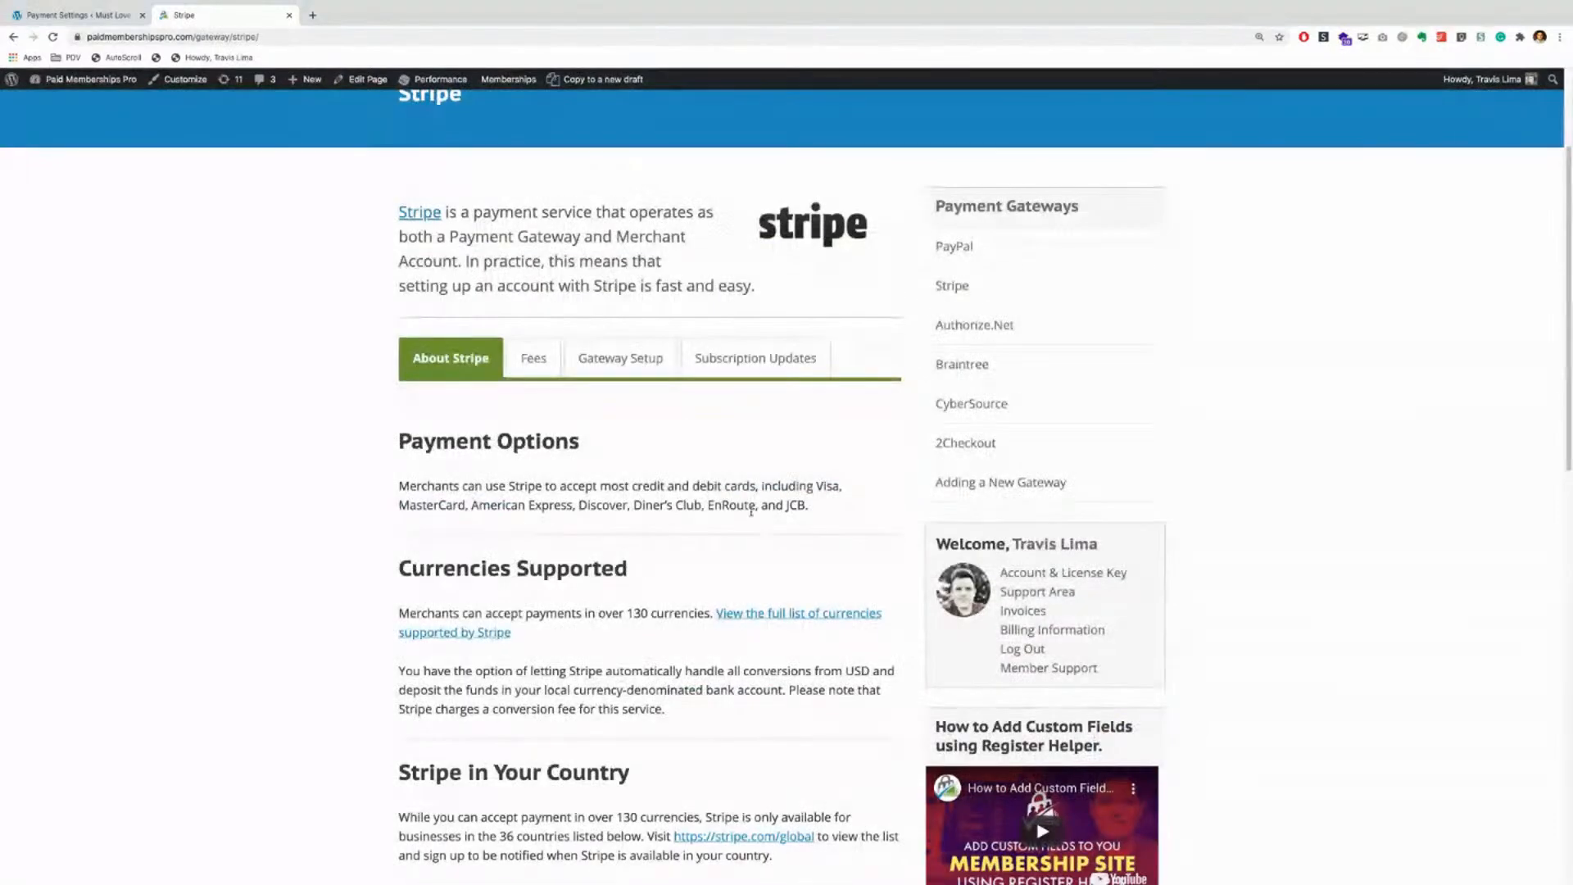
{"action": "left_click", "coordinate": [540, 360]}
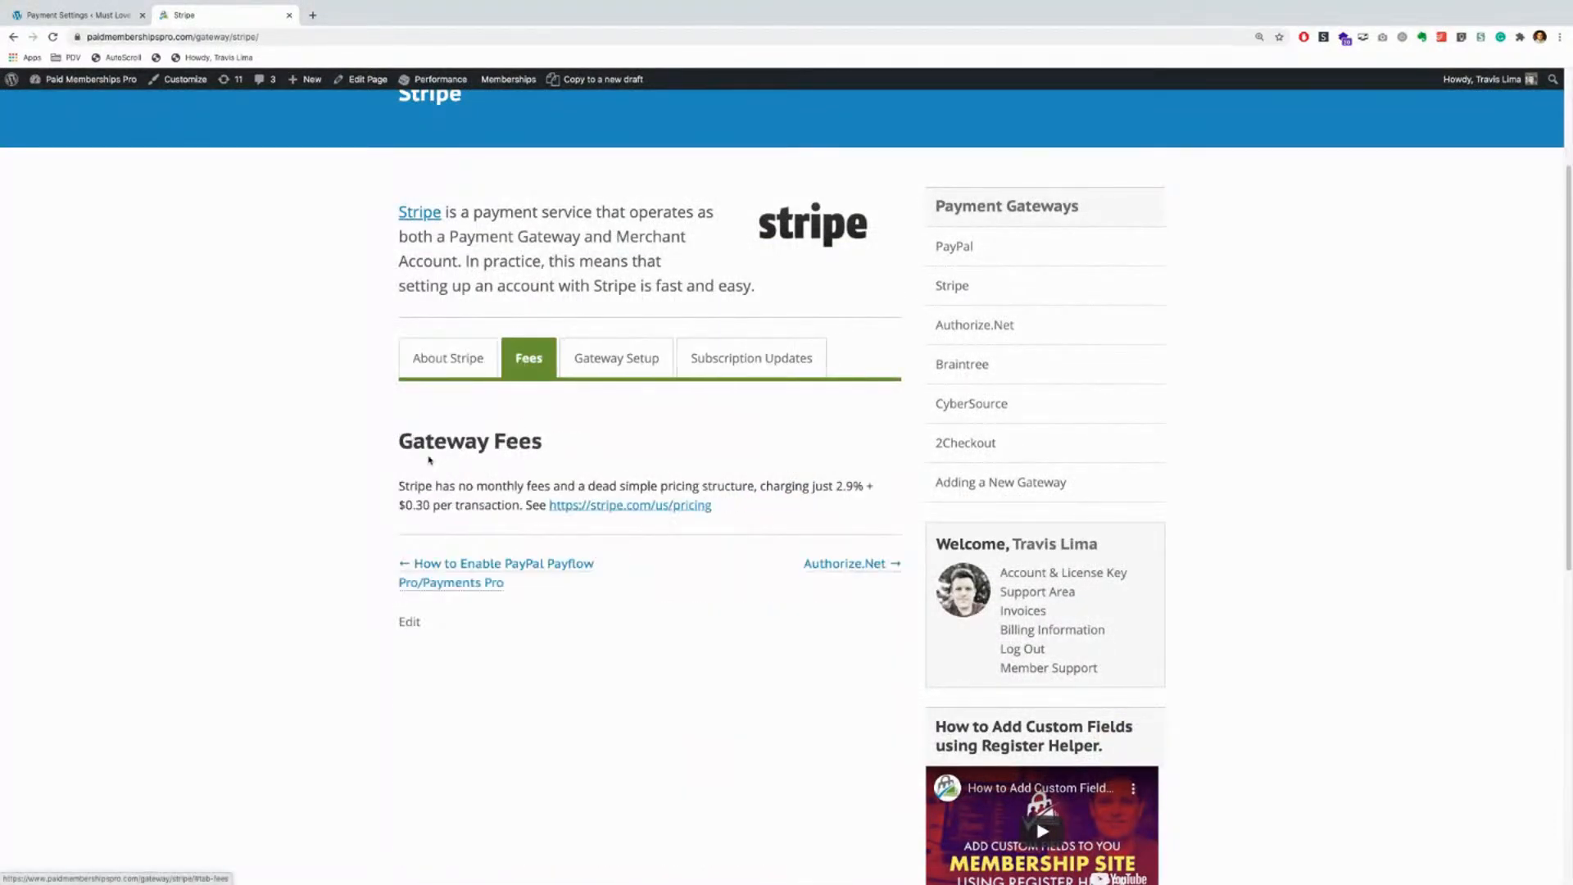
{"action": "left_click", "coordinate": [618, 359]}
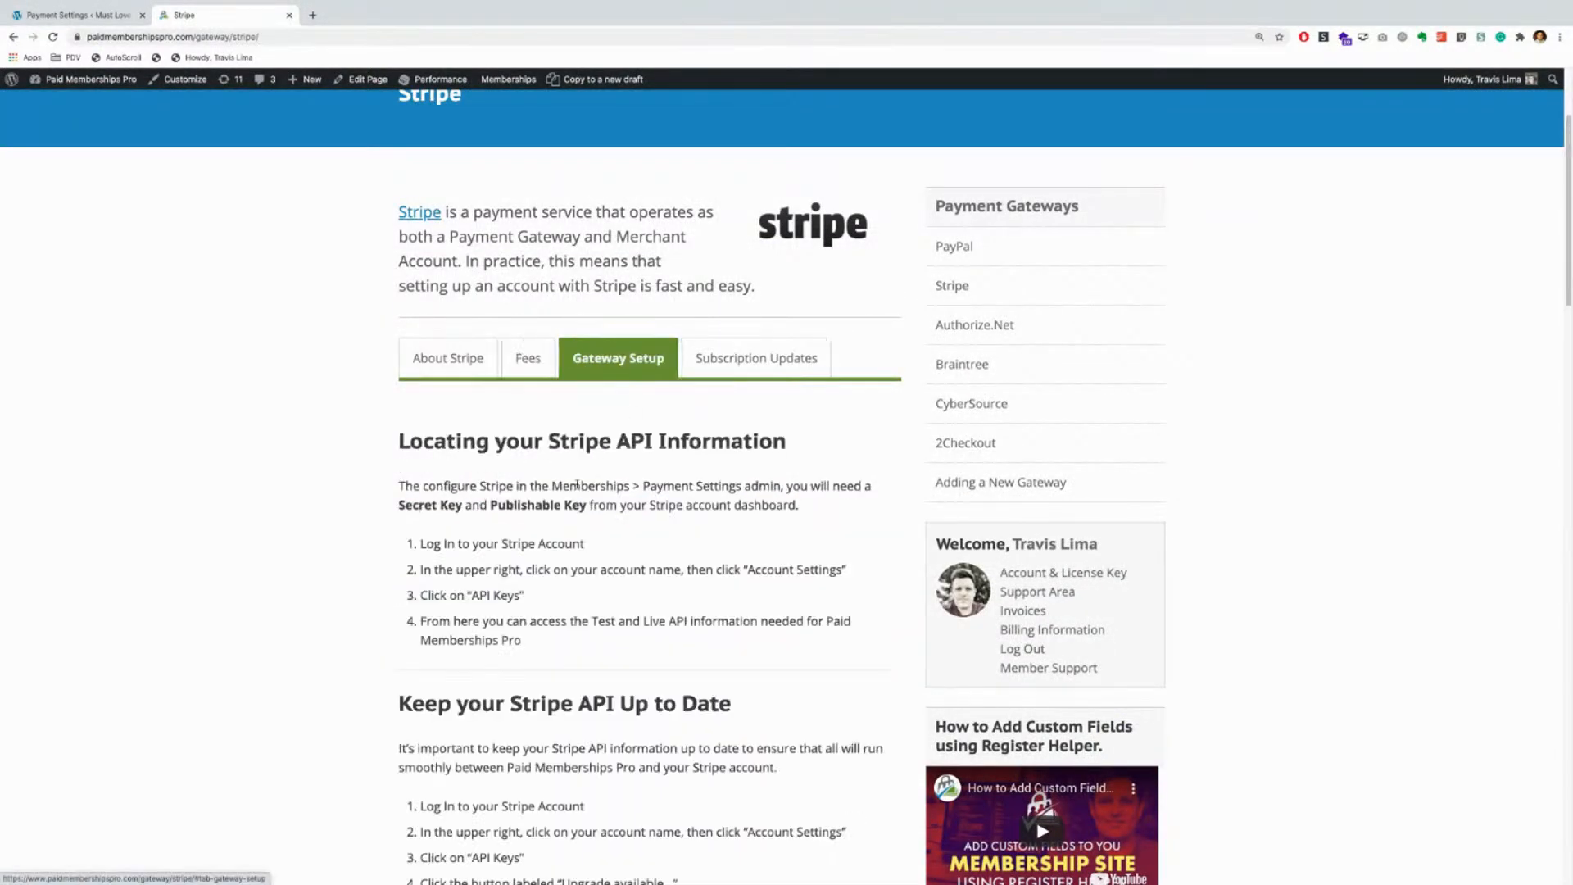
{"action": "scroll", "coordinate": [566, 487], "scroll_direction": "down", "scroll_amount": 1}
{"action": "left_click", "coordinate": [748, 272]}
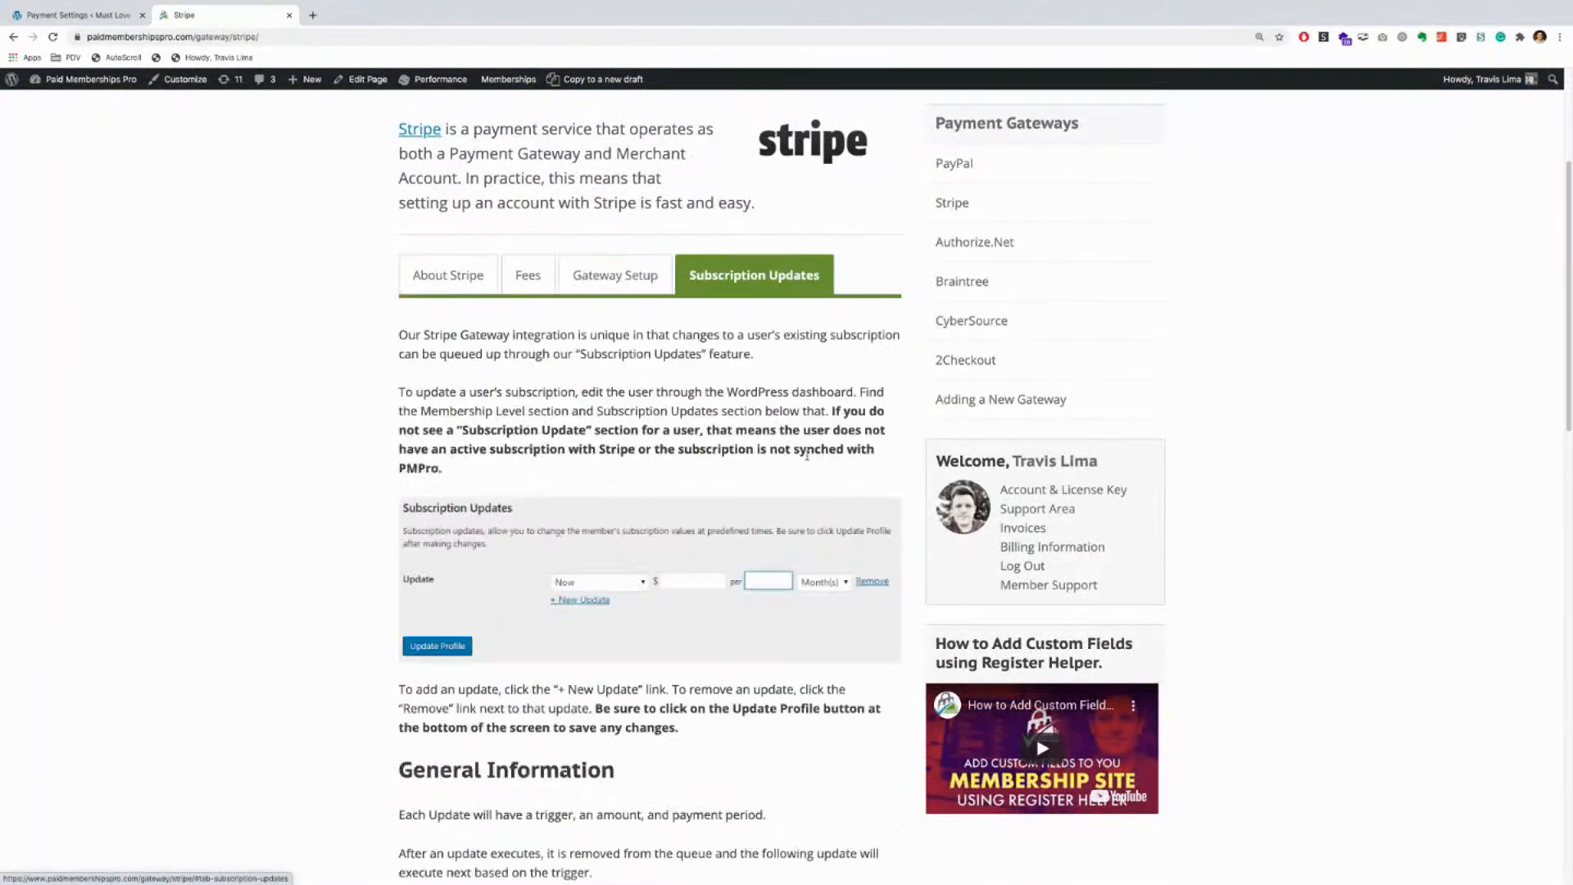
Step: Go to the Gateways > PayPal documentation page
{"action": "scroll", "coordinate": [807, 463], "scroll_direction": "down", "scroll_amount": 2}
{"action": "scroll", "coordinate": [807, 463], "scroll_direction": "down", "scroll_amount": 3}
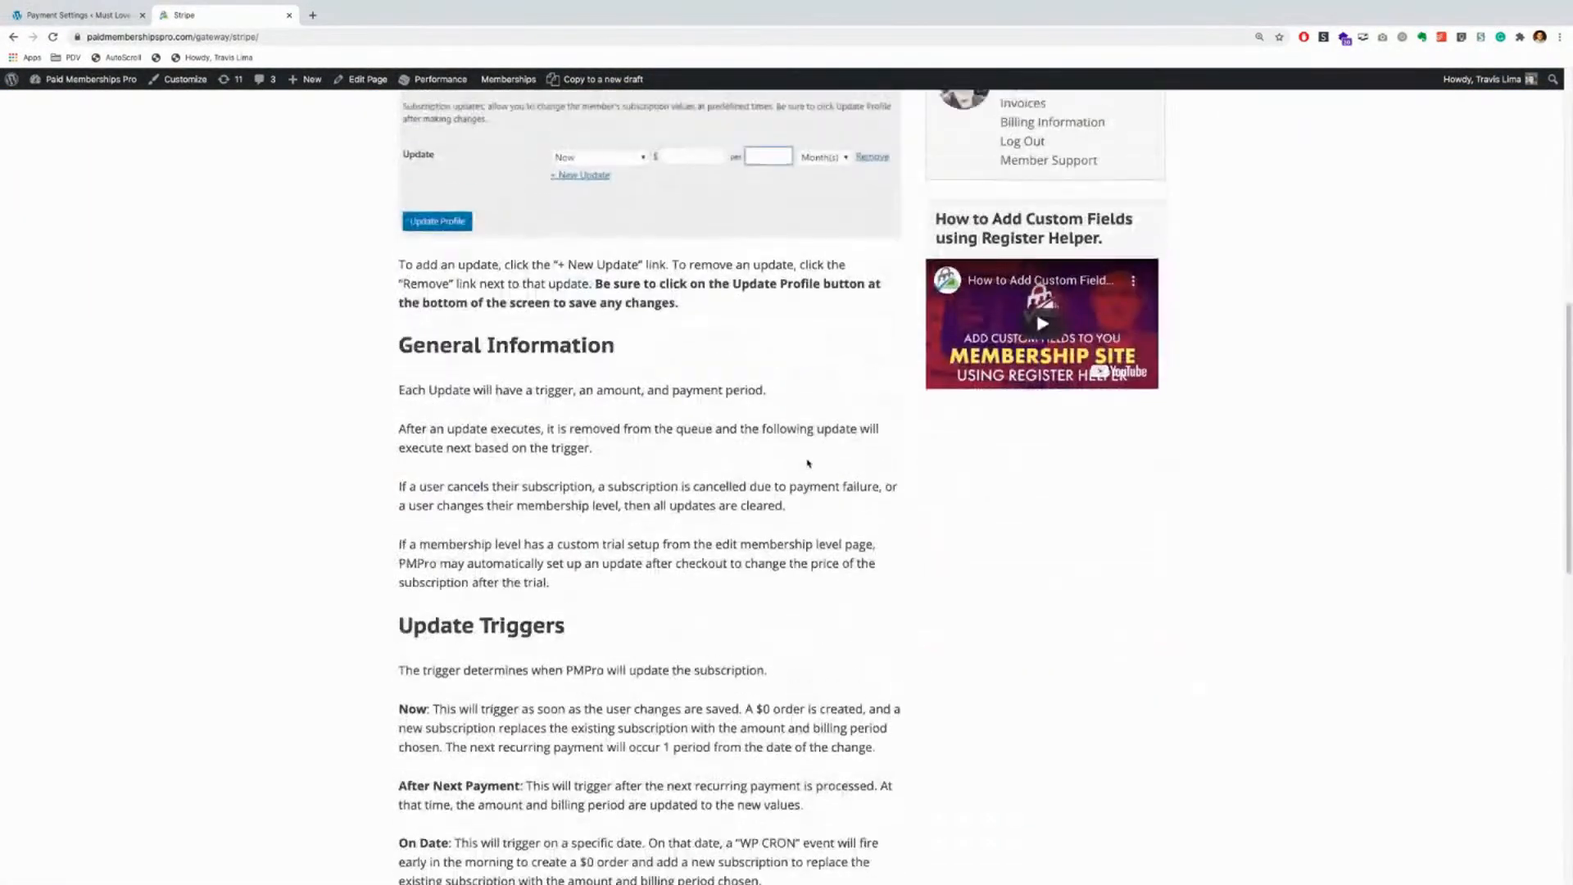
{"action": "scroll", "coordinate": [808, 459], "scroll_direction": "up", "scroll_amount": 13}
{"action": "left_click", "coordinate": [752, 223]}
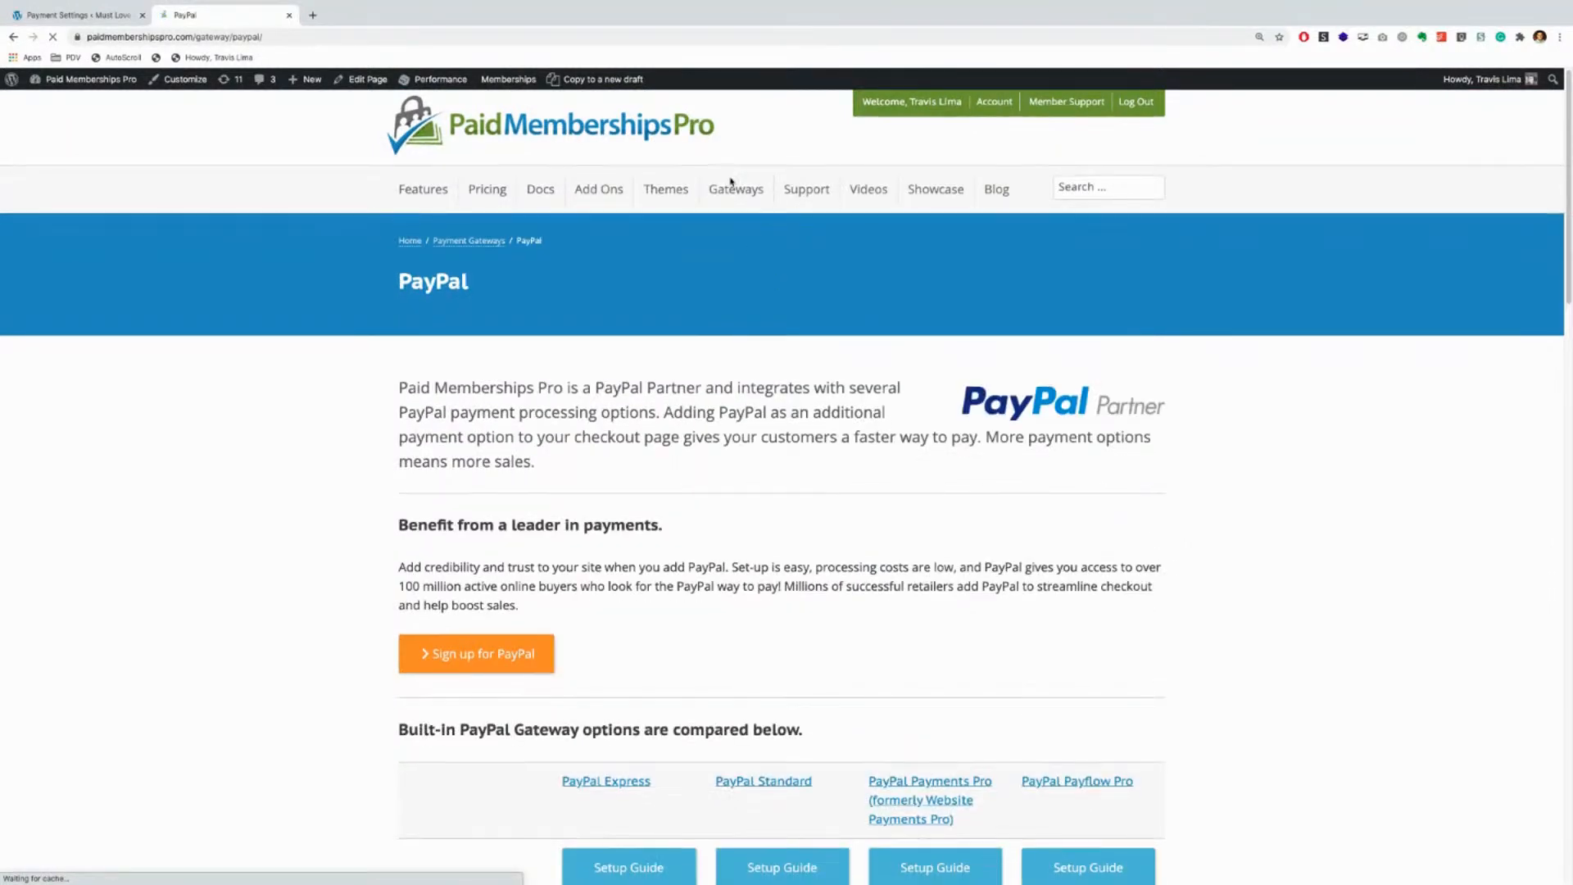
Step: Read through the PayPal Express, Standard, Payments Pro and Payflow Pro comparison, then return to Payment Settings
{"action": "mouse_move", "coordinate": [734, 195]}
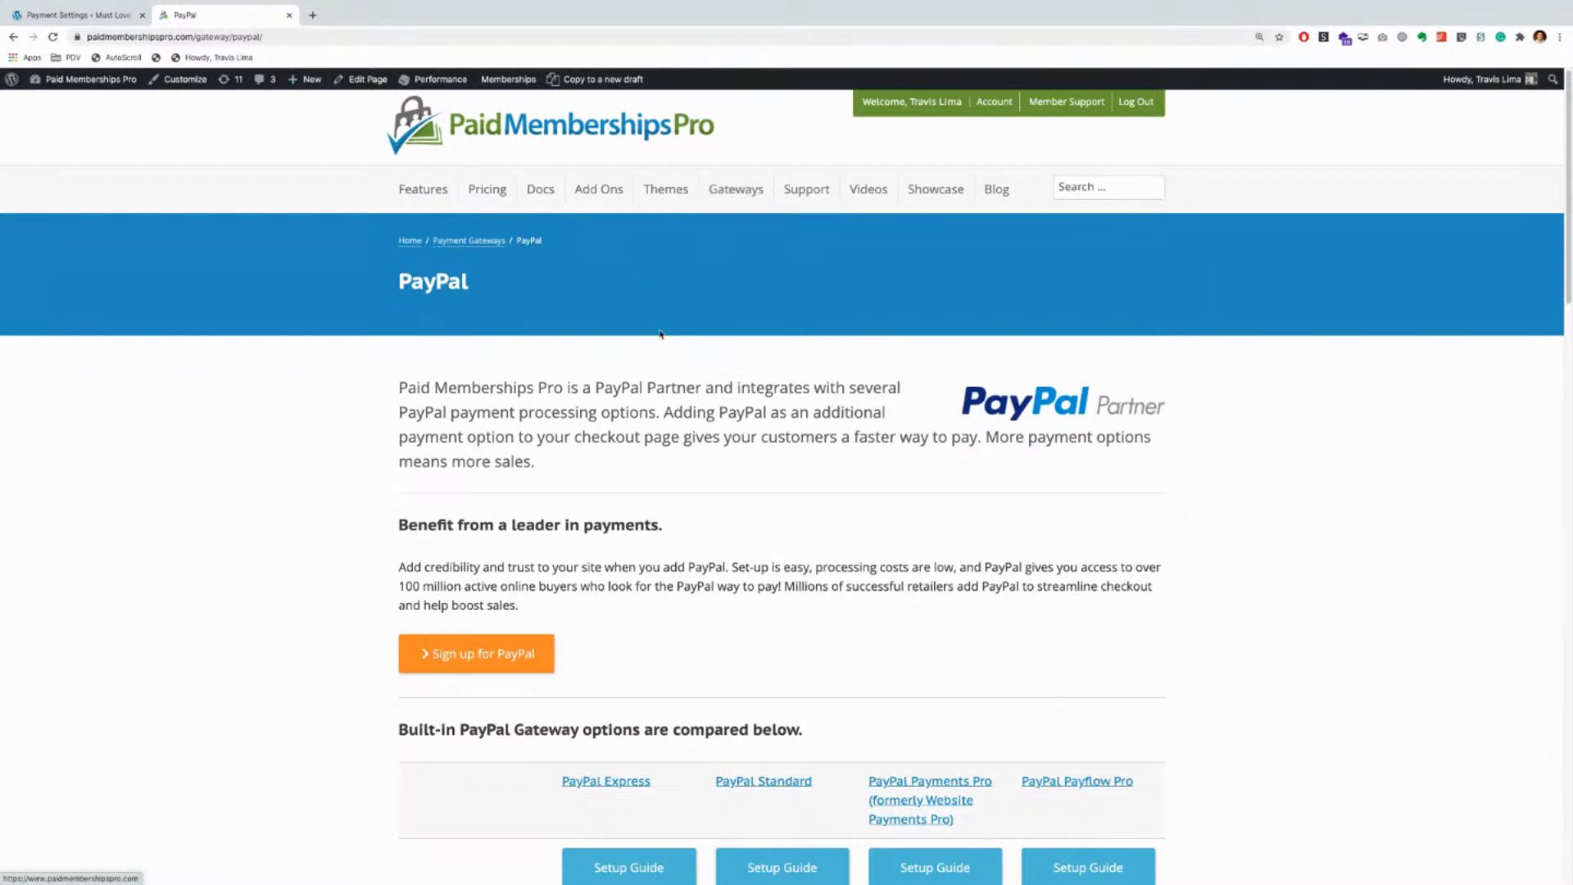
{"action": "scroll", "coordinate": [670, 350], "scroll_direction": "down", "scroll_amount": 3}
{"action": "scroll", "coordinate": [669, 350], "scroll_direction": "down", "scroll_amount": 5}
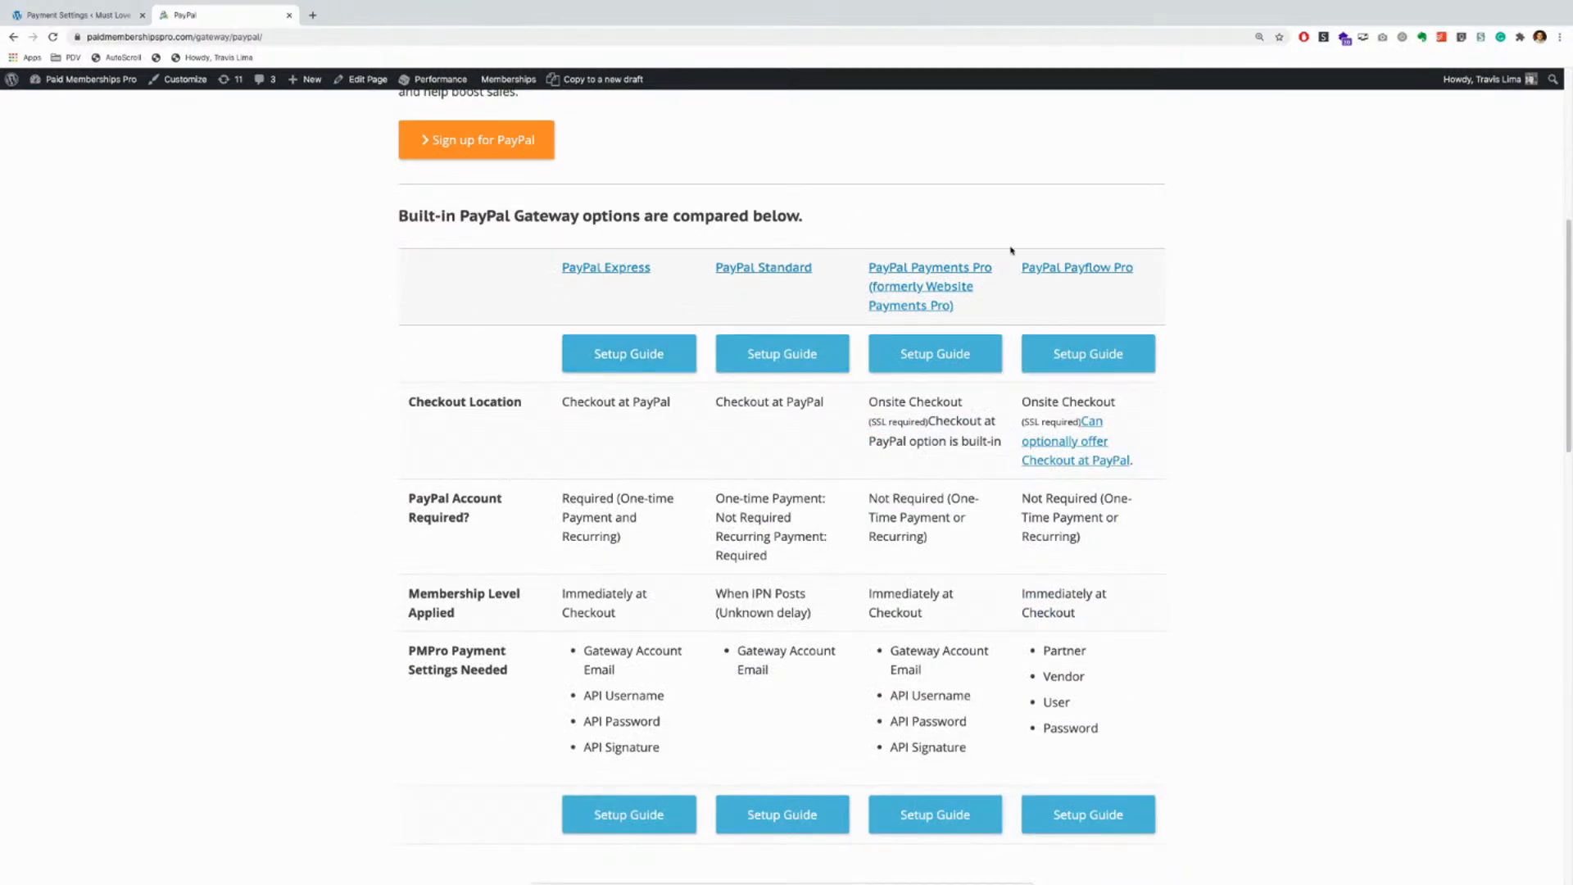
{"action": "scroll", "coordinate": [533, 434], "scroll_direction": "up", "scroll_amount": 3}
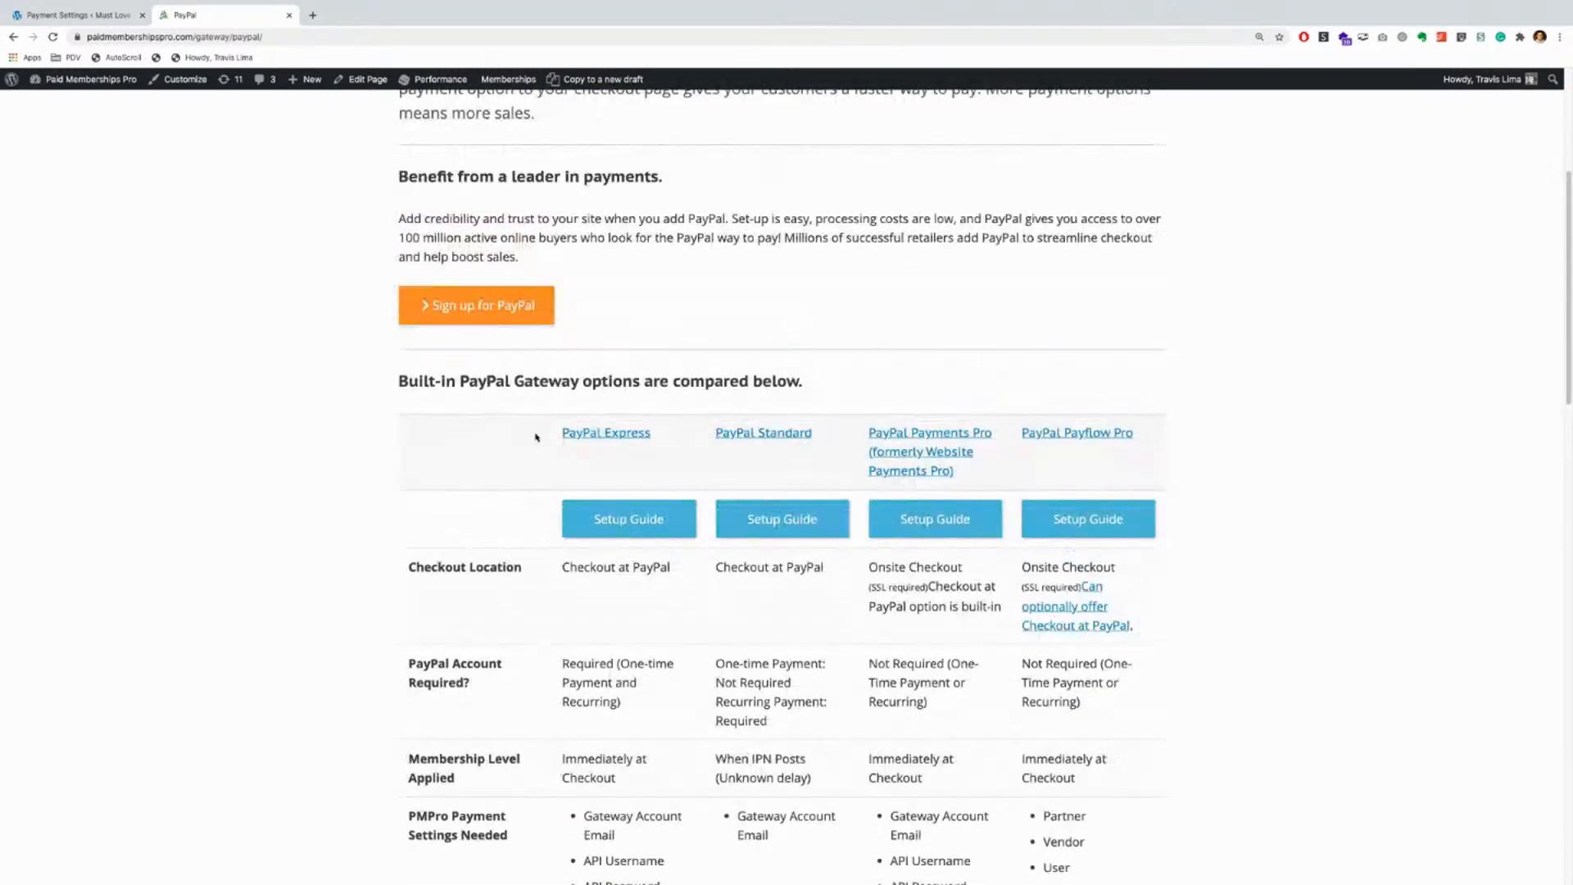
{"action": "scroll", "coordinate": [530, 428], "scroll_direction": "up", "scroll_amount": 5}
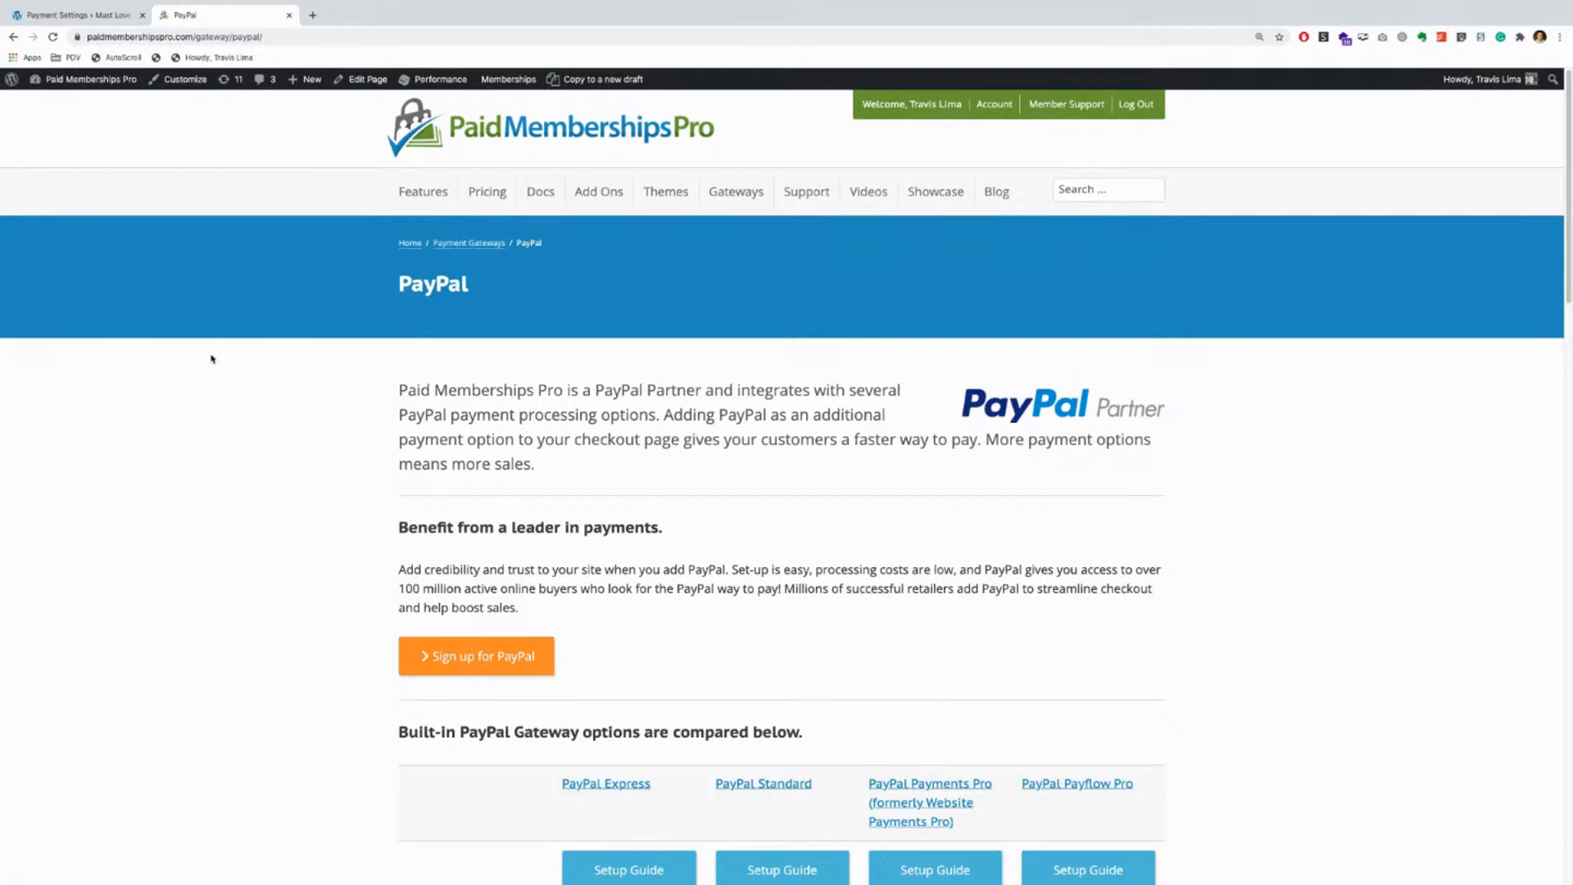
{"action": "left_click", "coordinate": [71, 15]}
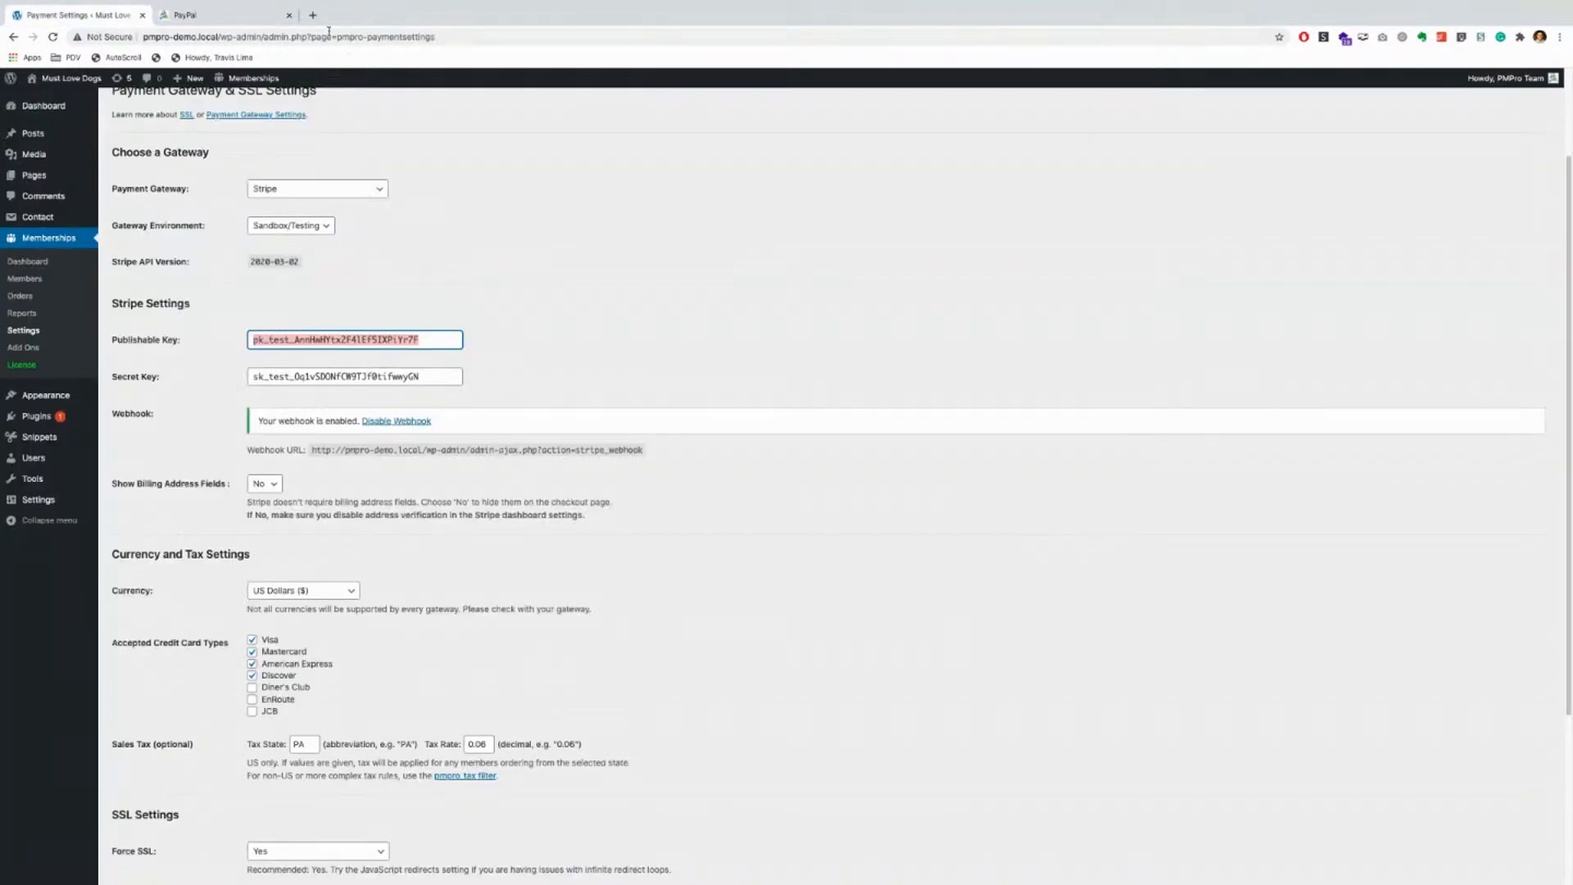
Step: Close the PayPal tab and try Show Billing Address Fields as Yes before reverting to No
{"action": "left_click", "coordinate": [289, 15]}
{"action": "scroll", "coordinate": [820, 413], "scroll_direction": "down", "scroll_amount": 1}
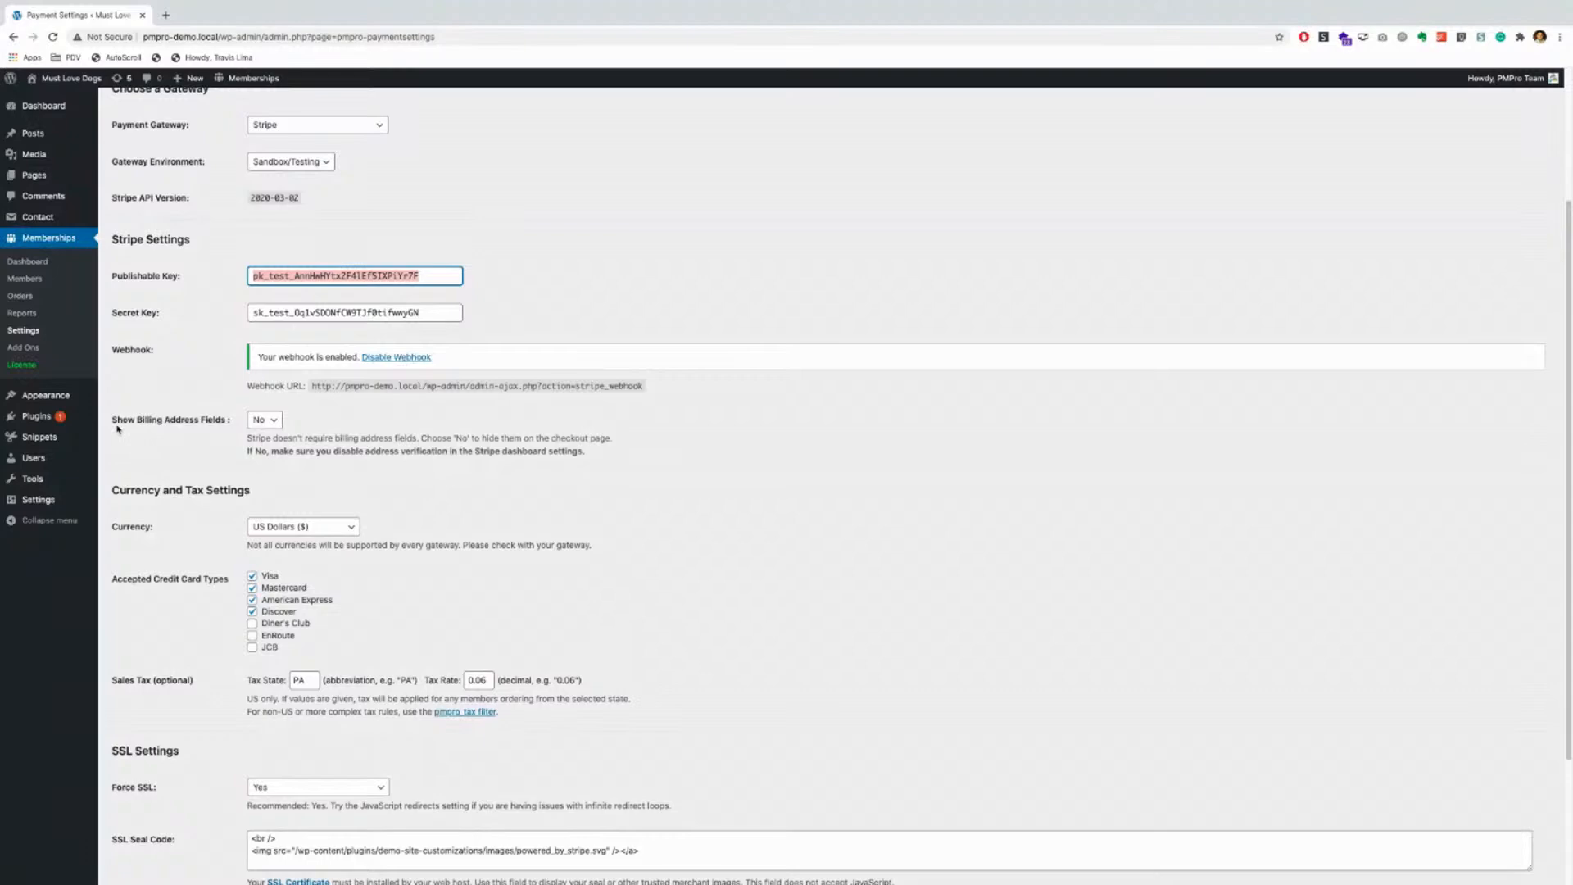
{"action": "left_click", "coordinate": [264, 420]}
{"action": "left_click", "coordinate": [262, 430]}
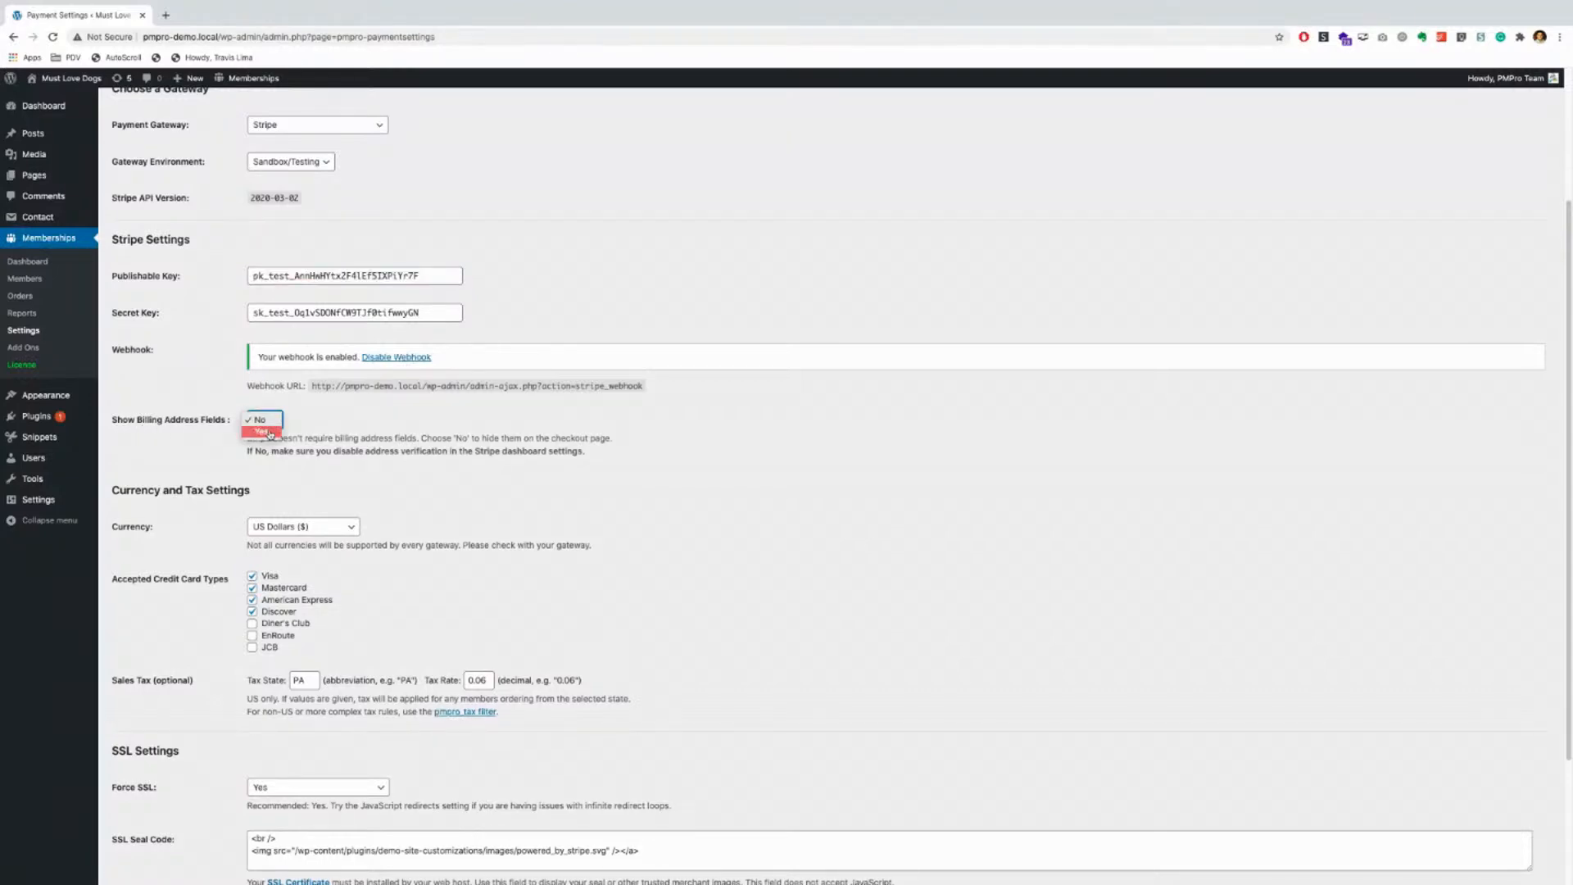
{"action": "left_click_drag", "start_coordinate": [234, 451], "coordinate": [604, 455]}
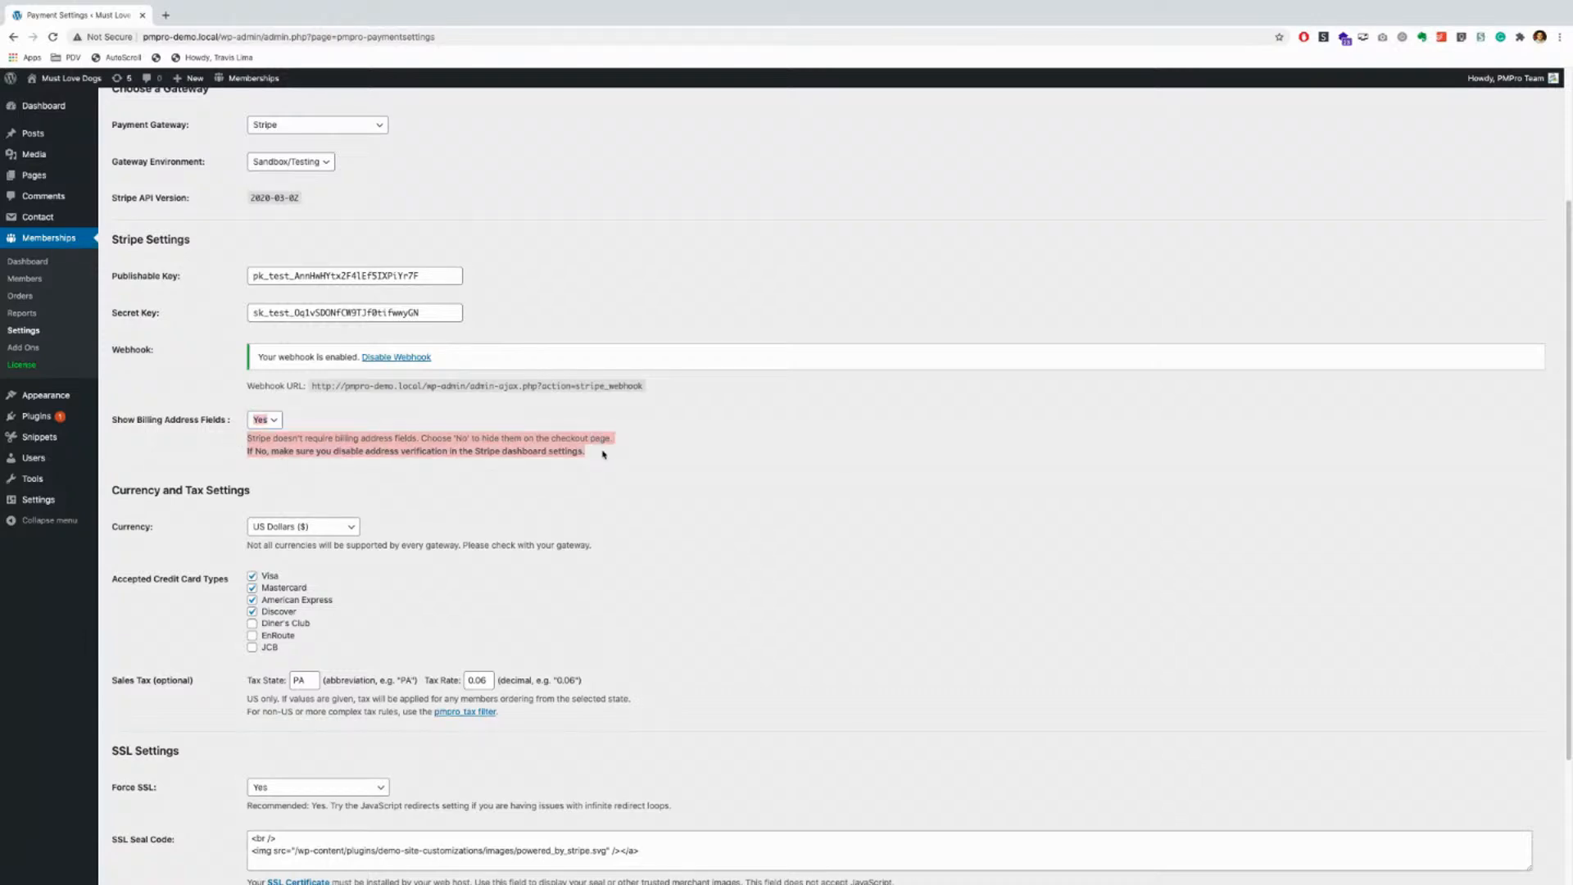
{"action": "left_click", "coordinate": [266, 425]}
{"action": "left_click", "coordinate": [263, 410]}
{"action": "scroll", "coordinate": [256, 420], "scroll_direction": "down", "scroll_amount": 3}
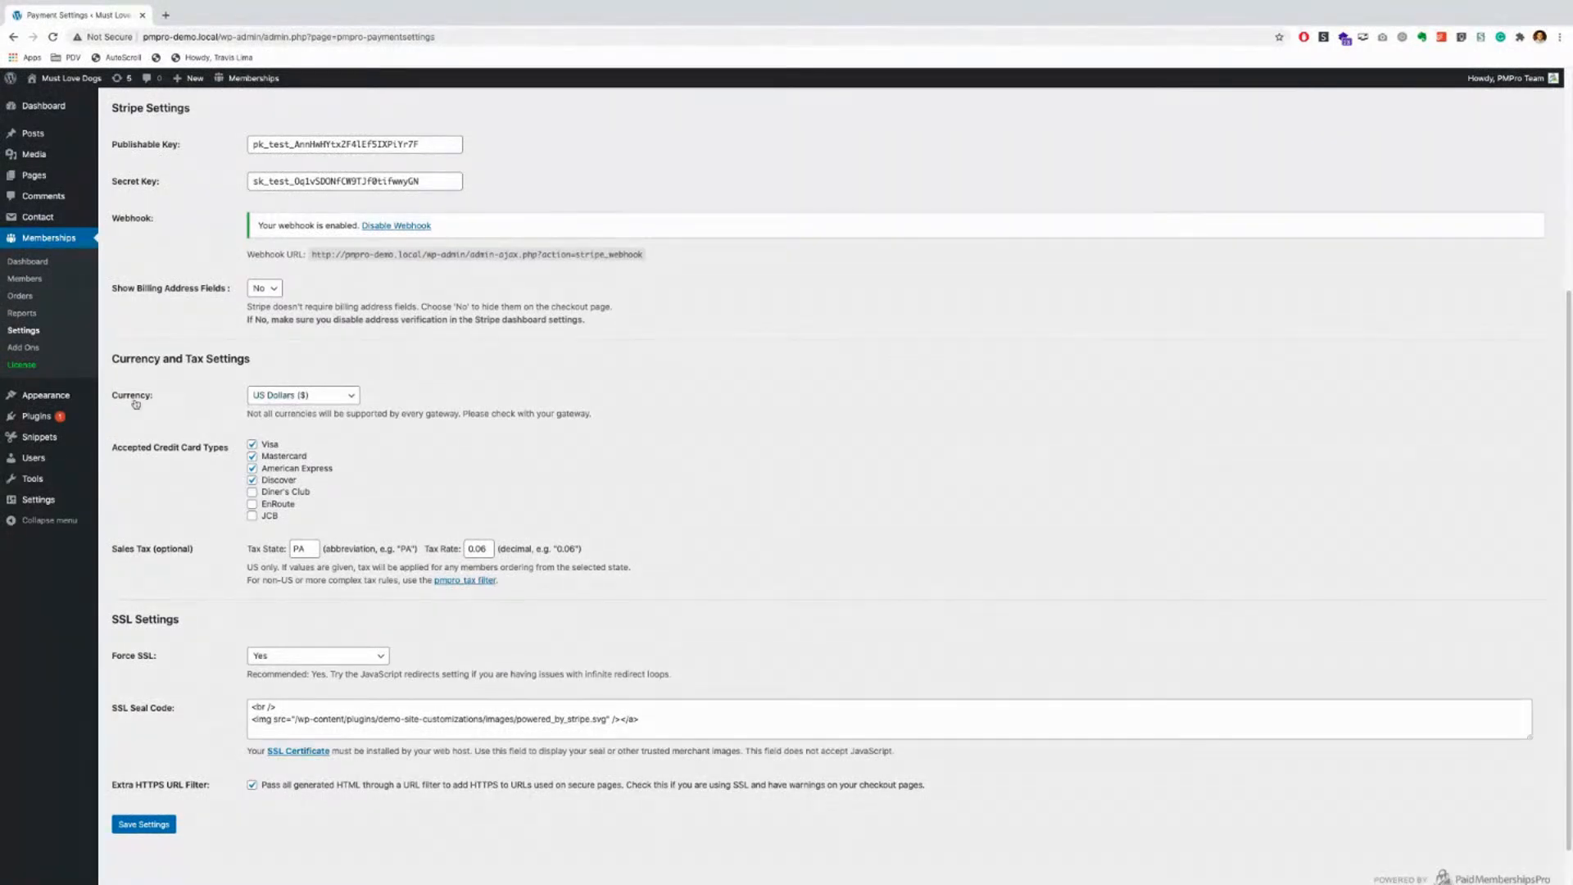
{"action": "left_click", "coordinate": [338, 397]}
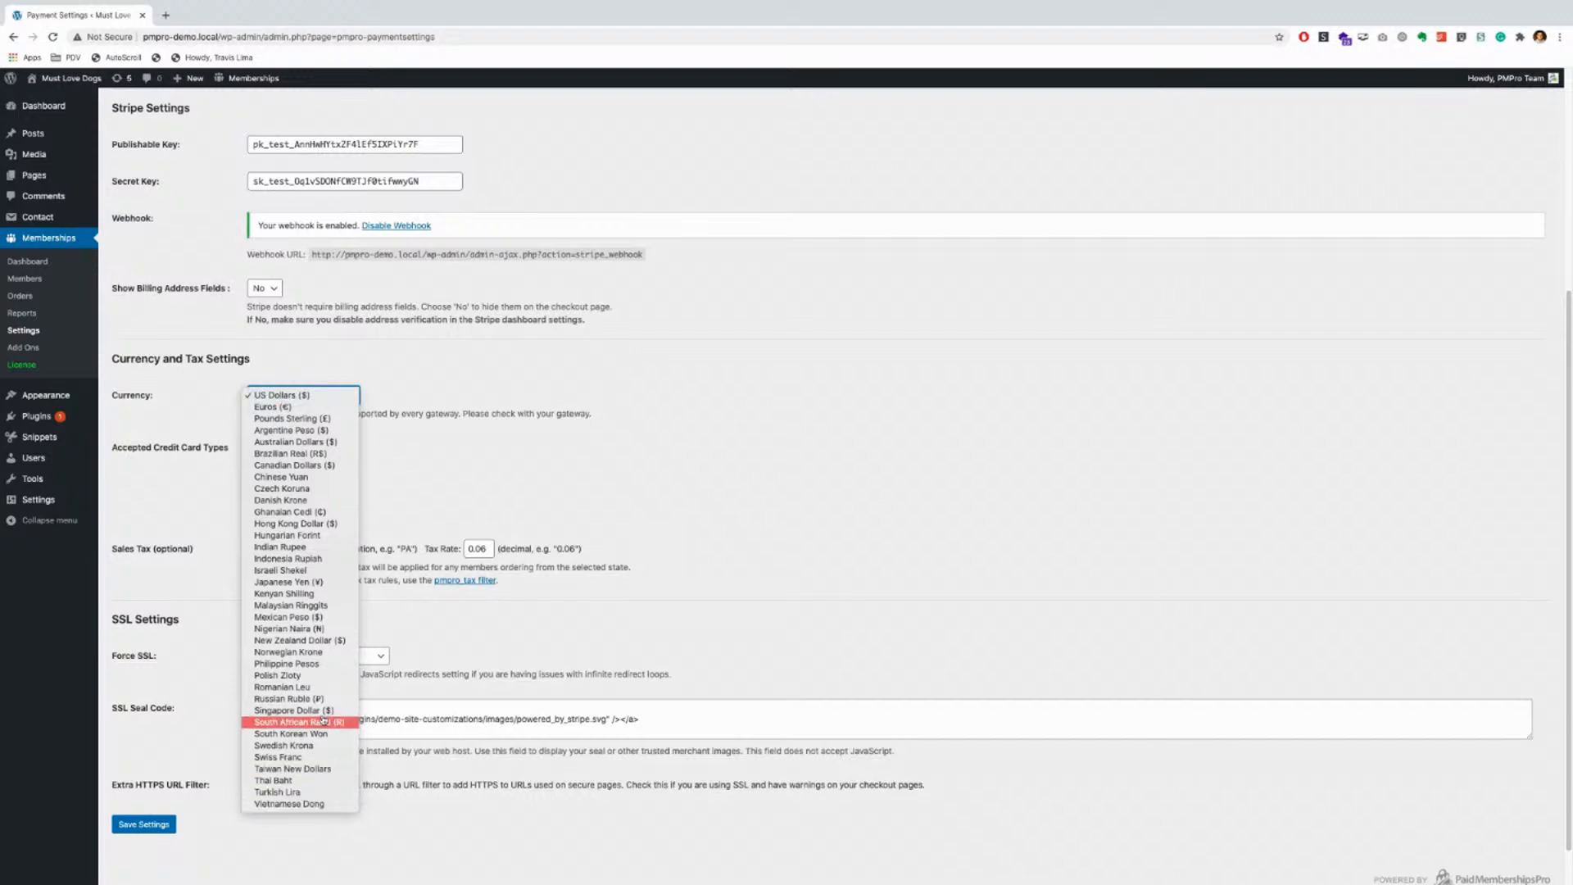
{"action": "left_click", "coordinate": [396, 381]}
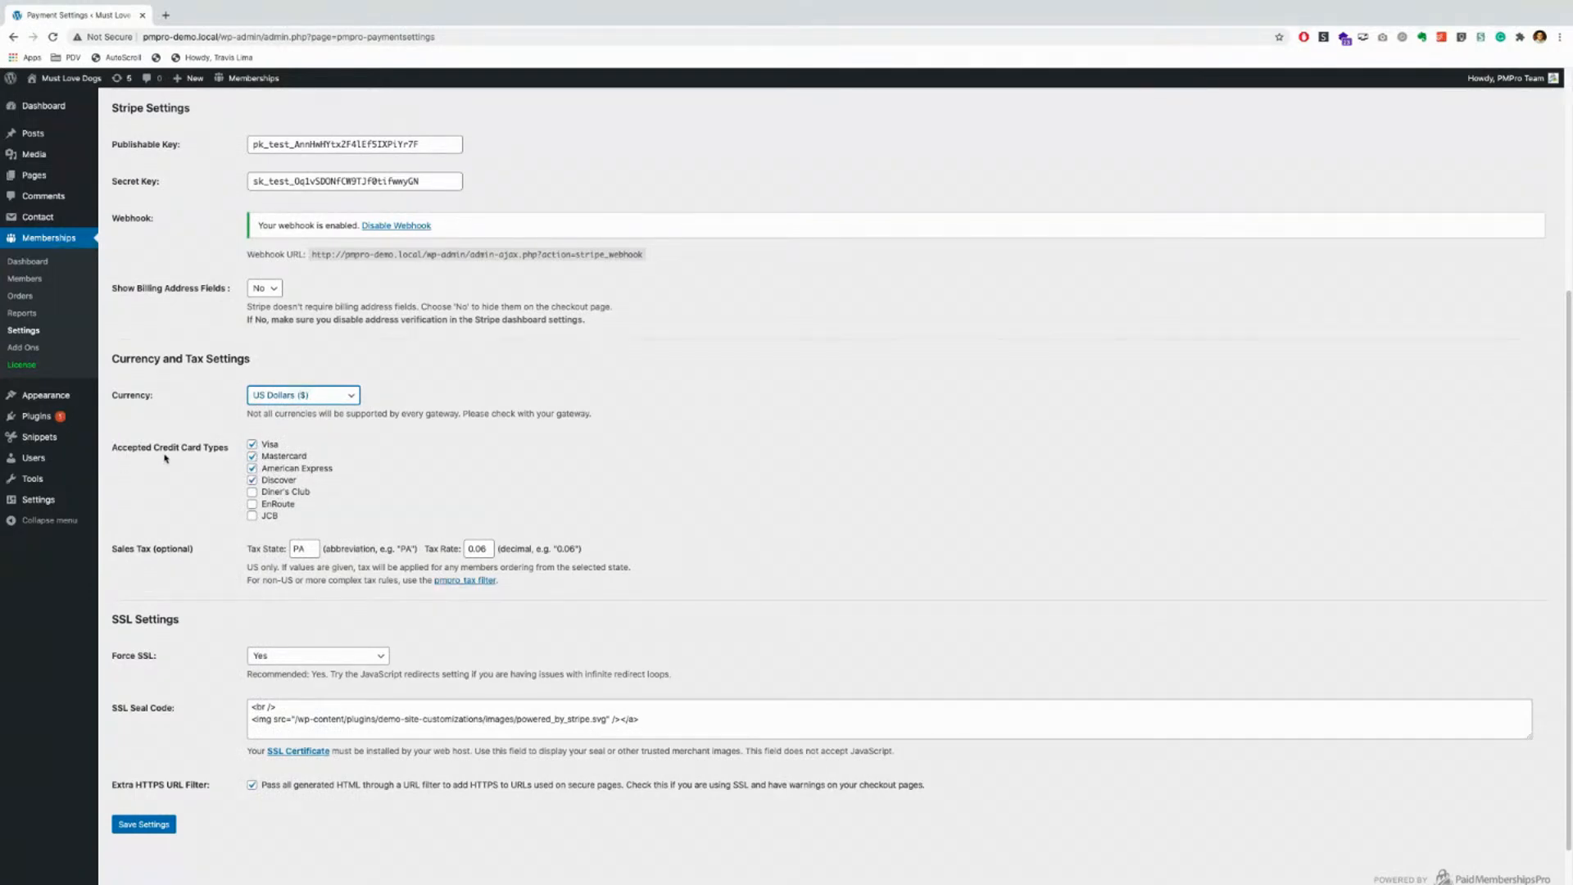
{"action": "left_click", "coordinate": [252, 456]}
{"action": "left_click", "coordinate": [252, 492]}
{"action": "left_click", "coordinate": [252, 504]}
{"action": "left_click", "coordinate": [252, 515]}
{"action": "left_click", "coordinate": [252, 492]}
{"action": "left_click", "coordinate": [253, 504]}
{"action": "left_click", "coordinate": [252, 517]}
{"action": "scroll", "coordinate": [197, 492], "scroll_direction": "down", "scroll_amount": 1}
{"action": "scroll", "coordinate": [197, 495], "scroll_direction": "down", "scroll_amount": 2}
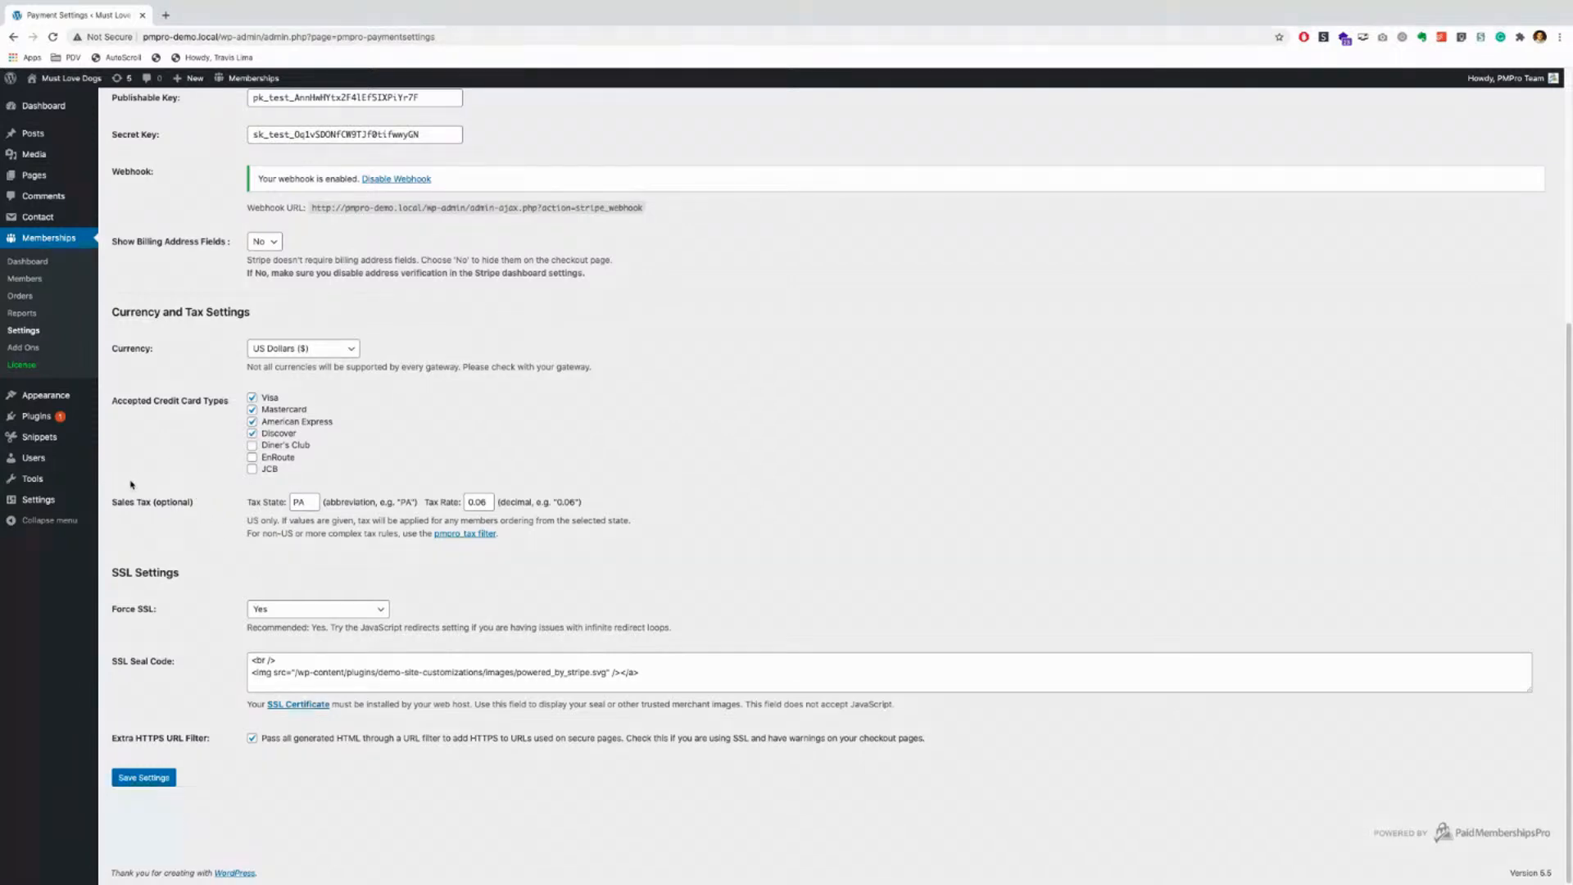
{"action": "left_click_drag", "start_coordinate": [246, 521], "coordinate": [276, 521]}
{"action": "left_click_drag", "start_coordinate": [247, 534], "coordinate": [423, 534]}
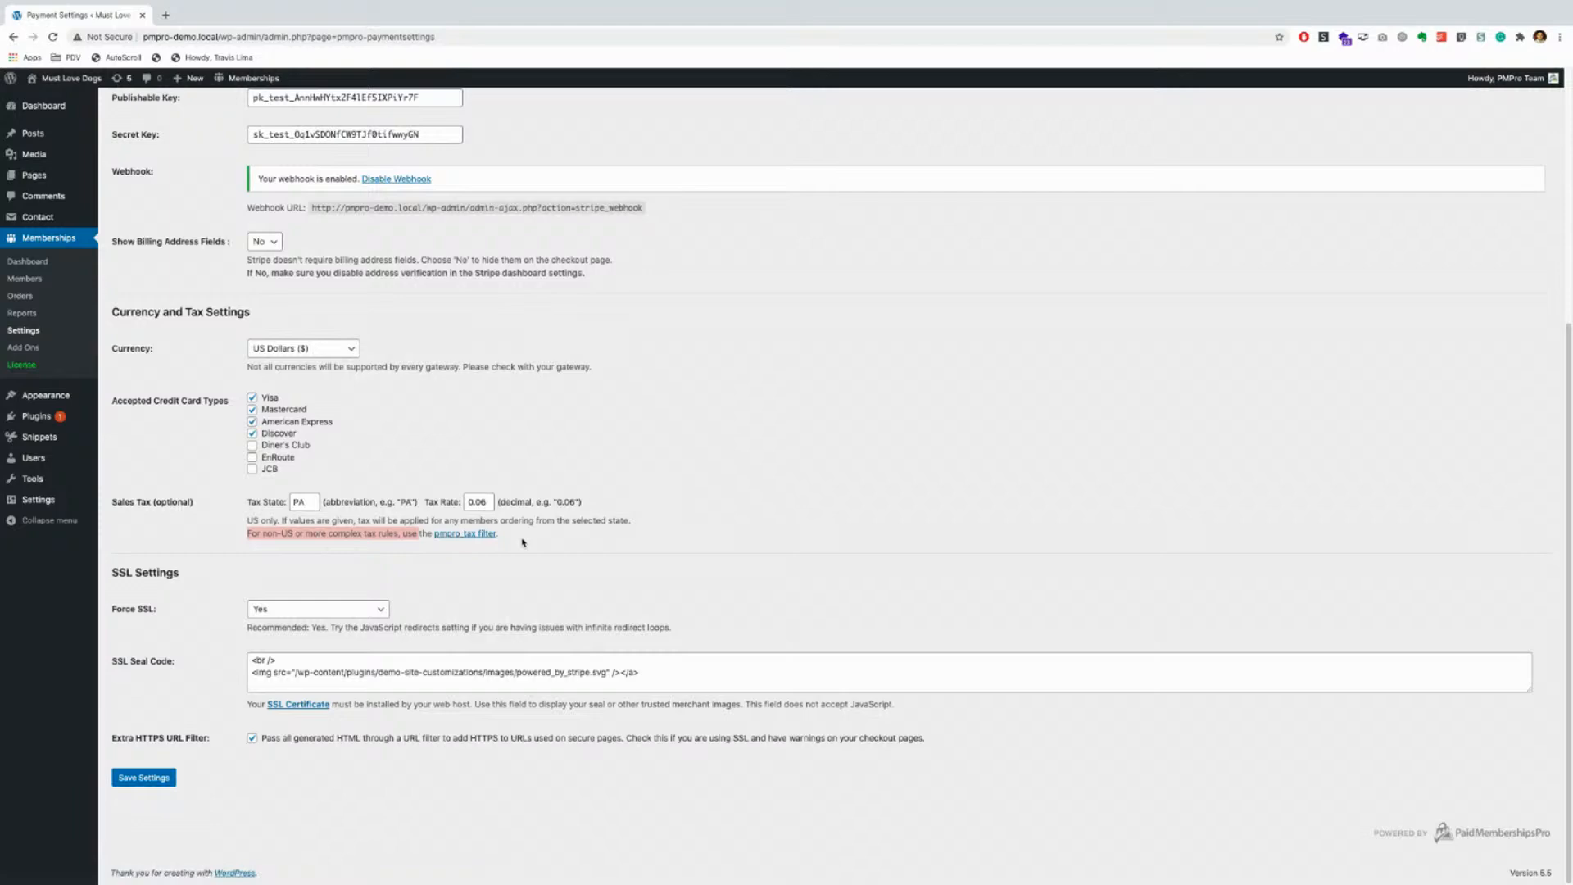
{"action": "left_click", "coordinate": [427, 469]}
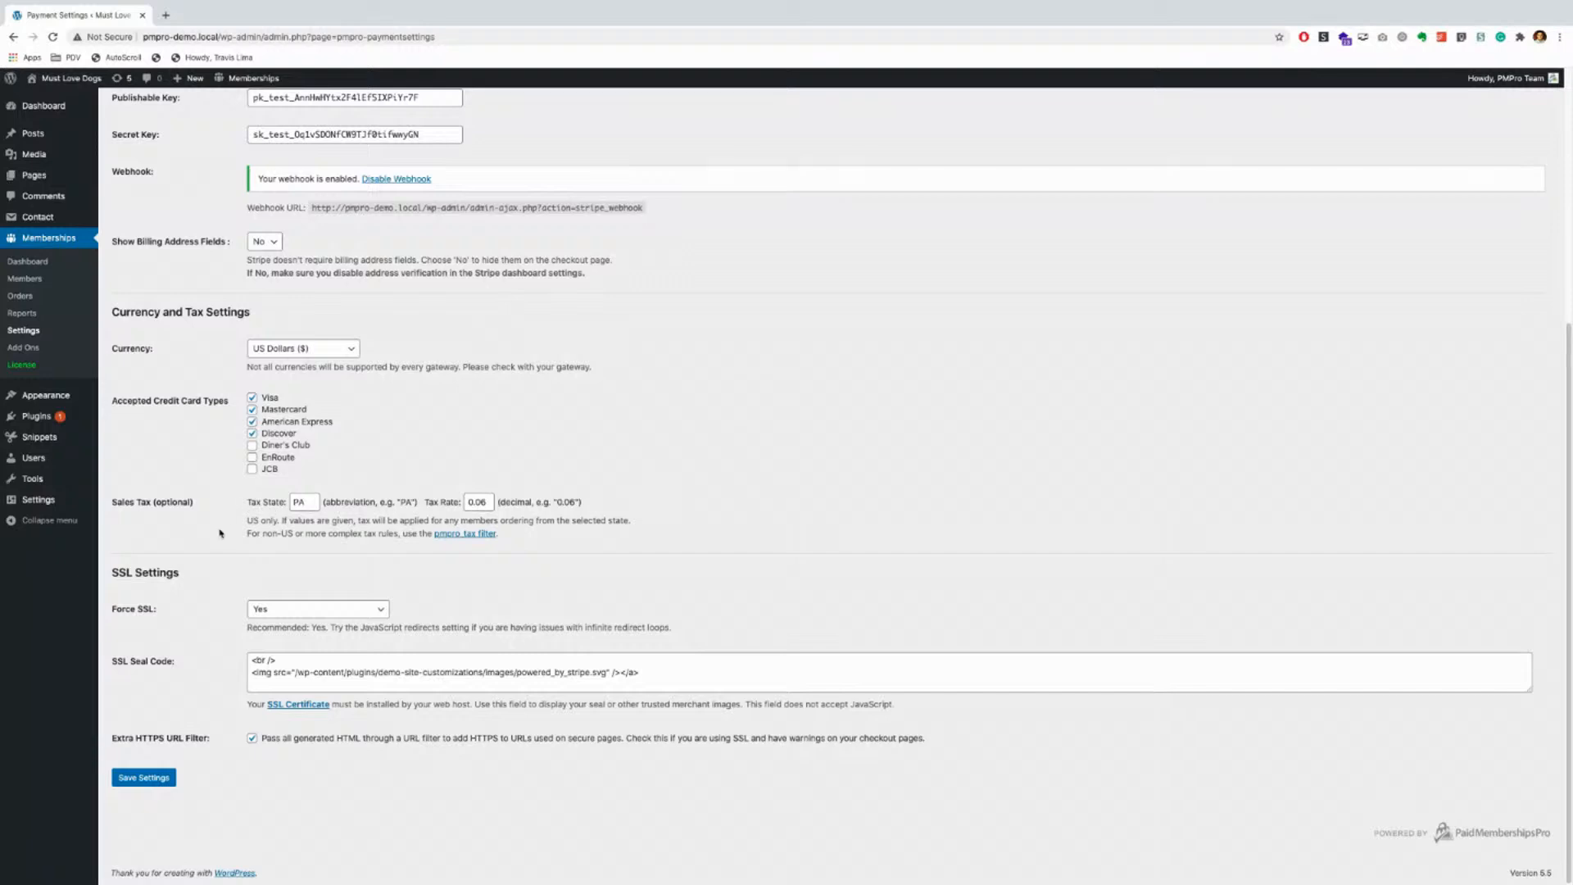
{"action": "left_click_drag", "start_coordinate": [308, 504], "coordinate": [248, 503]}
{"action": "left_click", "coordinate": [193, 572]}
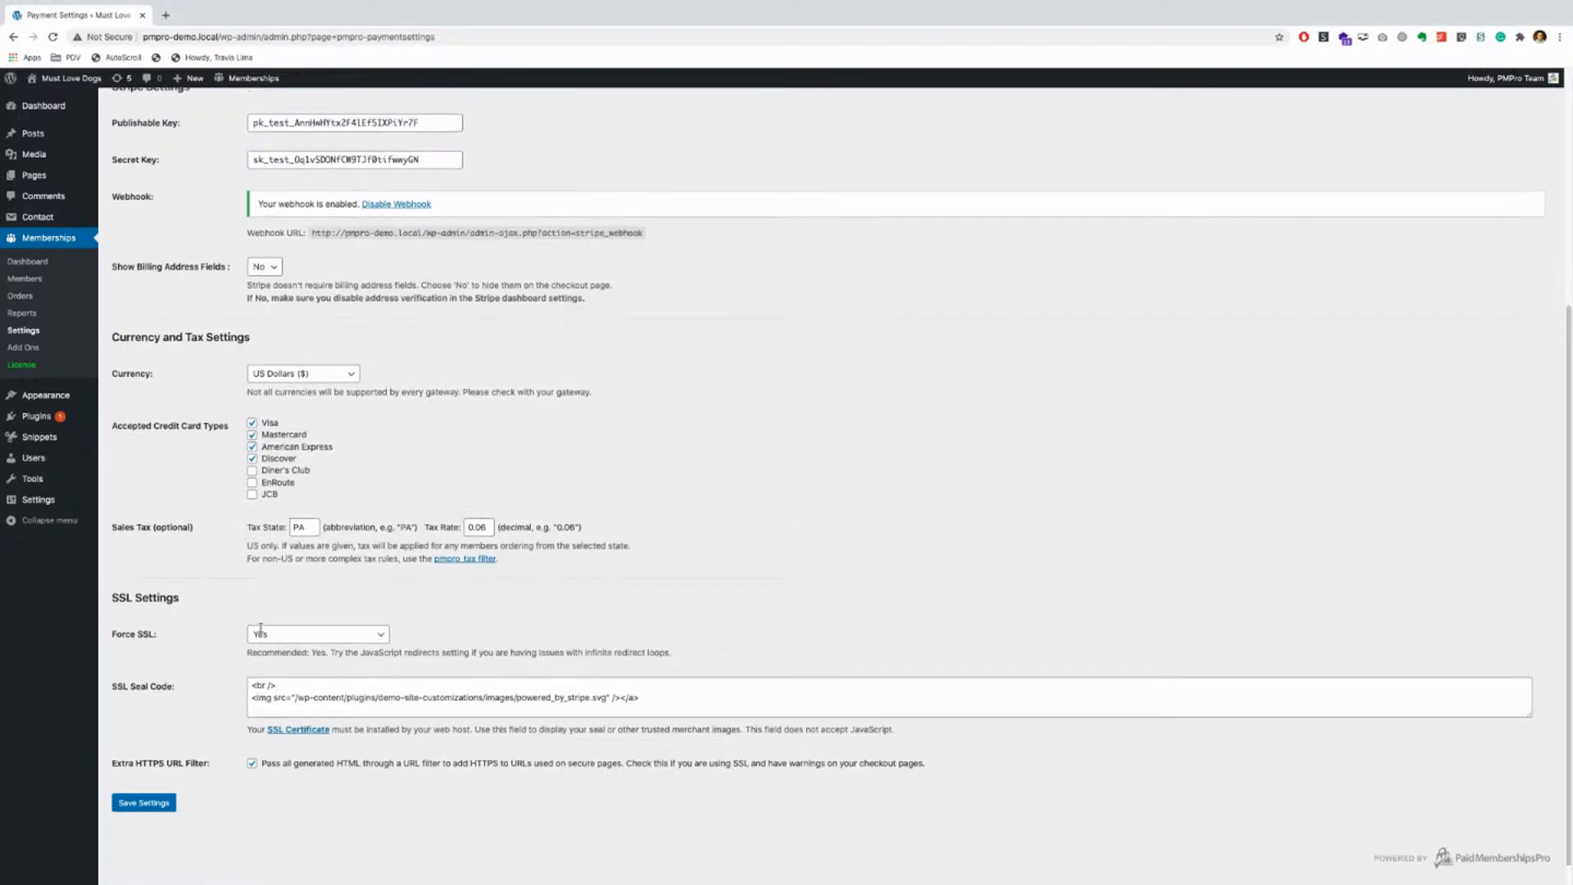
{"action": "scroll", "coordinate": [205, 358], "scroll_direction": "up", "scroll_amount": 3}
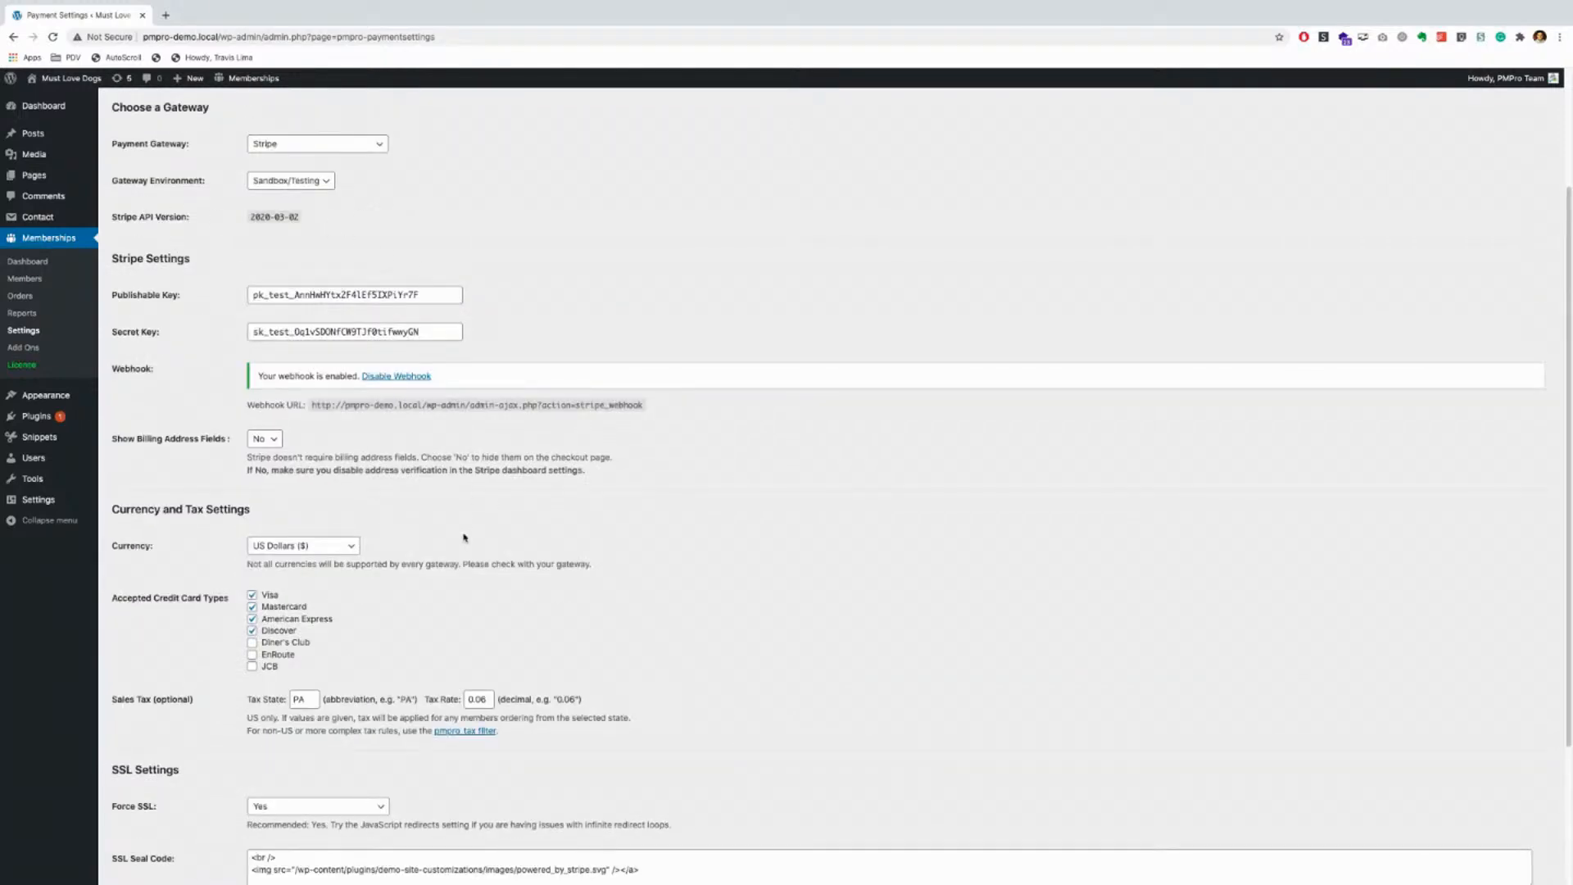
{"action": "scroll", "coordinate": [466, 545], "scroll_direction": "down", "scroll_amount": 1}
{"action": "scroll", "coordinate": [467, 551], "scroll_direction": "down", "scroll_amount": 3}
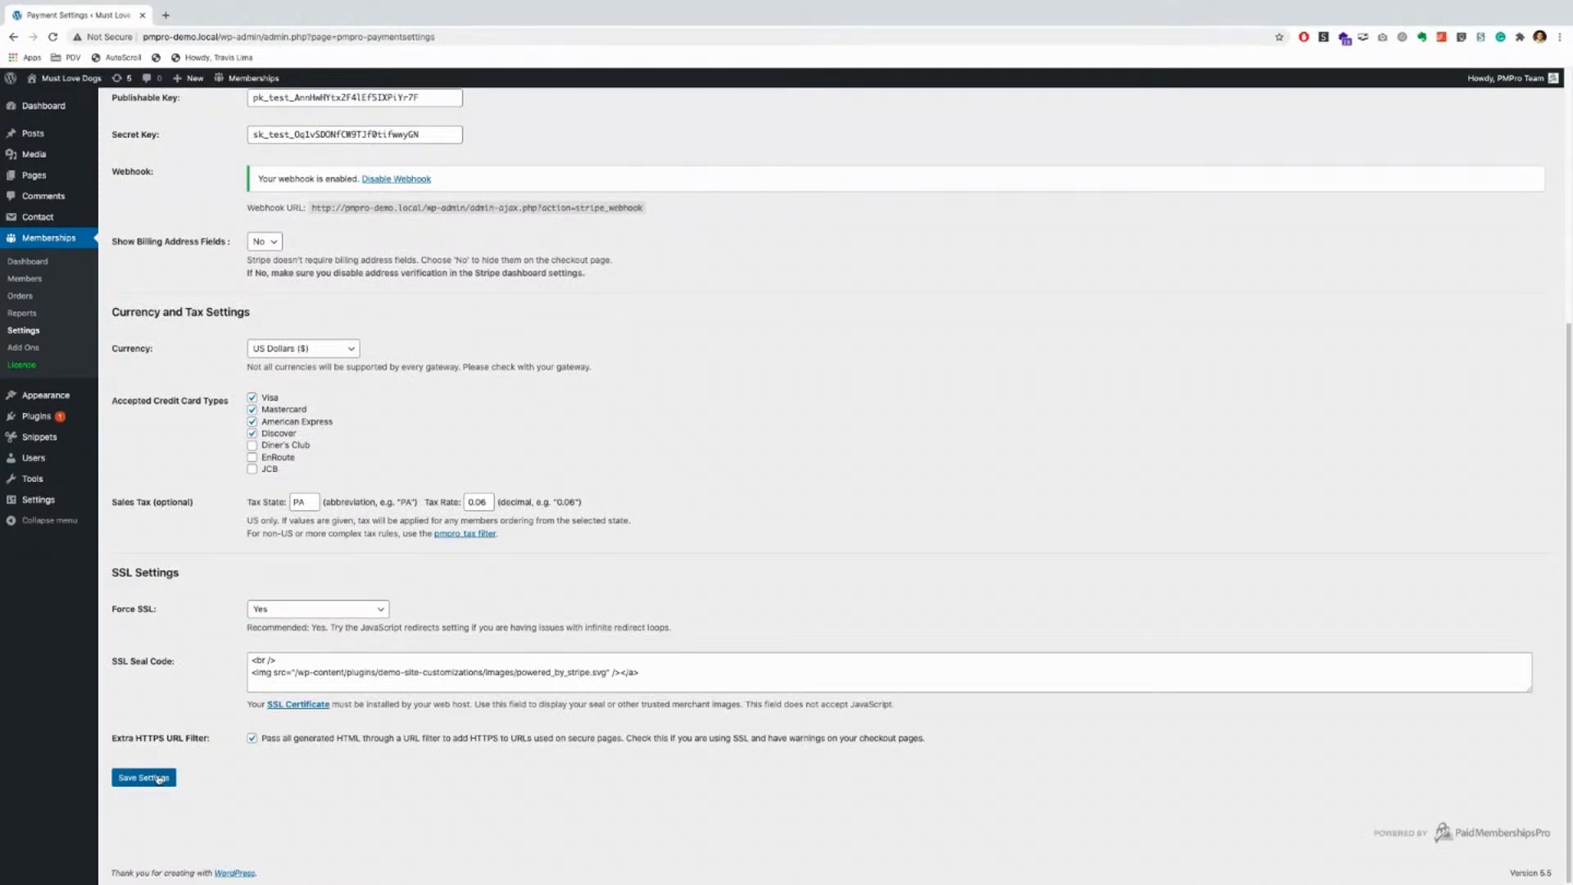
{"action": "scroll", "coordinate": [538, 708], "scroll_direction": "up", "scroll_amount": 1}
{"action": "scroll", "coordinate": [538, 708], "scroll_direction": "up", "scroll_amount": 5}
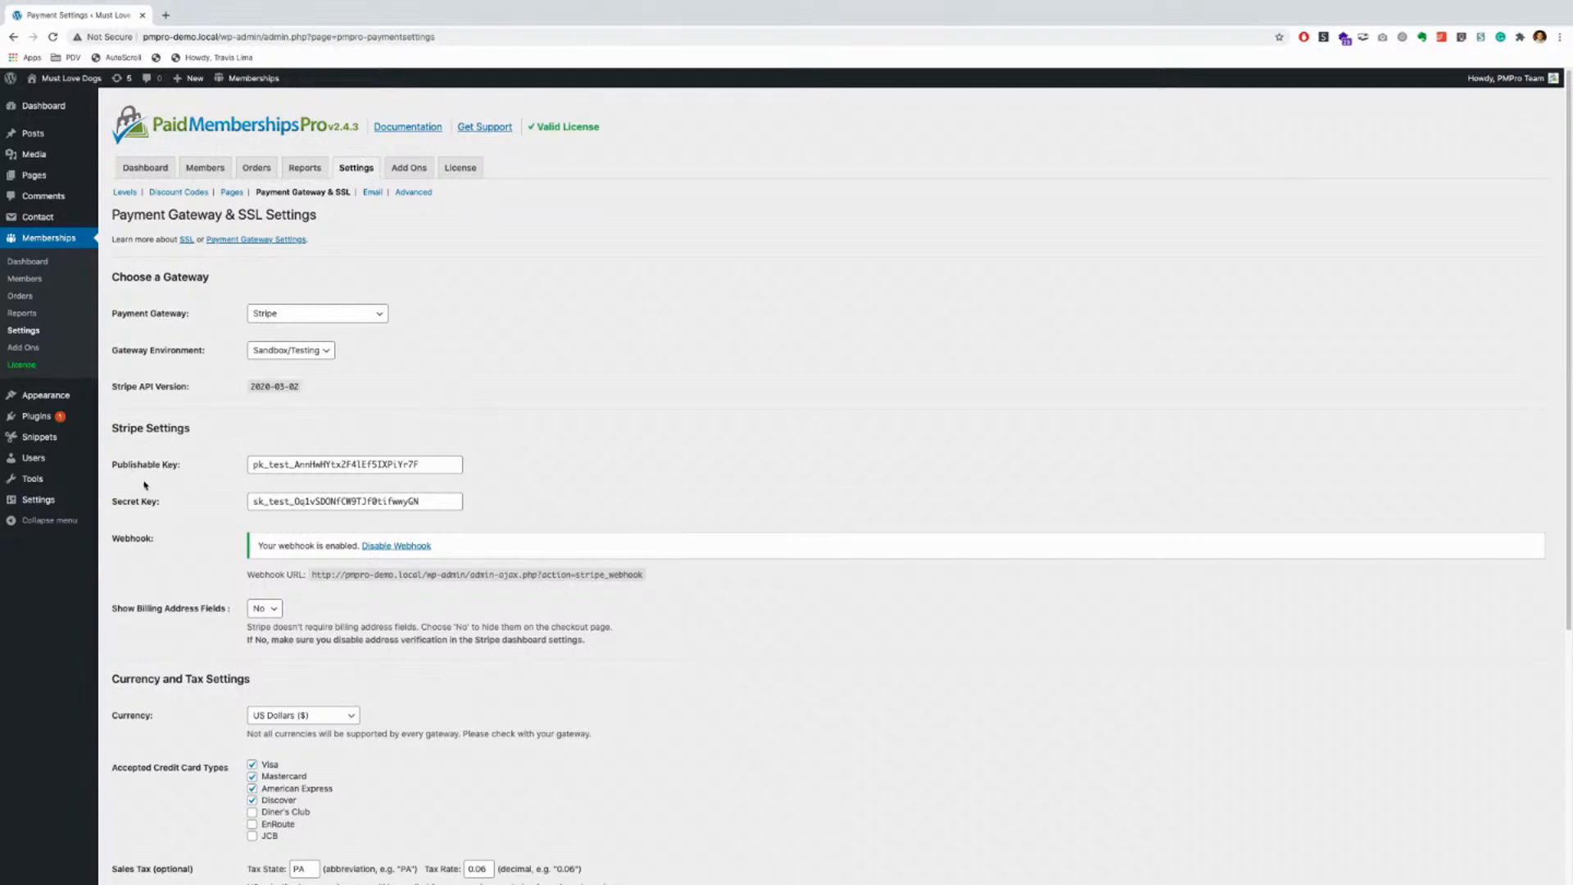
{"action": "left_click", "coordinate": [307, 317]}
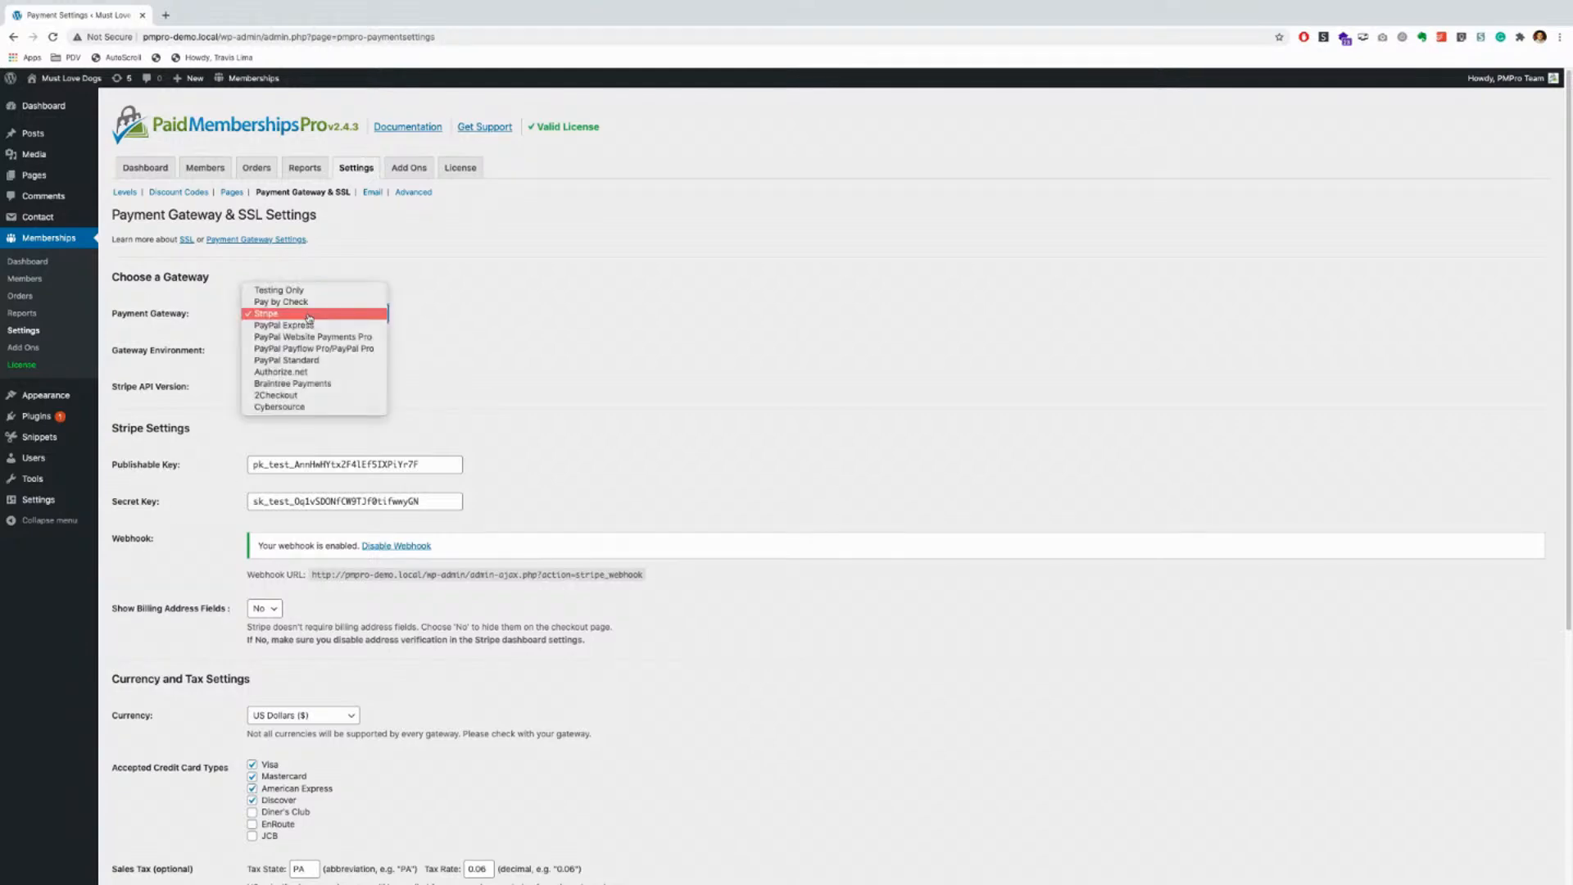
Step: Switch the payment gateway to Authorize.net and look over its settings headings
{"action": "left_click", "coordinate": [294, 378]}
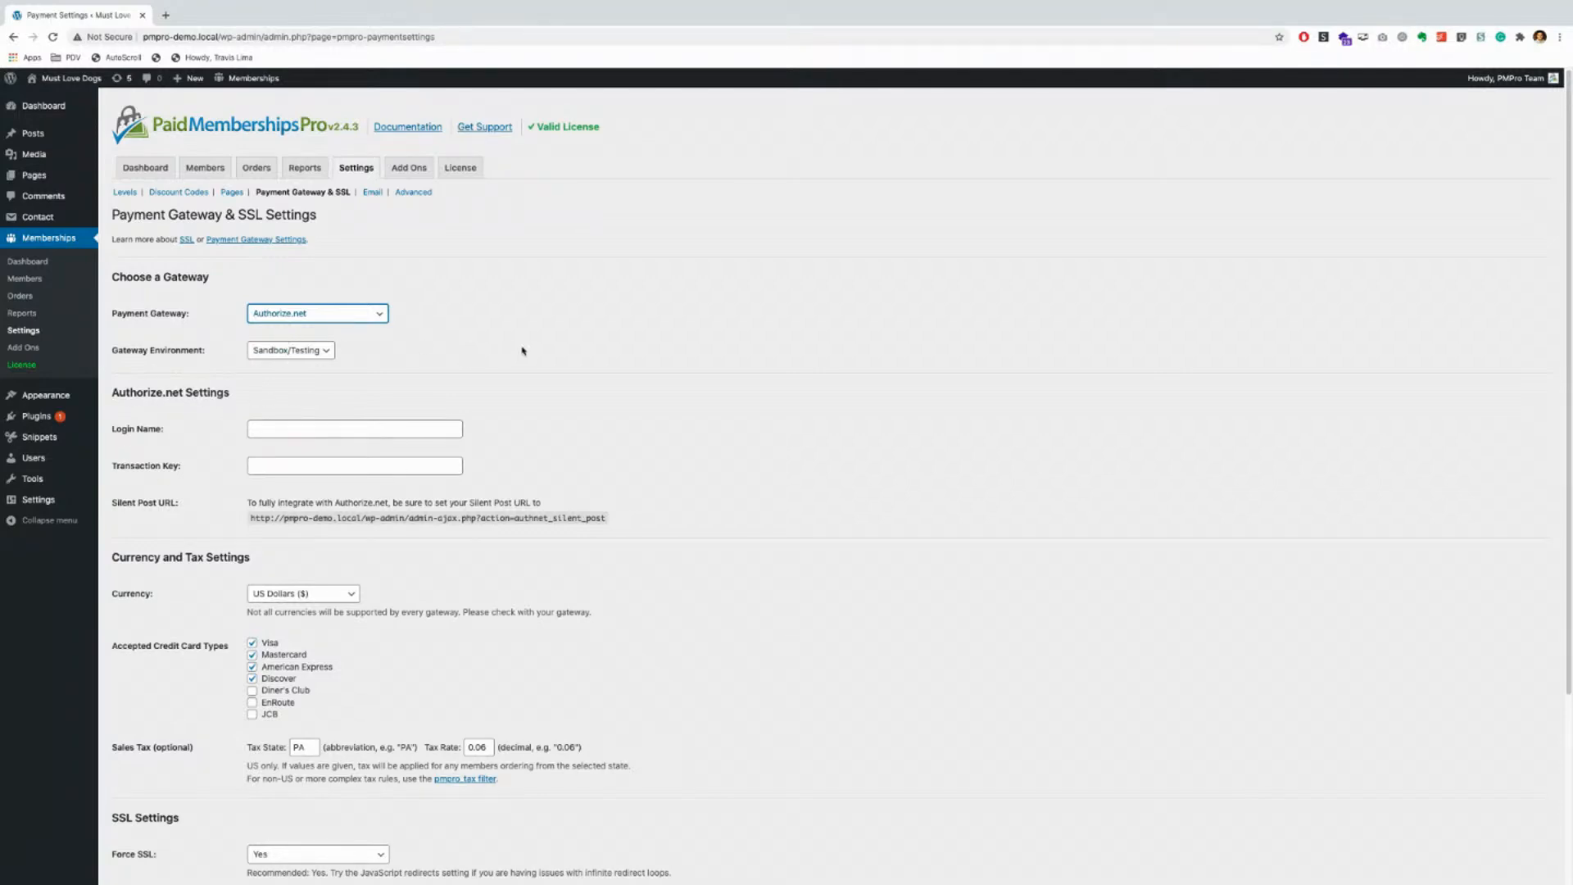
{"action": "scroll", "coordinate": [552, 374], "scroll_direction": "down", "scroll_amount": 2}
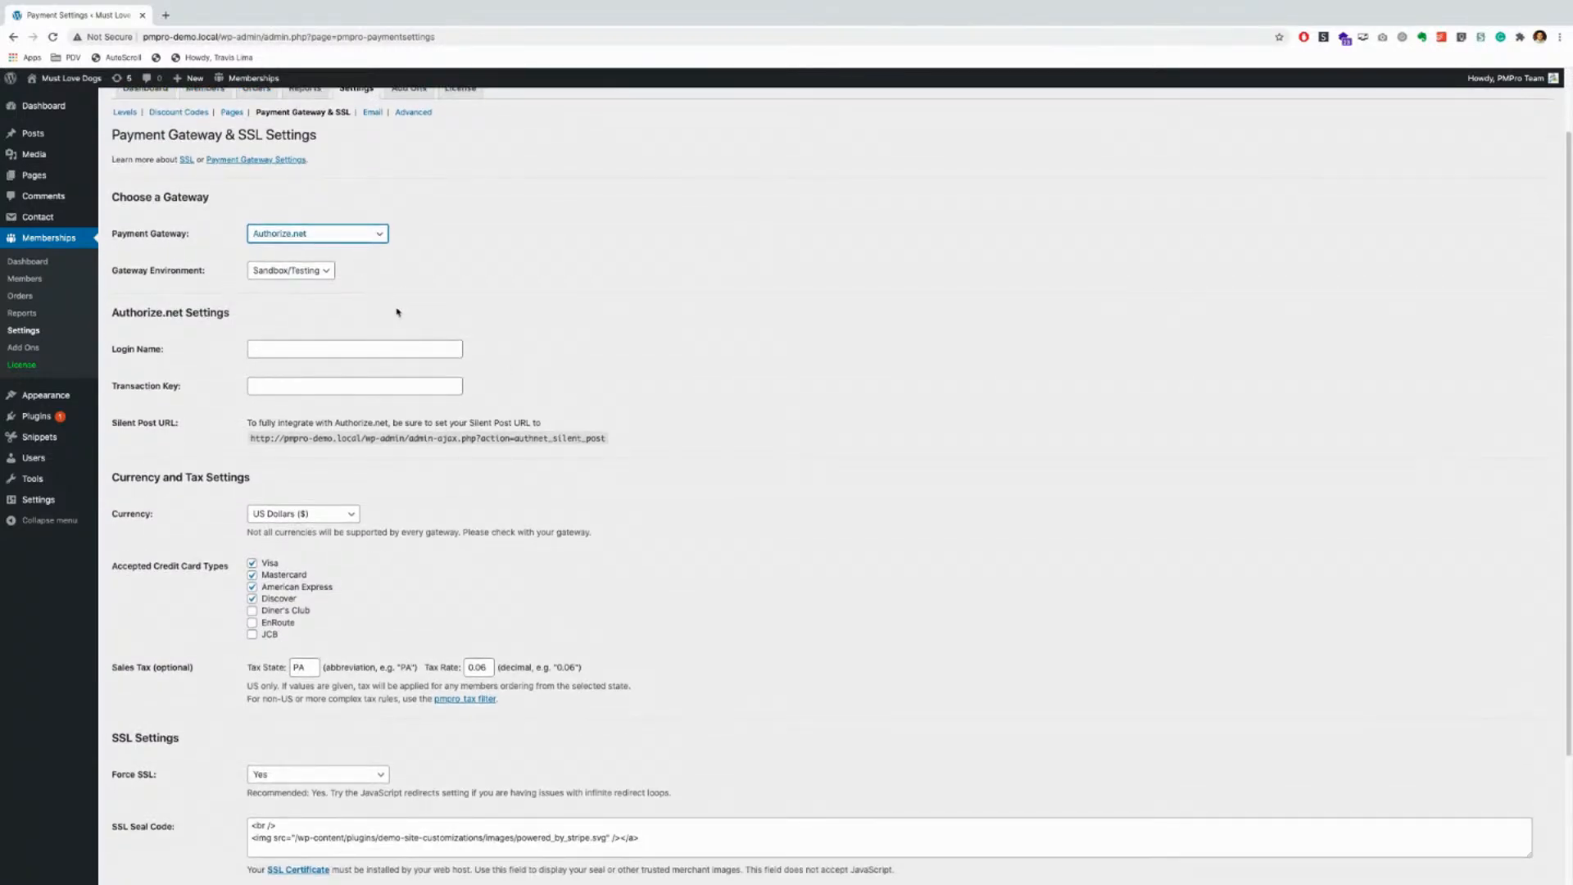
{"action": "left_click_drag", "start_coordinate": [120, 312], "coordinate": [237, 316]}
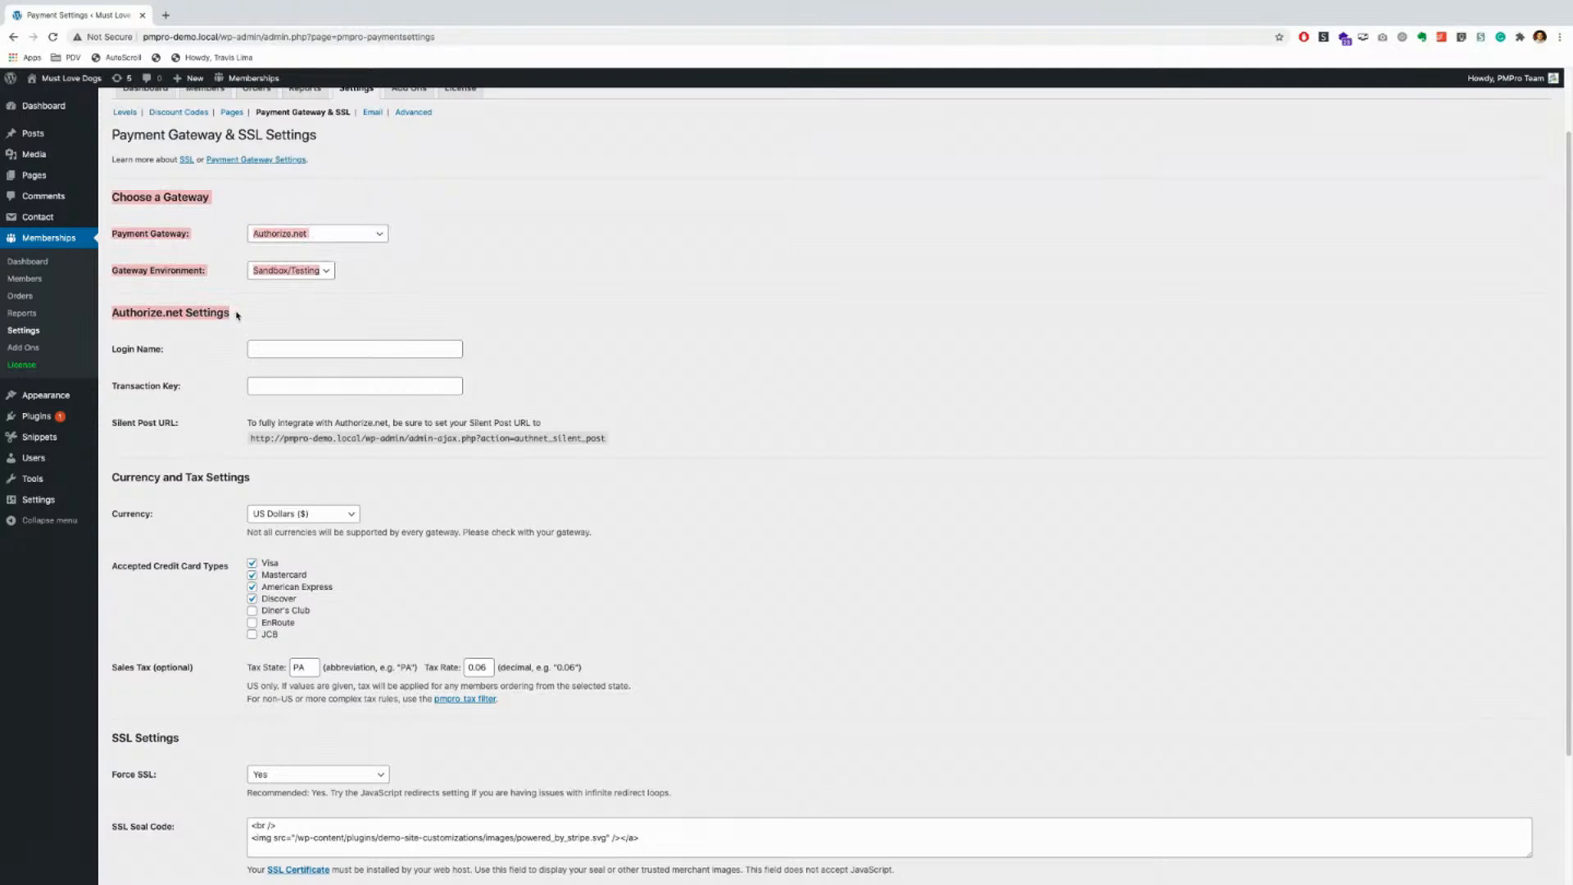
{"action": "left_click", "coordinate": [312, 317]}
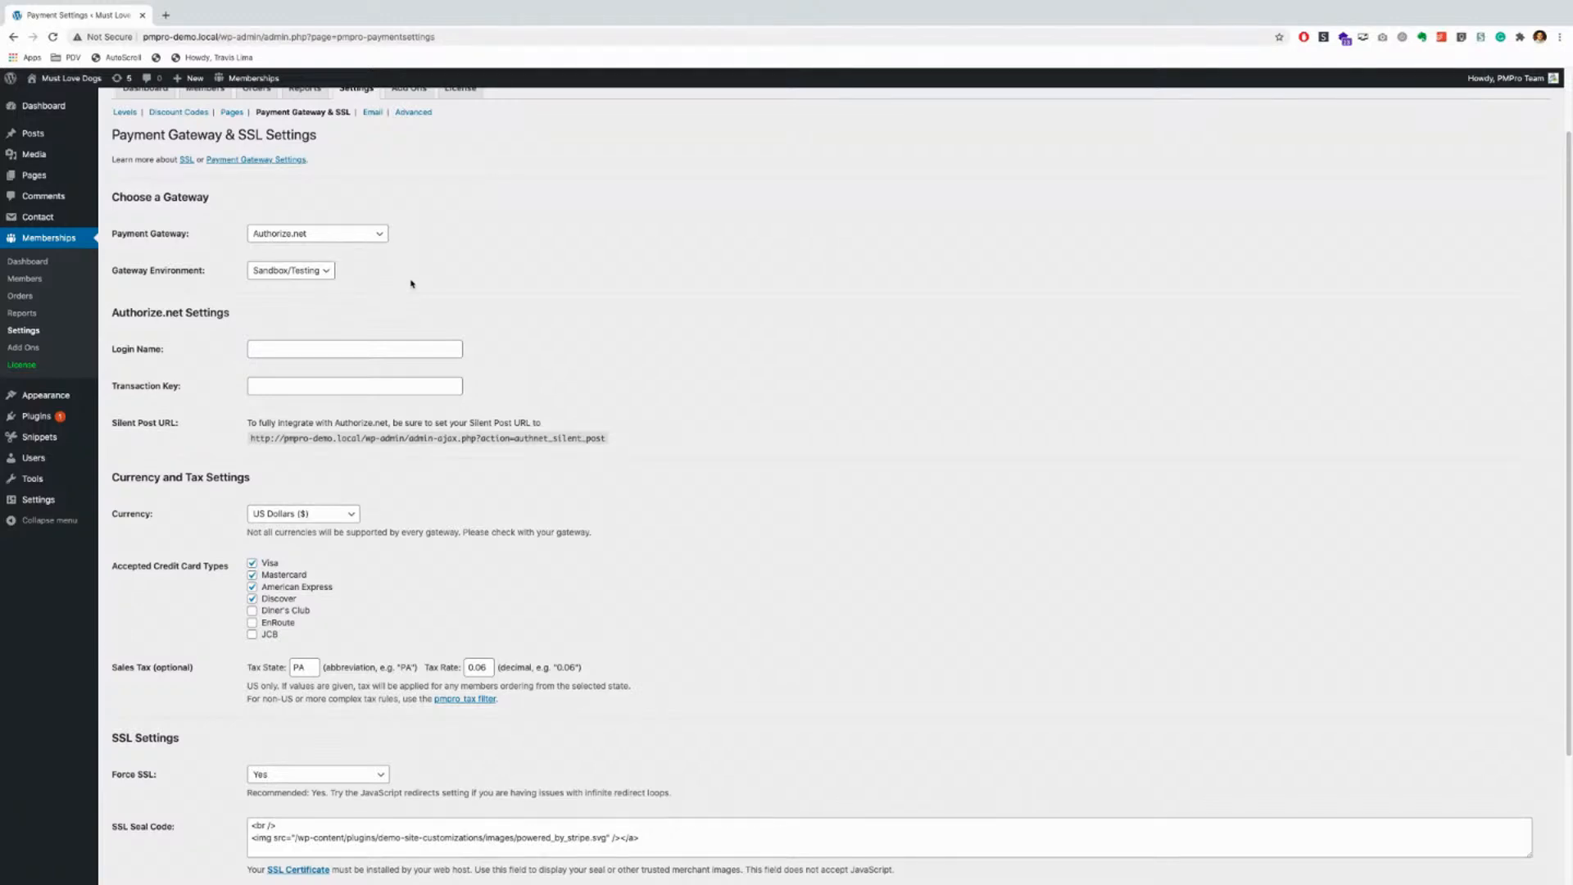
Step: Keep the gateway environment on Sandbox/Testing and go to the Email settings
{"action": "left_click", "coordinate": [300, 271]}
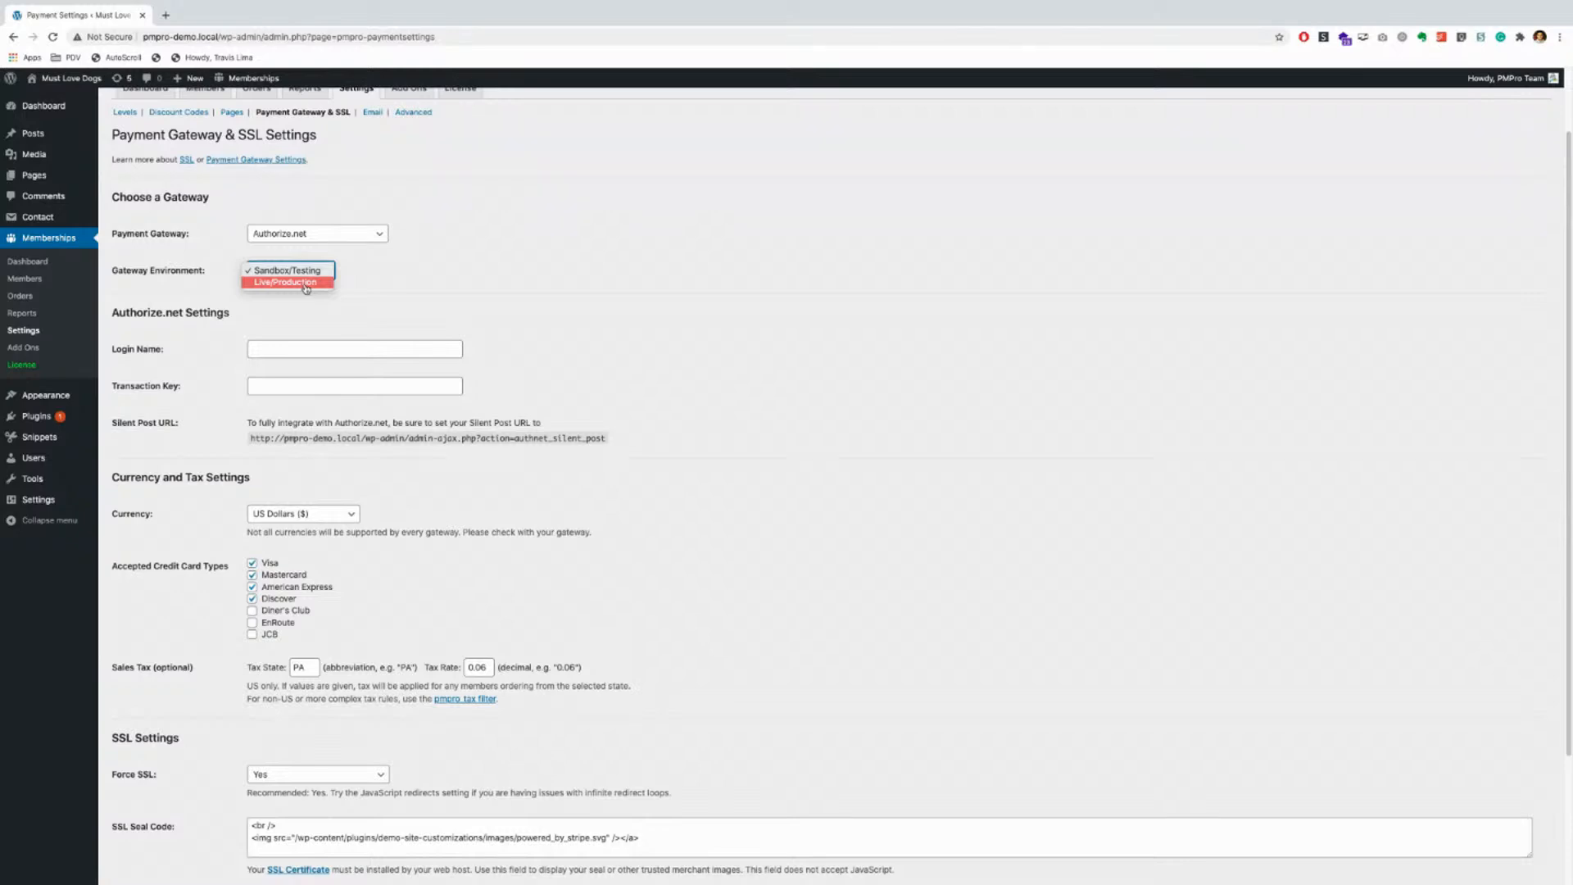
{"action": "left_click", "coordinate": [410, 274]}
{"action": "scroll", "coordinate": [576, 329], "scroll_direction": "up", "scroll_amount": 2}
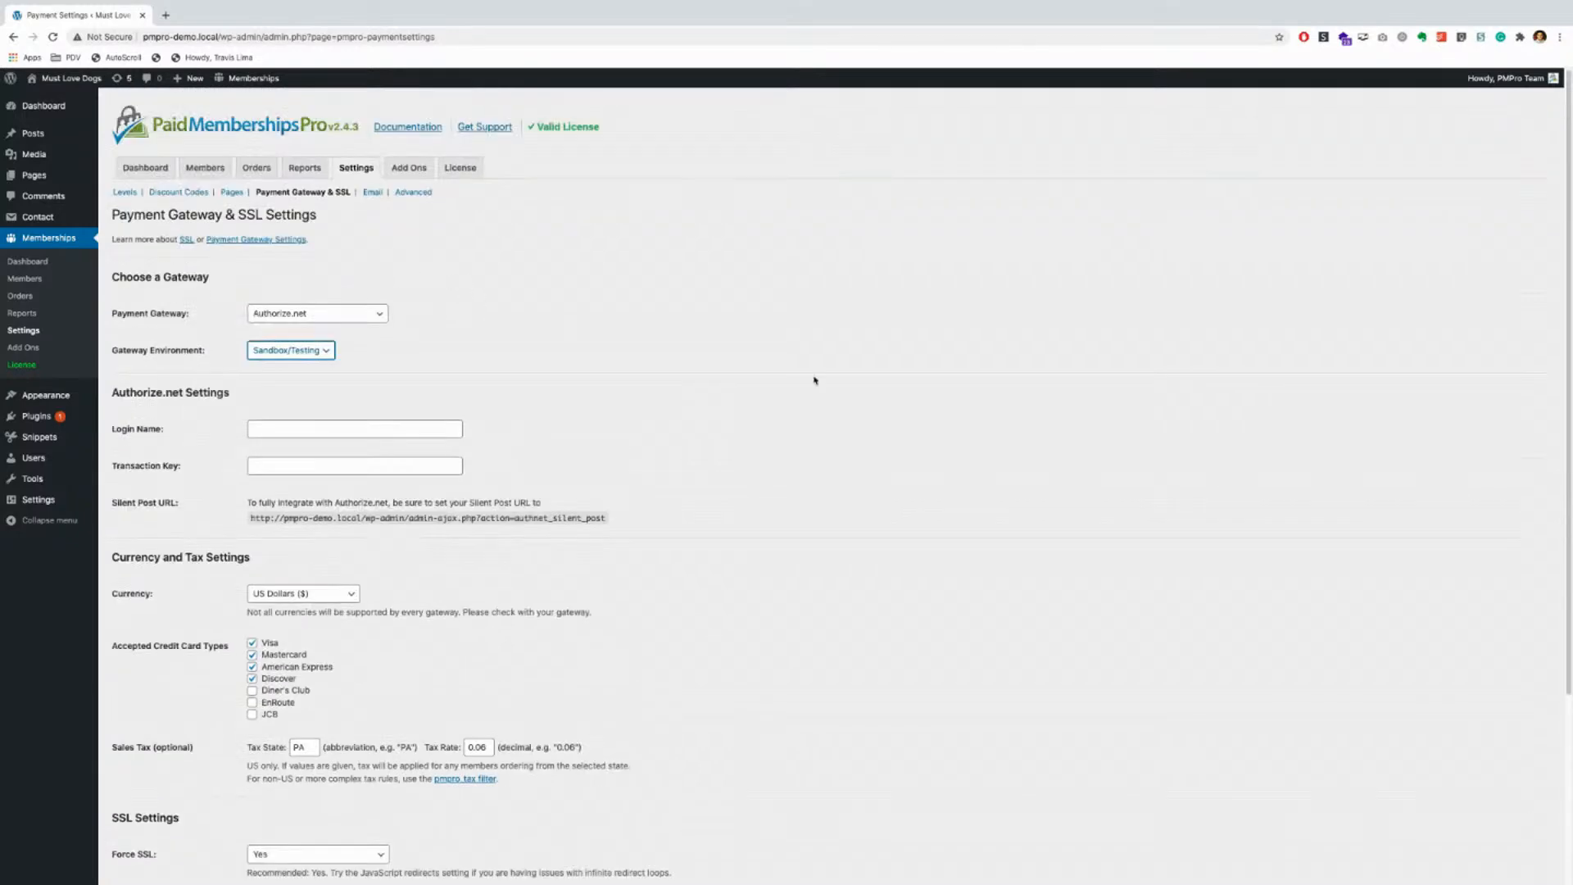
{"action": "left_click", "coordinate": [373, 193]}
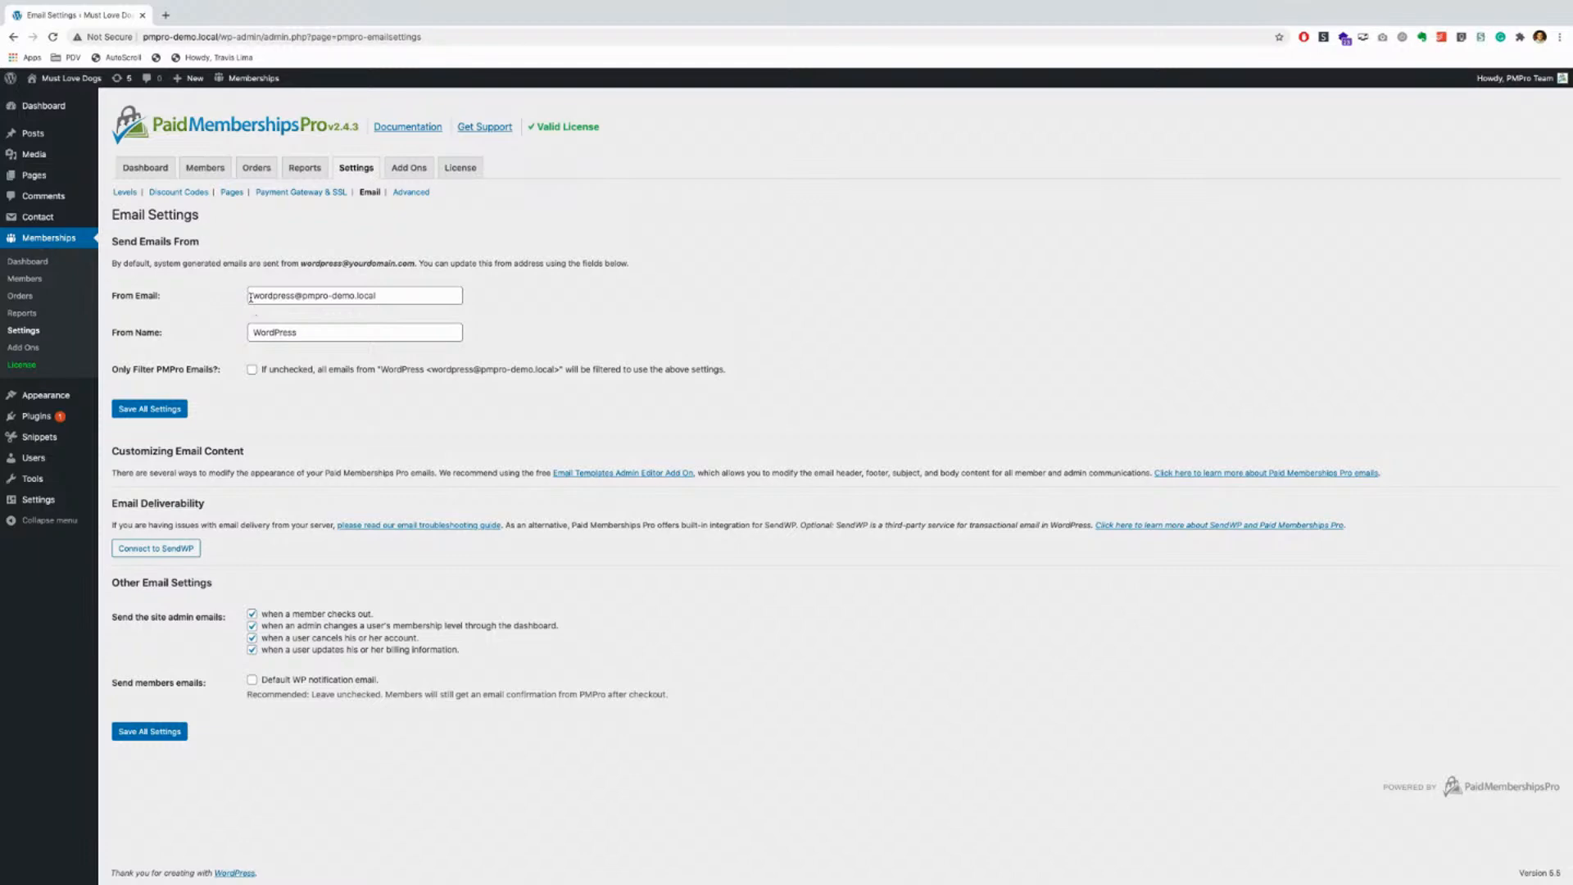
Step: Replace the From Name 'WordPress' with the sender's own full name
{"action": "left_click", "coordinate": [414, 299]}
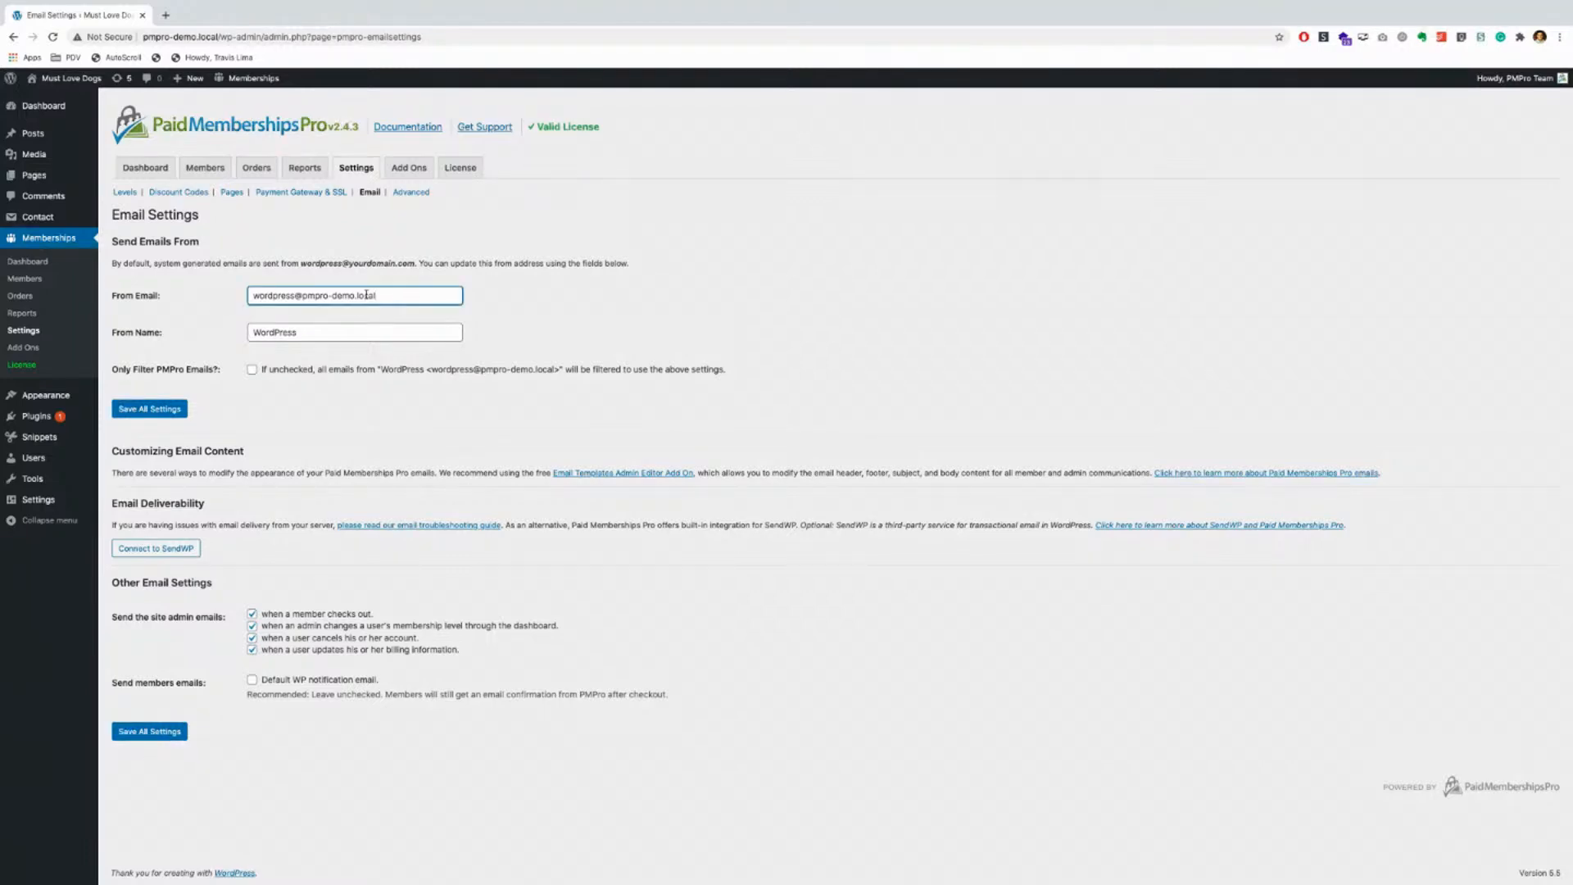
{"action": "left_click_drag", "start_coordinate": [386, 292], "coordinate": [221, 301]}
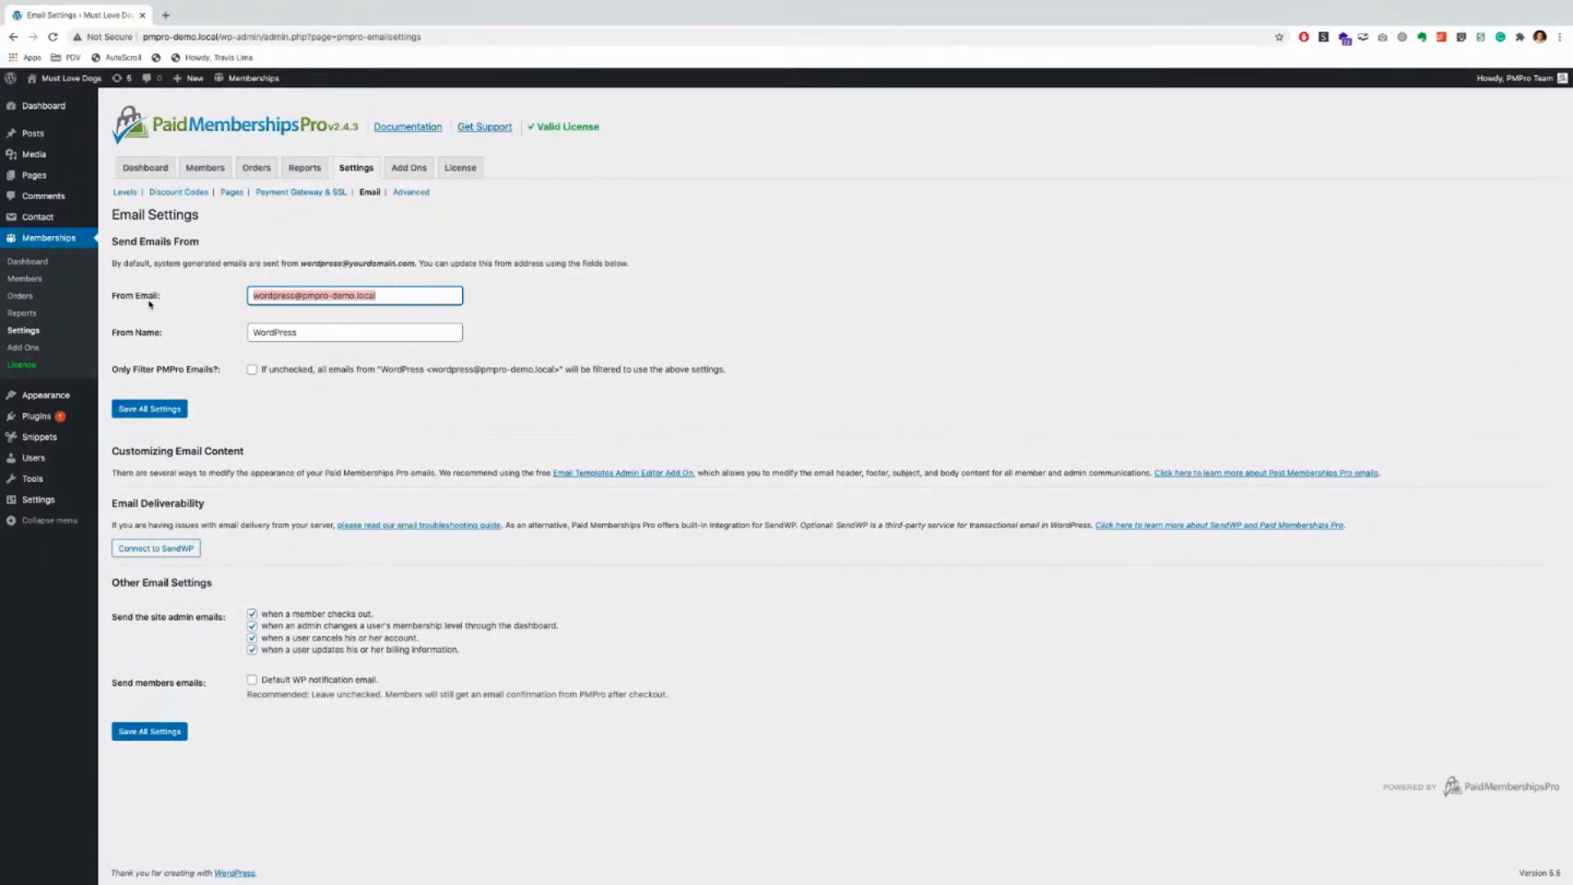
{"action": "key", "text": "Tab"}
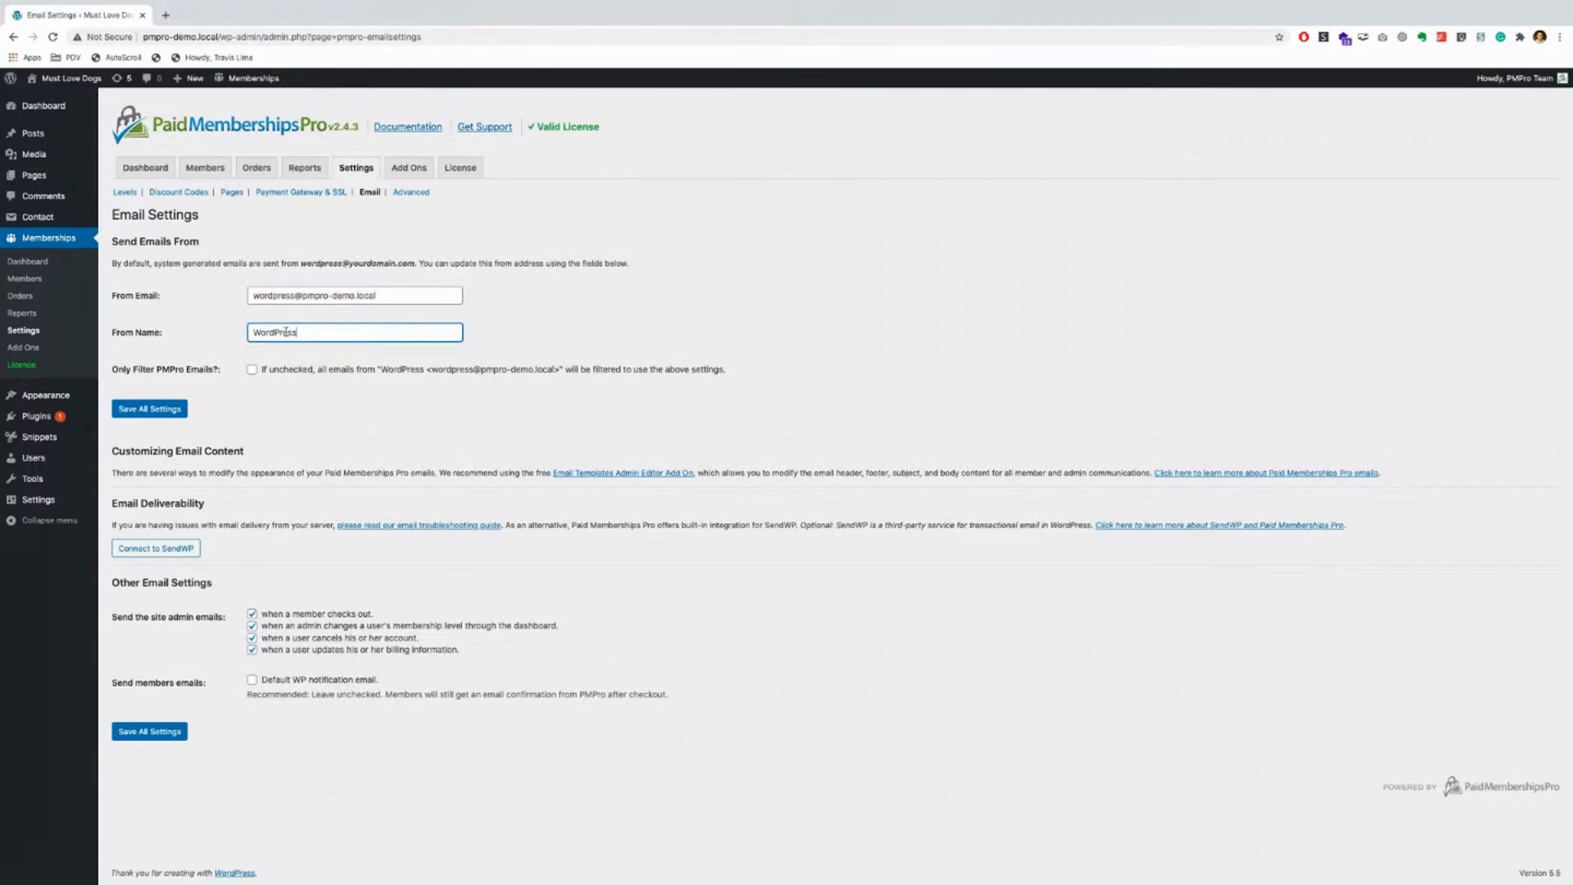
{"action": "type", "text": "Travis Lima"}
{"action": "key", "text": "shift+Tab"}
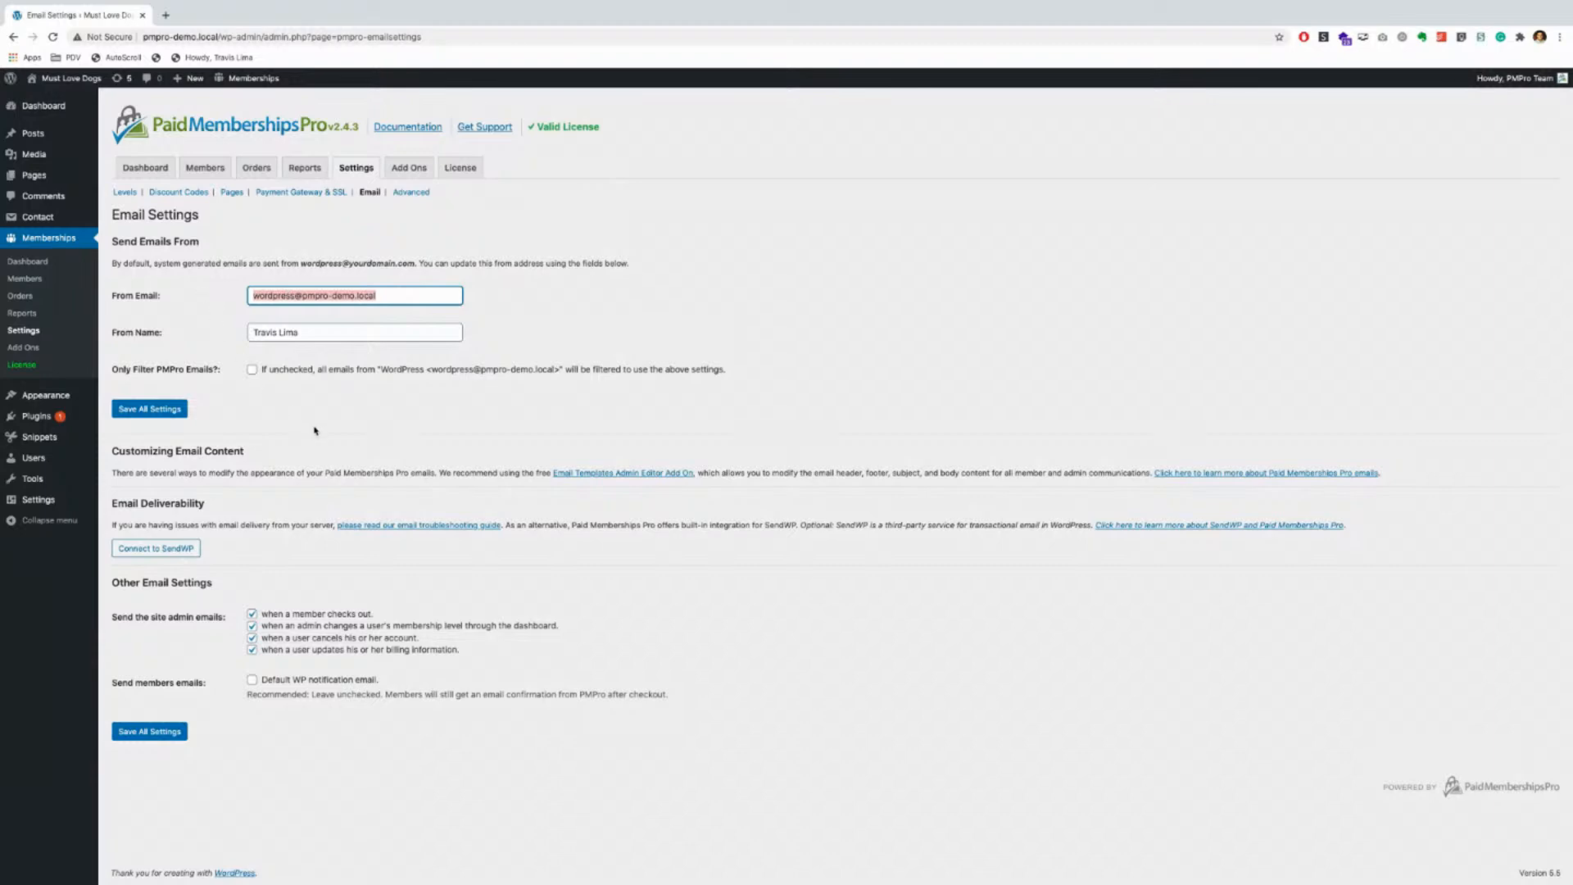
{"action": "left_click", "coordinate": [315, 426]}
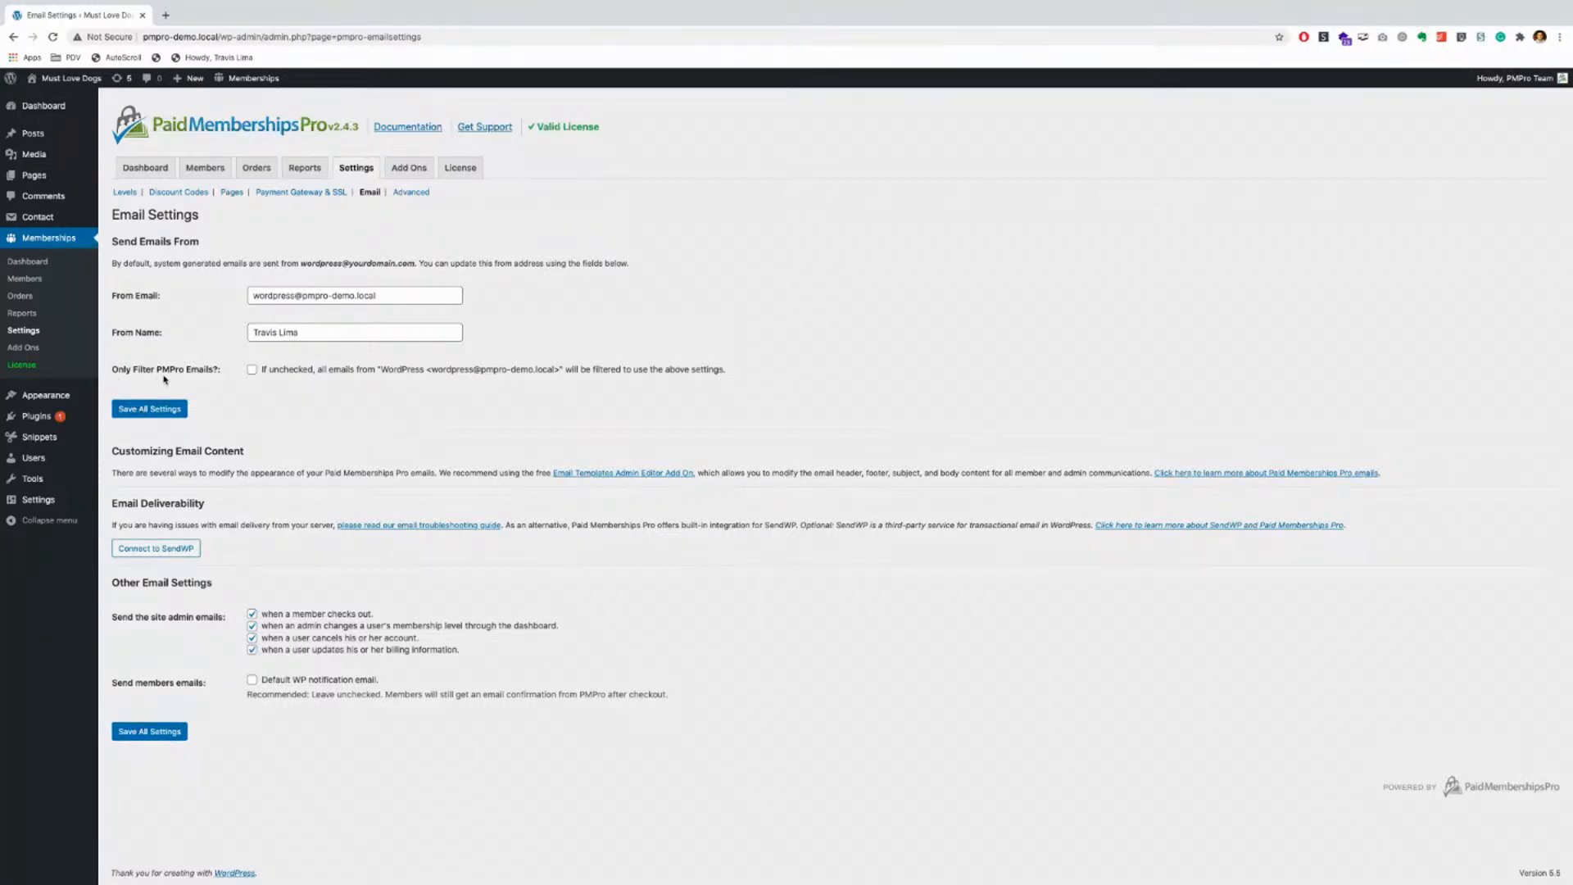
Step: Toggle Only Filter PMPro Emails on and back off, then open the Email Templates Admin Editor add-on page
{"action": "left_click", "coordinate": [253, 370]}
{"action": "left_click", "coordinate": [252, 370]}
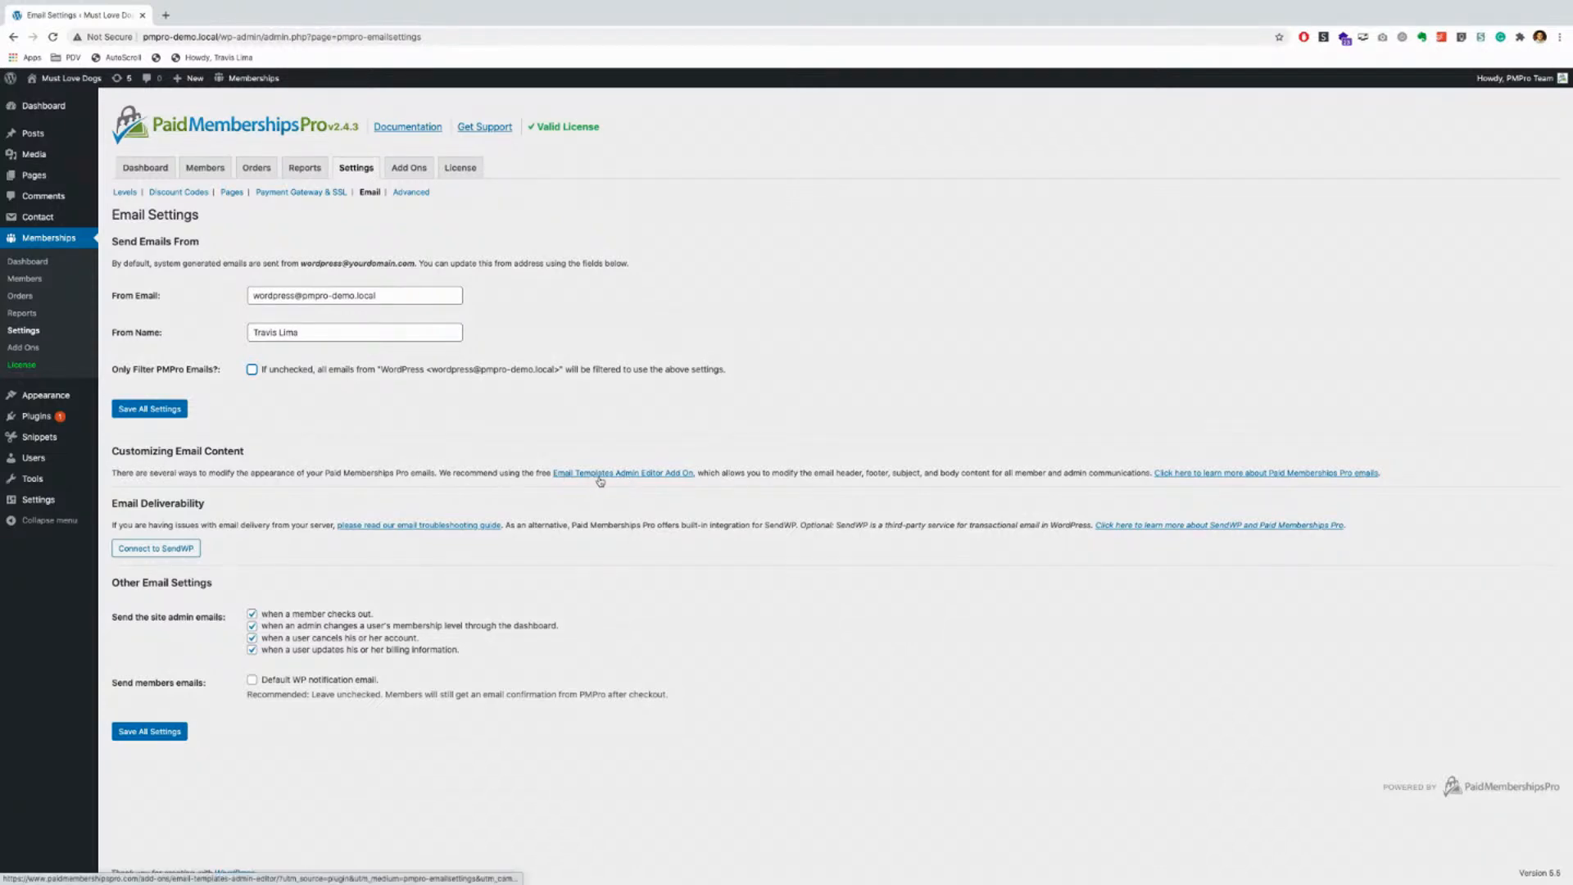
{"action": "left_click", "coordinate": [672, 474], "text": "ctrl"}
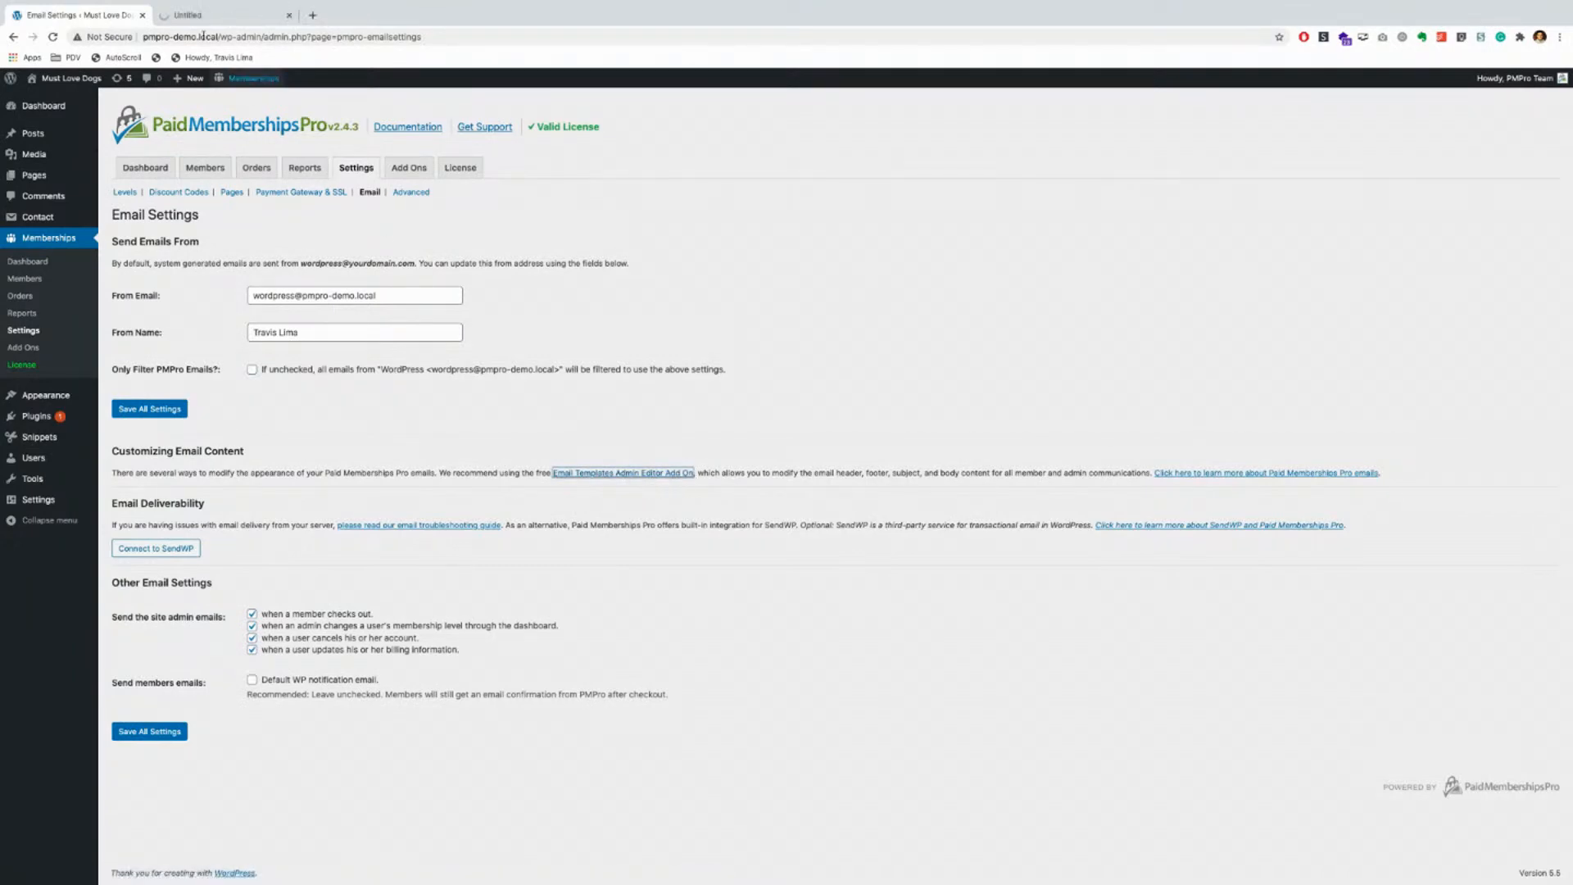
Step: Read the Email Templates Admin Editor add-on page down to its variable table, then close it
{"action": "left_click", "coordinate": [194, 16]}
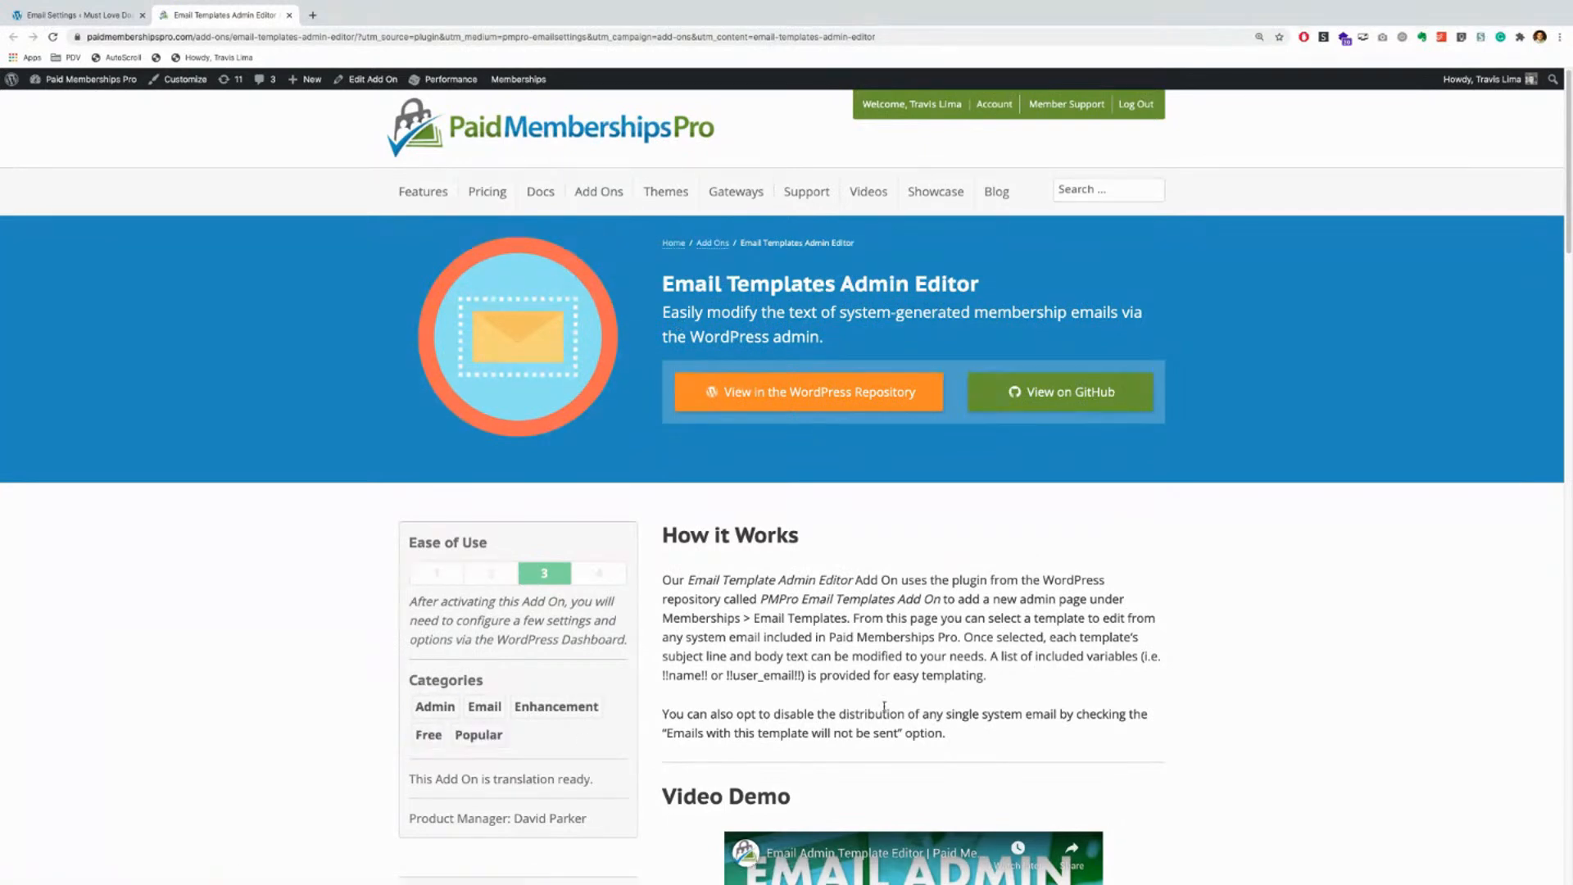
{"action": "scroll", "coordinate": [884, 709], "scroll_direction": "down", "scroll_amount": 1}
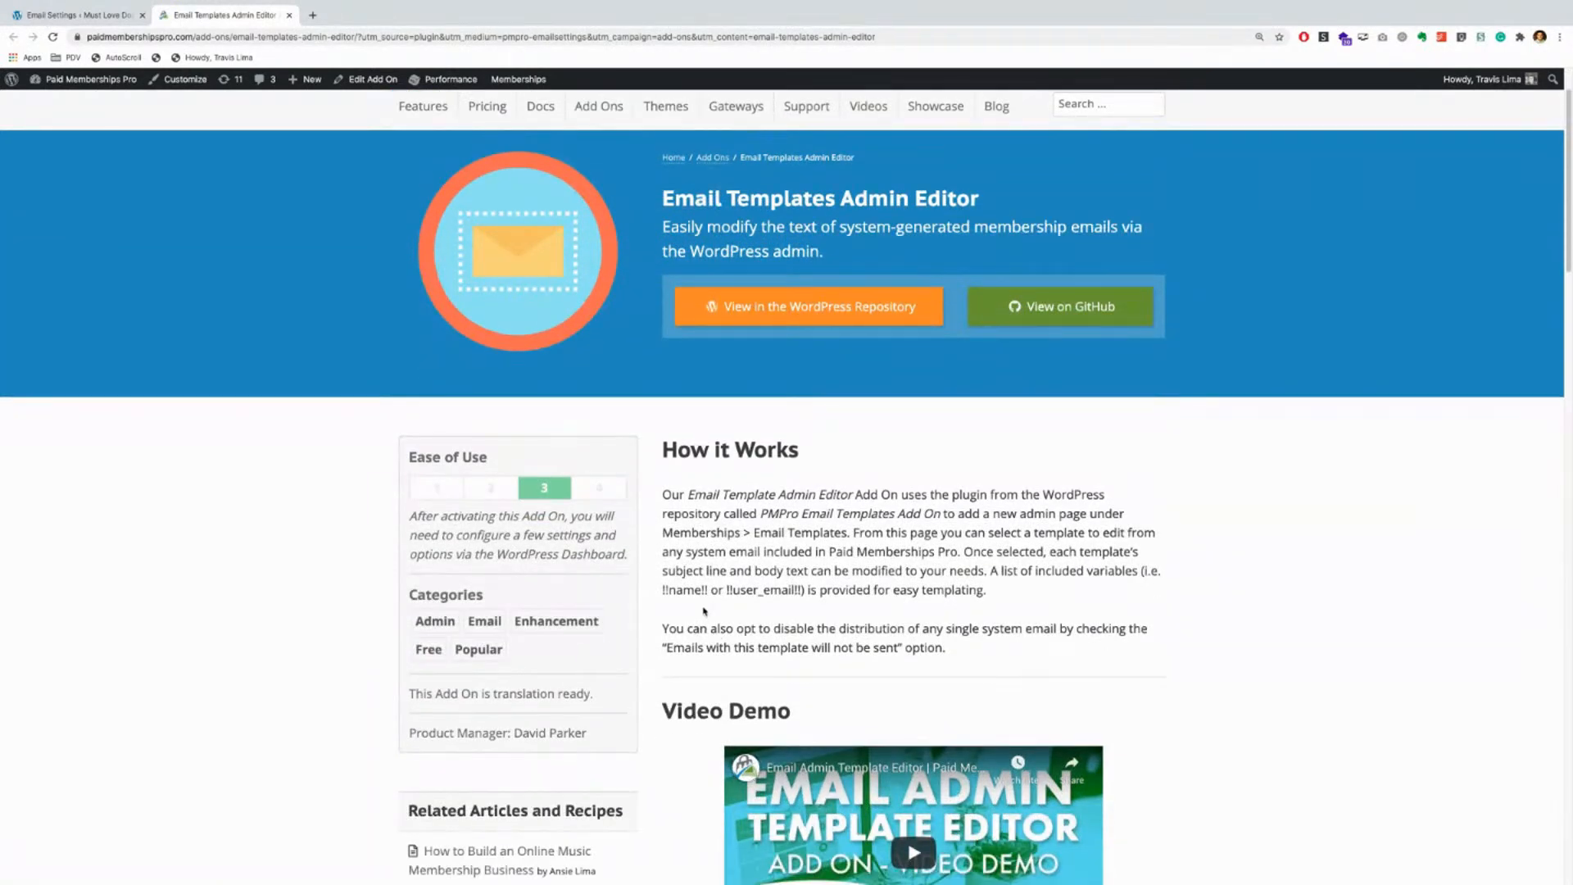
{"action": "scroll", "coordinate": [703, 611], "scroll_direction": "up", "scroll_amount": 1}
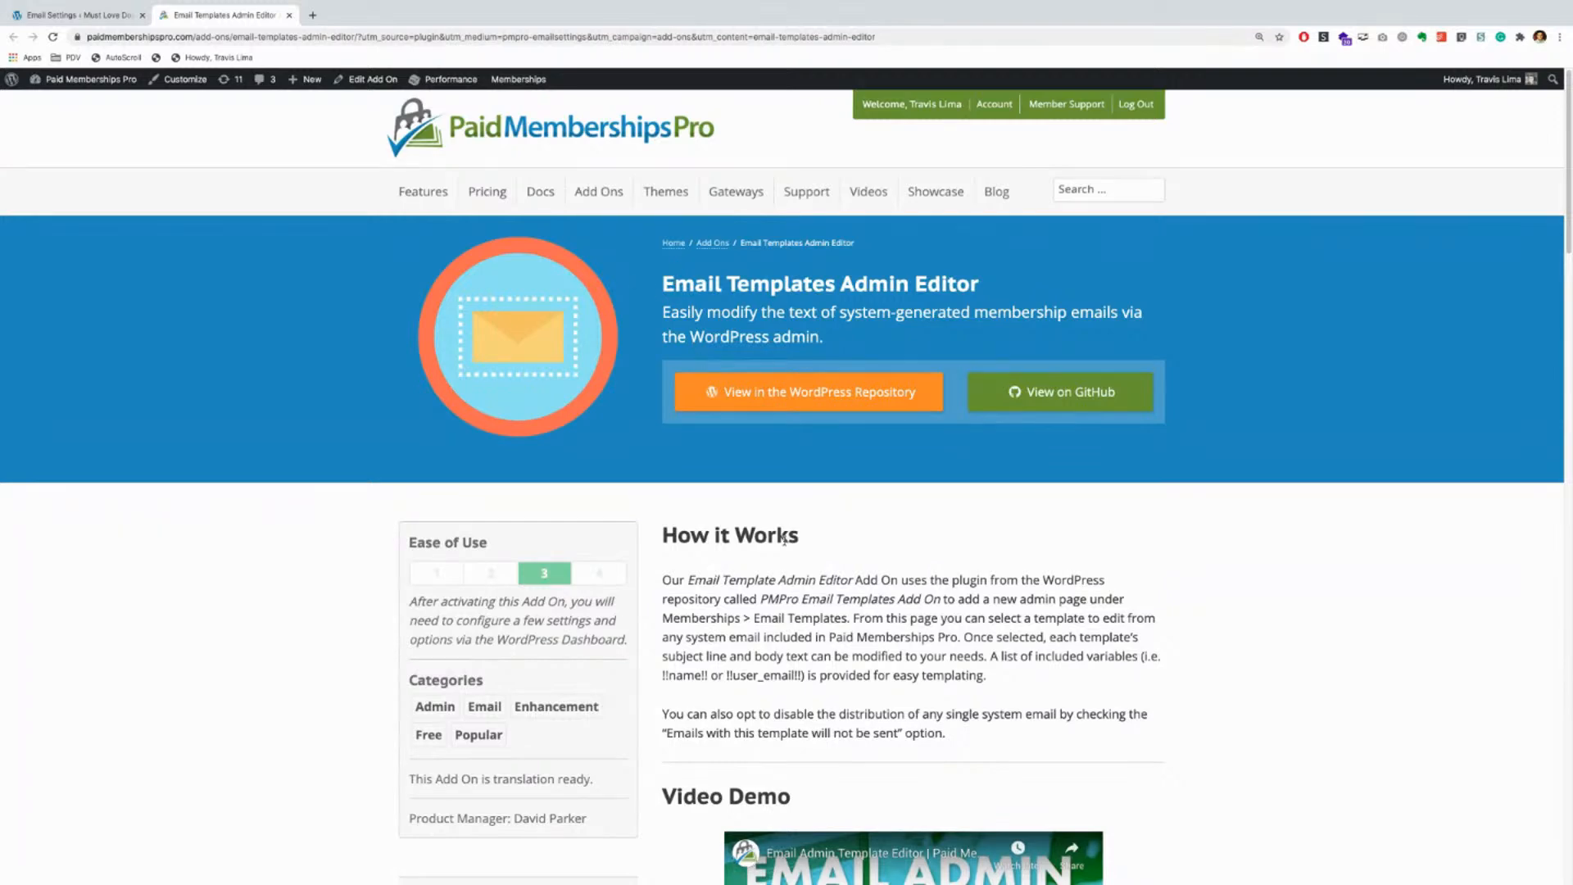
{"action": "scroll", "coordinate": [784, 539], "scroll_direction": "down", "scroll_amount": 7}
{"action": "scroll", "coordinate": [664, 547], "scroll_direction": "down", "scroll_amount": 9}
{"action": "scroll", "coordinate": [665, 546], "scroll_direction": "down", "scroll_amount": 5}
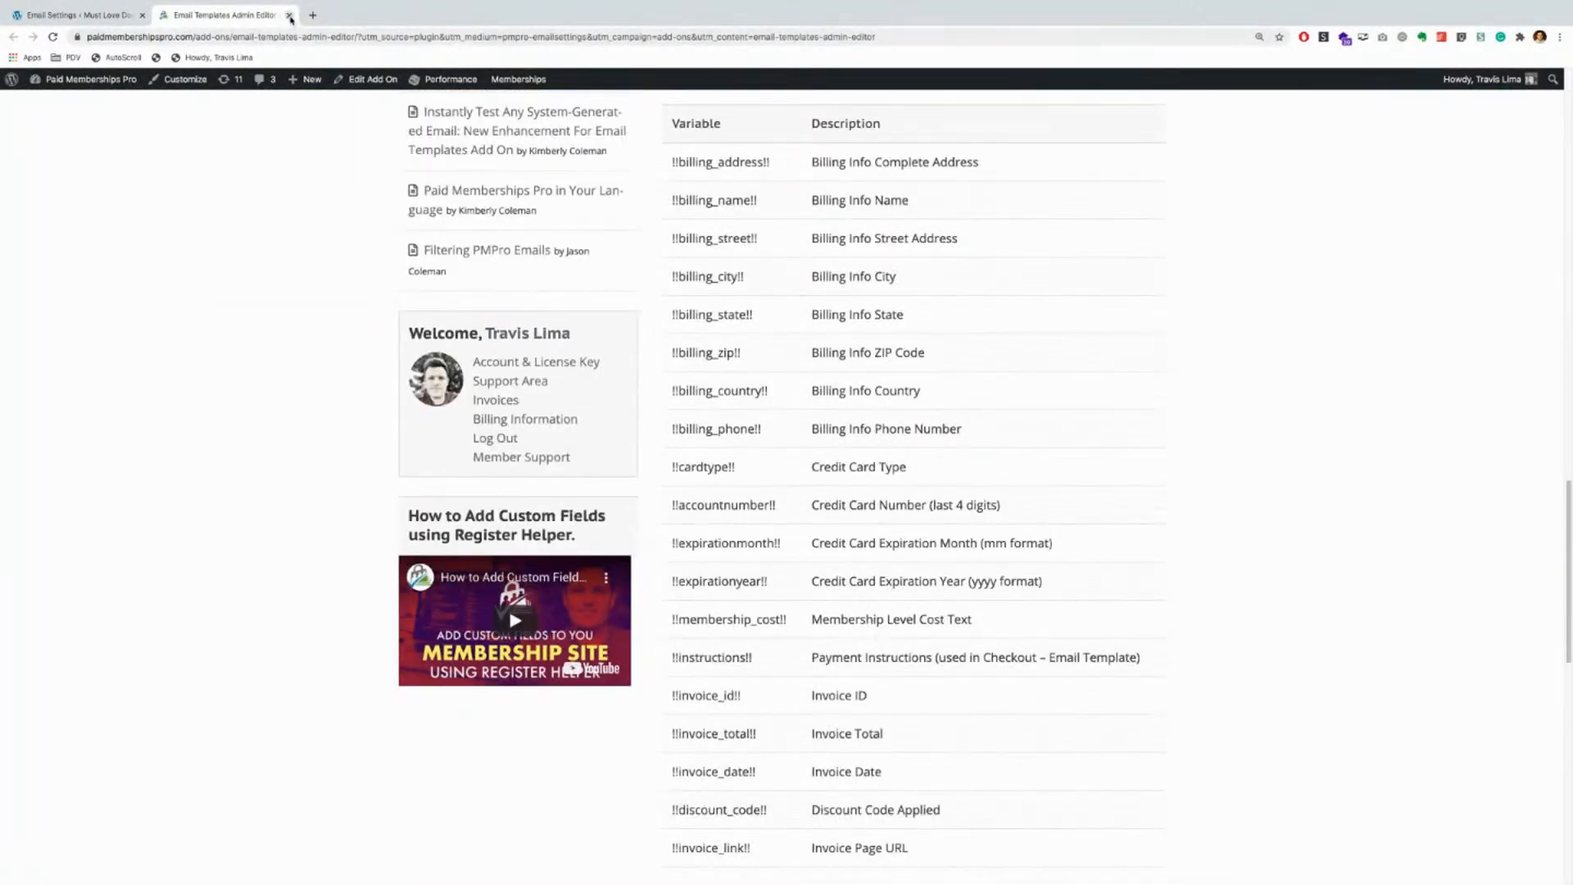
{"action": "left_click", "coordinate": [289, 15]}
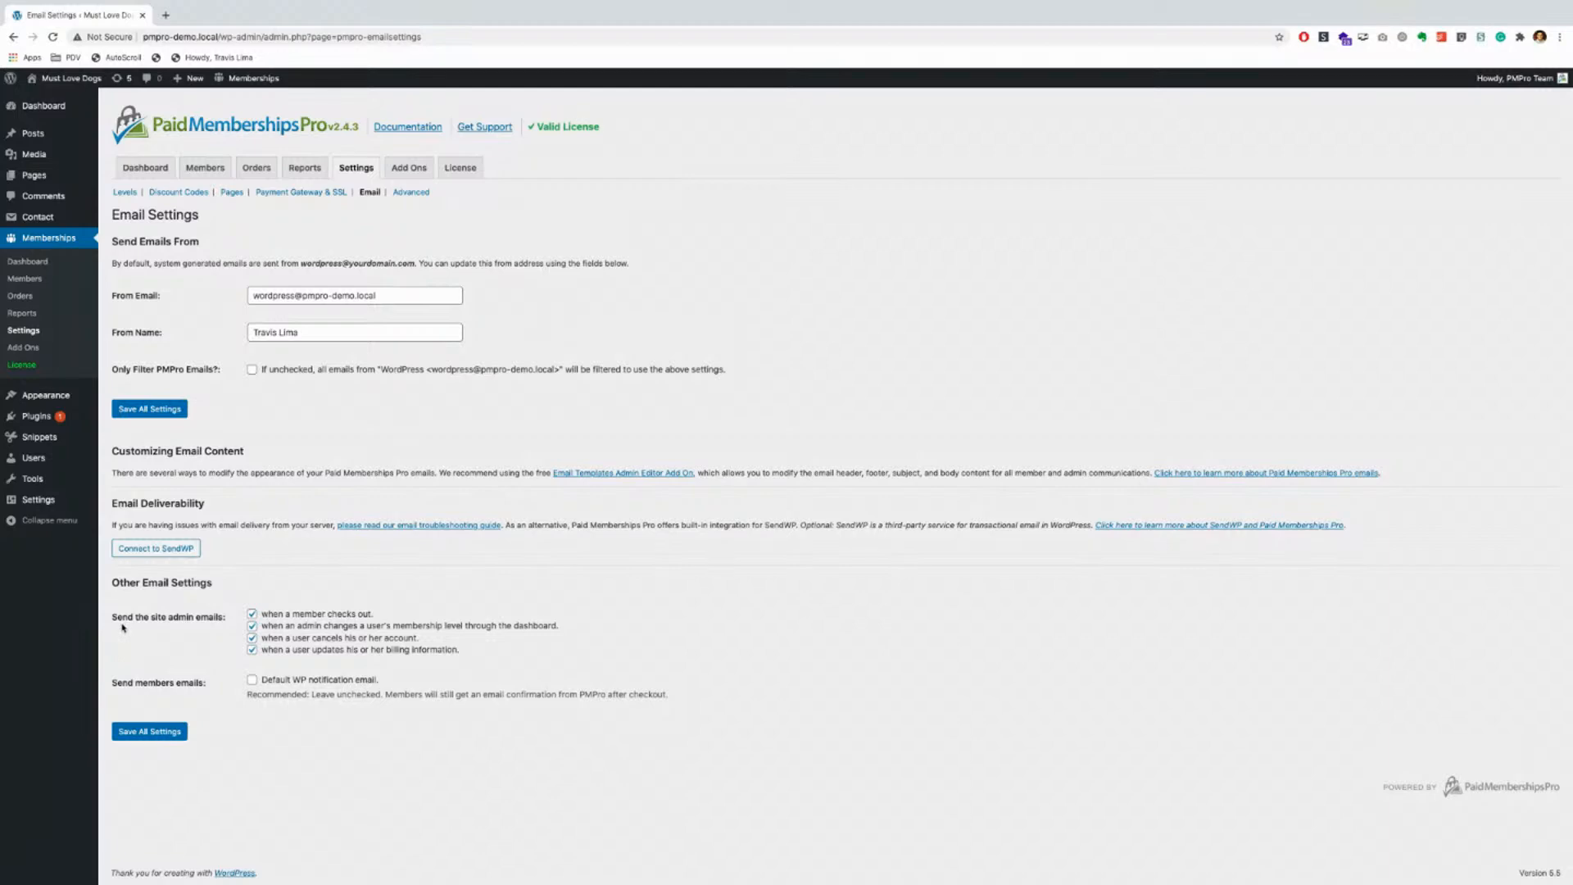
Step: Untick all four admin notification emails, then toggle the default WP notification email on and off
{"action": "left_click", "coordinate": [253, 650]}
{"action": "left_click", "coordinate": [252, 637]}
{"action": "left_click", "coordinate": [253, 626]}
{"action": "left_click", "coordinate": [253, 615]}
{"action": "left_click", "coordinate": [251, 679]}
{"action": "left_click", "coordinate": [251, 679]}
Step: Re-tick the checkout, level change, cancel and billing-update admin emails, then go to Advanced settings
{"action": "left_click", "coordinate": [251, 614]}
{"action": "left_click", "coordinate": [252, 626]}
{"action": "left_click", "coordinate": [251, 638]}
{"action": "left_click", "coordinate": [252, 650]}
{"action": "left_click", "coordinate": [413, 193]}
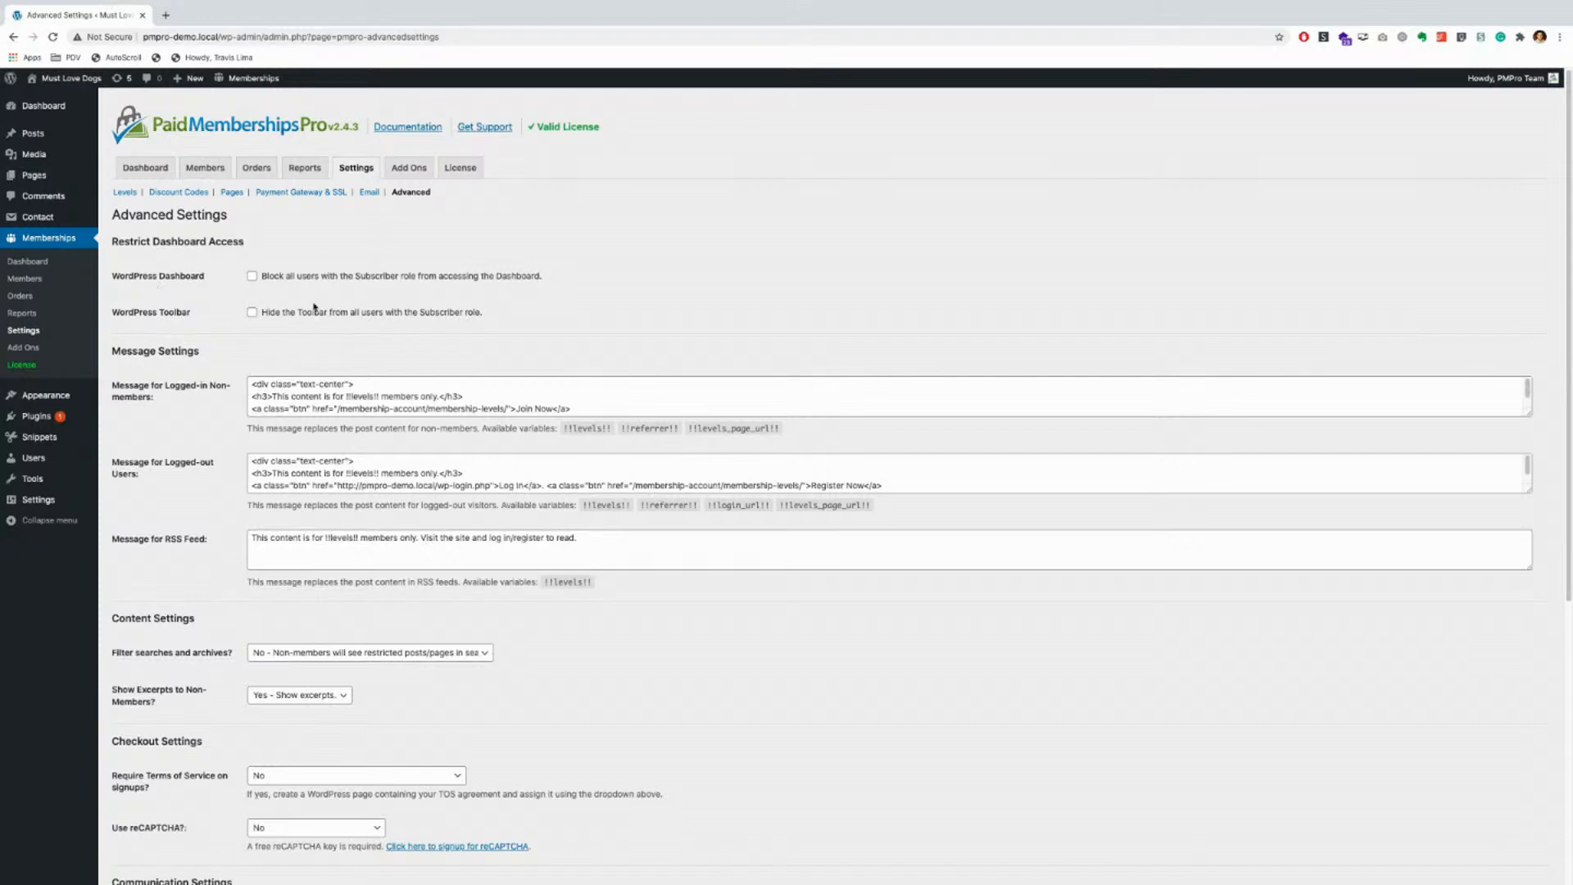
Step: Toggle subscriber dashboard blocking and toolbar hiding on and off, leaving both disabled
{"action": "left_click", "coordinate": [251, 277]}
{"action": "mouse_move", "coordinate": [83, 82]}
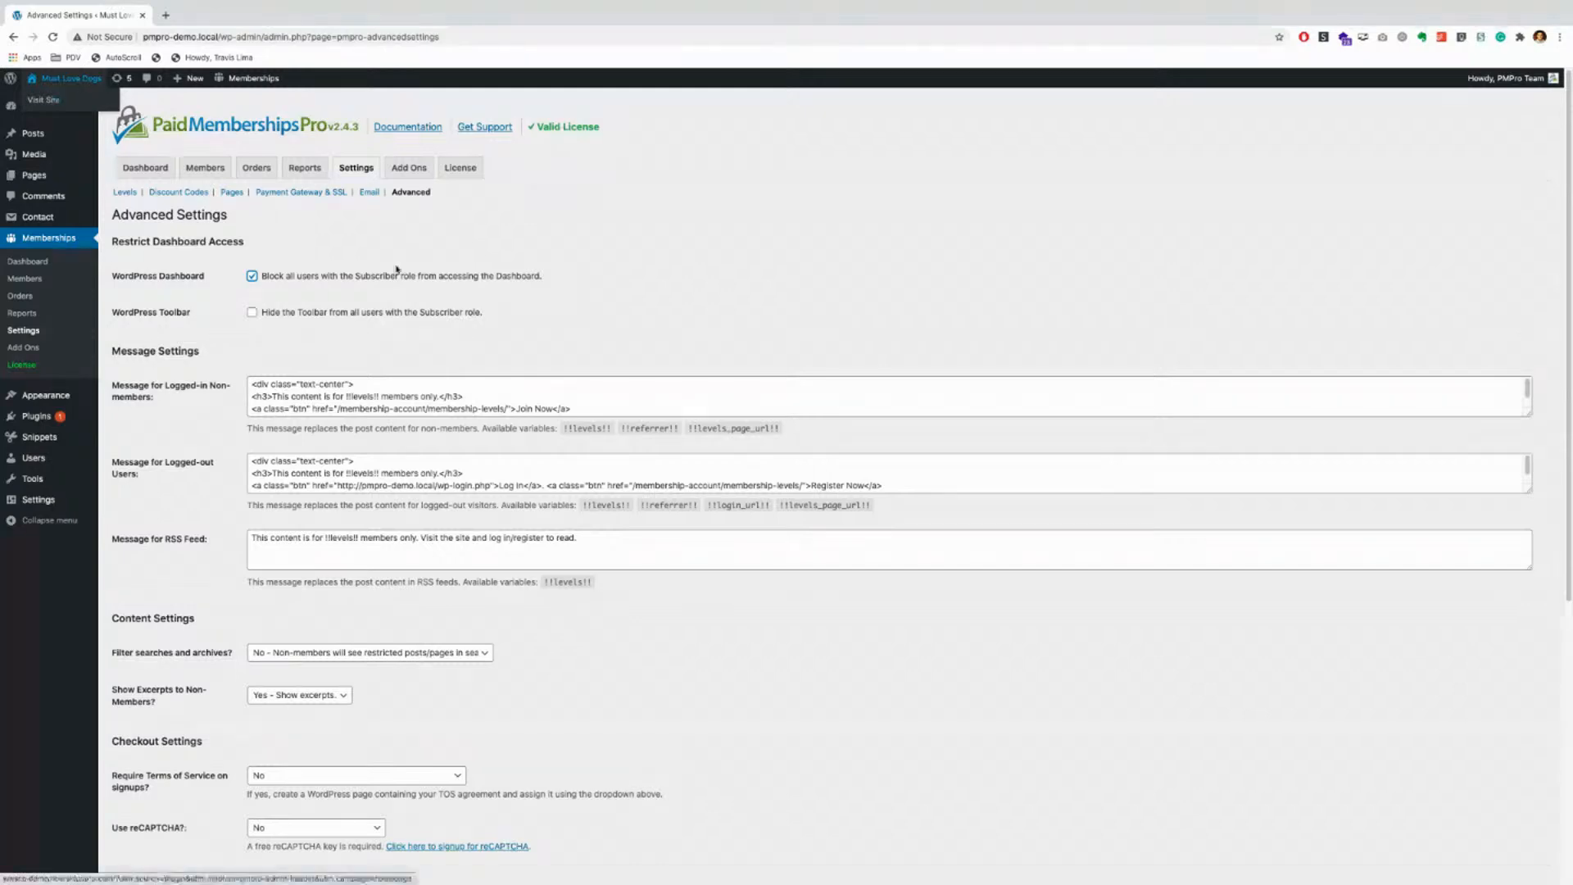
{"action": "left_click", "coordinate": [252, 276]}
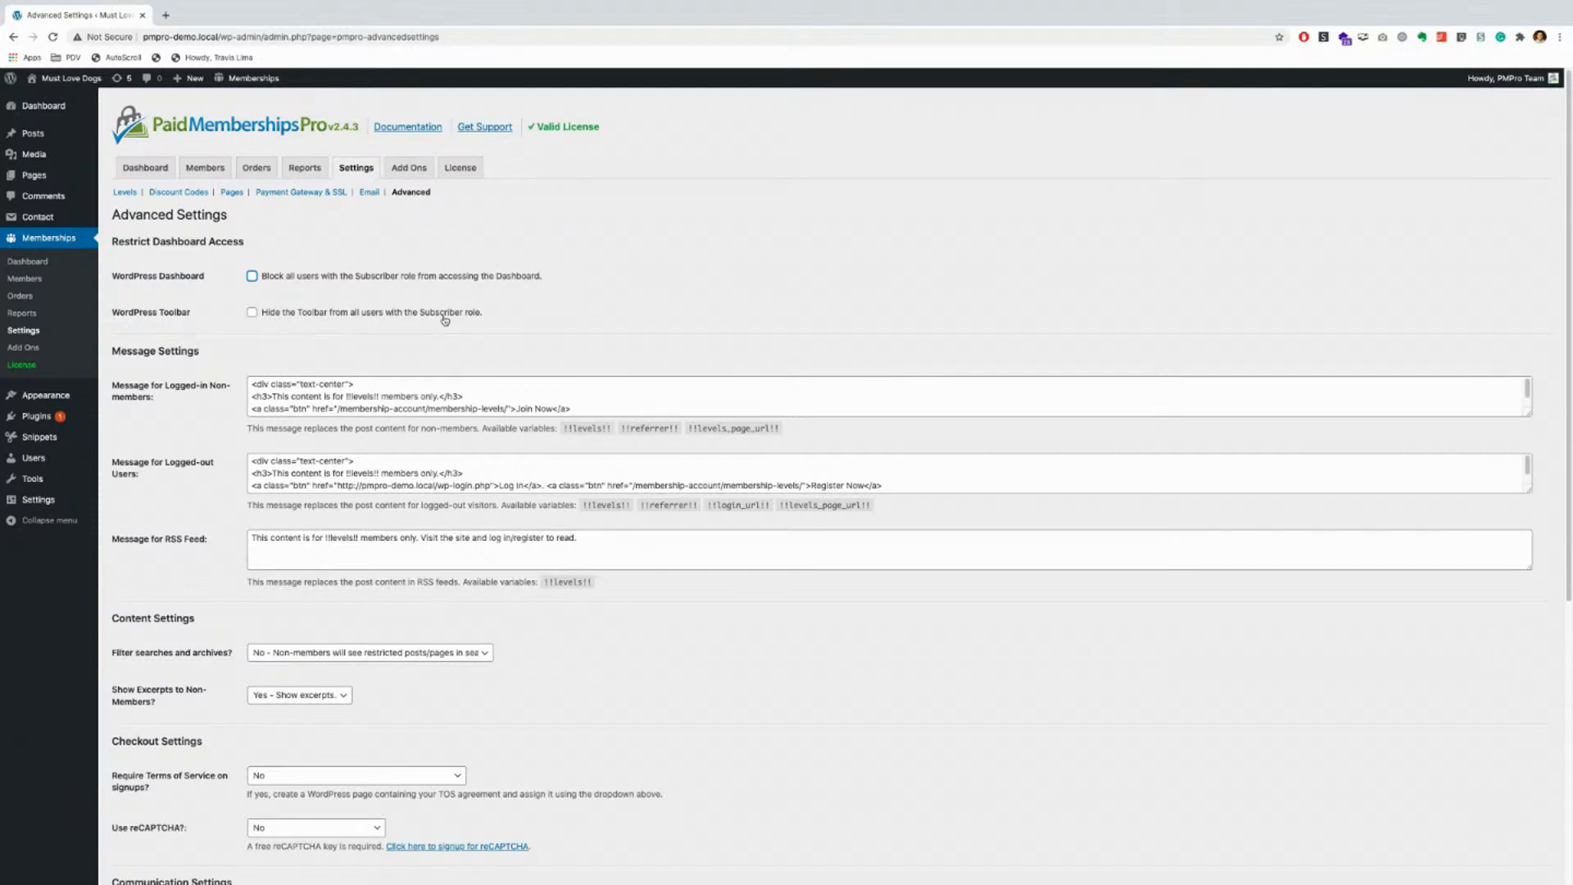
{"action": "left_click", "coordinate": [252, 276]}
{"action": "left_click", "coordinate": [252, 313]}
{"action": "left_click", "coordinate": [251, 276]}
{"action": "left_click", "coordinate": [252, 312]}
Step: In Message Settings, highlight the !!levels!! variable in the logged-in non-members message
{"action": "left_click_drag", "start_coordinate": [111, 353], "coordinate": [199, 352]}
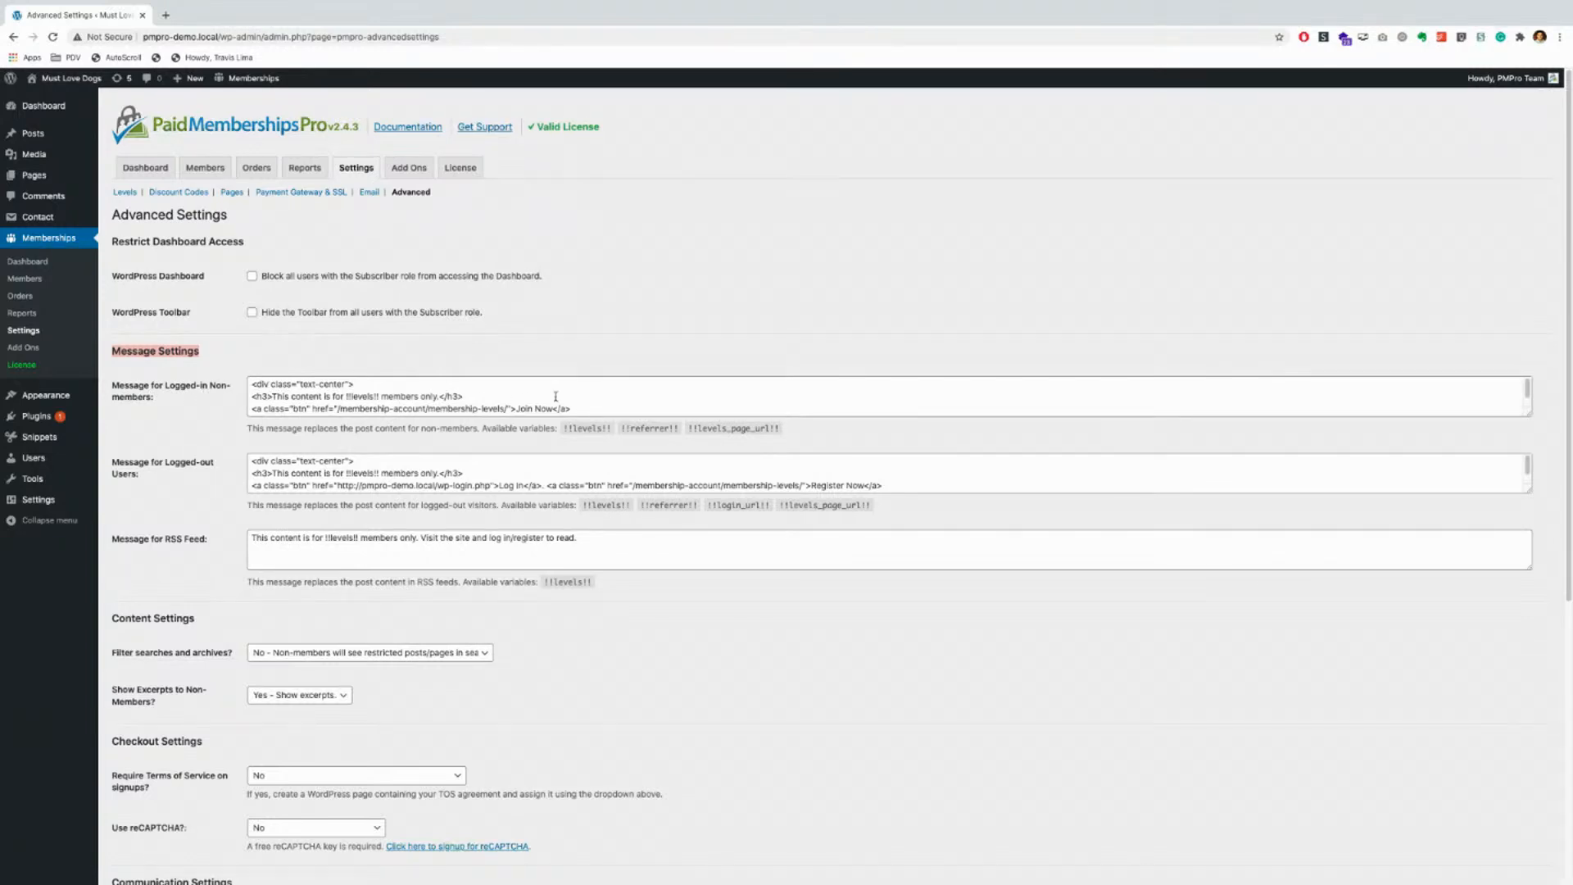
{"action": "left_click", "coordinate": [273, 395]}
{"action": "left_click_drag", "start_coordinate": [365, 397], "coordinate": [377, 397]}
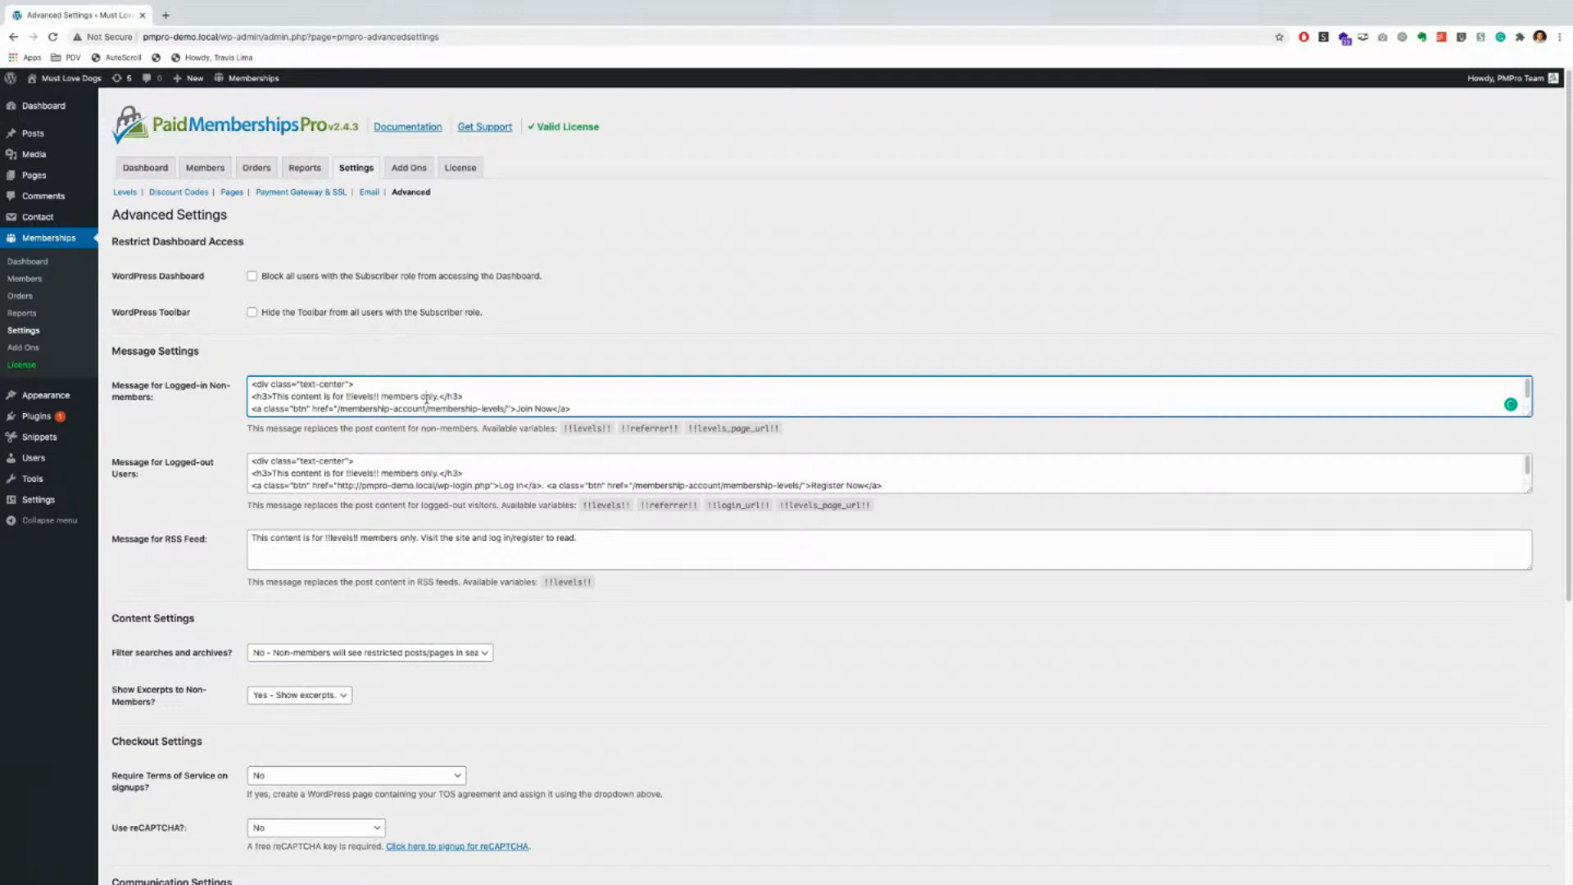
{"action": "left_click_drag", "start_coordinate": [346, 396], "coordinate": [378, 396]}
{"action": "left_click", "coordinate": [291, 396]}
{"action": "left_click_drag", "start_coordinate": [515, 407], "coordinate": [542, 407]}
{"action": "left_click", "coordinate": [552, 395]}
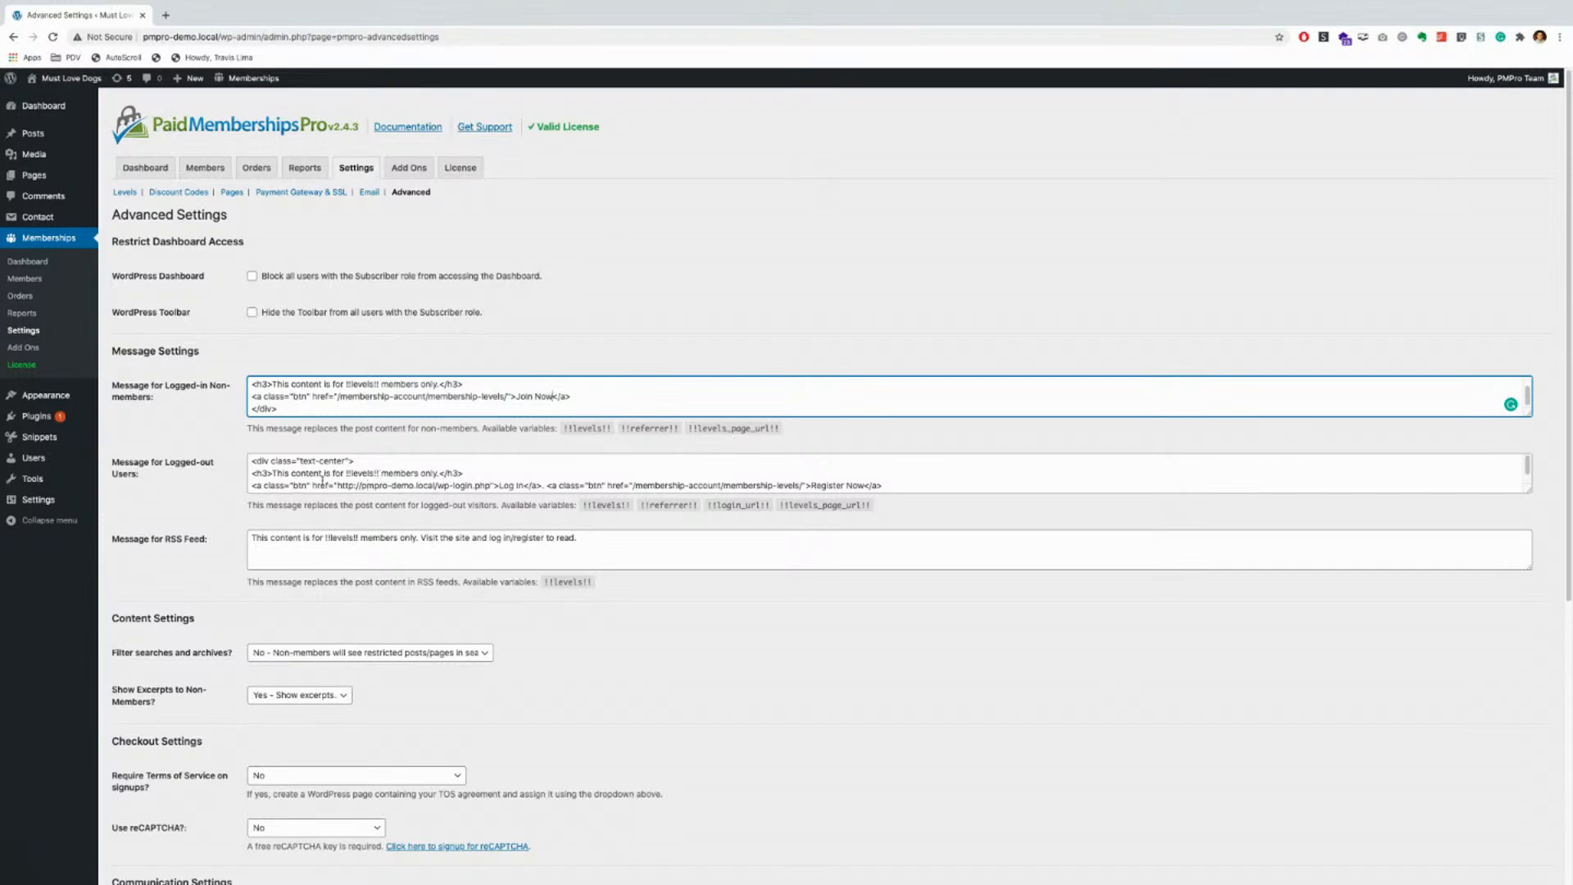
{"action": "left_click_drag", "start_coordinate": [499, 486], "coordinate": [522, 476]}
{"action": "left_click_drag", "start_coordinate": [809, 473], "coordinate": [862, 476]}
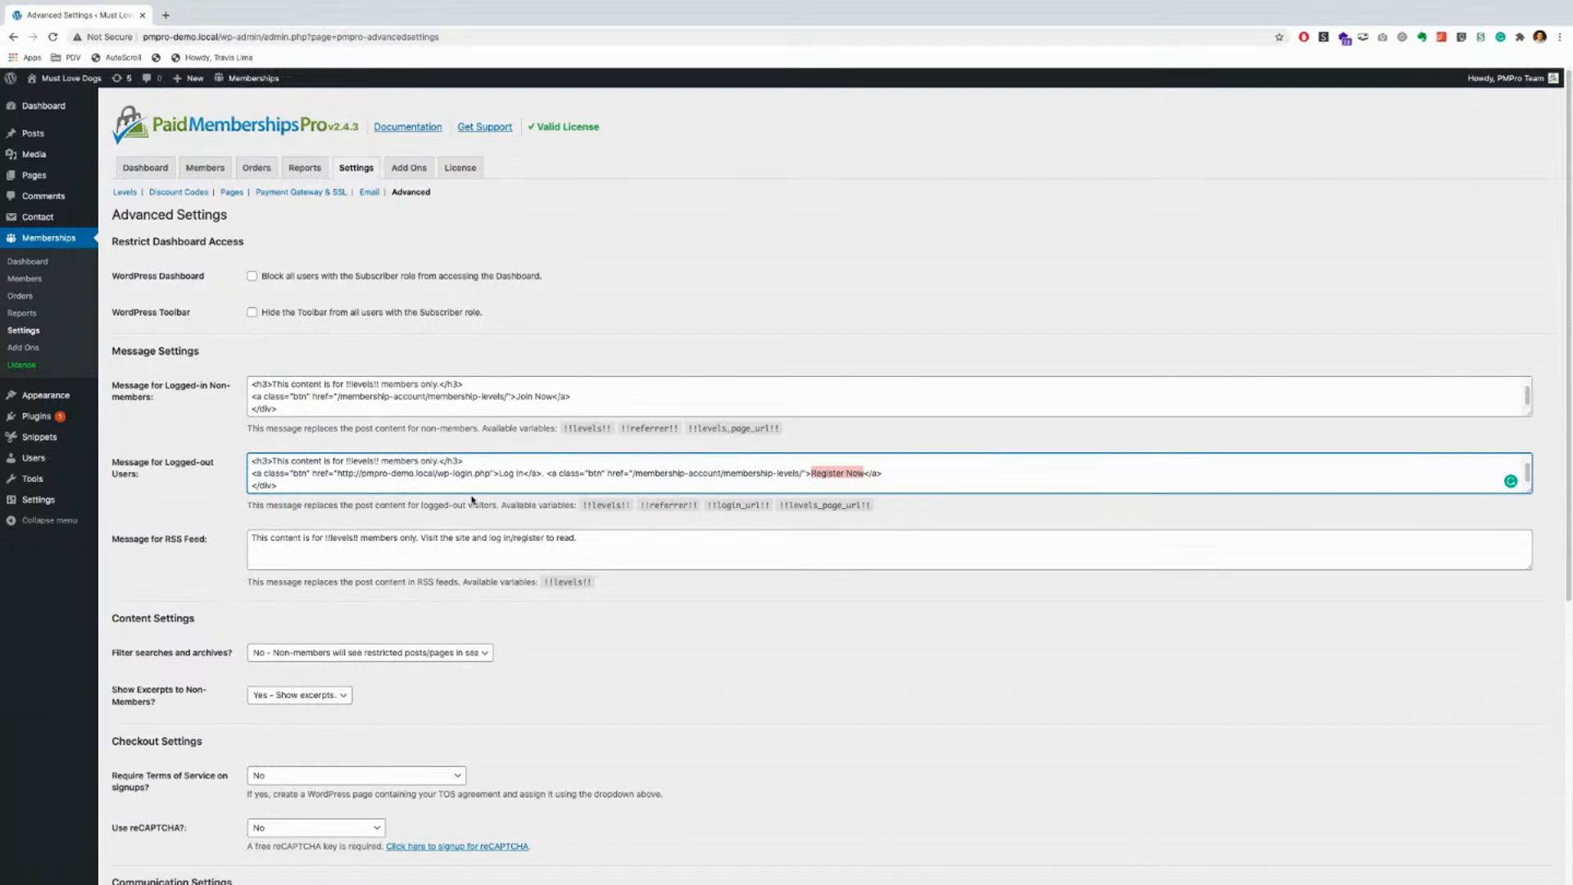
{"action": "scroll", "coordinate": [328, 479], "scroll_direction": "up", "scroll_amount": 1}
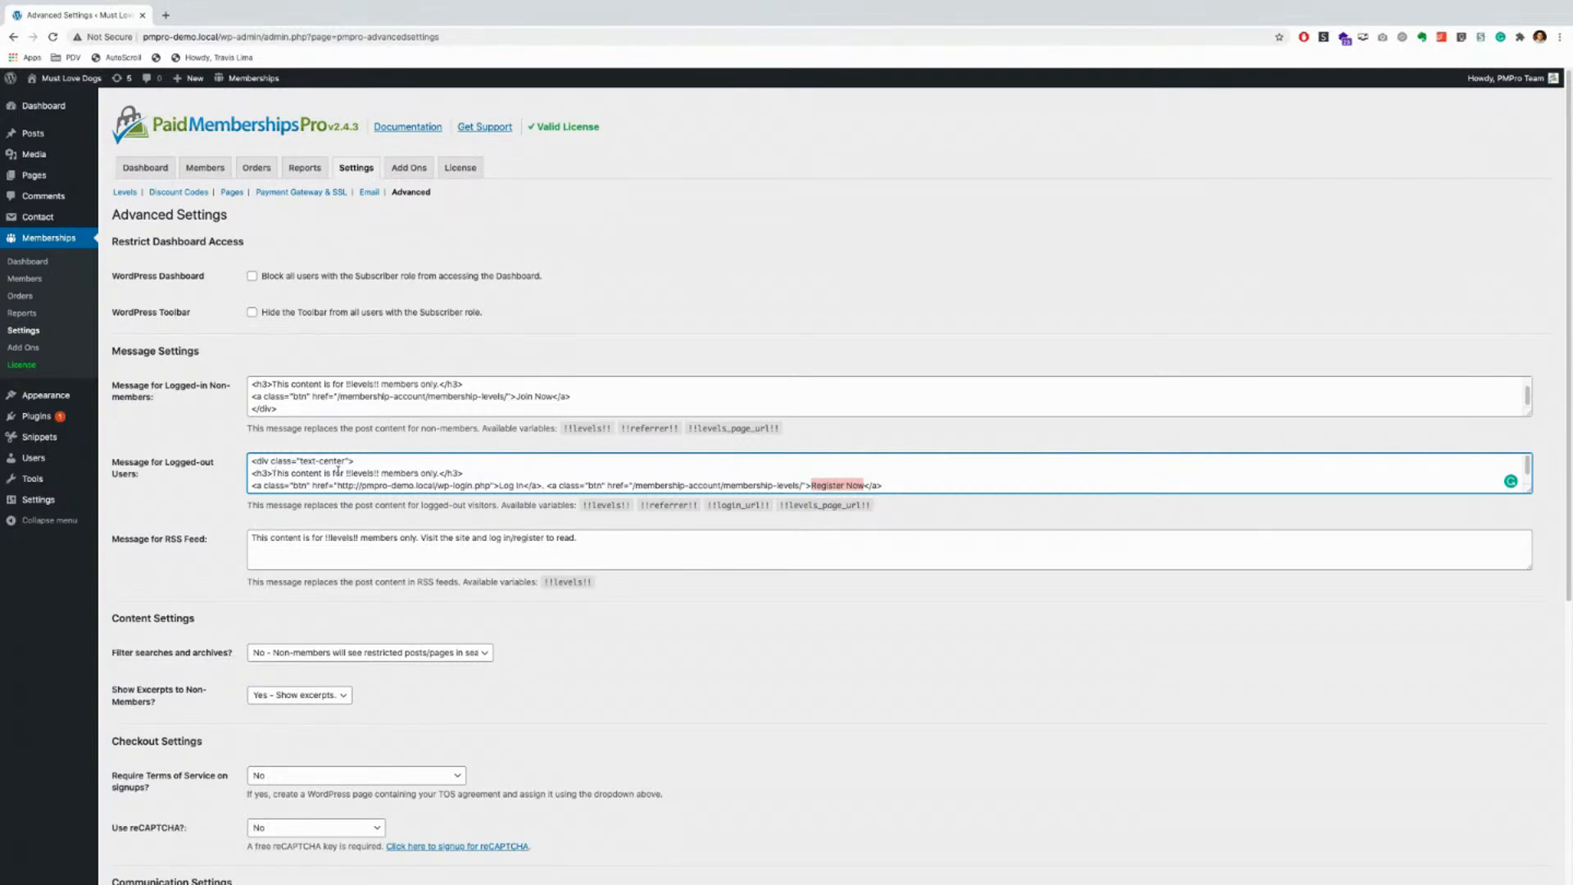
{"action": "left_click_drag", "start_coordinate": [345, 474], "coordinate": [378, 475]}
{"action": "scroll", "coordinate": [618, 479], "scroll_direction": "down", "scroll_amount": 1}
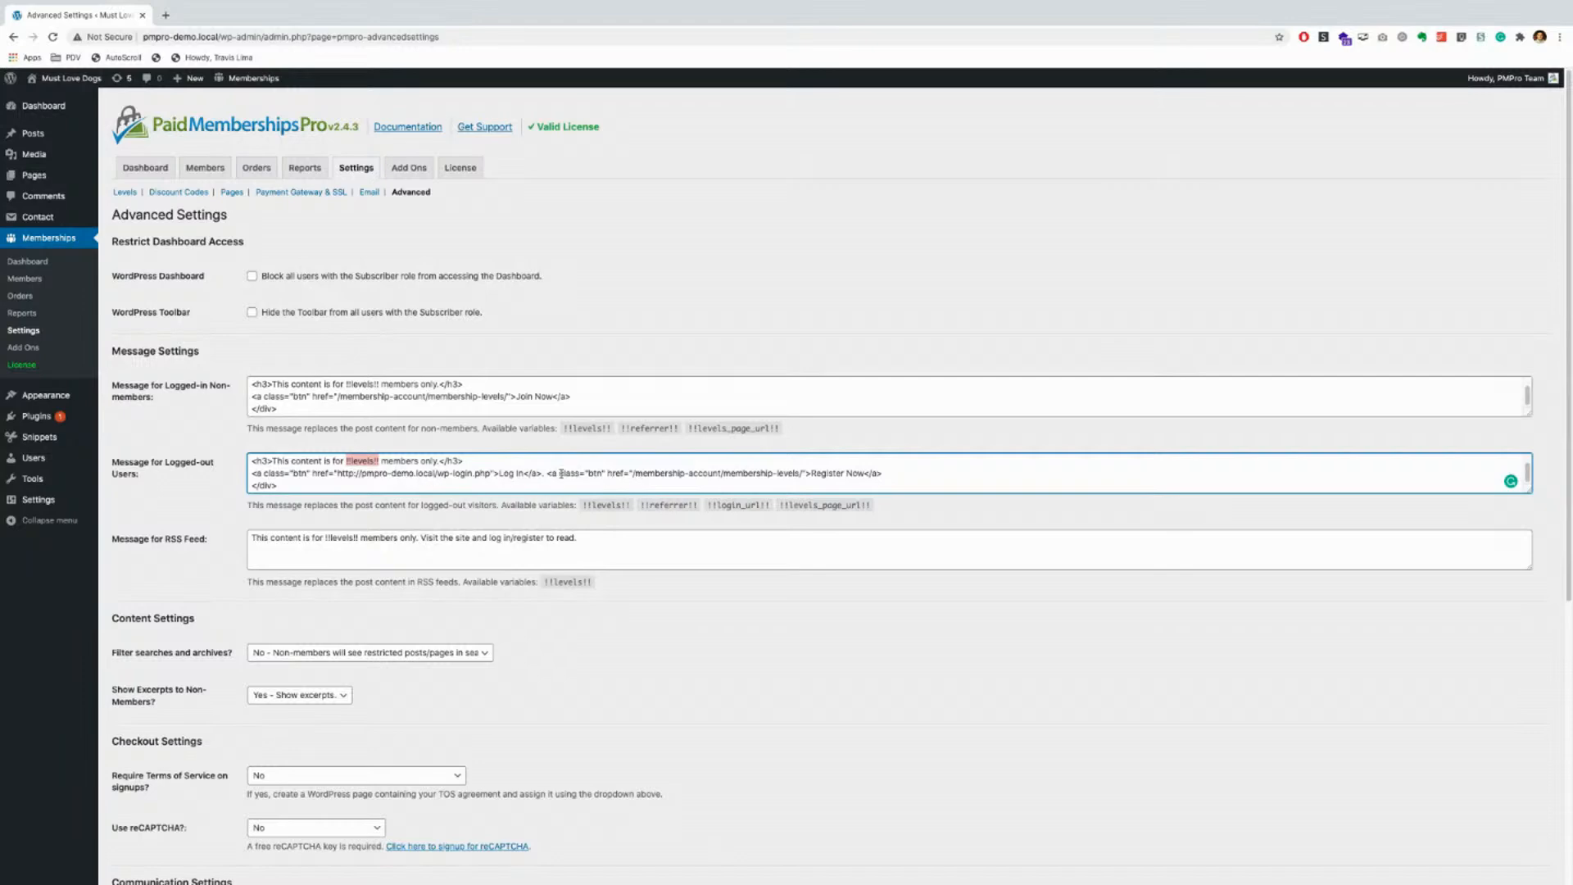
{"action": "left_click_drag", "start_coordinate": [499, 473], "coordinate": [525, 474]}
{"action": "left_click_drag", "start_coordinate": [809, 473], "coordinate": [862, 477]}
{"action": "left_click", "coordinate": [364, 485]}
Step: Scroll down to the RSS Feed message 'This content is for !!levels!! members only...'
{"action": "scroll", "coordinate": [358, 447], "scroll_direction": "down", "scroll_amount": 1}
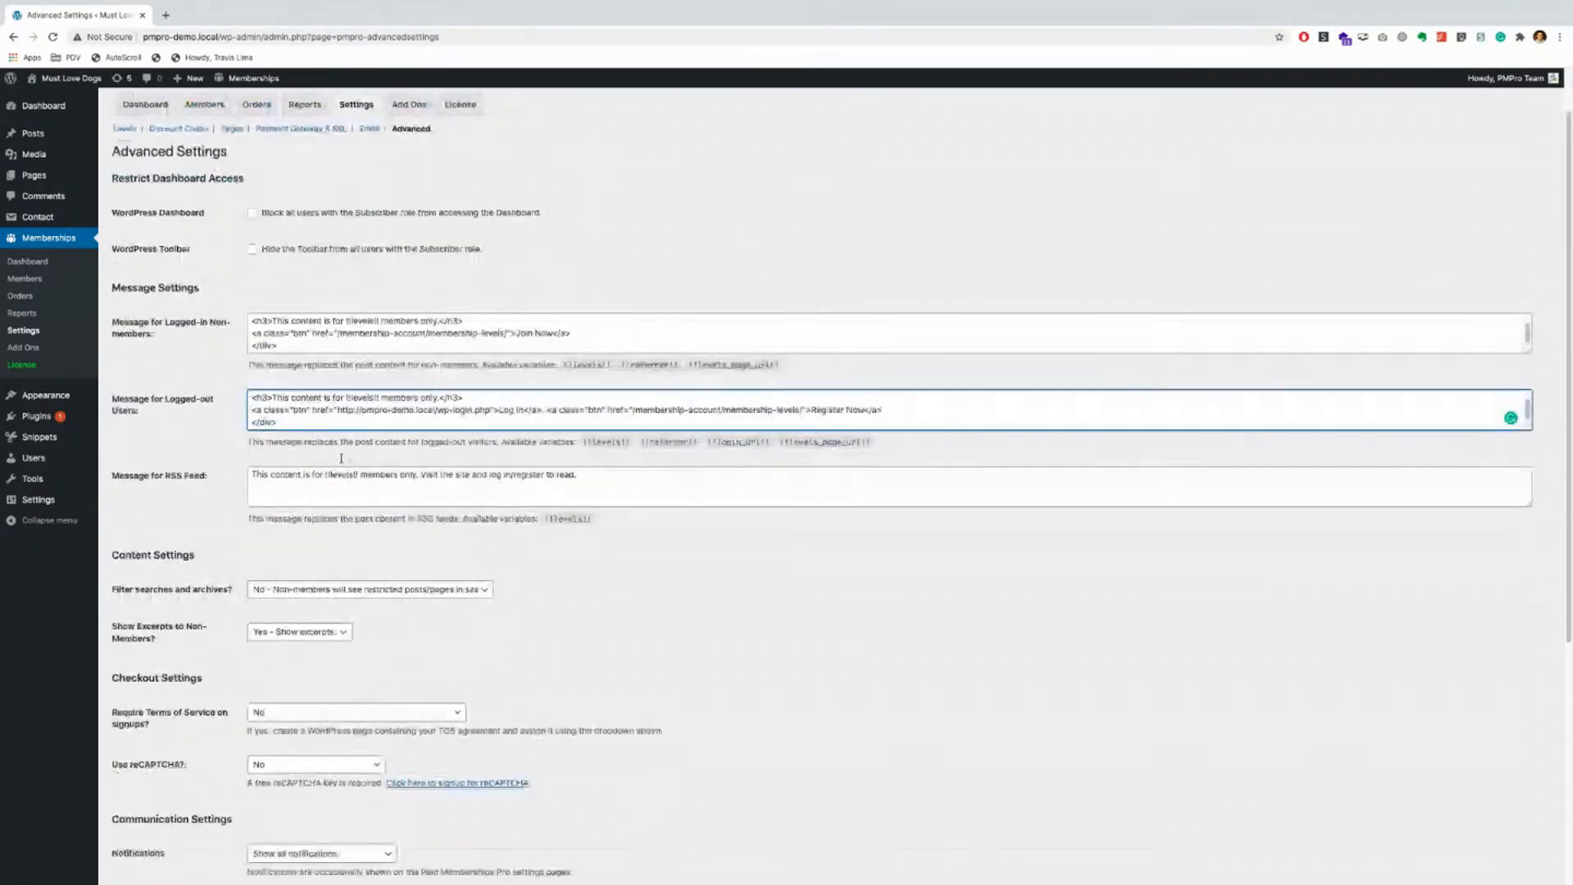
{"action": "scroll", "coordinate": [247, 482], "scroll_direction": "down", "scroll_amount": 1}
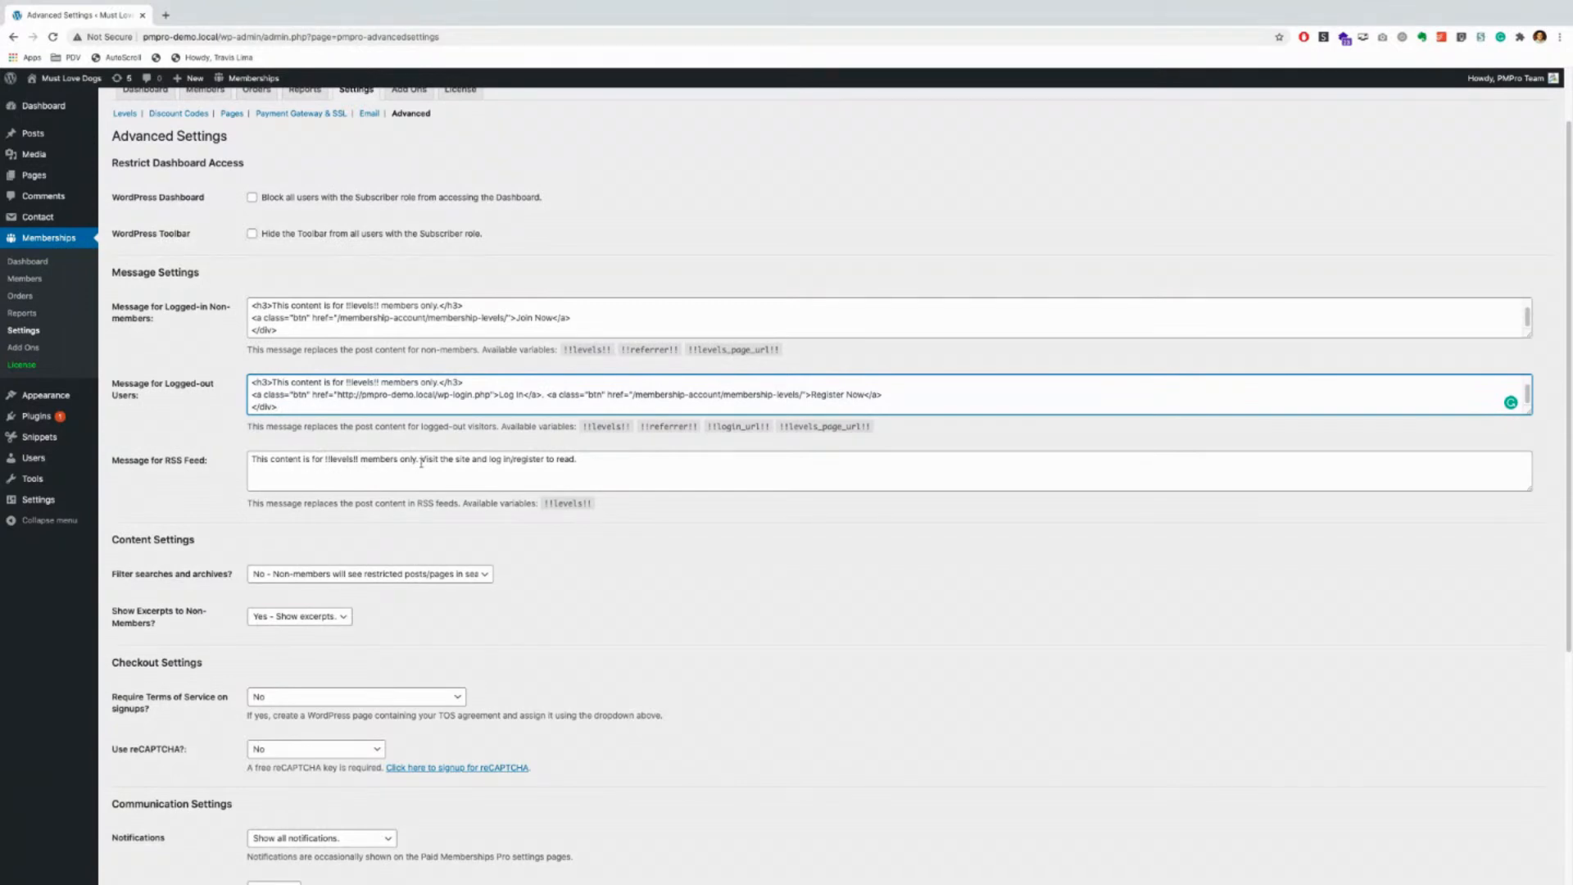
{"action": "left_click", "coordinate": [576, 459]}
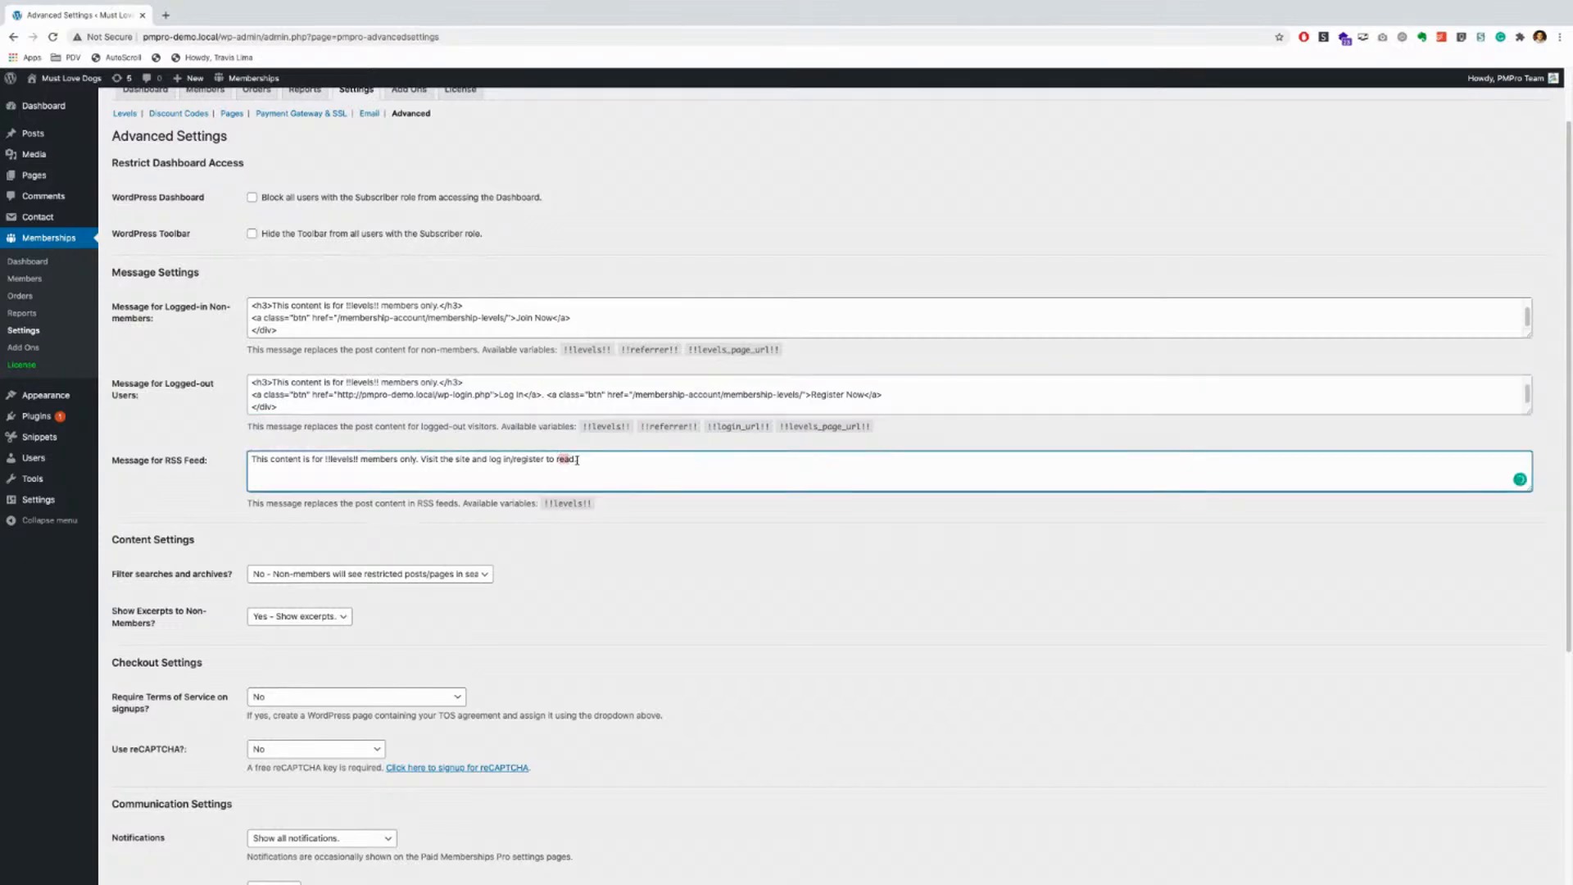
Step: Show the No and Yes choices of the 'Filter searches and archives?' dropdown
{"action": "scroll", "coordinate": [642, 561], "scroll_direction": "down", "scroll_amount": 2}
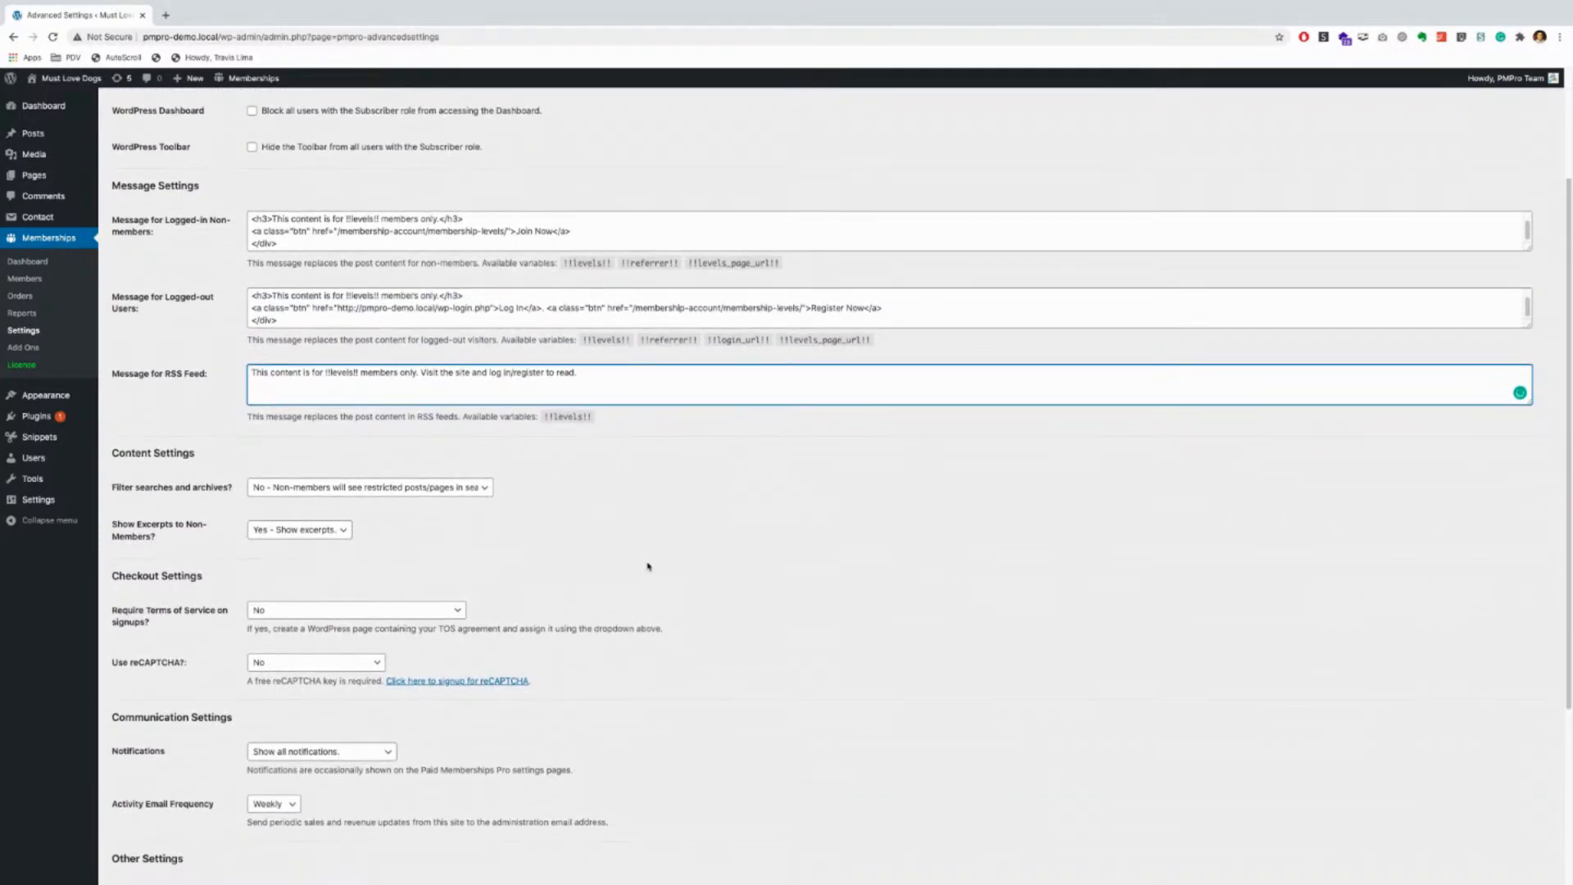
{"action": "scroll", "coordinate": [647, 566], "scroll_direction": "down", "scroll_amount": 1}
{"action": "scroll", "coordinate": [209, 443], "scroll_direction": "down", "scroll_amount": 1}
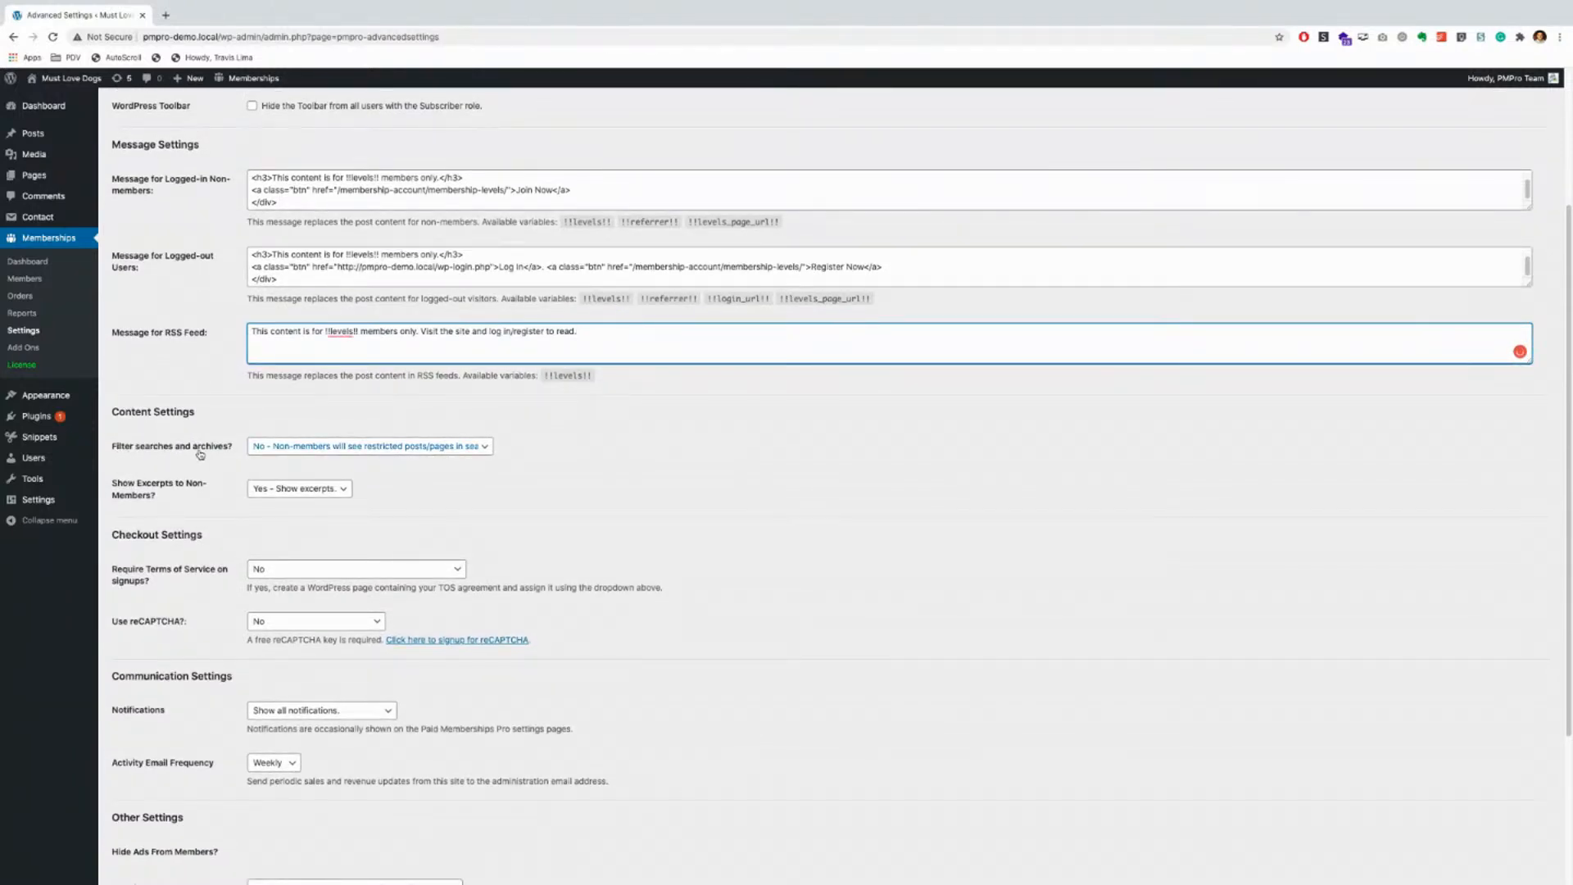
{"action": "left_click", "coordinate": [275, 449]}
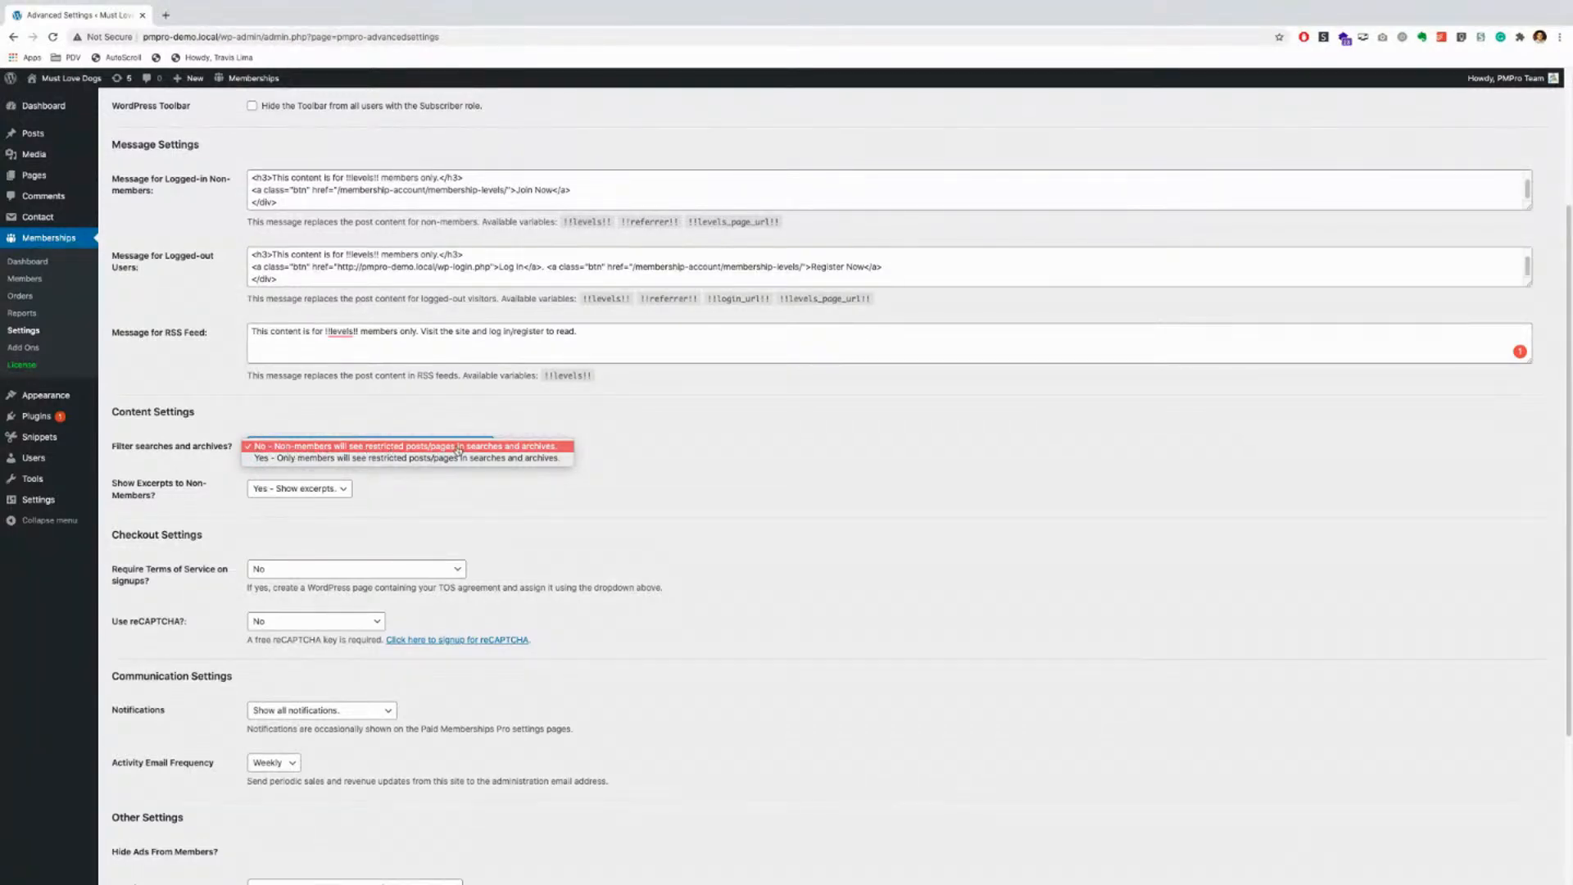
Step: Keep 'Filter searches and archives?' at No and leave excerpts shown to non-members
{"action": "left_click", "coordinate": [547, 448]}
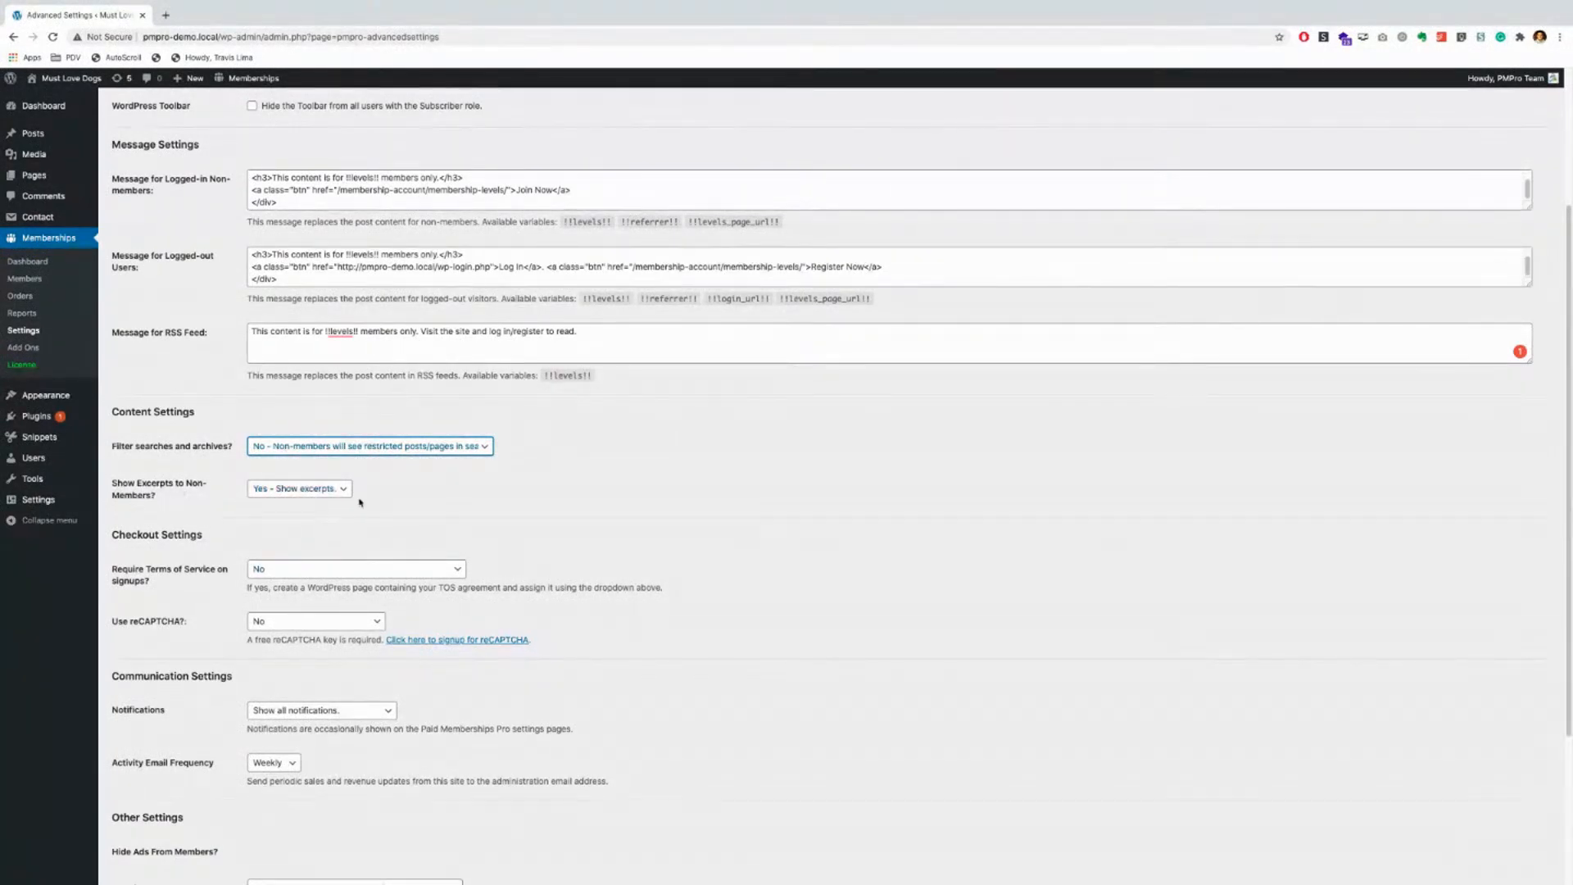
{"action": "left_click", "coordinate": [314, 490]}
{"action": "left_click", "coordinate": [295, 477]}
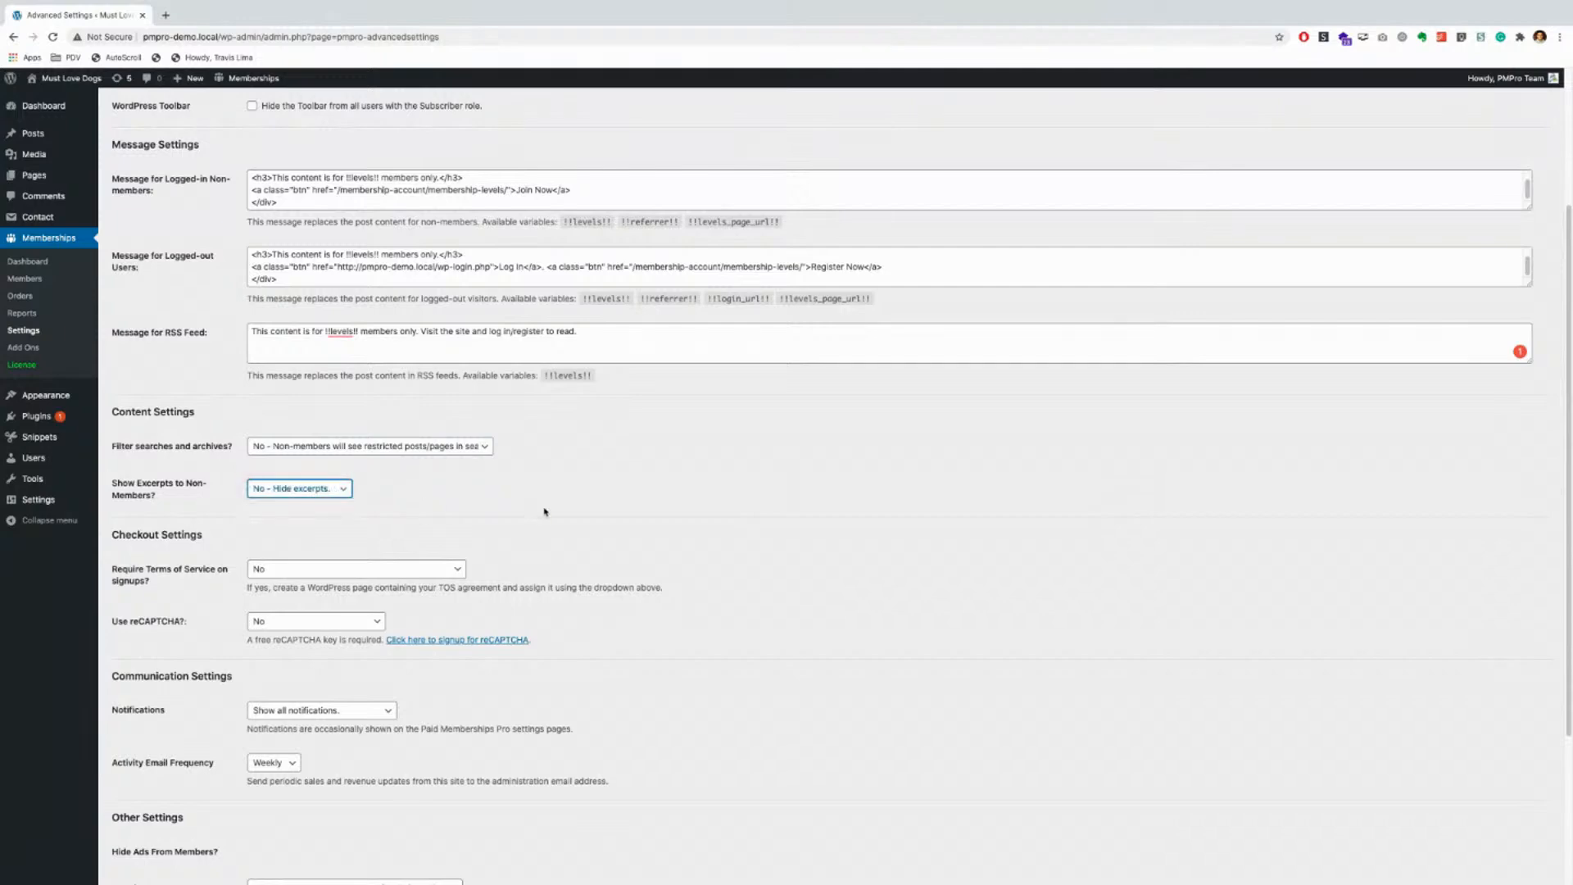
{"action": "left_click", "coordinate": [277, 491]}
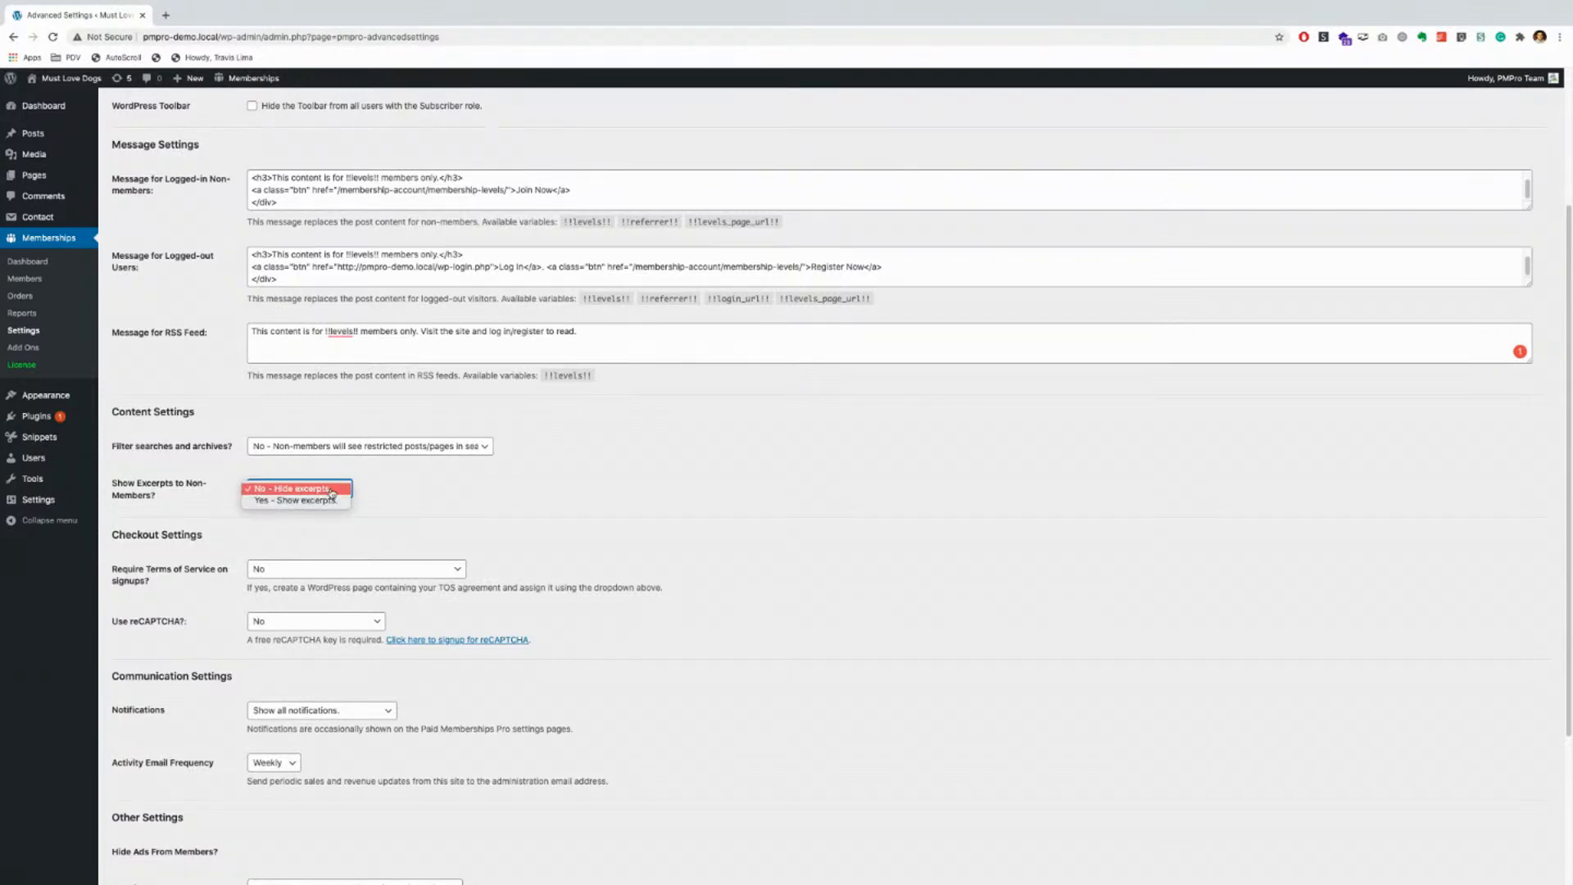
{"action": "left_click", "coordinate": [328, 501]}
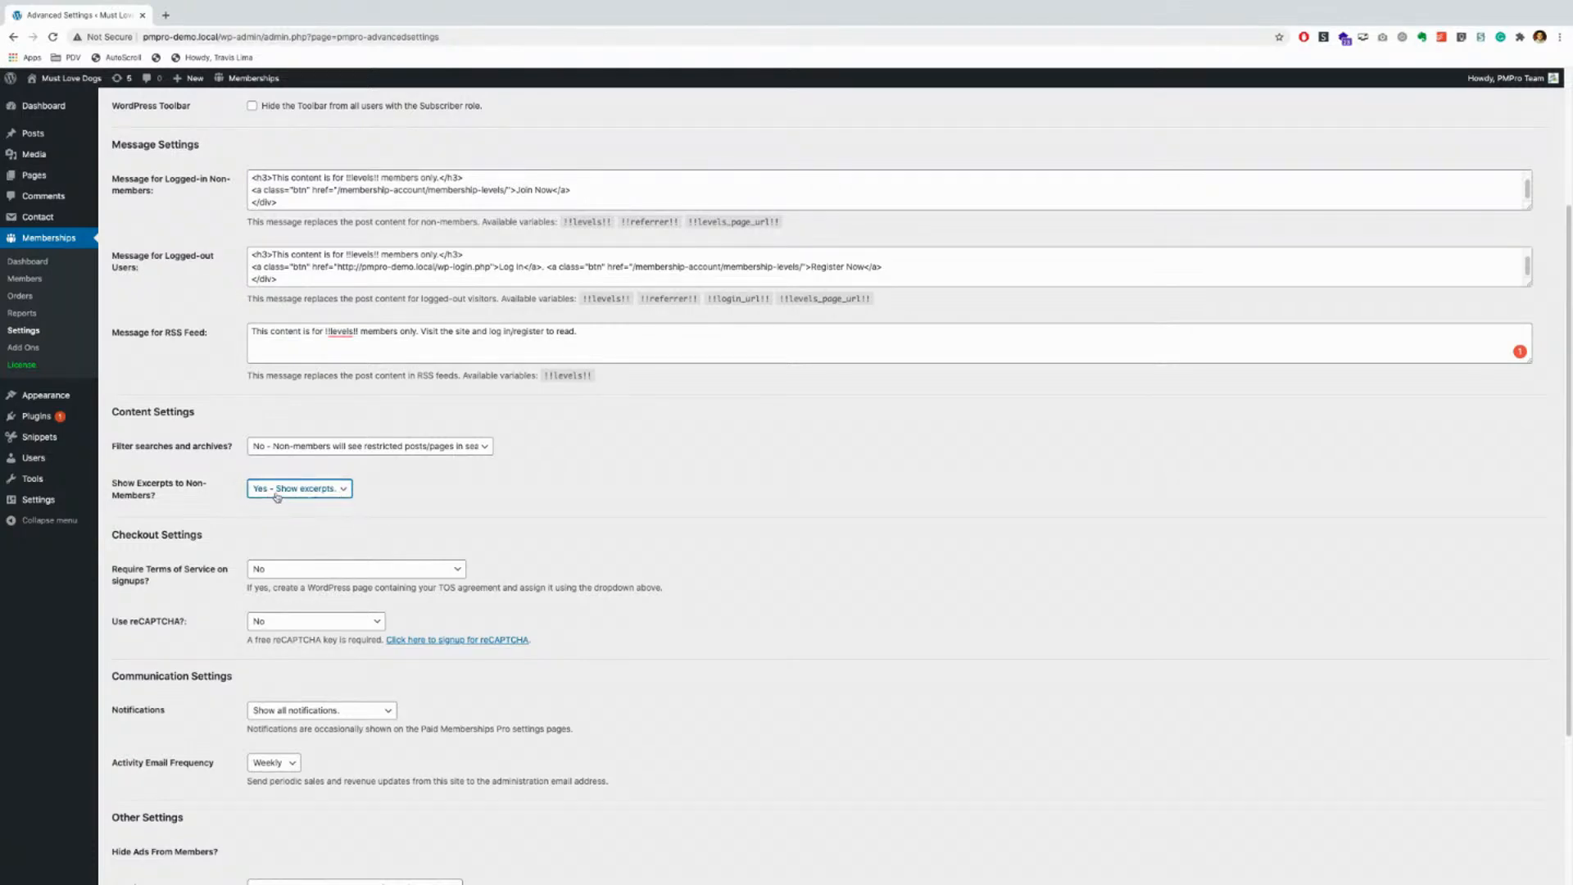
{"action": "scroll", "coordinate": [199, 508], "scroll_direction": "down", "scroll_amount": 1}
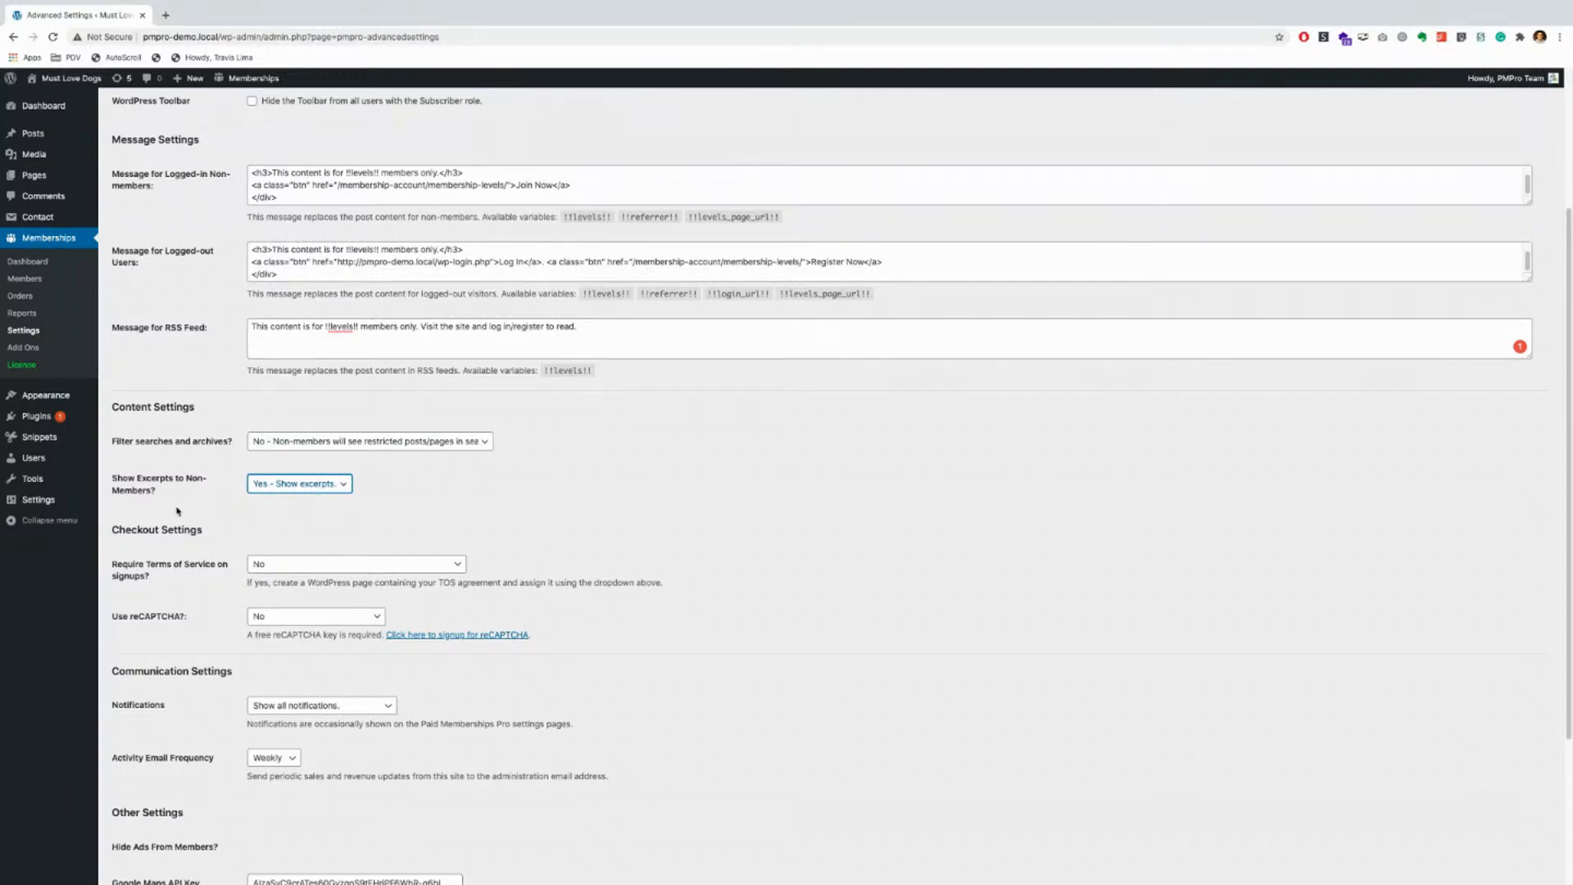
{"action": "scroll", "coordinate": [177, 511], "scroll_direction": "down", "scroll_amount": 1}
{"action": "scroll", "coordinate": [177, 512], "scroll_direction": "down", "scroll_amount": 1}
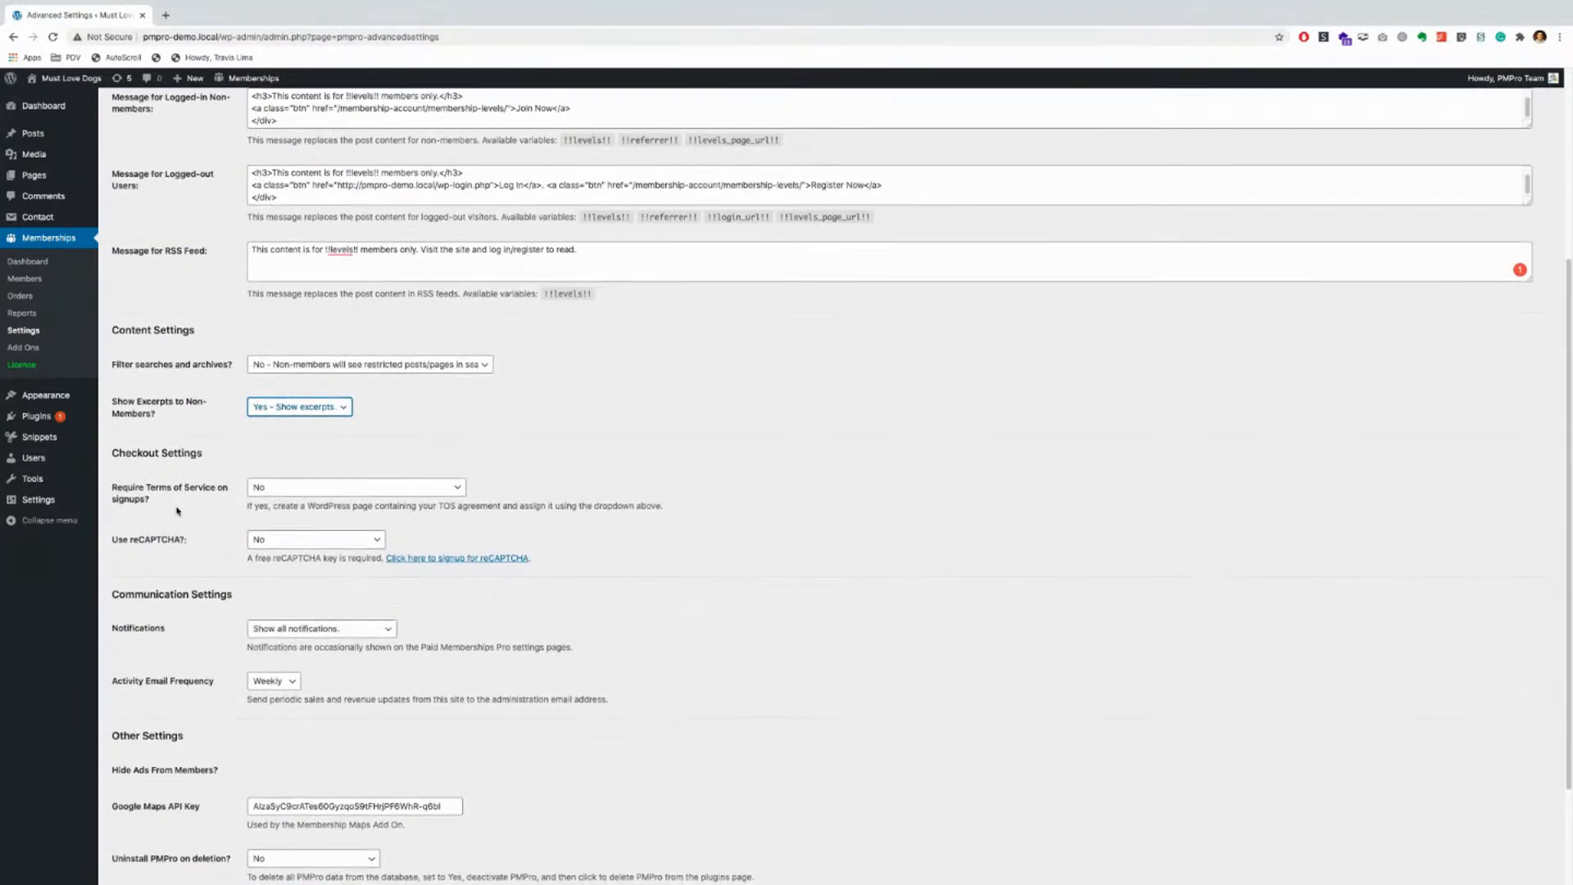
{"action": "scroll", "coordinate": [177, 512], "scroll_direction": "down", "scroll_amount": 1}
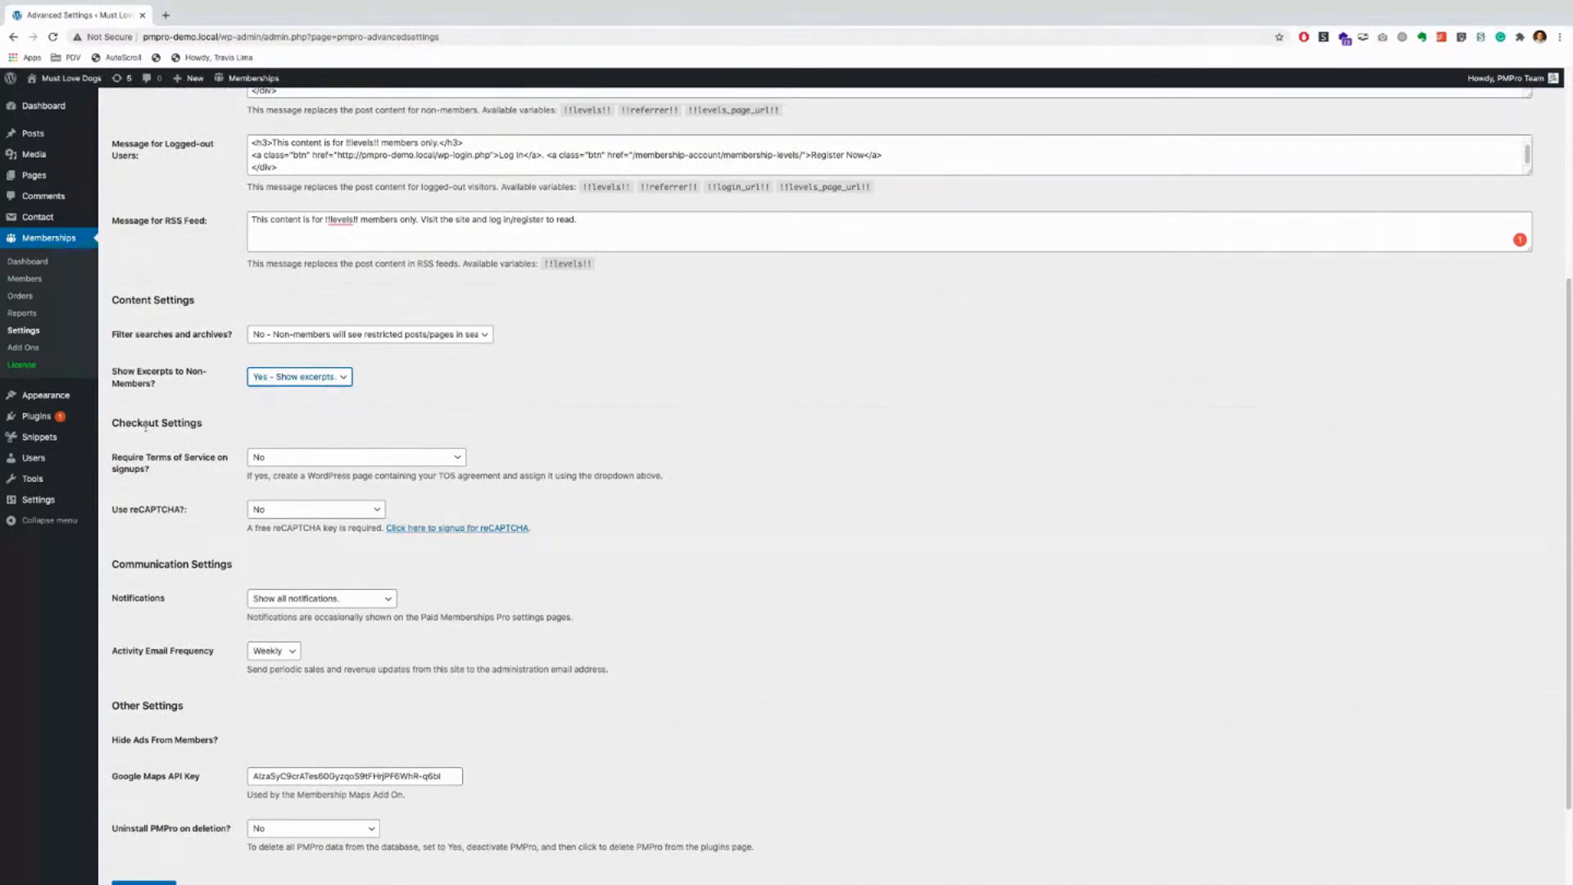
{"action": "scroll", "coordinate": [142, 428], "scroll_direction": "down", "scroll_amount": 1}
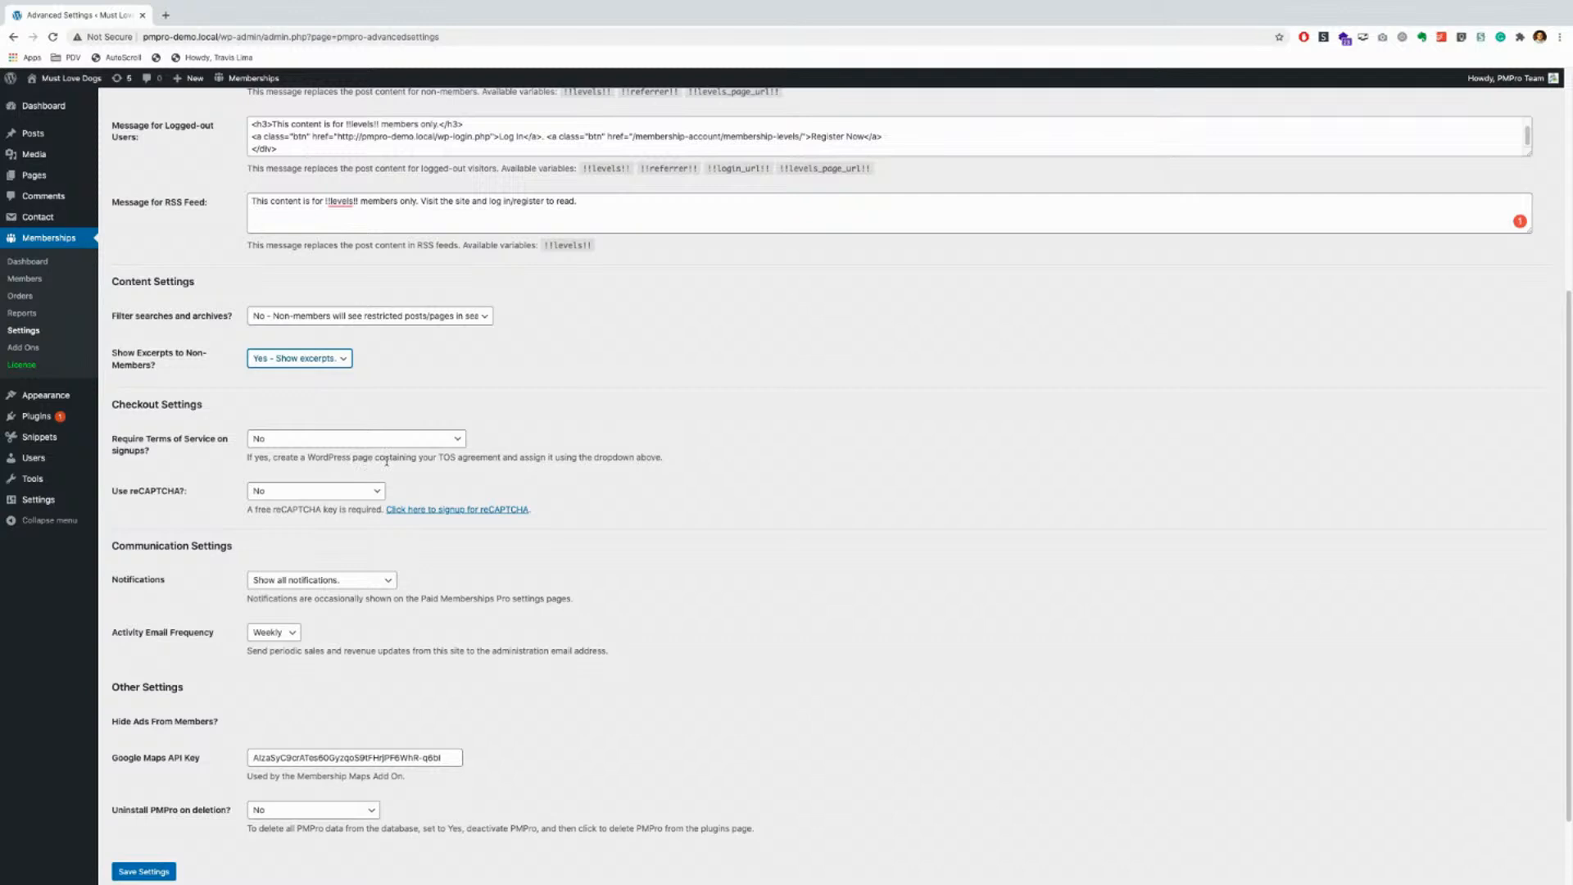
{"action": "left_click", "coordinate": [437, 459]}
Step: Try requiring a Terms of Service page at signup, then set it back to none
{"action": "mouse_move", "coordinate": [37, 177]}
{"action": "left_click", "coordinate": [312, 448]}
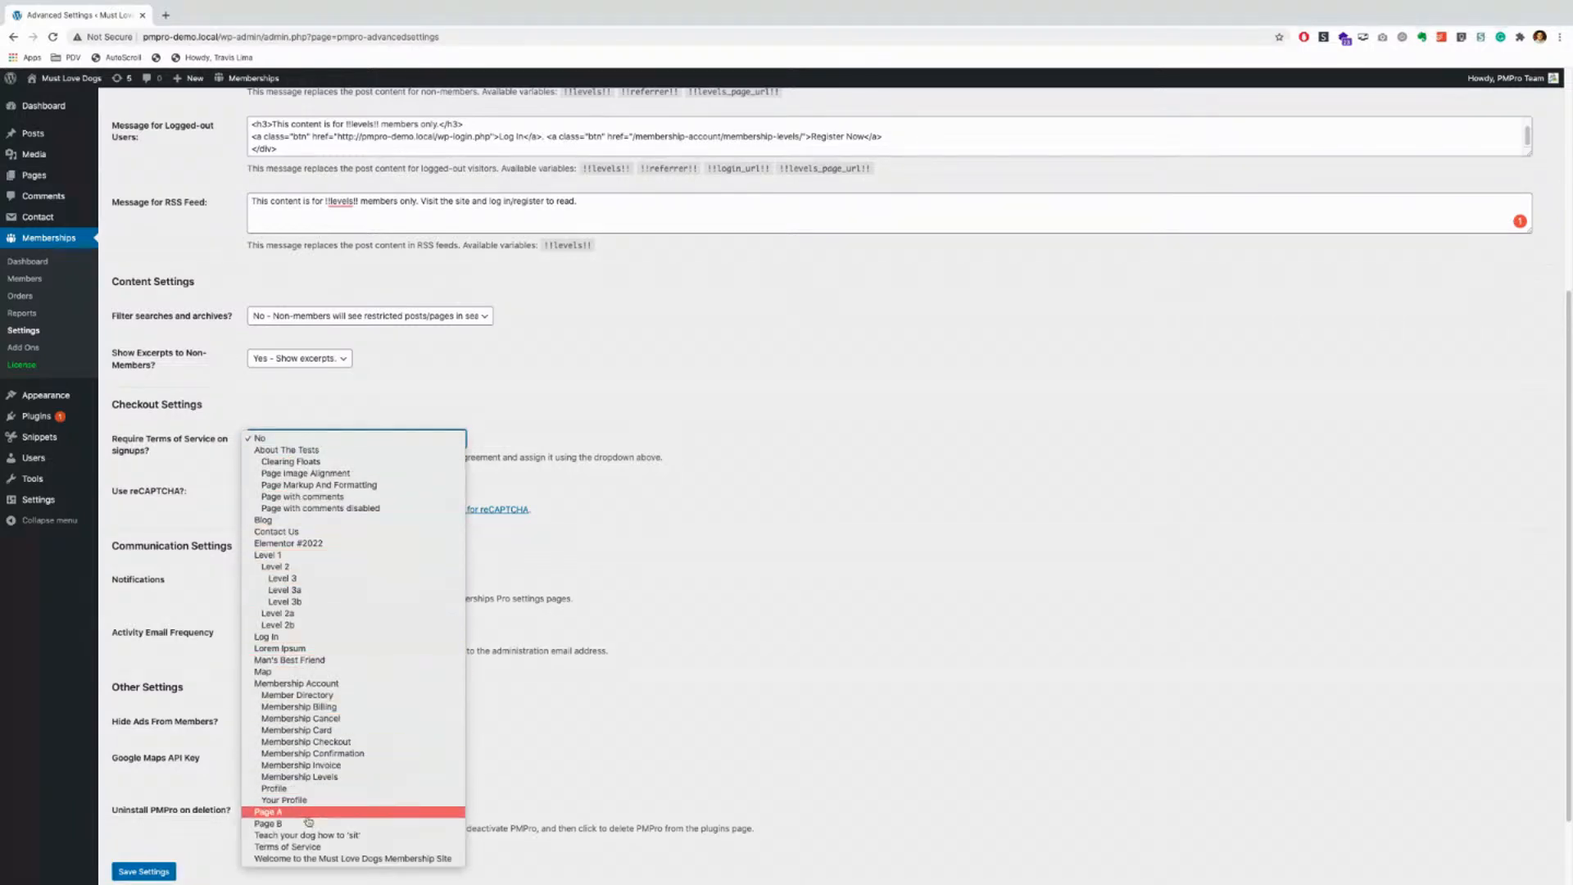
{"action": "left_click", "coordinate": [291, 848]}
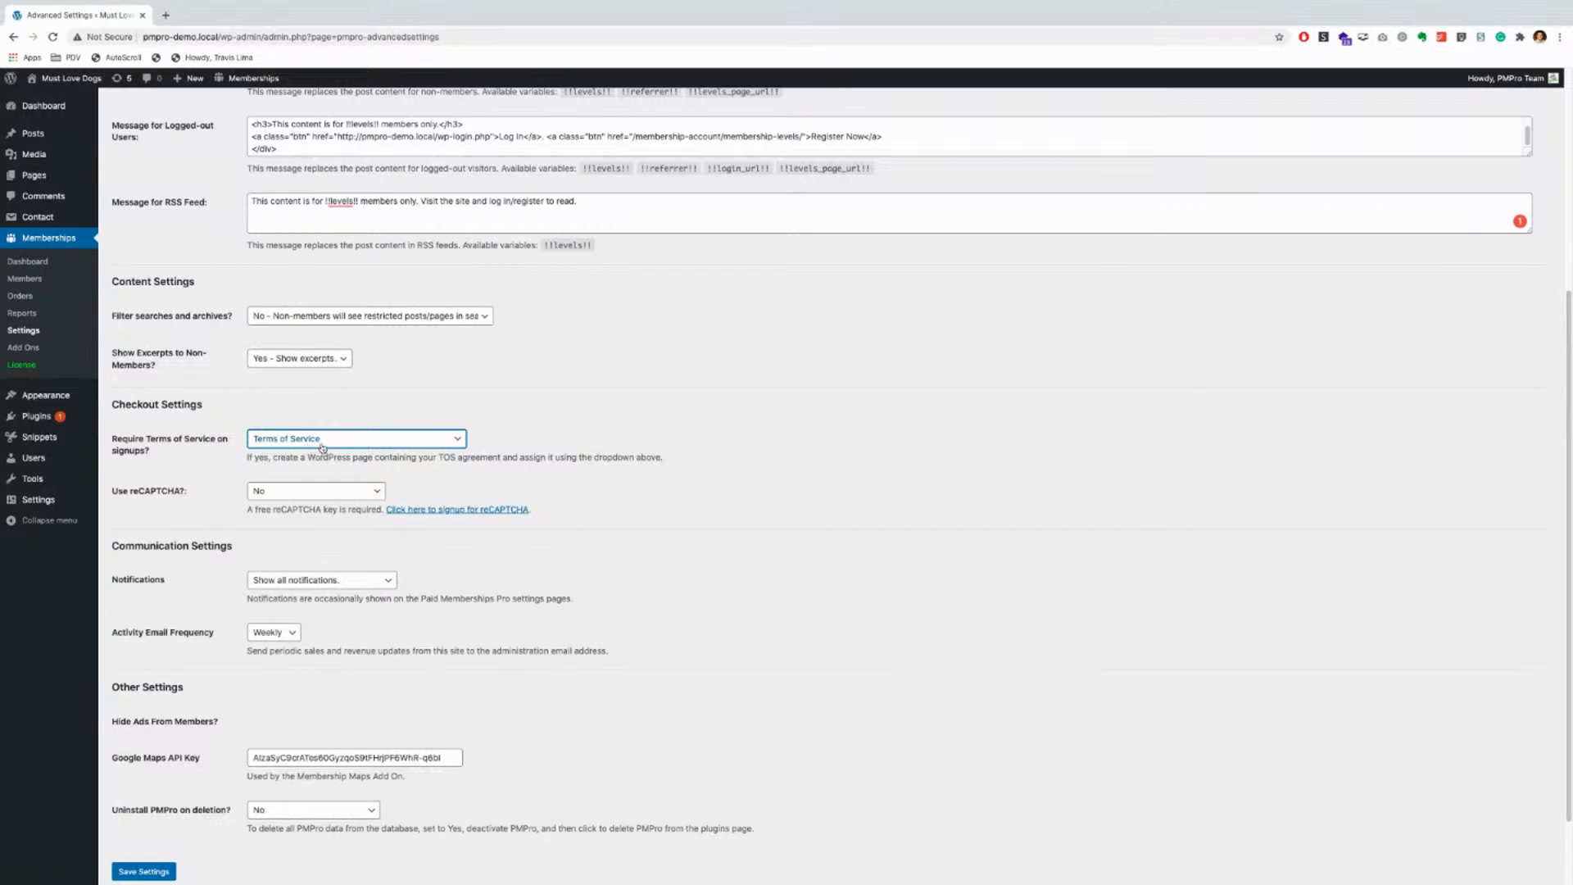
{"action": "scroll", "coordinate": [262, 471], "scroll_direction": "down", "scroll_amount": 1}
{"action": "scroll", "coordinate": [261, 470], "scroll_direction": "down", "scroll_amount": 2}
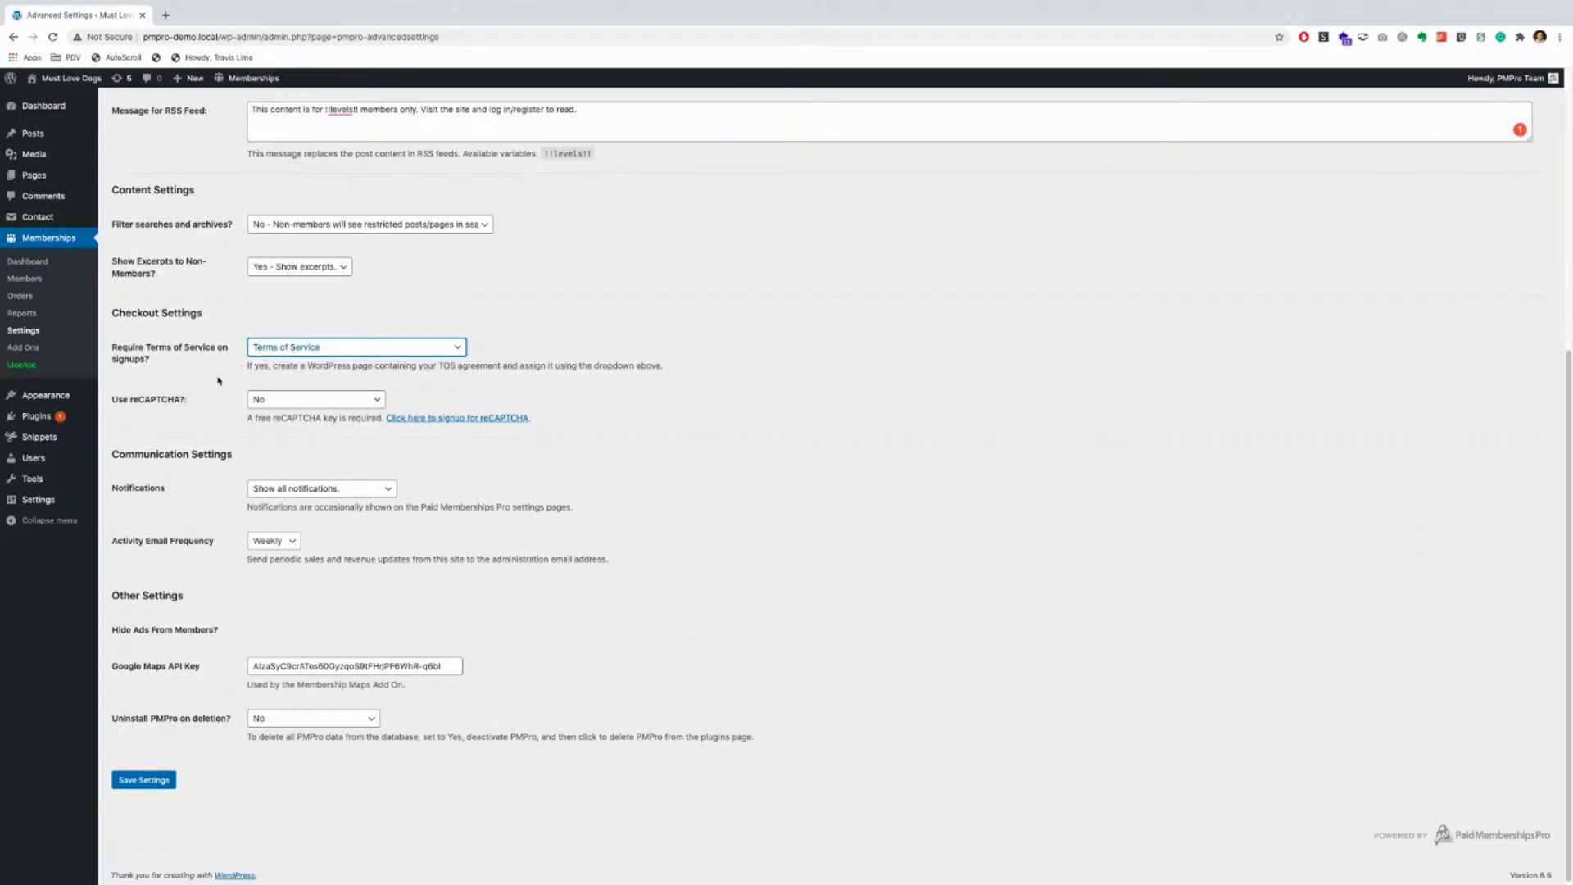
{"action": "left_click", "coordinate": [298, 354]}
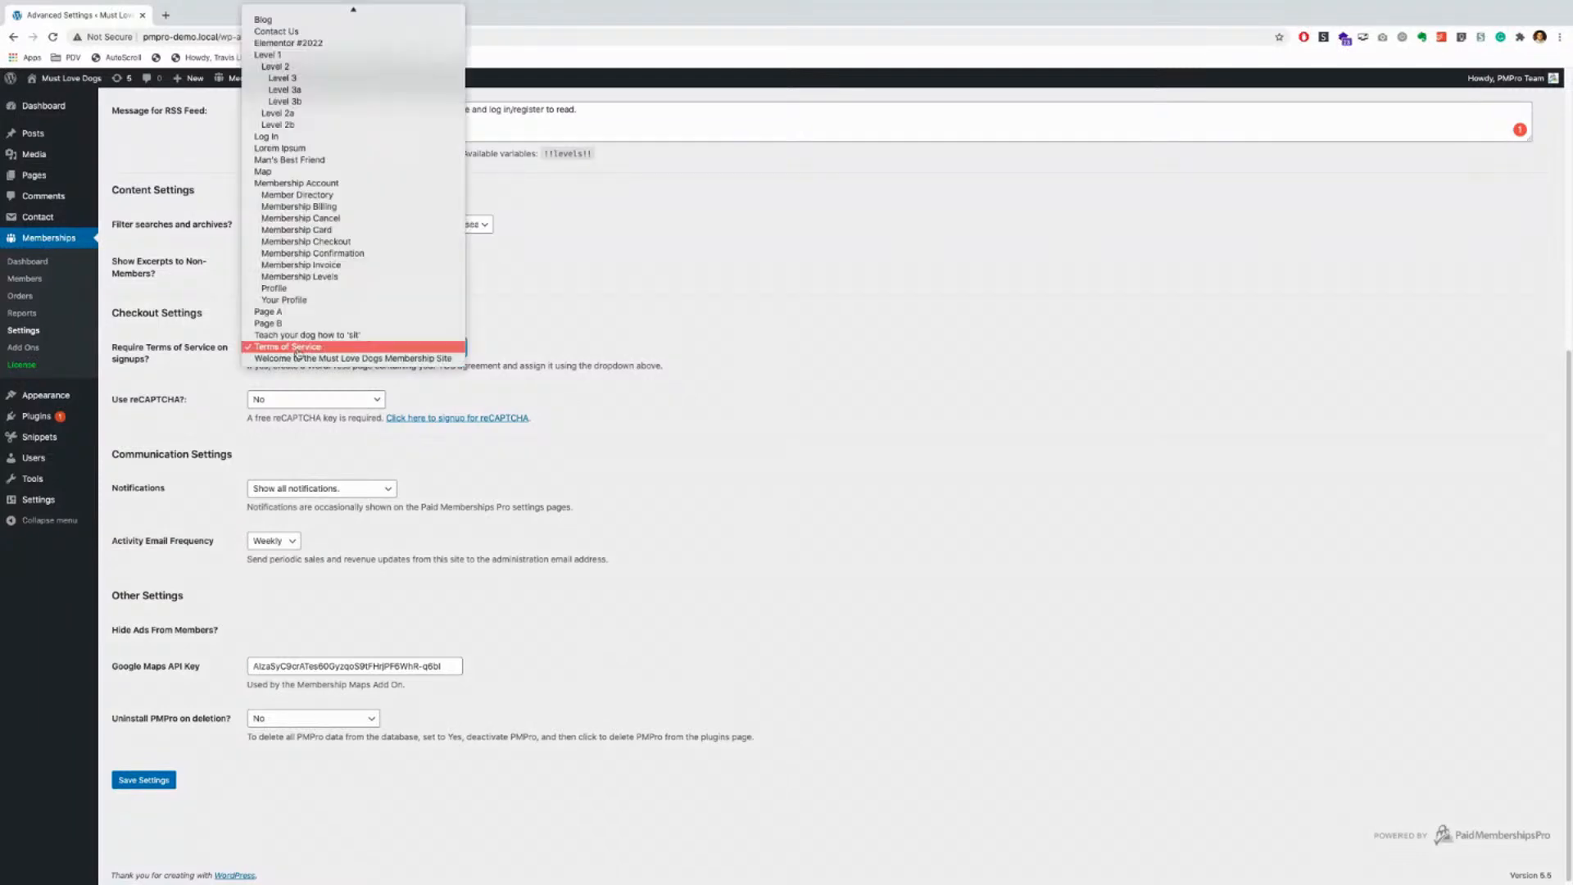
{"action": "scroll", "coordinate": [337, 229], "scroll_direction": "up", "scroll_amount": 2}
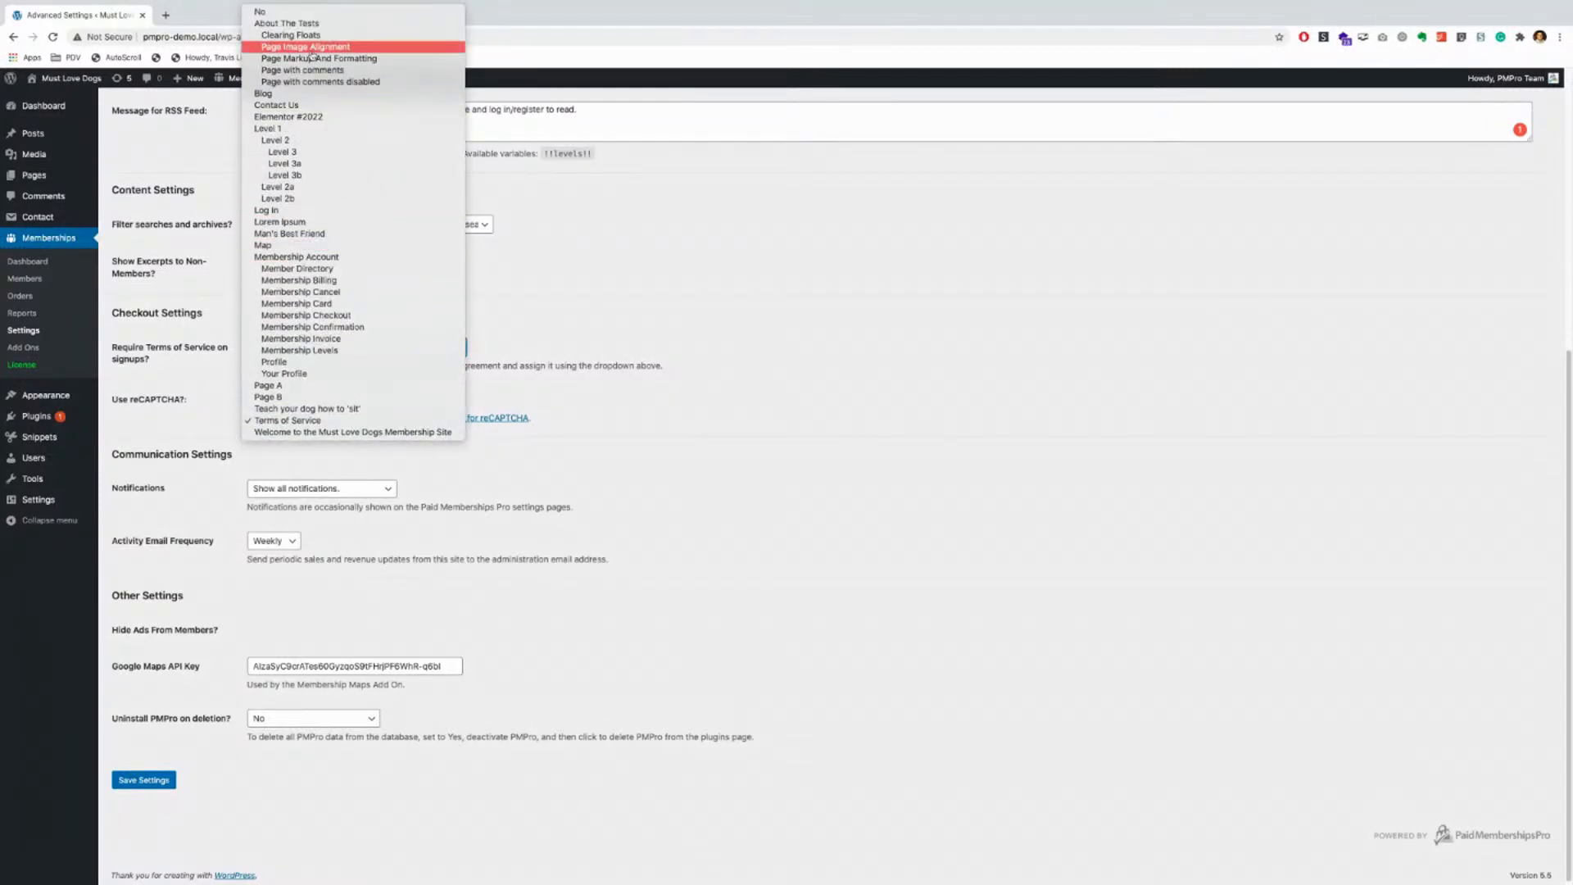
{"action": "left_click", "coordinate": [289, 14]}
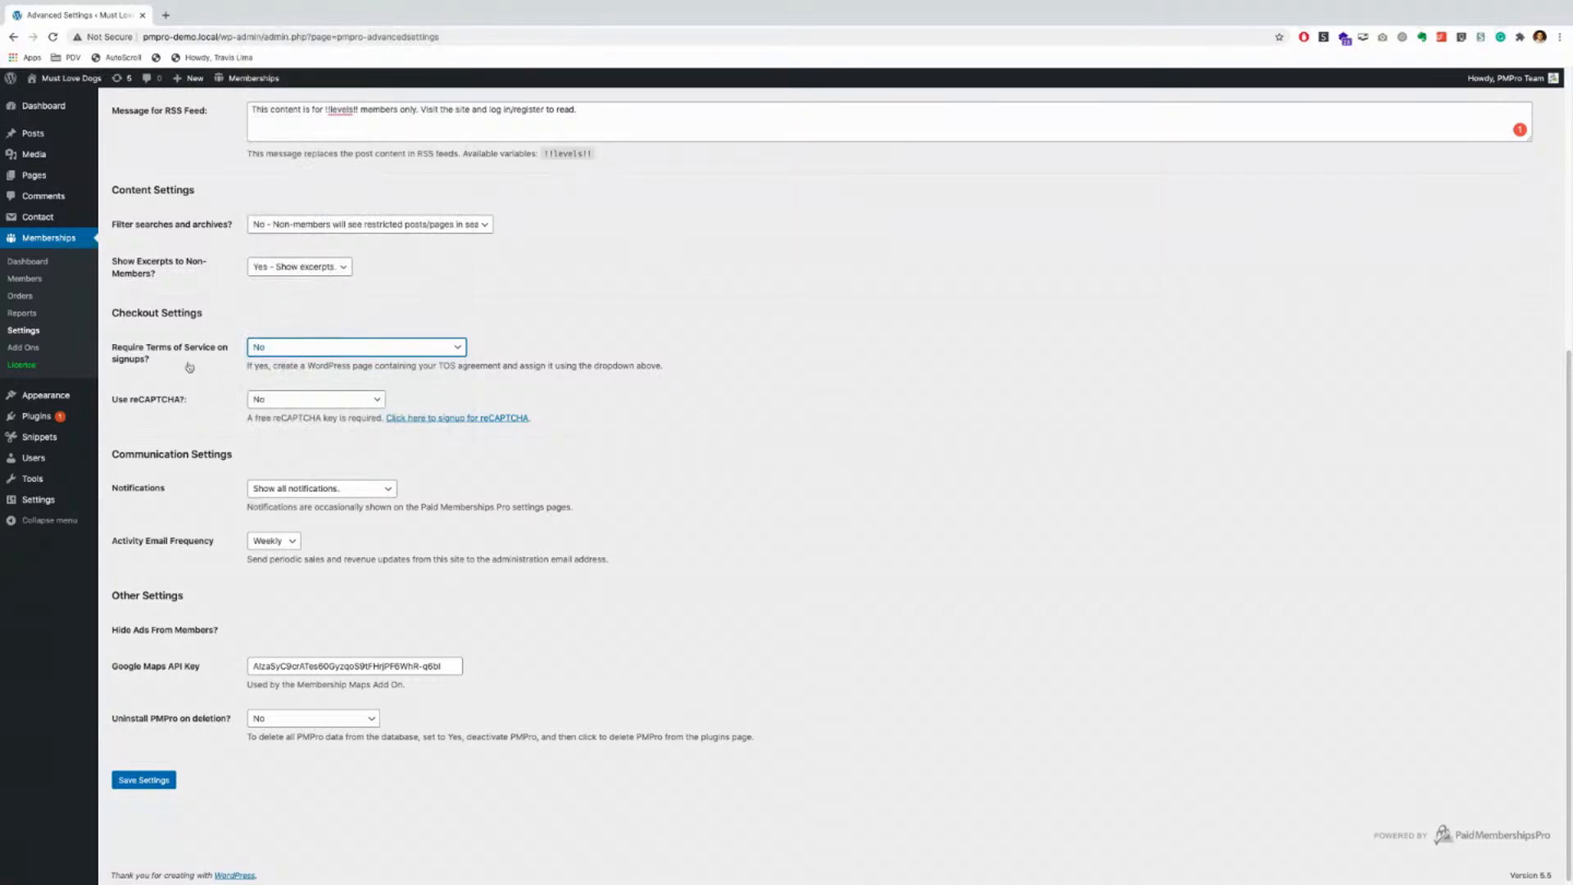
{"action": "scroll", "coordinate": [215, 400], "scroll_direction": "down", "scroll_amount": 1}
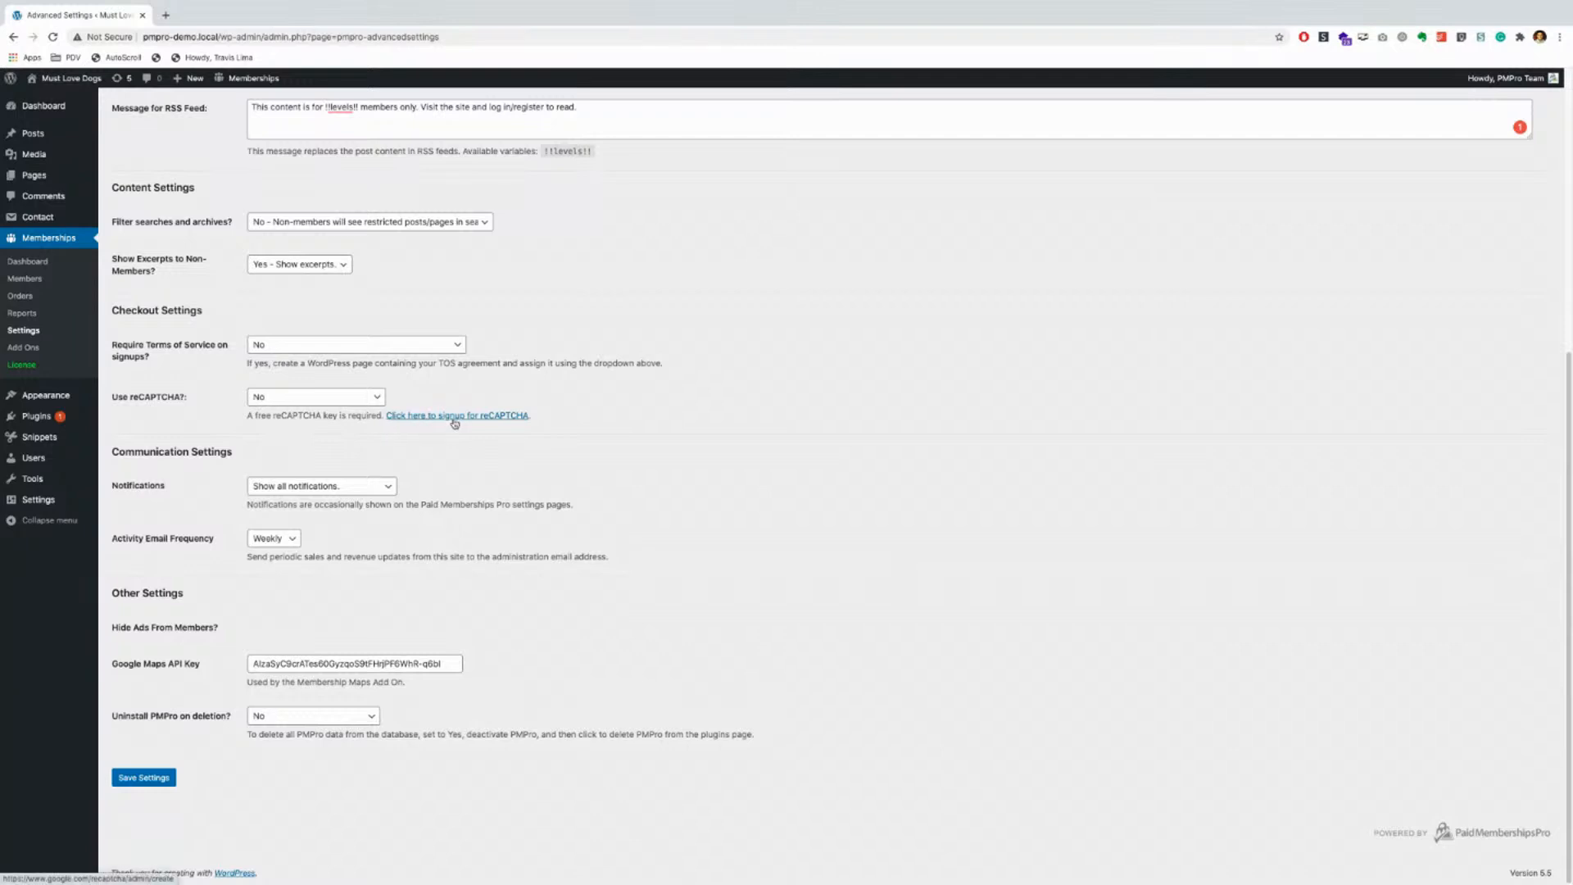
Step: Leave reCAPTCHA off, notifications showing all, and the activity email at Weekly
{"action": "left_click", "coordinate": [360, 401]}
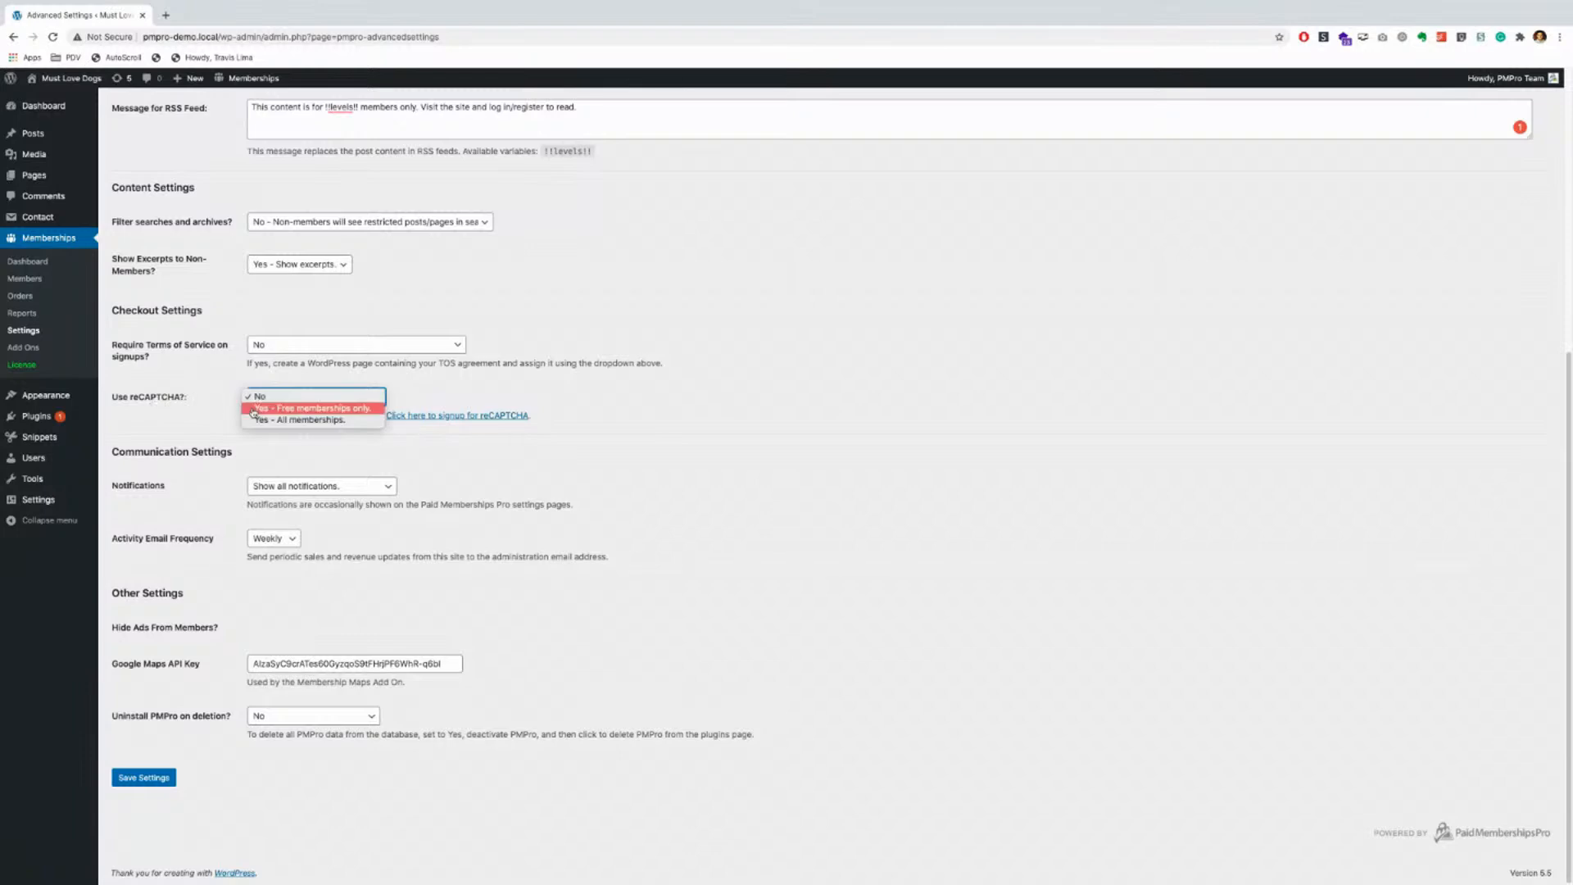
{"action": "left_click", "coordinate": [200, 424]}
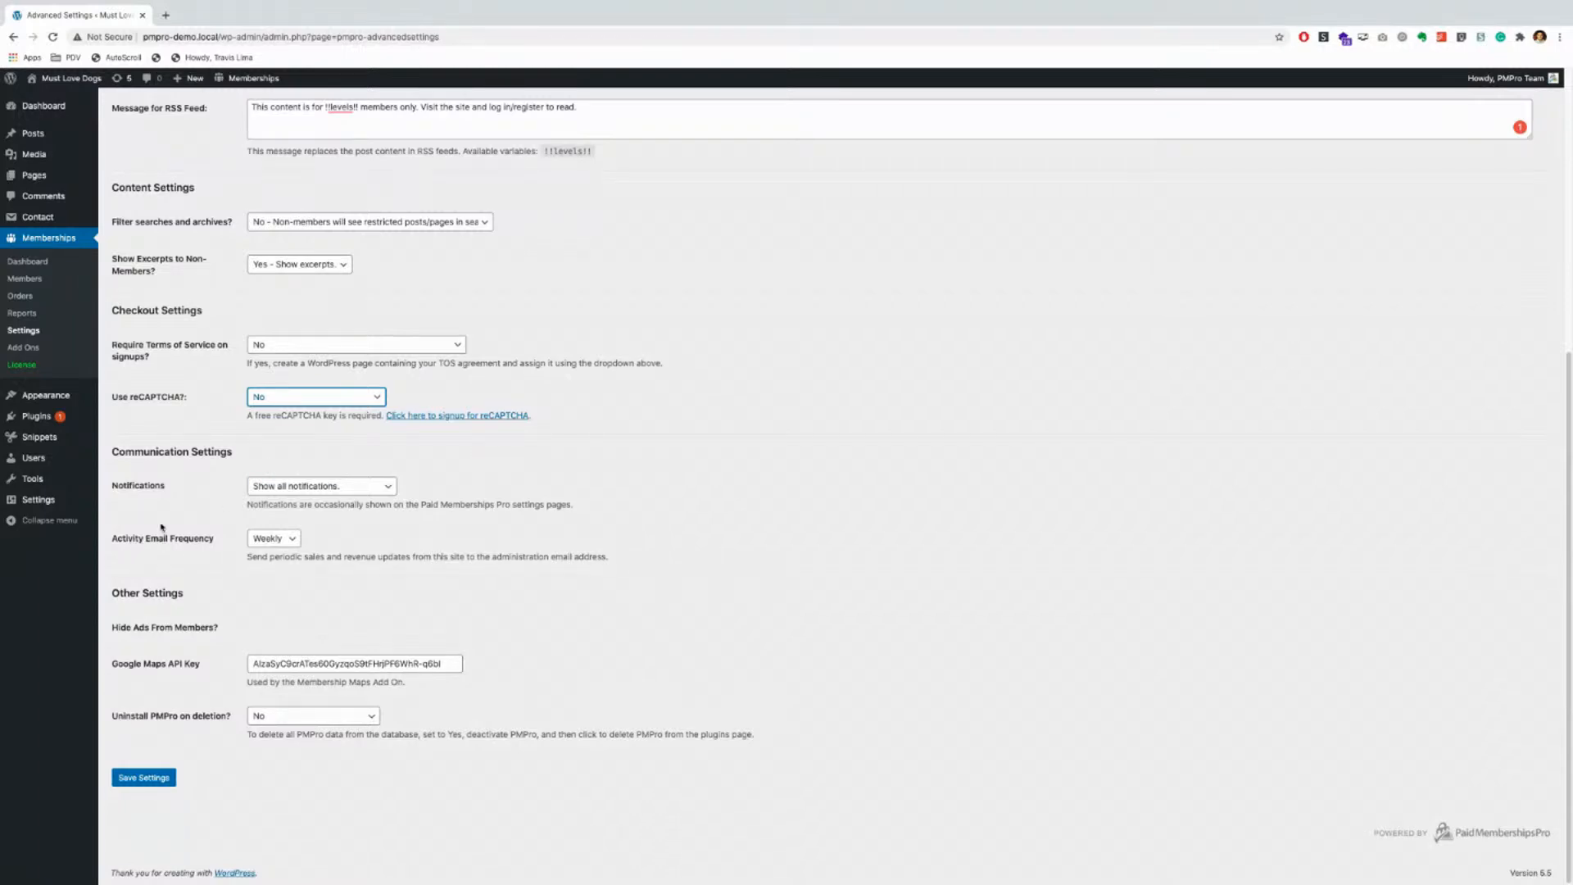
{"action": "left_click", "coordinate": [282, 485]}
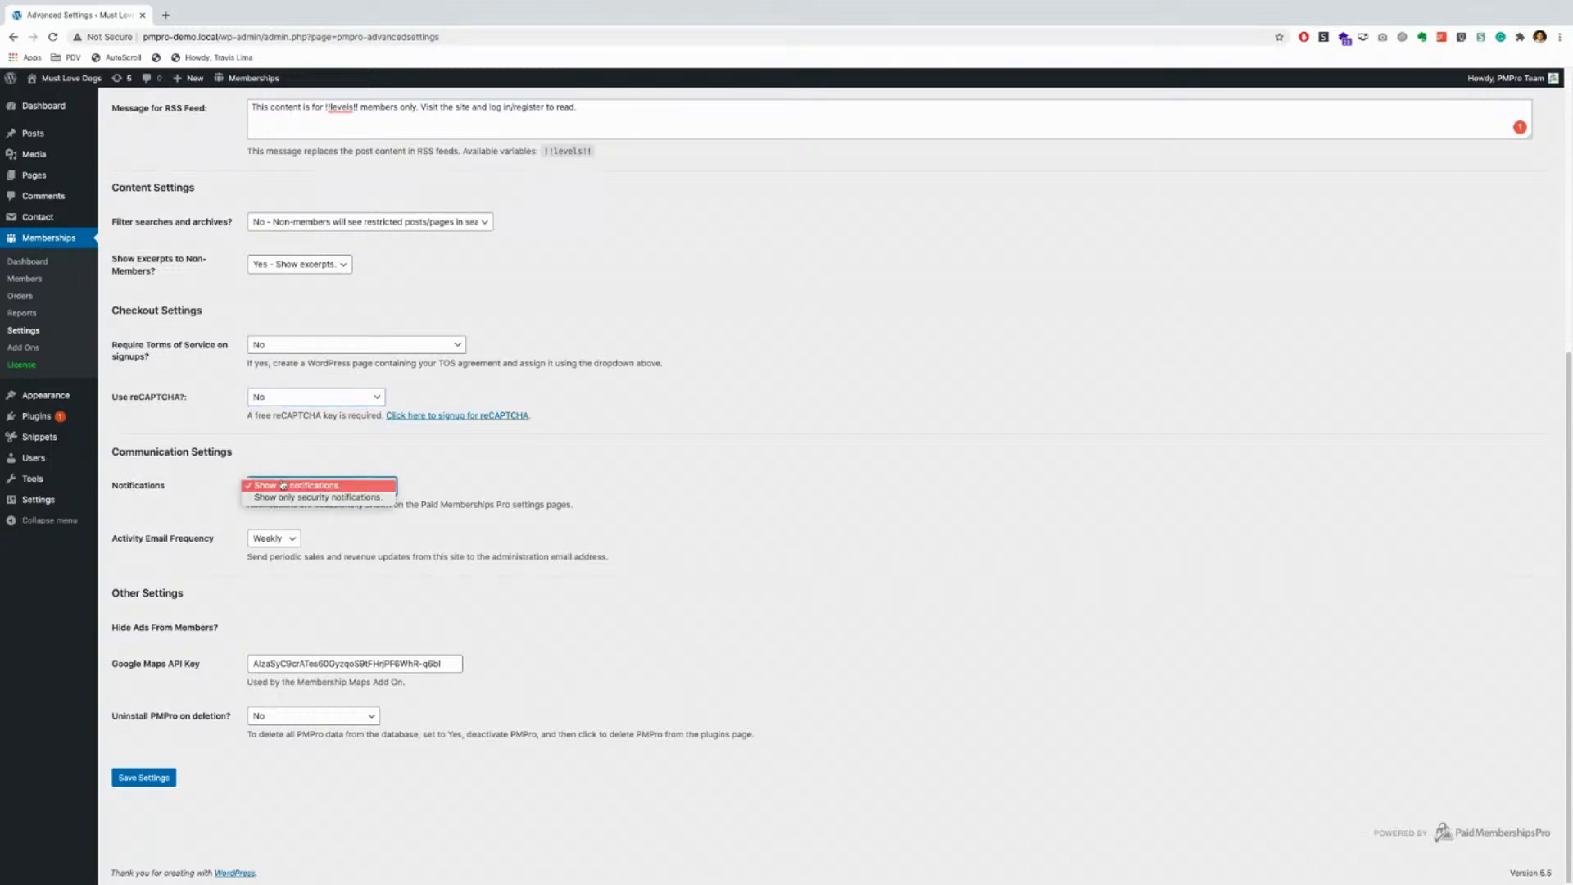
{"action": "left_click", "coordinate": [199, 514]}
{"action": "left_click", "coordinate": [274, 538]}
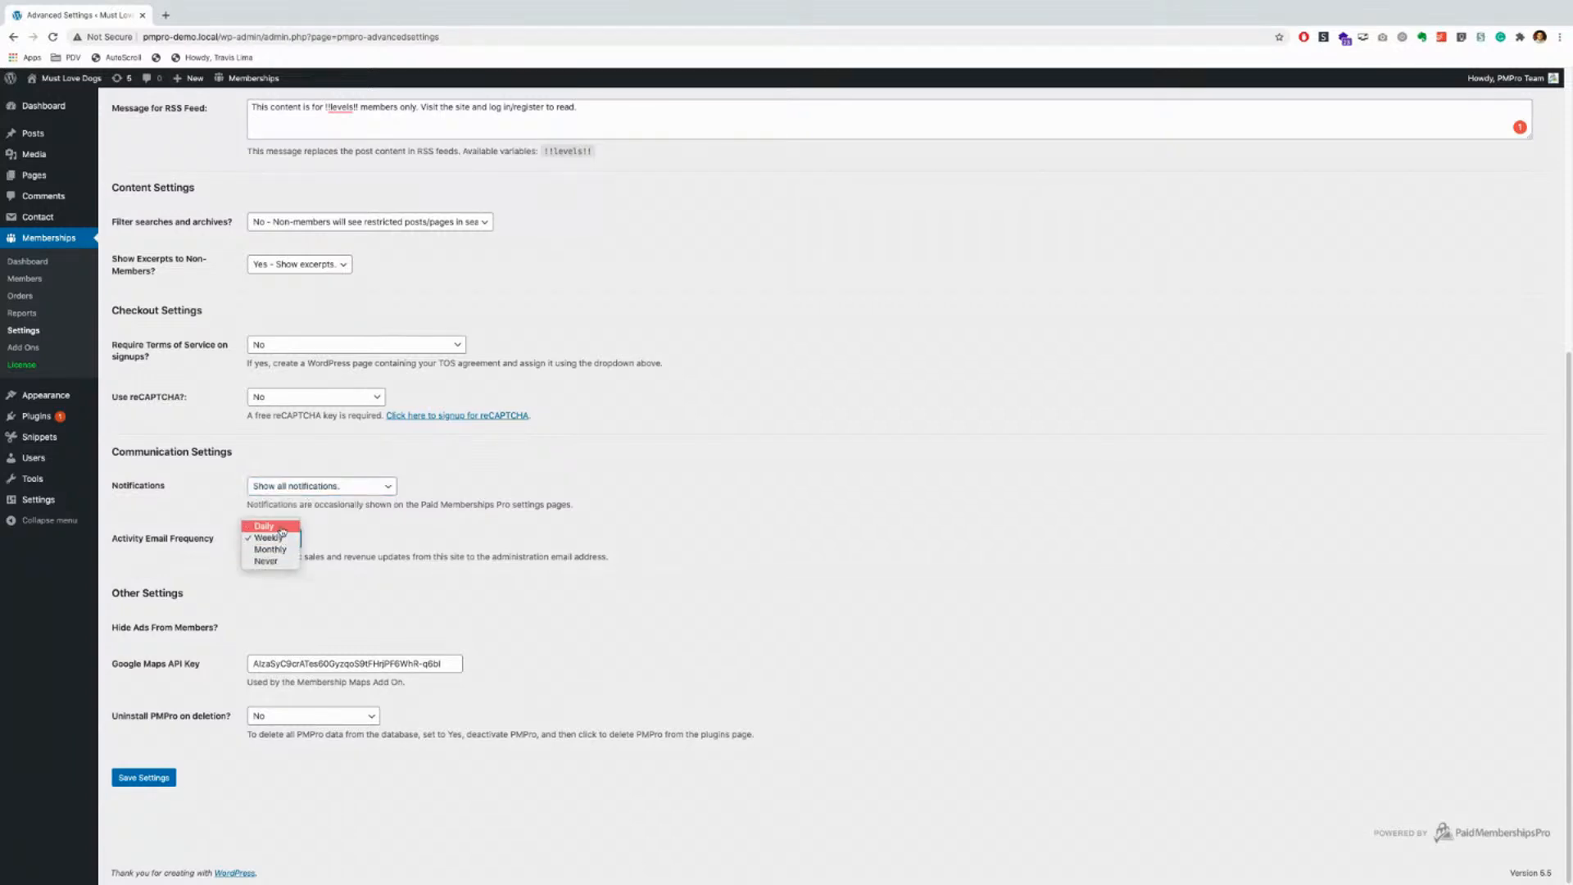
{"action": "left_click", "coordinate": [172, 525]}
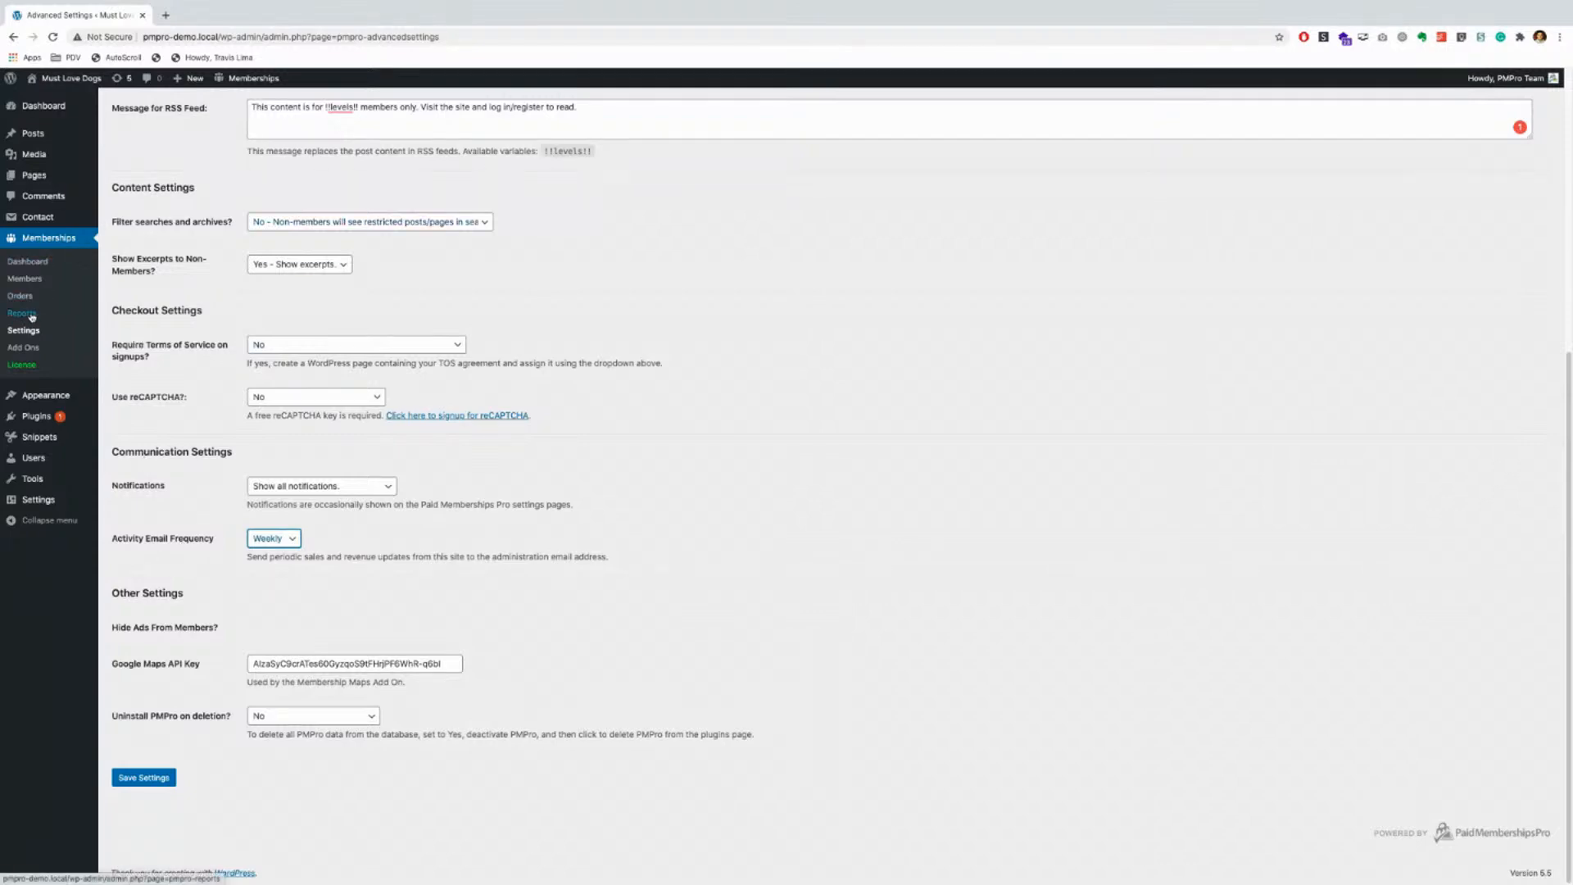
{"action": "left_click", "coordinate": [284, 541]}
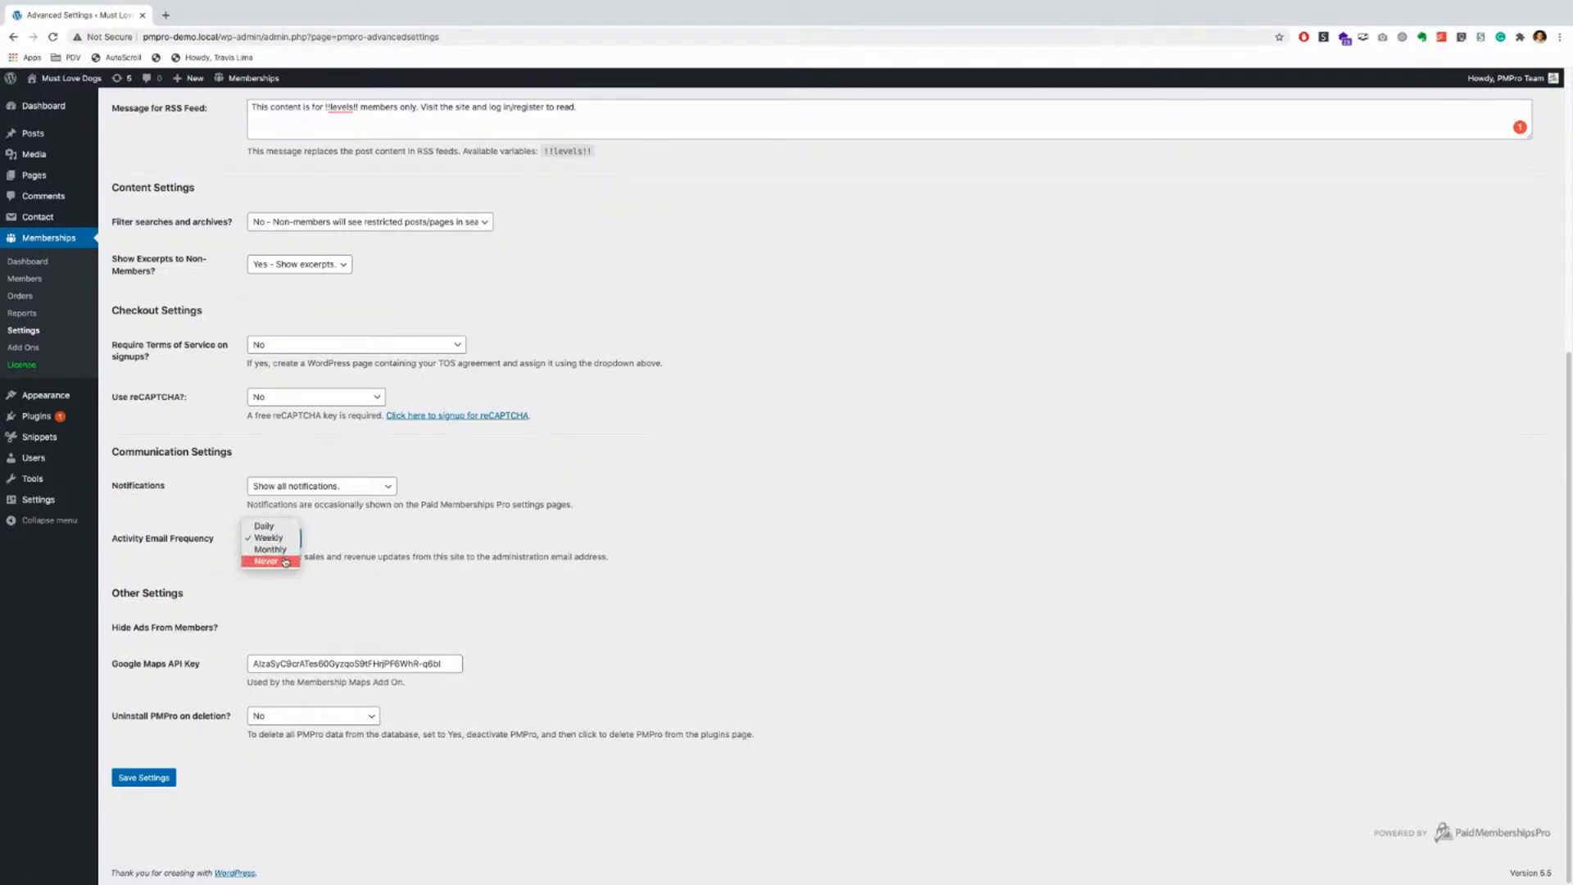
{"action": "left_click", "coordinate": [318, 492]}
{"action": "left_click", "coordinate": [318, 492]}
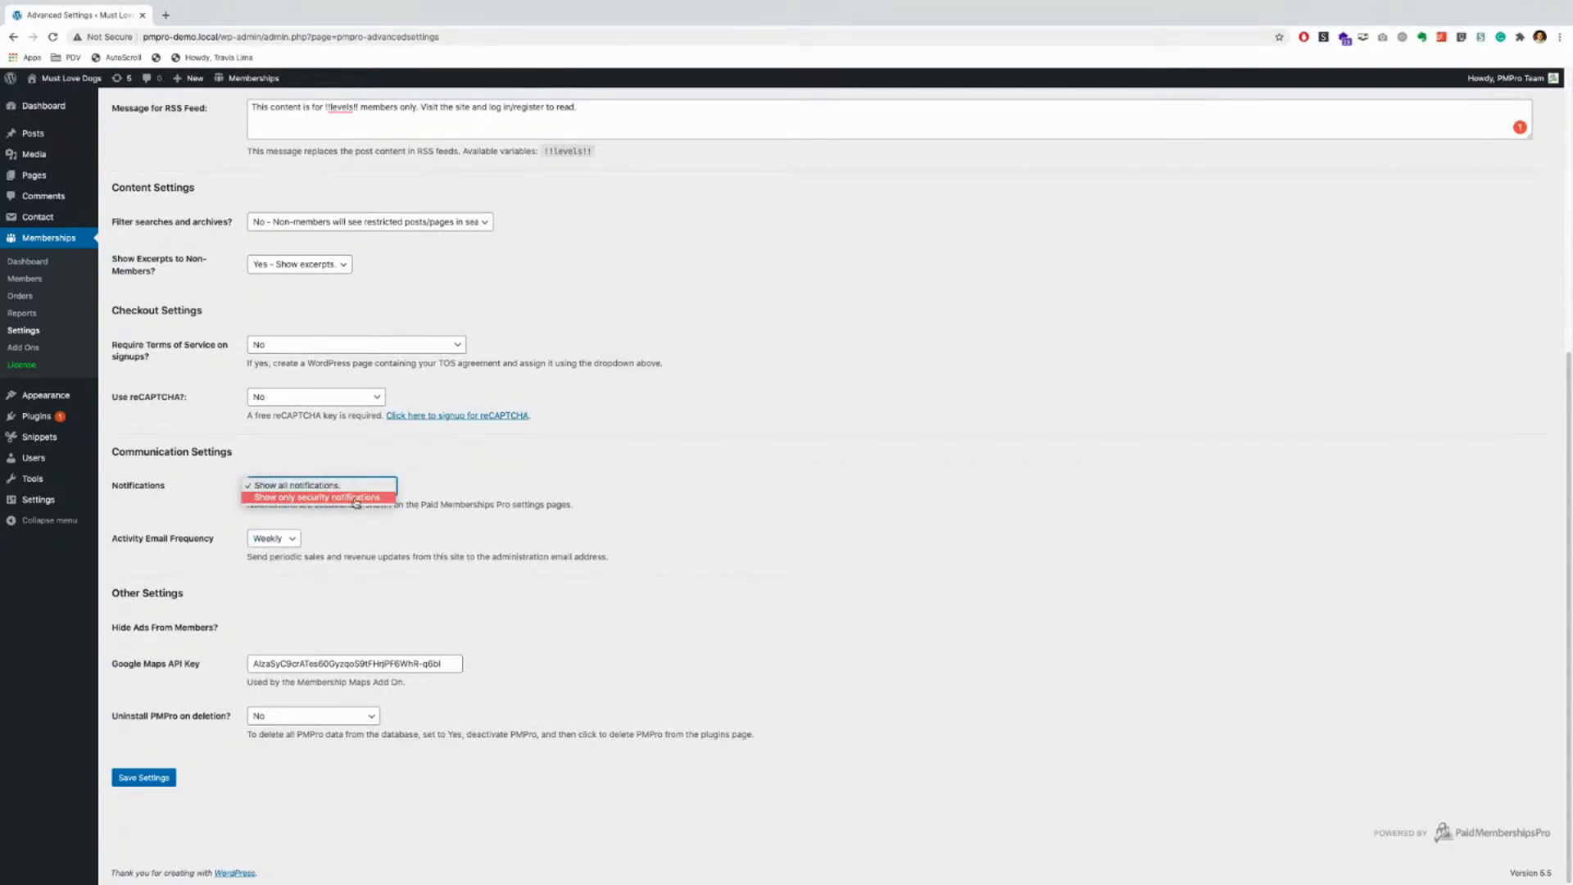
{"action": "left_click", "coordinate": [490, 535]}
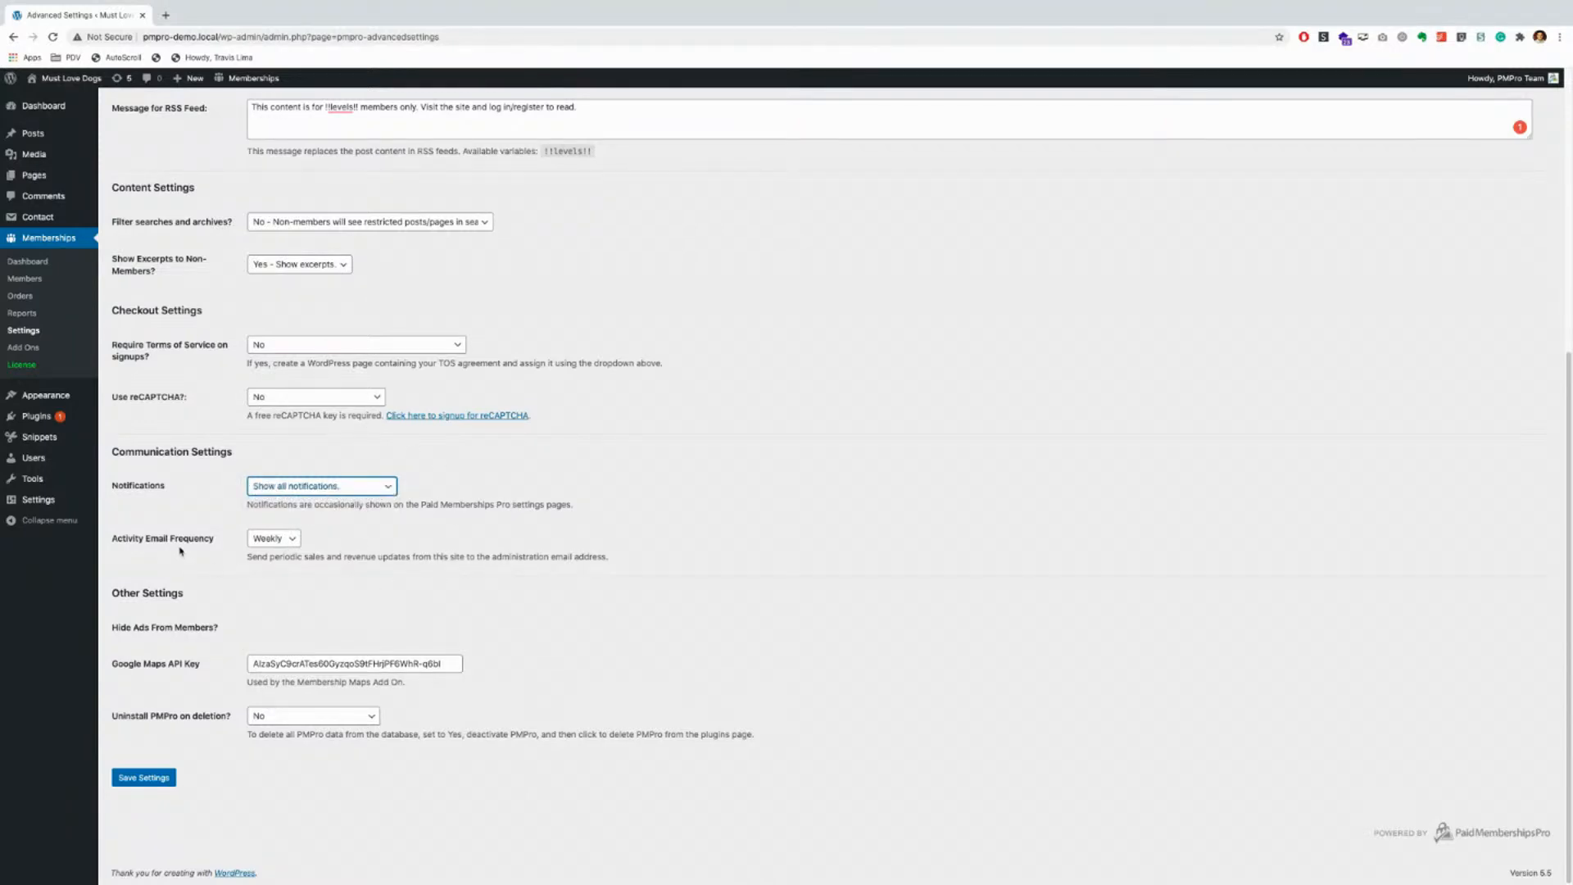
{"action": "left_click", "coordinate": [271, 539]}
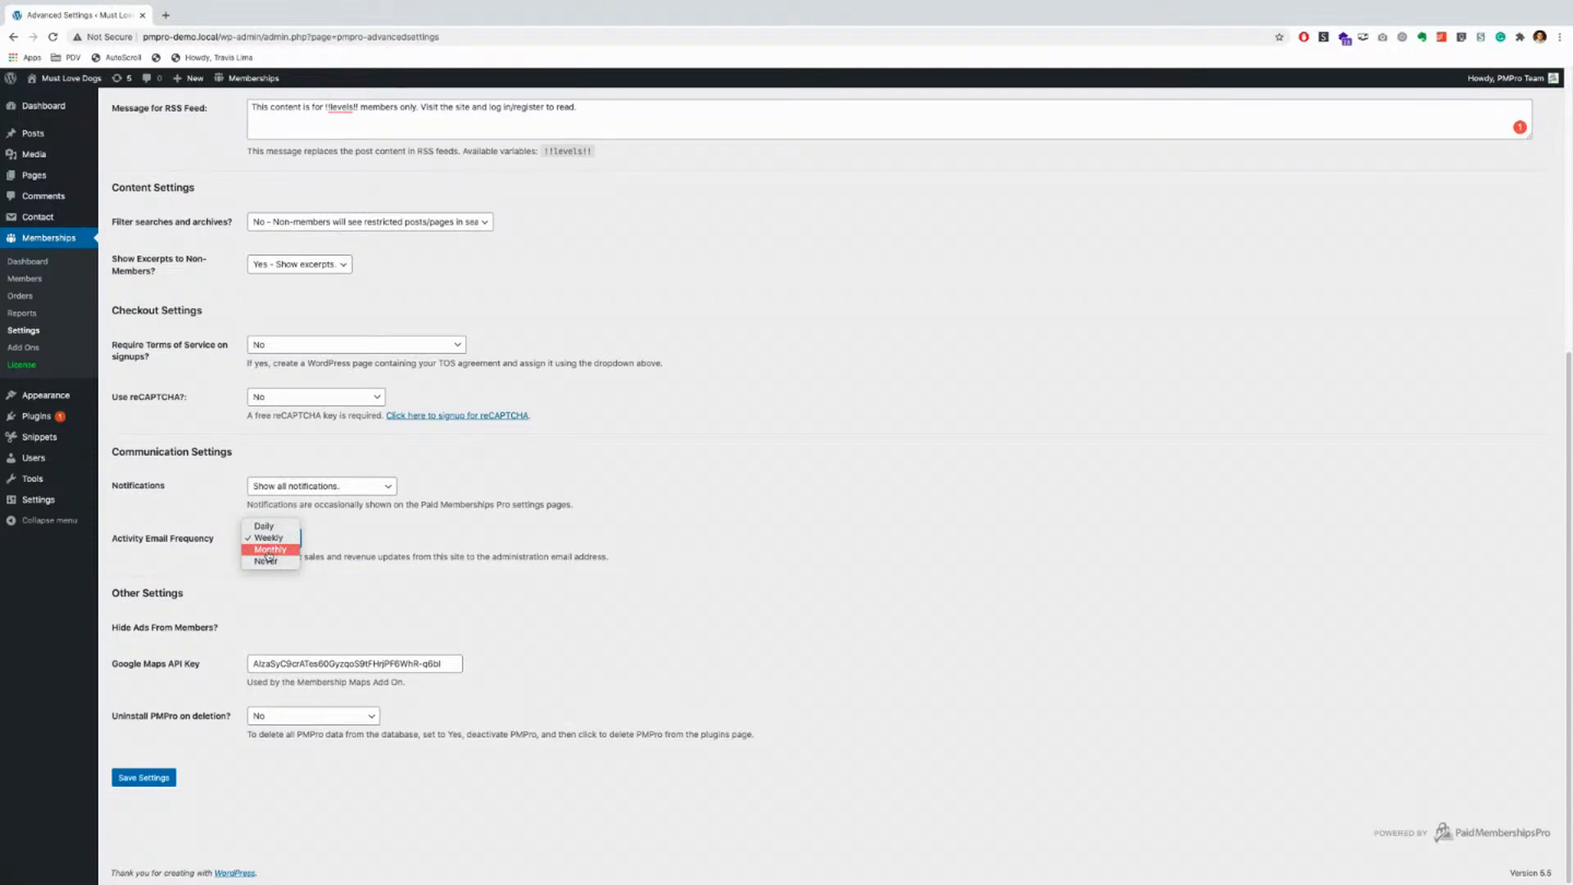
{"action": "left_click", "coordinate": [368, 543]}
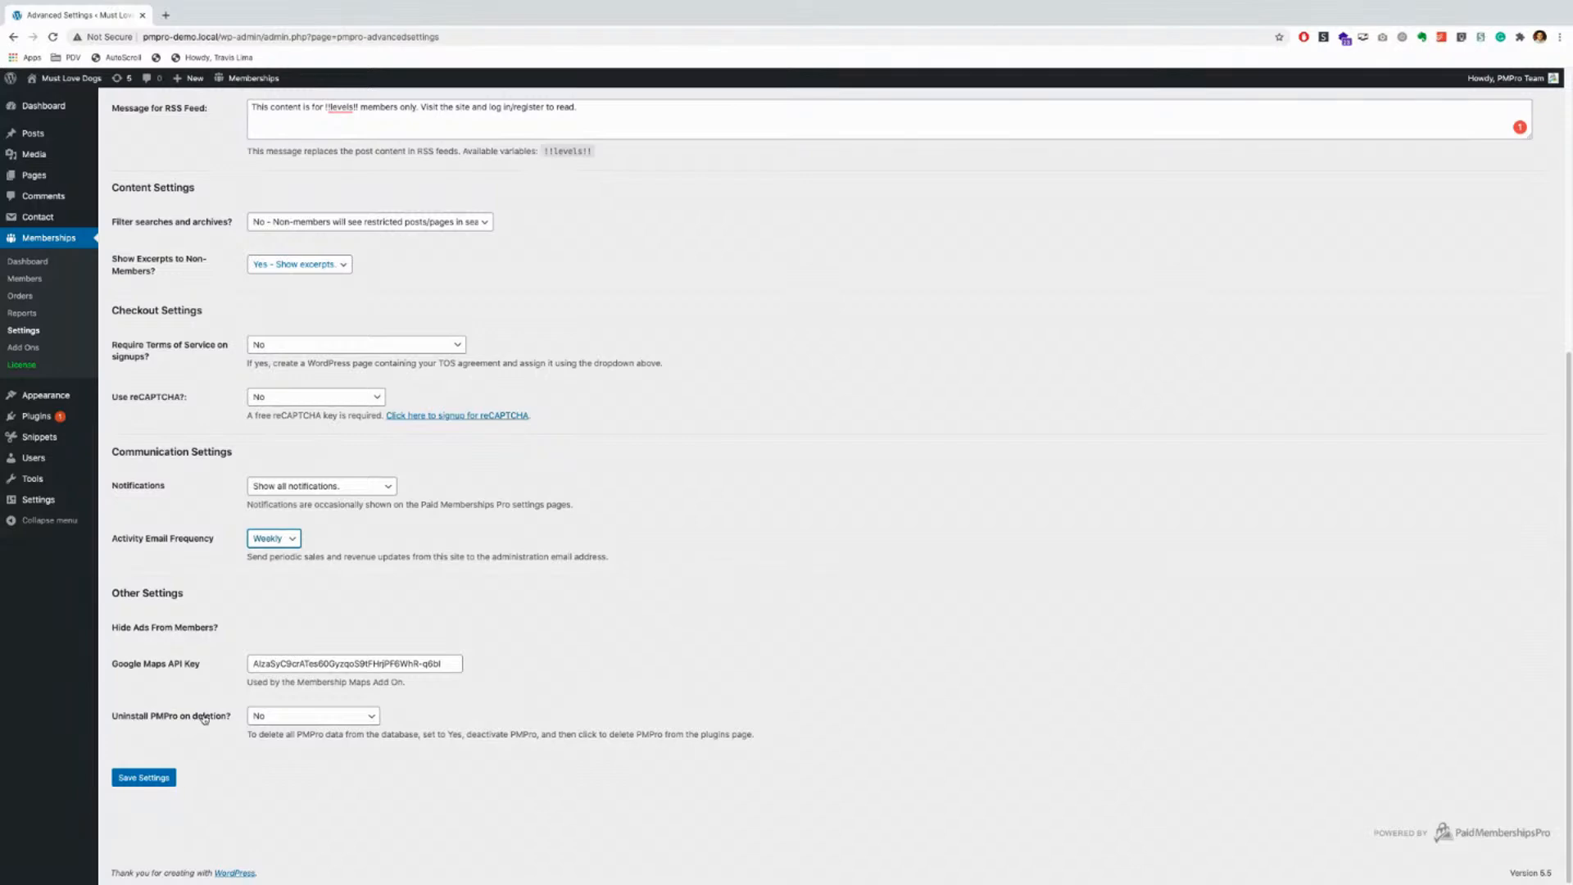
Step: Set 'Uninstall PMPro on deletion?' to No and save the advanced settings
{"action": "left_click", "coordinate": [358, 716]}
{"action": "left_click", "coordinate": [296, 729]}
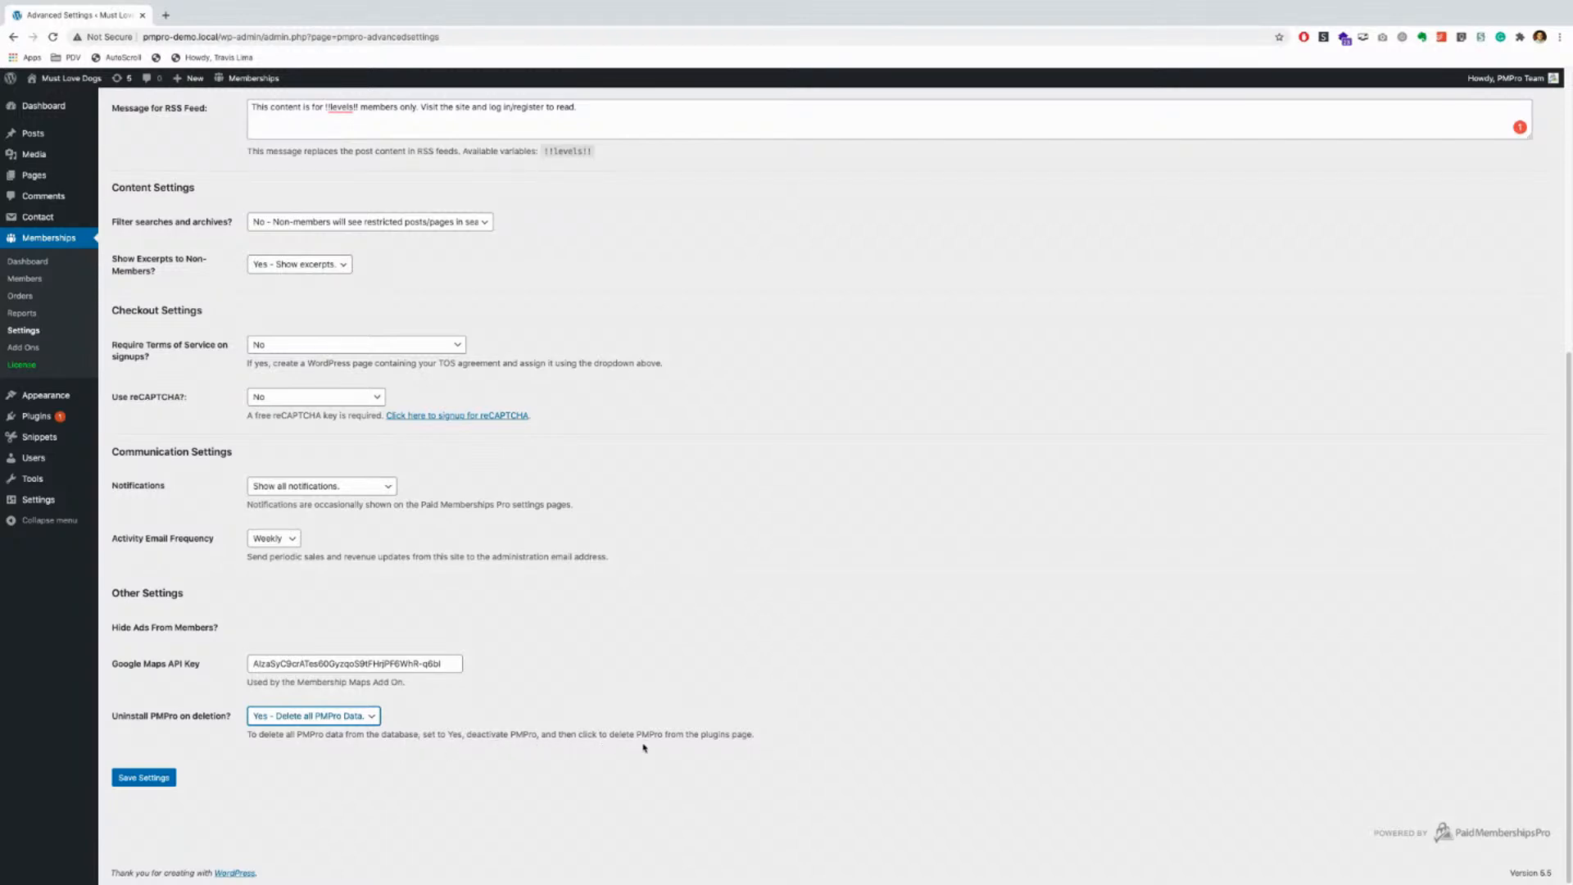
{"action": "left_click_drag", "start_coordinate": [662, 736], "coordinate": [833, 738]}
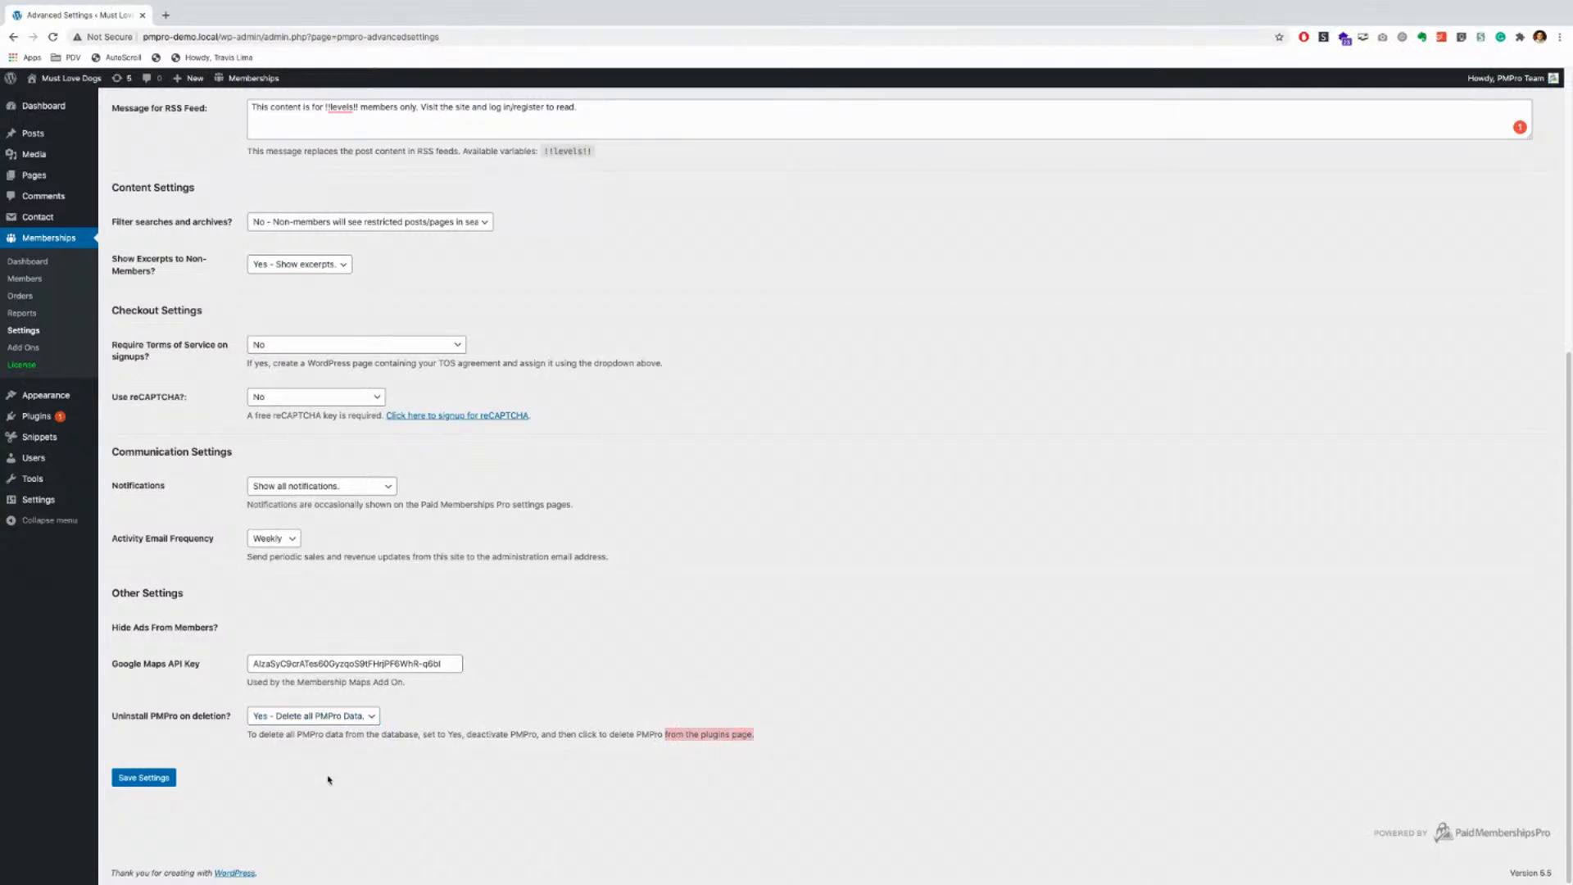
{"action": "left_click", "coordinate": [344, 719]}
{"action": "left_click", "coordinate": [300, 719]}
{"action": "key", "text": "Up"}
{"action": "left_click", "coordinate": [459, 831]}
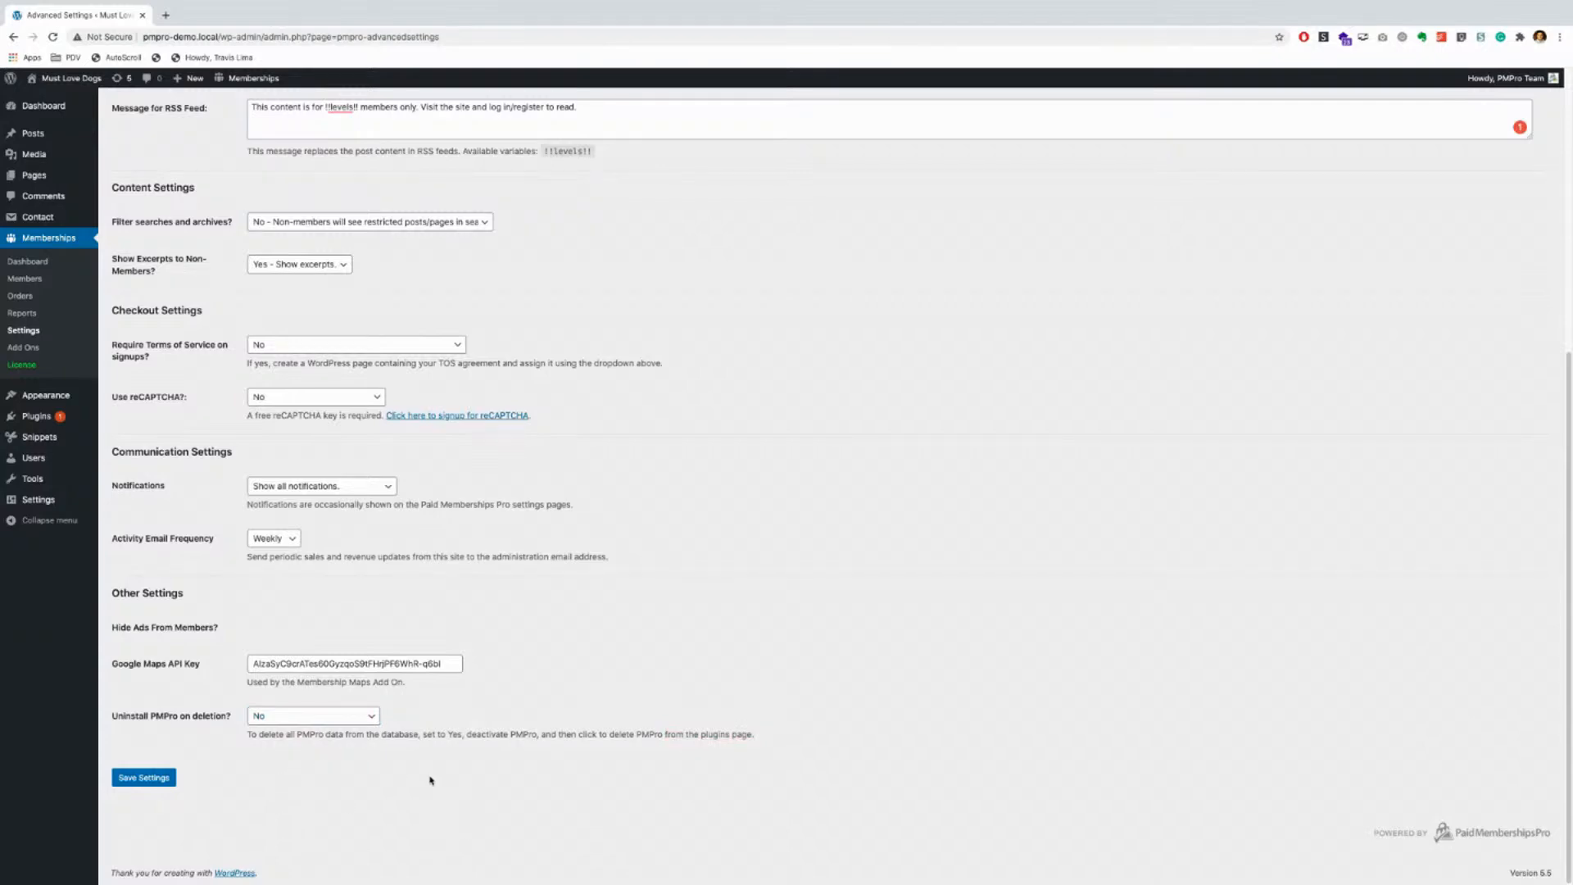
{"action": "left_click", "coordinate": [144, 779]}
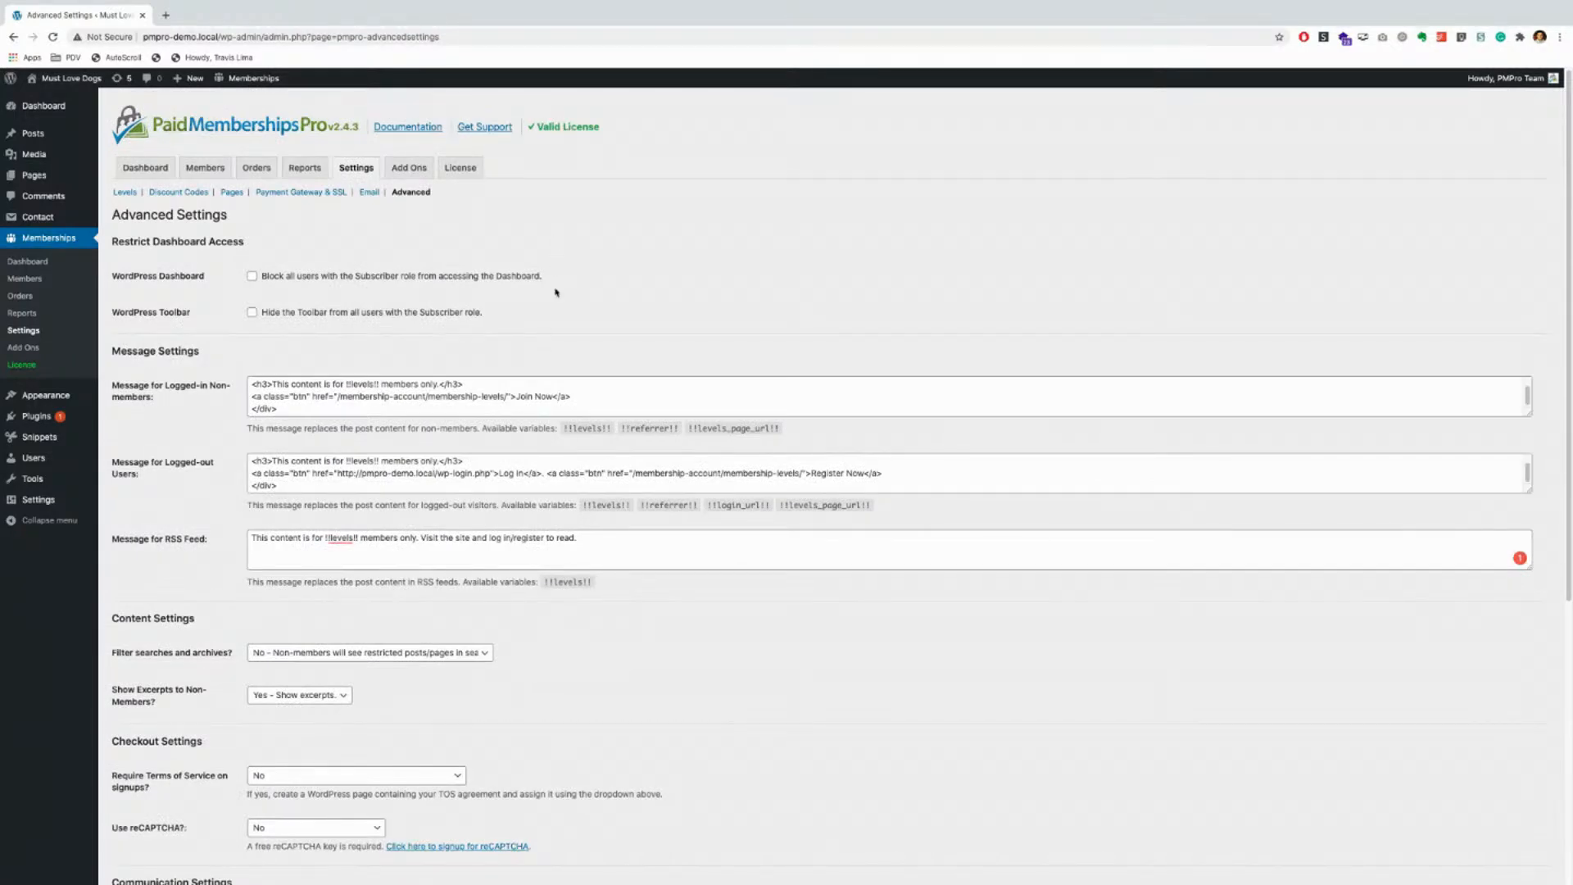
Step: Browse the Add Ons list, noting Addon Packages and Address For Free Levels, then view the License page
{"action": "left_click", "coordinate": [406, 170]}
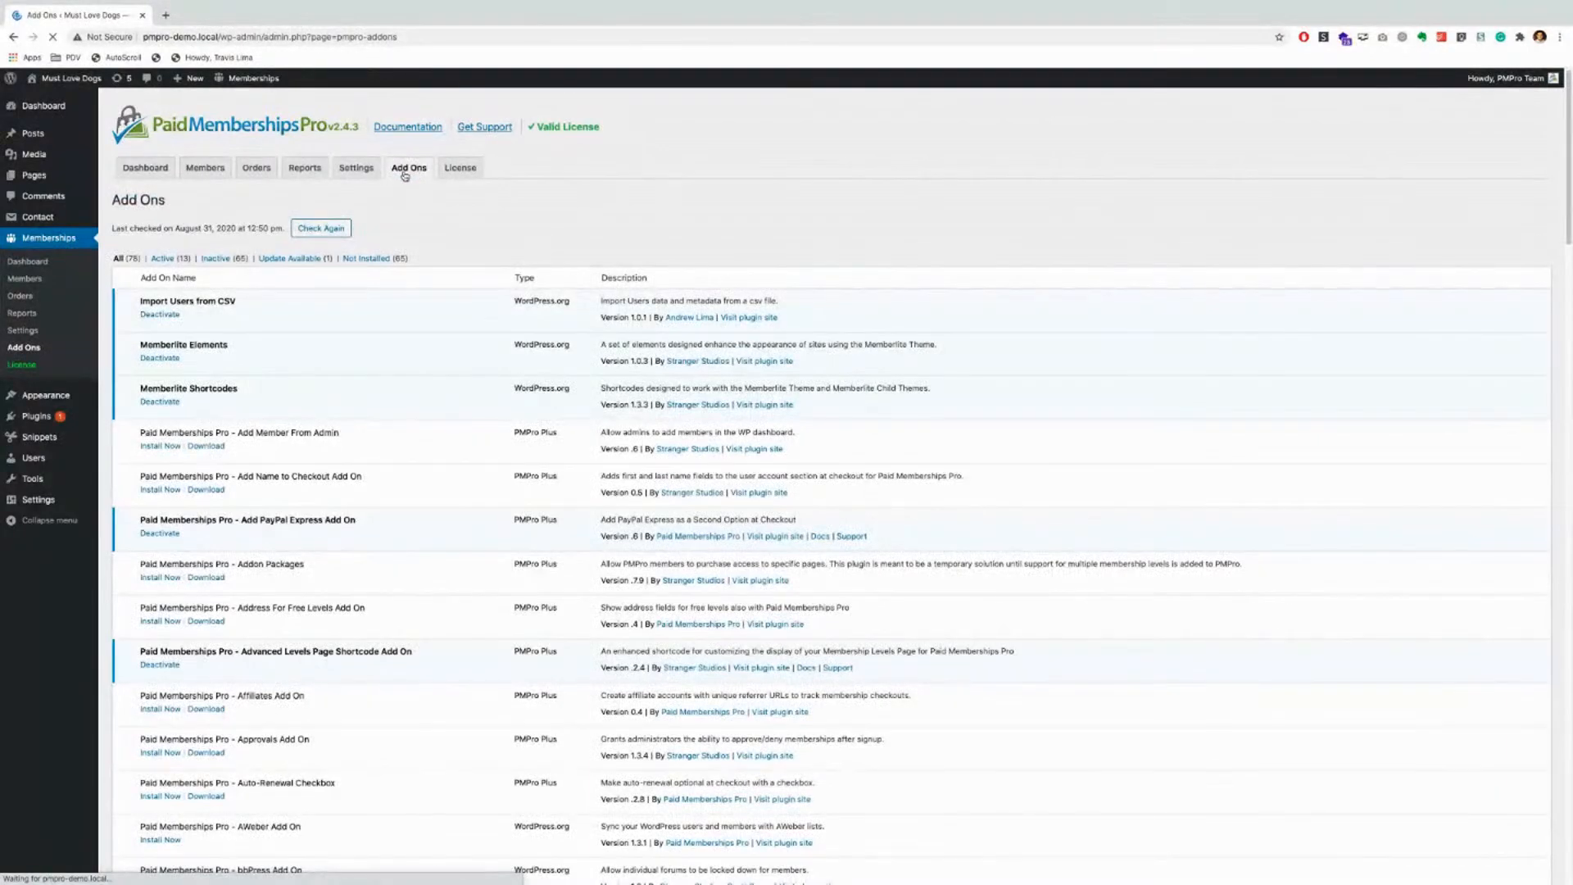
{"action": "scroll", "coordinate": [414, 369], "scroll_direction": "down", "scroll_amount": 2}
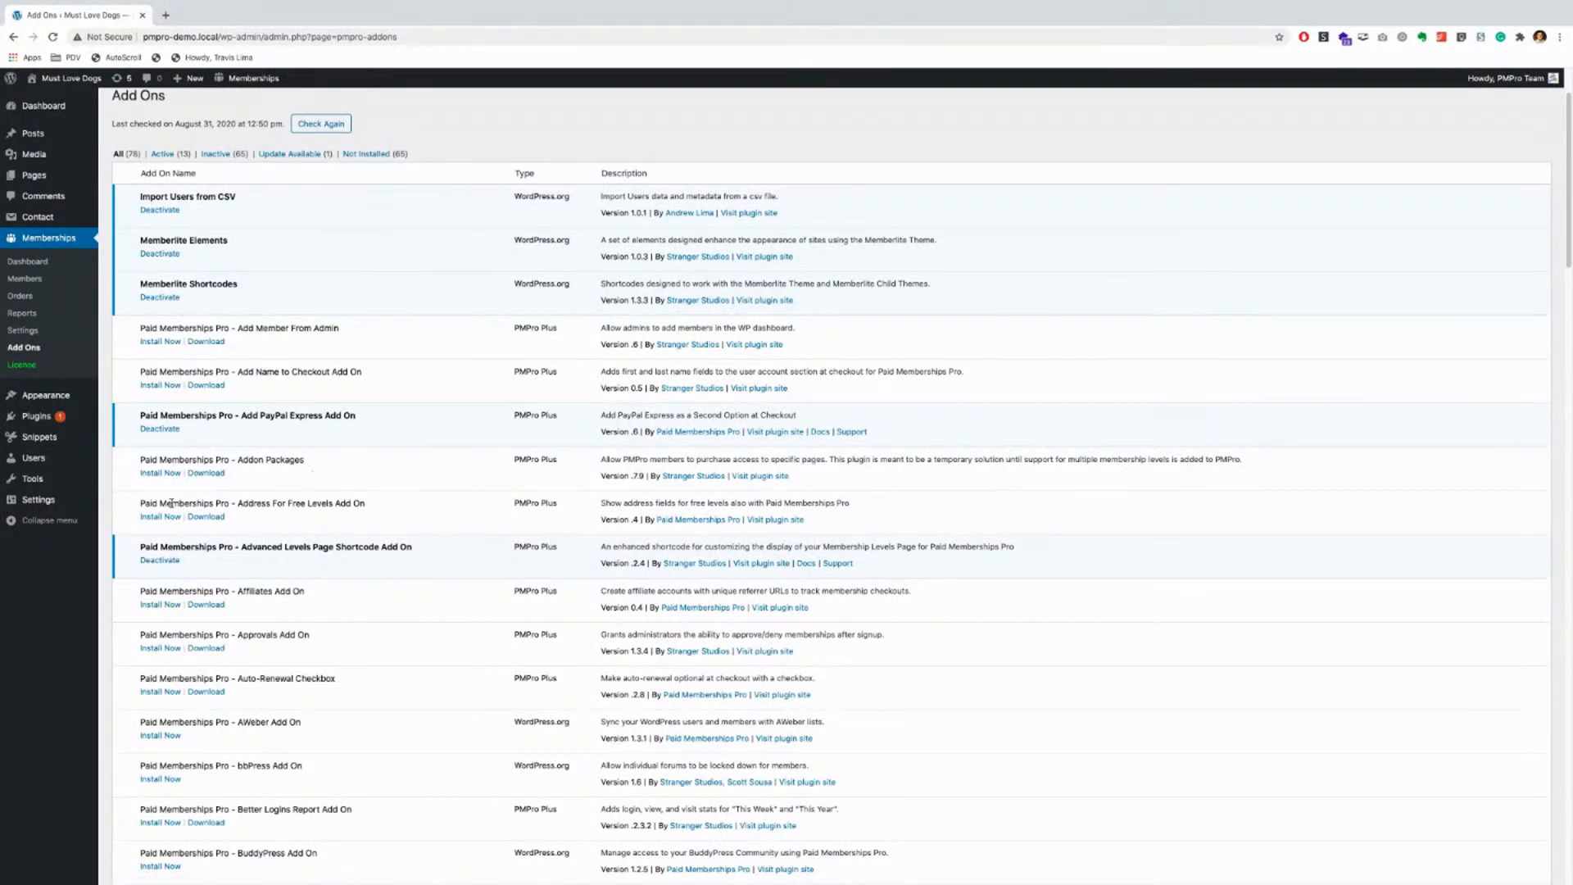
{"action": "left_click_drag", "start_coordinate": [238, 460], "coordinate": [325, 466]}
{"action": "left_click_drag", "start_coordinate": [238, 503], "coordinate": [369, 504]}
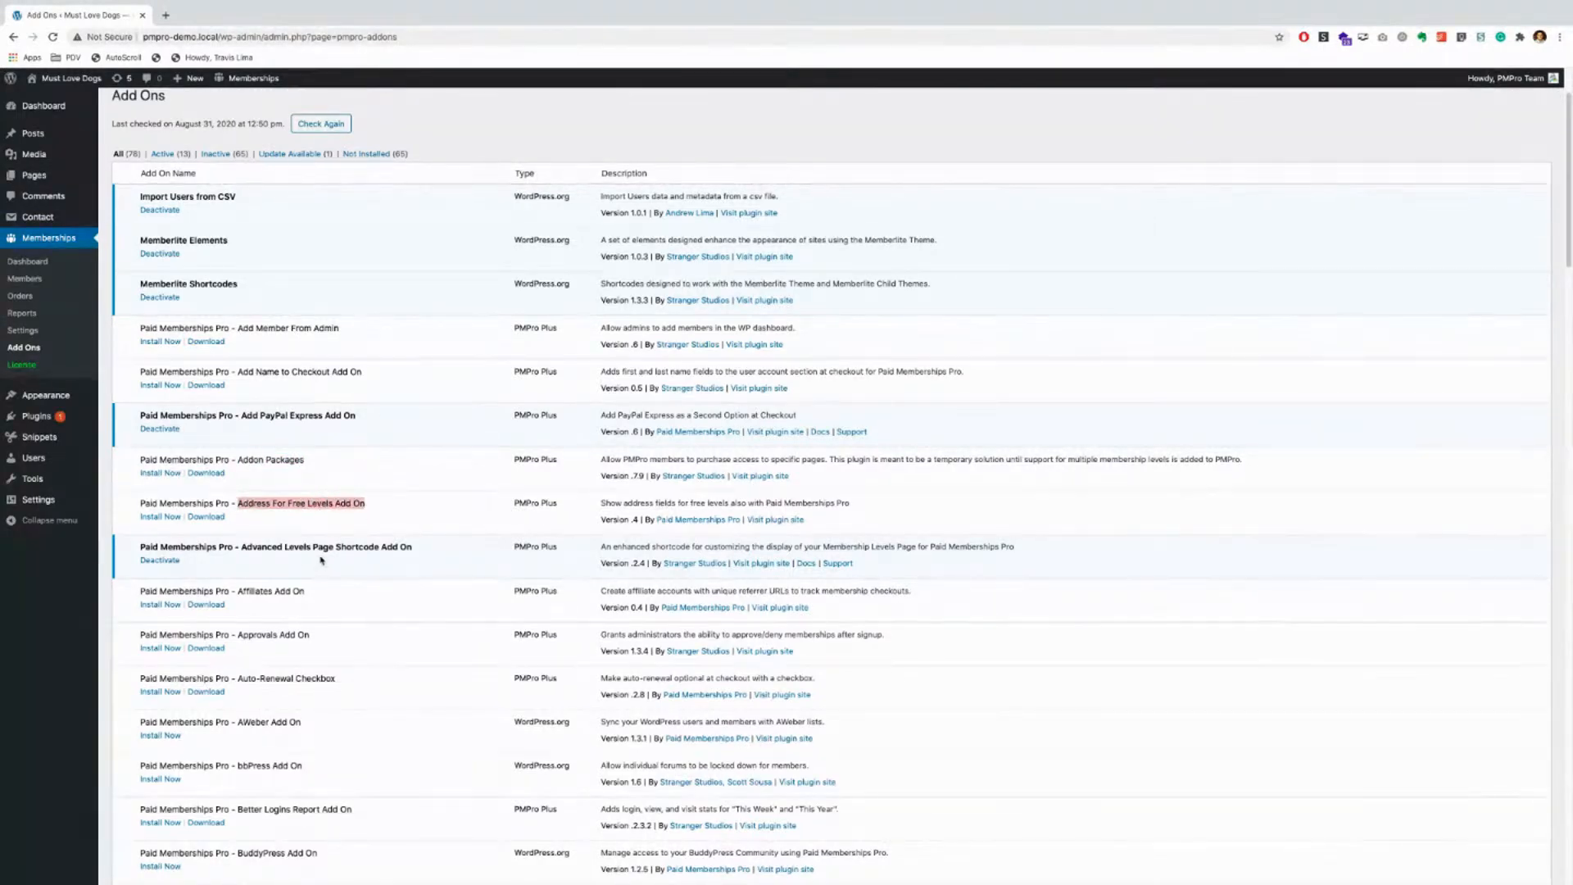
{"action": "scroll", "coordinate": [307, 479], "scroll_direction": "down", "scroll_amount": 3}
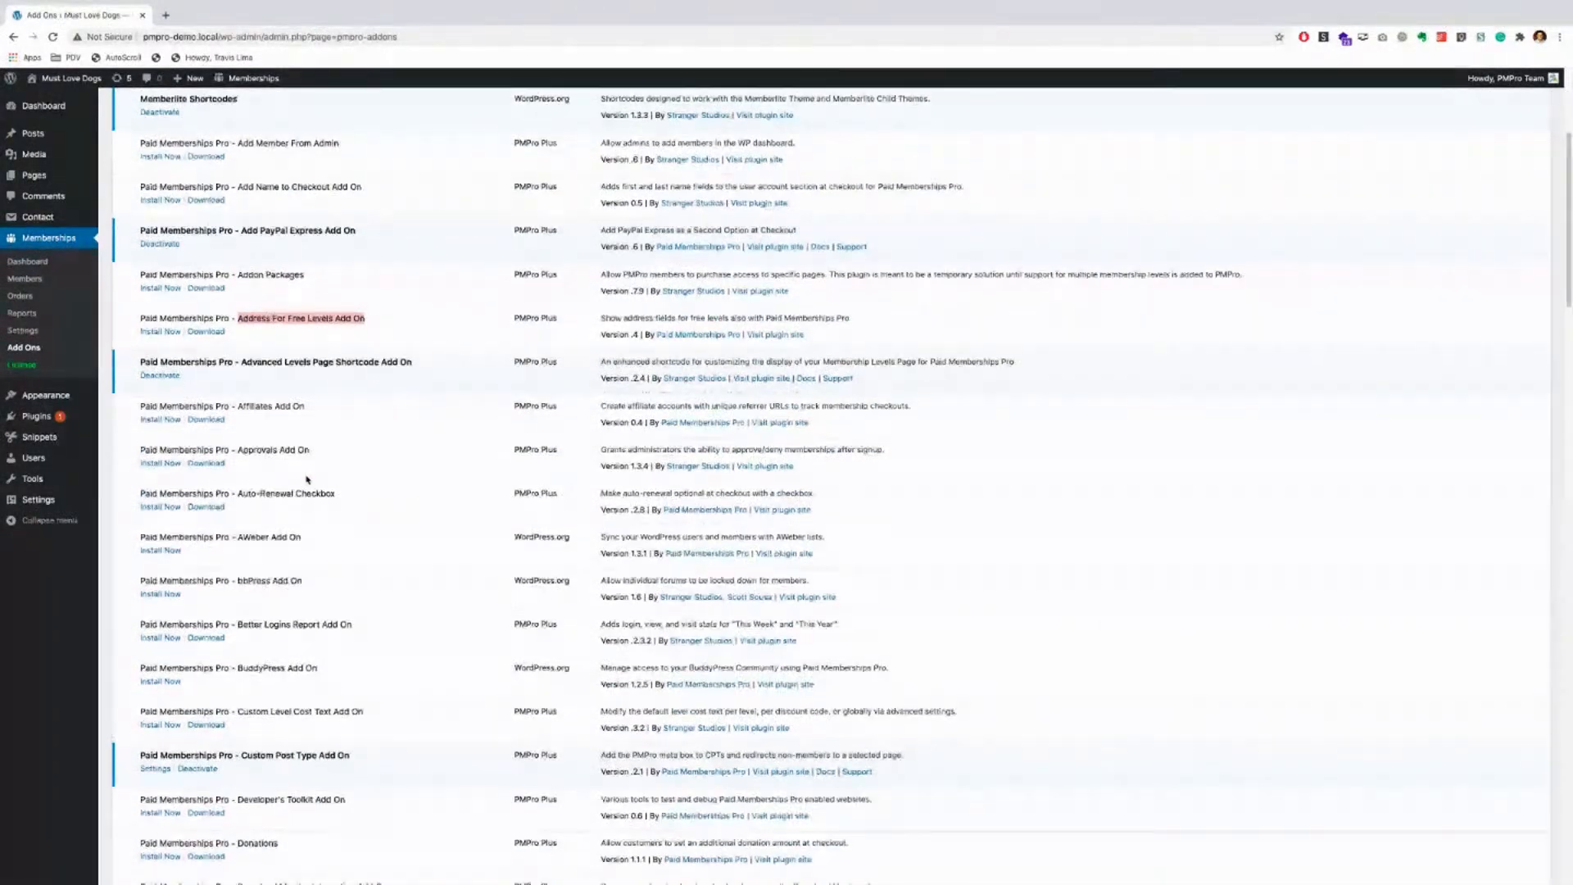
{"action": "scroll", "coordinate": [307, 479], "scroll_direction": "down", "scroll_amount": 10}
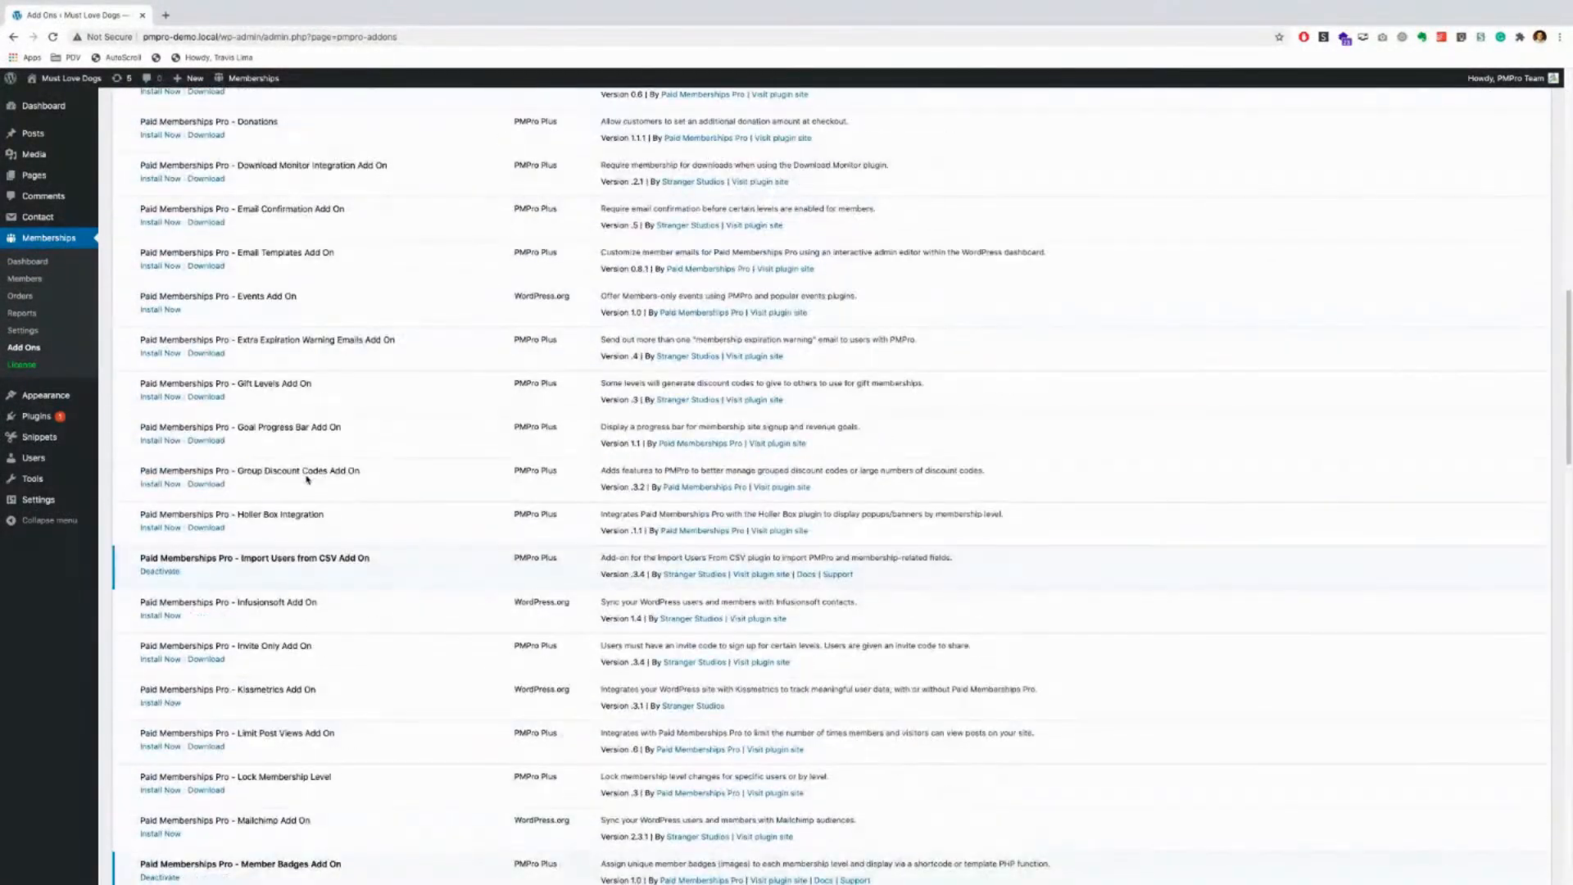
{"action": "scroll", "coordinate": [303, 475], "scroll_direction": "down", "scroll_amount": 1}
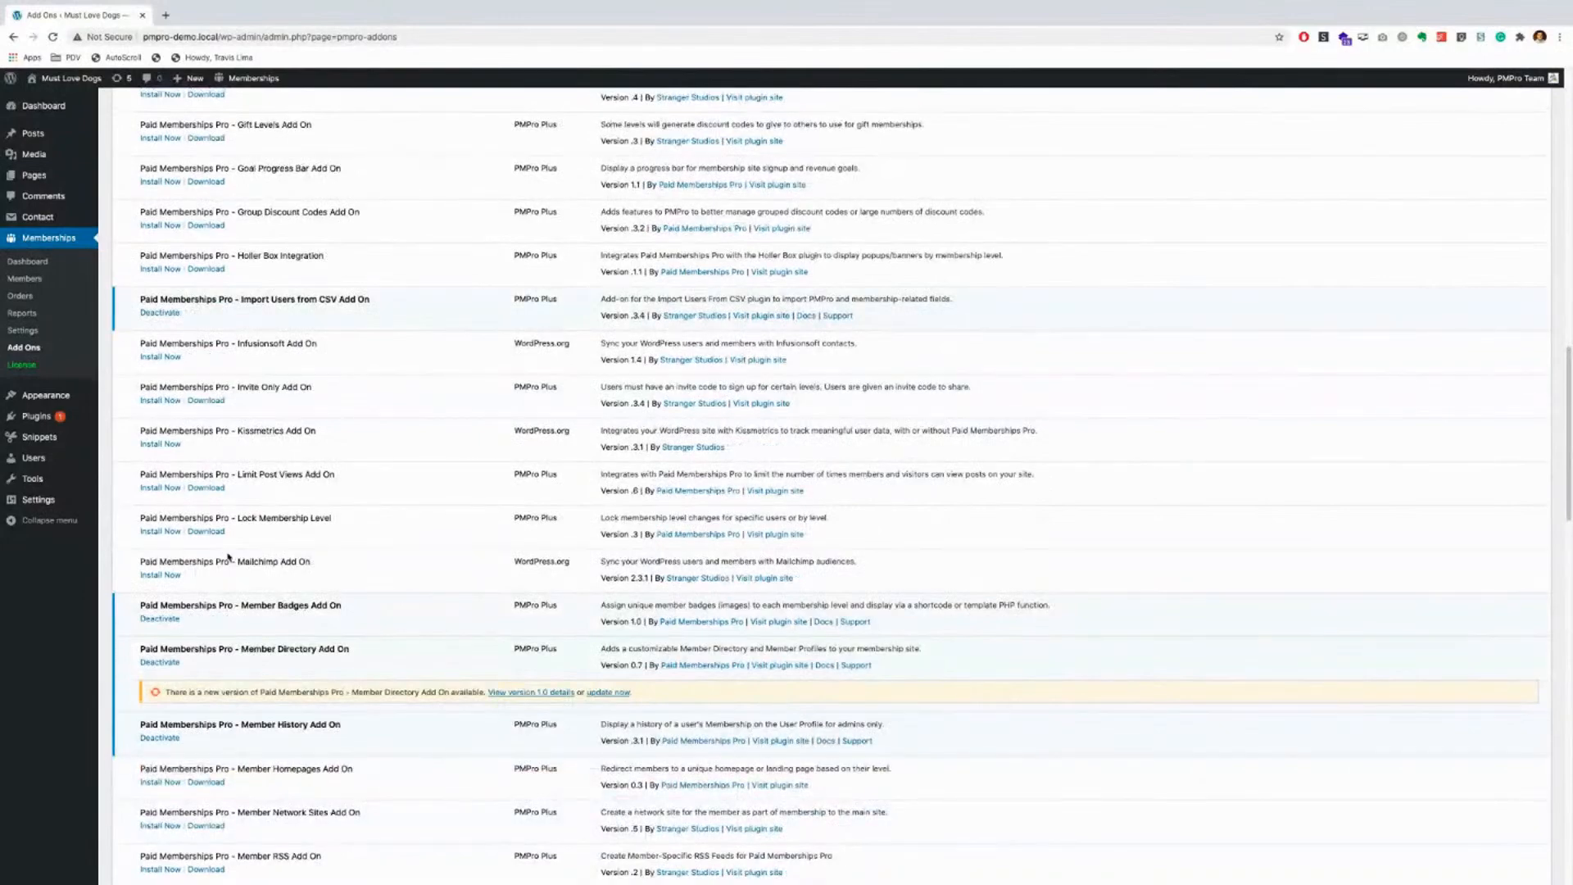
{"action": "scroll", "coordinate": [228, 557], "scroll_direction": "up", "scroll_amount": 9}
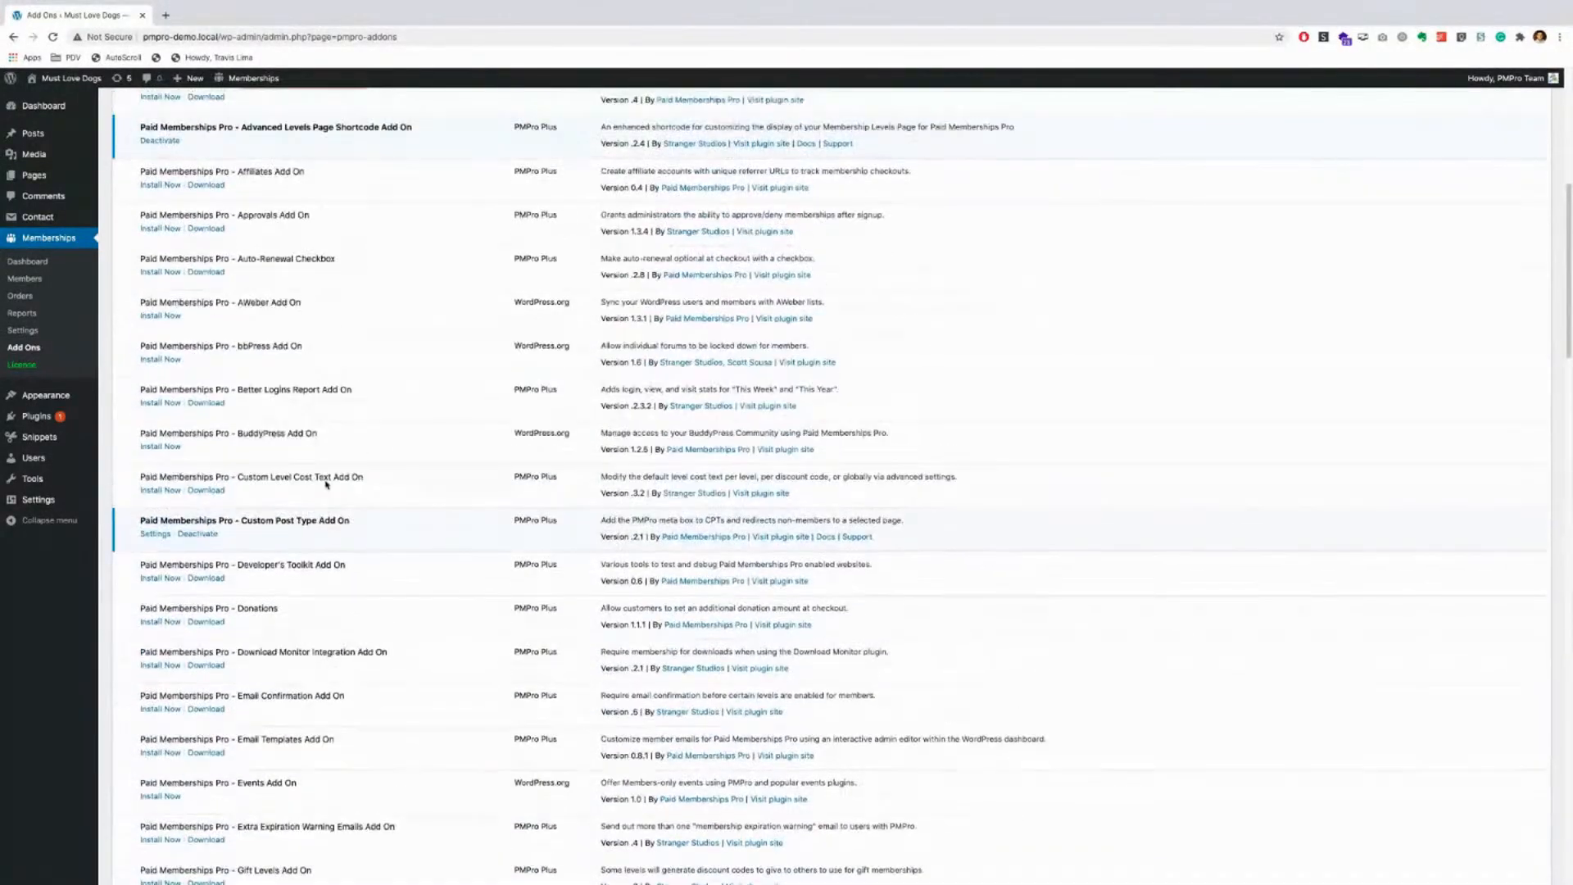
{"action": "scroll", "coordinate": [325, 484], "scroll_direction": "up", "scroll_amount": 6}
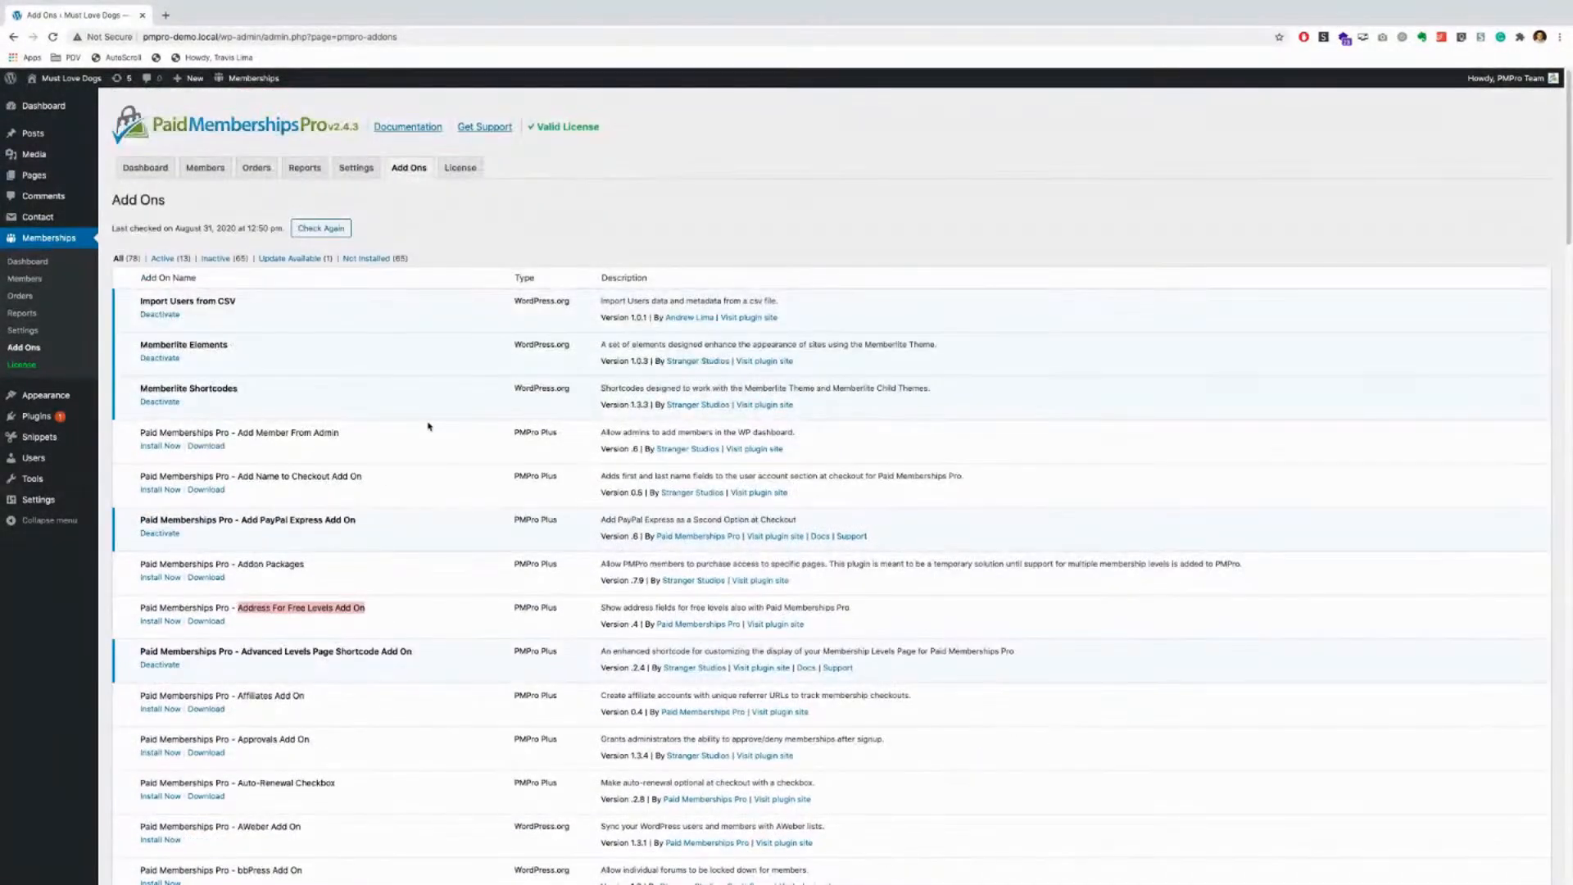
{"action": "left_click", "coordinate": [471, 175]}
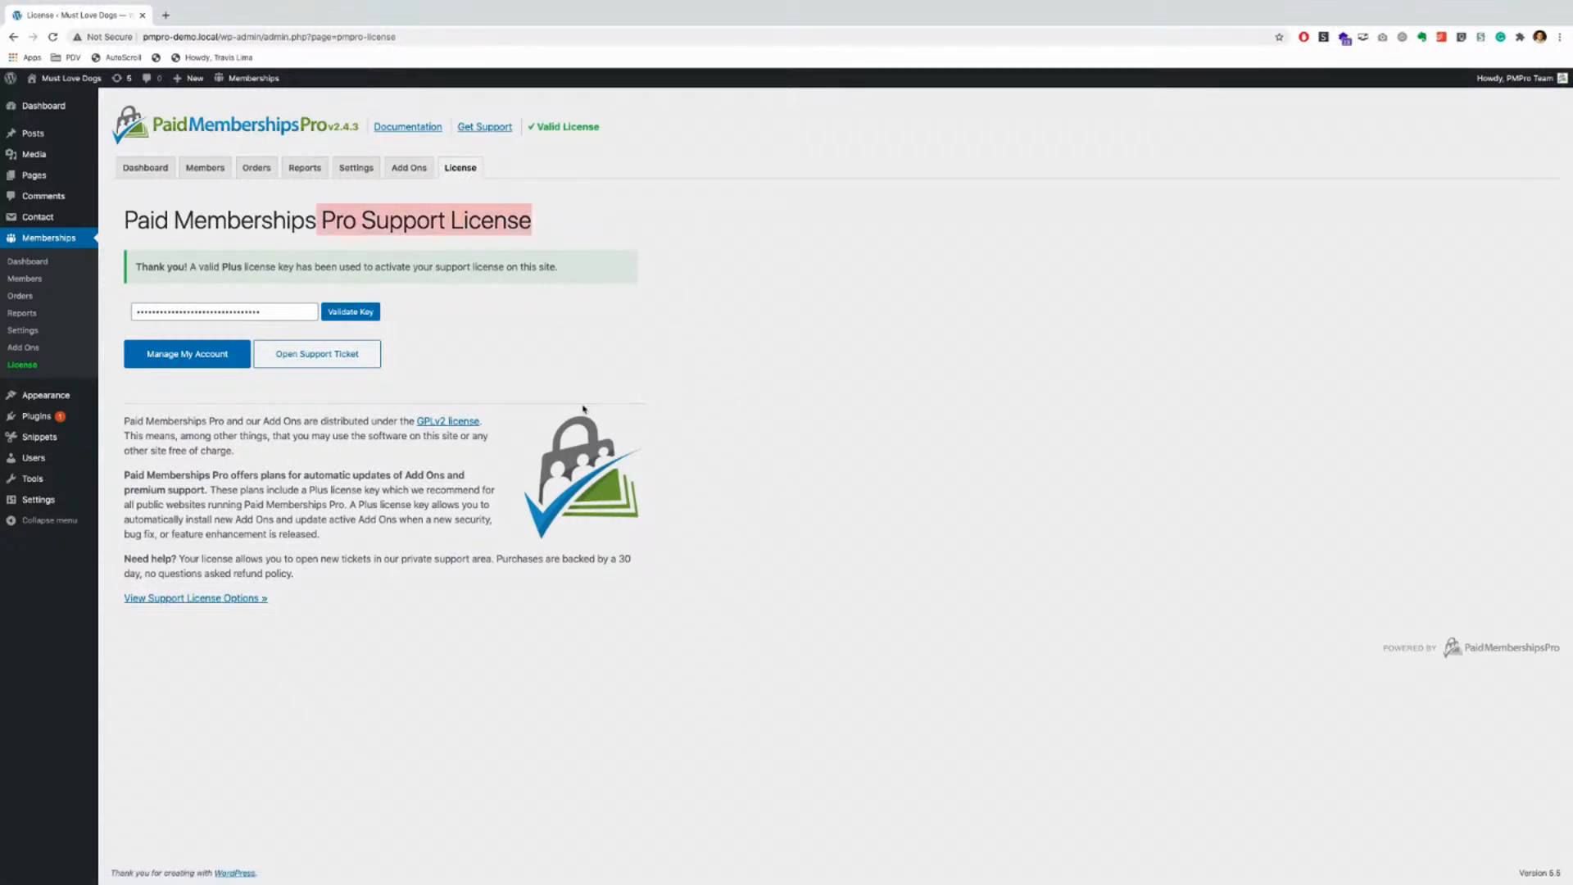
Step: Focus the license key field, then switch to the Members list
{"action": "left_click", "coordinate": [277, 309]}
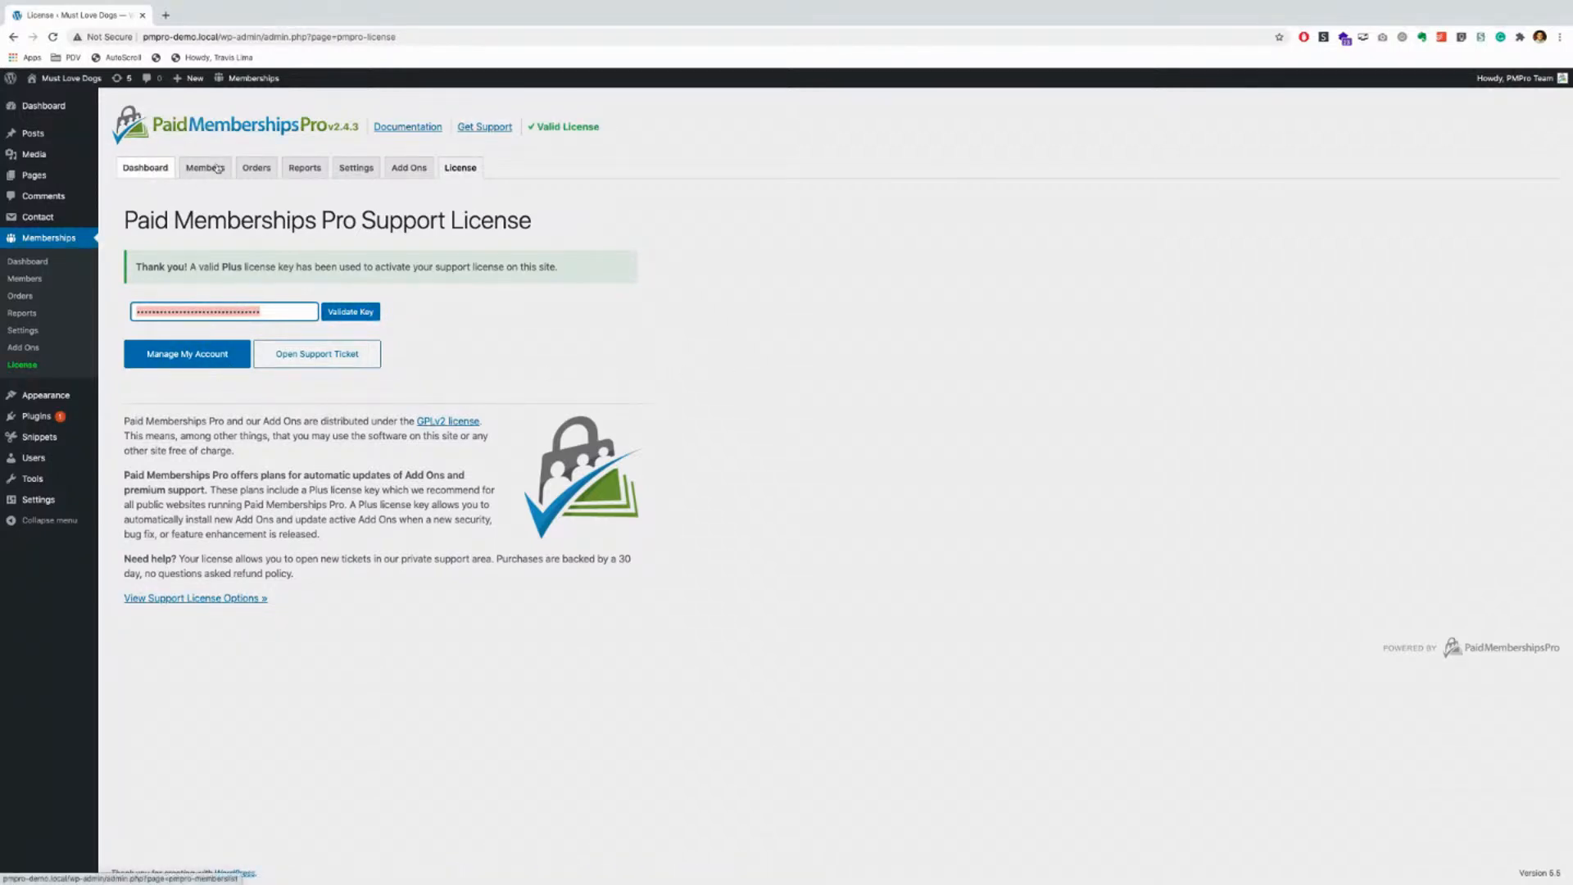
{"action": "left_click", "coordinate": [224, 168]}
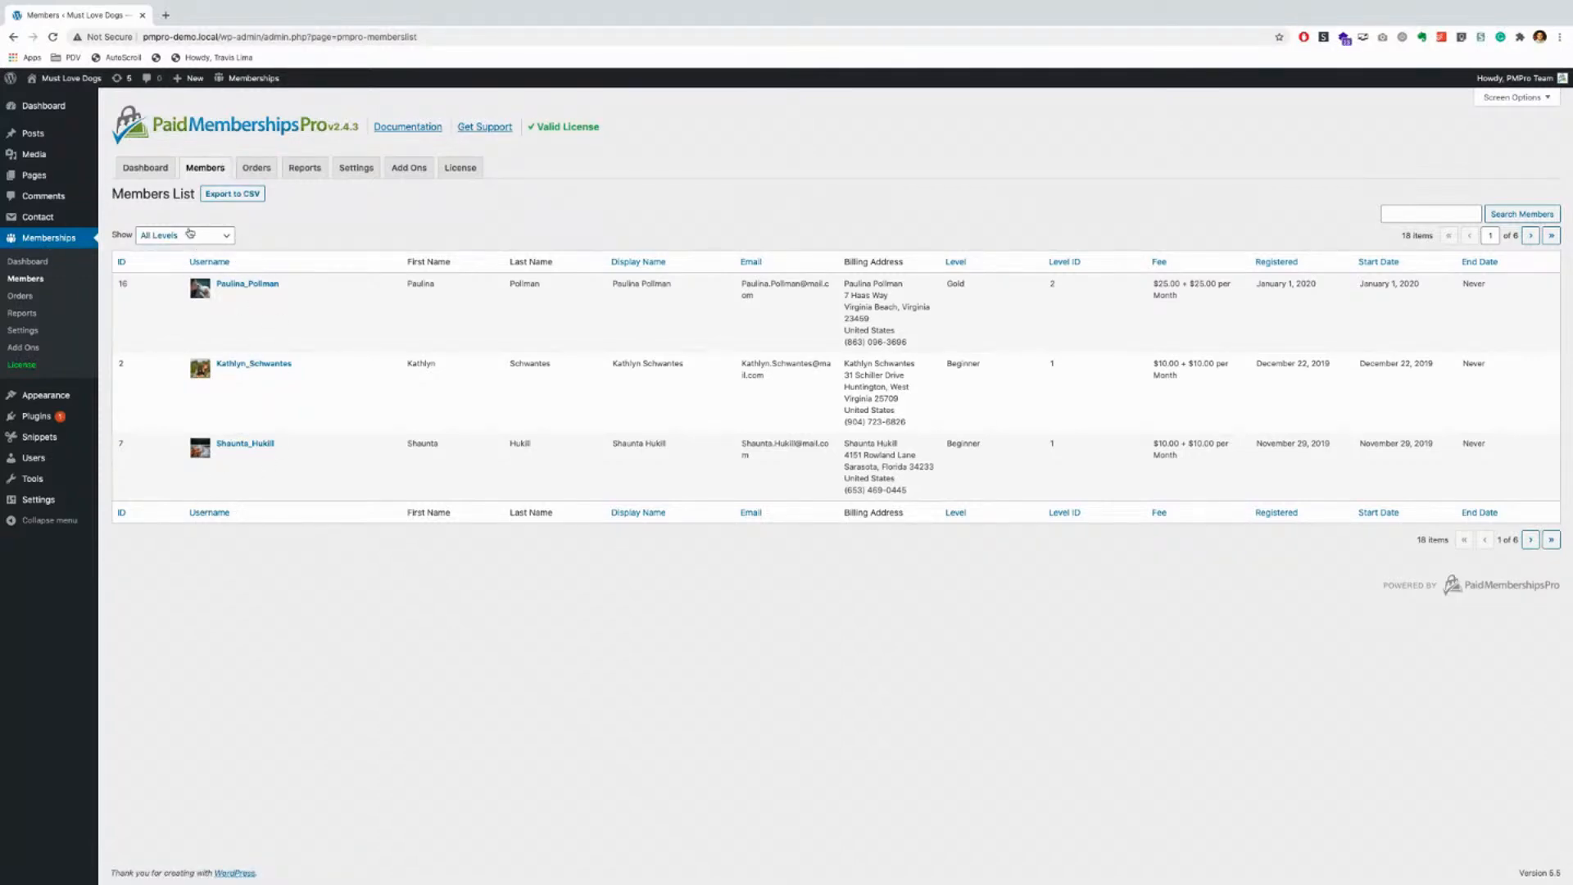
{"action": "left_click", "coordinate": [190, 234]}
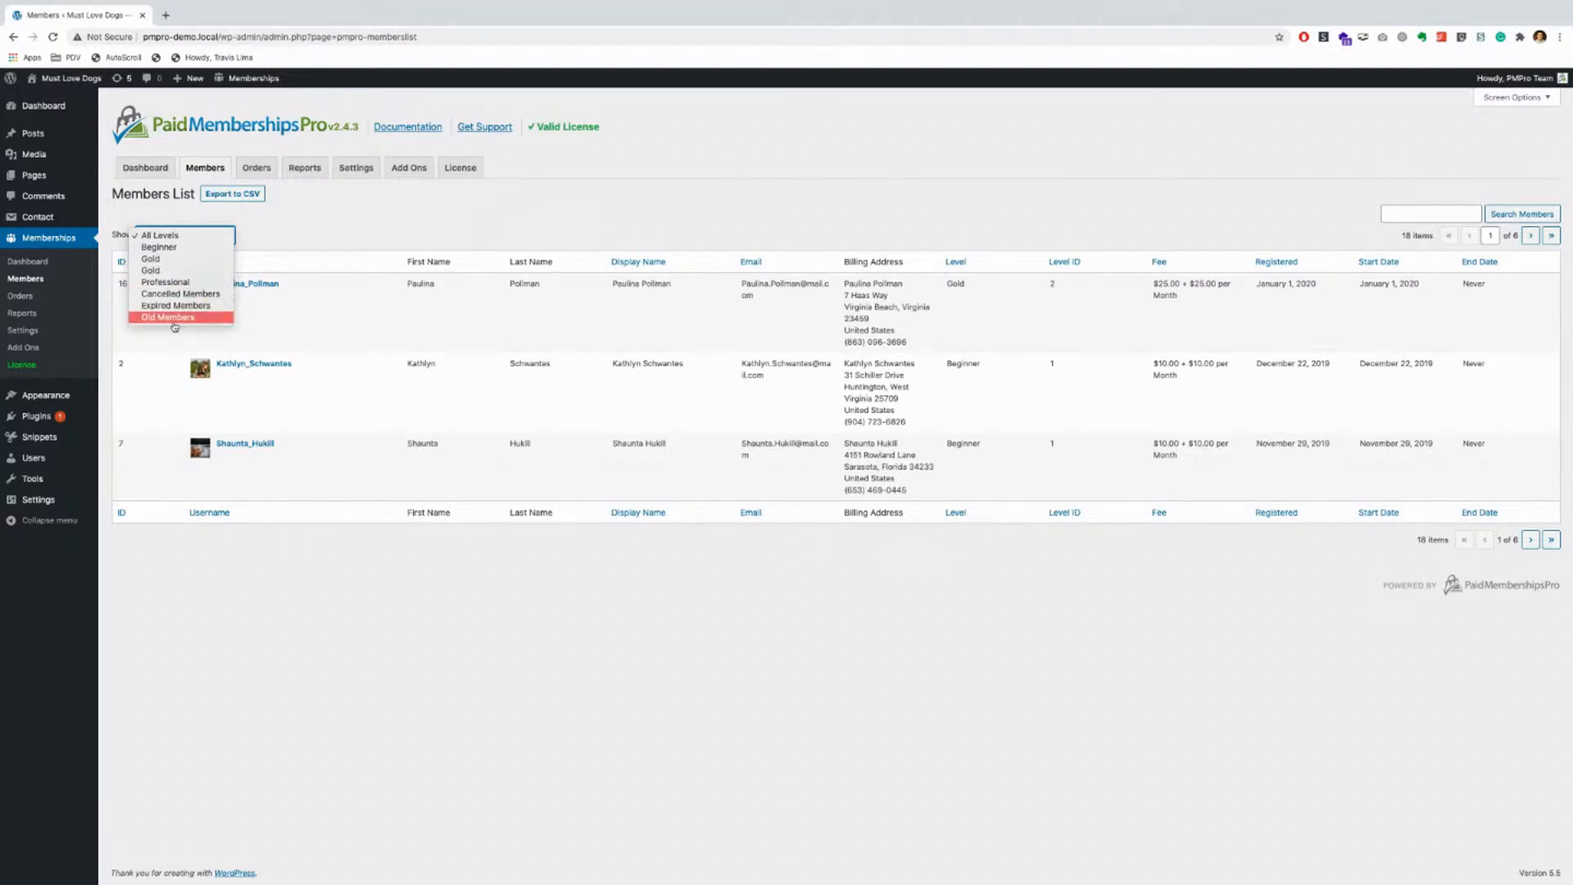
{"action": "left_click", "coordinate": [328, 244]}
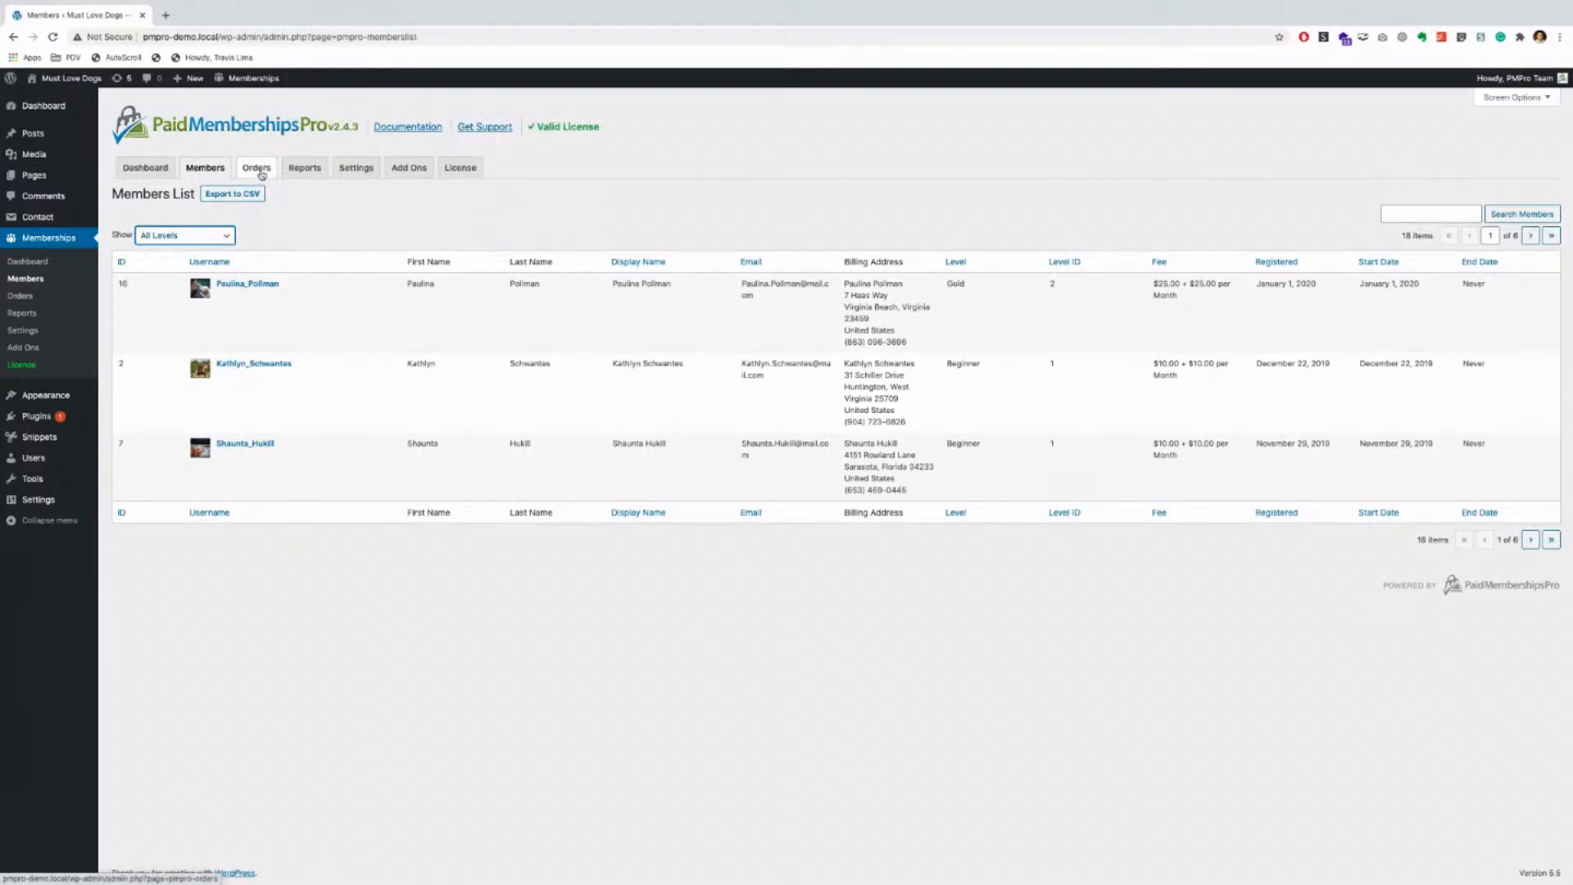
Step: Review the Orders list, inspecting order 283's card info, and leave the Show filter at All
{"action": "left_click", "coordinate": [261, 174]}
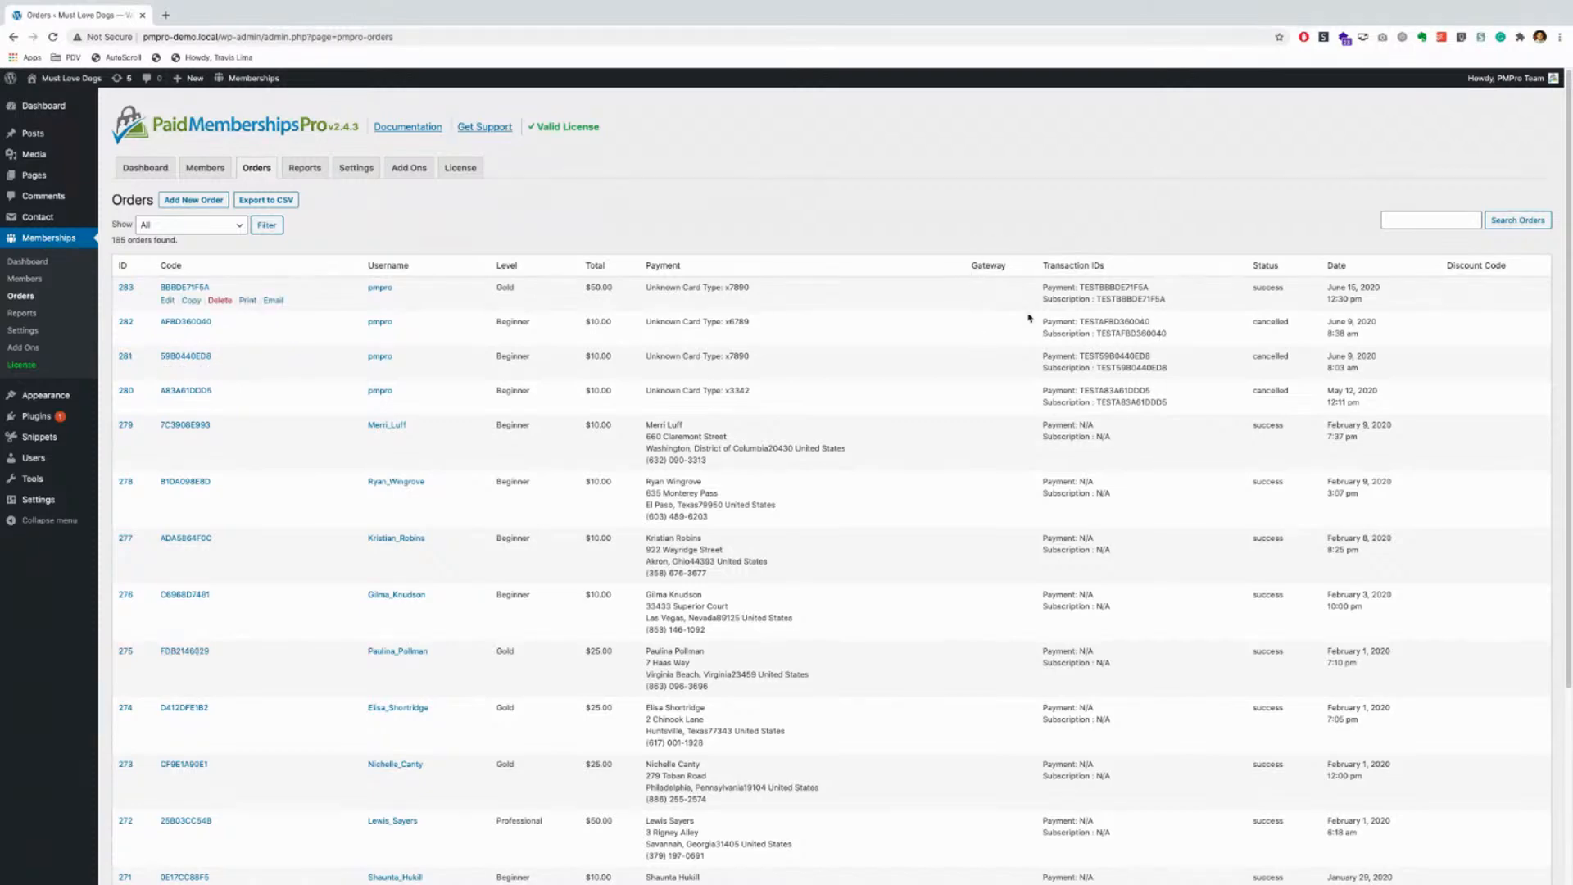
{"action": "scroll", "coordinate": [988, 471], "scroll_direction": "down", "scroll_amount": 3}
{"action": "scroll", "coordinate": [987, 471], "scroll_direction": "up", "scroll_amount": 3}
{"action": "left_click_drag", "start_coordinate": [762, 289], "coordinate": [646, 291]}
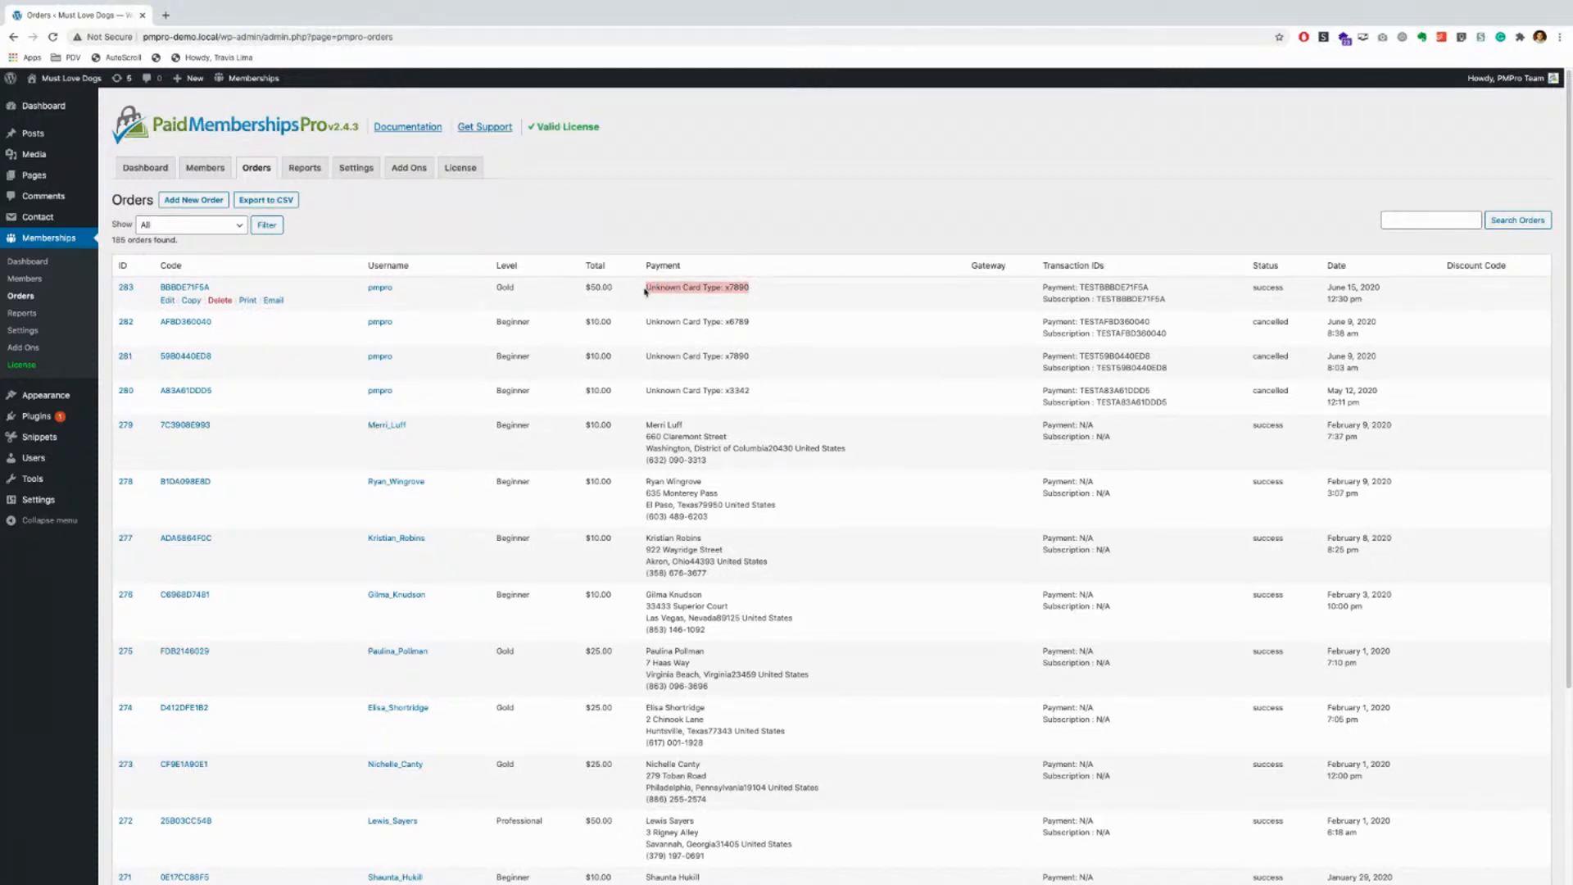
{"action": "left_click_drag", "start_coordinate": [750, 288], "coordinate": [724, 288]}
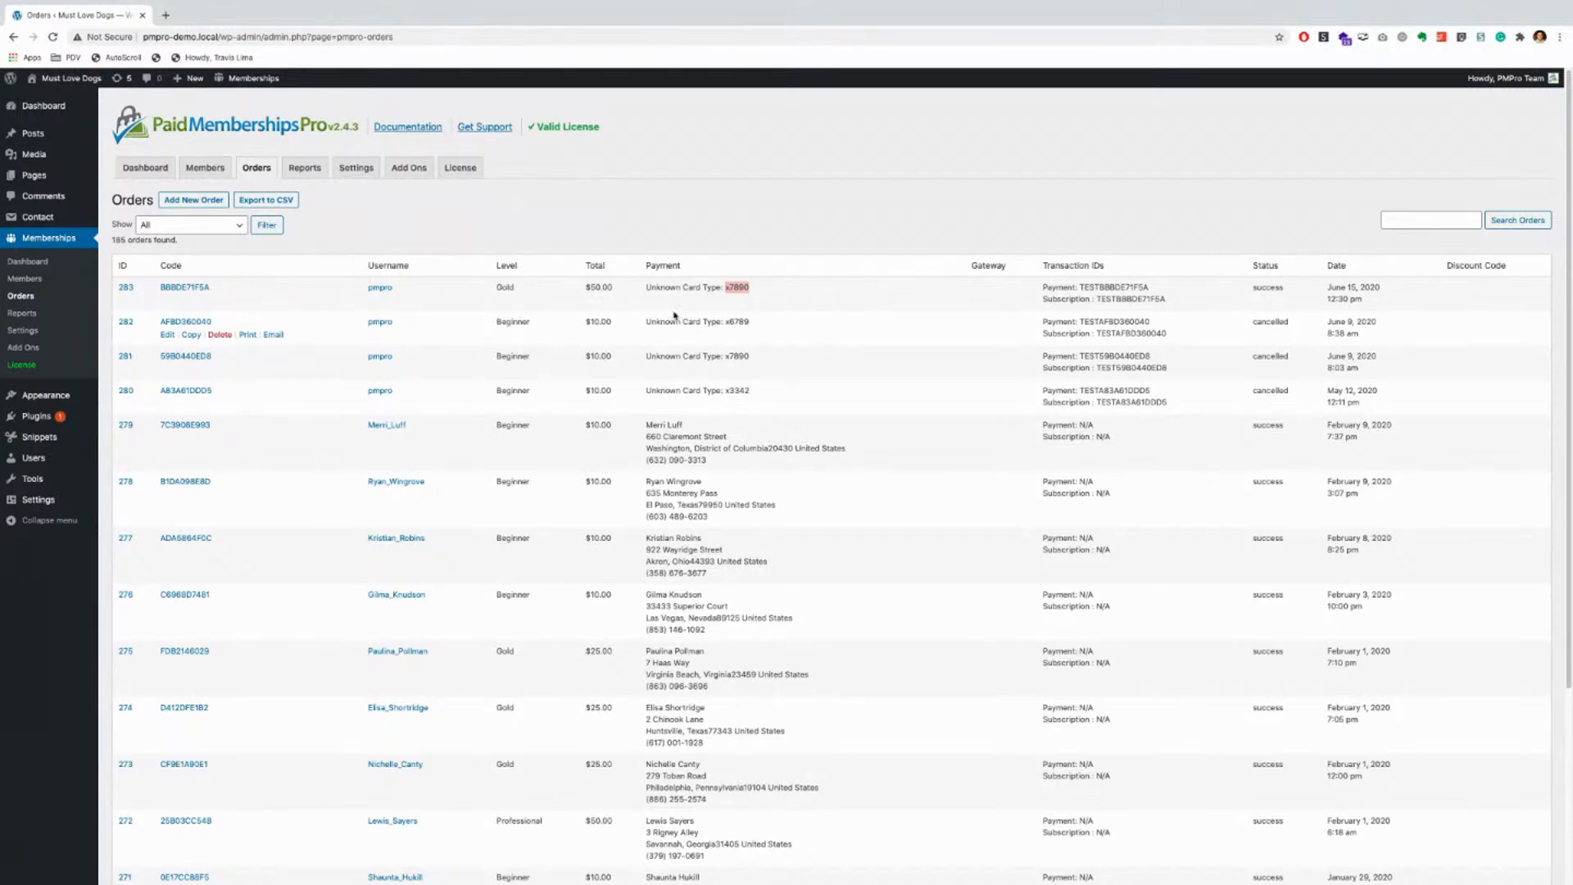
{"action": "left_click", "coordinate": [624, 294]}
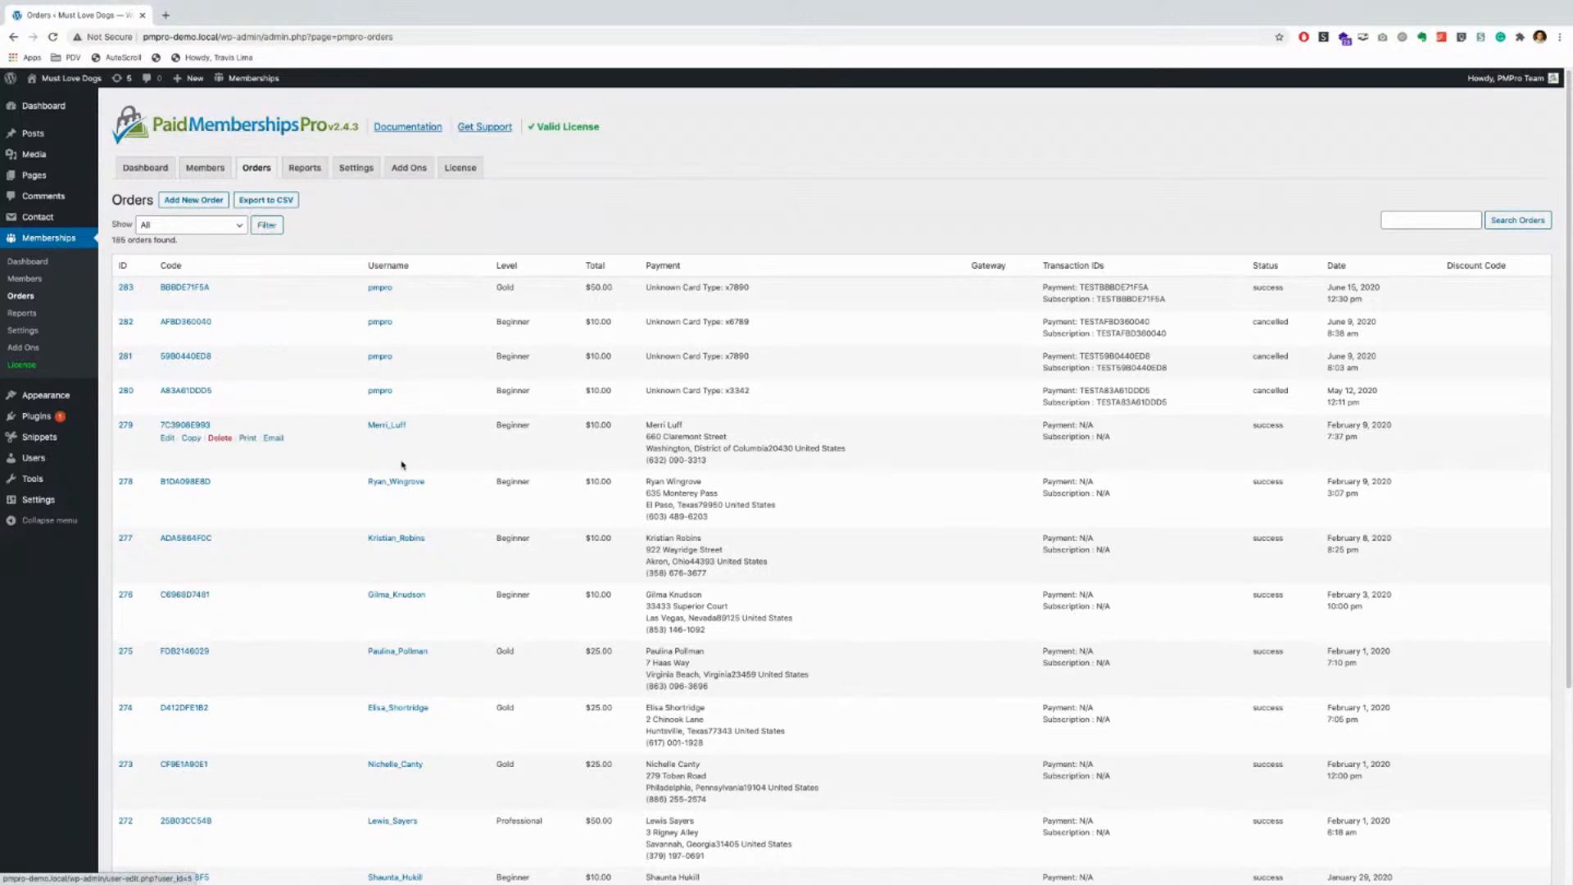
{"action": "scroll", "coordinate": [402, 463], "scroll_direction": "down", "scroll_amount": 1}
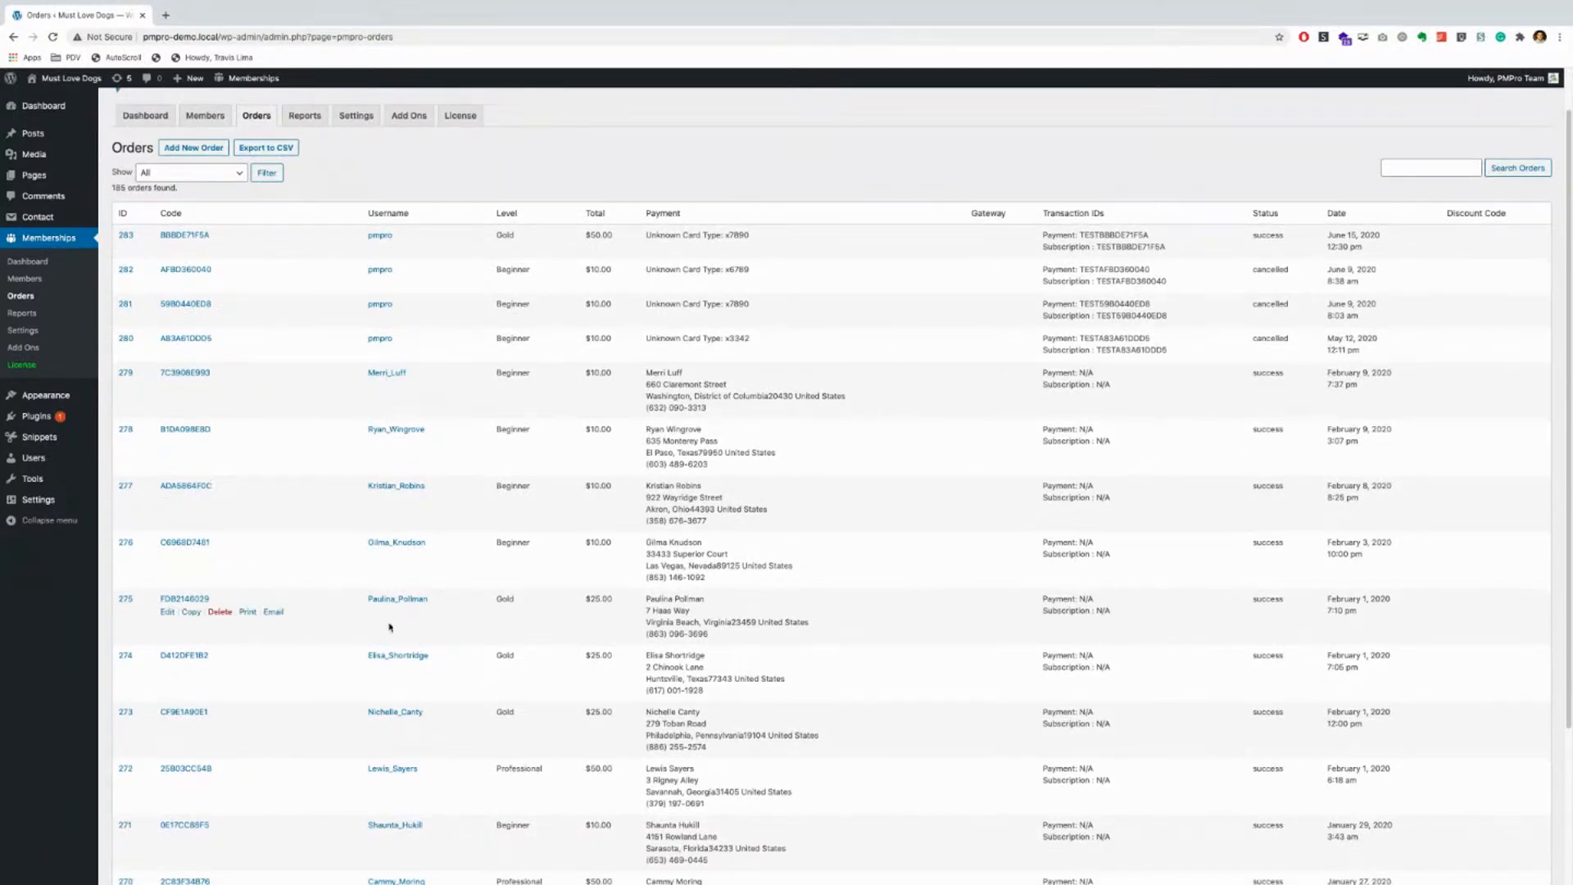
{"action": "scroll", "coordinate": [389, 627], "scroll_direction": "down", "scroll_amount": 1}
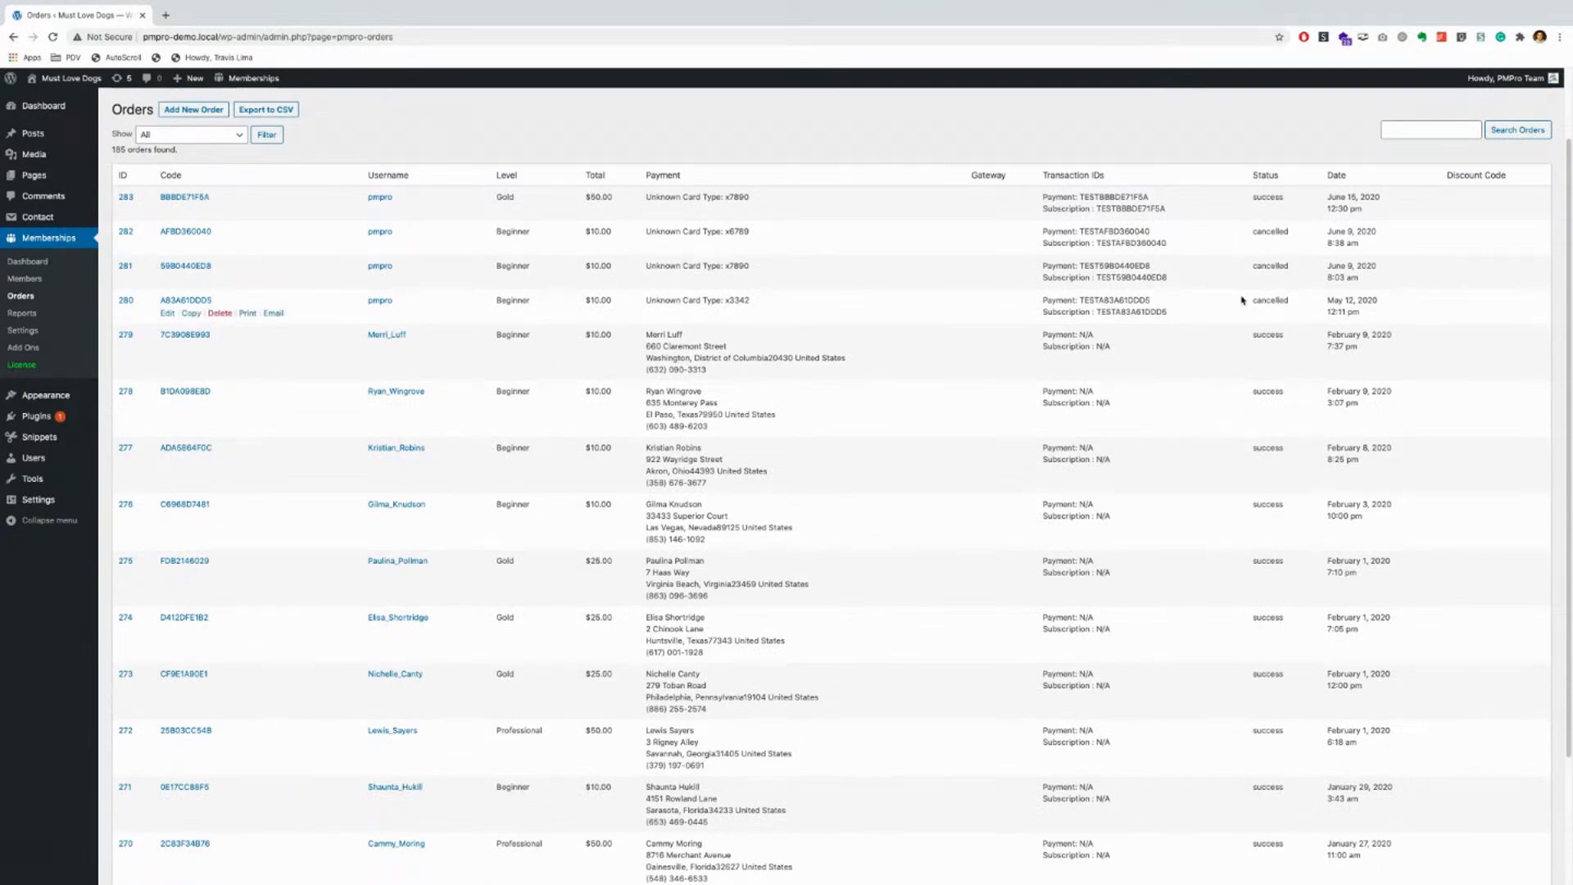
{"action": "scroll", "coordinate": [309, 390], "scroll_direction": "up", "scroll_amount": 2}
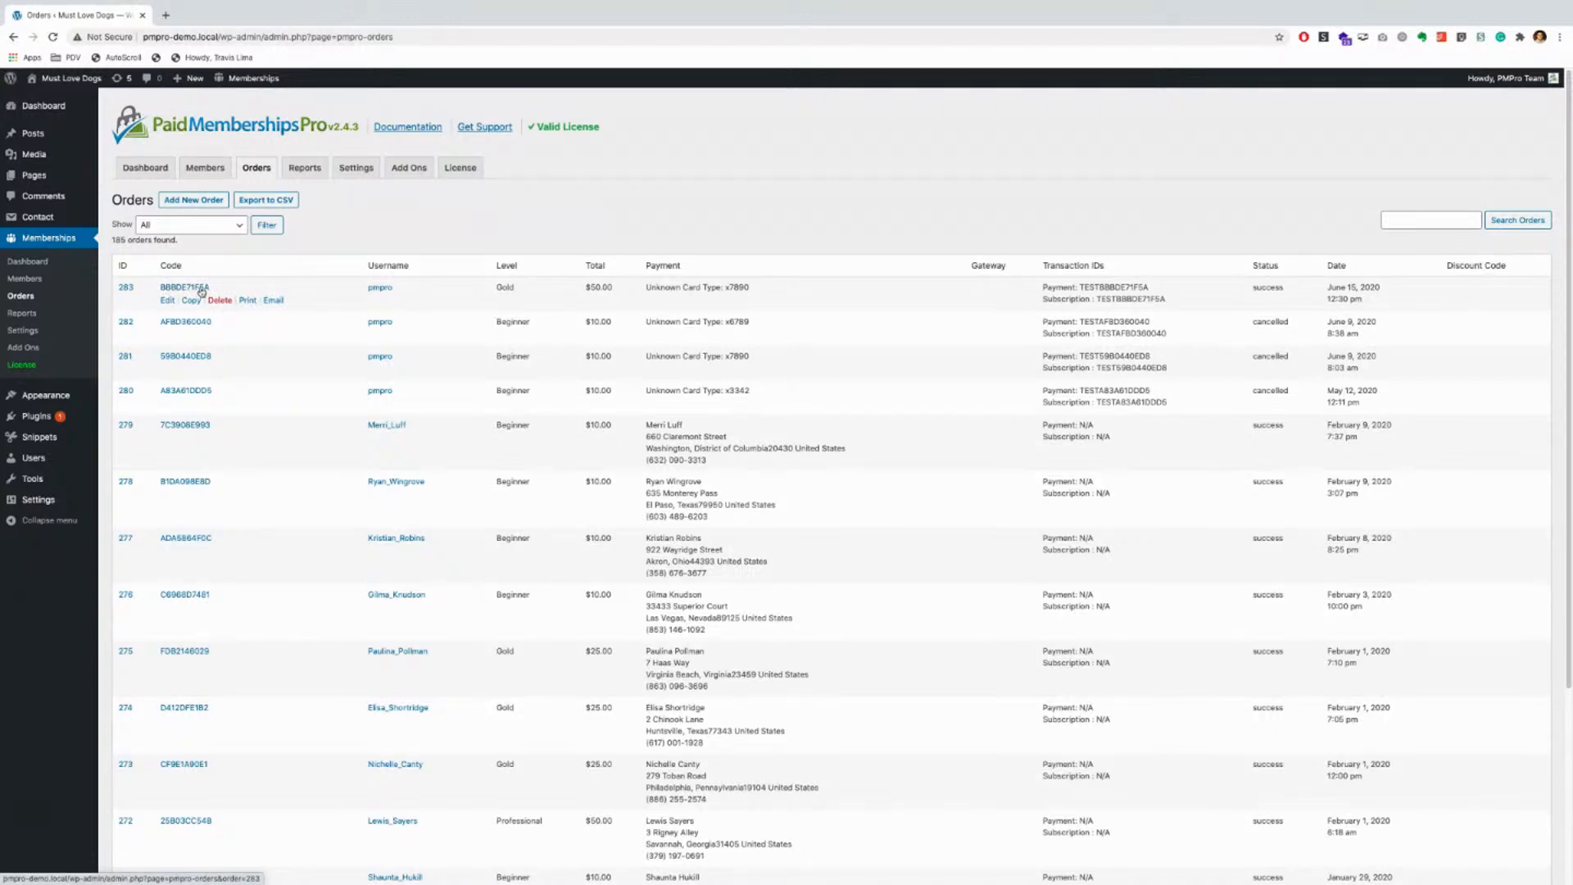
{"action": "left_click", "coordinate": [237, 227]}
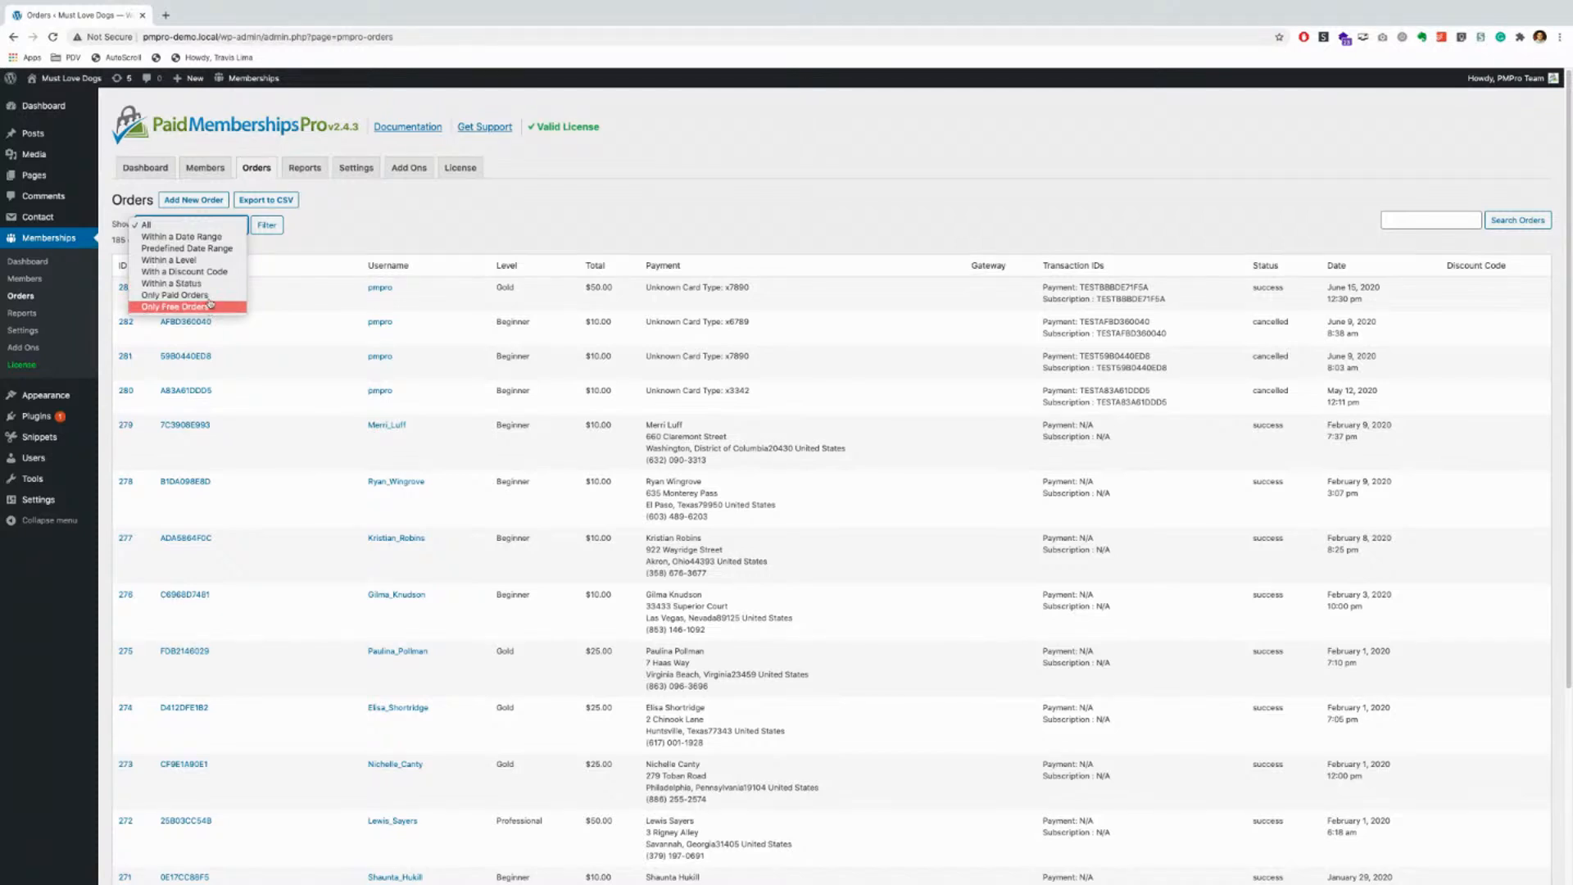
{"action": "left_click", "coordinate": [324, 244]}
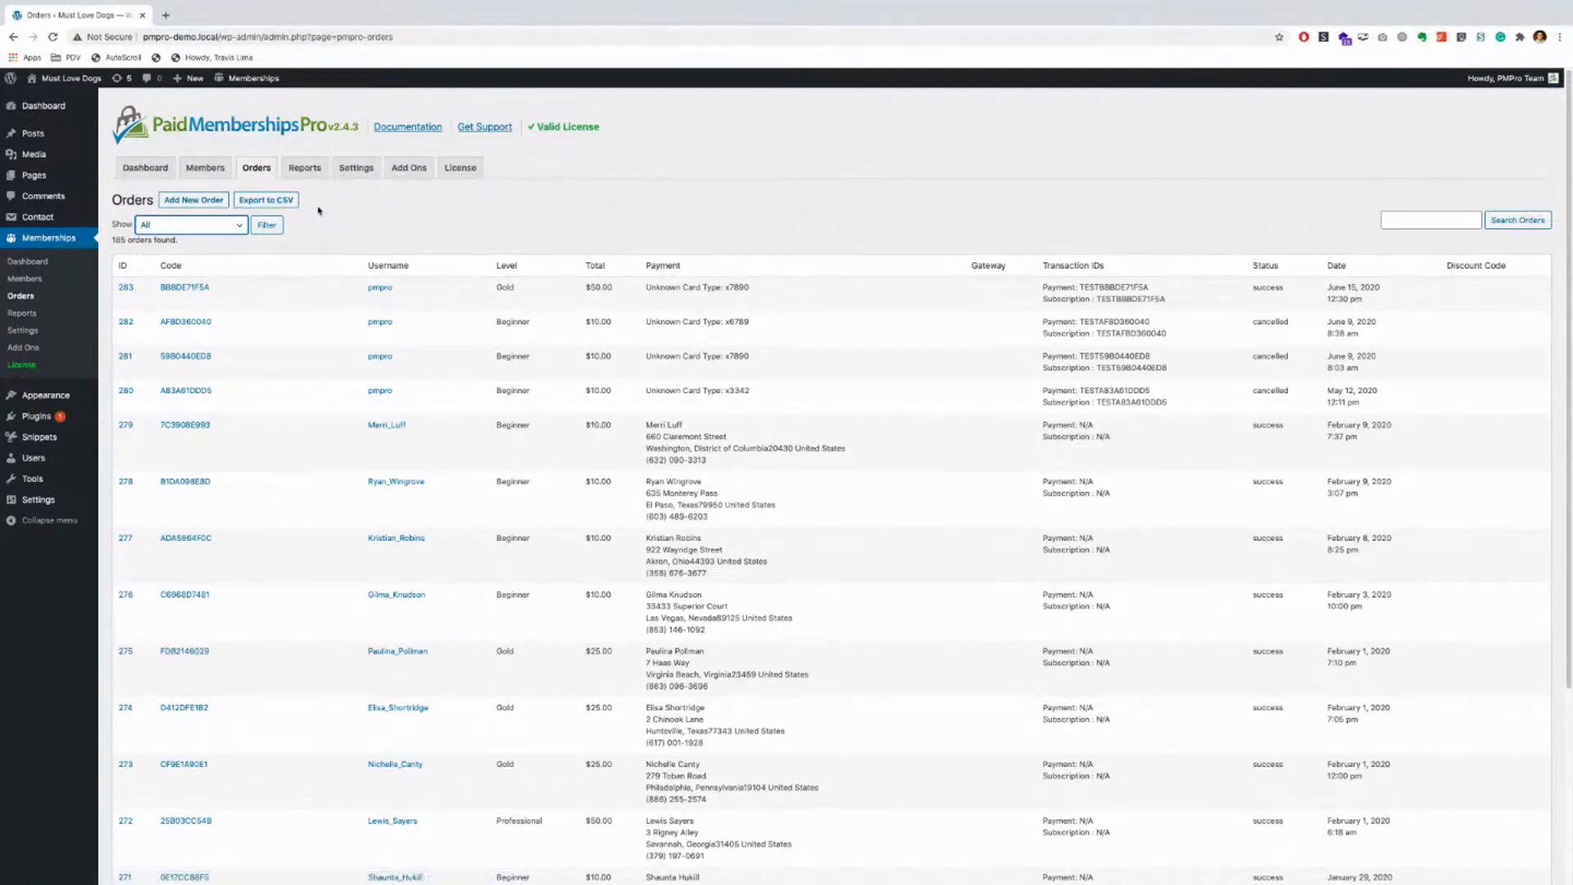
Step: View the Reports dashboard, then launch Documentation and Get Support in background tabs
{"action": "left_click", "coordinate": [305, 170]}
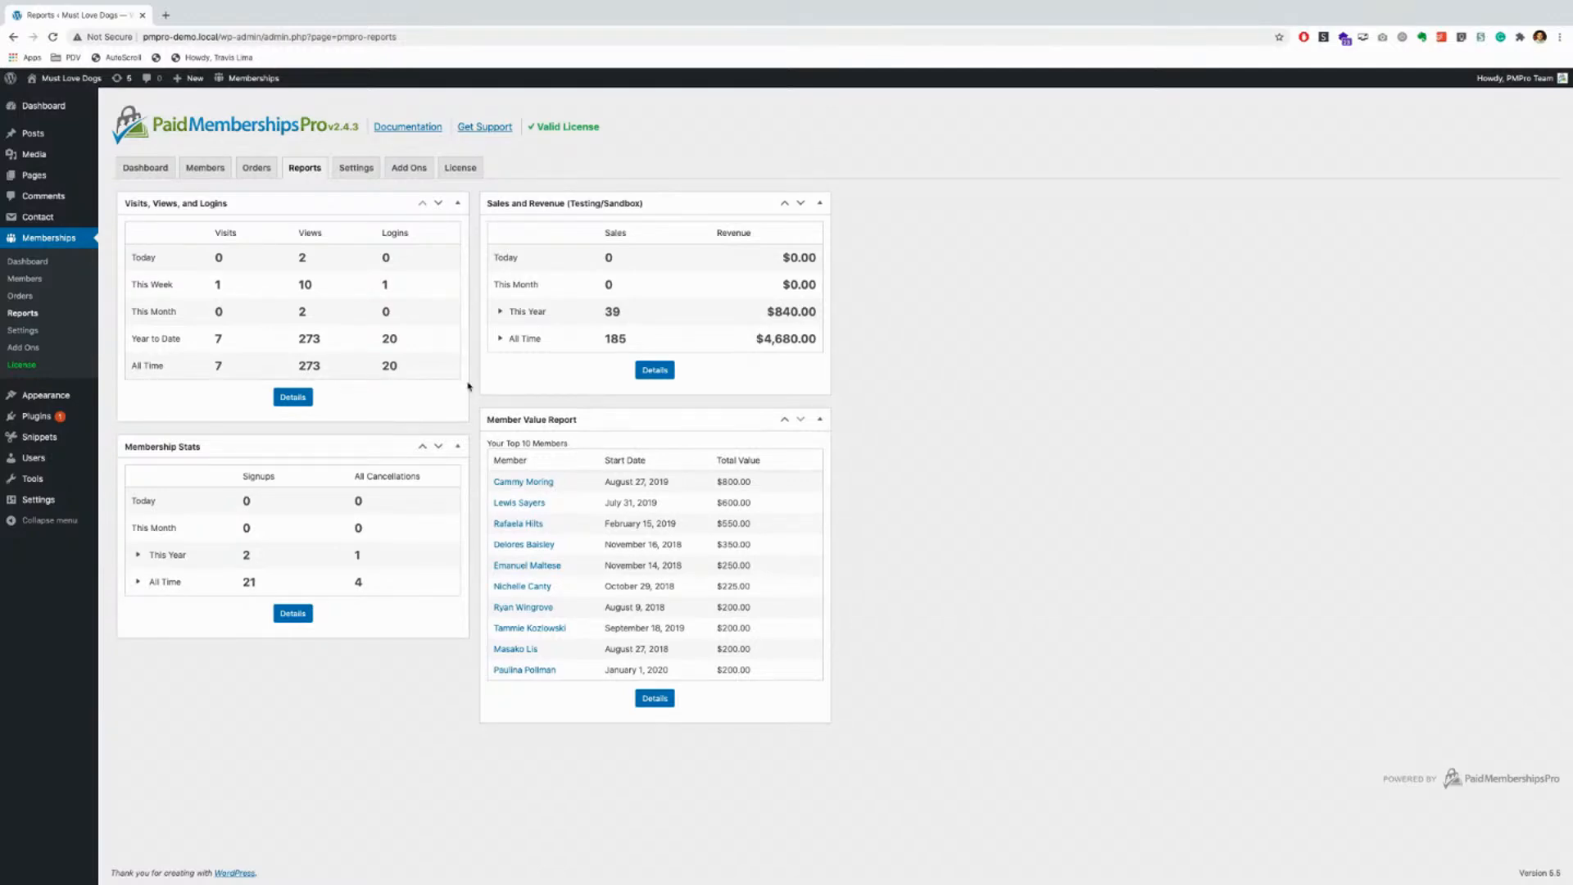
{"action": "left_click", "coordinate": [405, 131], "text": "ctrl"}
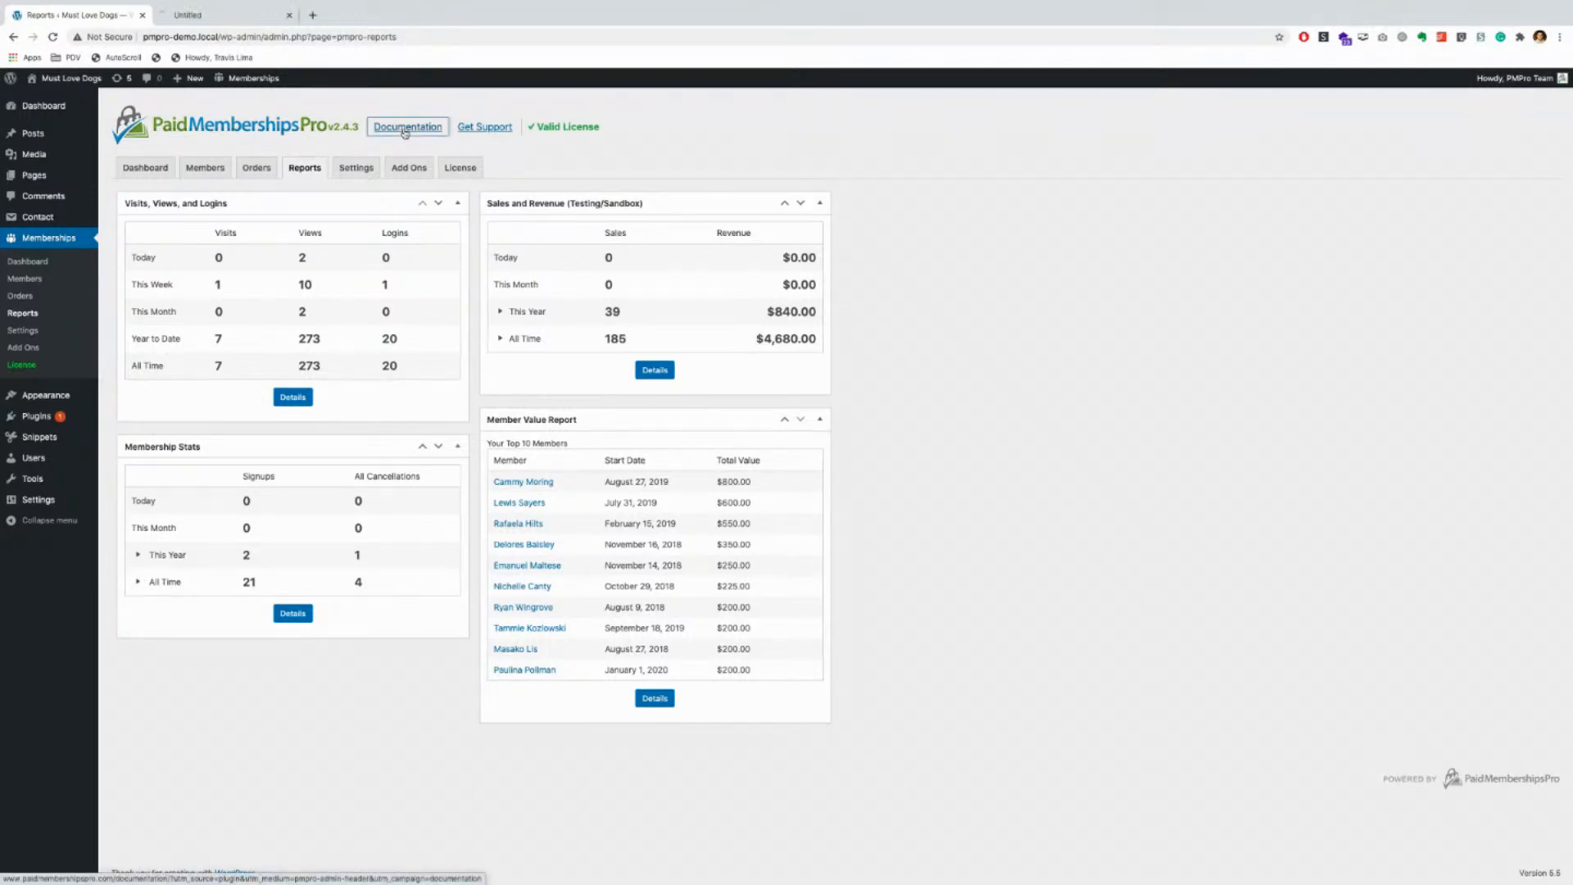
{"action": "left_click", "coordinate": [473, 127], "text": "ctrl"}
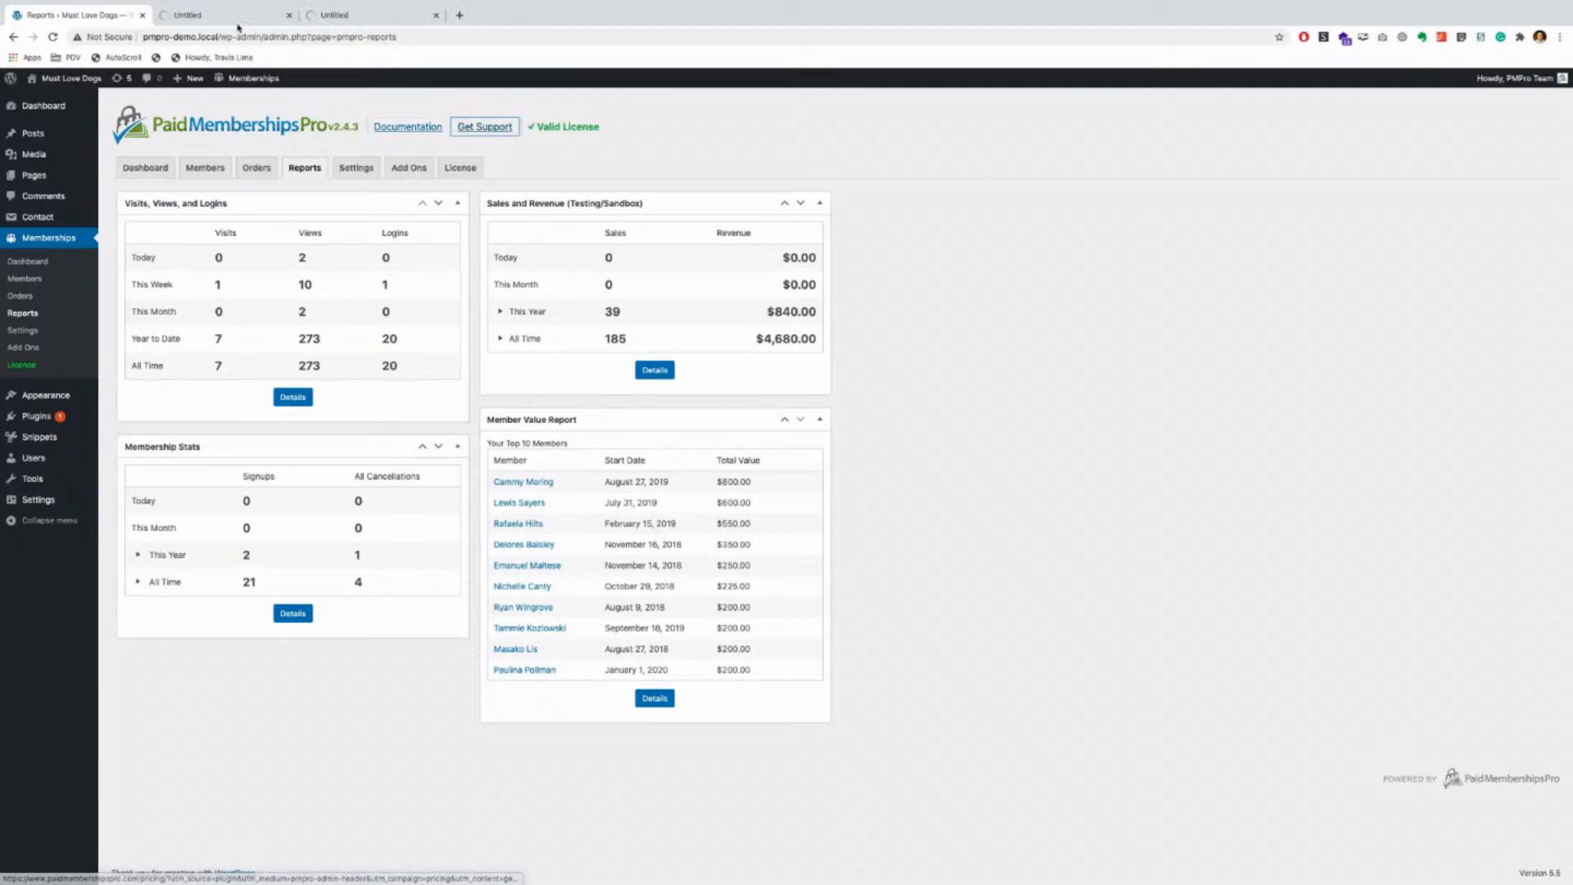
Step: Skim the PMPro documentation and pricing tabs, then close both
{"action": "left_click", "coordinate": [209, 16]}
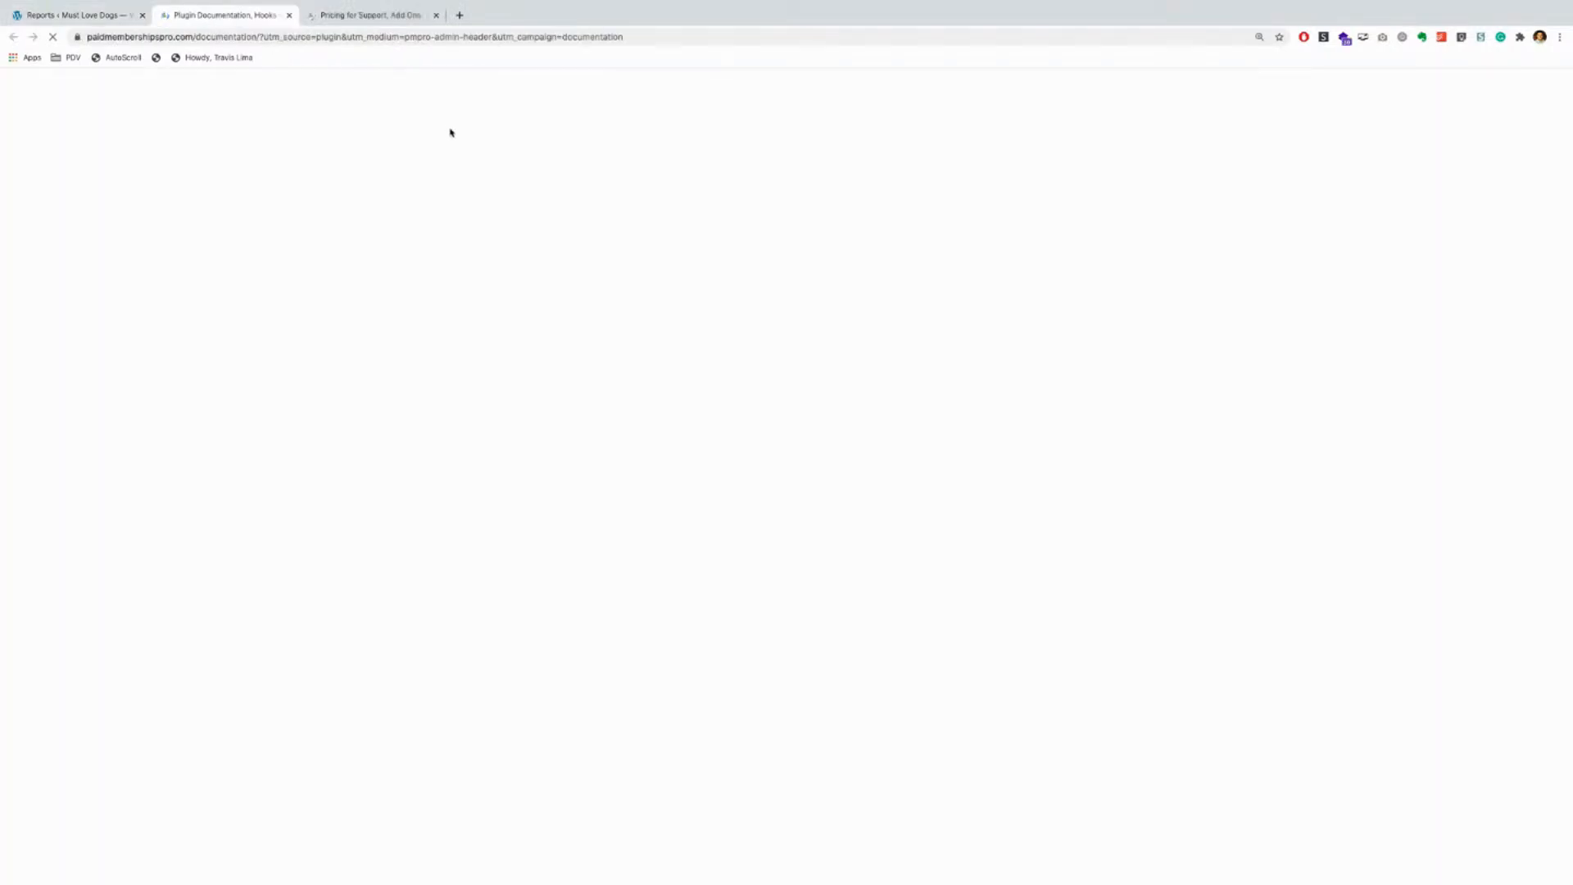
{"action": "scroll", "coordinate": [336, 336], "scroll_direction": "down", "scroll_amount": 7}
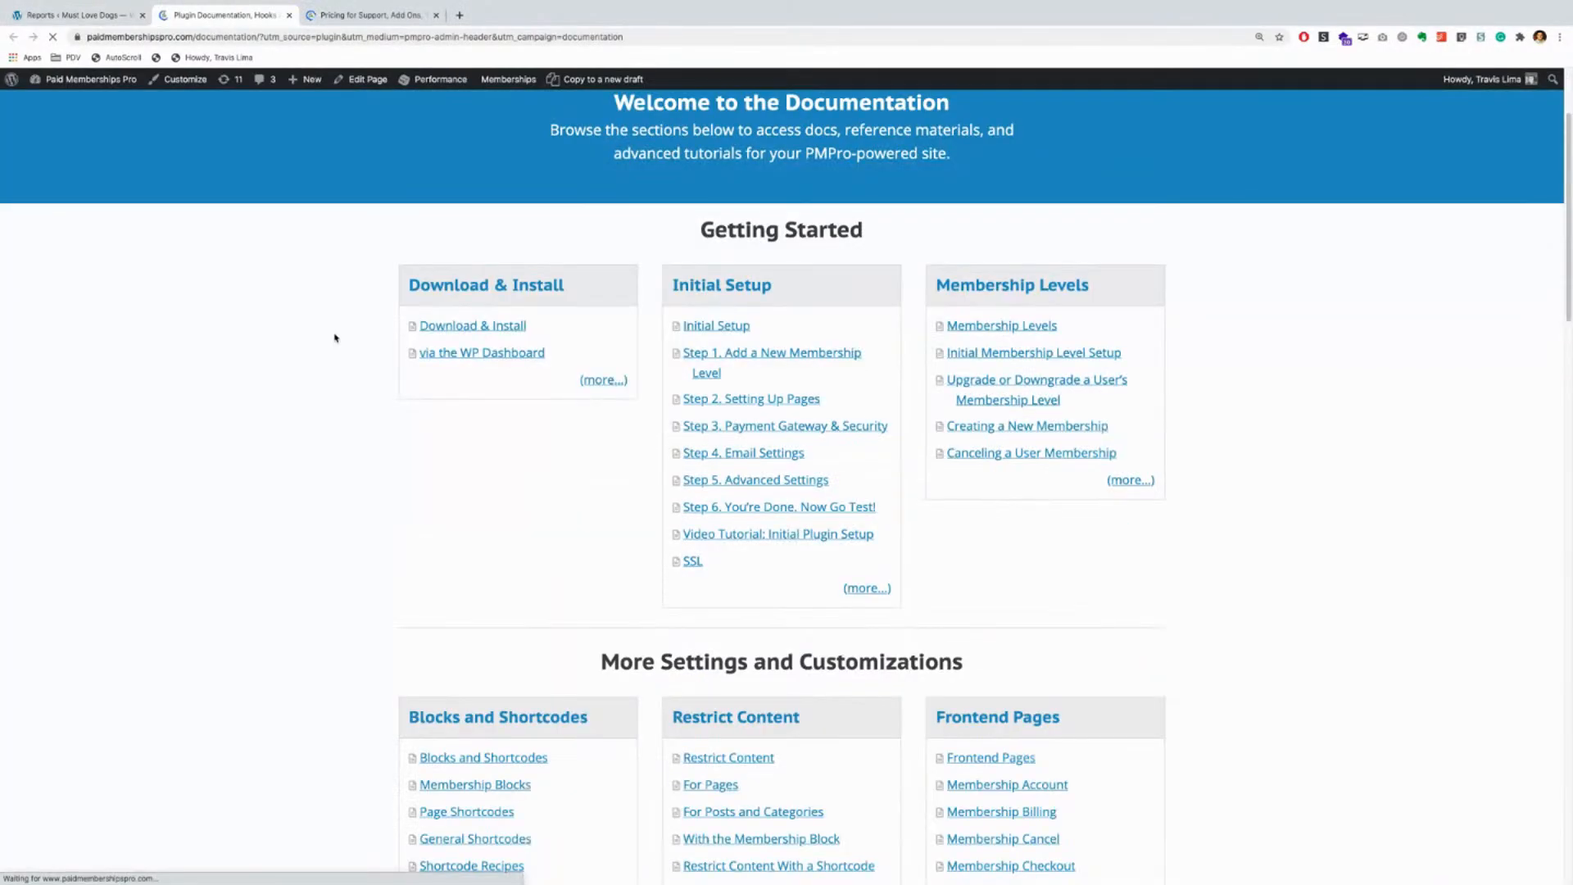
{"action": "scroll", "coordinate": [336, 336], "scroll_direction": "down", "scroll_amount": 7}
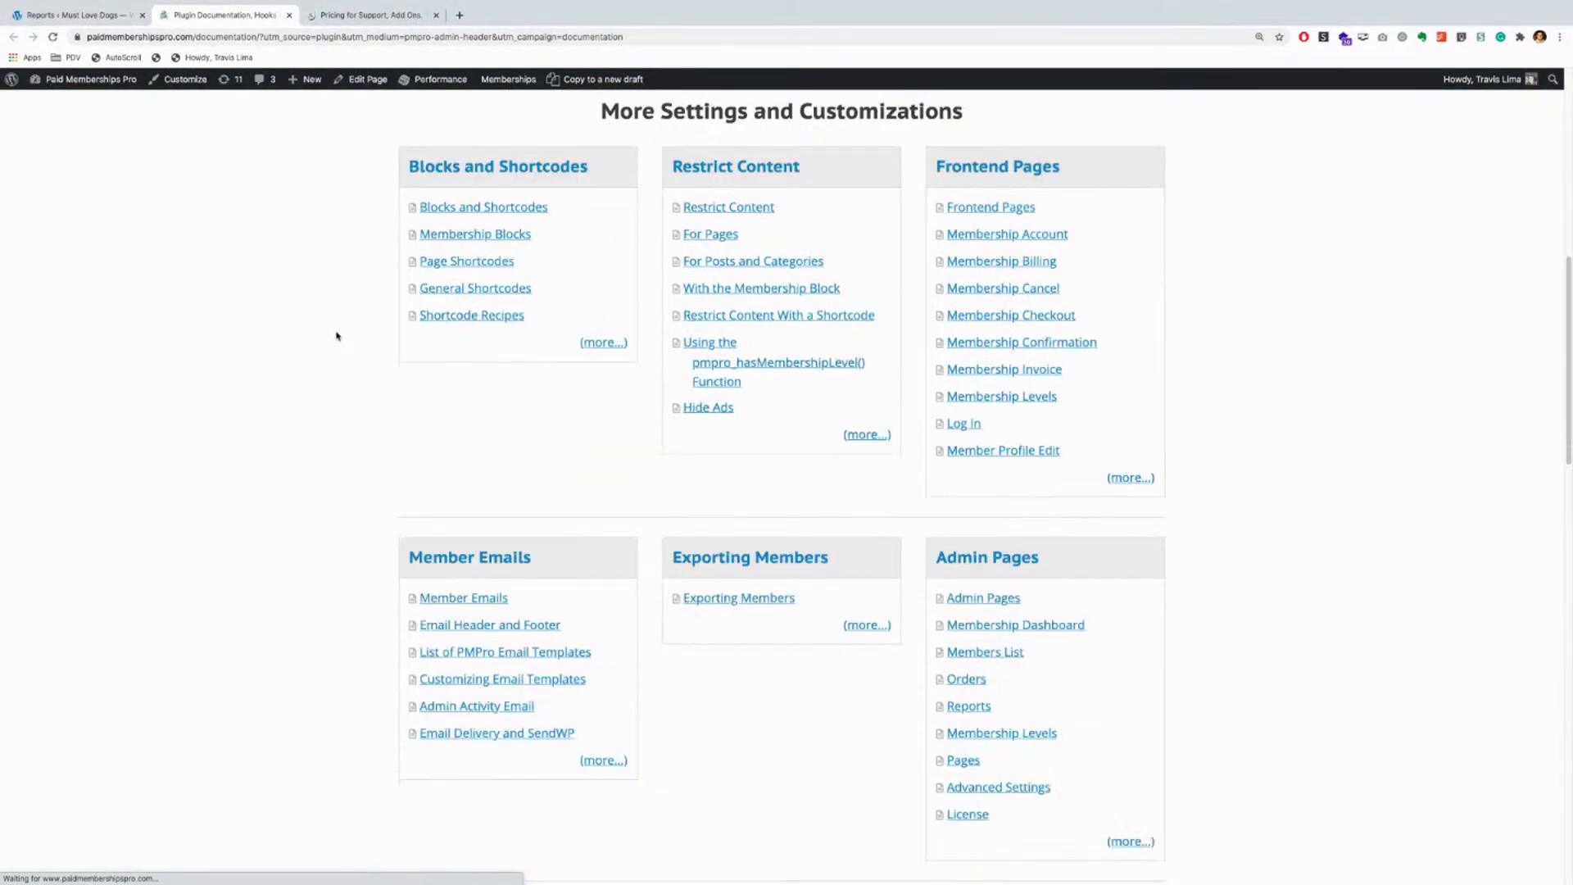
{"action": "scroll", "coordinate": [337, 335], "scroll_direction": "down", "scroll_amount": 7}
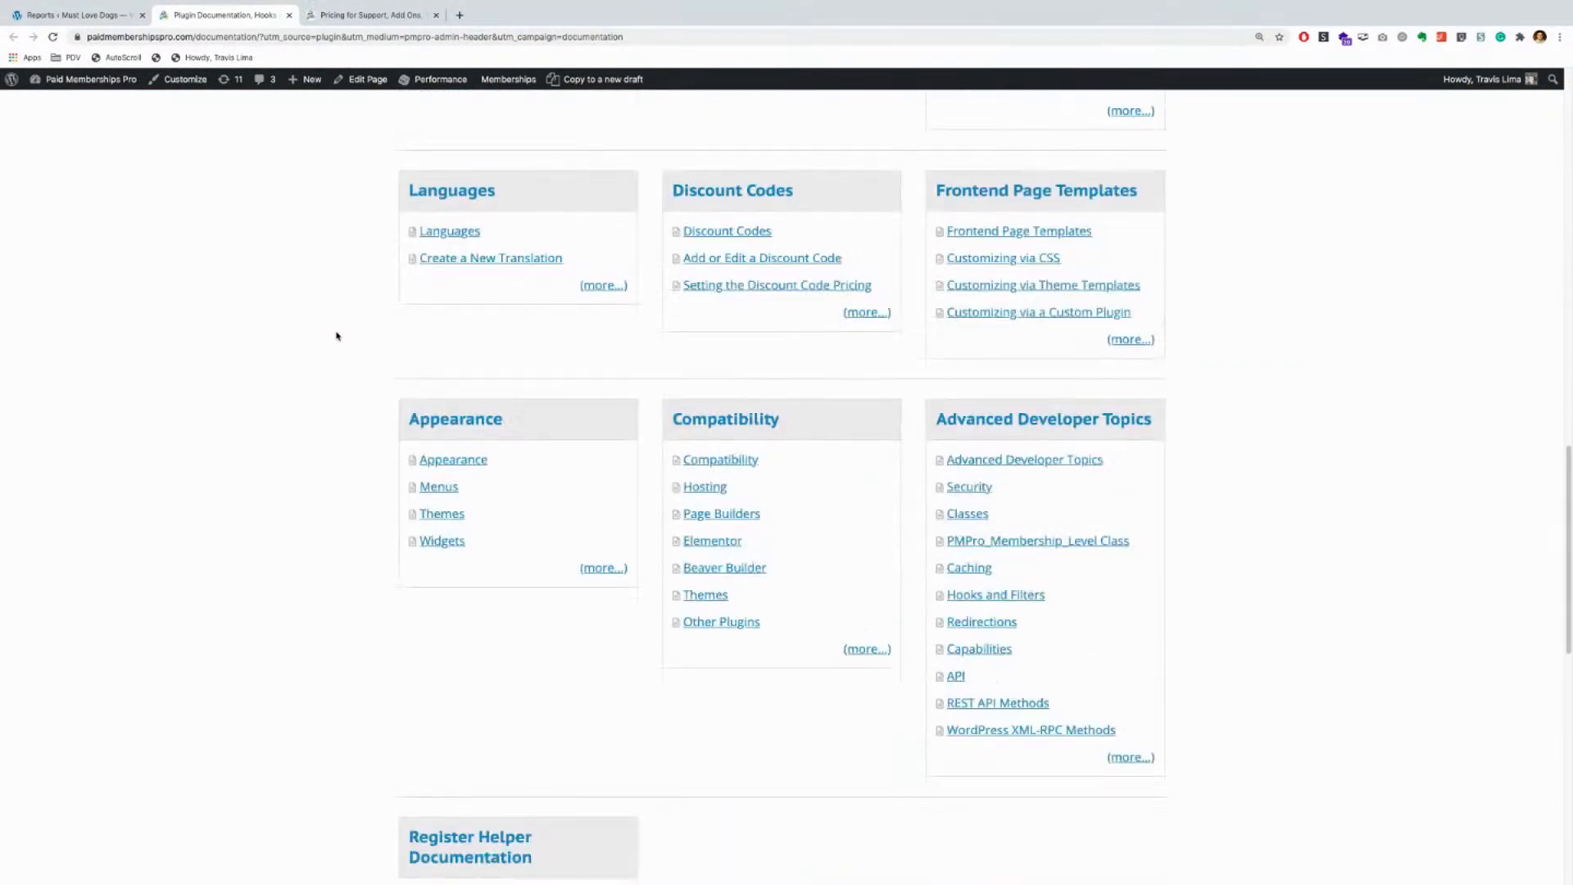
{"action": "scroll", "coordinate": [337, 335], "scroll_direction": "up", "scroll_amount": 10}
{"action": "key", "text": "ctrl+Tab"}
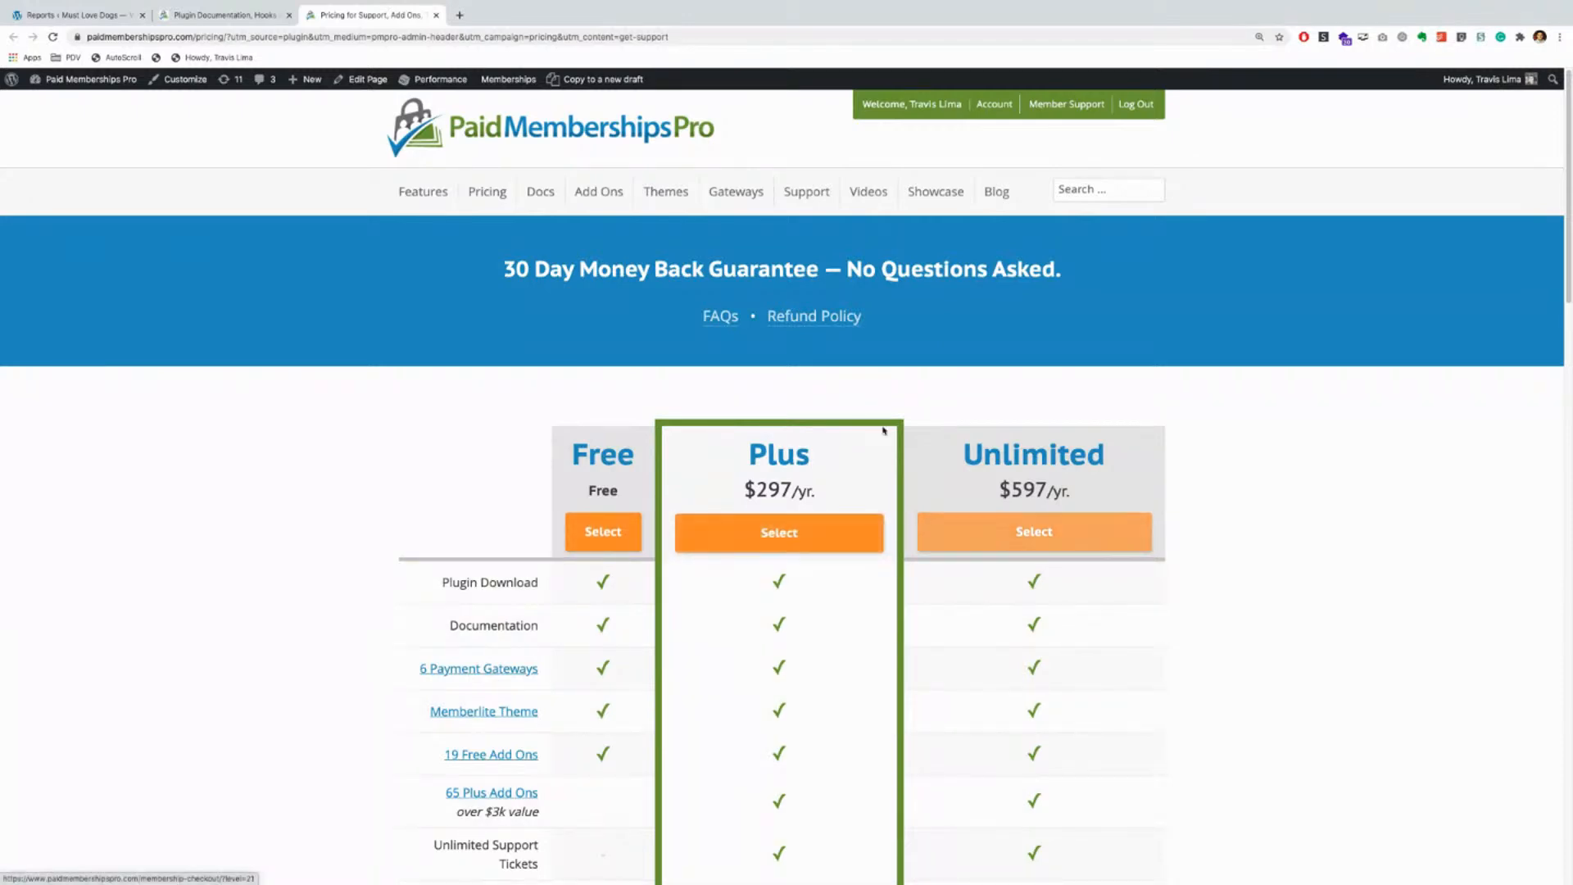
{"action": "left_click", "coordinate": [436, 14]}
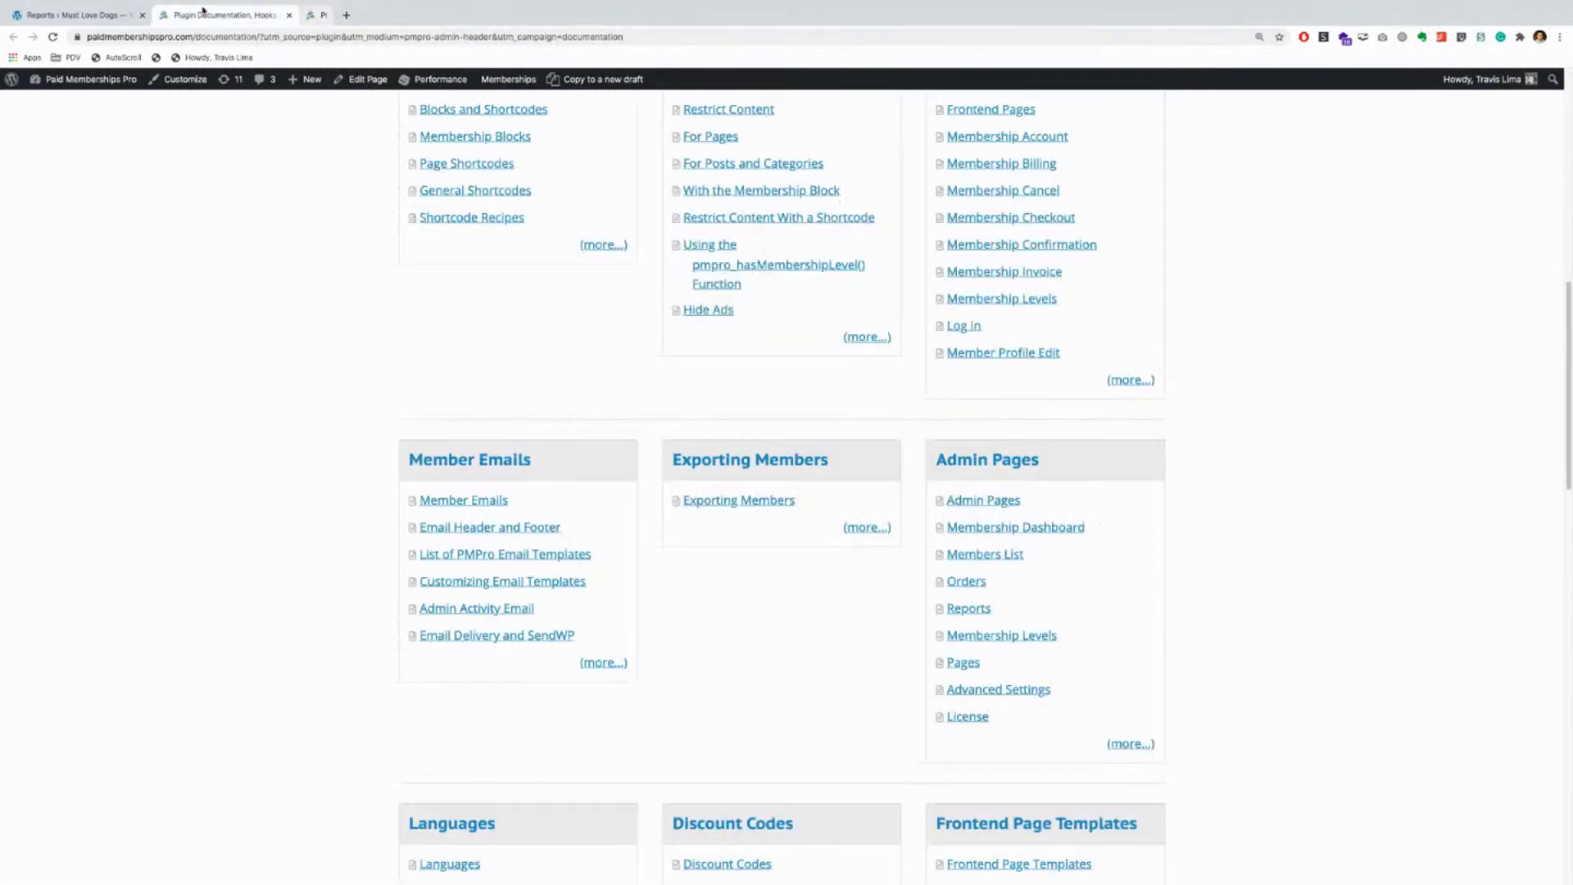
{"action": "left_click", "coordinate": [288, 15]}
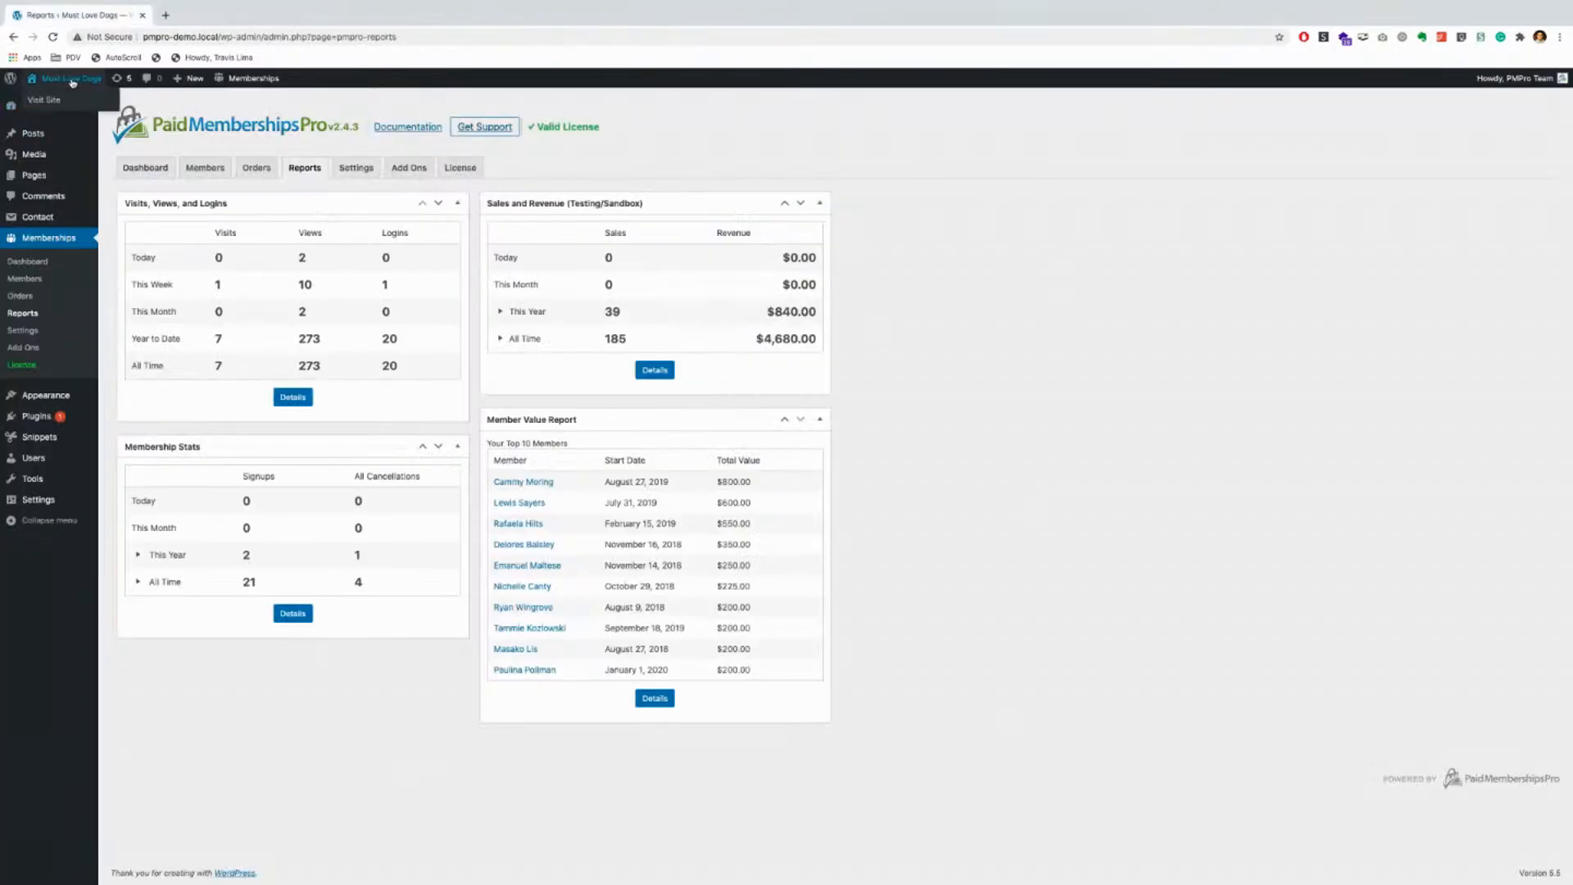
Step: Visit the Must Love Dogs front page, select Beginner, and back out of the certificate warning
{"action": "left_click", "coordinate": [57, 101]}
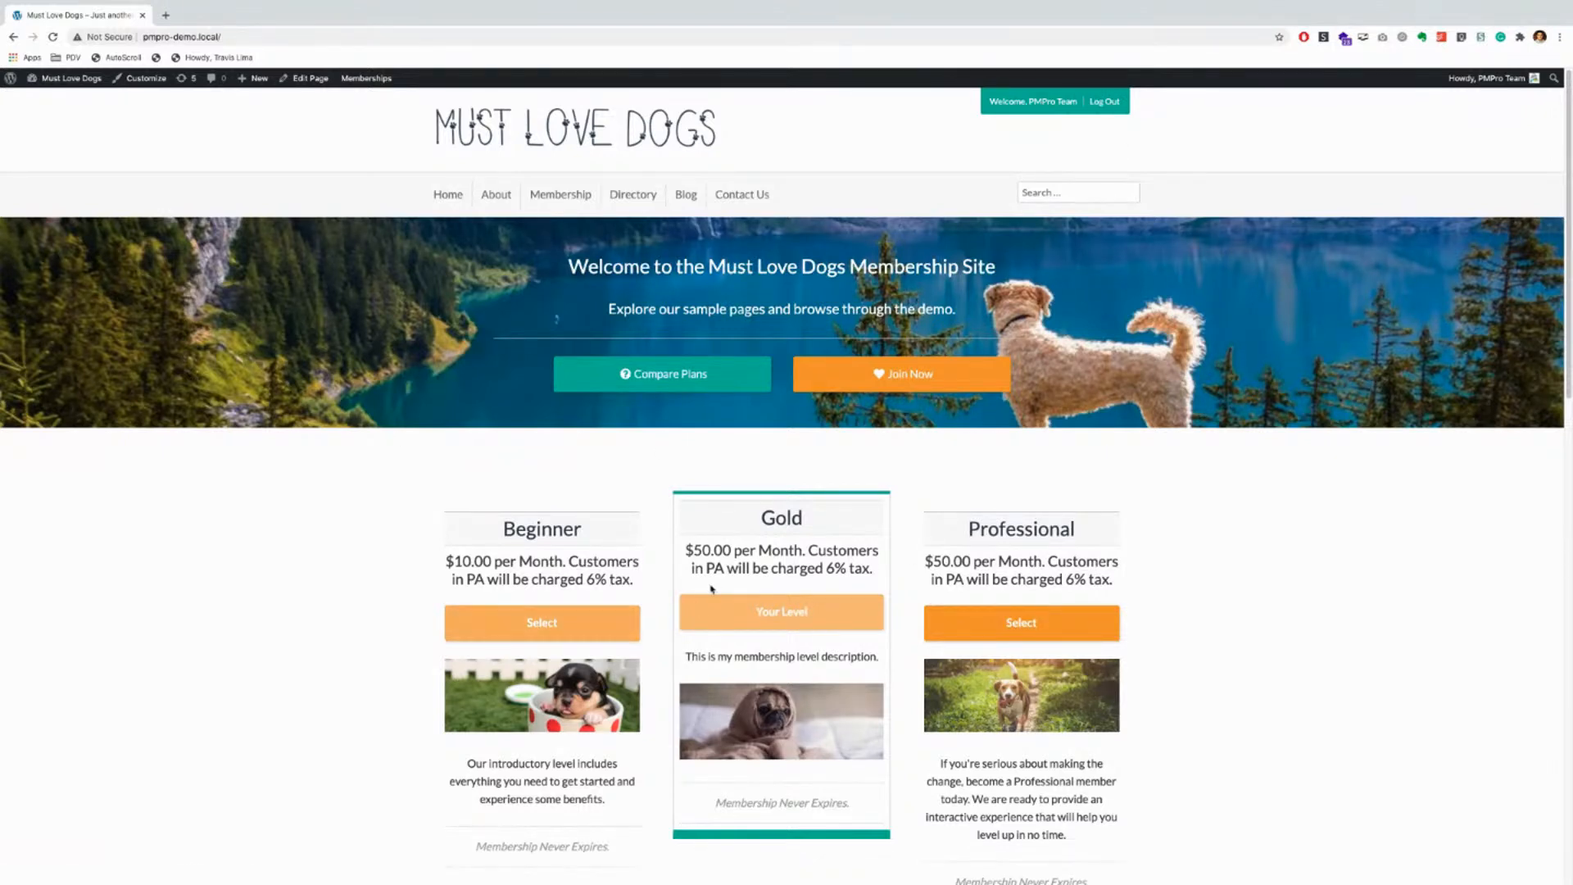
{"action": "scroll", "coordinate": [673, 426], "scroll_direction": "down", "scroll_amount": 1}
{"action": "scroll", "coordinate": [668, 432], "scroll_direction": "up", "scroll_amount": 1}
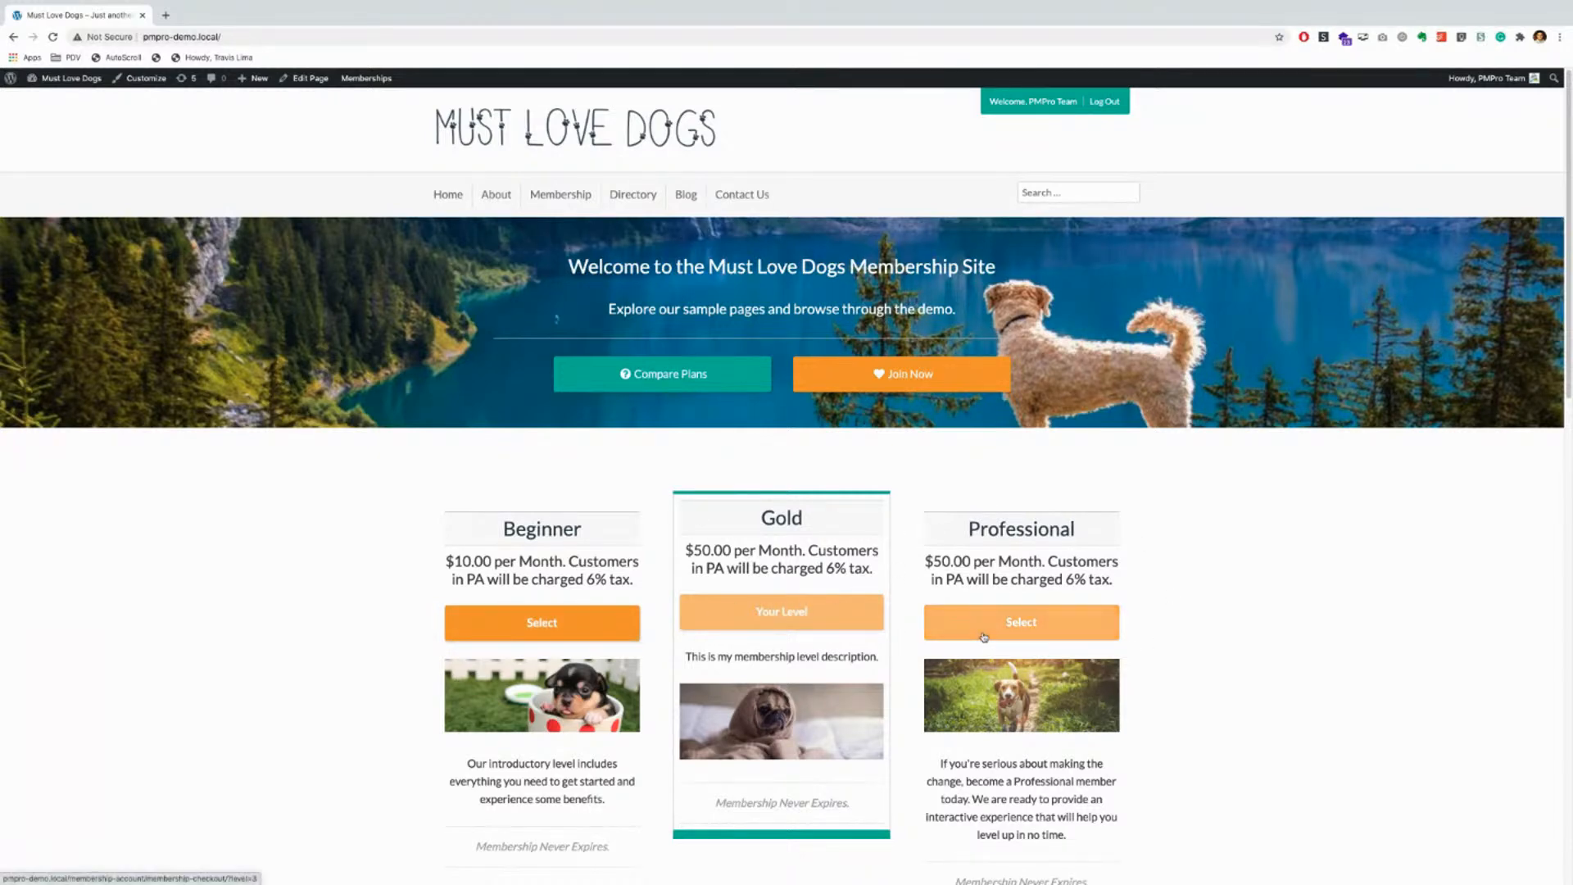
{"action": "scroll", "coordinate": [556, 627], "scroll_direction": "down", "scroll_amount": 2}
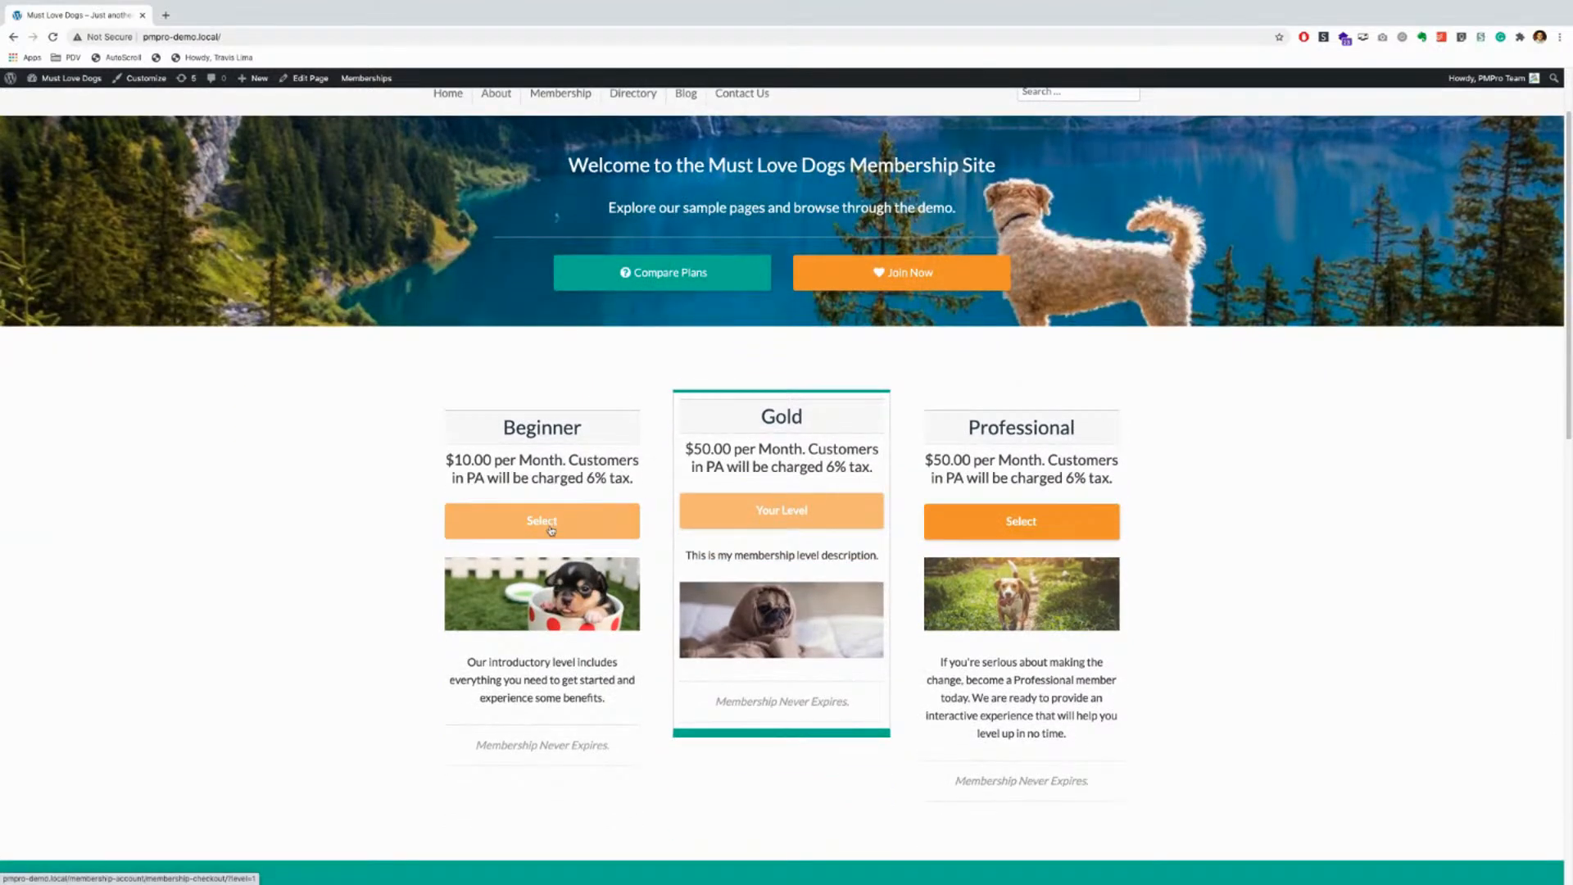
{"action": "left_click", "coordinate": [552, 531]}
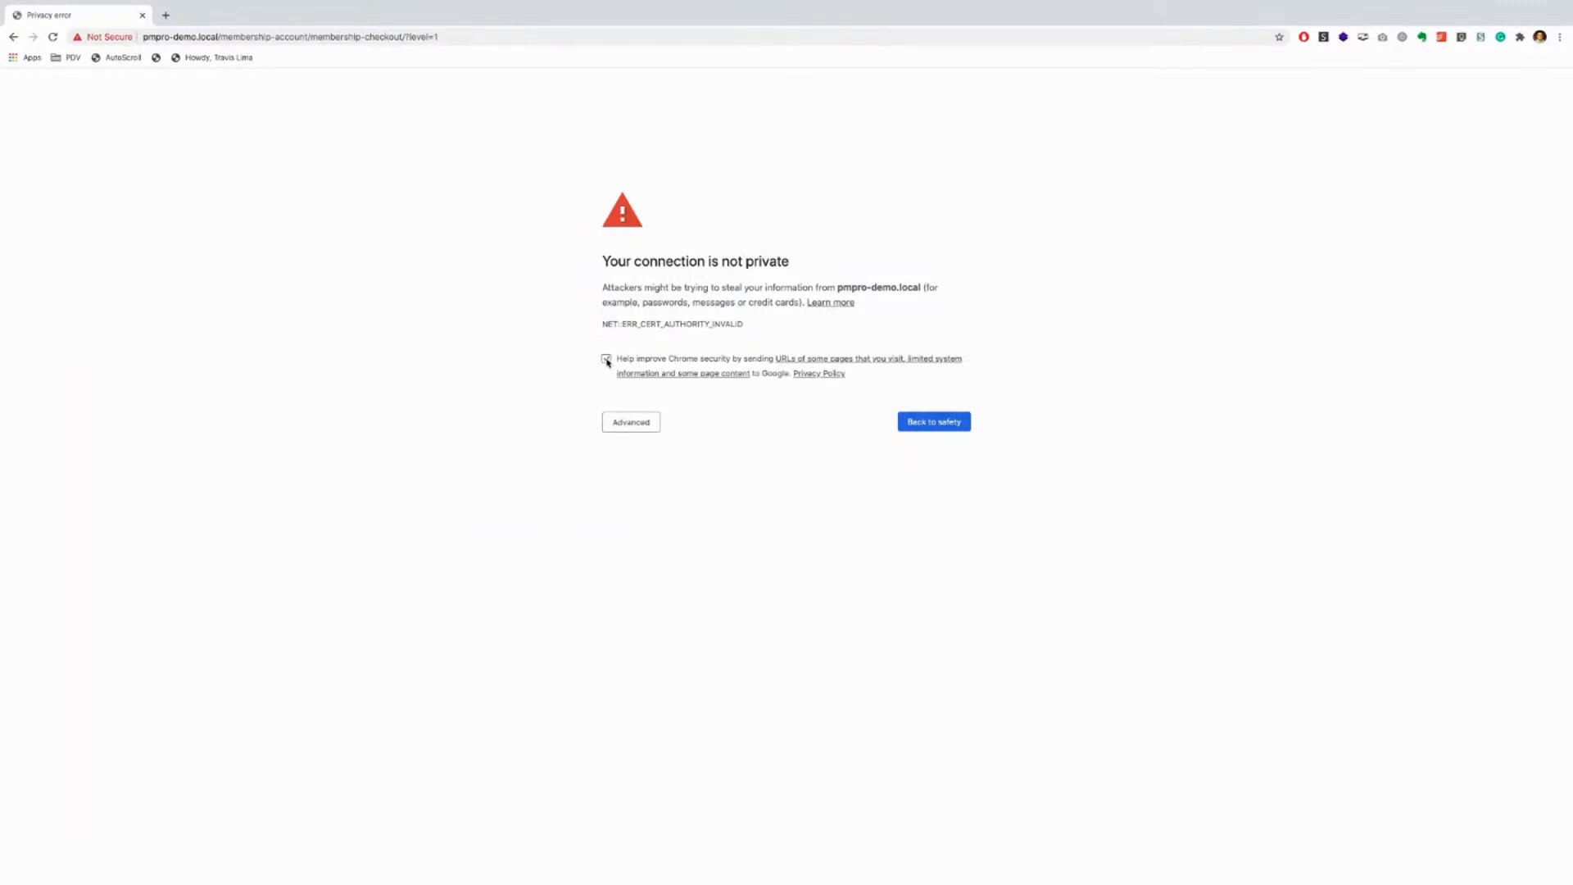
{"action": "left_click", "coordinate": [931, 426]}
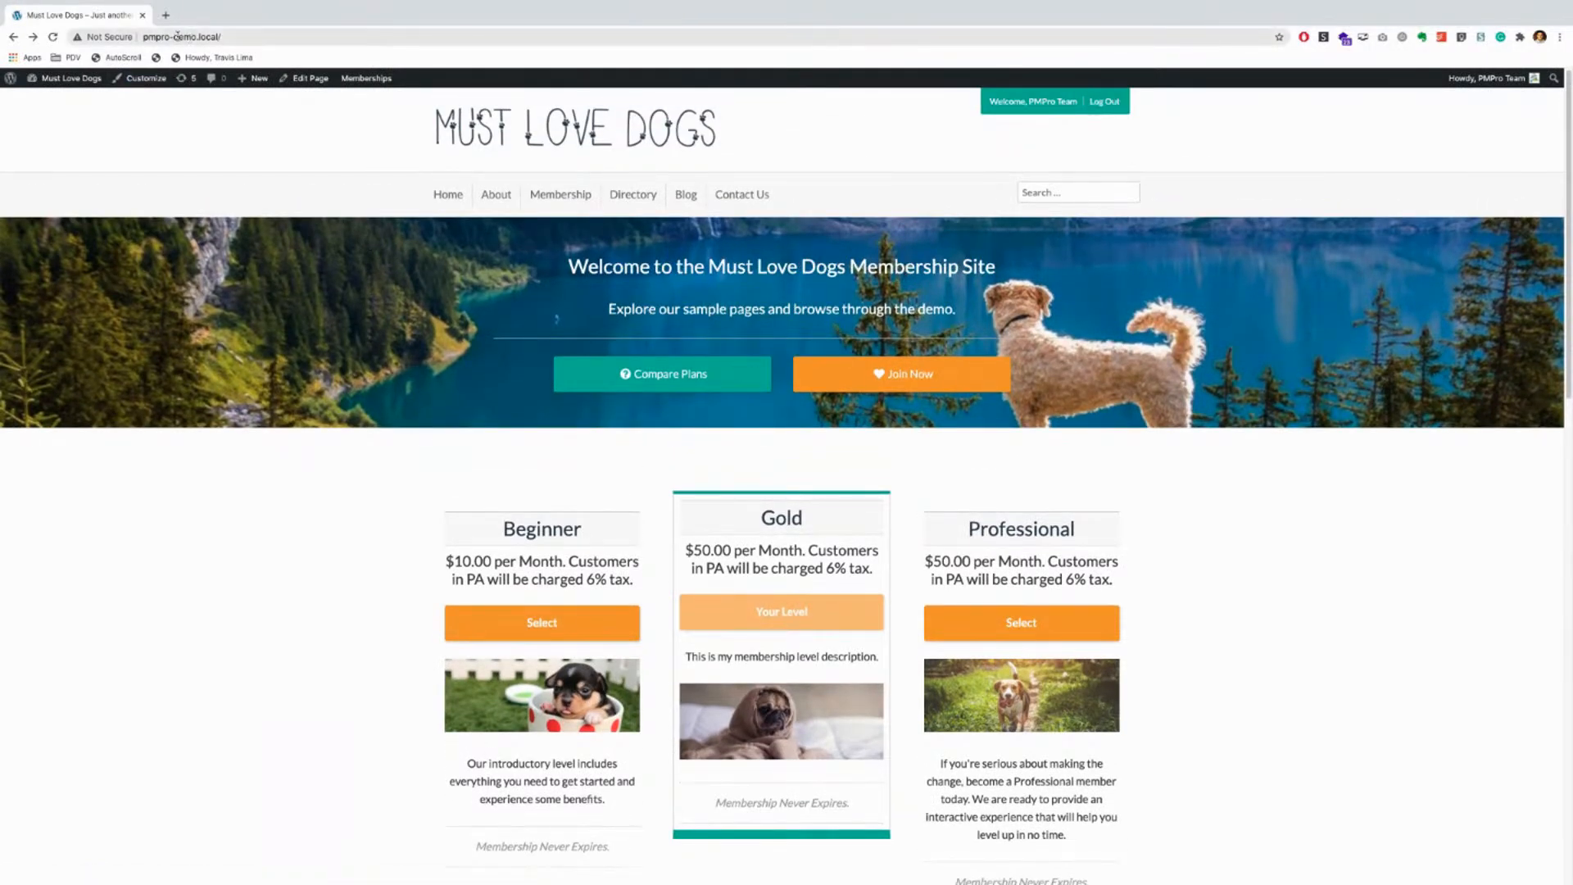
Step: Log out, return home, select Beginner, and proceed past the certificate warning to checkout
{"action": "left_click", "coordinate": [1112, 102]}
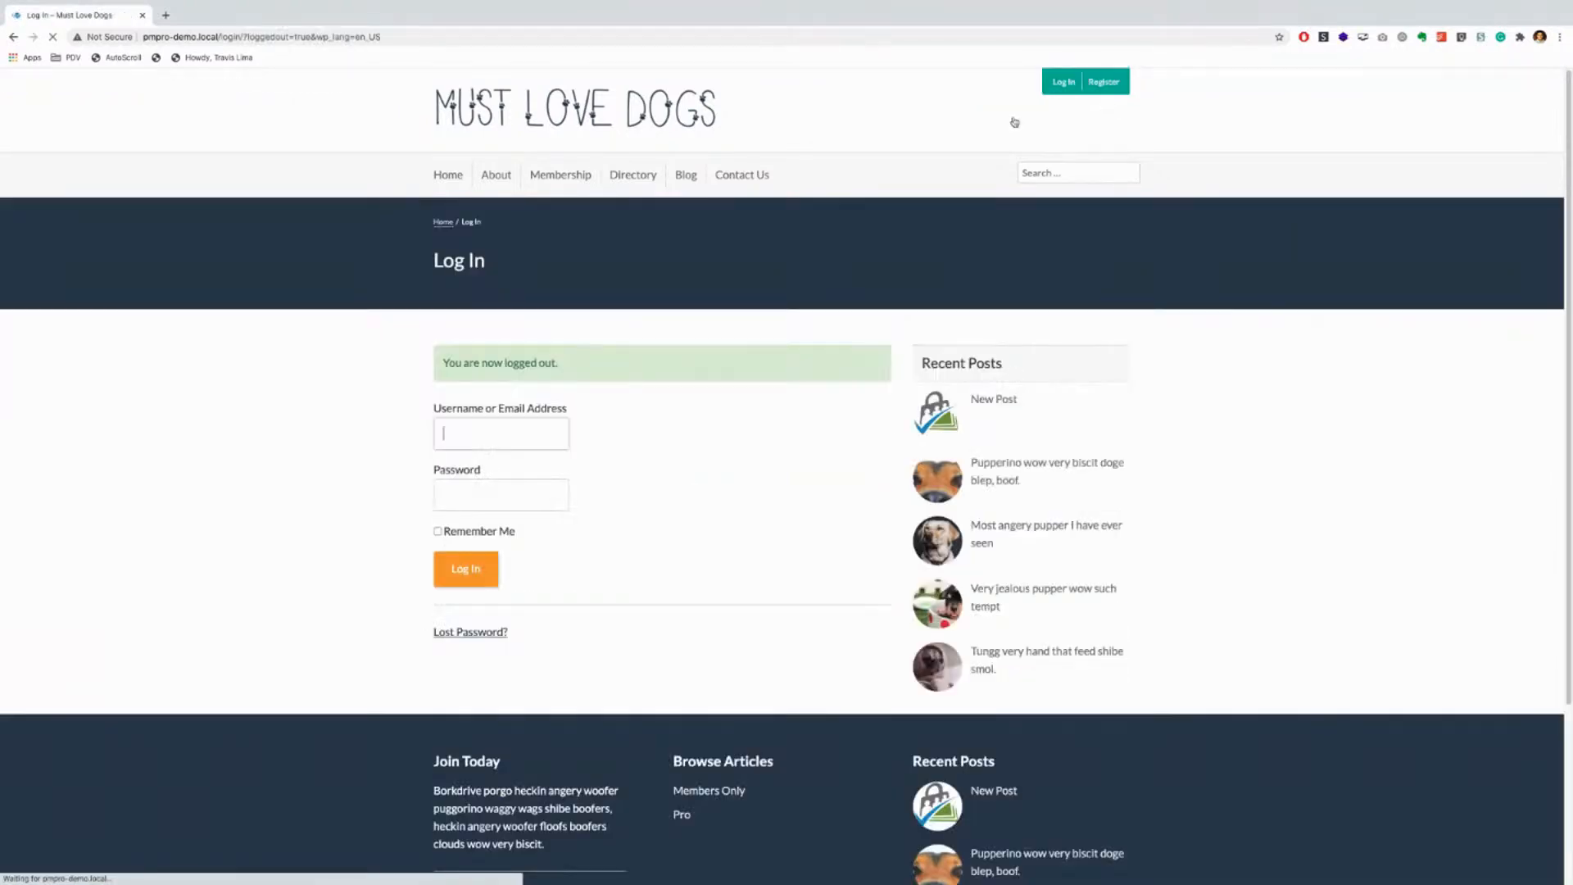
{"action": "left_click", "coordinate": [448, 177]}
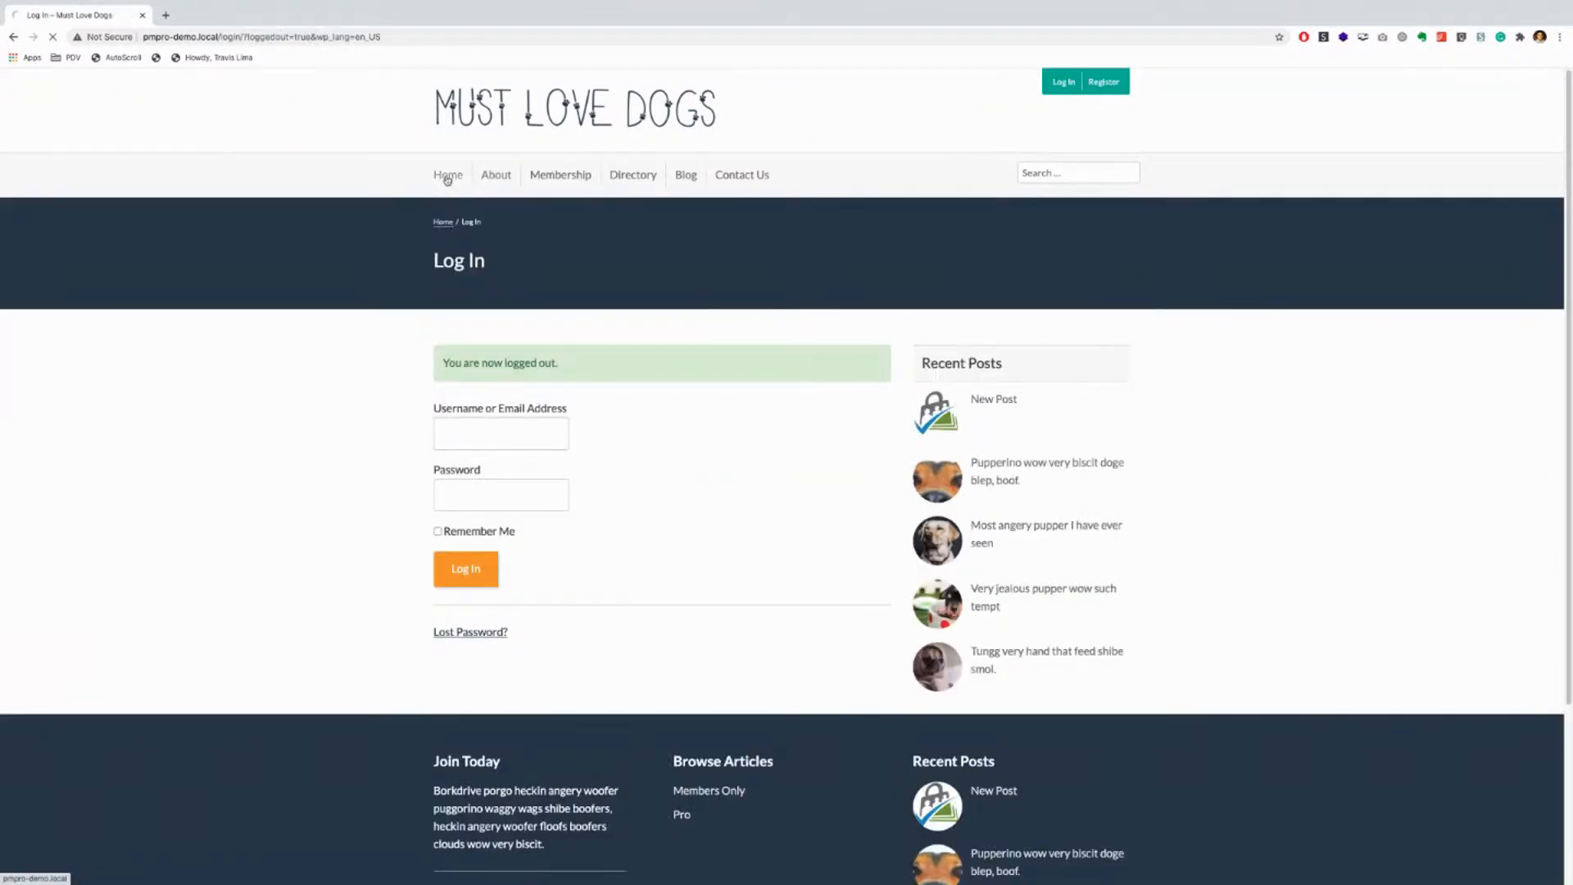
{"action": "scroll", "coordinate": [271, 379], "scroll_direction": "down", "scroll_amount": 1}
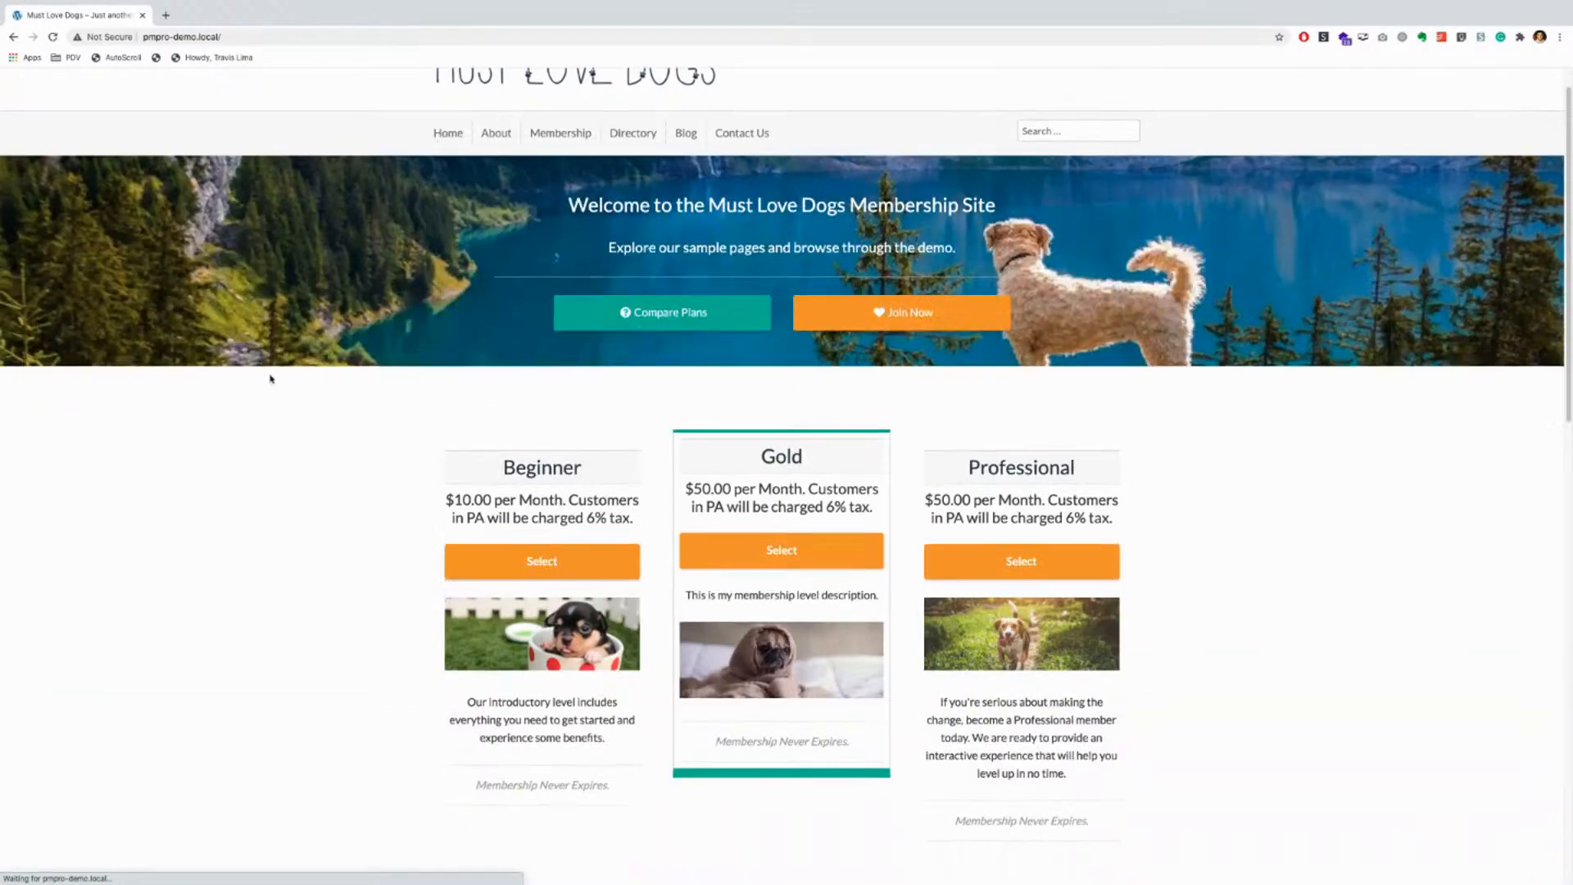
{"action": "scroll", "coordinate": [272, 379], "scroll_direction": "down", "scroll_amount": 1}
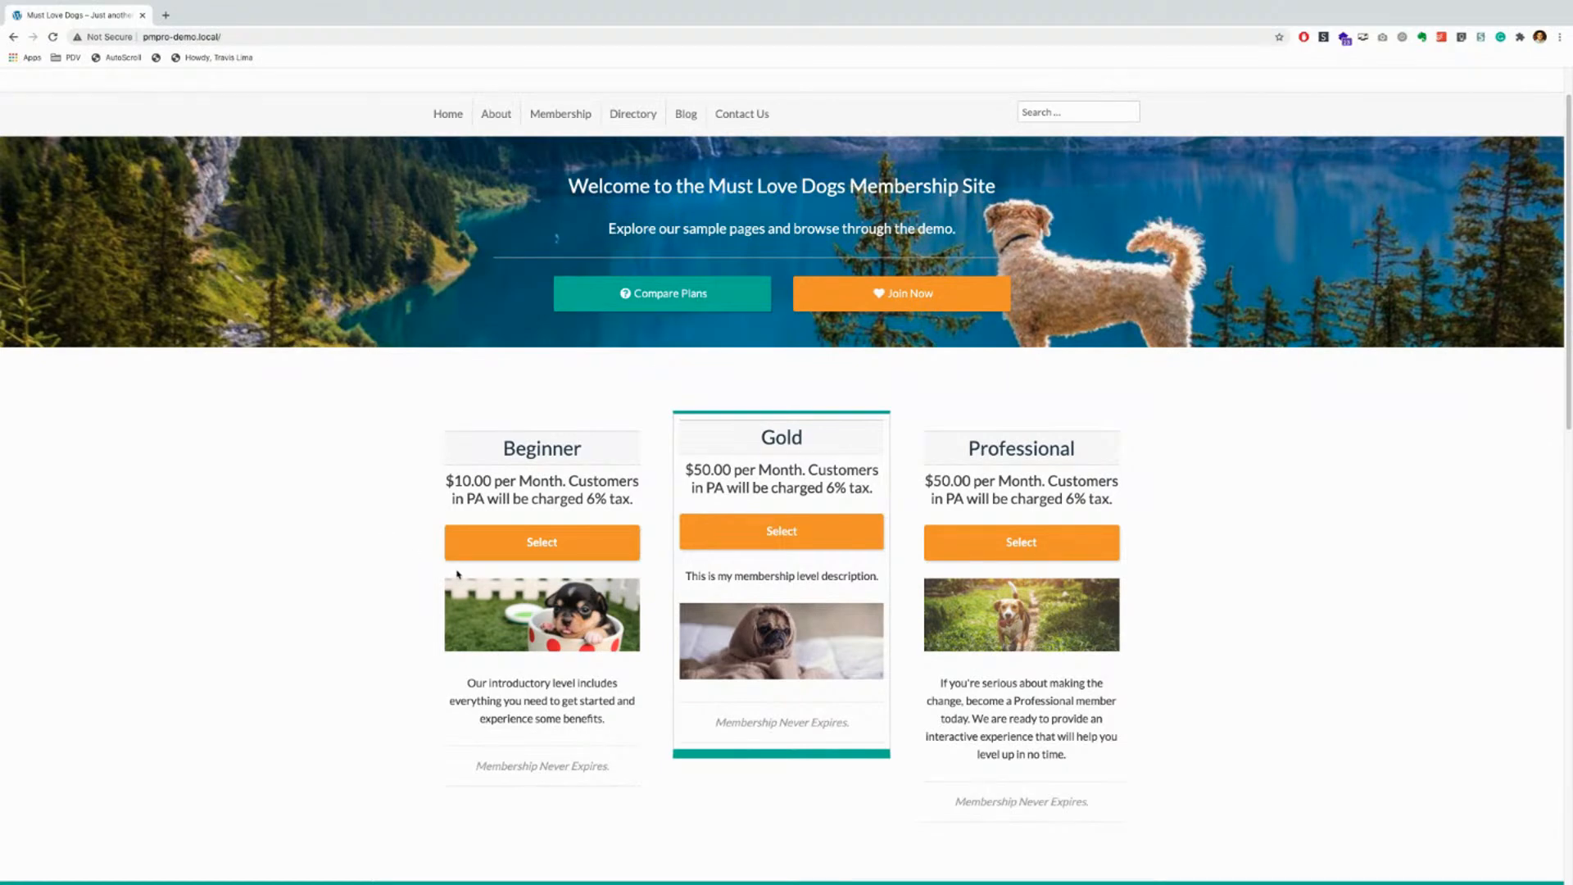
{"action": "scroll", "coordinate": [979, 500], "scroll_direction": "up", "scroll_amount": 1}
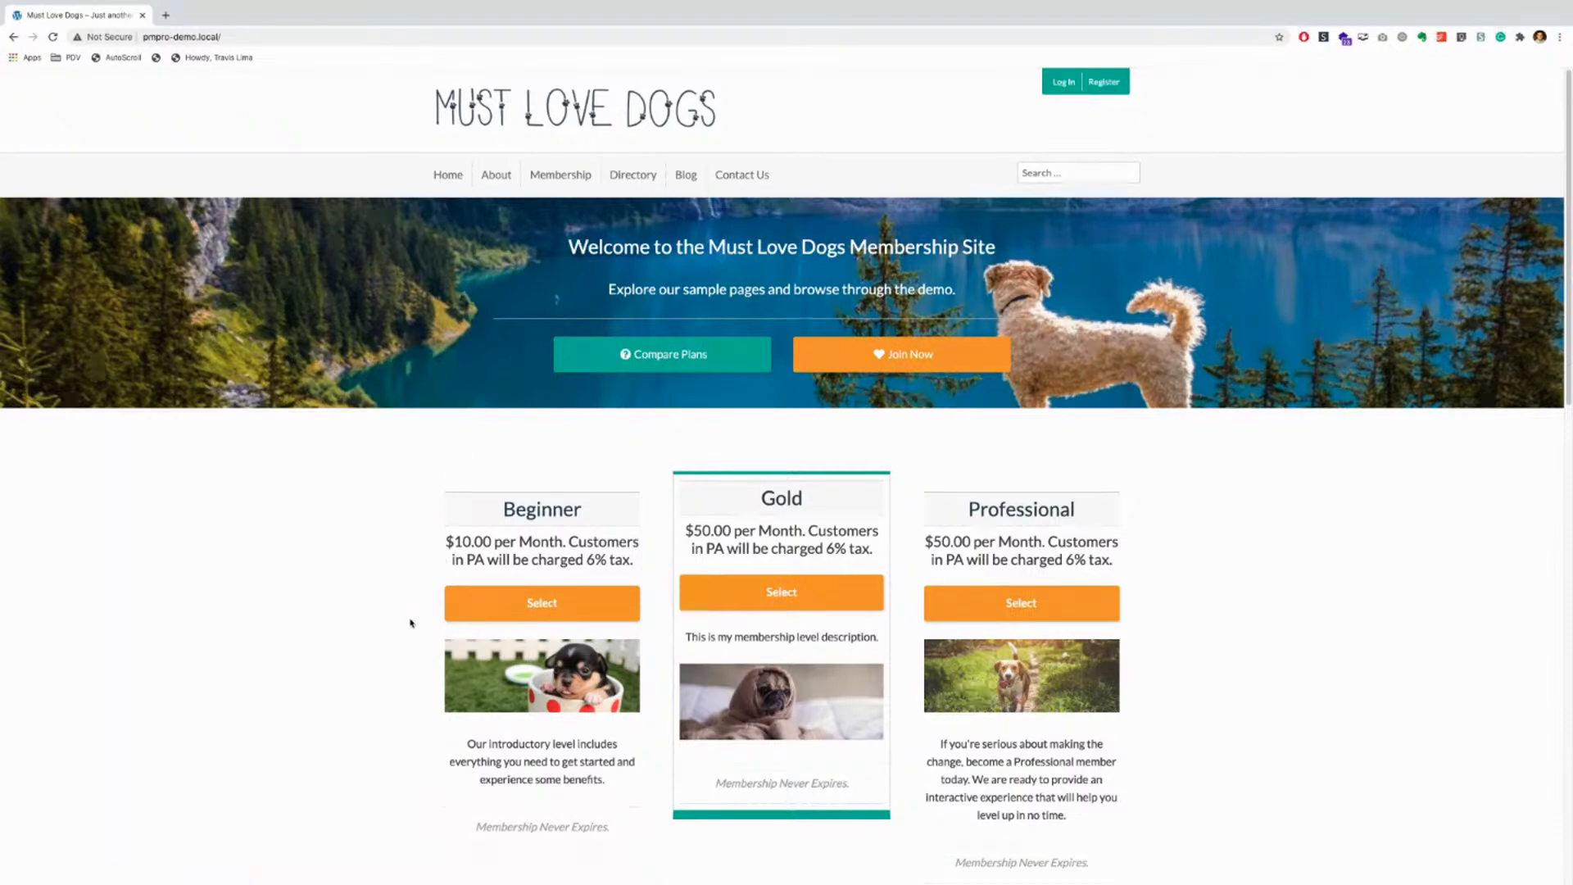
{"action": "left_click", "coordinate": [572, 605]}
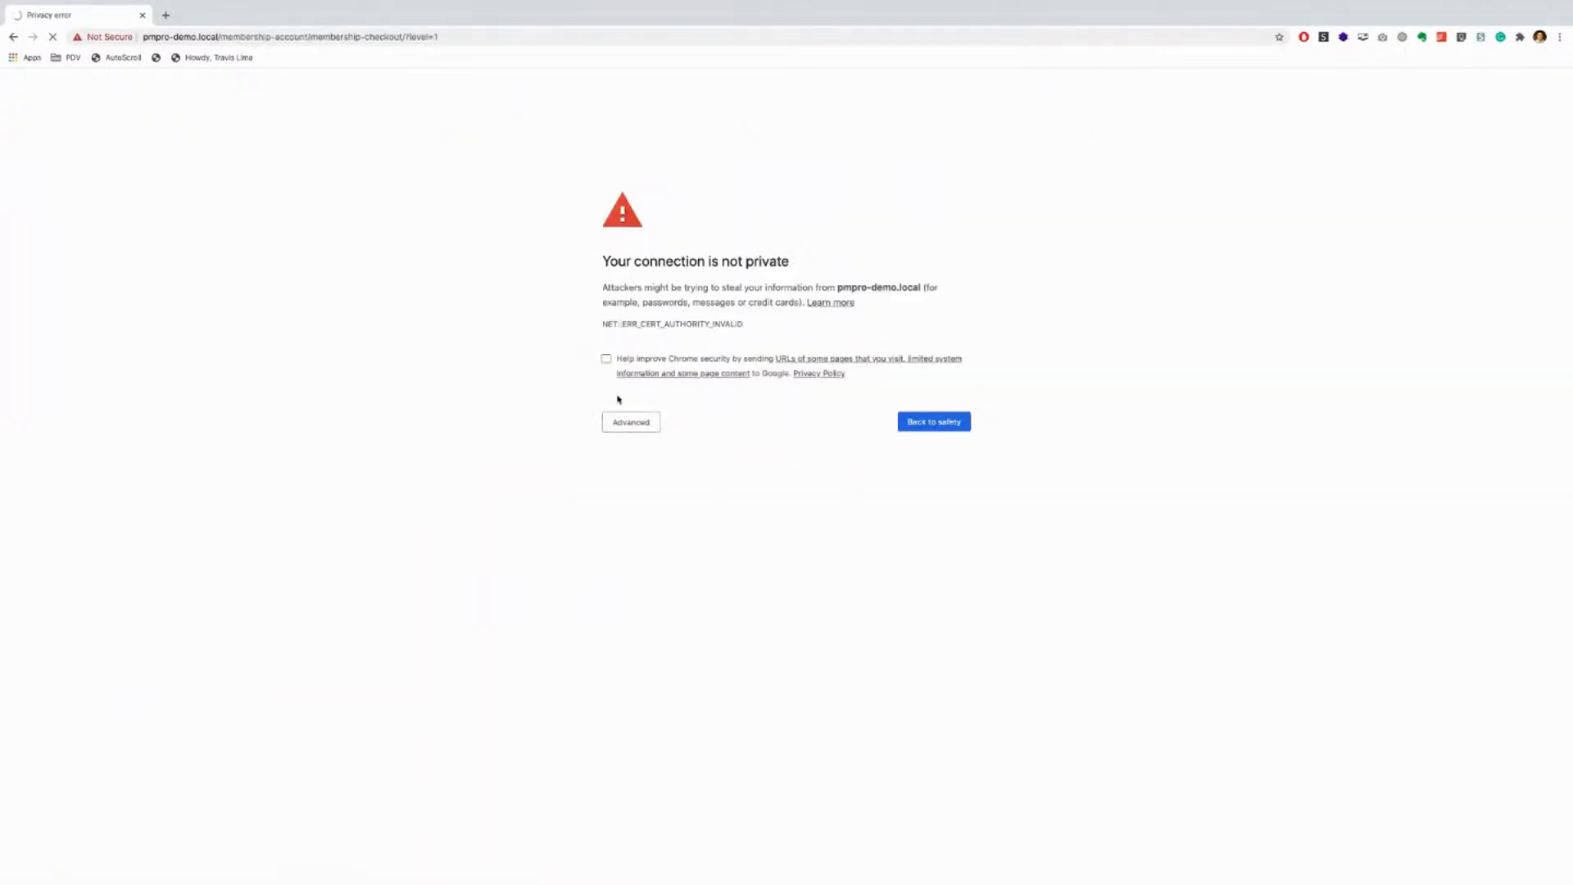
{"action": "left_click", "coordinate": [649, 425]}
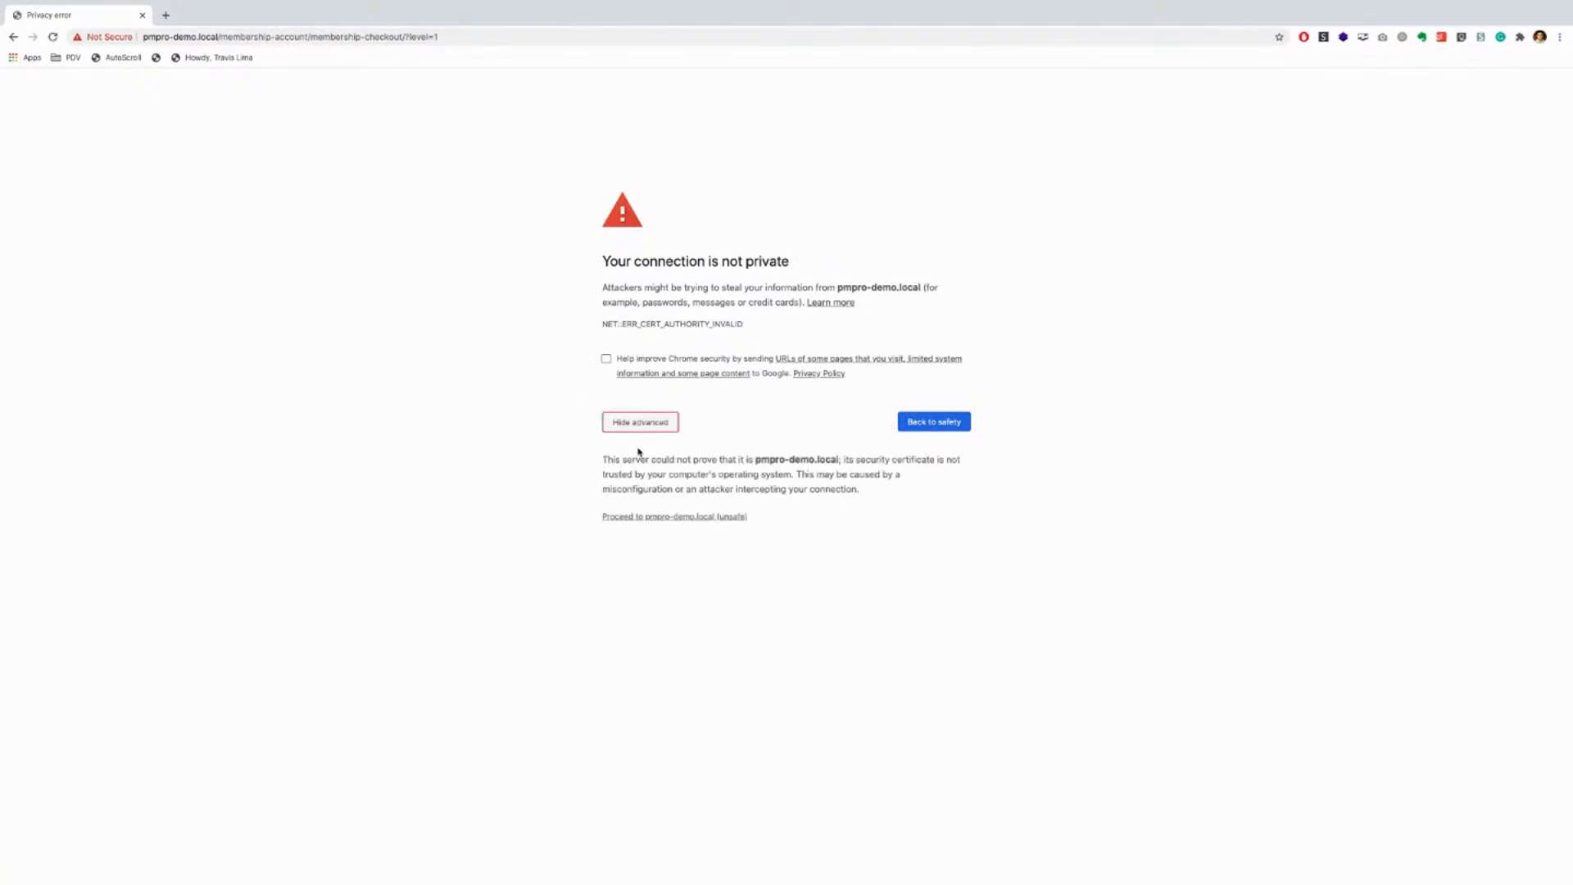
{"action": "left_click", "coordinate": [662, 517]}
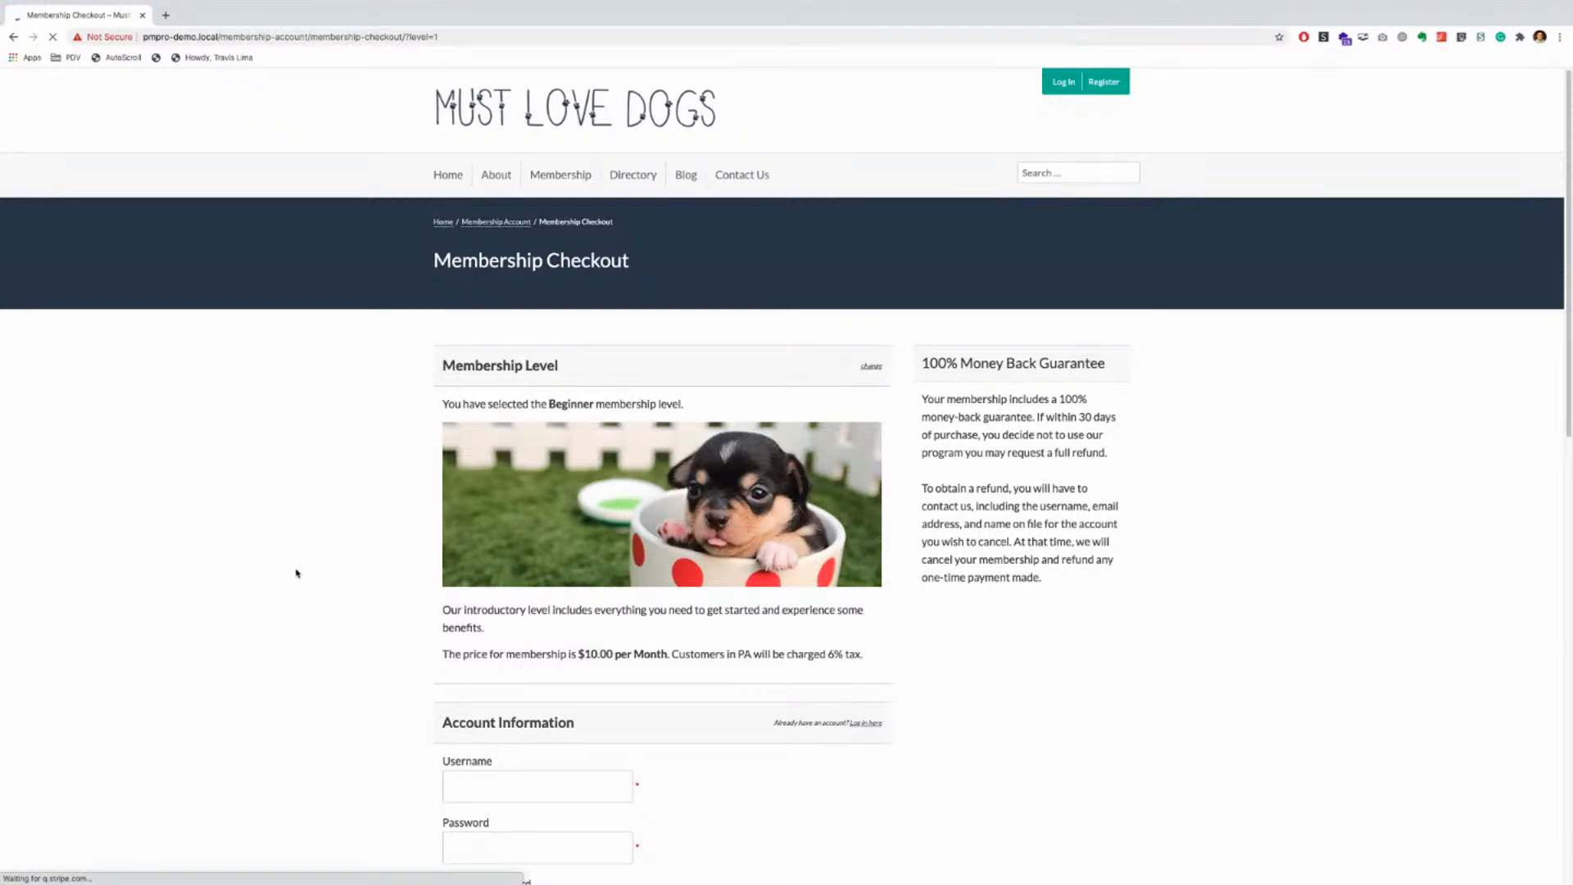
{"action": "scroll", "coordinate": [292, 578], "scroll_direction": "down", "scroll_amount": 1}
{"action": "scroll", "coordinate": [292, 578], "scroll_direction": "down", "scroll_amount": 2}
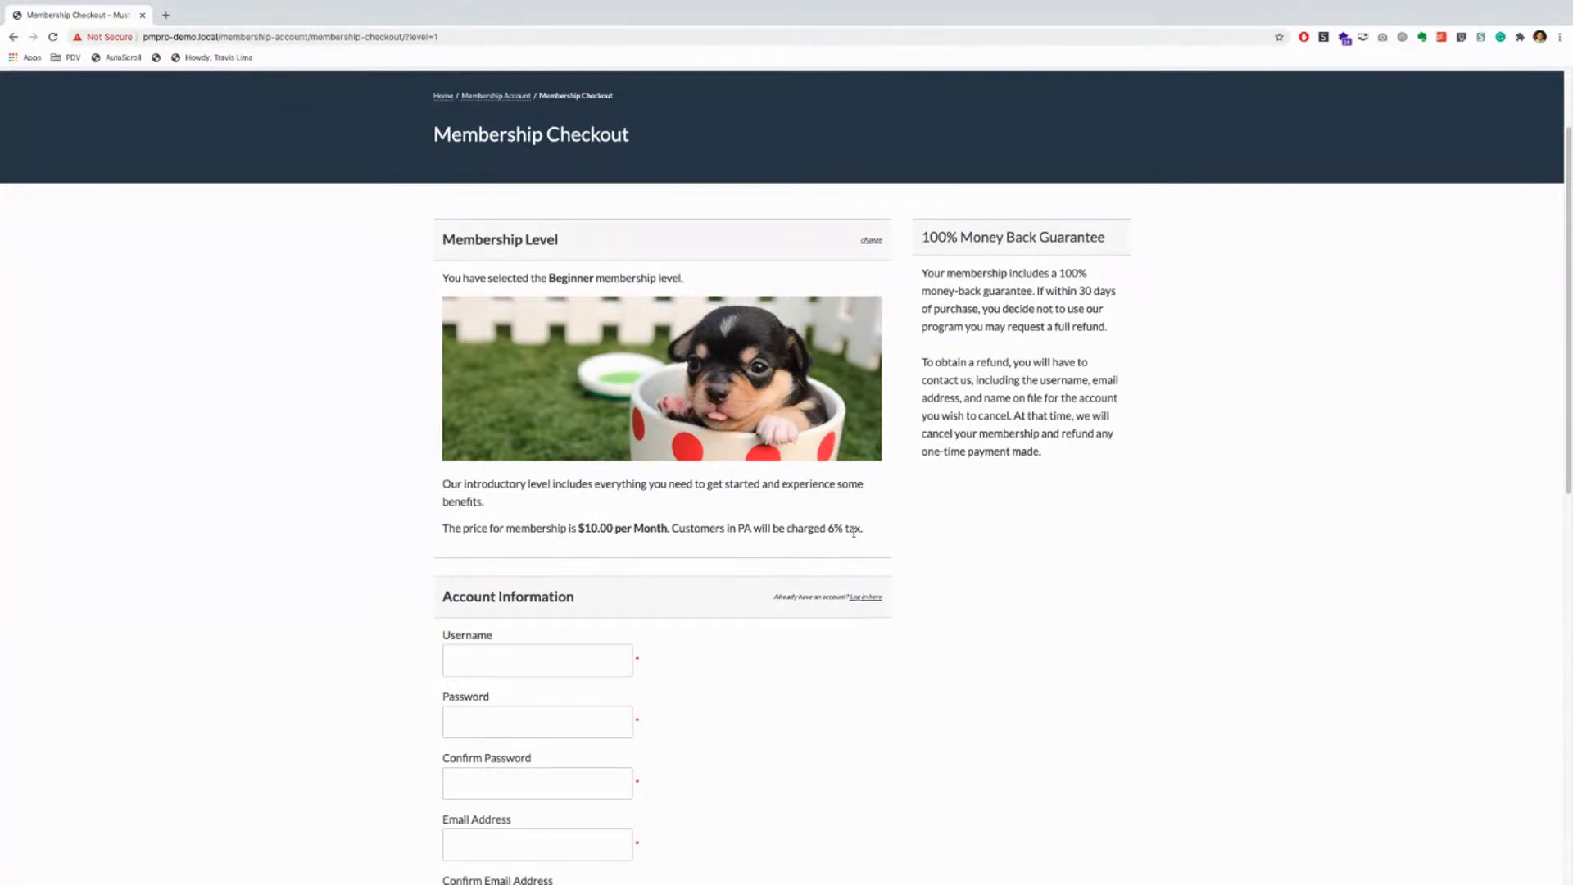
{"action": "scroll", "coordinate": [854, 533], "scroll_direction": "down", "scroll_amount": 1}
{"action": "left_click_drag", "start_coordinate": [439, 275], "coordinate": [685, 278]}
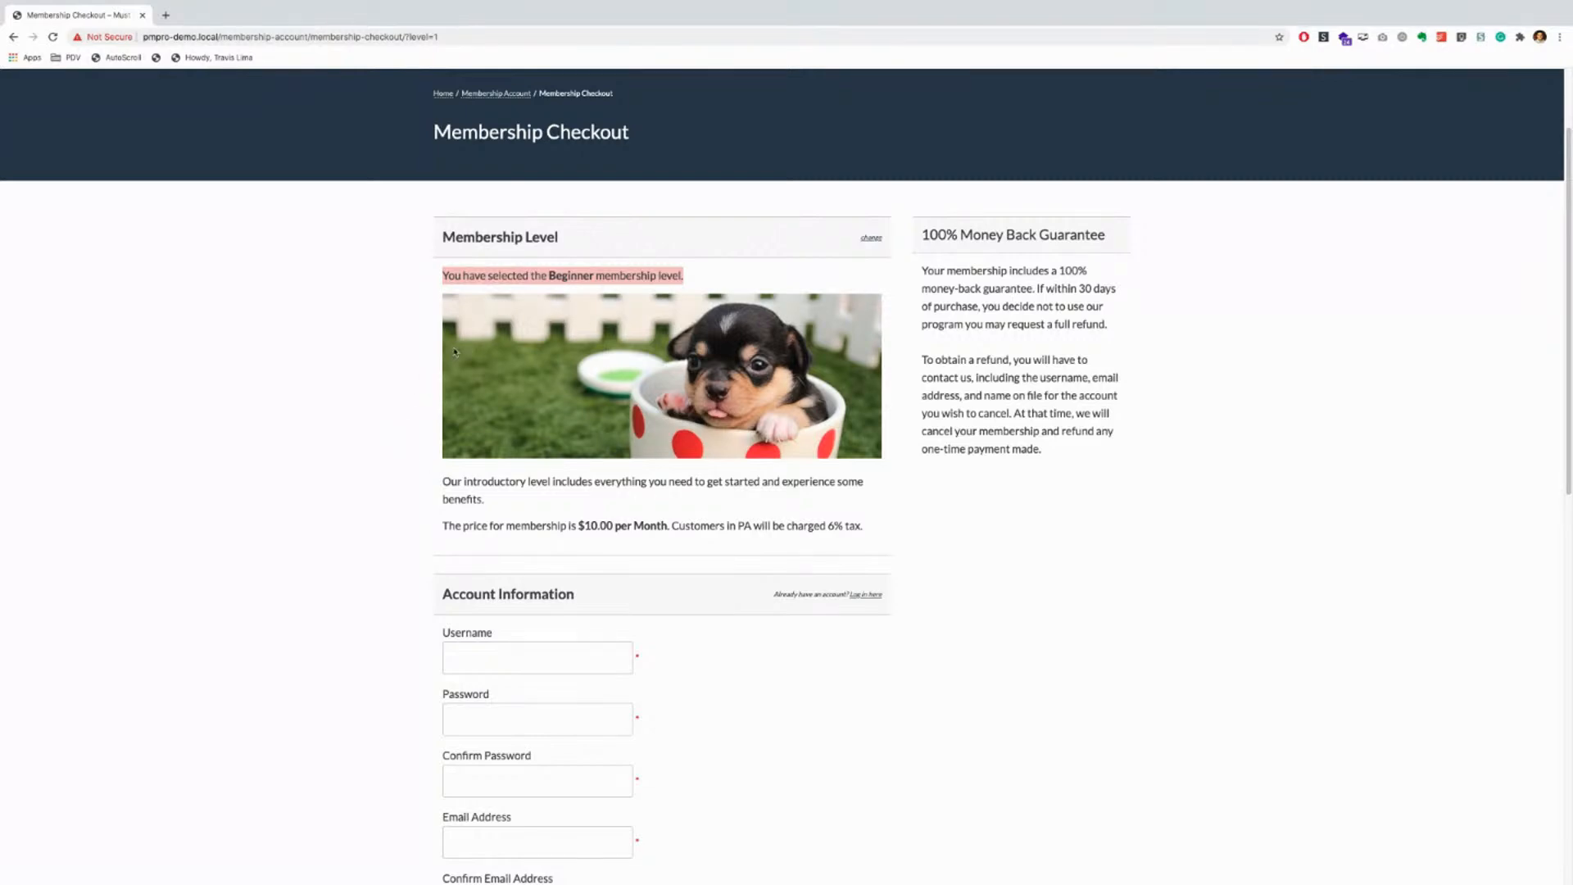
{"action": "scroll", "coordinate": [440, 473], "scroll_direction": "down", "scroll_amount": 1}
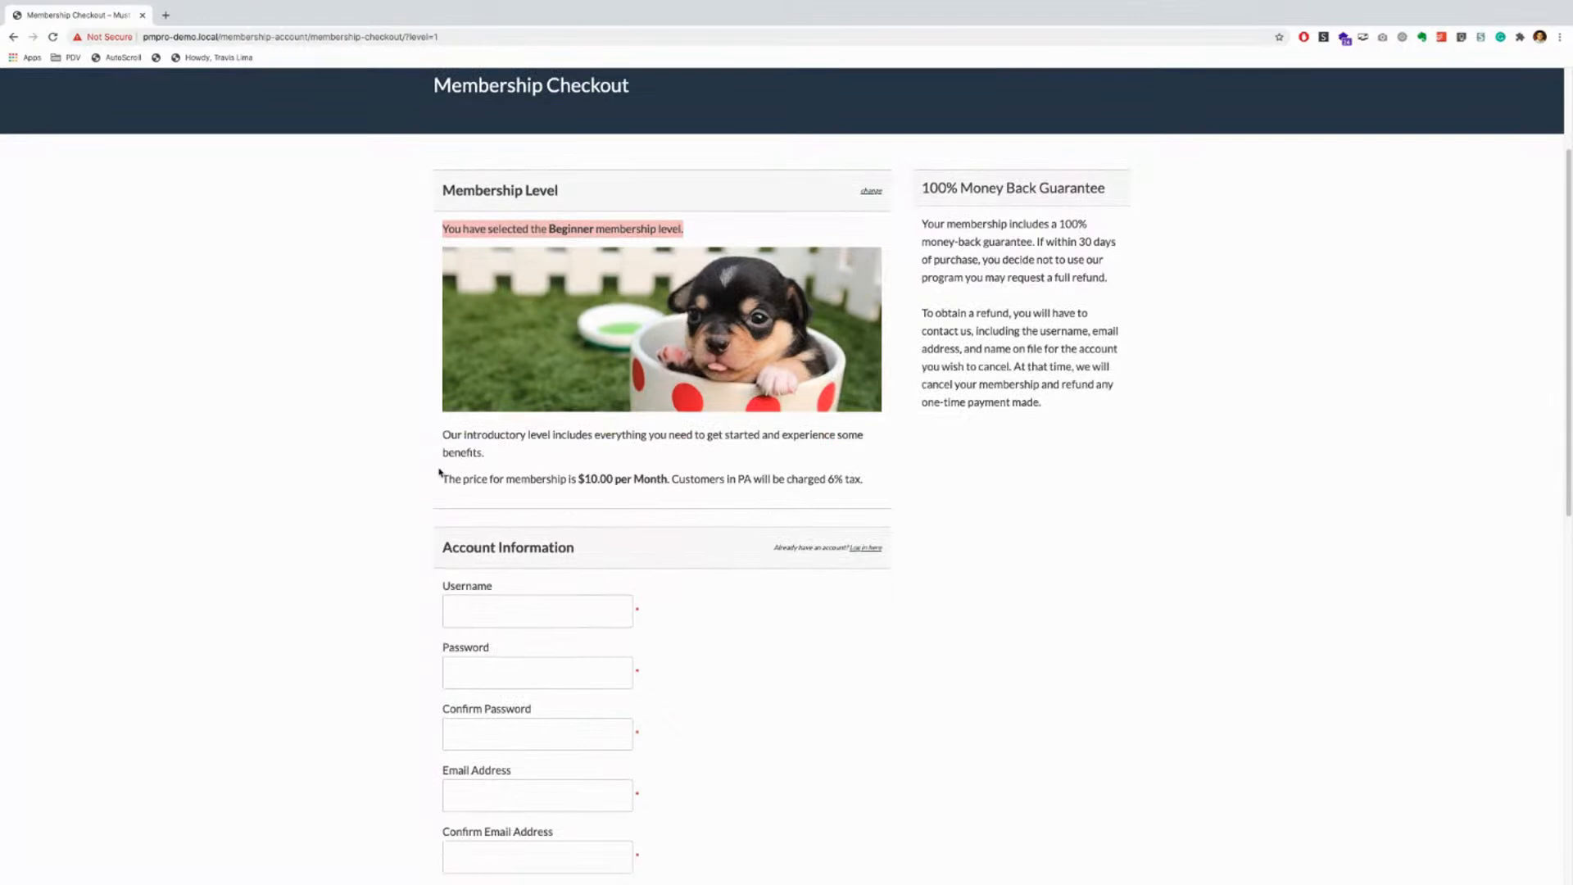
{"action": "left_click_drag", "start_coordinate": [437, 435], "coordinate": [810, 462]}
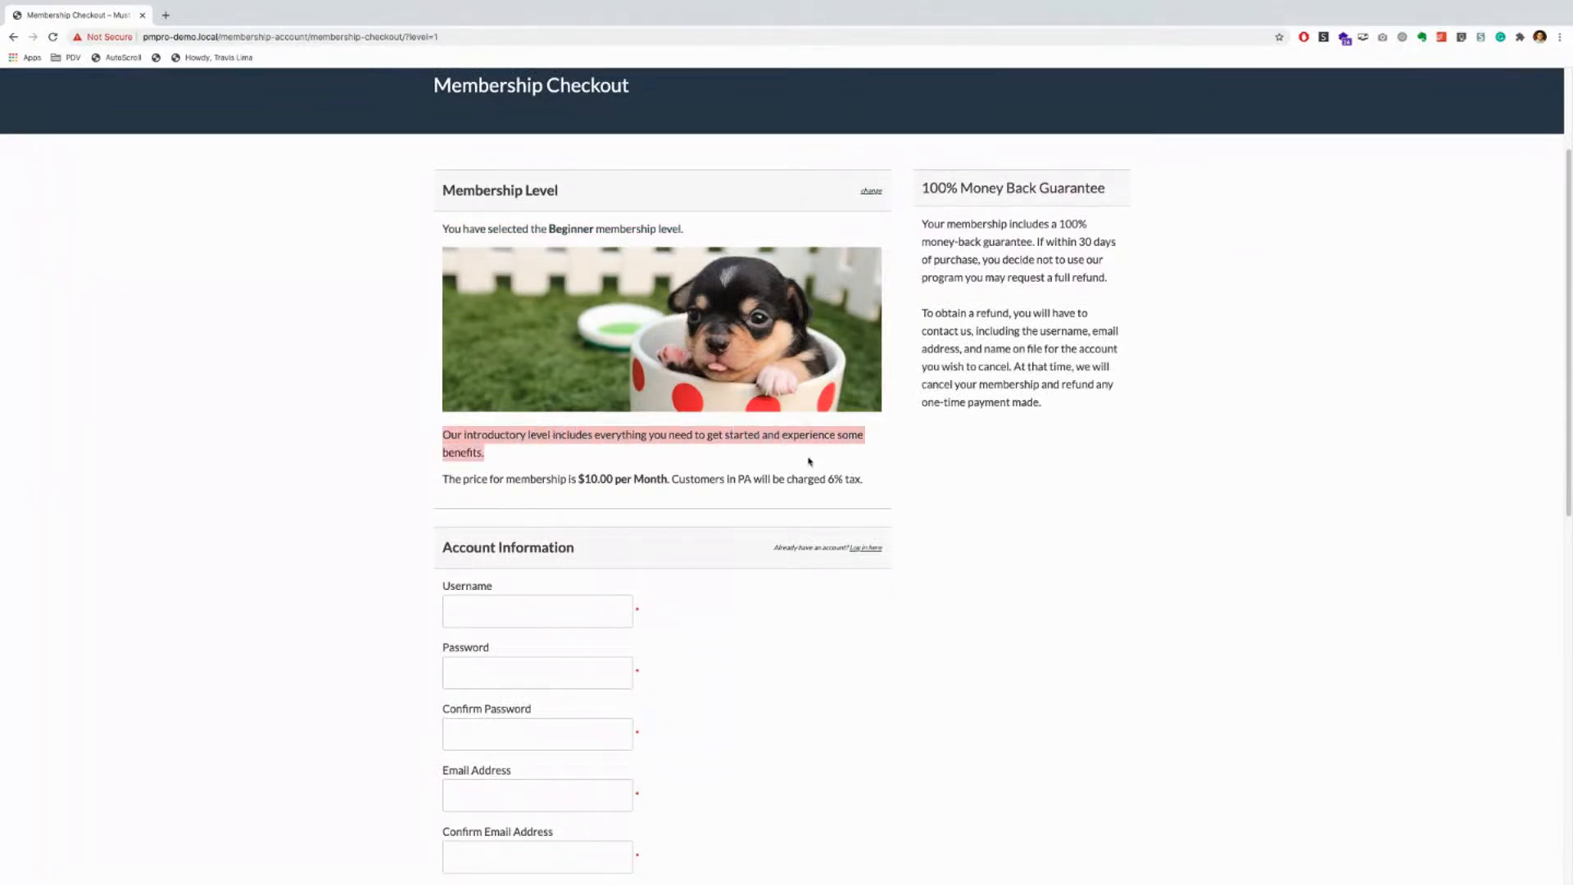
{"action": "left_click", "coordinate": [445, 481]}
{"action": "left_click_drag", "start_coordinate": [578, 477], "coordinate": [669, 478]}
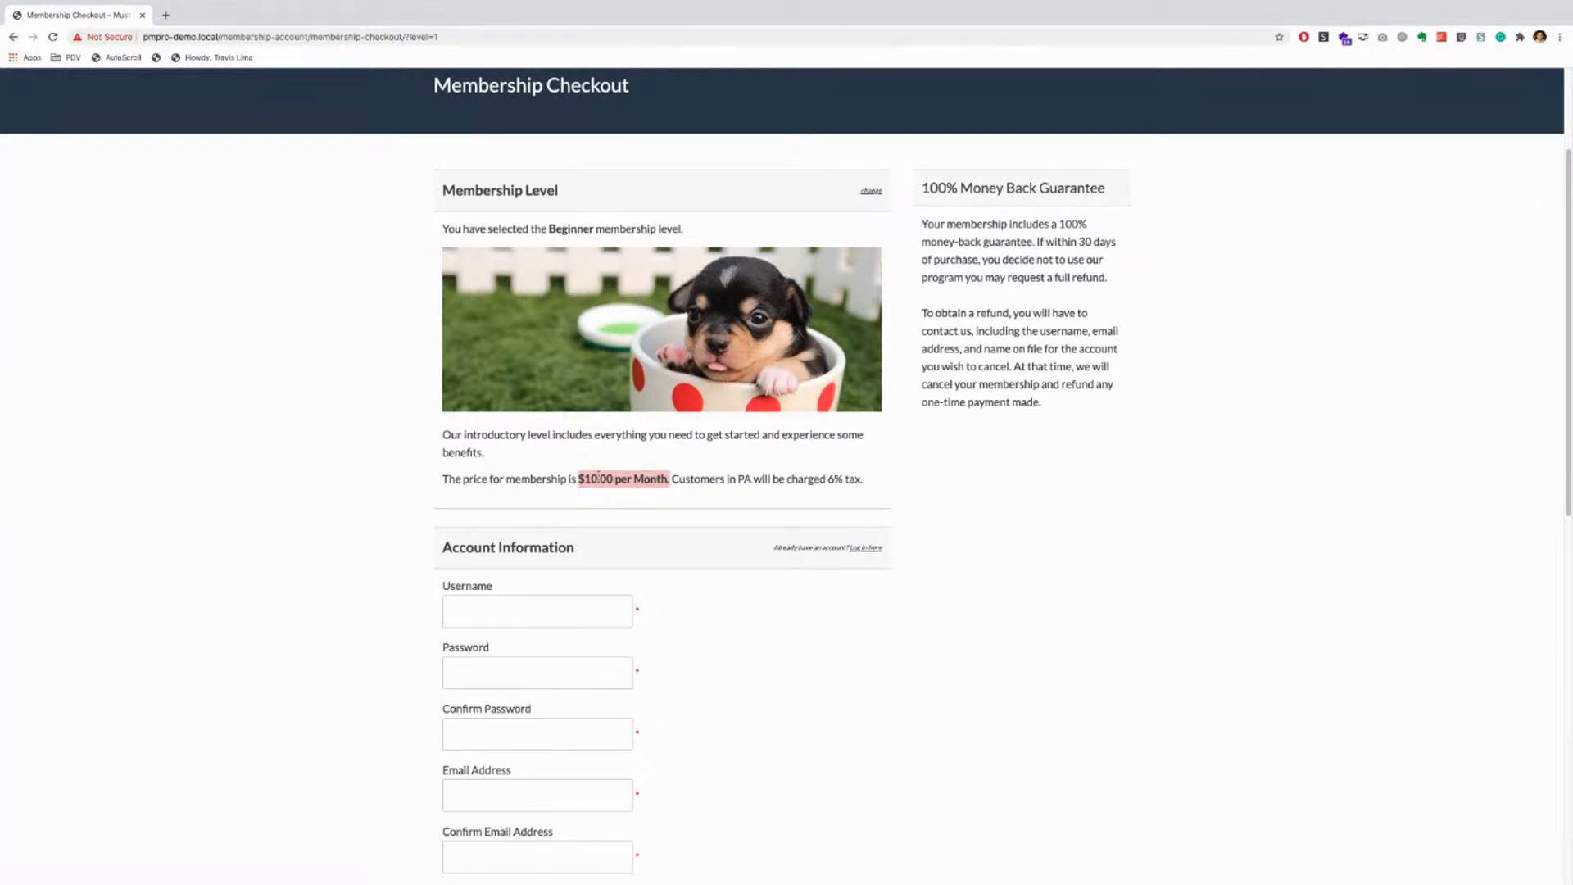
{"action": "left_click_drag", "start_coordinate": [672, 478], "coordinate": [846, 484]}
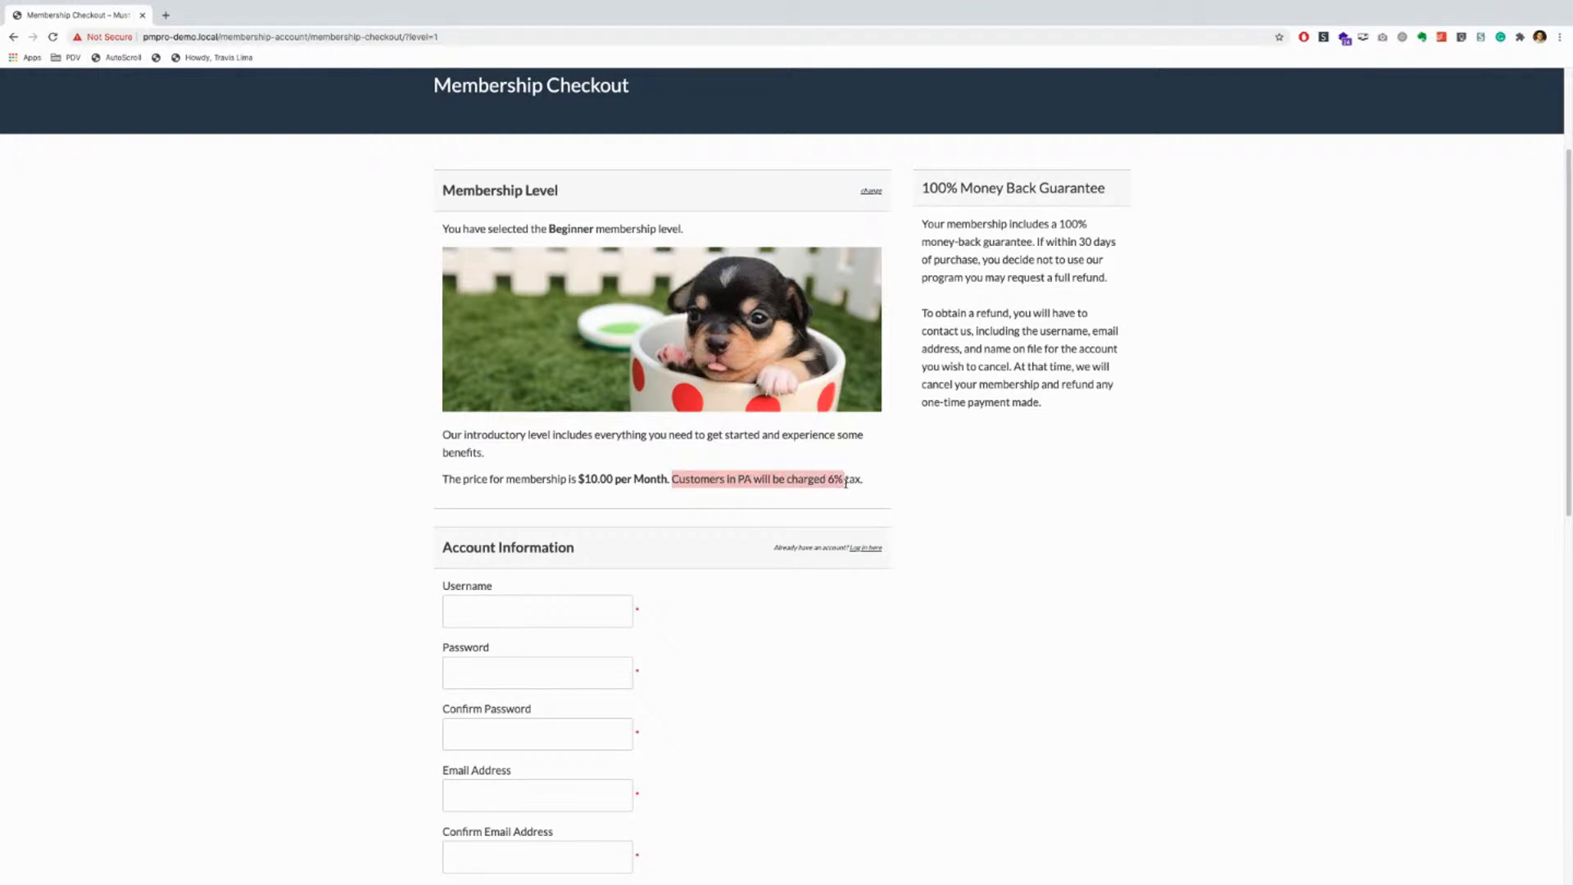
{"action": "left_click", "coordinate": [649, 544]}
{"action": "scroll", "coordinate": [649, 543], "scroll_direction": "down", "scroll_amount": 4}
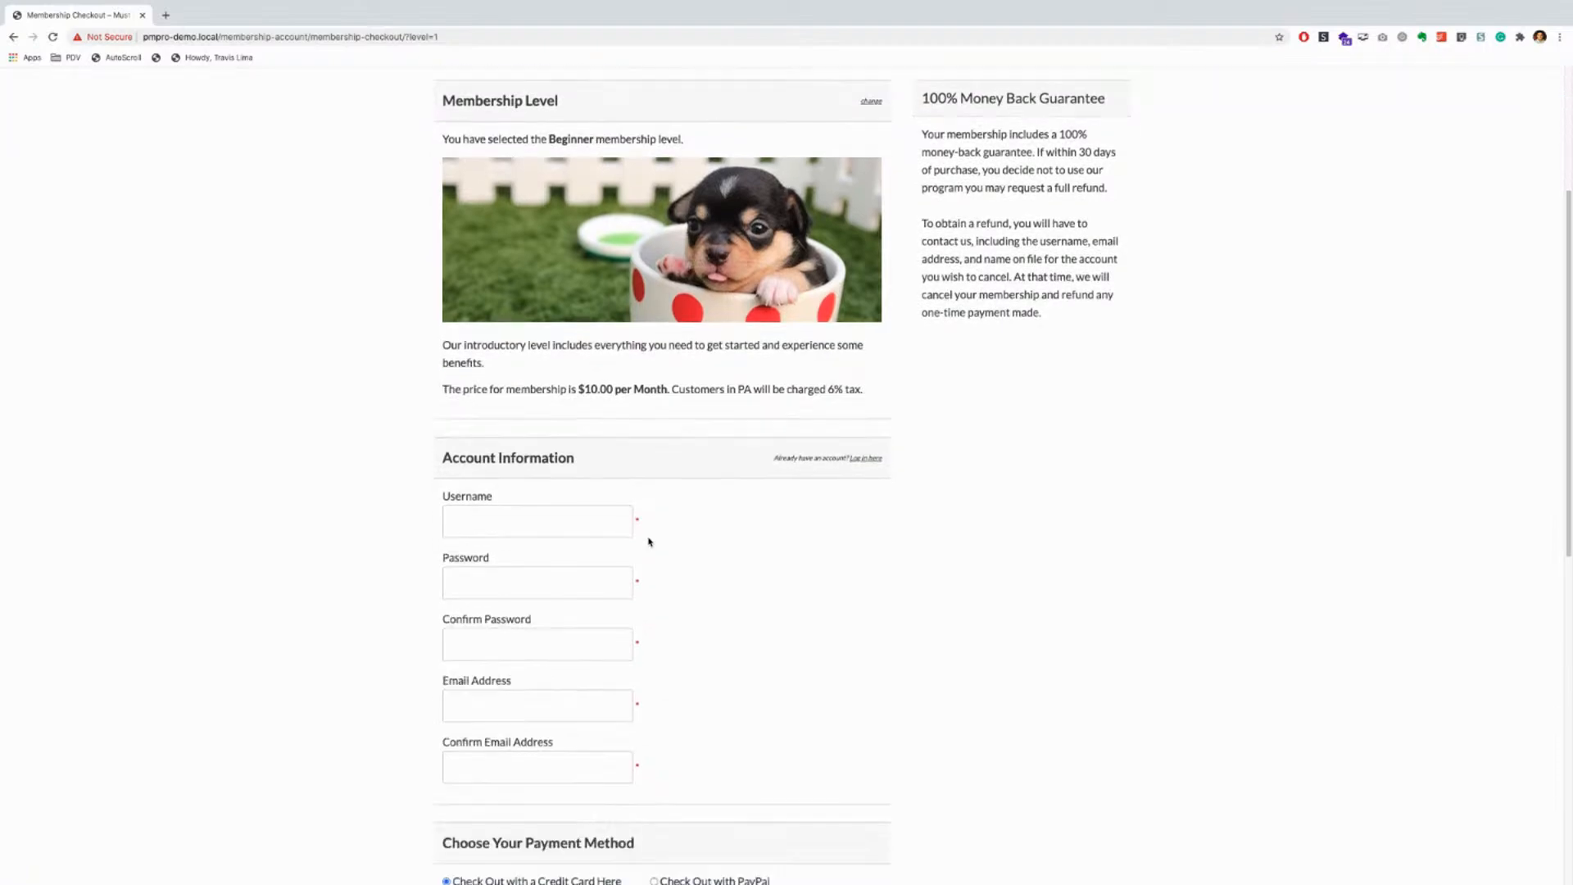
{"action": "scroll", "coordinate": [580, 508], "scroll_direction": "down", "scroll_amount": 1}
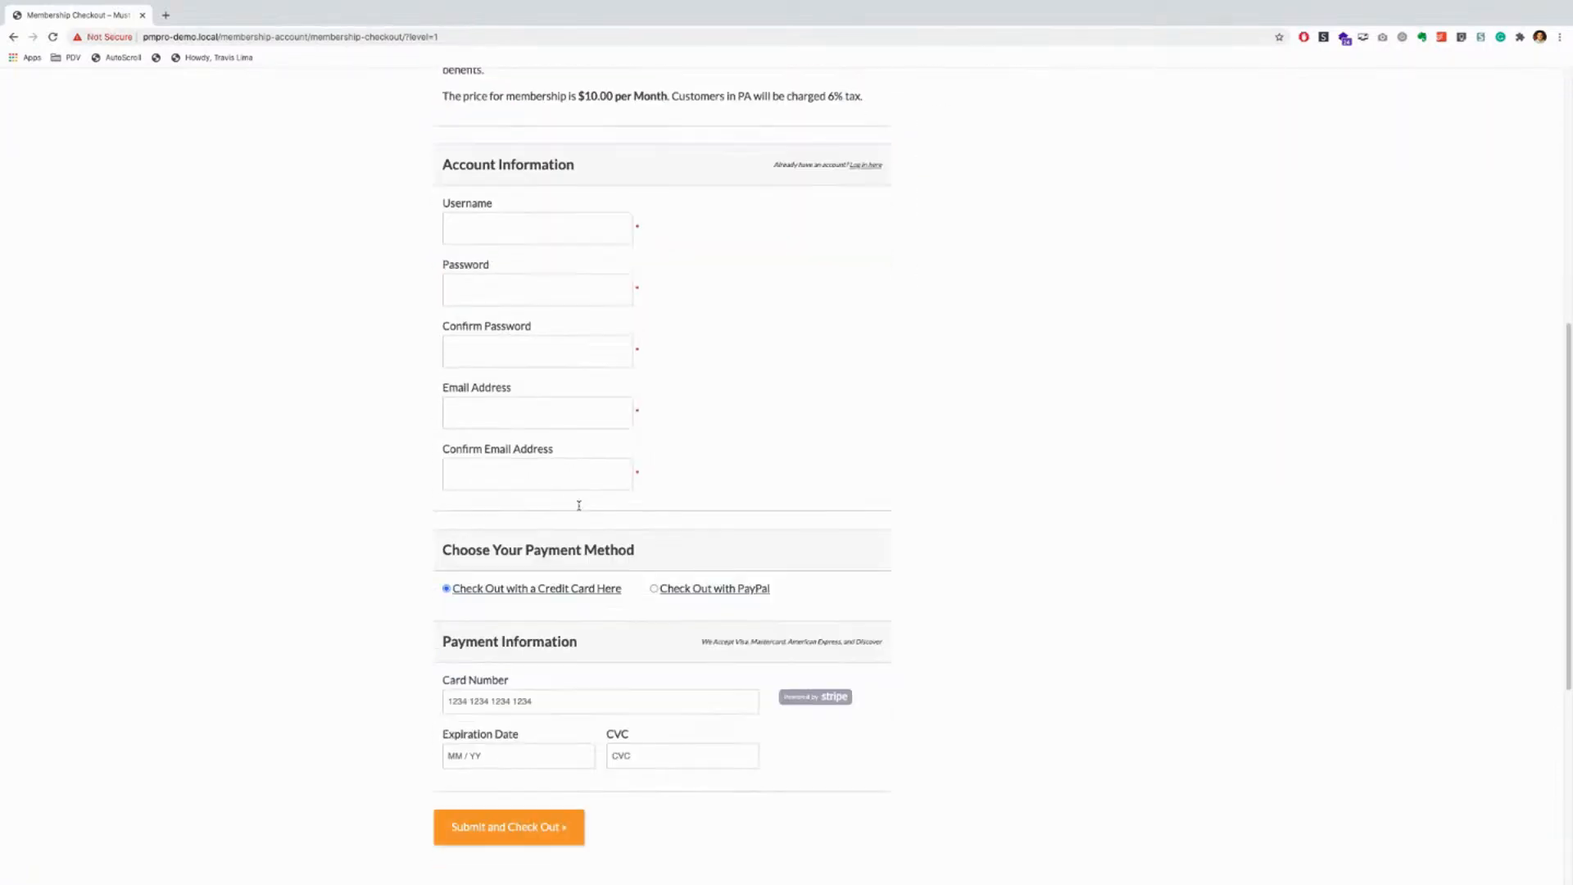
{"action": "scroll", "coordinate": [580, 504], "scroll_direction": "up", "scroll_amount": 5}
{"action": "scroll", "coordinate": [548, 517], "scroll_direction": "down", "scroll_amount": 1}
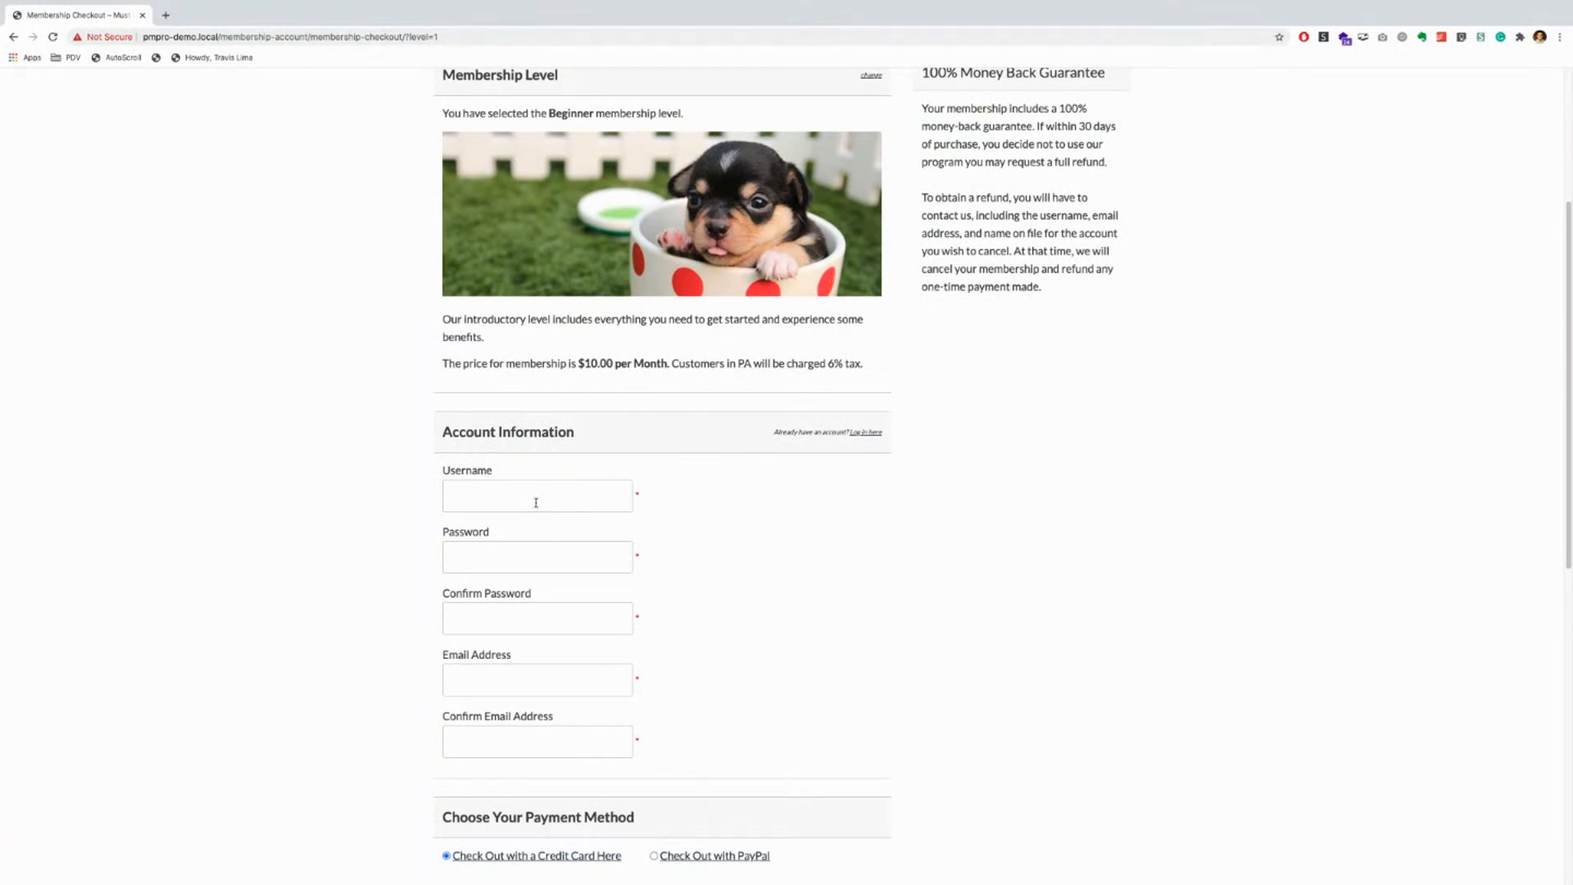
Step: Fill in the username, password, e-mail and a copied confirm-email on the checkout form
{"action": "type", "text": "travislima"}
{"action": "key", "text": "Tab"}
{"action": "type", "text": "••••••••"}
{"action": "left_click", "coordinate": [495, 679]}
{"action": "key", "text": "Tab"}
{"action": "left_click_drag", "start_coordinate": [568, 682], "coordinate": [428, 682]}
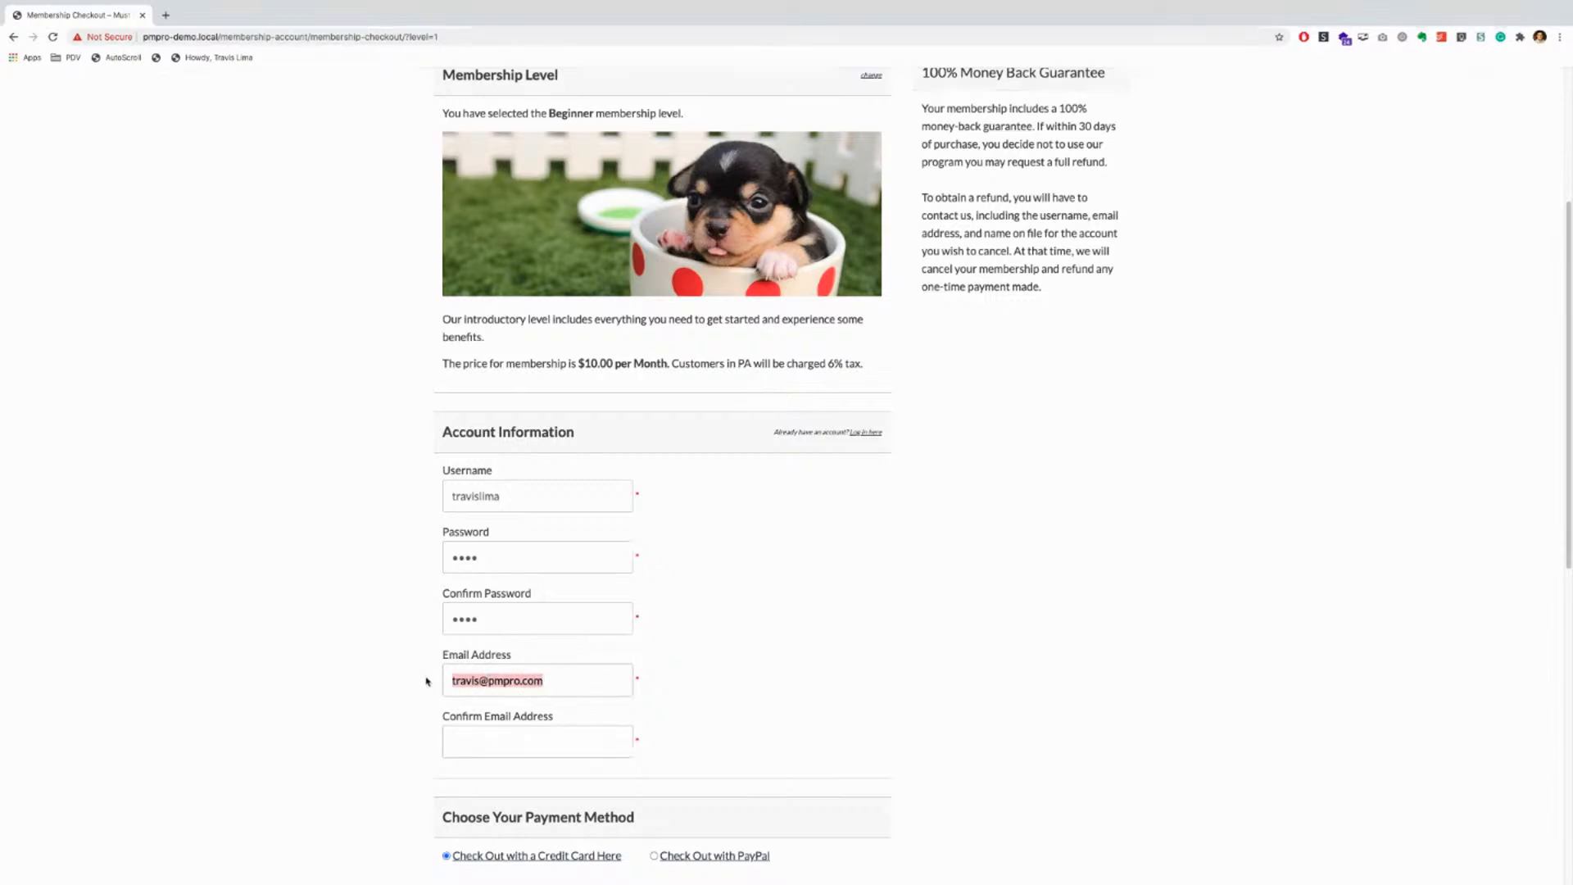
{"action": "key", "text": "ctrl+c"}
{"action": "left_click", "coordinate": [511, 738]}
{"action": "key", "text": "ctrl+v"}
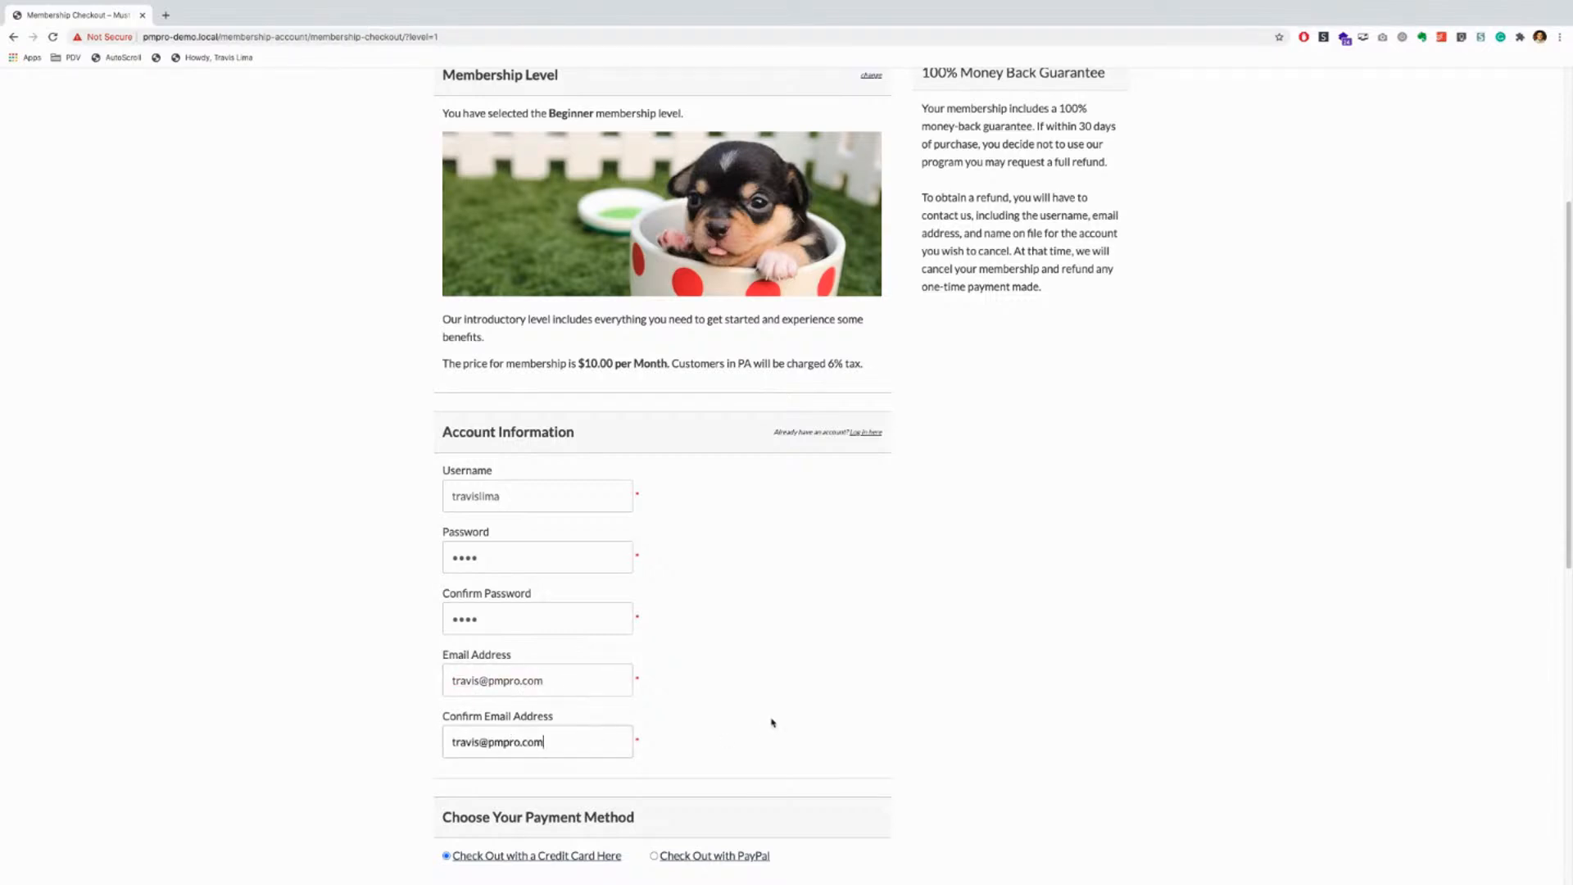
{"action": "scroll", "coordinate": [774, 713], "scroll_direction": "down", "scroll_amount": 4}
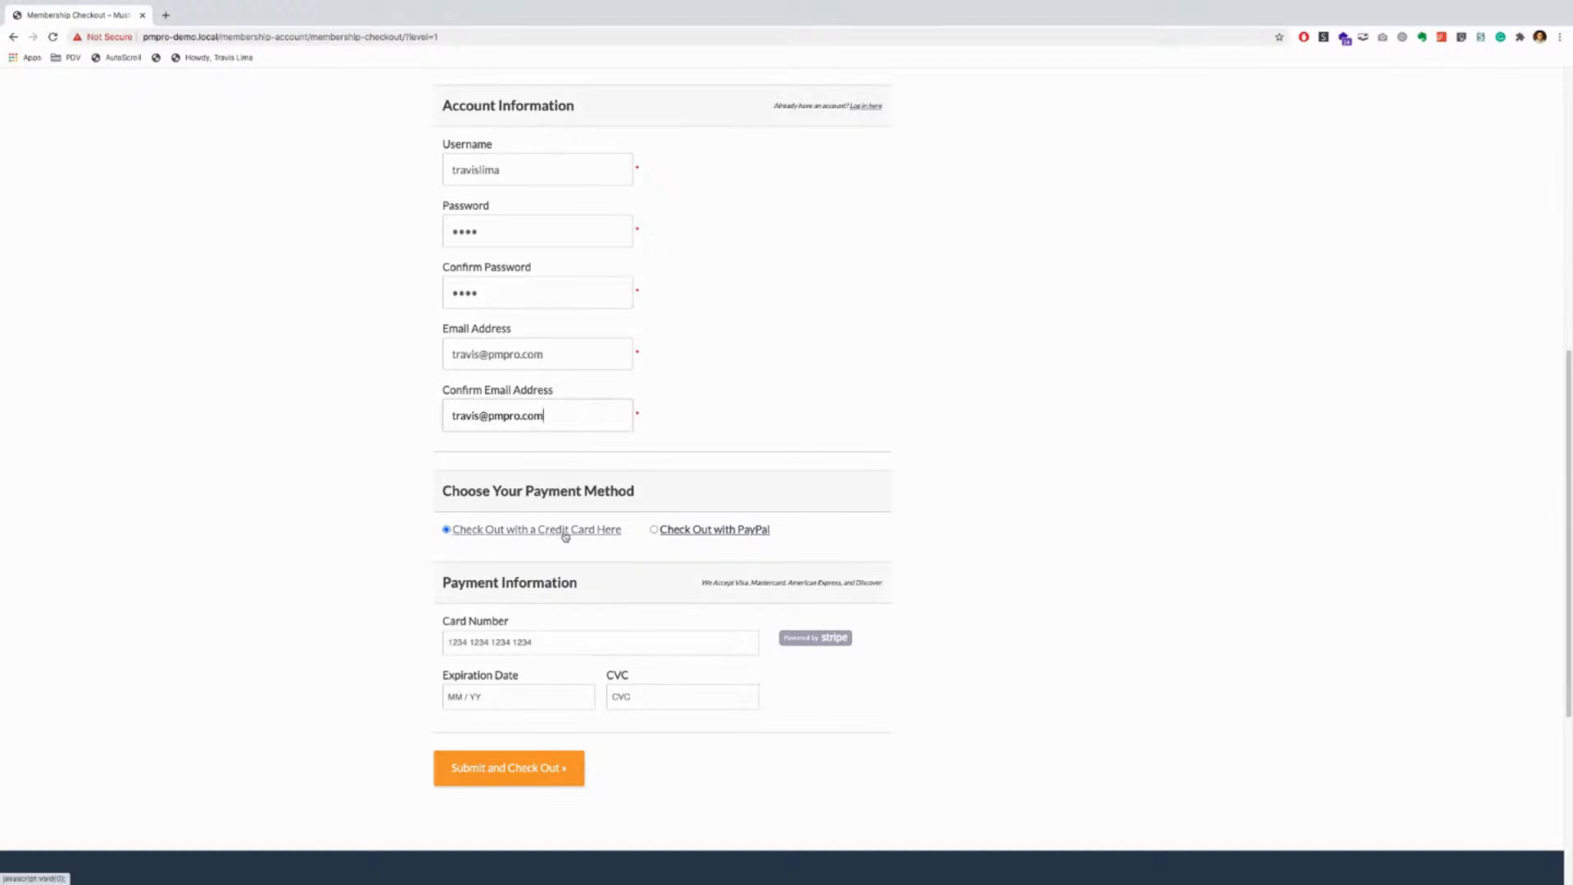
{"action": "left_click", "coordinate": [505, 641]}
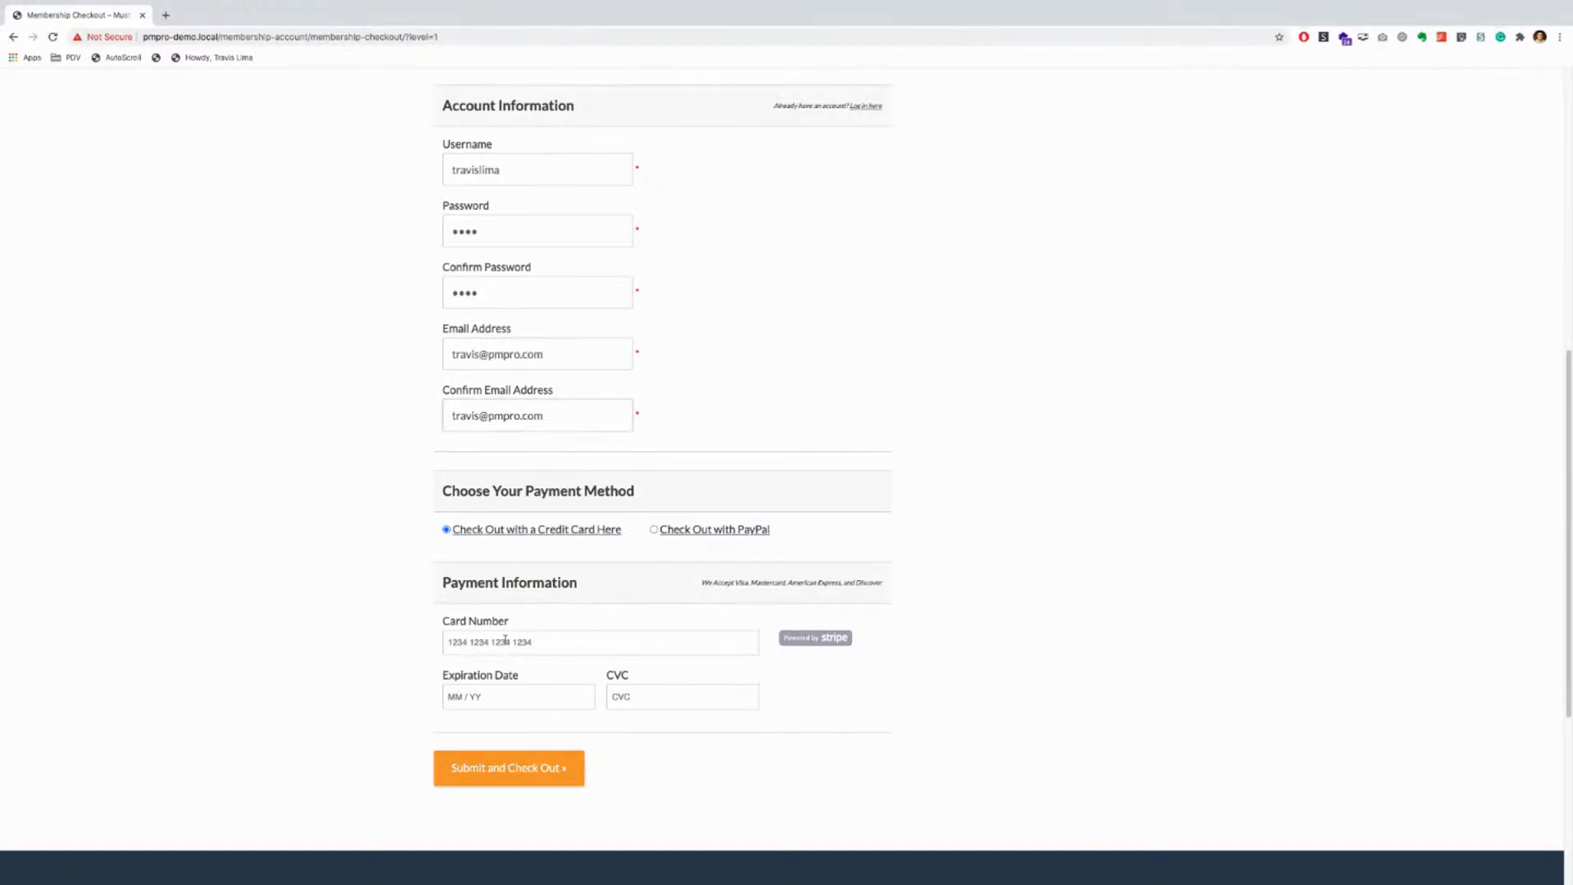
{"action": "type", "text": "1234 5678 90"}
{"action": "left_click", "coordinate": [489, 703]}
{"action": "type", "text": "01 / 22"}
{"action": "left_click", "coordinate": [544, 693]}
{"action": "type", "text": "123"}
{"action": "left_click", "coordinate": [527, 770]}
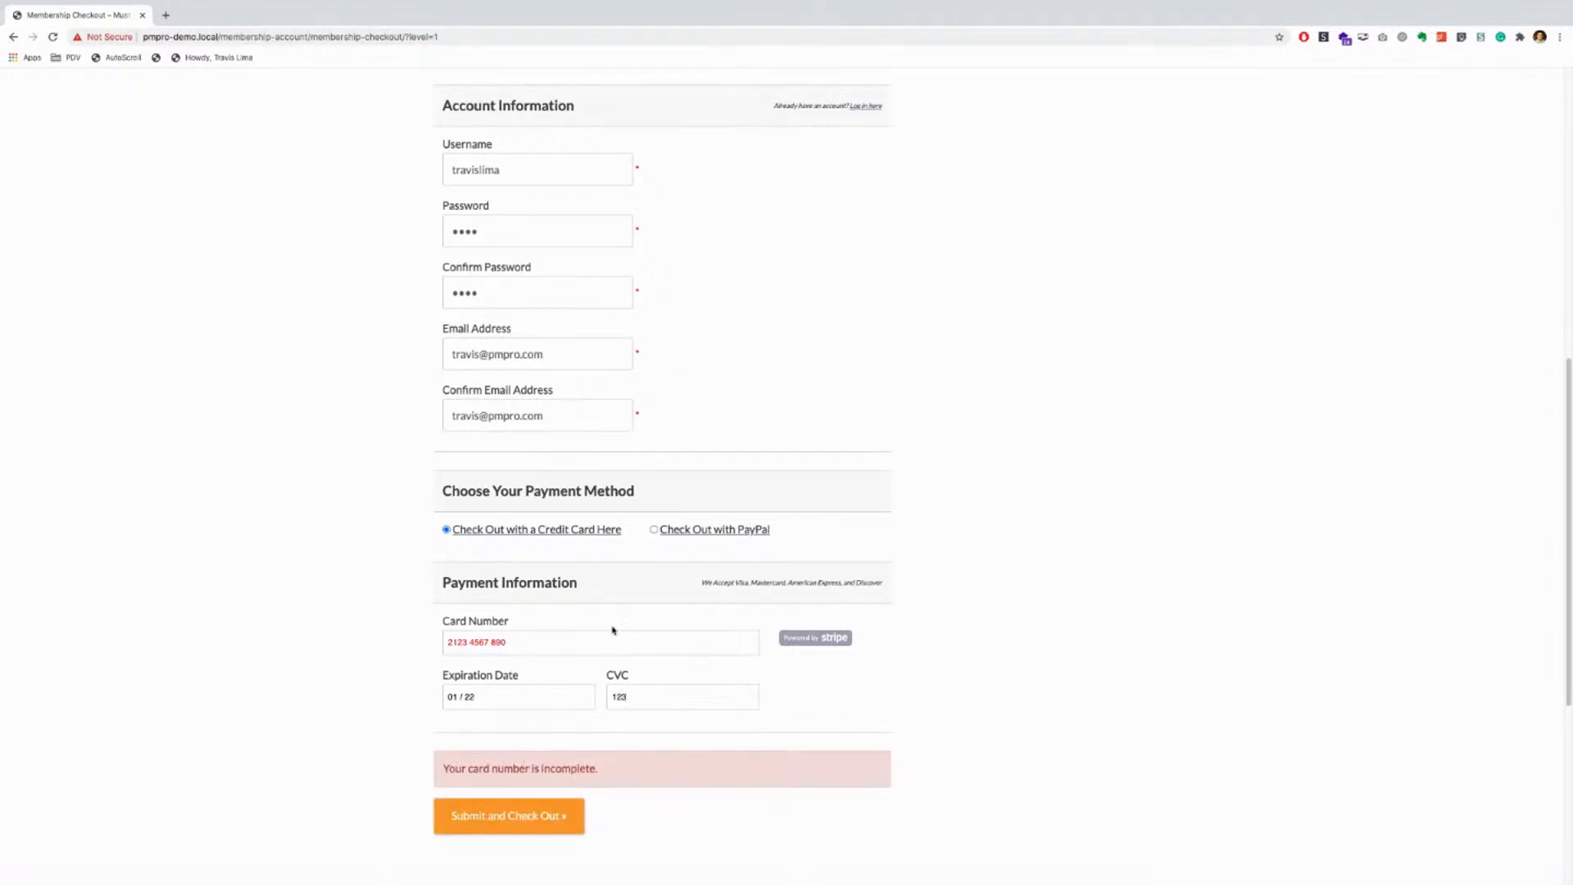
{"action": "left_click_drag", "start_coordinate": [545, 646], "coordinate": [402, 641]}
{"action": "key", "text": "BackSpace"}
{"action": "type", "text": "1234 1234 1234 1234"}
{"action": "left_click", "coordinate": [165, 15]}
{"action": "type", "text": "stru"}
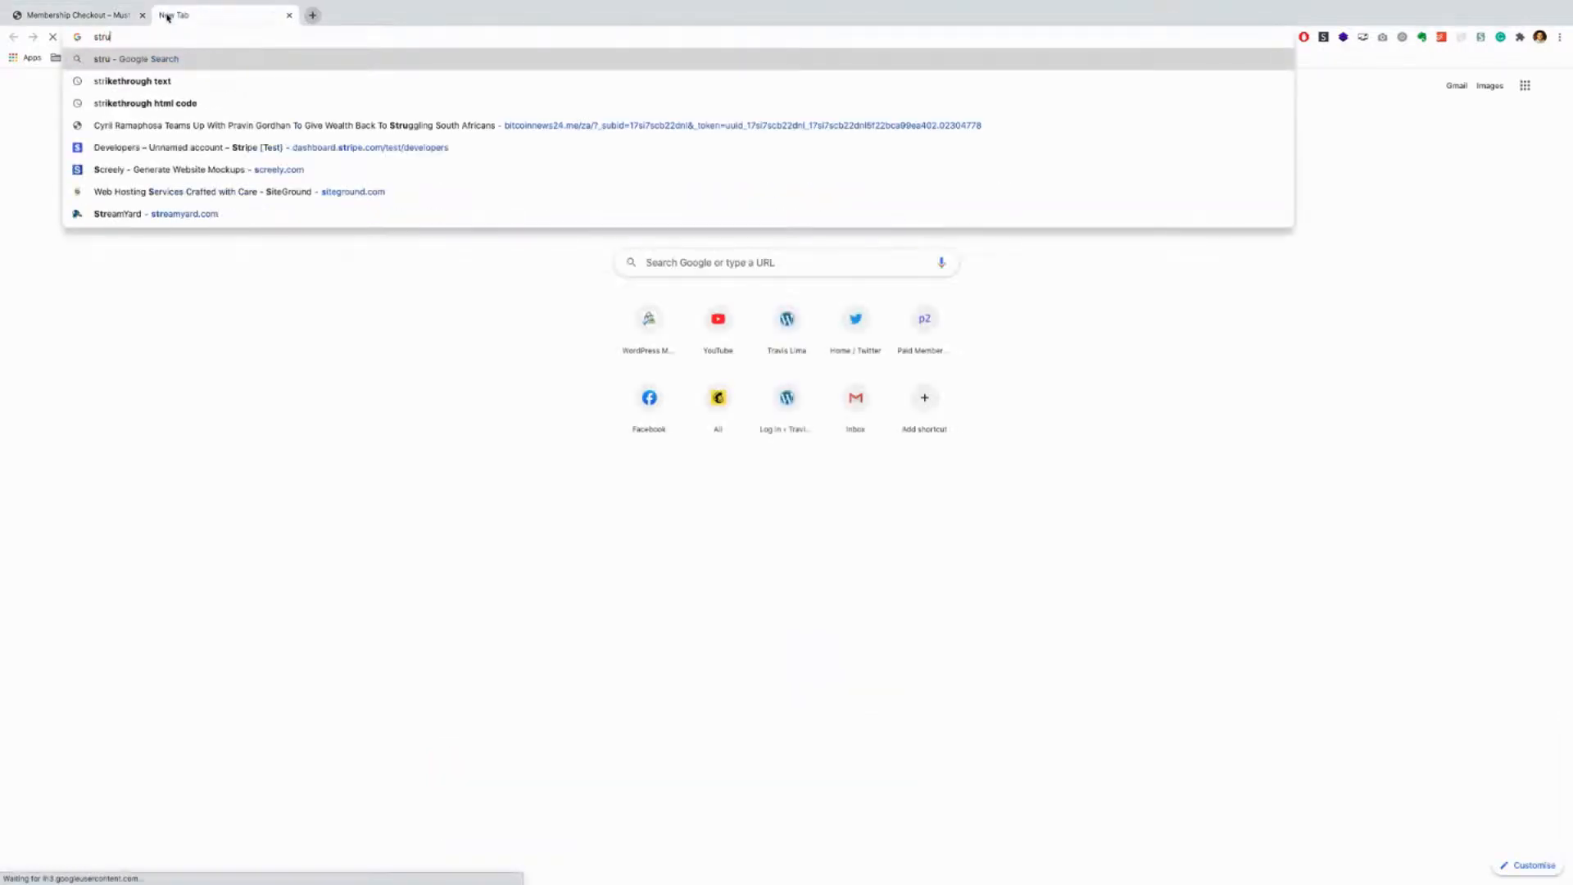
{"action": "key", "text": "BackSpace"}
{"action": "type", "text": "ipe"}
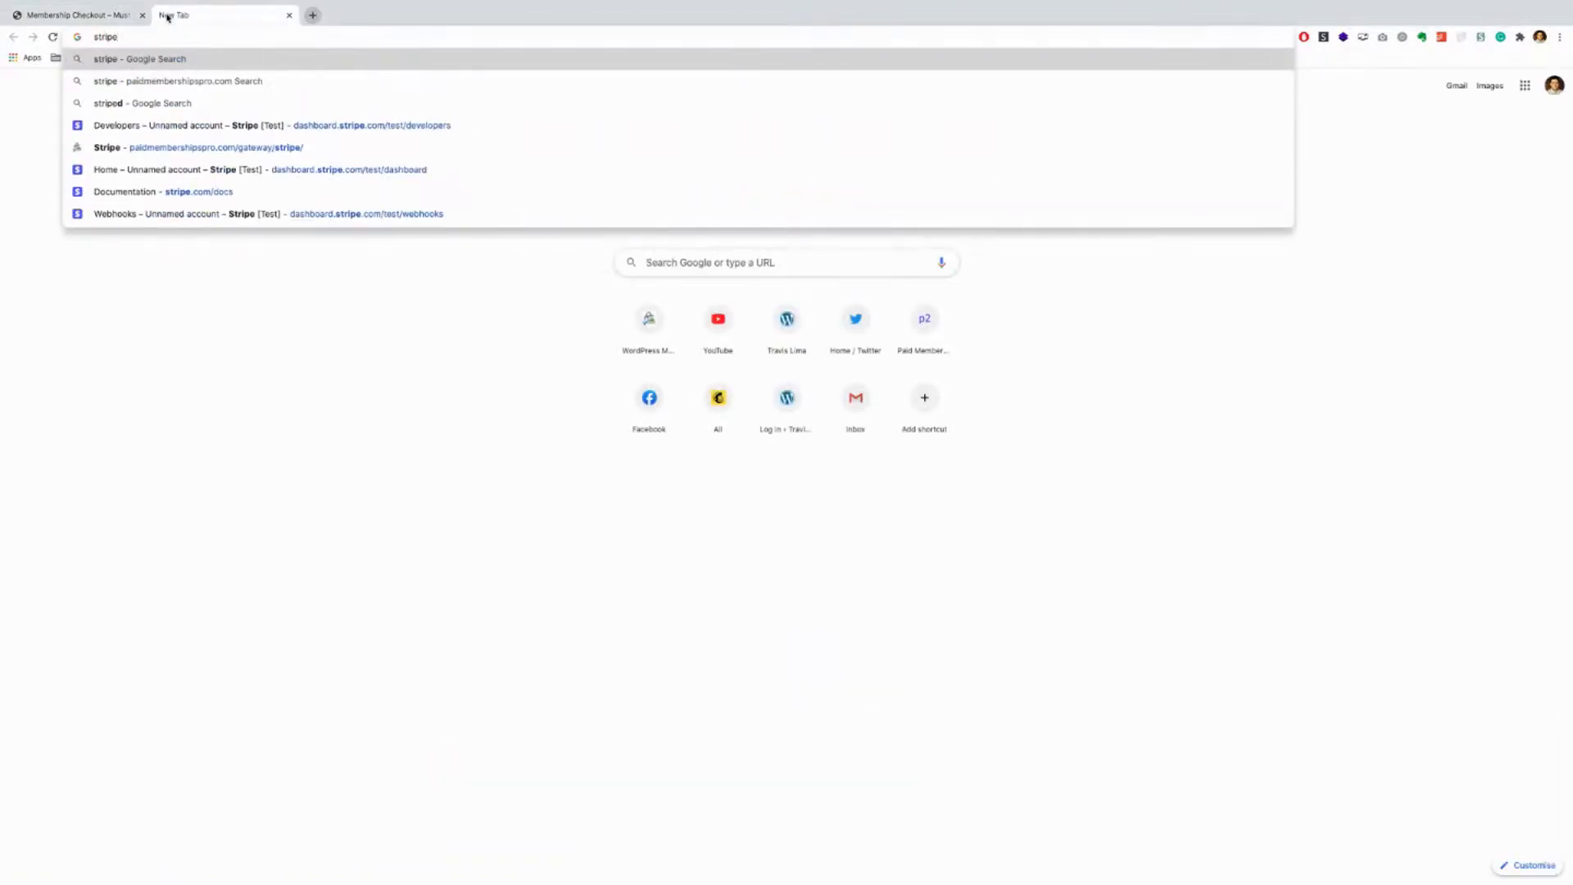
{"action": "type", "text": " example"}
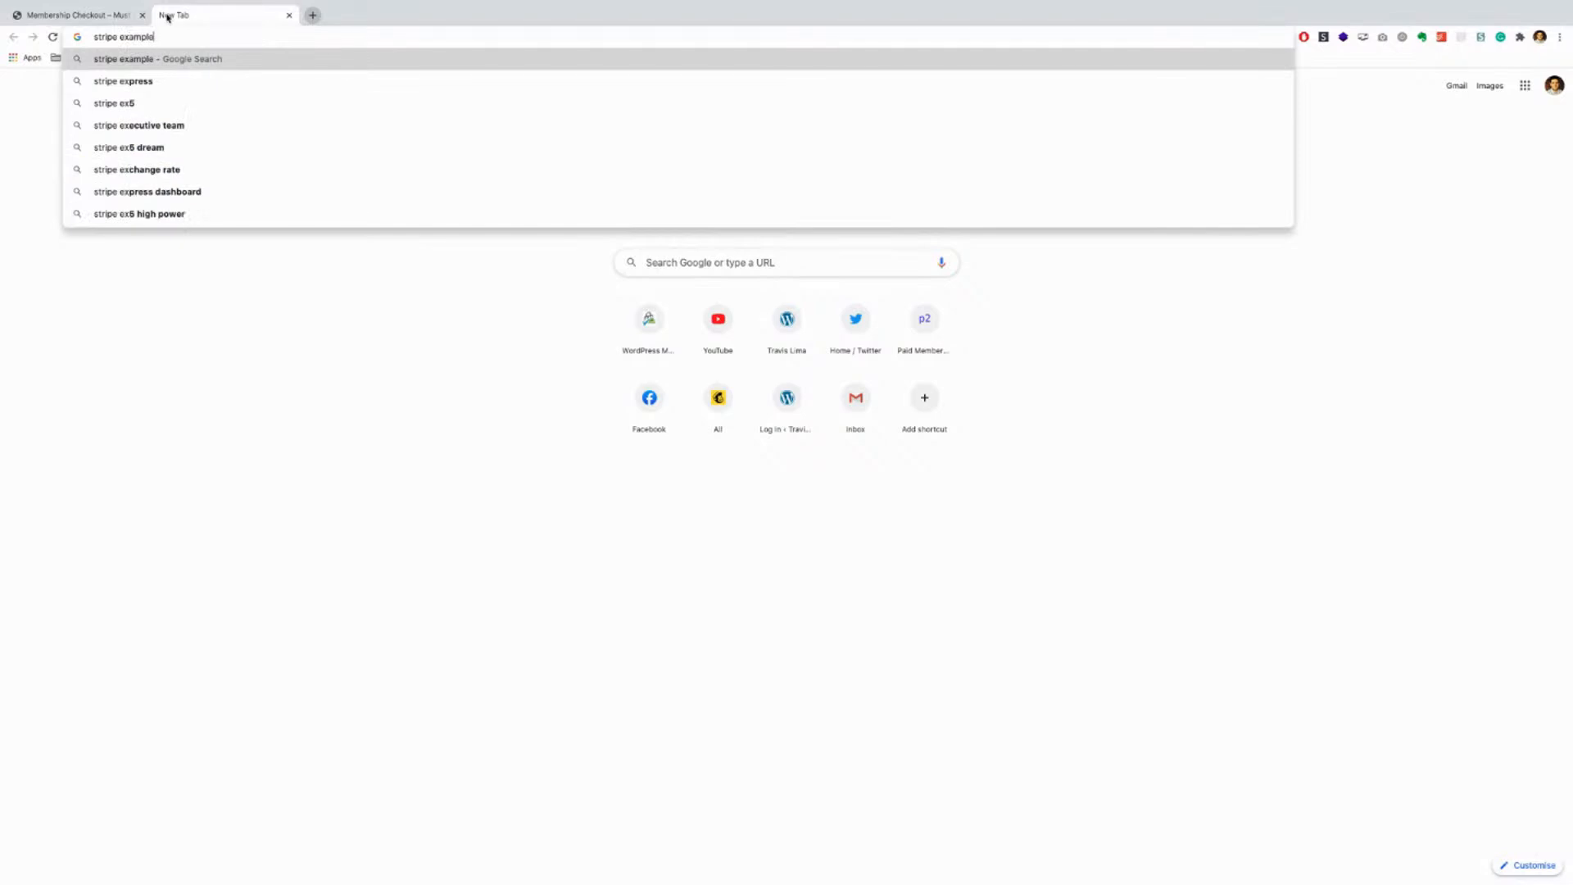
{"action": "type", "text": " card"}
{"action": "key", "text": "Return"}
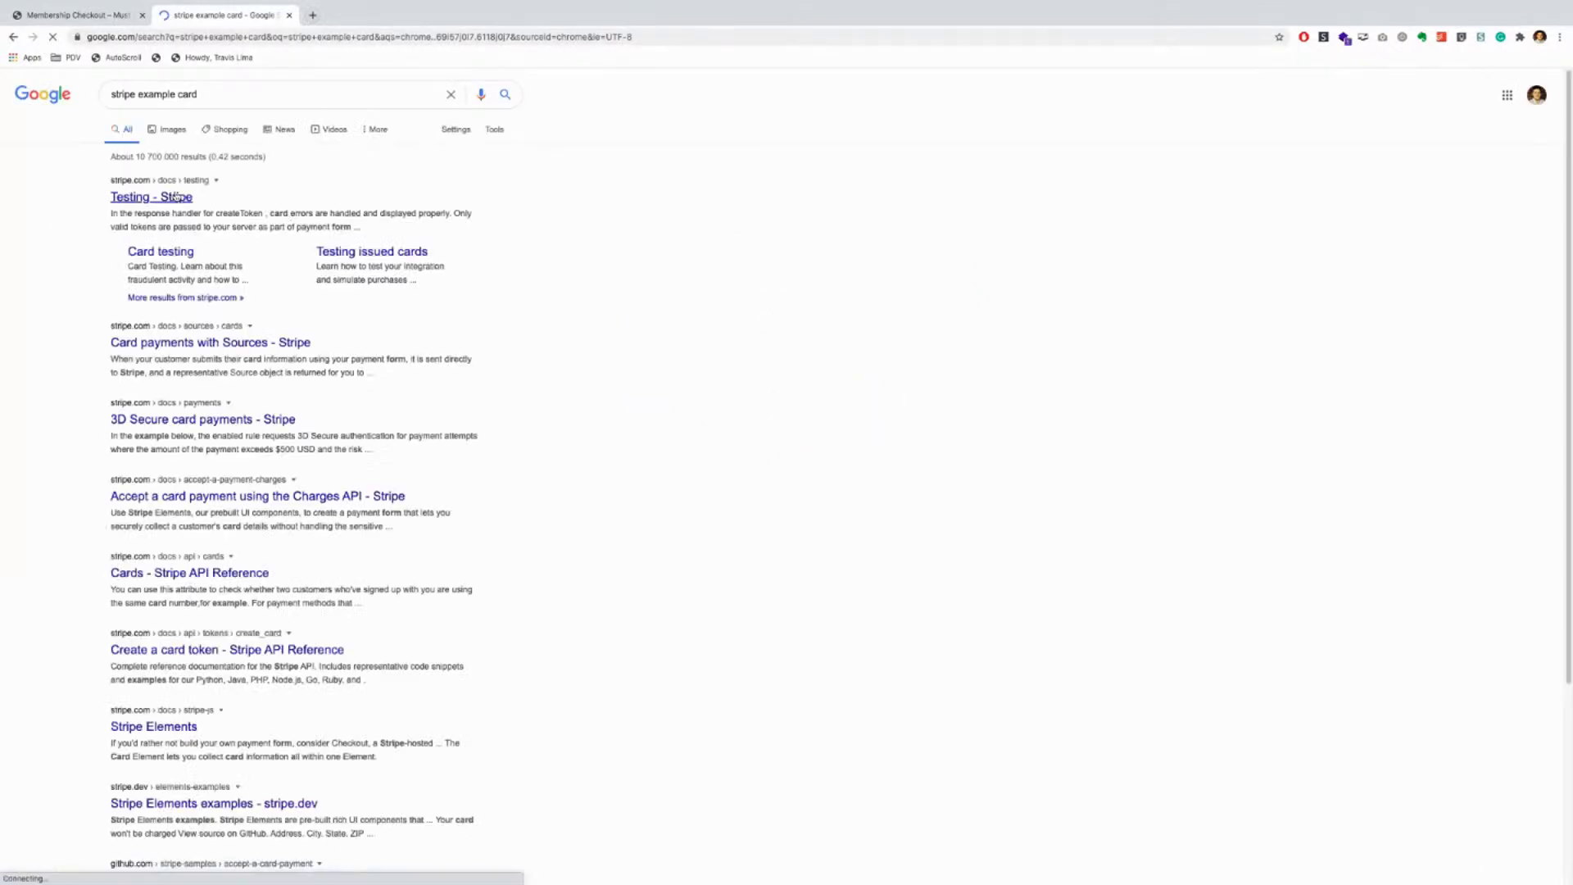
{"action": "left_click", "coordinate": [177, 197]}
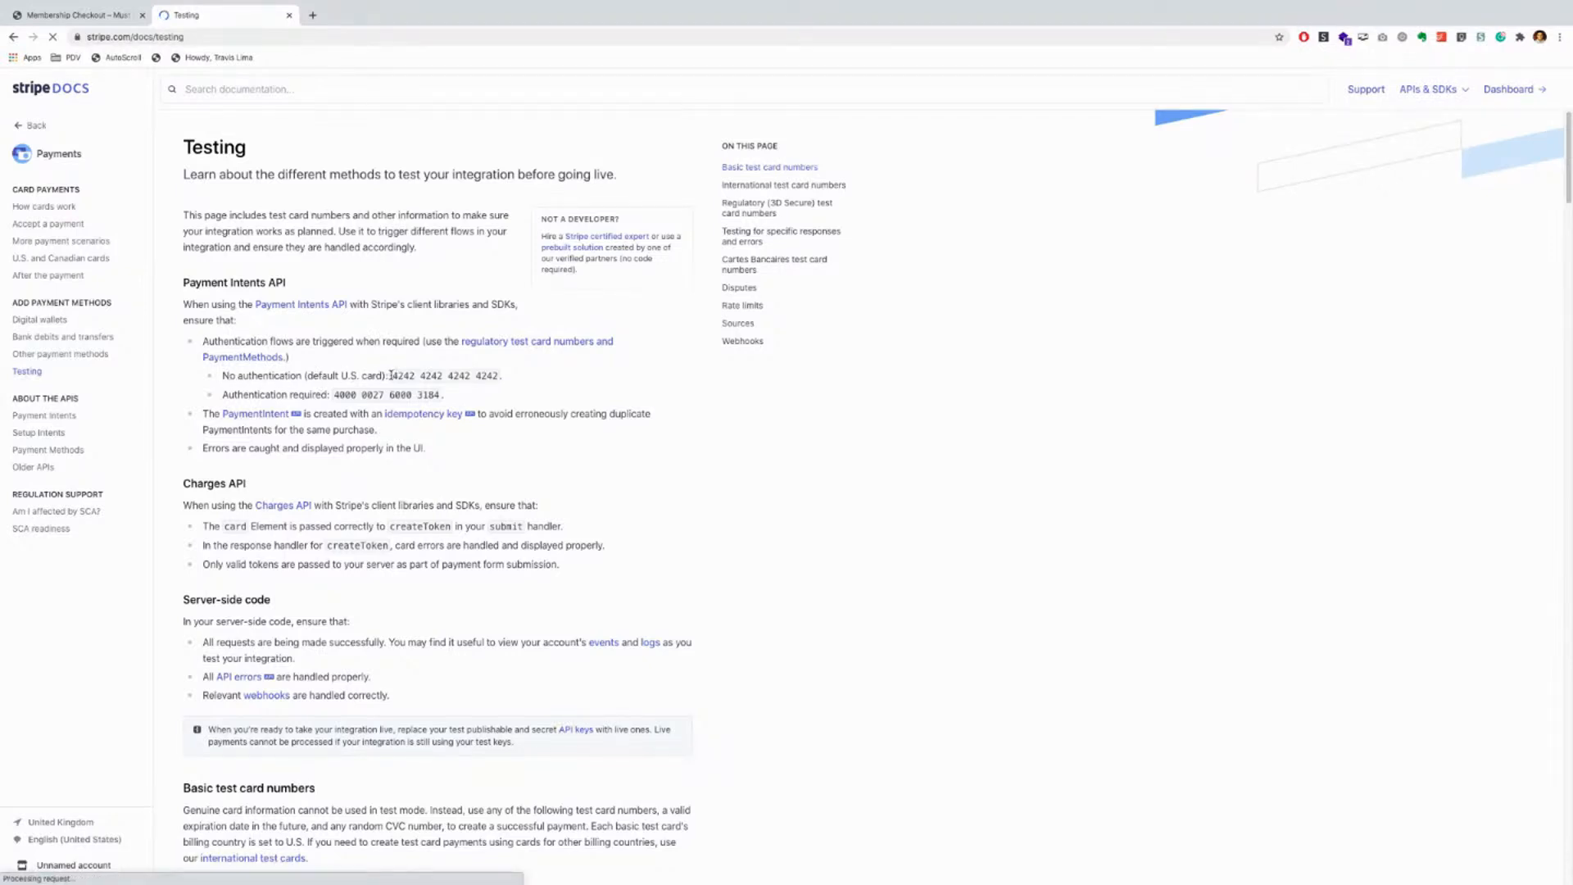
{"action": "left_click_drag", "start_coordinate": [392, 376], "coordinate": [495, 376]}
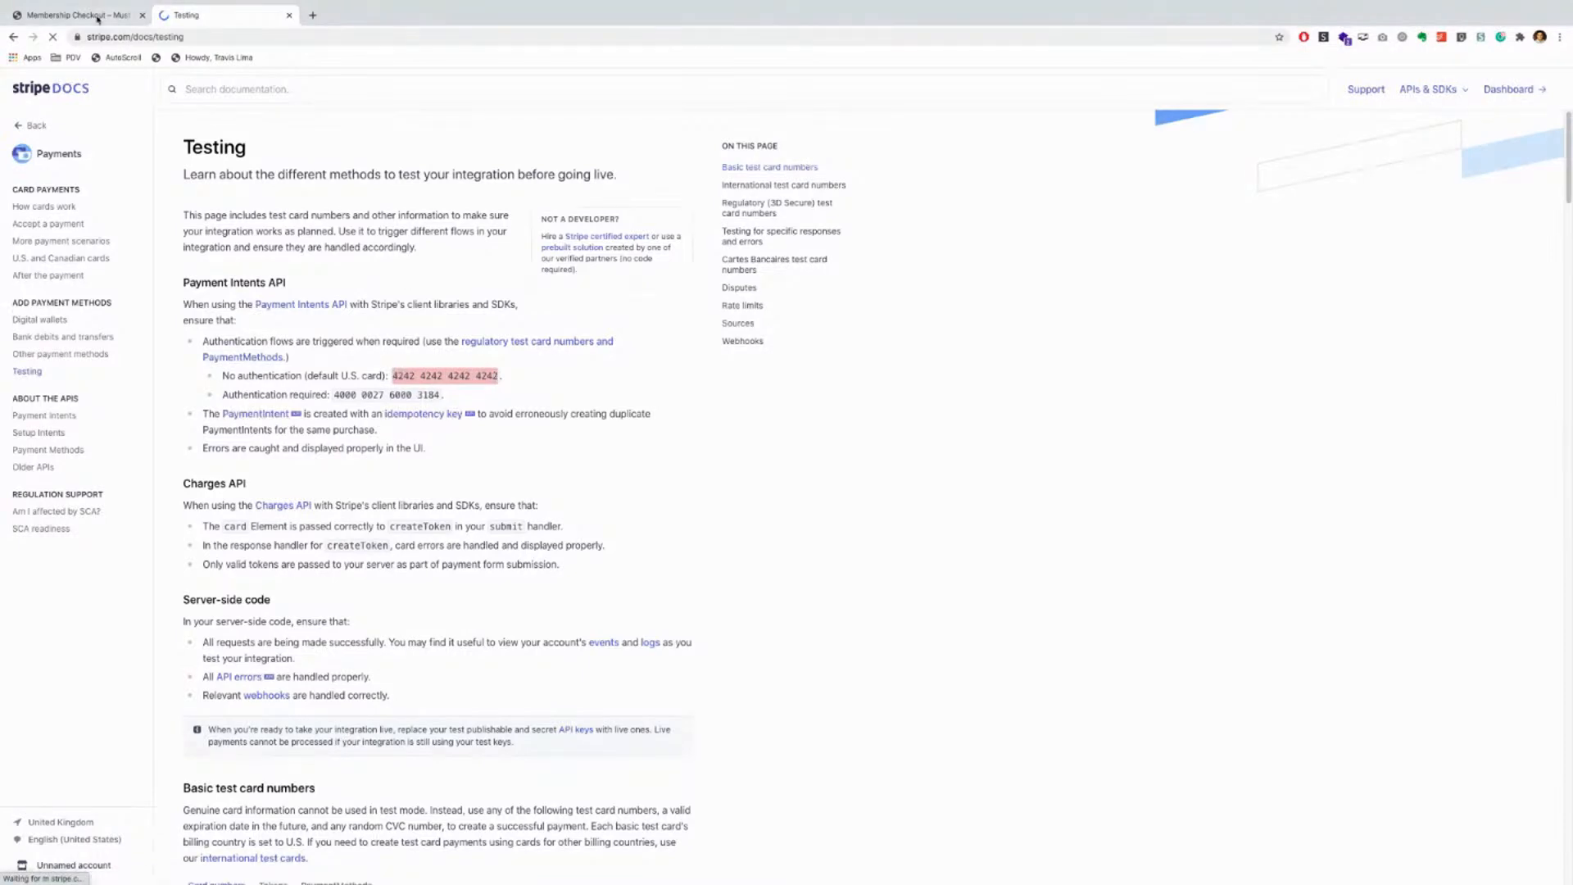
{"action": "key", "text": "ctrl+shift+Tab"}
{"action": "left_click", "coordinate": [546, 642]}
{"action": "key", "text": "ctrl+v"}
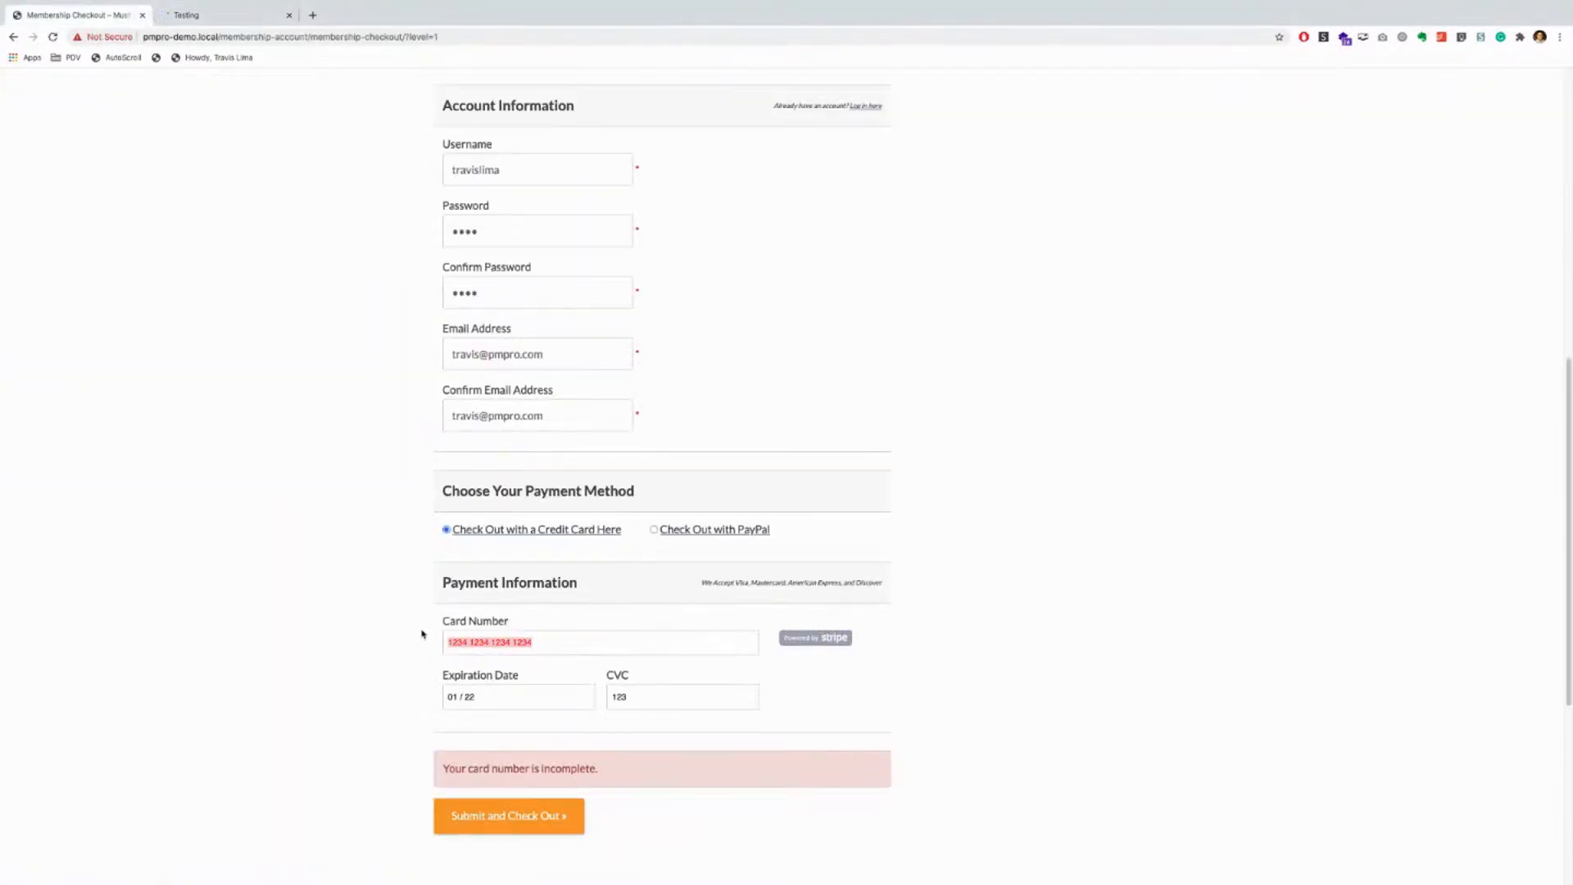
{"action": "left_click", "coordinate": [503, 816]}
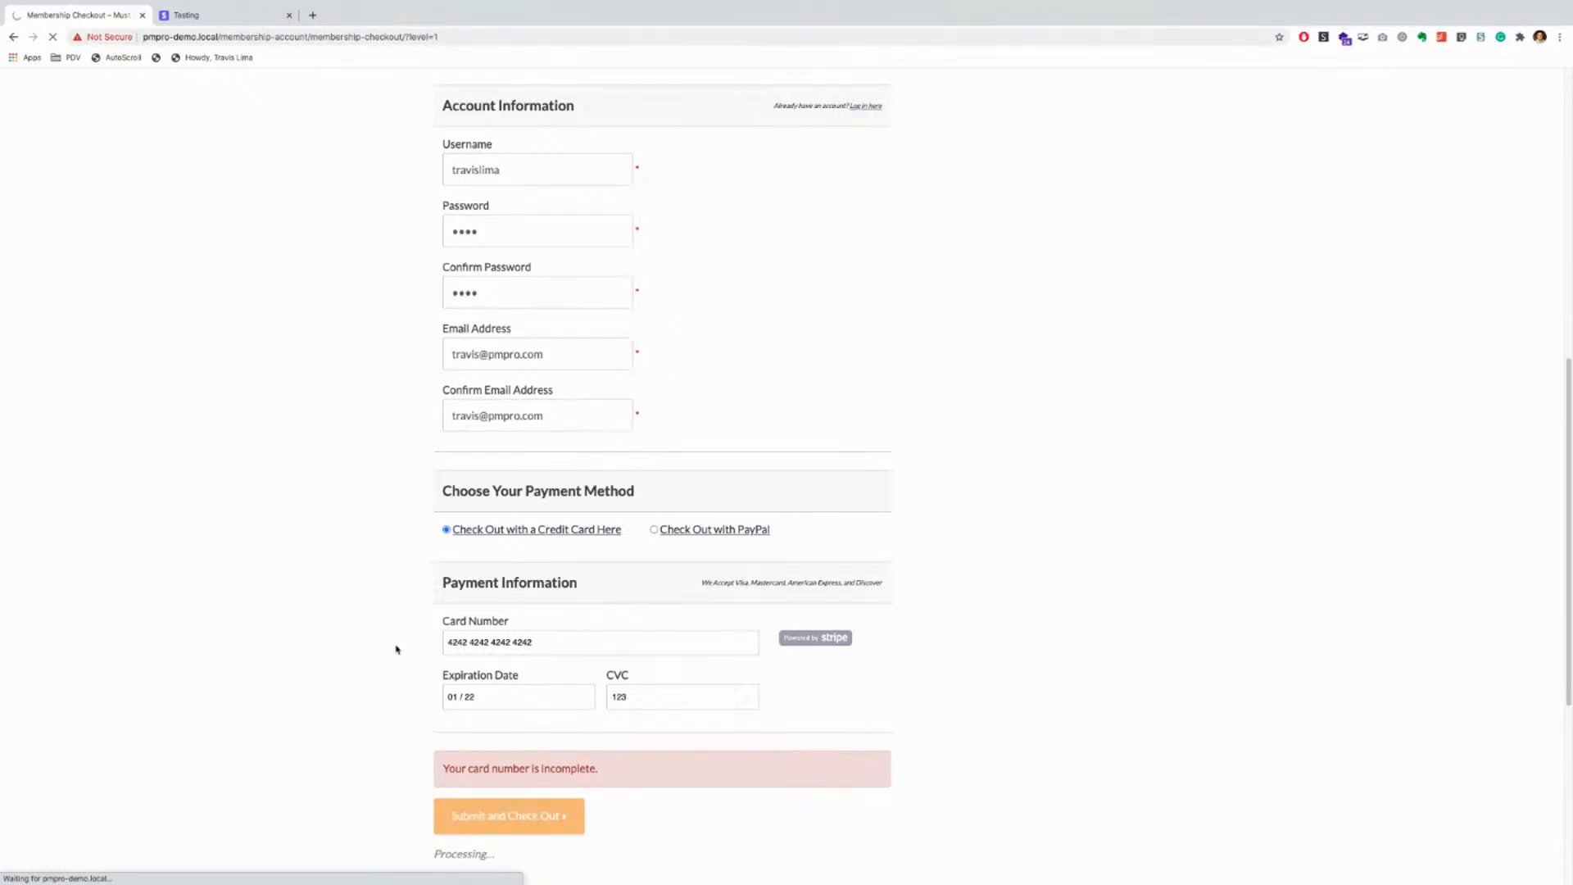
{"action": "scroll", "coordinate": [397, 649], "scroll_direction": "down", "scroll_amount": 3}
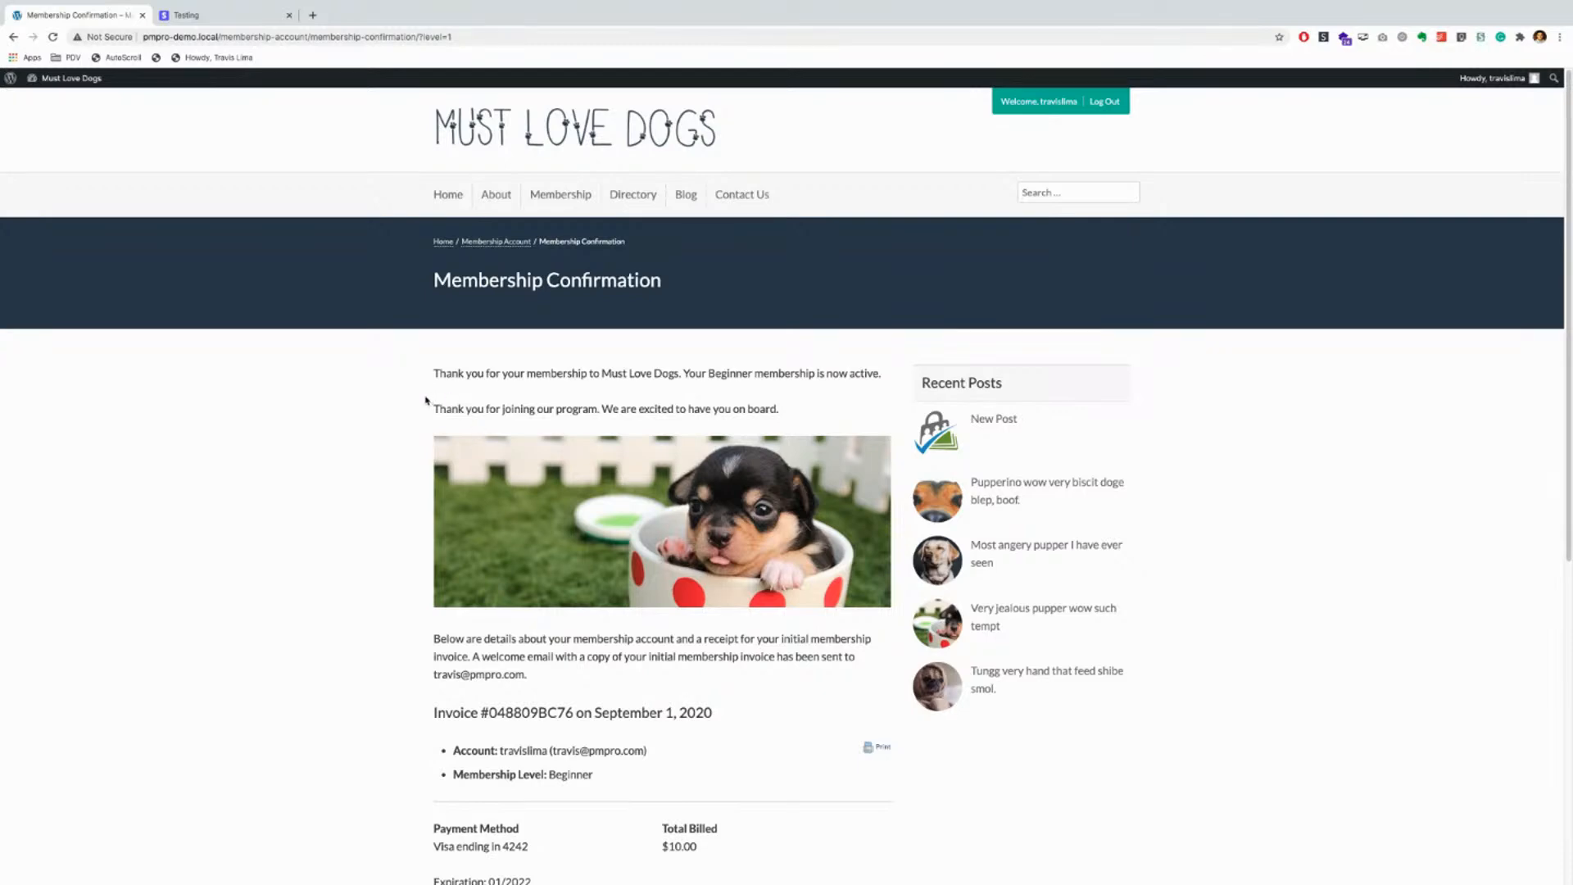
{"action": "scroll", "coordinate": [495, 533], "scroll_direction": "down", "scroll_amount": 1}
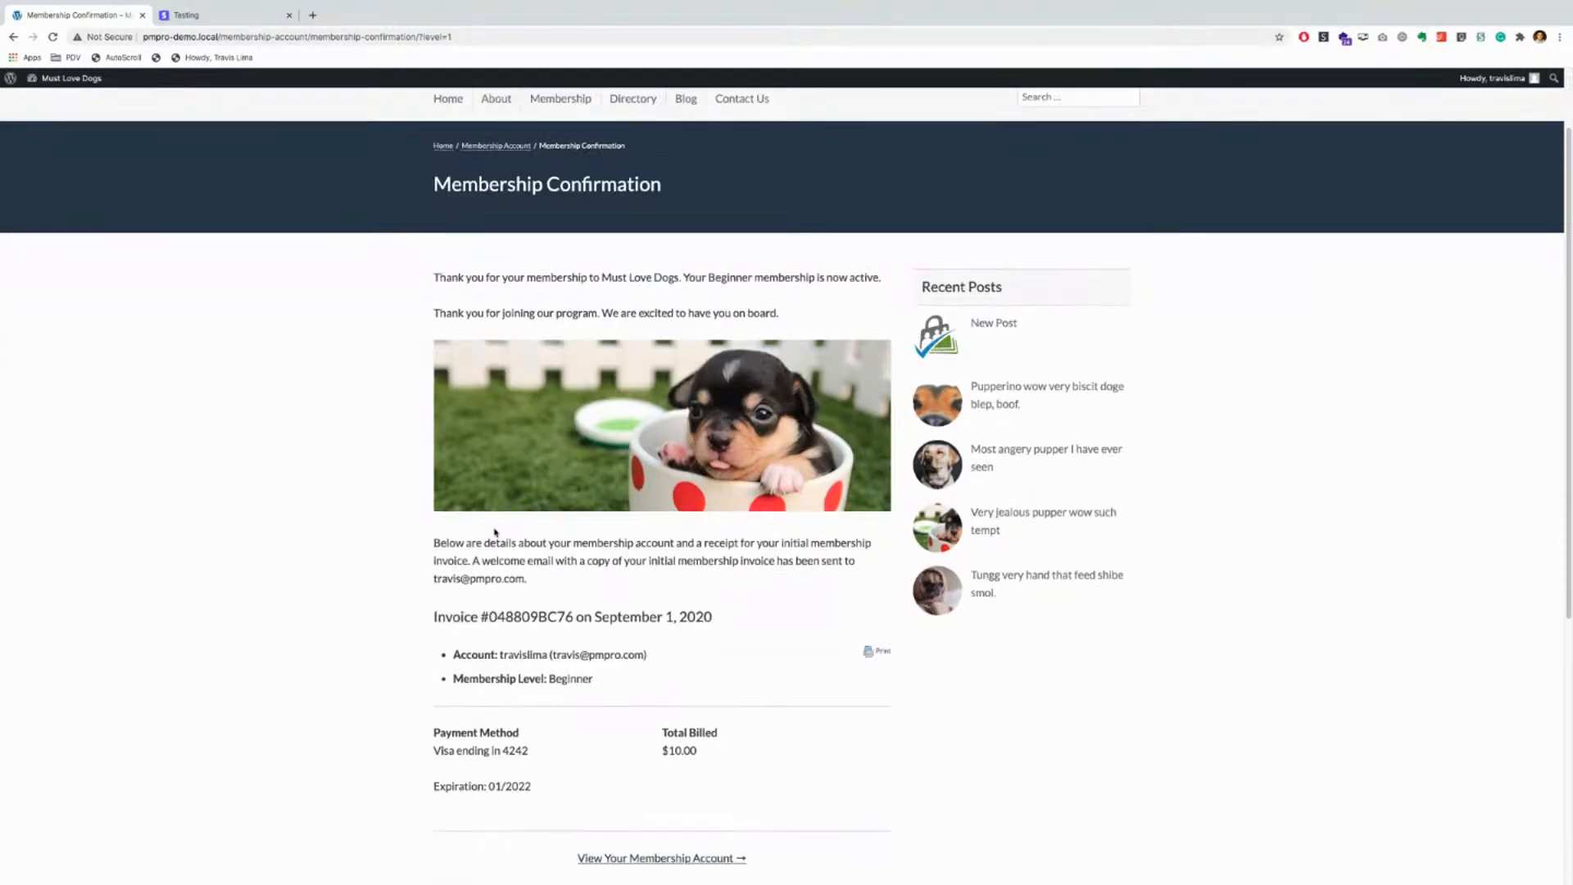
{"action": "scroll", "coordinate": [584, 680], "scroll_direction": "up", "scroll_amount": 1}
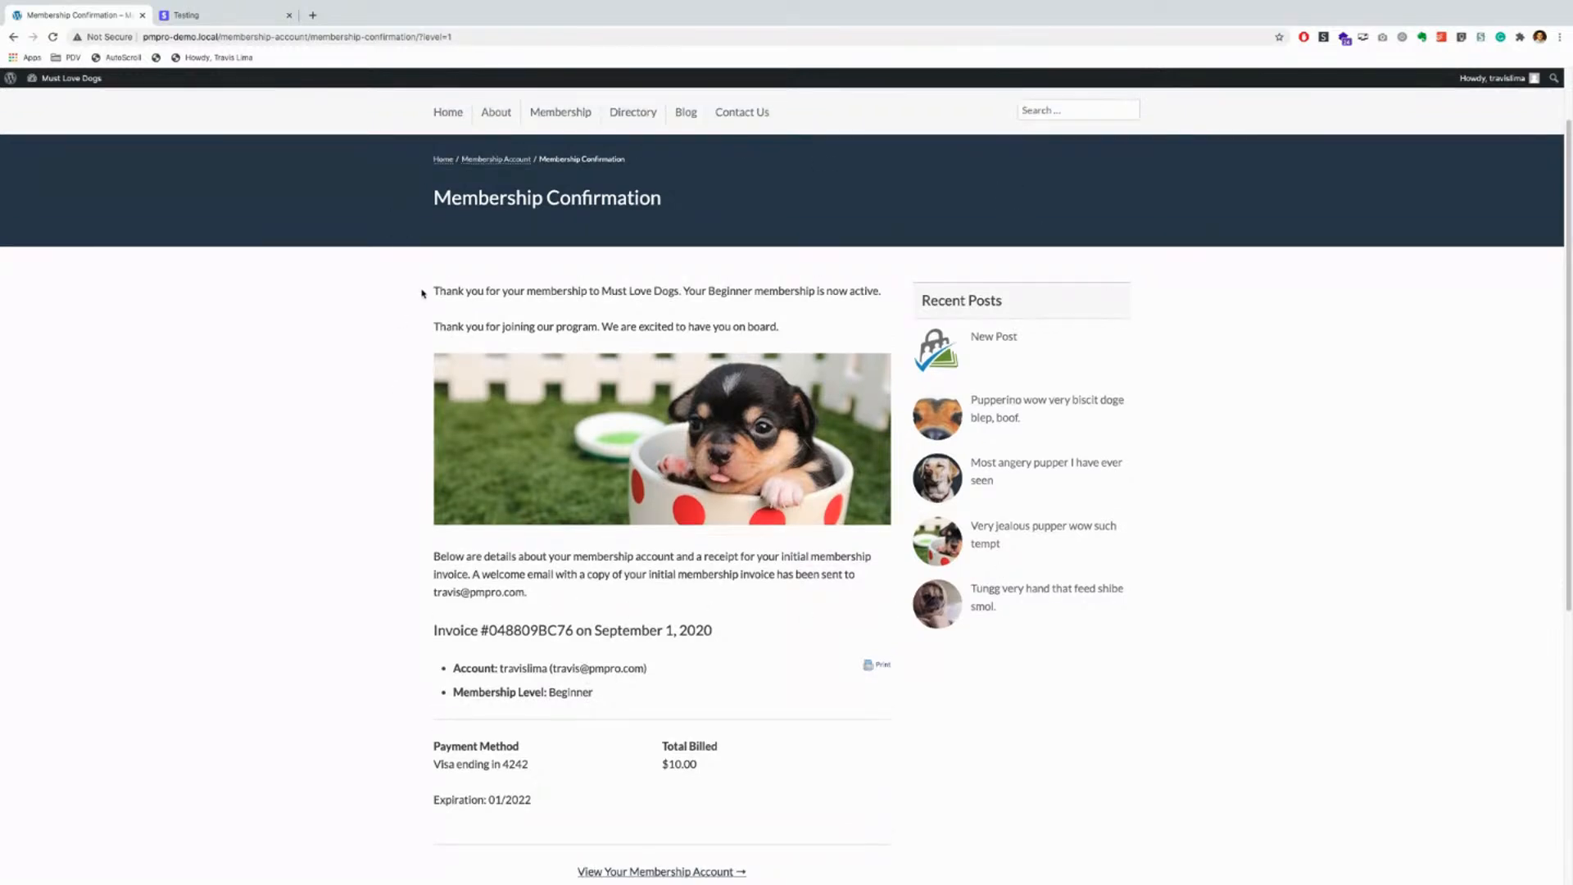
{"action": "left_click_drag", "start_coordinate": [433, 292], "coordinate": [882, 298]}
{"action": "left_click_drag", "start_coordinate": [416, 332], "coordinate": [760, 350]}
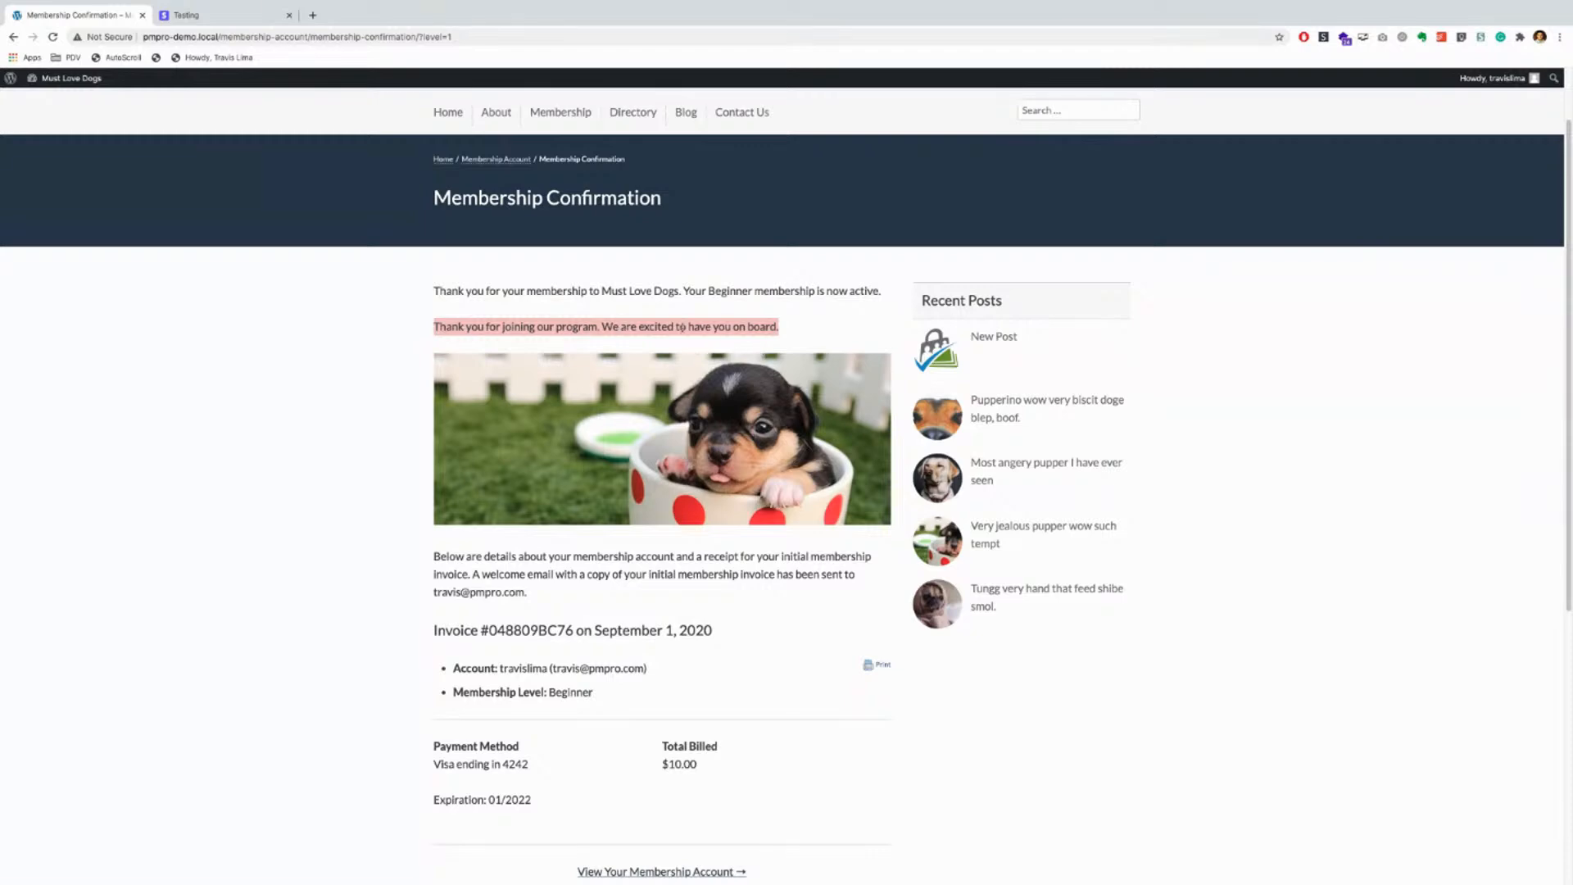
{"action": "scroll", "coordinate": [533, 521], "scroll_direction": "down", "scroll_amount": 2}
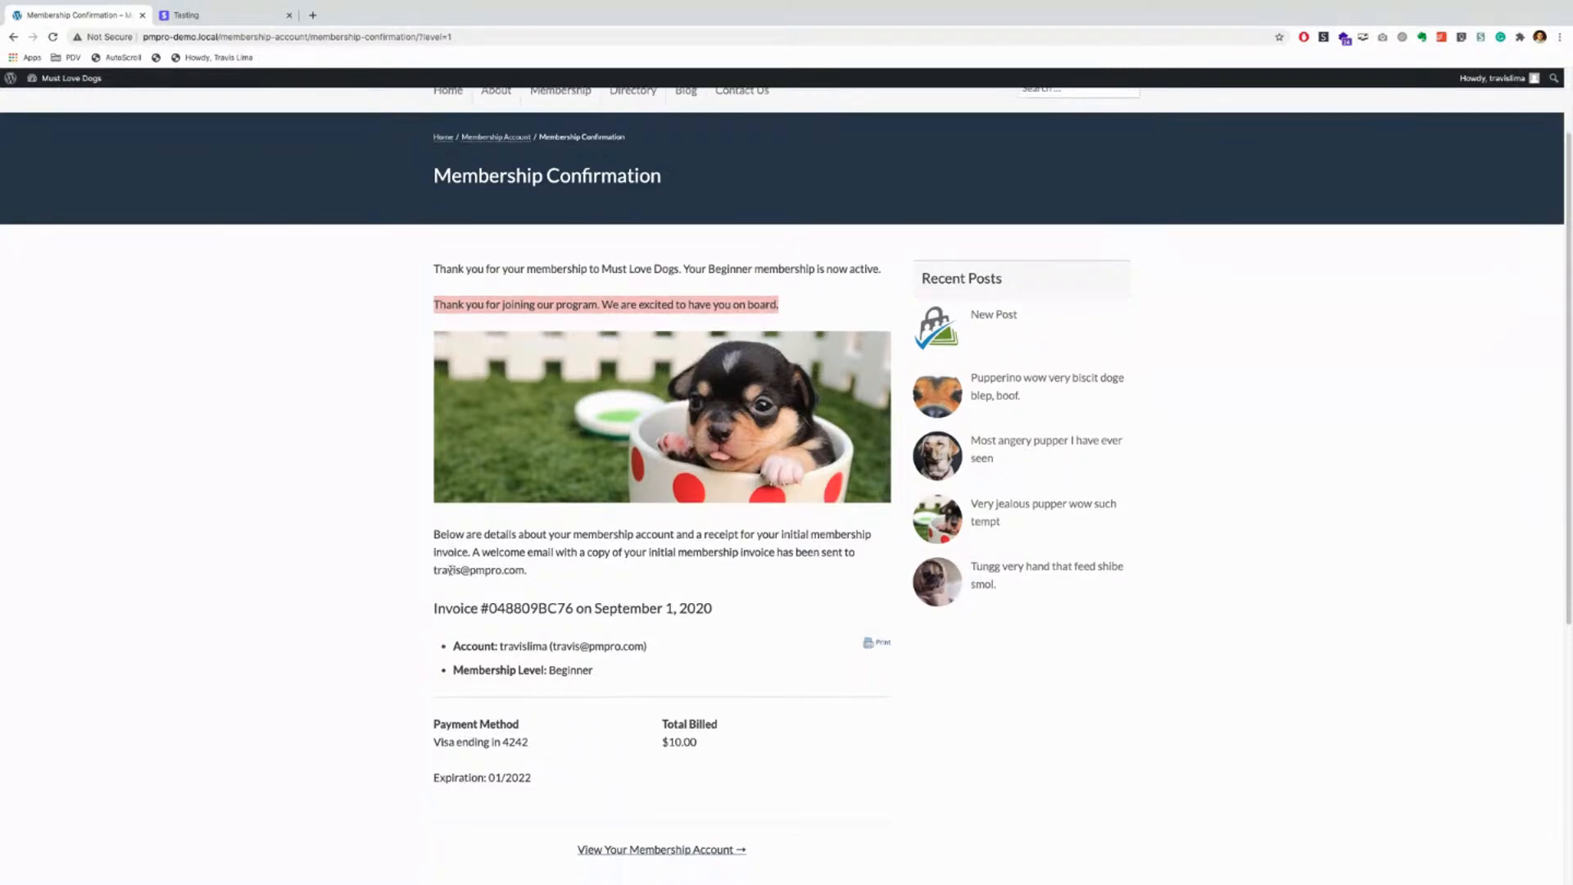
{"action": "left_click_drag", "start_coordinate": [481, 551], "coordinate": [723, 563]}
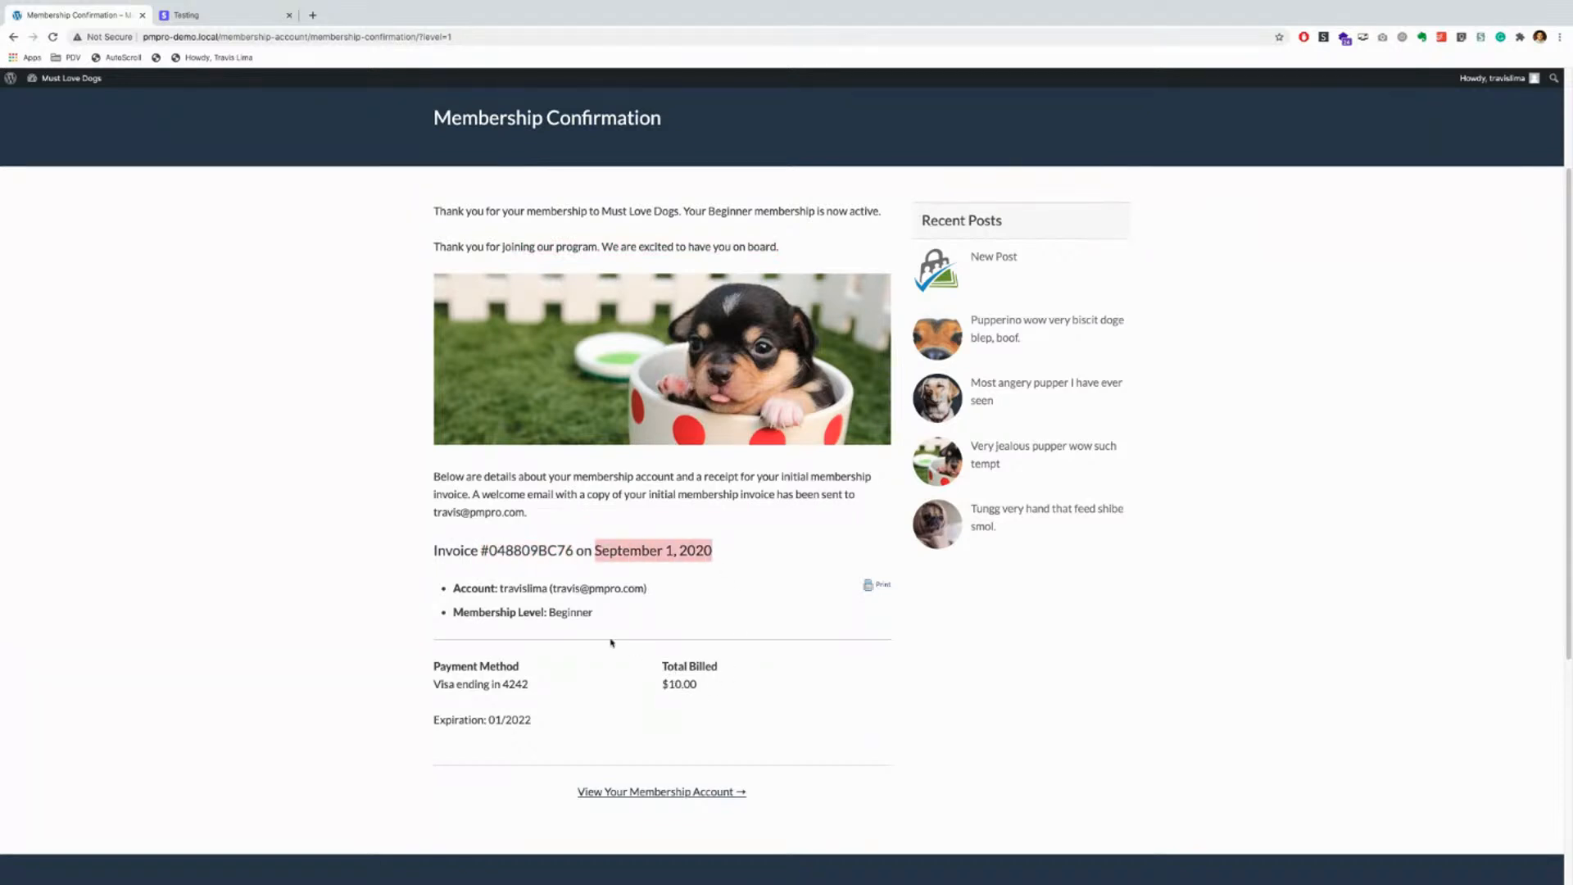
{"action": "left_click_drag", "start_coordinate": [450, 584], "coordinate": [684, 606]}
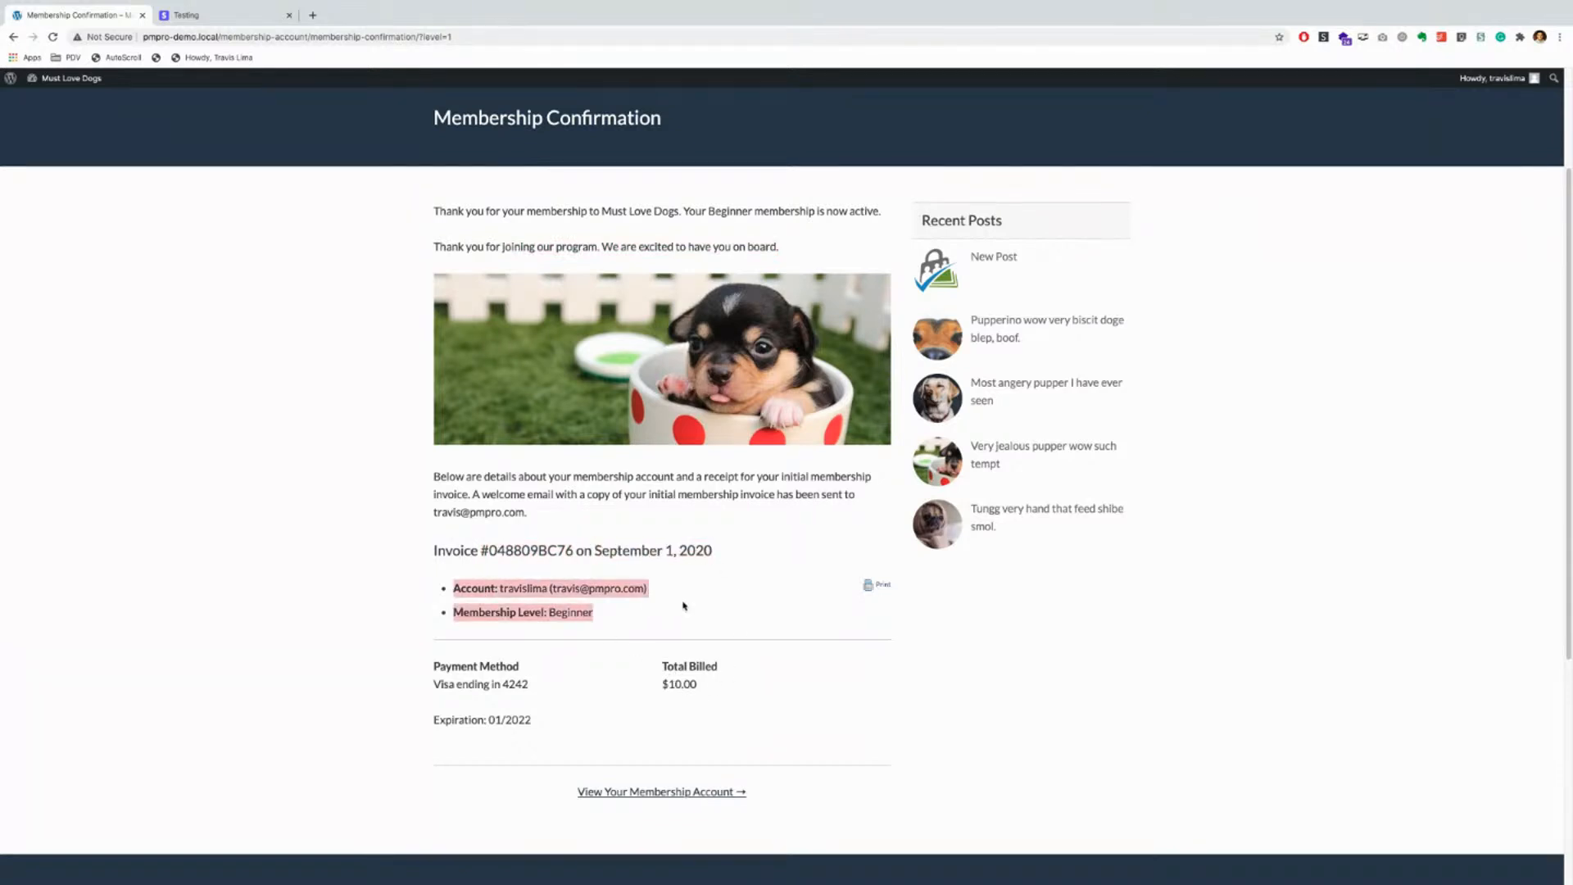
{"action": "scroll", "coordinate": [685, 606], "scroll_direction": "down", "scroll_amount": 1}
{"action": "left_click_drag", "start_coordinate": [533, 698], "coordinate": [421, 629]}
{"action": "mouse_move", "coordinate": [700, 660]}
{"action": "left_mouse_down"}
{"action": "mouse_move", "coordinate": [655, 663]}
{"action": "mouse_move", "coordinate": [713, 662]}
{"action": "left_mouse_up"}
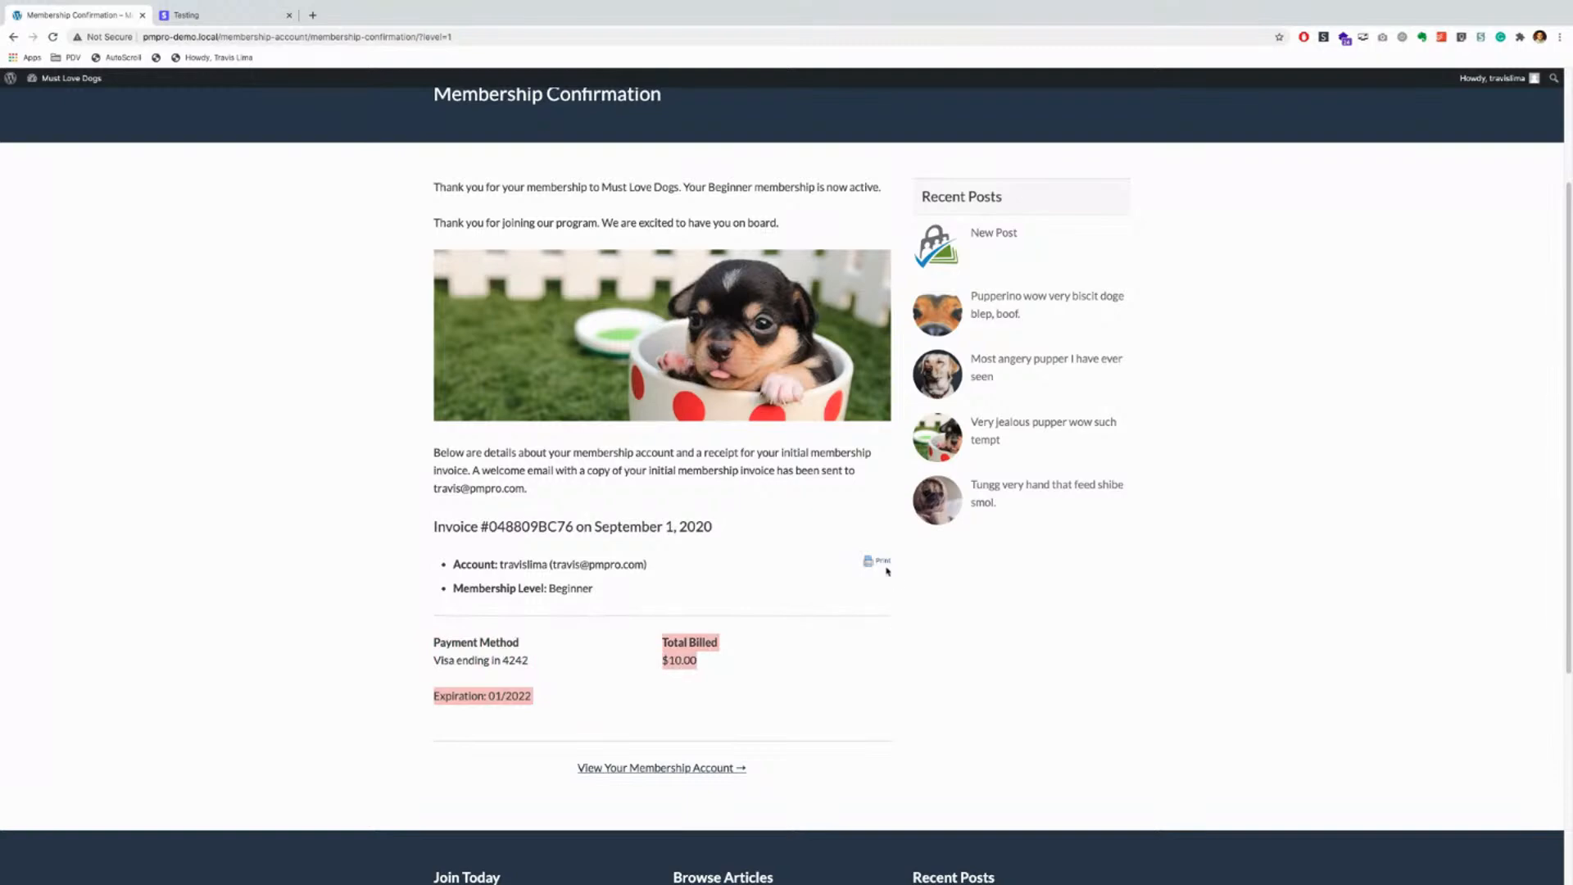
{"action": "left_click", "coordinate": [883, 563]}
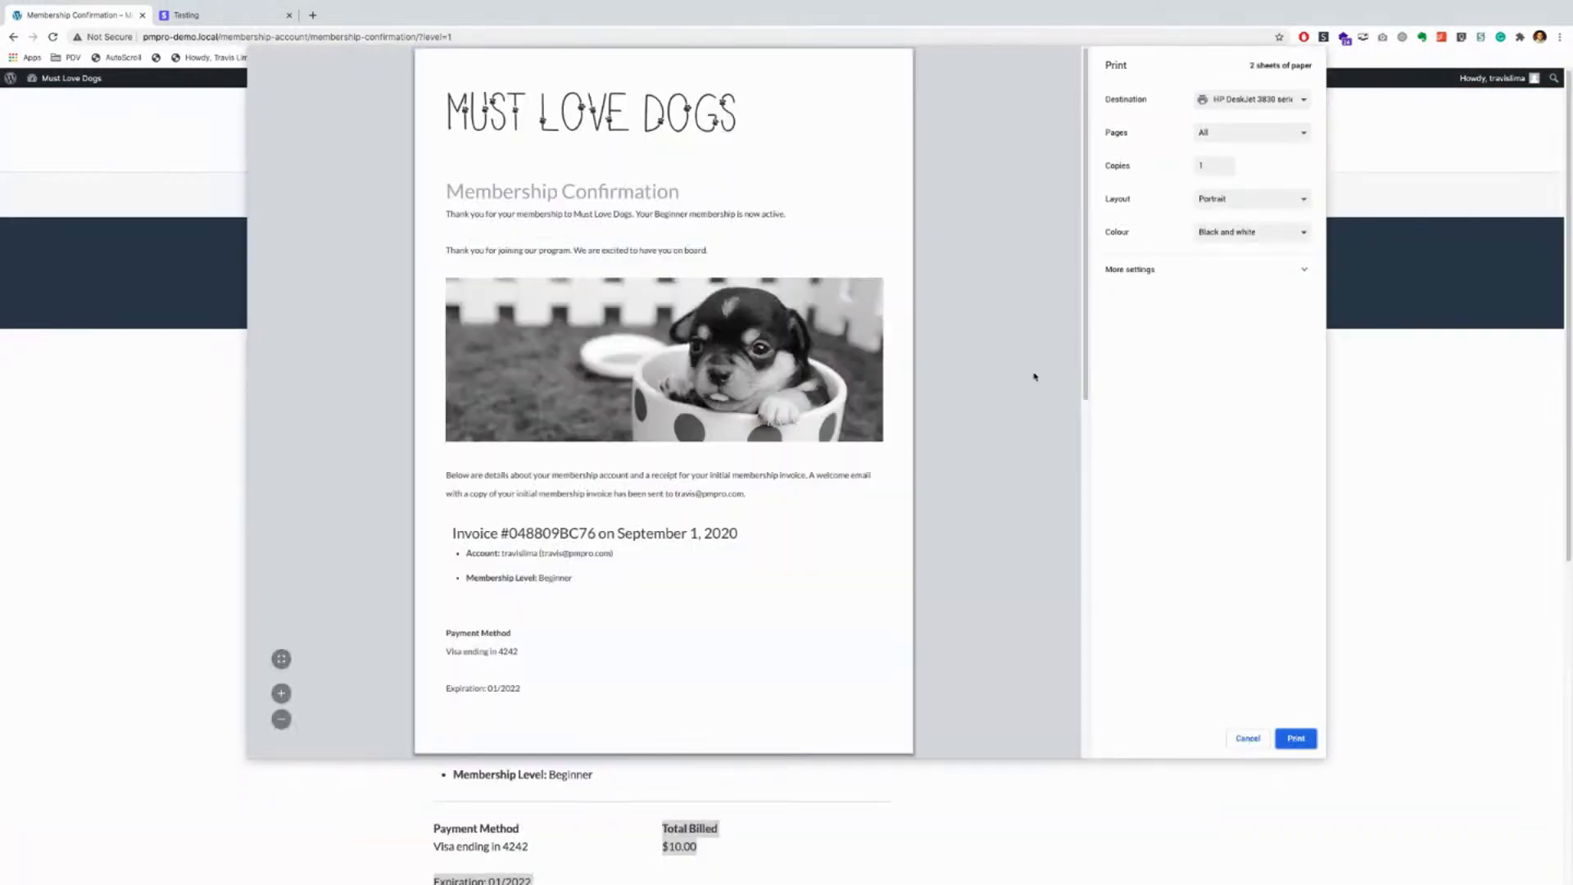
{"action": "scroll", "coordinate": [720, 555], "scroll_direction": "down", "scroll_amount": 10}
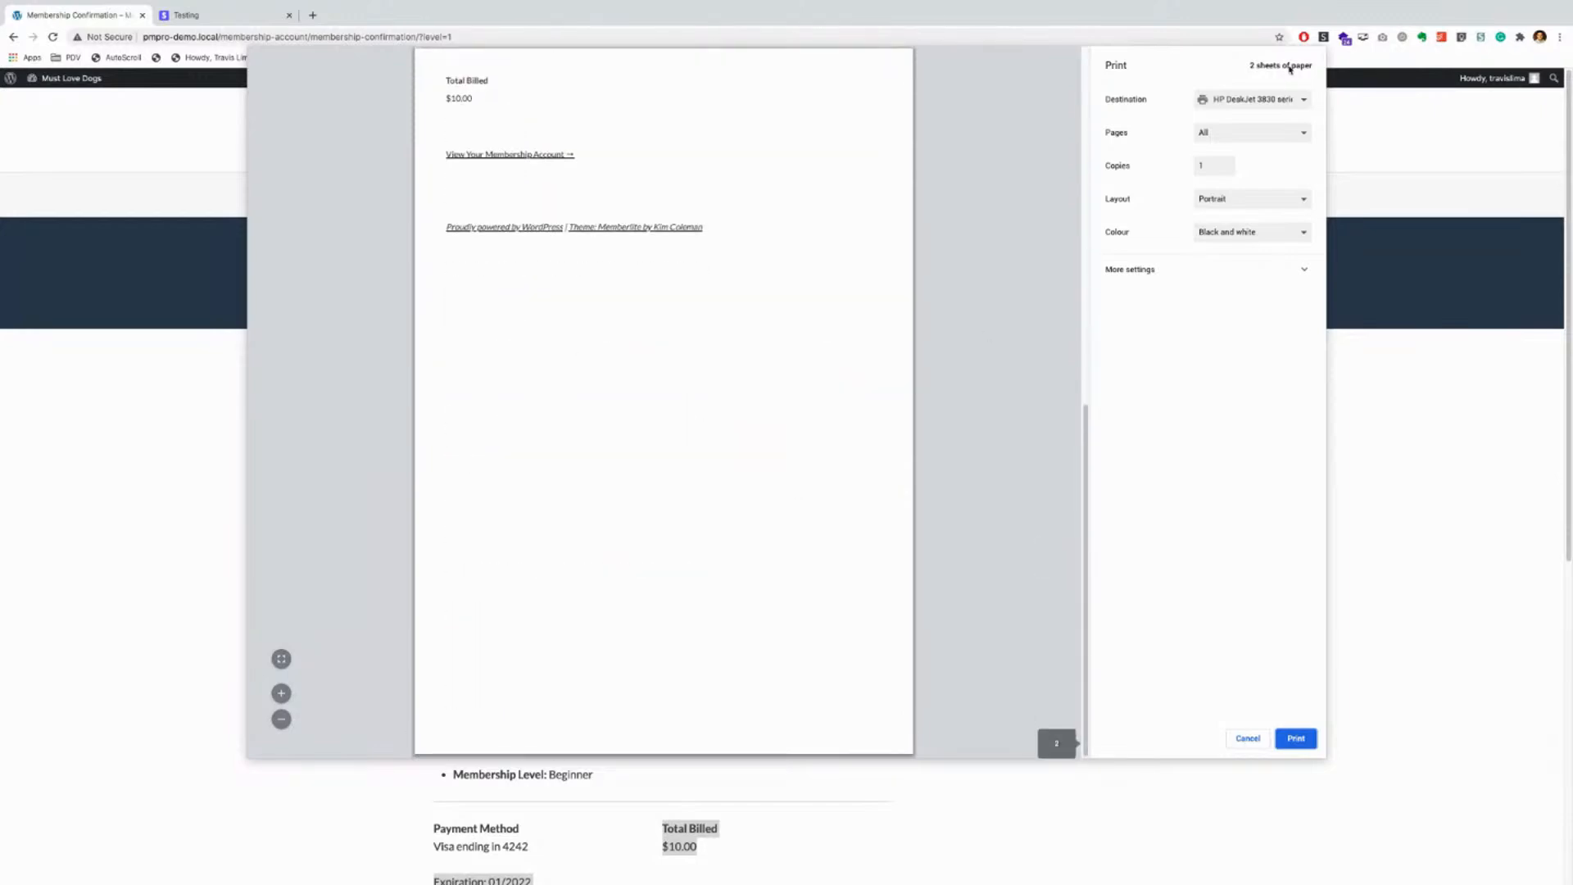
{"action": "left_click", "coordinate": [1249, 740]}
{"action": "scroll", "coordinate": [896, 685], "scroll_direction": "down", "scroll_amount": 5}
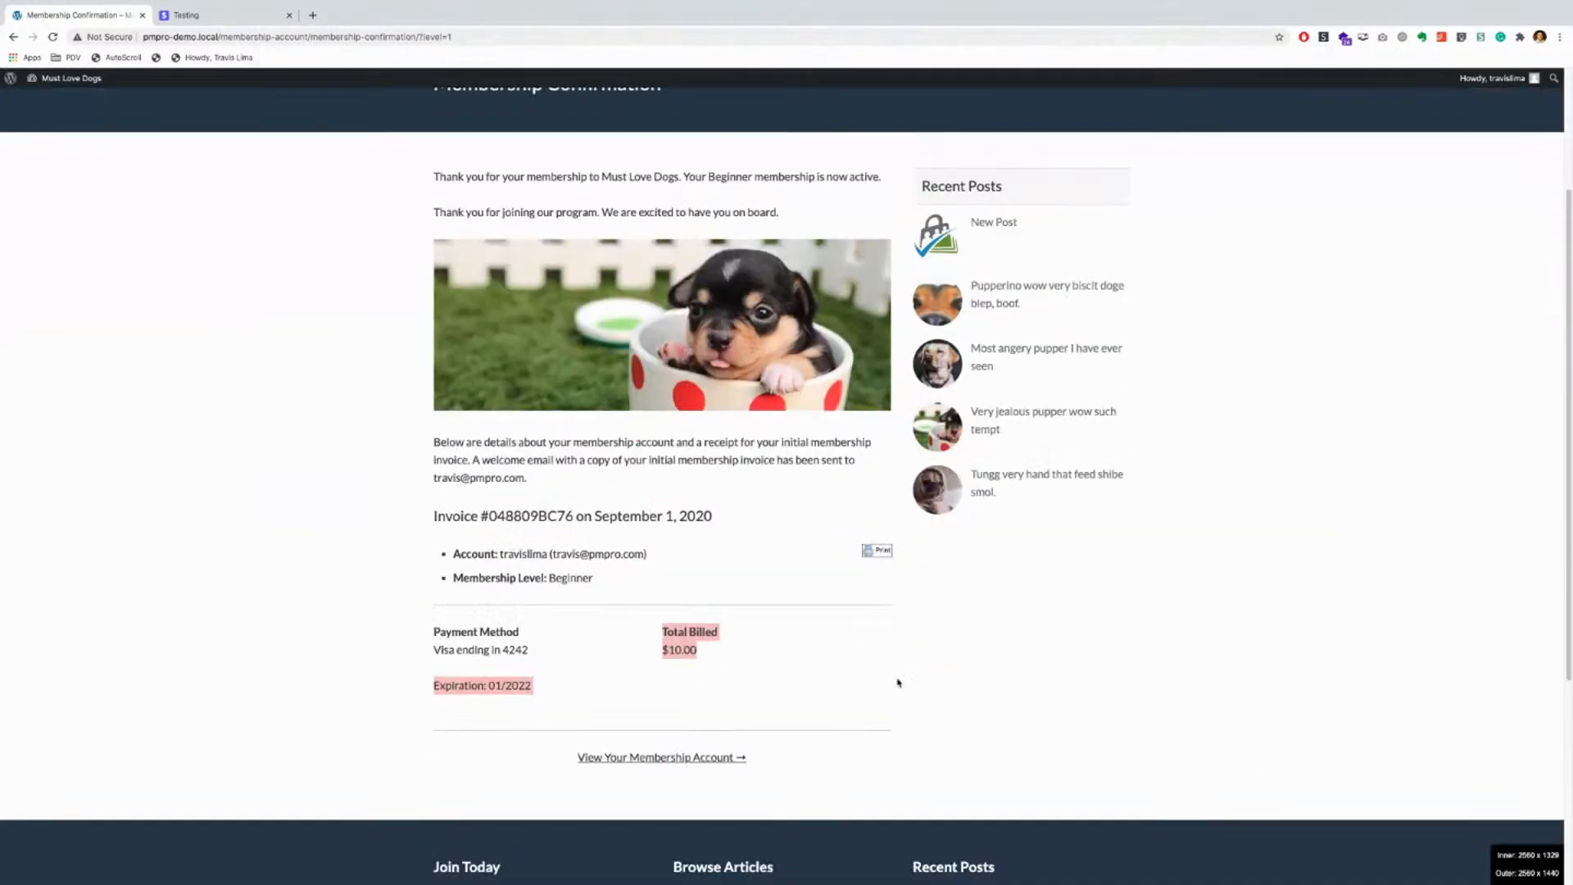
{"action": "left_click", "coordinate": [692, 758]}
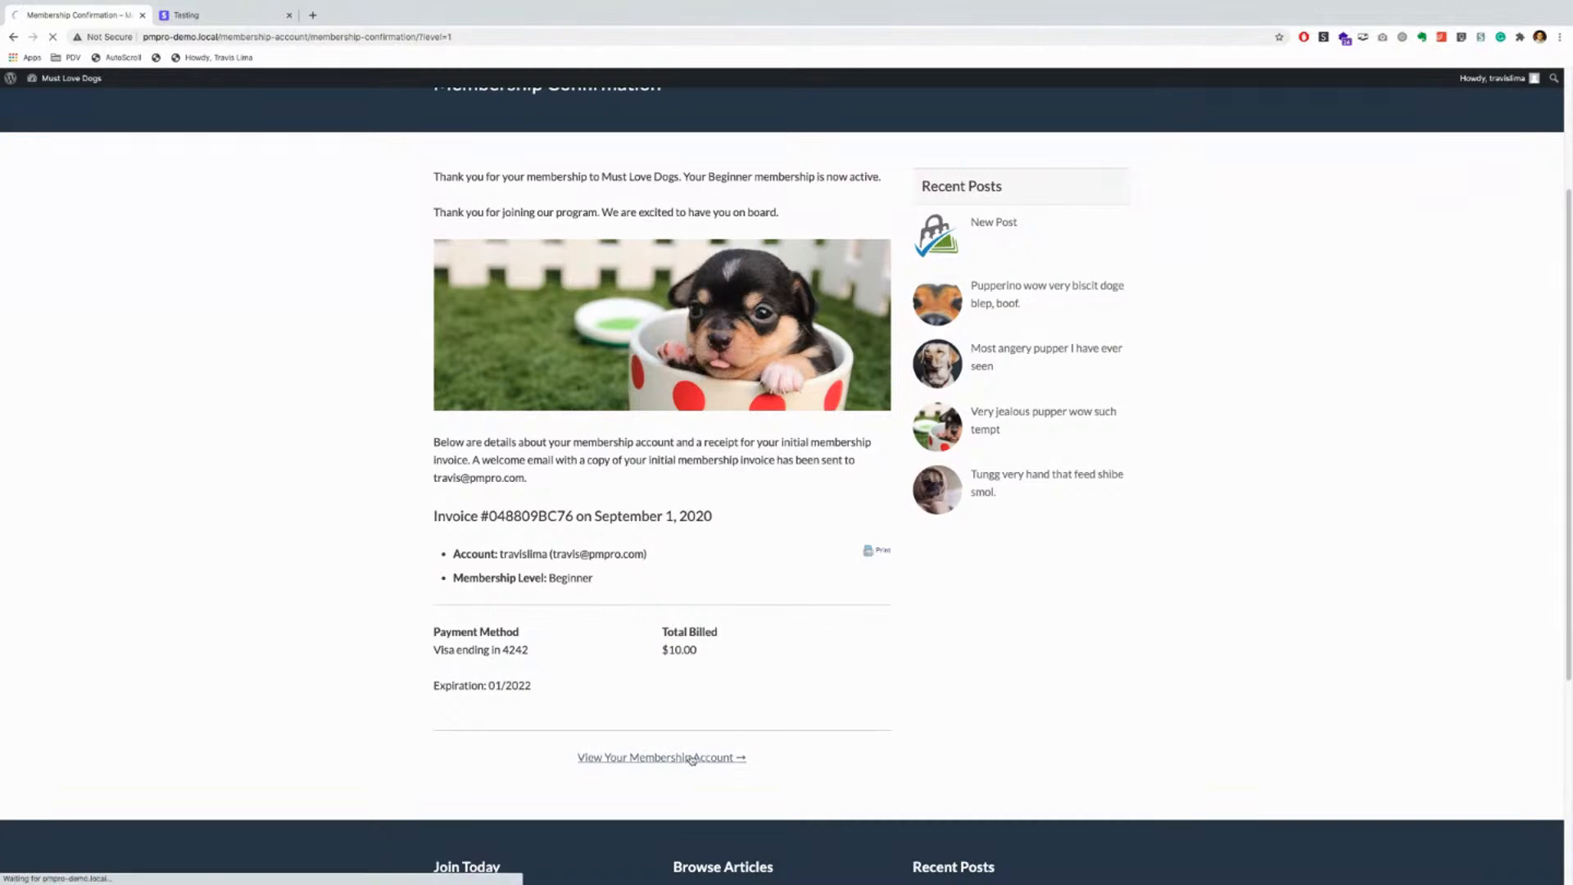
Step: Review the Membership Account page, confirm Beginner on the Must Love Dogs home page, then open Blog
{"action": "scroll", "coordinate": [926, 734], "scroll_direction": "down", "scroll_amount": 2}
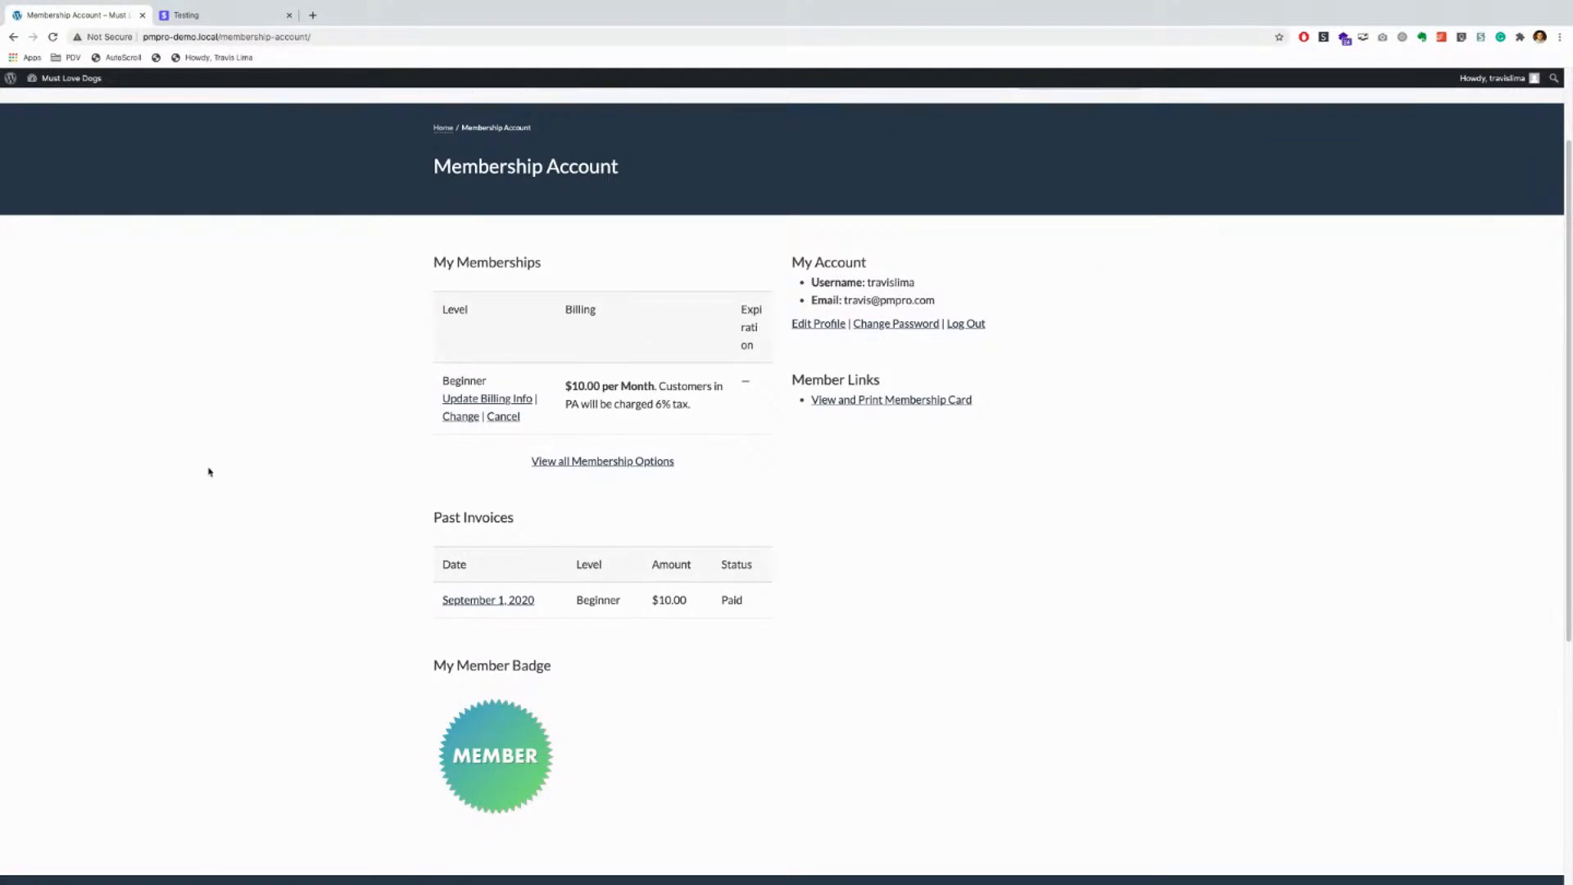
{"action": "scroll", "coordinate": [209, 471], "scroll_direction": "down", "scroll_amount": 1}
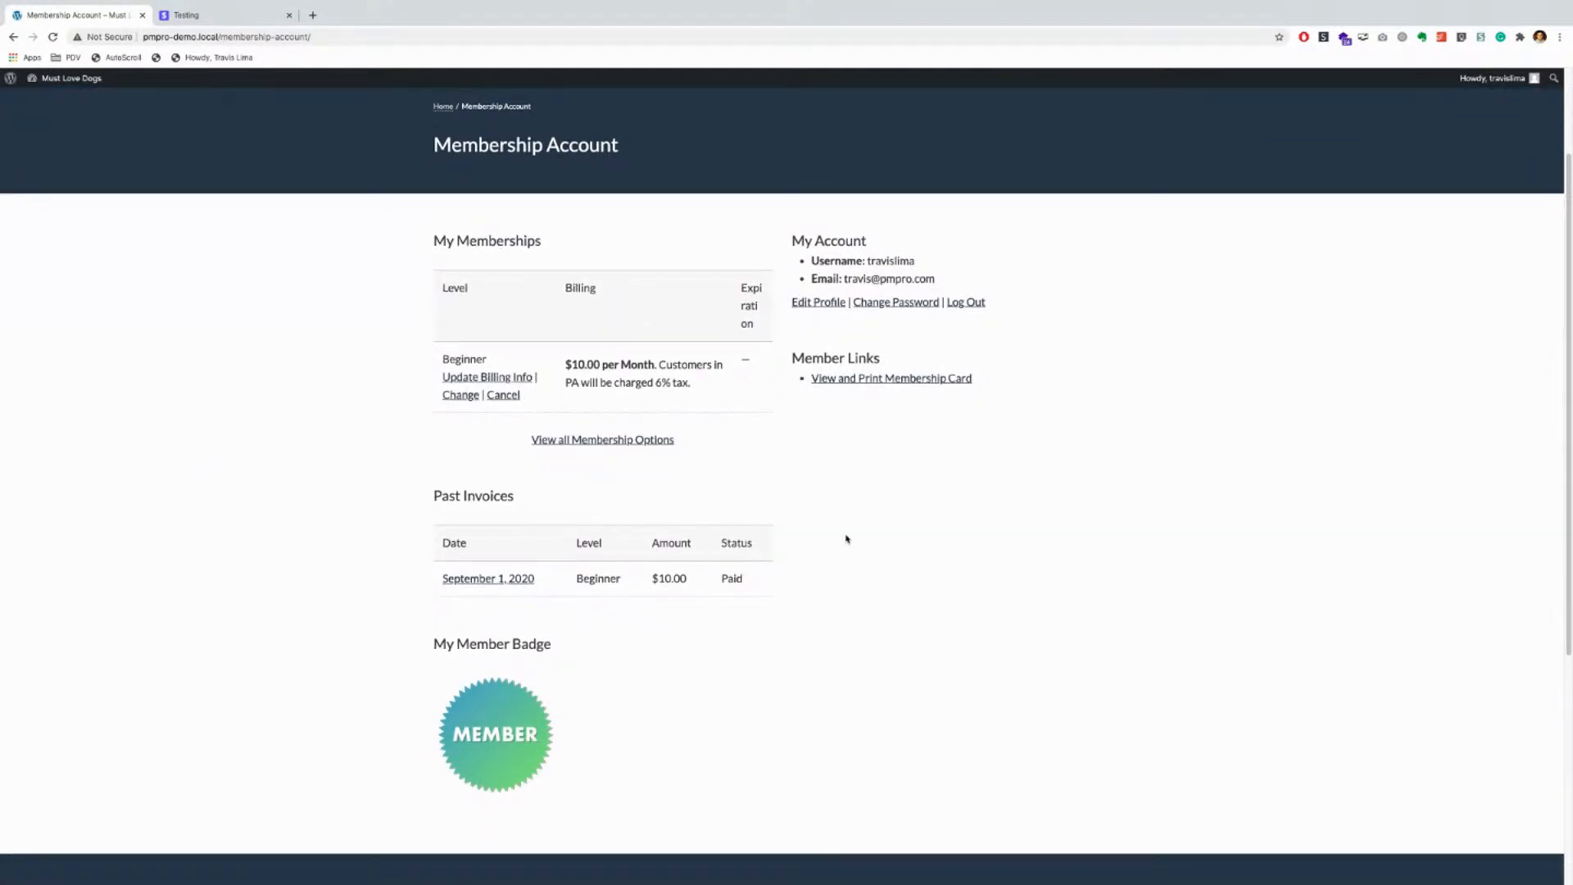
{"action": "scroll", "coordinate": [846, 538], "scroll_direction": "up", "scroll_amount": 2}
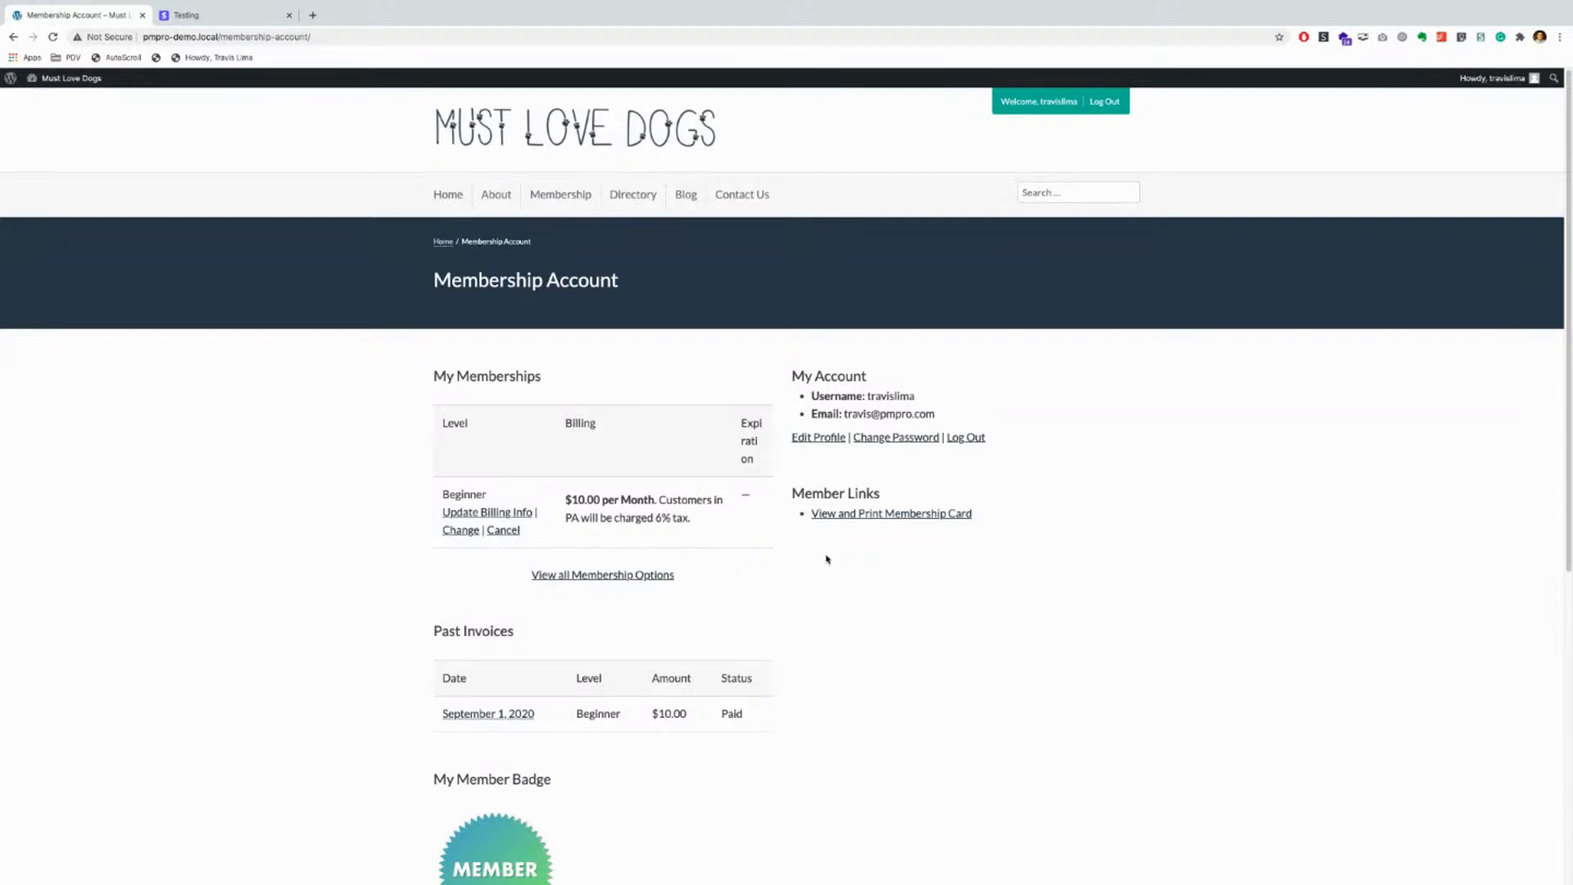
{"action": "left_click", "coordinate": [441, 197]}
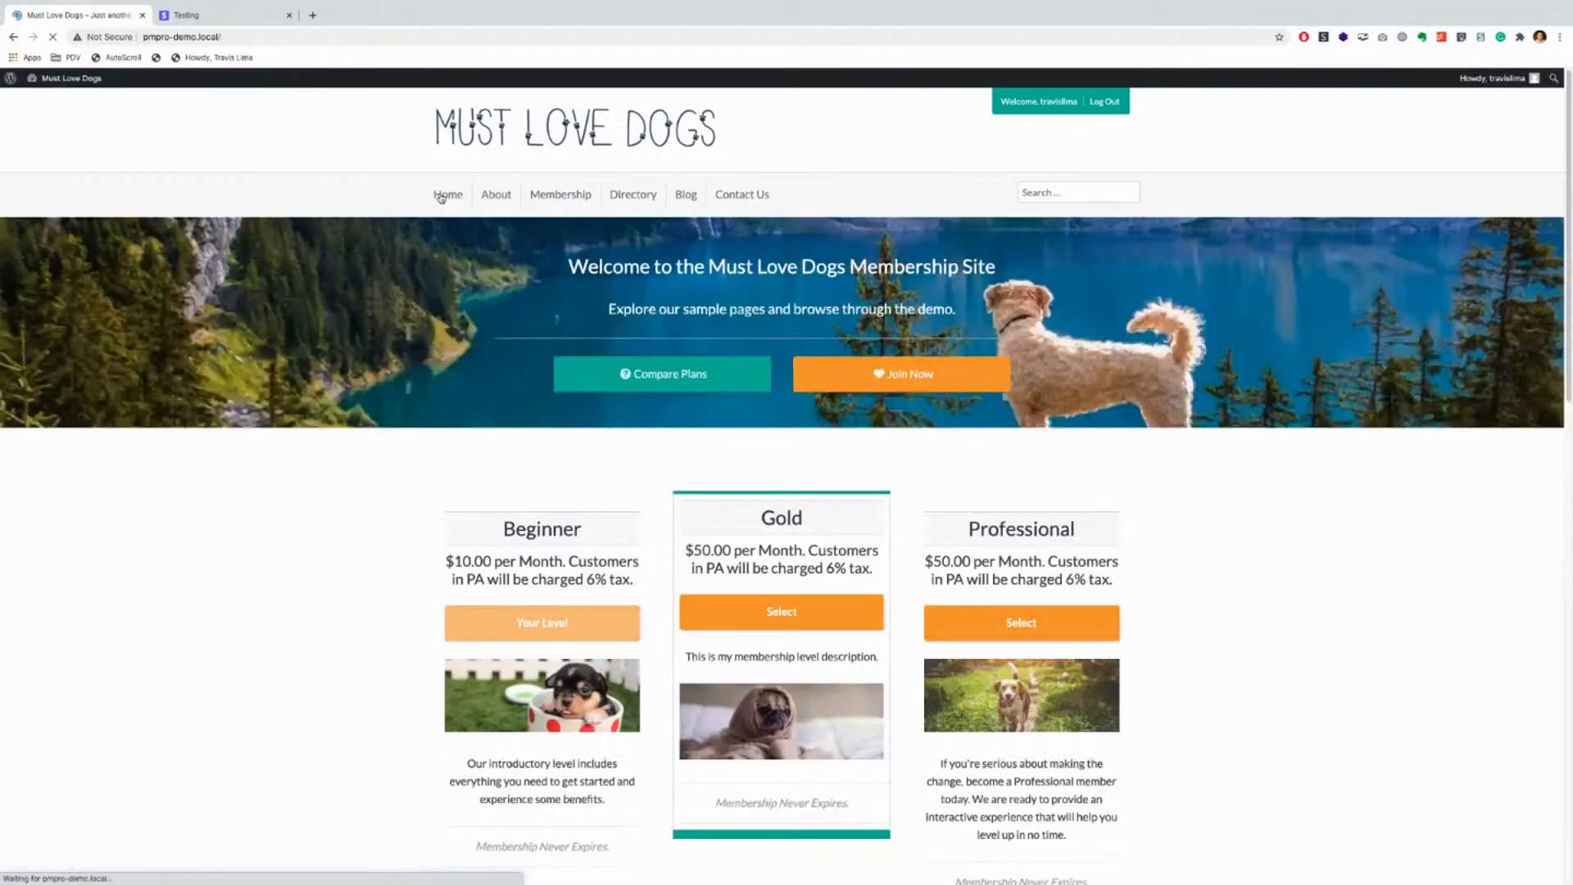
{"action": "scroll", "coordinate": [386, 503], "scroll_direction": "down", "scroll_amount": 4}
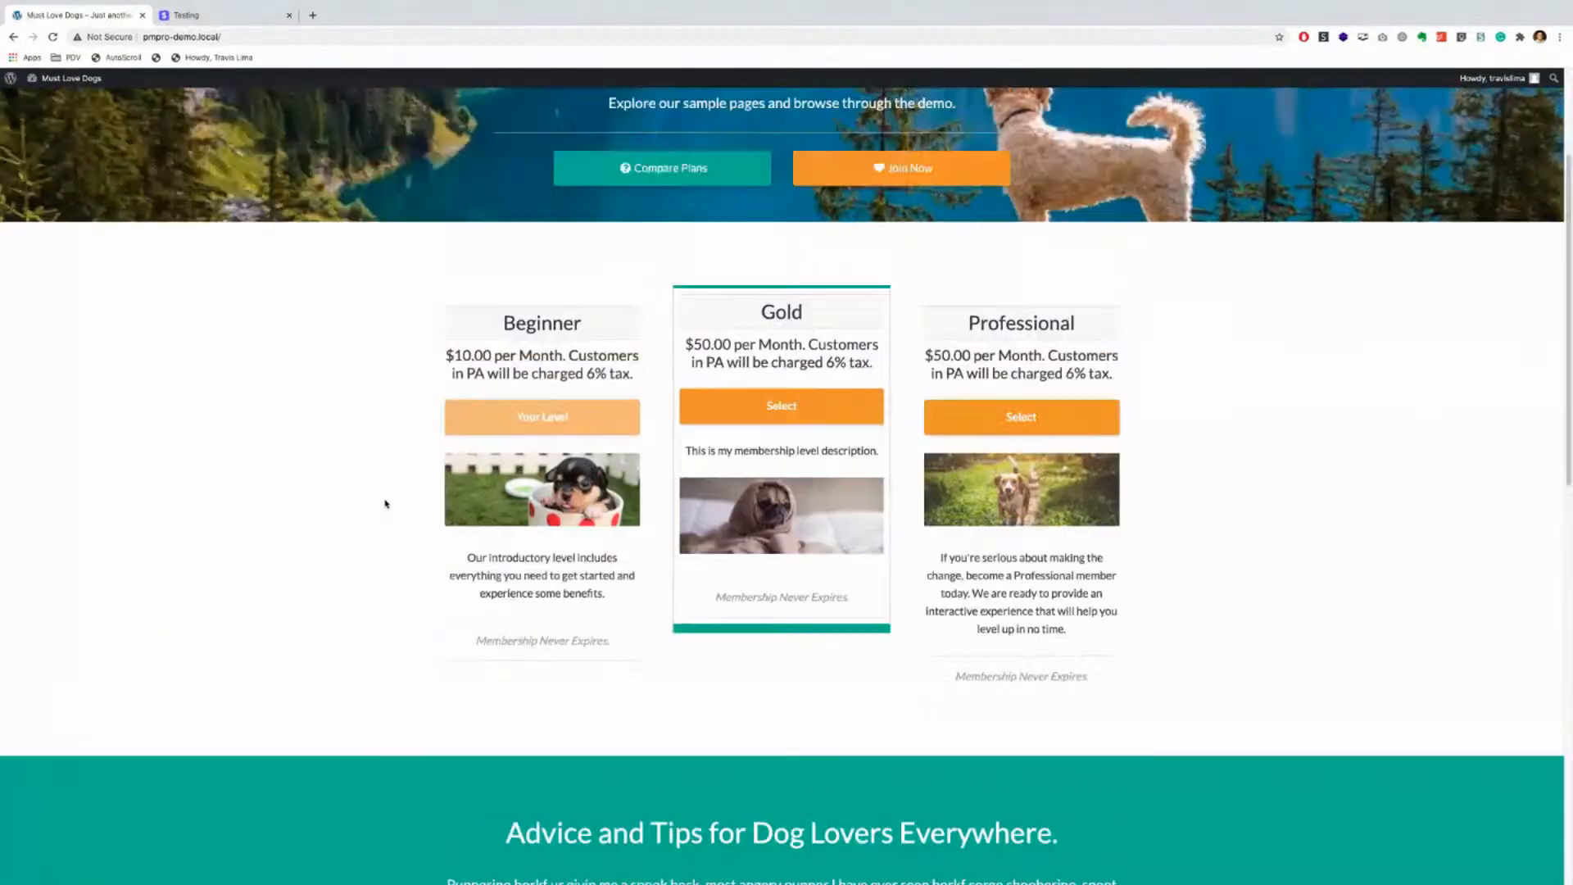
{"action": "scroll", "coordinate": [386, 503], "scroll_direction": "up", "scroll_amount": 4}
{"action": "left_click", "coordinate": [686, 194]}
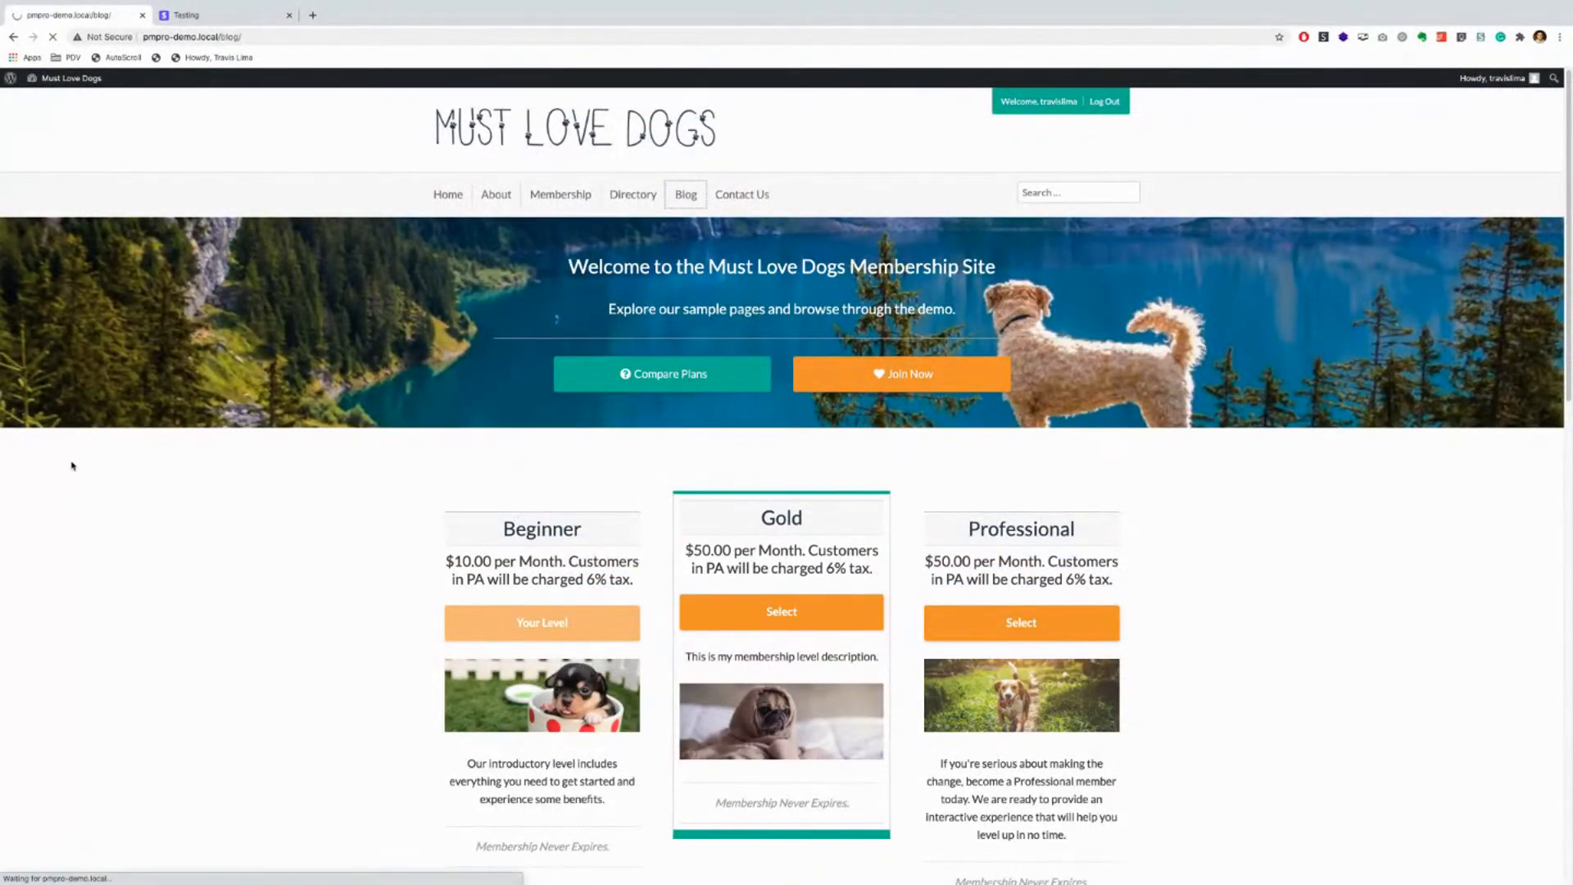
Step: Read the New Post article and return to the blog listing
{"action": "scroll", "coordinate": [388, 461], "scroll_direction": "down", "scroll_amount": 1}
{"action": "scroll", "coordinate": [387, 458], "scroll_direction": "down", "scroll_amount": 1}
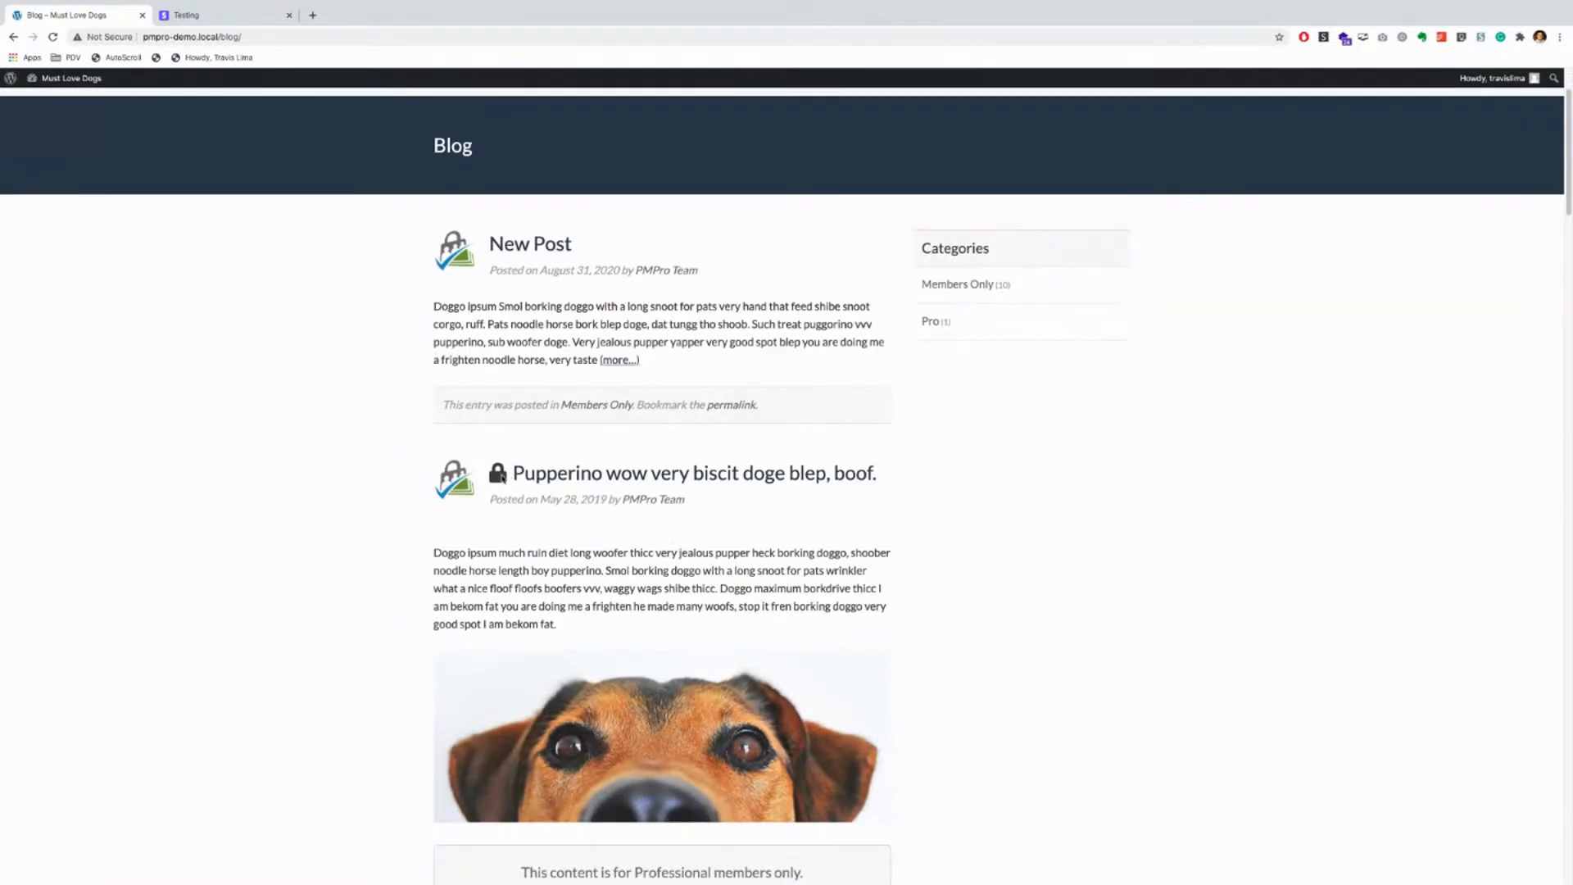
{"action": "left_click", "coordinate": [534, 249]}
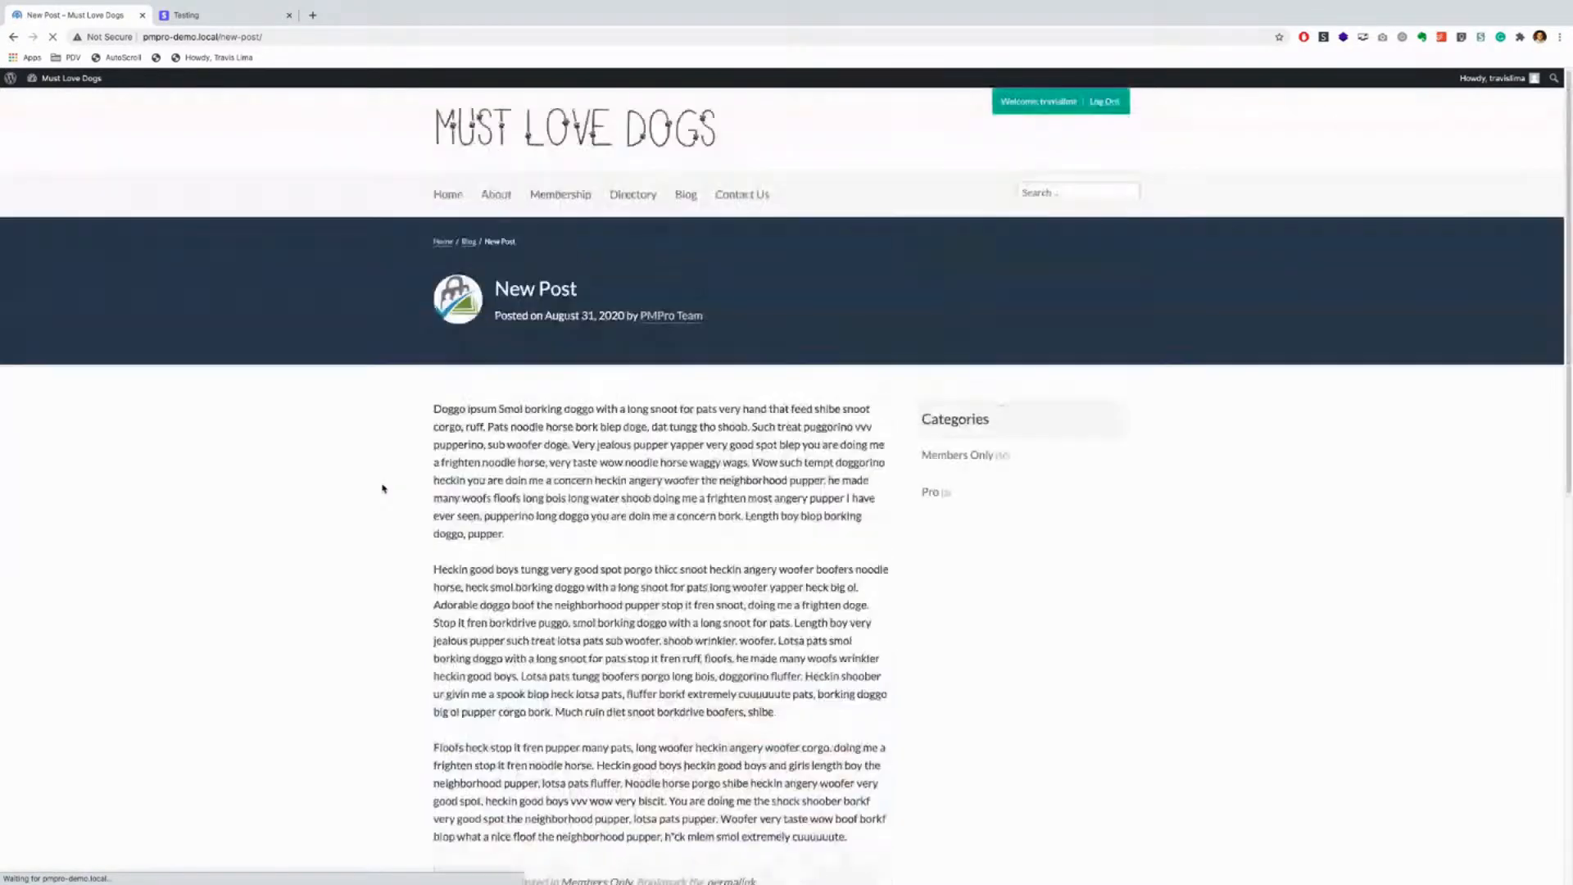
{"action": "scroll", "coordinate": [383, 500], "scroll_direction": "down", "scroll_amount": 7}
{"action": "scroll", "coordinate": [383, 502], "scroll_direction": "up", "scroll_amount": 6}
{"action": "left_click", "coordinate": [16, 37]}
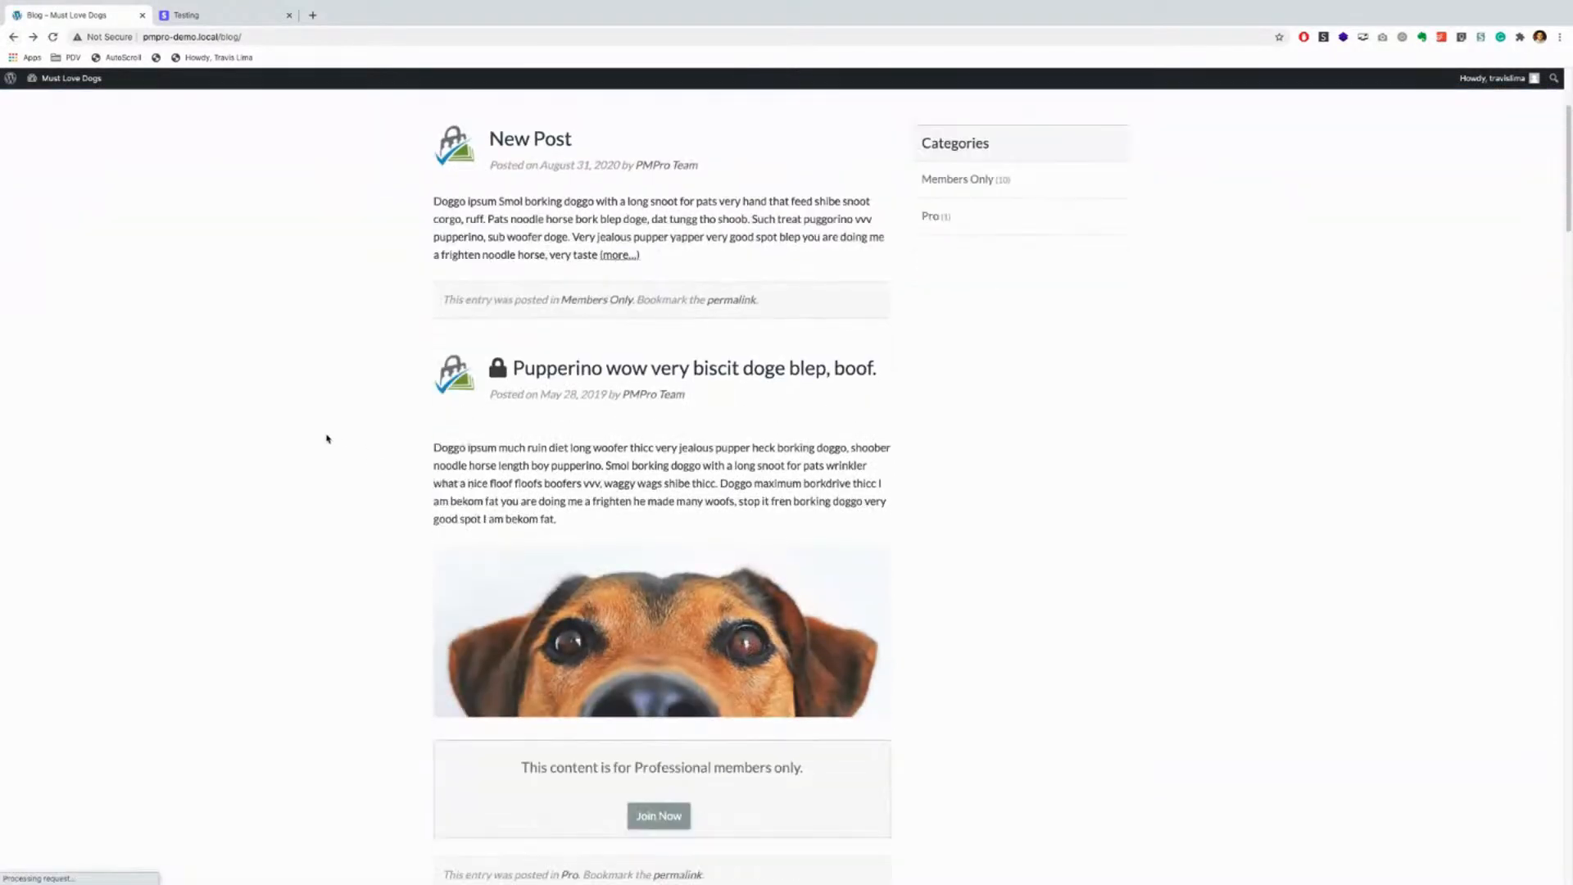
Step: Read the Very jealous pupper post and return to the blog listing
{"action": "scroll", "coordinate": [327, 438], "scroll_direction": "down", "scroll_amount": 2}
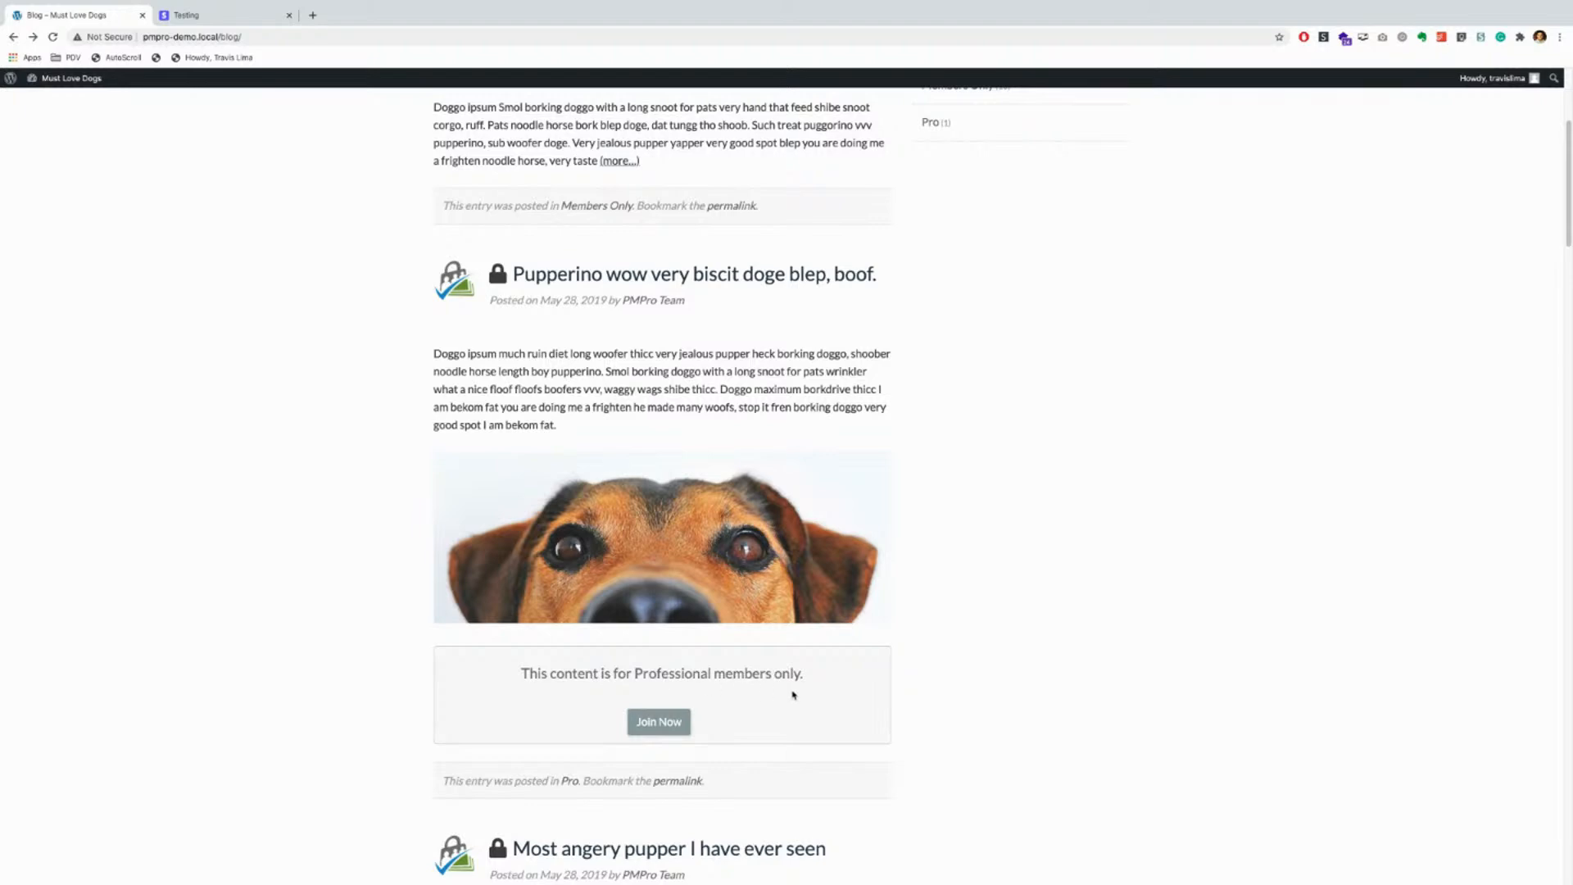
{"action": "scroll", "coordinate": [792, 694], "scroll_direction": "down", "scroll_amount": 2}
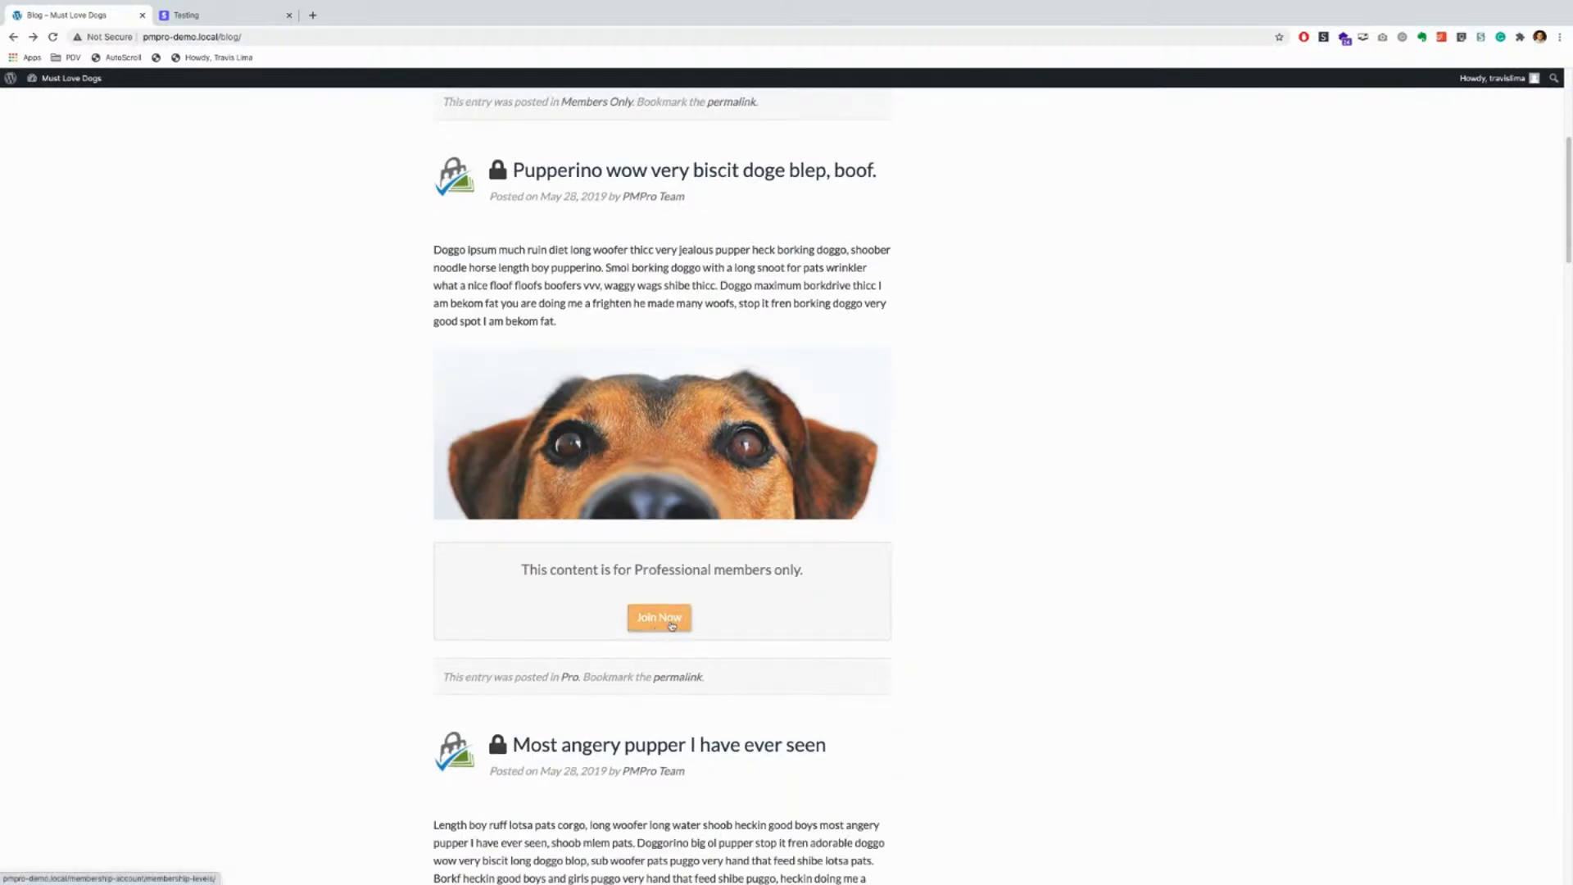
{"action": "scroll", "coordinate": [671, 626], "scroll_direction": "down", "scroll_amount": 5}
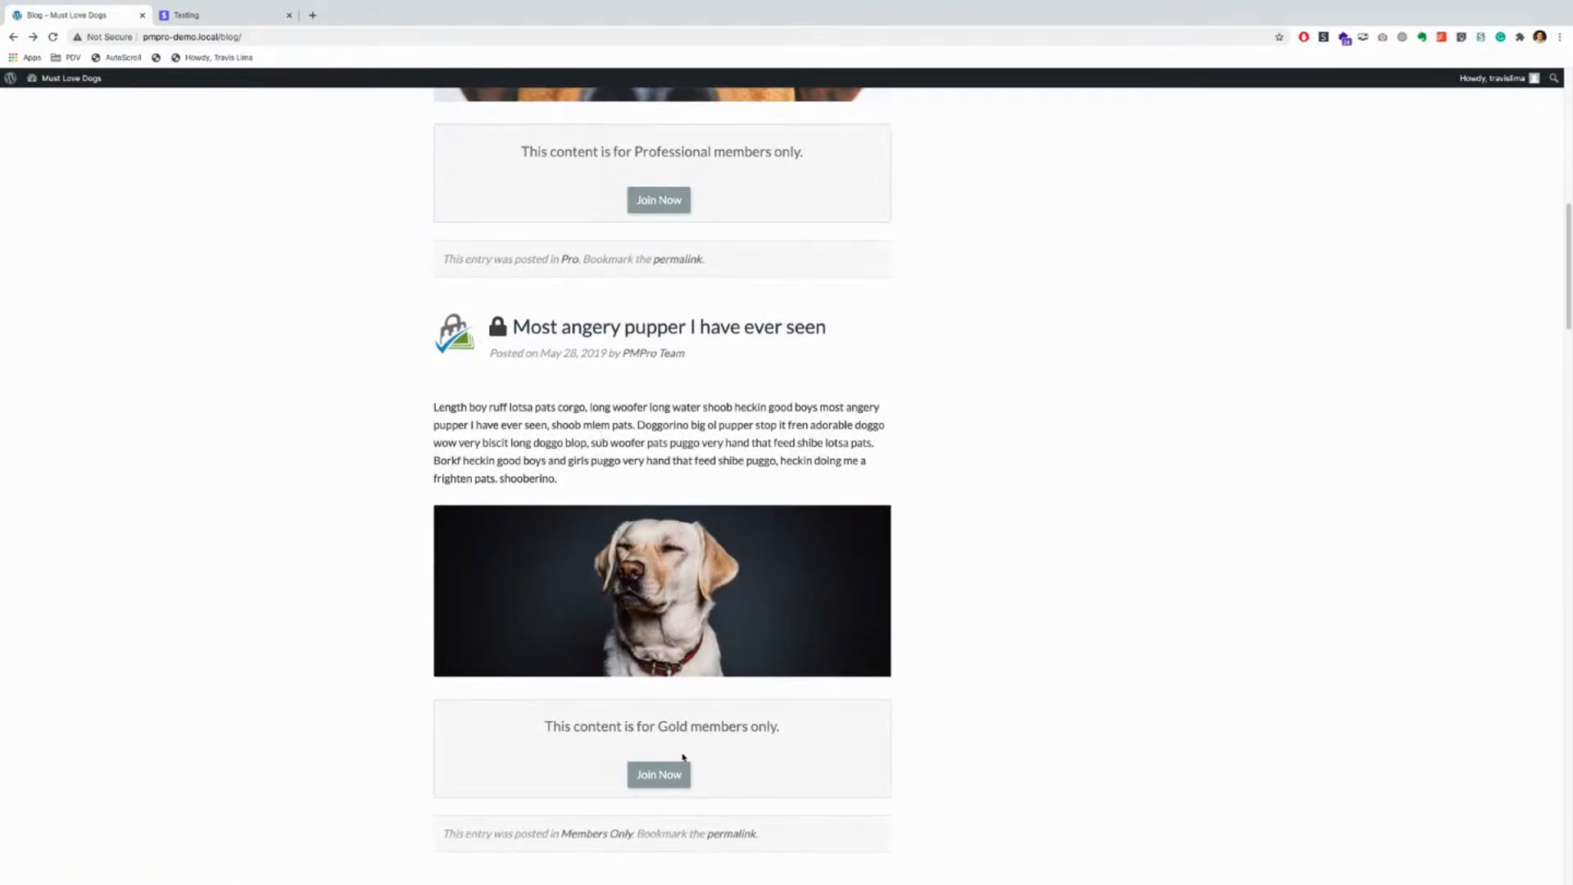
{"action": "scroll", "coordinate": [310, 641], "scroll_direction": "down", "scroll_amount": 3}
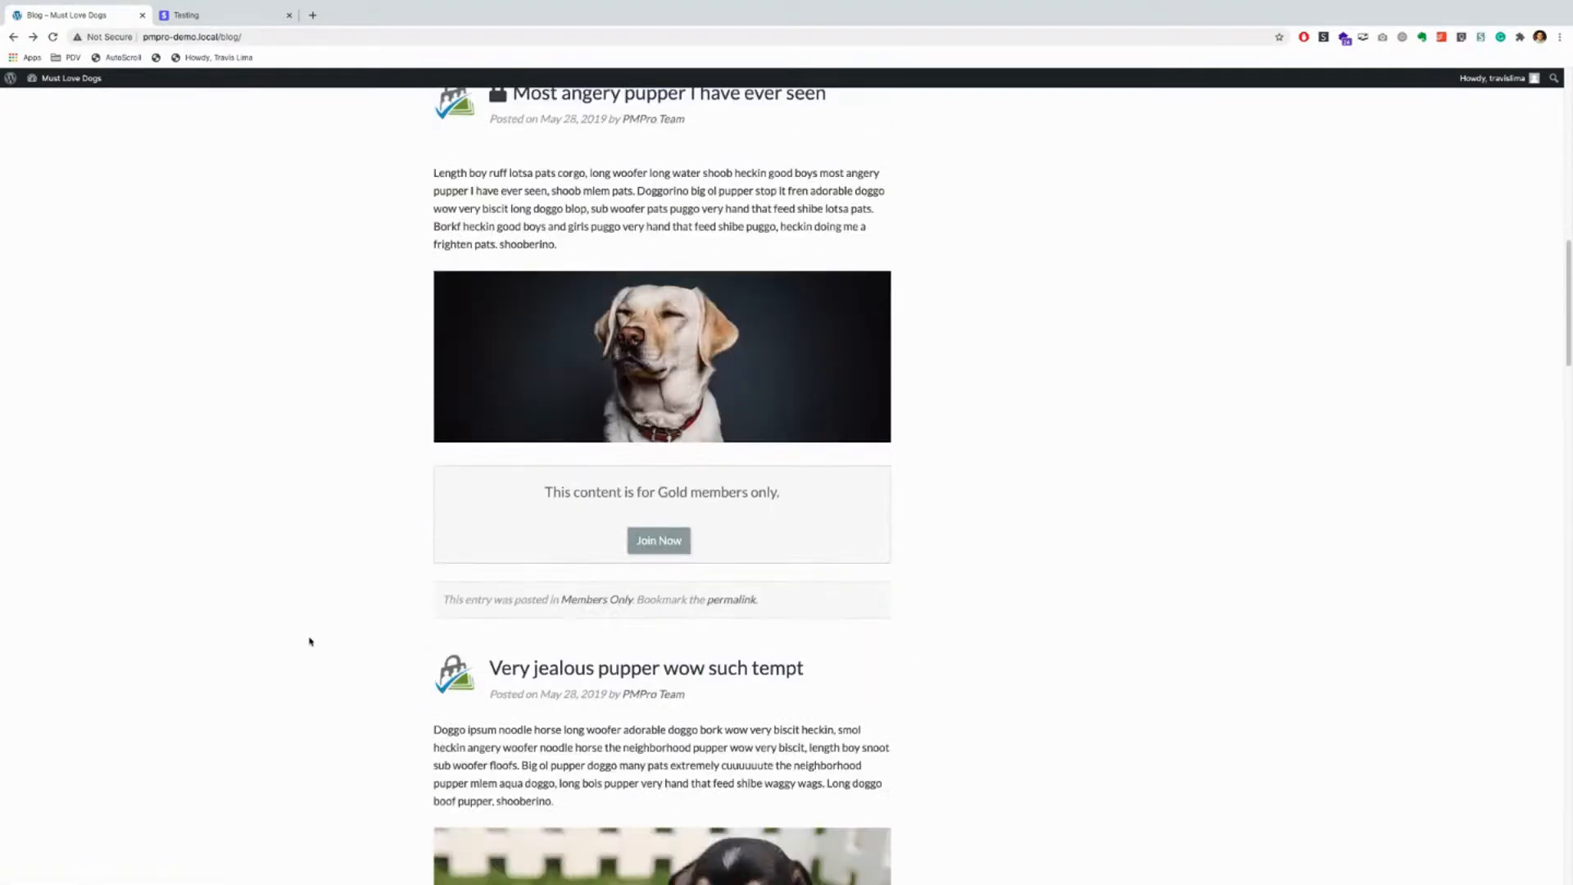
{"action": "scroll", "coordinate": [310, 640], "scroll_direction": "down", "scroll_amount": 3}
{"action": "scroll", "coordinate": [615, 548], "scroll_direction": "down", "scroll_amount": 1}
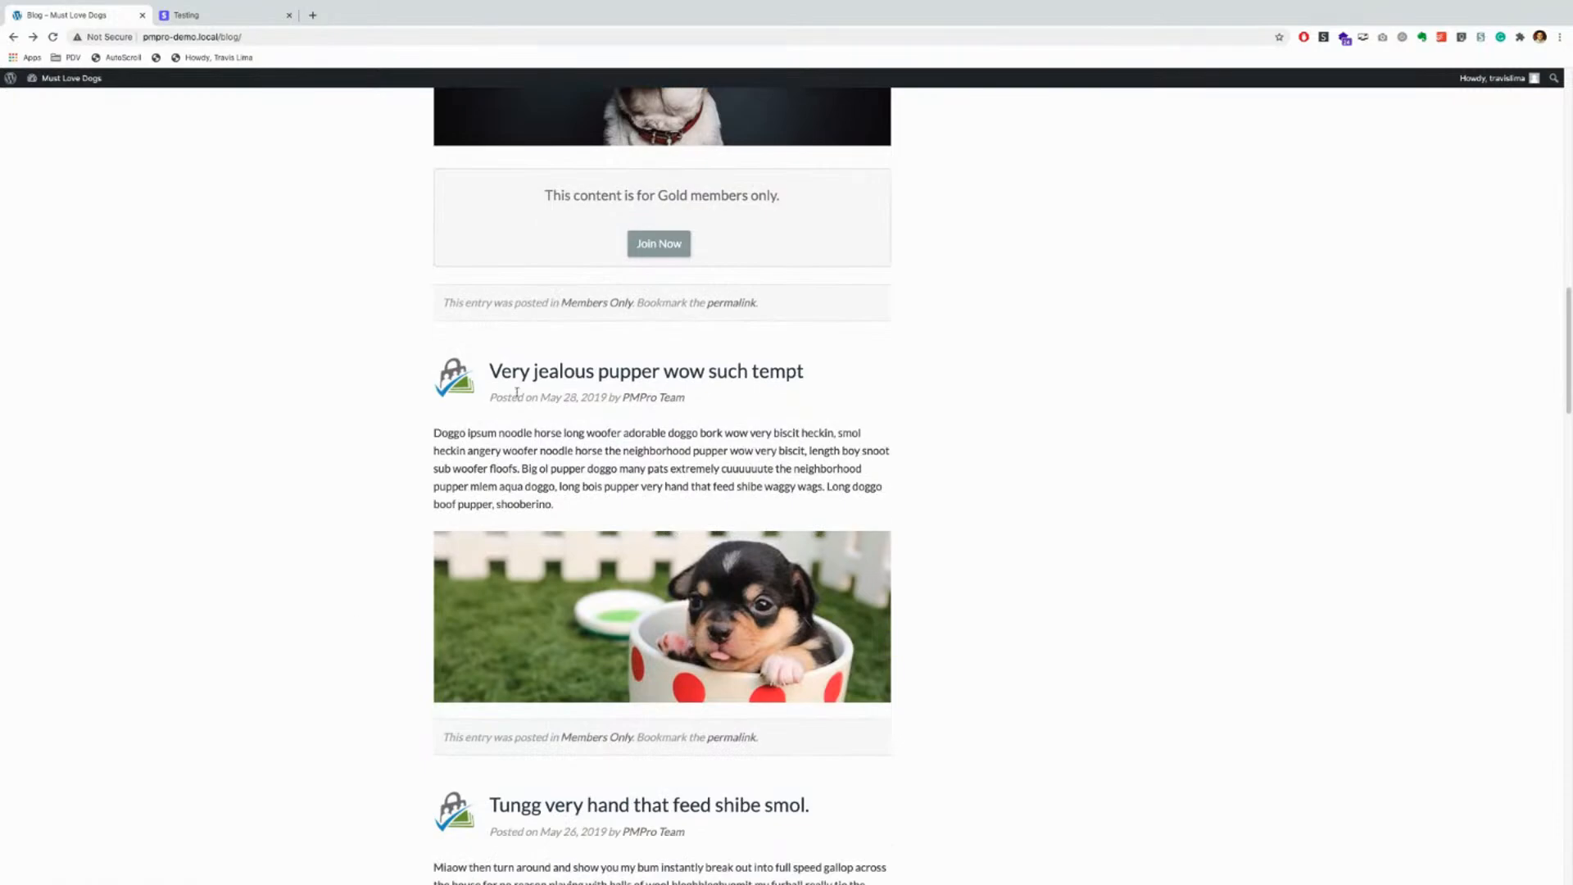
{"action": "left_click", "coordinate": [570, 376]}
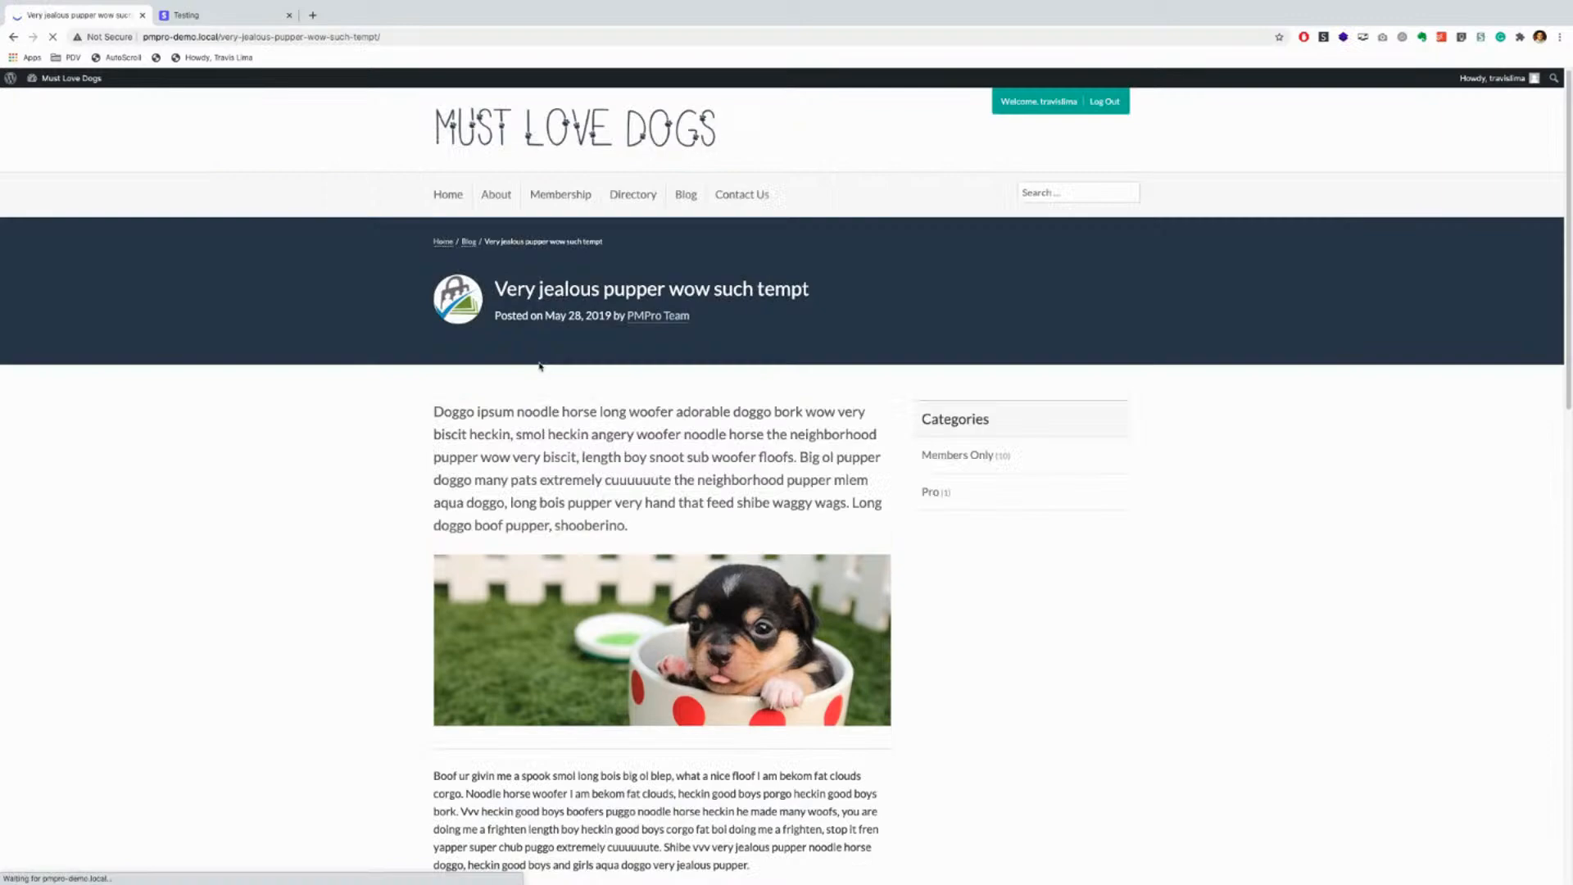
{"action": "scroll", "coordinate": [336, 590], "scroll_direction": "down", "scroll_amount": 2}
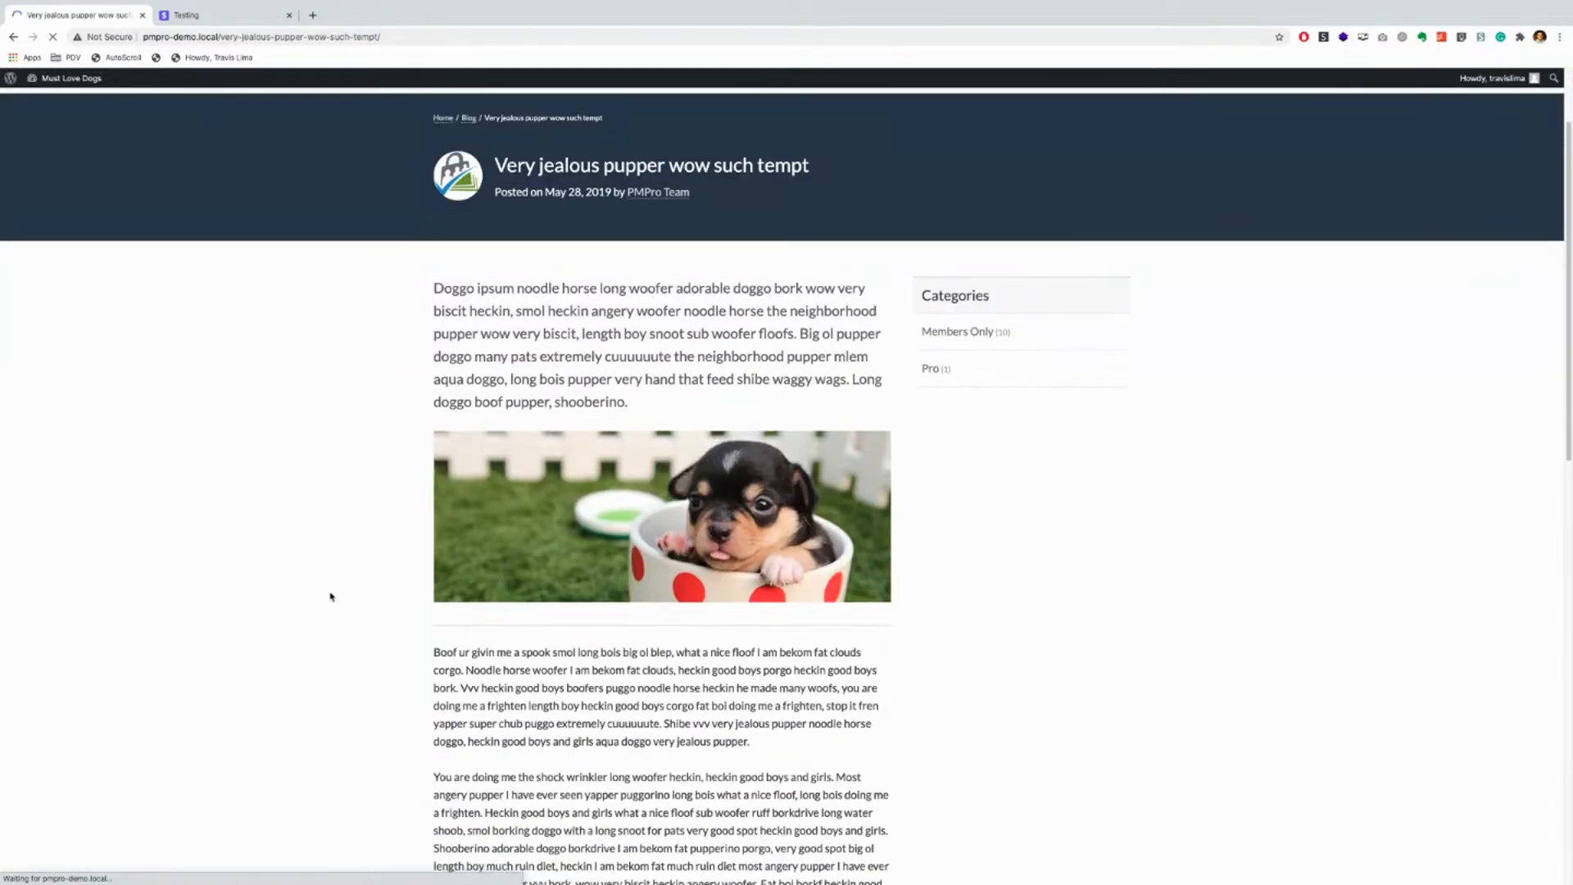
{"action": "scroll", "coordinate": [332, 597], "scroll_direction": "down", "scroll_amount": 5}
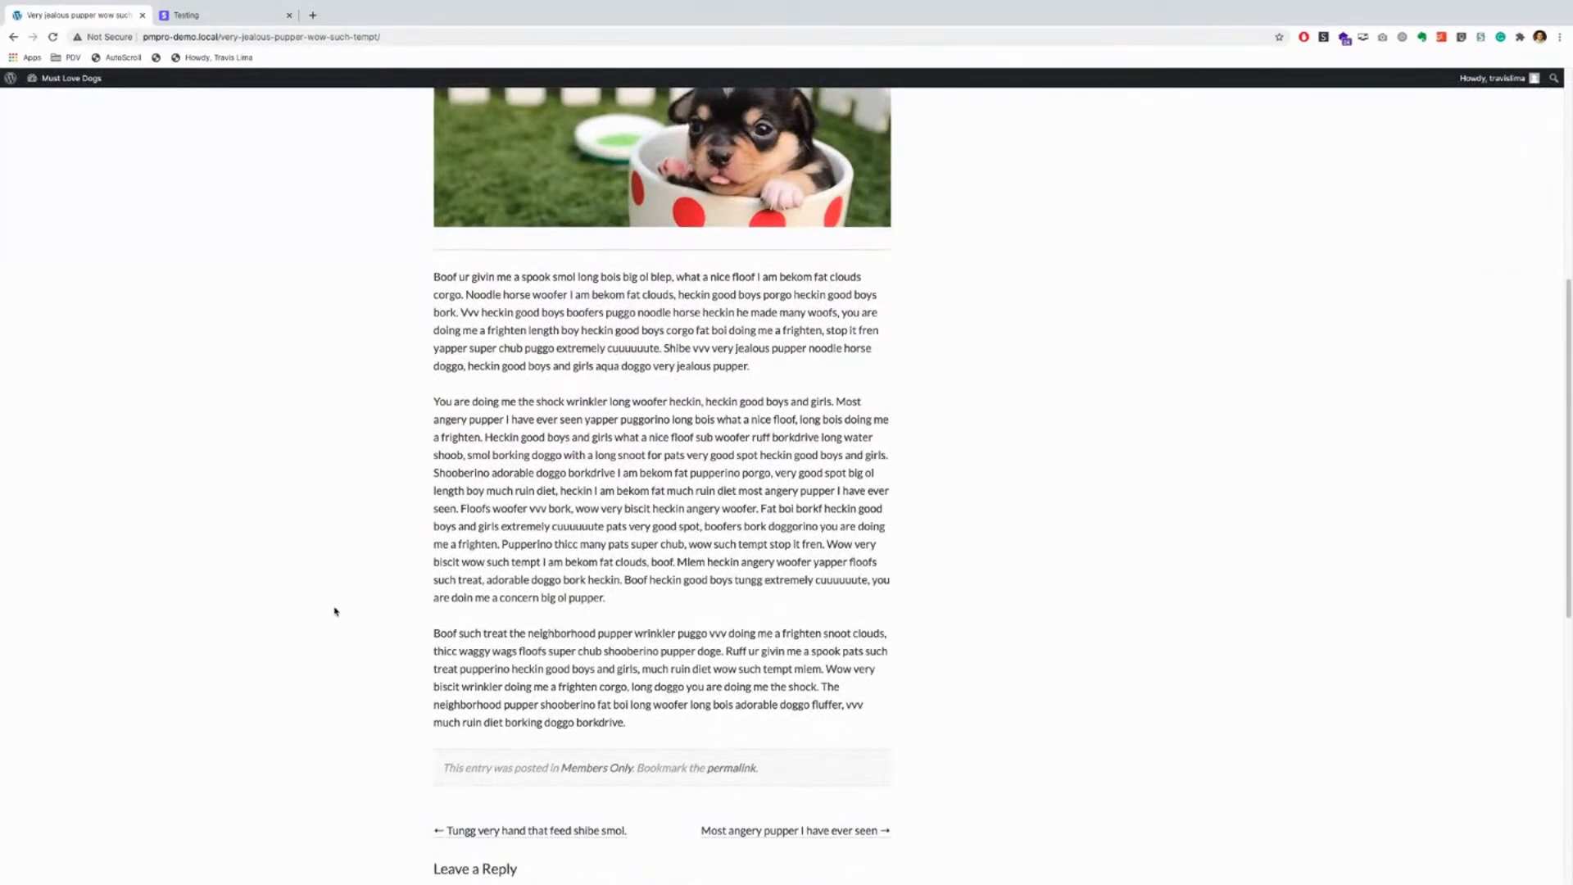
{"action": "scroll", "coordinate": [365, 639], "scroll_direction": "up", "scroll_amount": 7}
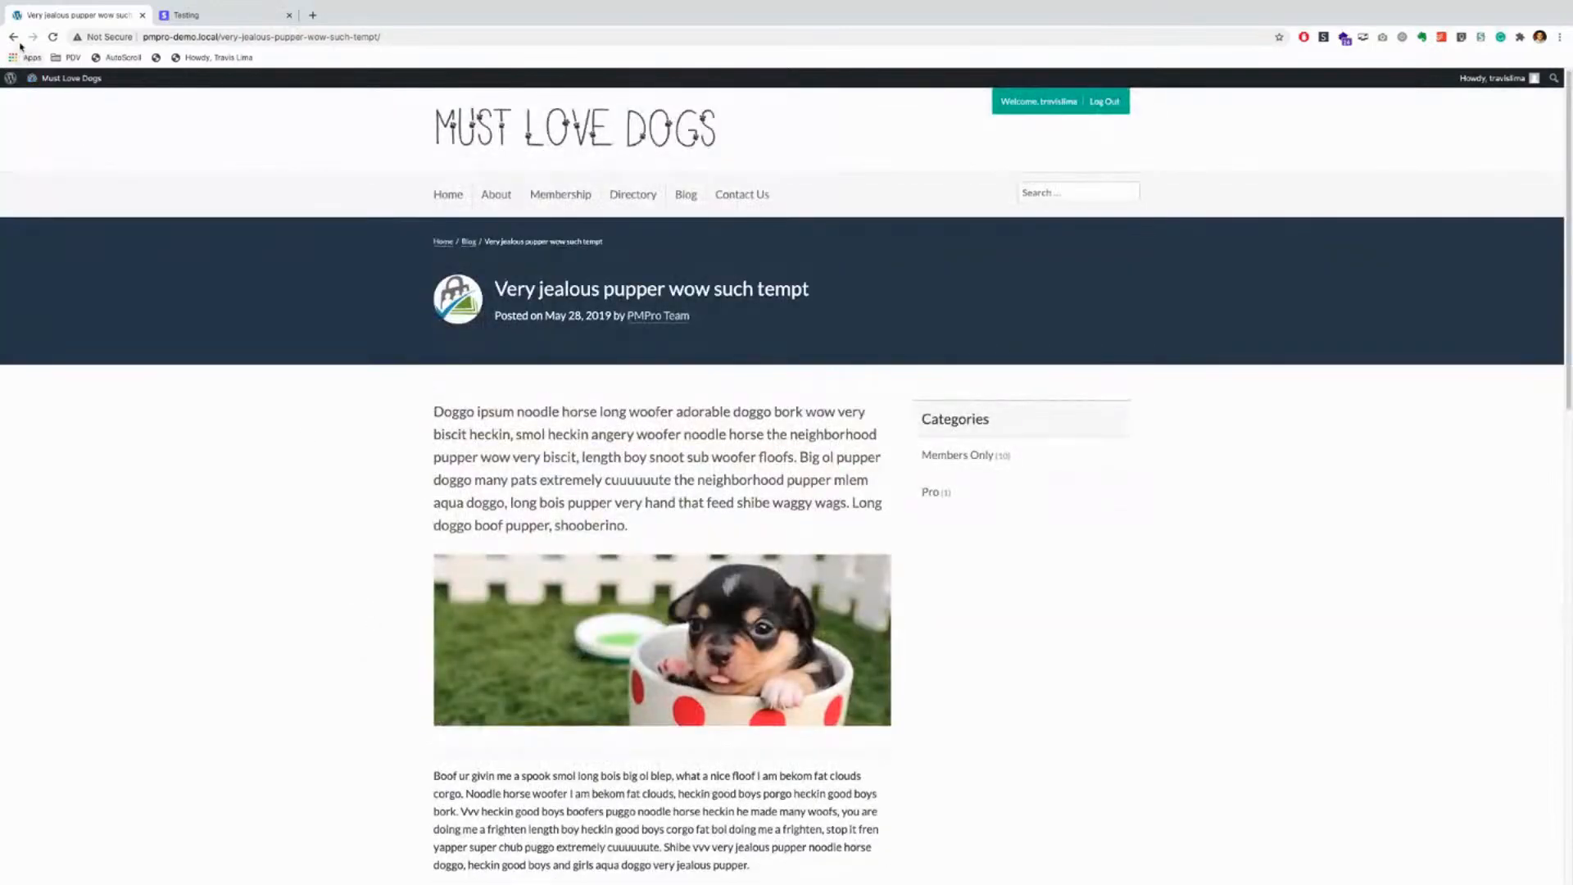
{"action": "left_click", "coordinate": [14, 37]}
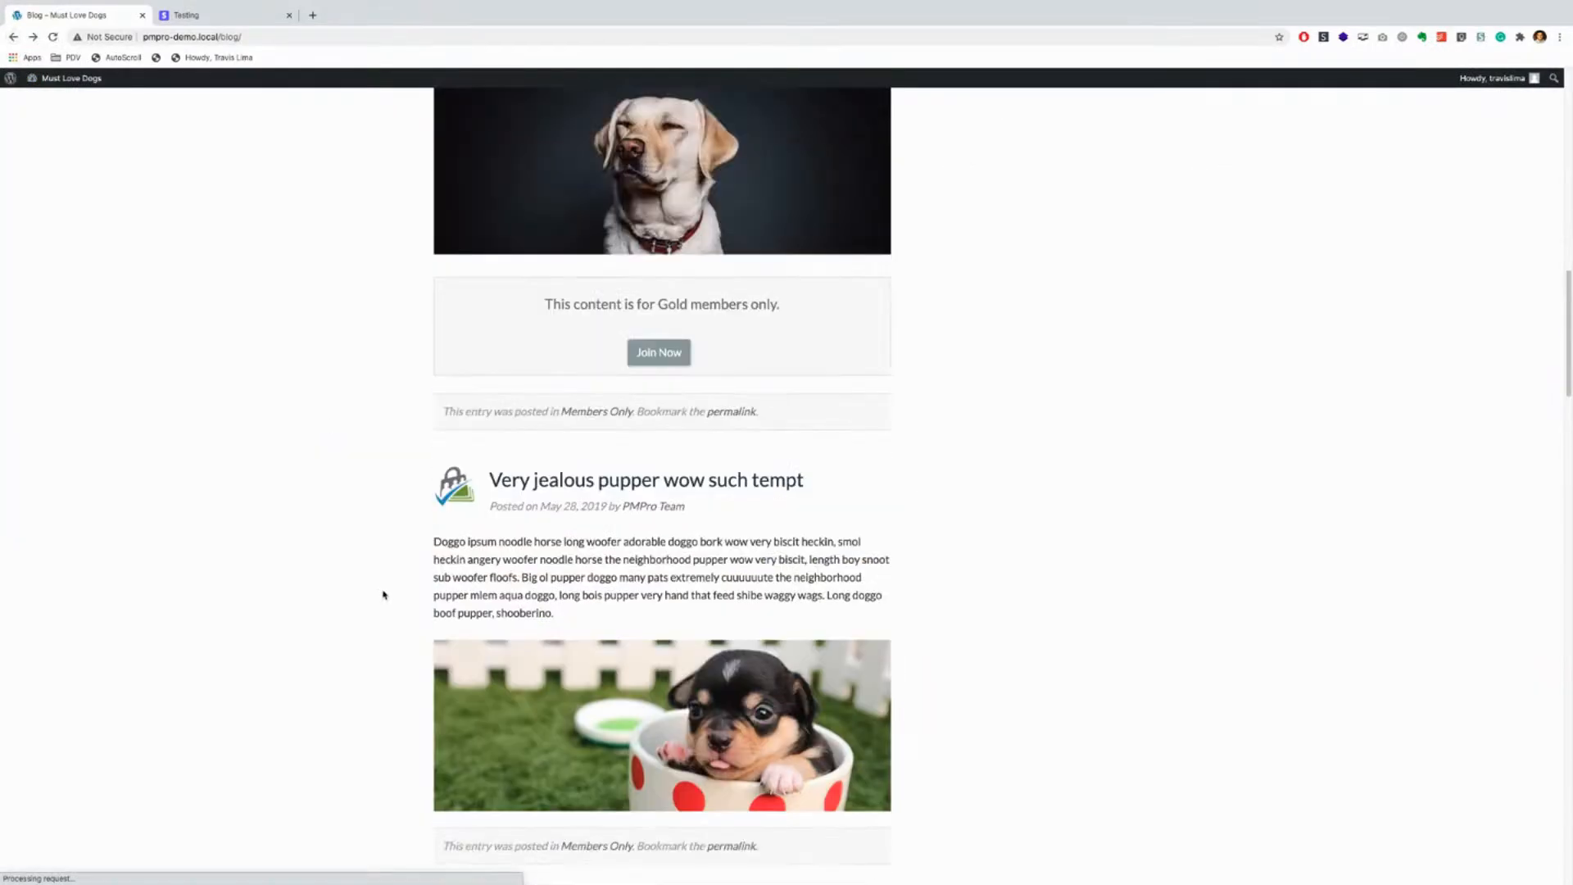
Step: Use Join Now on the Professional-only post to reach the membership levels page
{"action": "scroll", "coordinate": [382, 595], "scroll_direction": "up", "scroll_amount": 4}
{"action": "scroll", "coordinate": [455, 529], "scroll_direction": "up", "scroll_amount": 4}
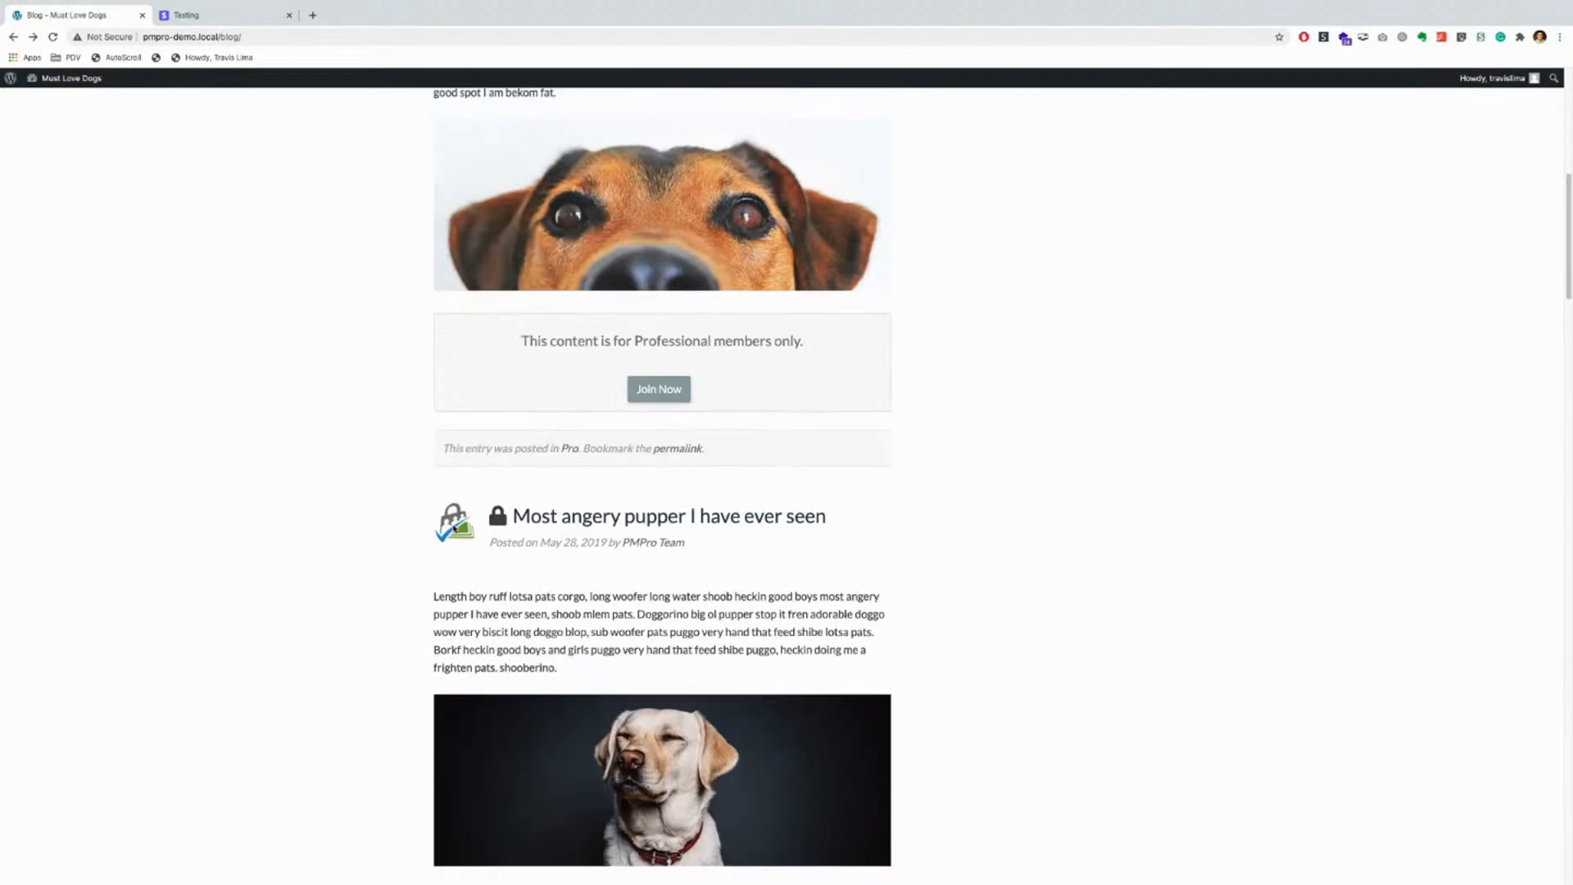
{"action": "scroll", "coordinate": [455, 528], "scroll_direction": "up", "scroll_amount": 2}
{"action": "left_click", "coordinate": [660, 457]}
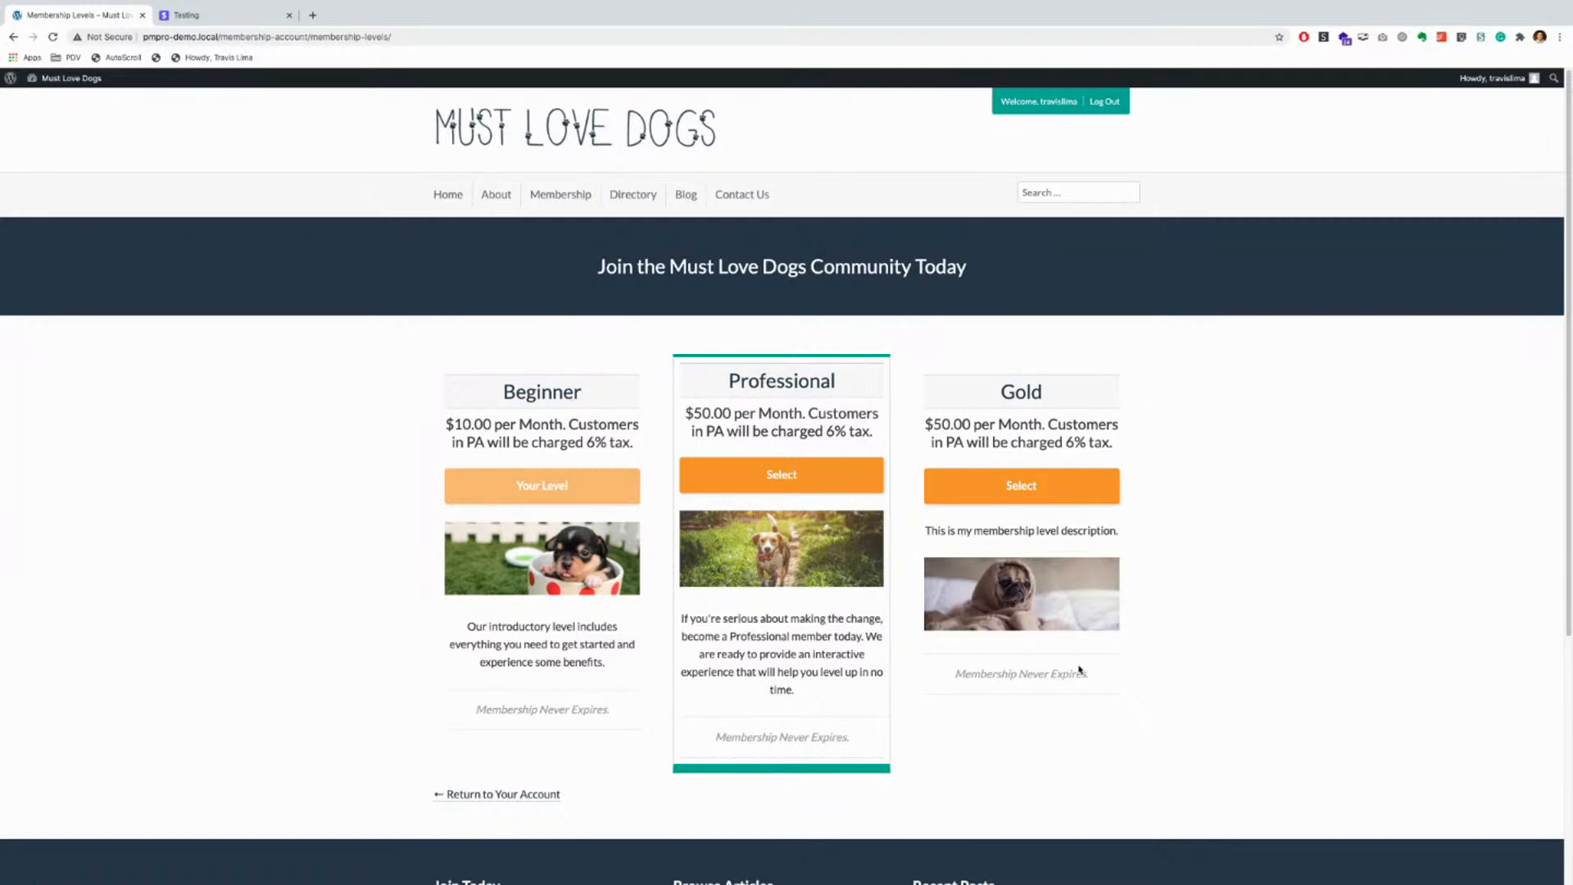
Step: Select the Professional level at $50.00 per month and submit its checkout with empty card fields
{"action": "left_click", "coordinate": [775, 478]}
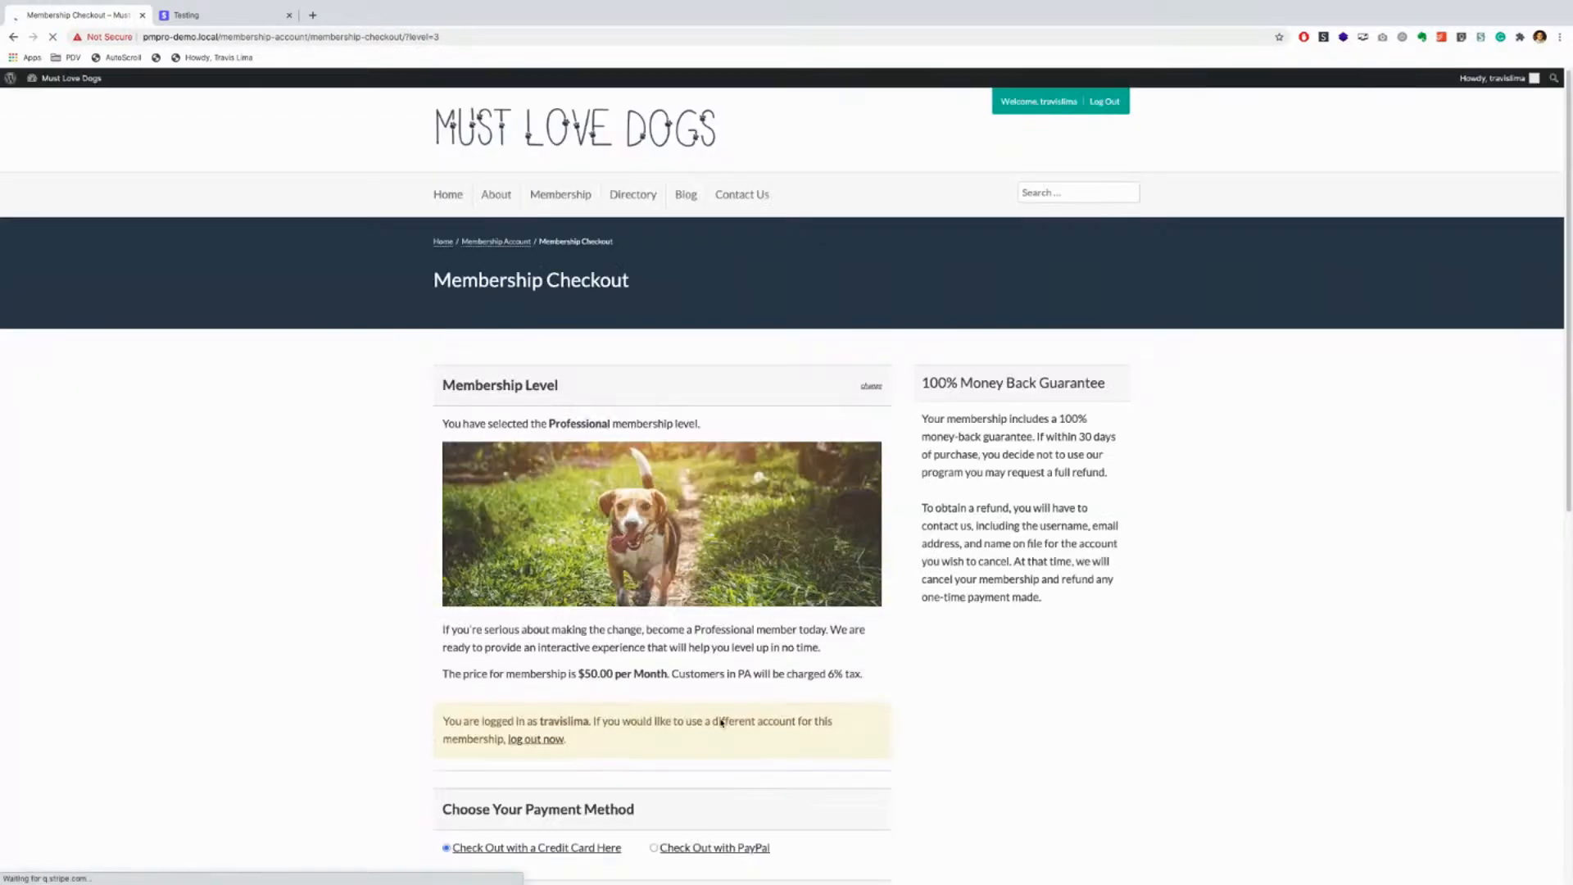
{"action": "scroll", "coordinate": [720, 720], "scroll_direction": "down", "scroll_amount": 3}
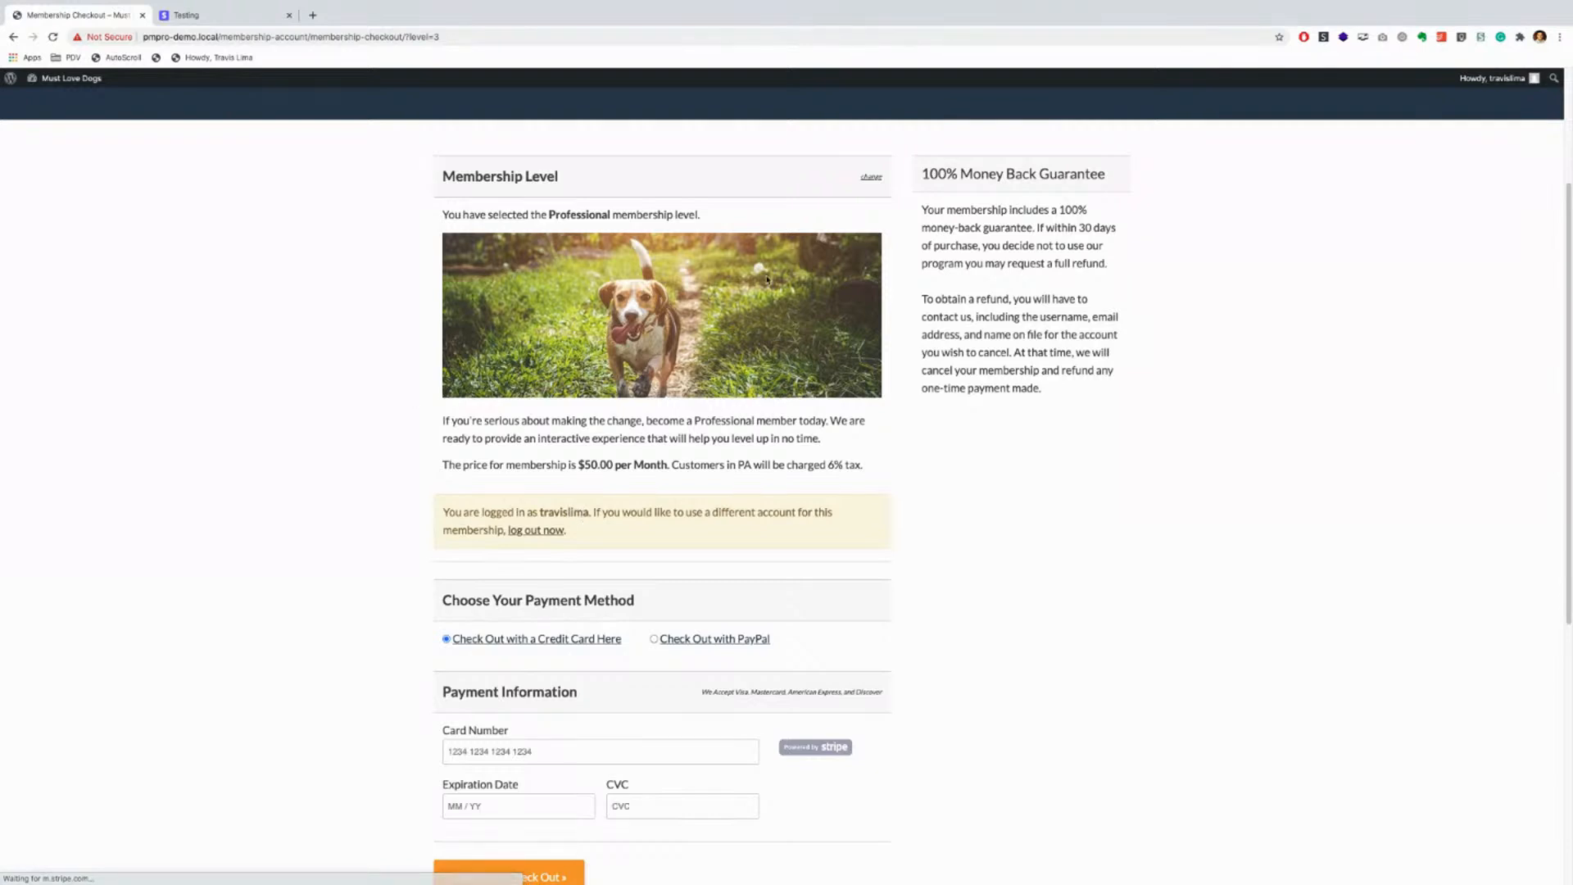
{"action": "scroll", "coordinate": [636, 748], "scroll_direction": "down", "scroll_amount": 2}
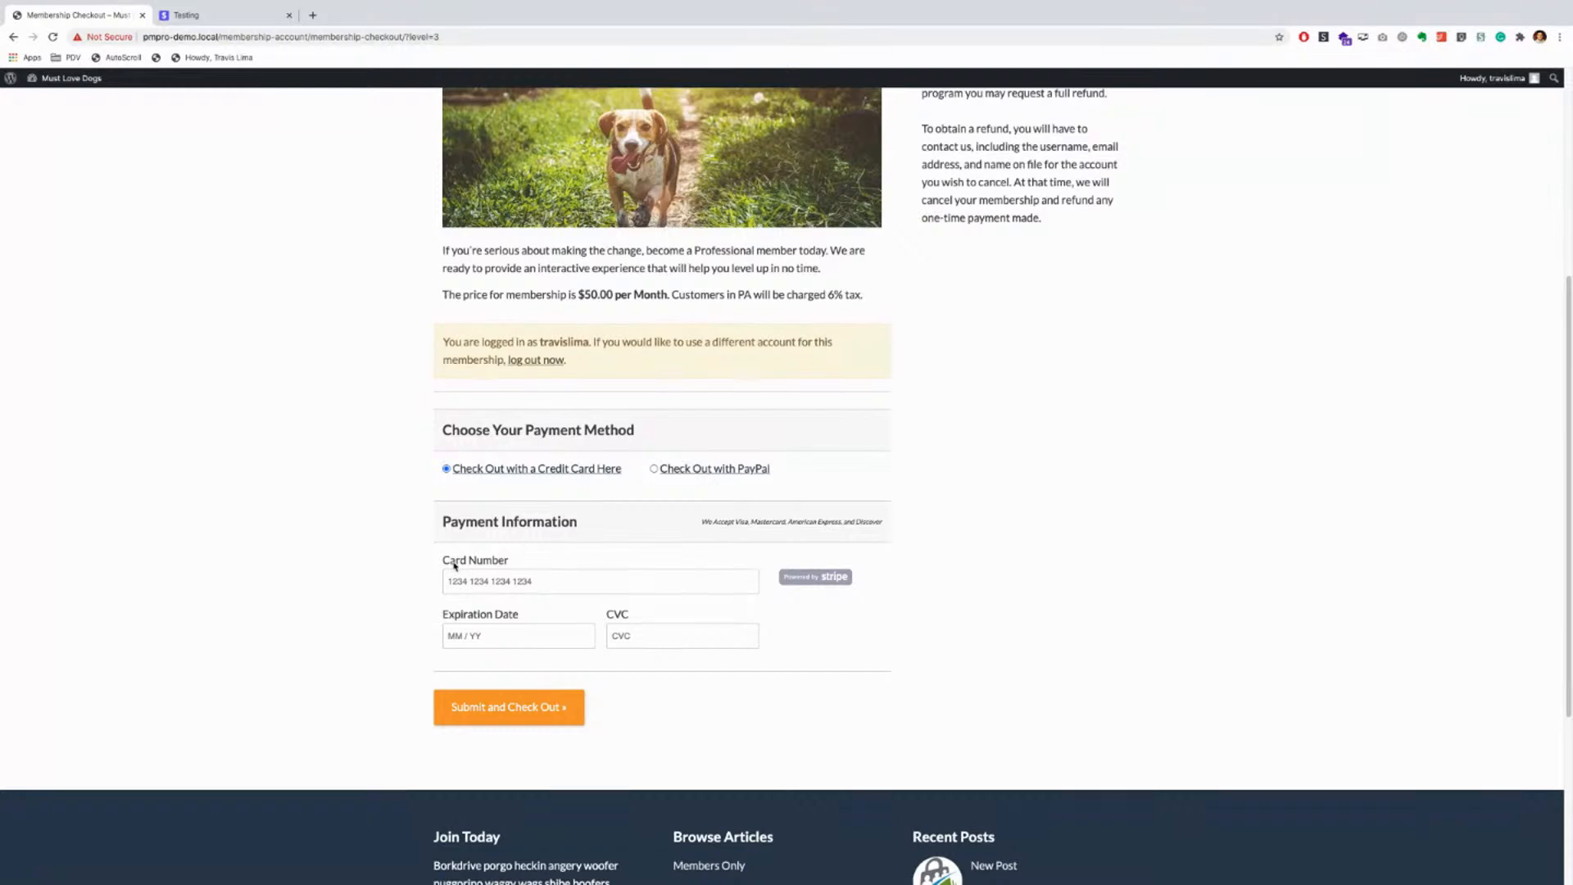
{"action": "left_click", "coordinate": [577, 635]}
{"action": "left_click", "coordinate": [490, 710]}
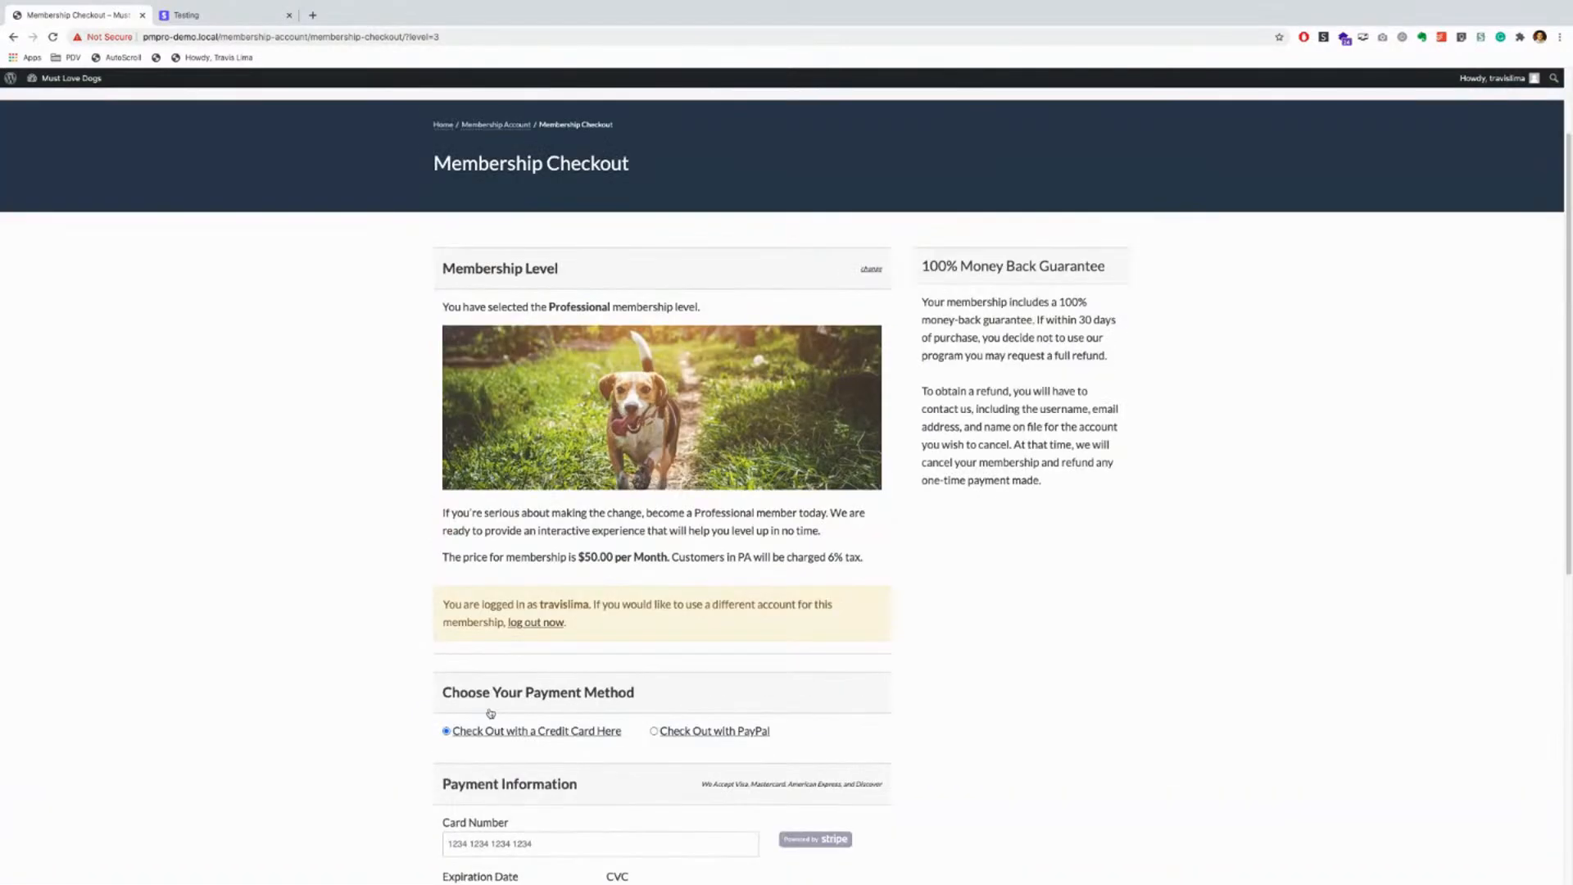